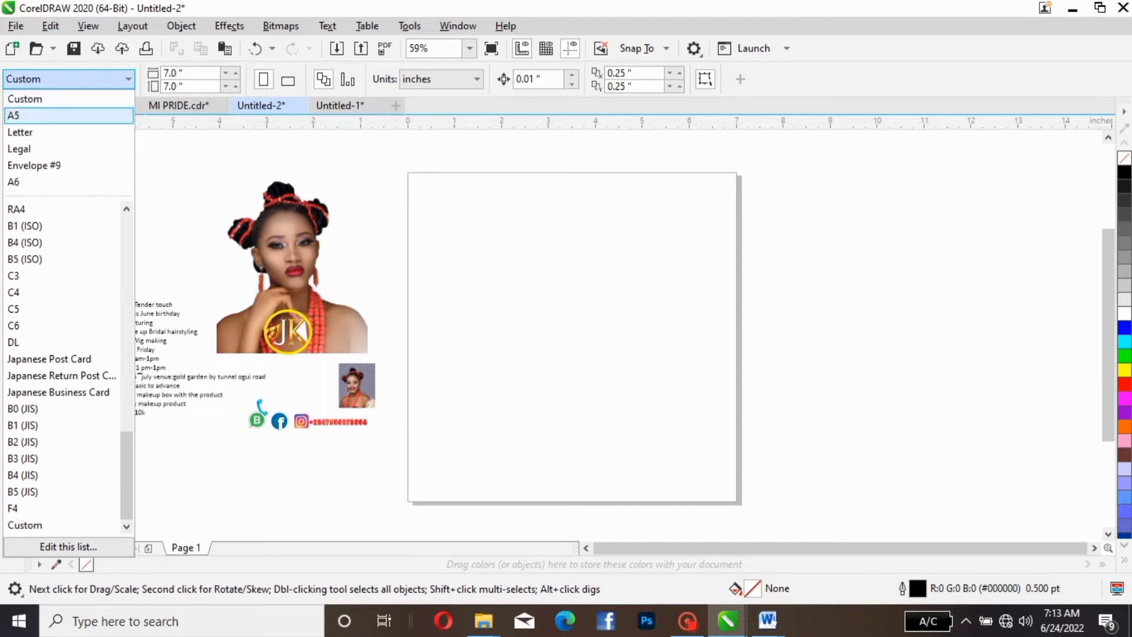
Step: Set the page to A5 portrait with units in inches, so it reads 5.827 × 8.268 in
{"action": "left_click", "coordinate": [24, 115]}
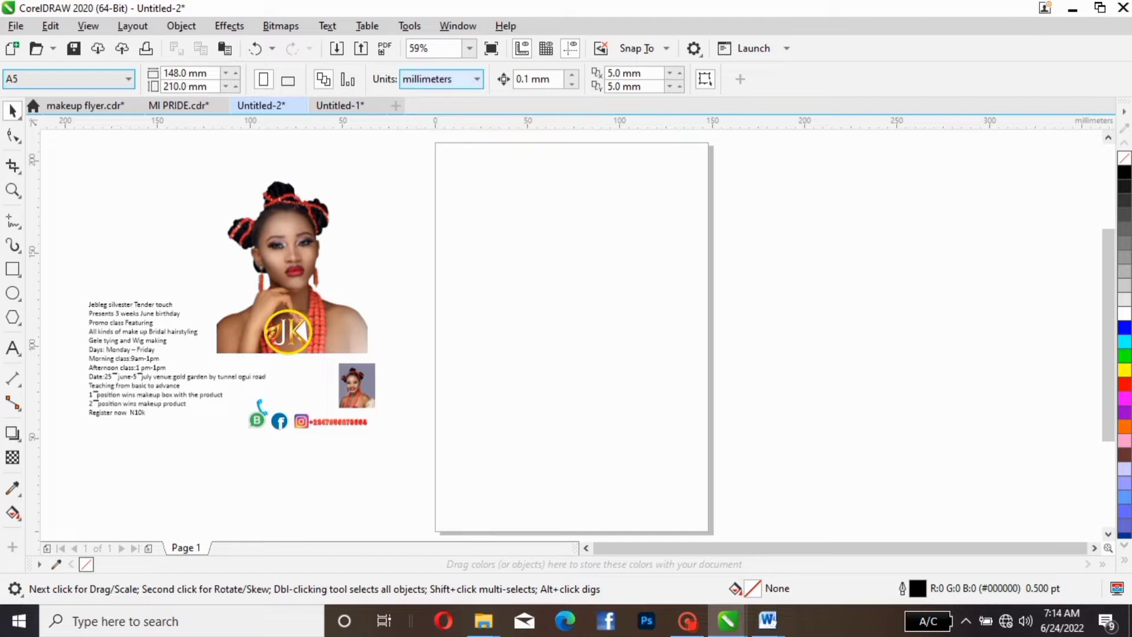
{"action": "left_click", "coordinate": [442, 78]}
{"action": "left_click", "coordinate": [418, 99]}
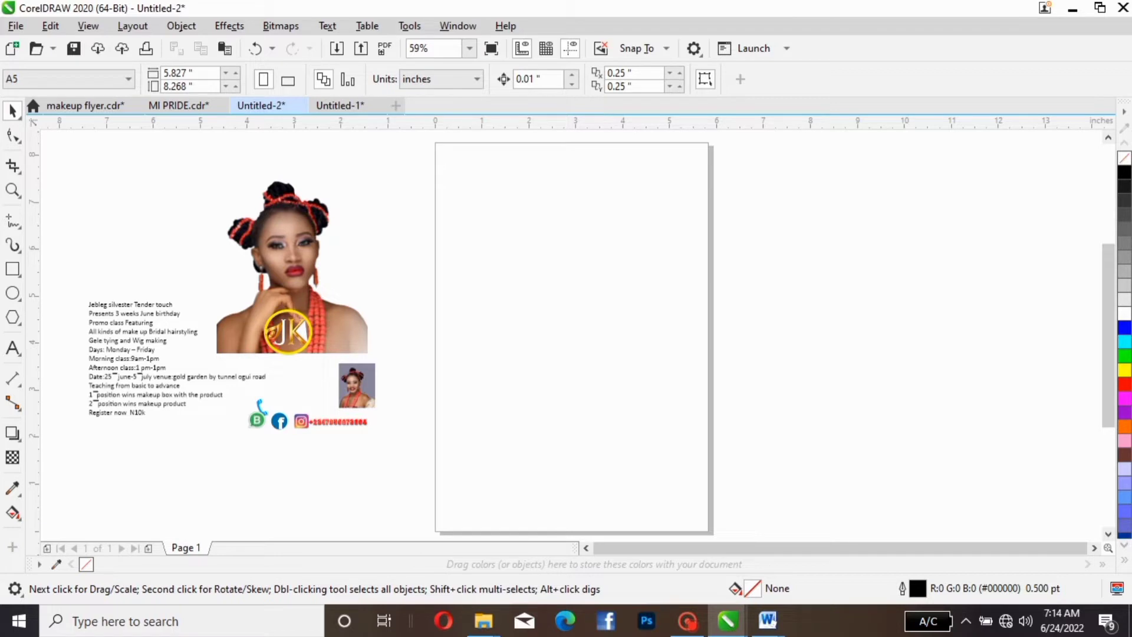
Step: Create a page-sized rectangle and nudge the portrait photo slightly right and up
{"action": "double_click", "coordinate": [12, 269]}
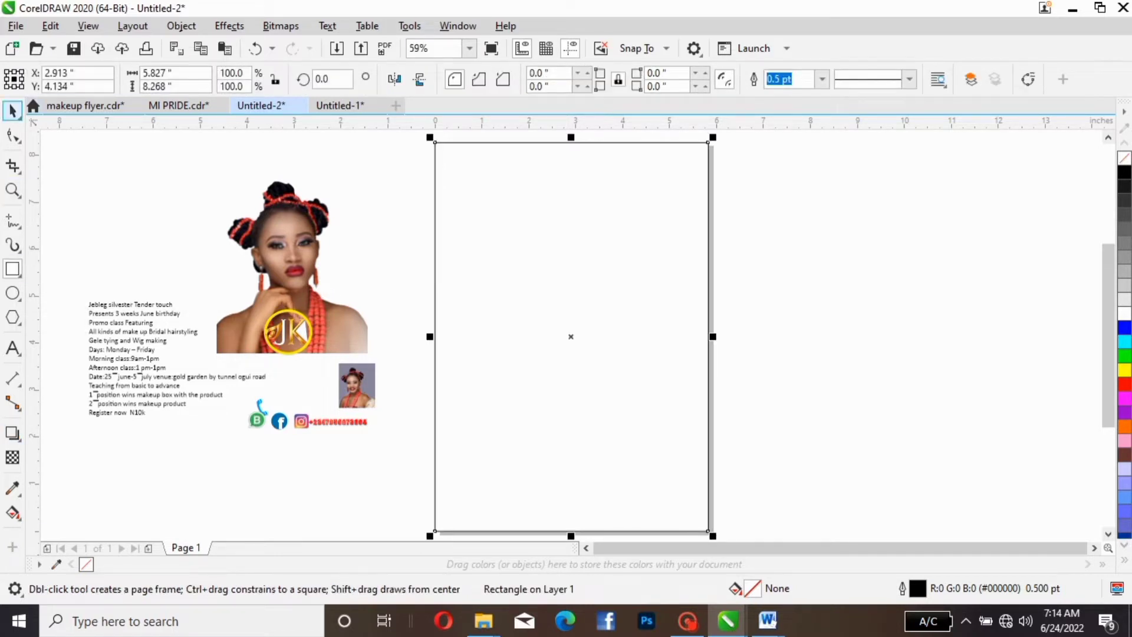
{"action": "left_click", "coordinate": [12, 111]}
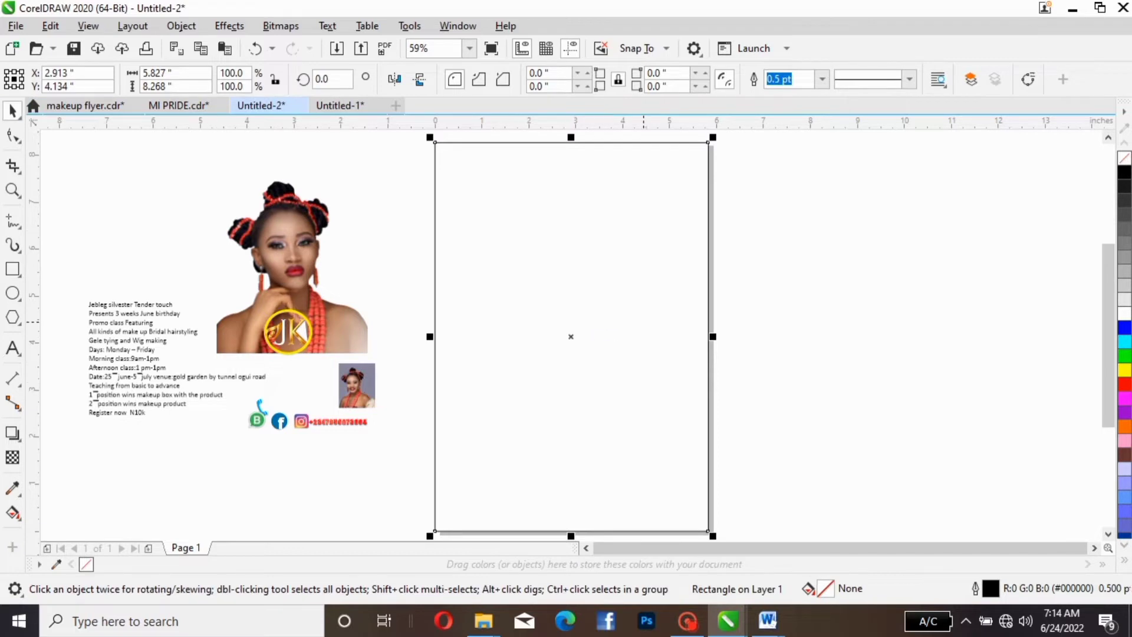
{"action": "left_click_drag", "start_coordinate": [319, 321], "coordinate": [363, 311]}
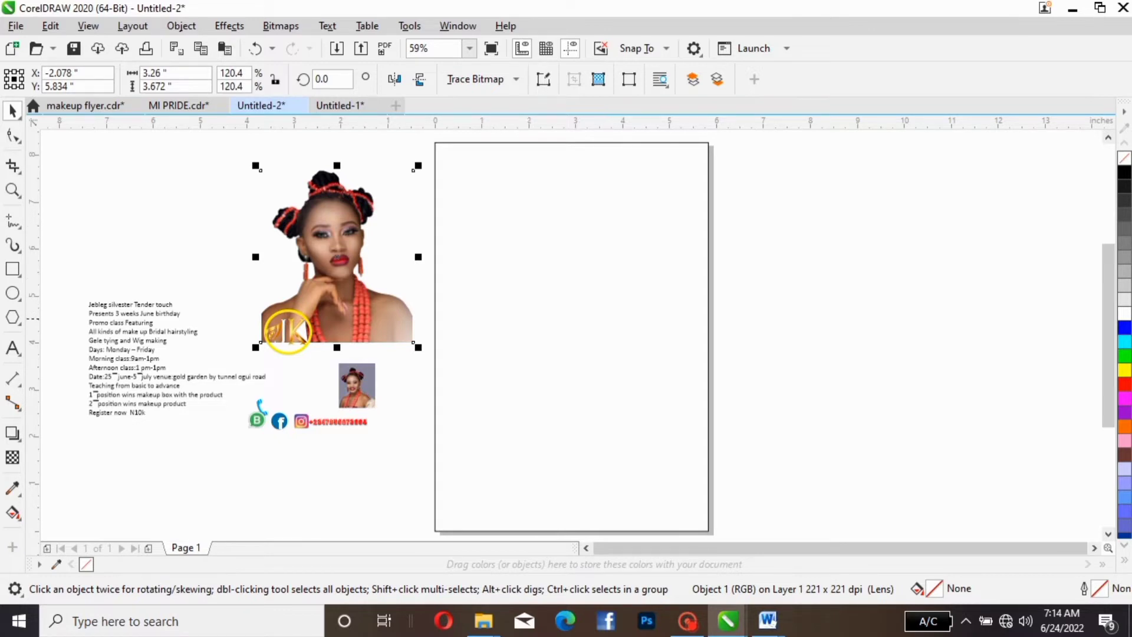
Step: PowerClip the portrait inside the page-sized rectangle and open the frame's contents for editing
{"action": "right_click", "coordinate": [363, 311]}
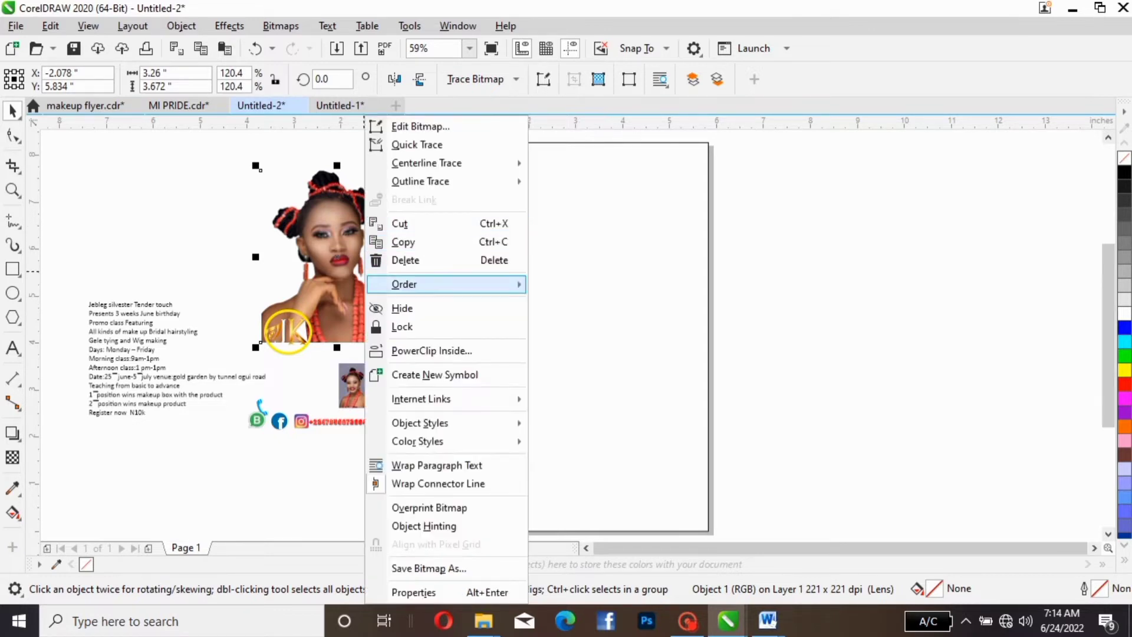
{"action": "key", "text": "Escape"}
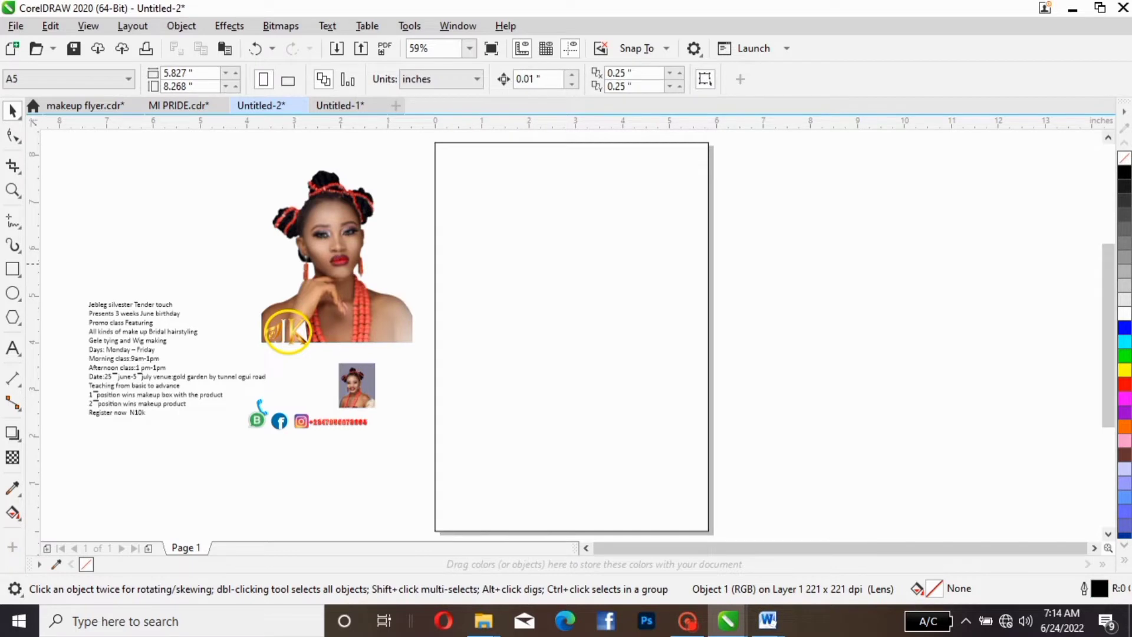
{"action": "left_click", "coordinate": [530, 264]}
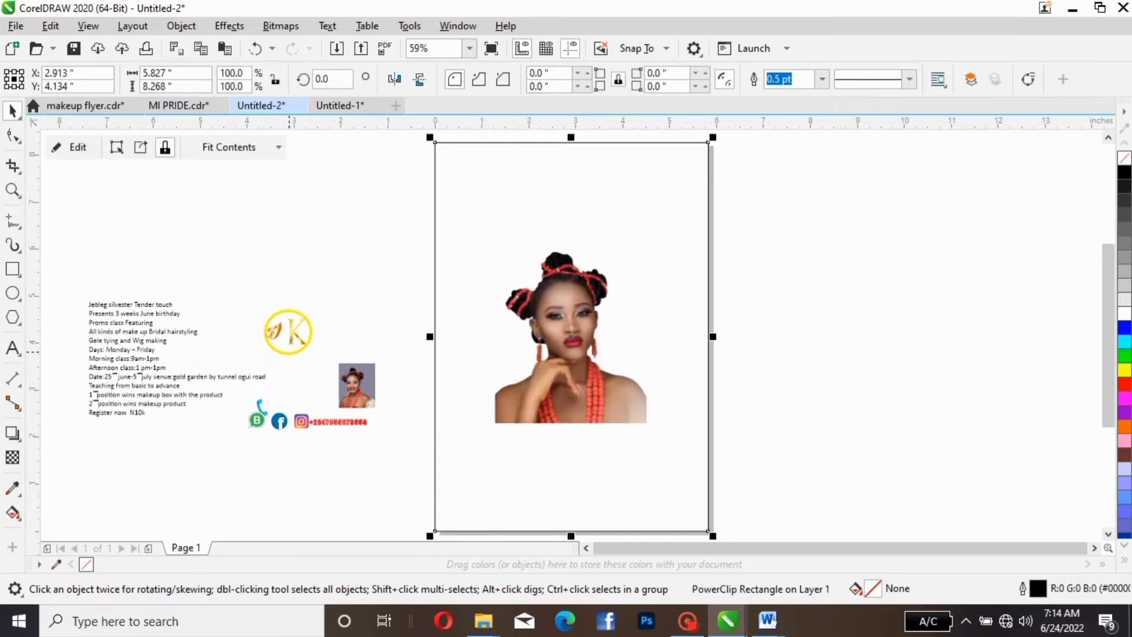
{"action": "left_click", "coordinate": [579, 375]}
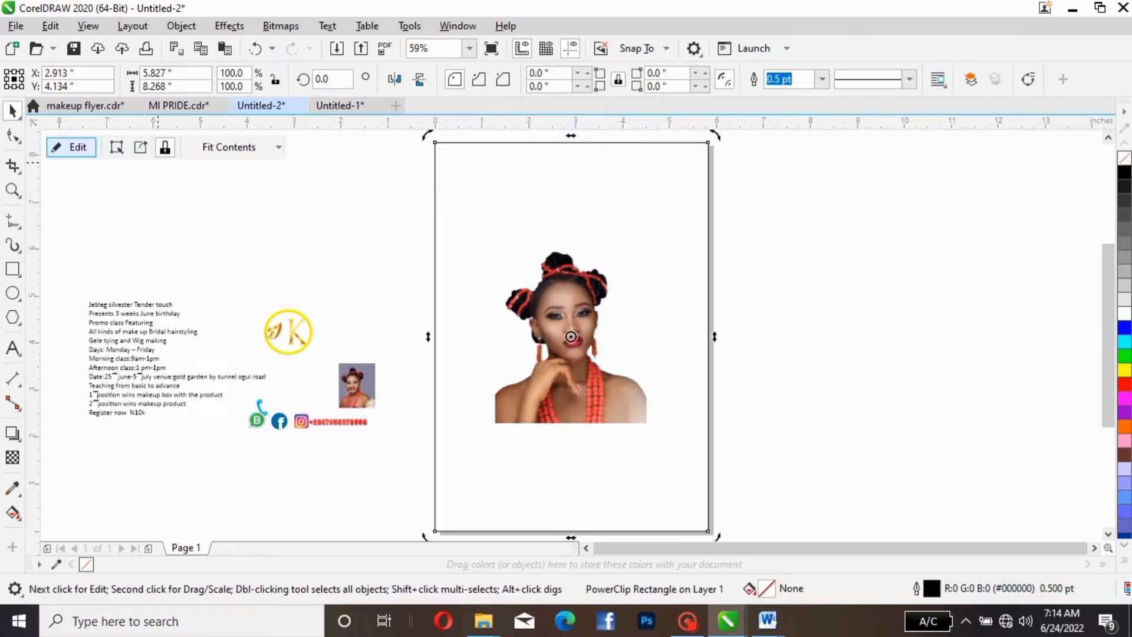
{"action": "left_click", "coordinate": [71, 147]}
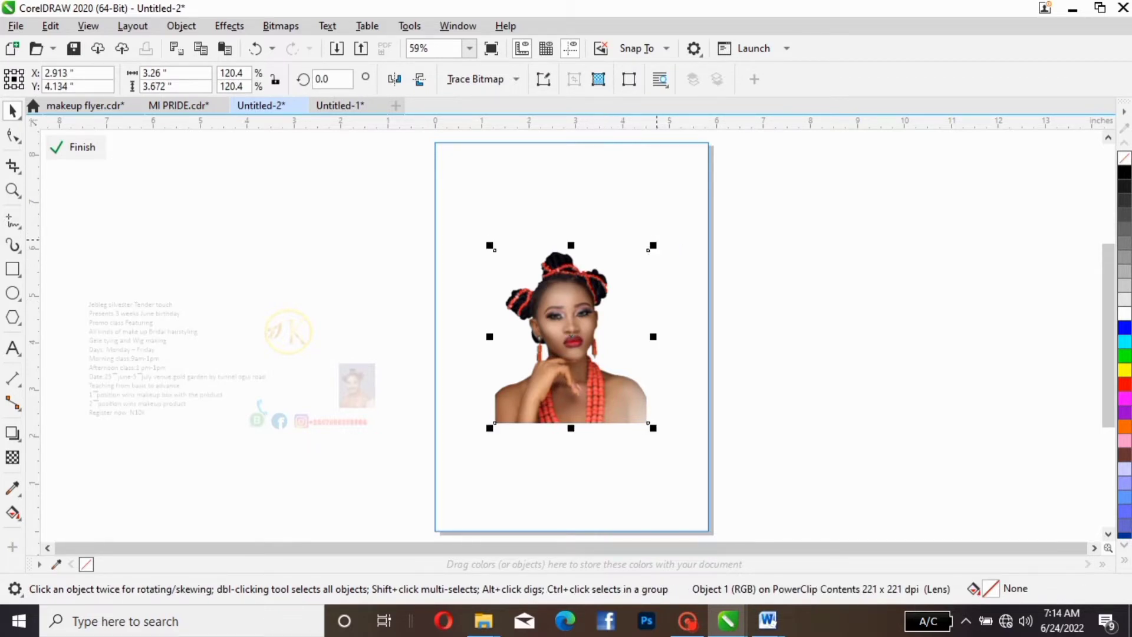
Step: Scale the clipped portrait up to 276.6% (7.486 × 8.432 in) and slide it toward the page's left
{"action": "left_click_drag", "start_coordinate": [652, 245], "coordinate": [756, 145]}
{"action": "left_click_drag", "start_coordinate": [580, 362], "coordinate": [309, 395]}
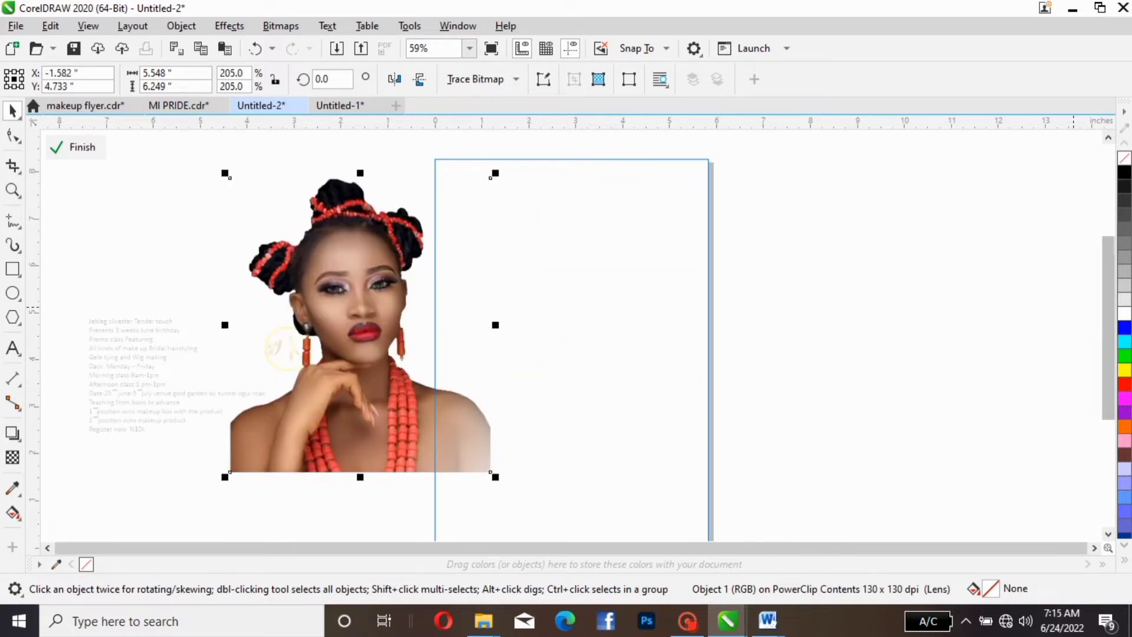
{"action": "scroll", "coordinate": [1108, 327], "scroll_direction": "down", "scroll_amount": 3}
{"action": "scroll", "coordinate": [1108, 354], "scroll_direction": "up", "scroll_amount": 2}
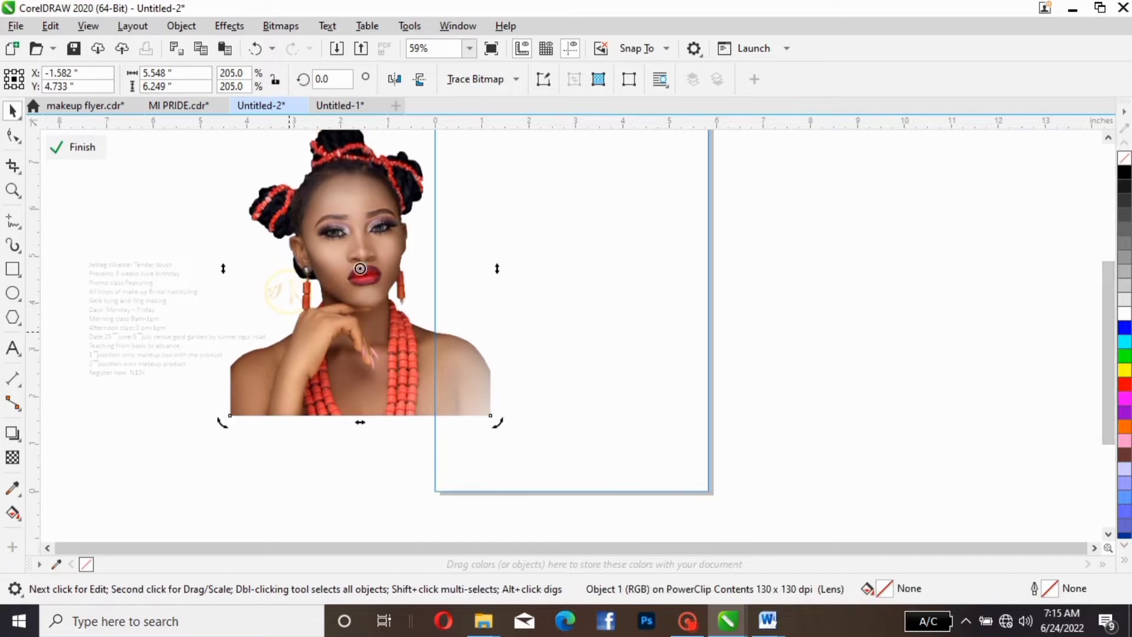
{"action": "left_click_drag", "start_coordinate": [490, 415], "coordinate": [581, 518]}
{"action": "left_click_drag", "start_coordinate": [404, 324], "coordinate": [304, 326]}
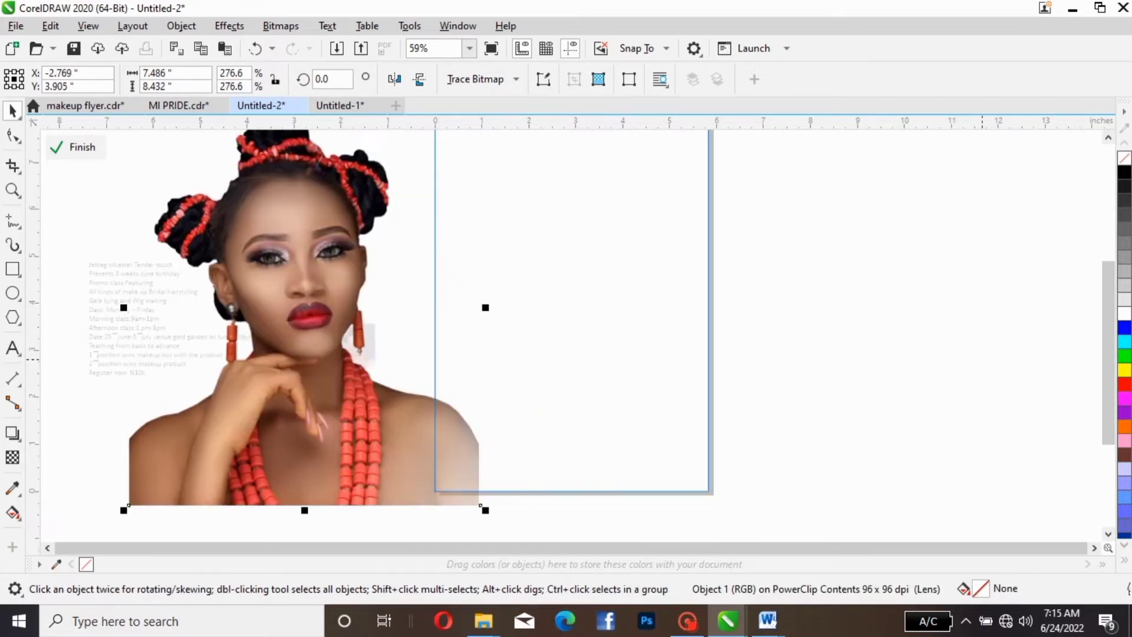
{"action": "scroll", "coordinate": [1107, 348], "scroll_direction": "up", "scroll_amount": 1}
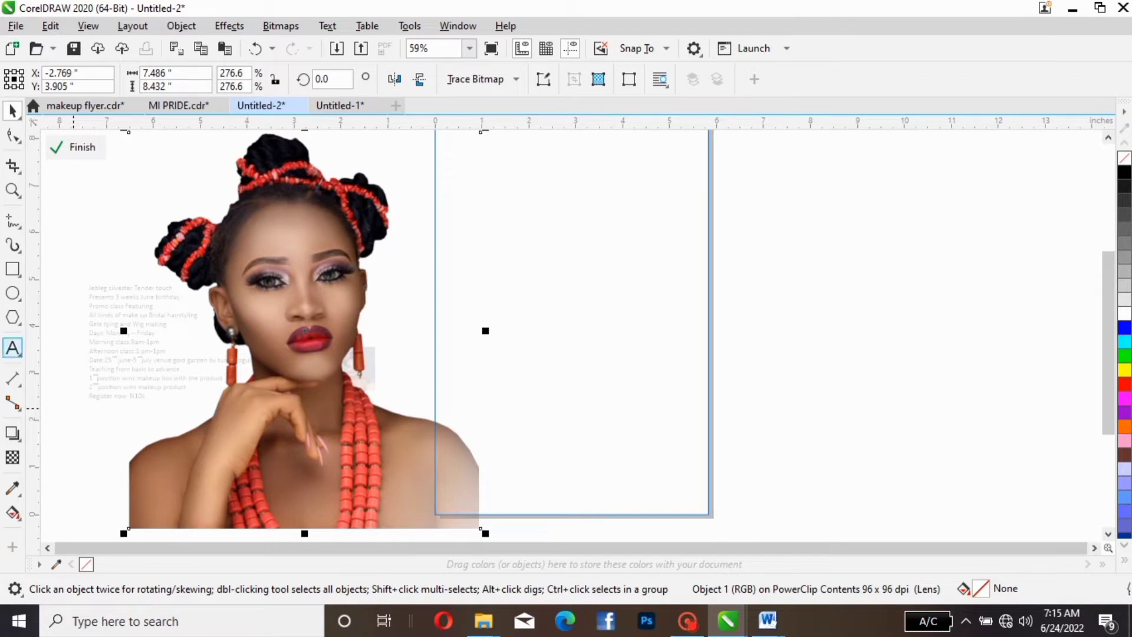
{"action": "key", "text": "F6"}
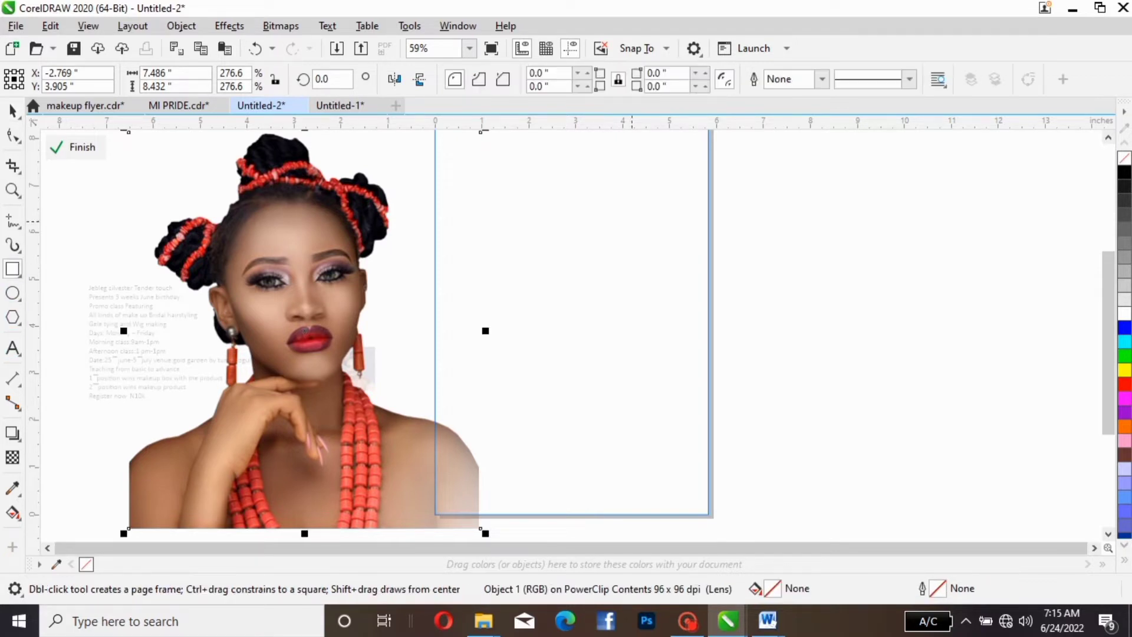
Step: Draw a new rectangle beside the page, then move and stretch it over the page's top-left area
{"action": "left_click_drag", "start_coordinate": [629, 219], "coordinate": [885, 508]}
{"action": "key", "text": "space"}
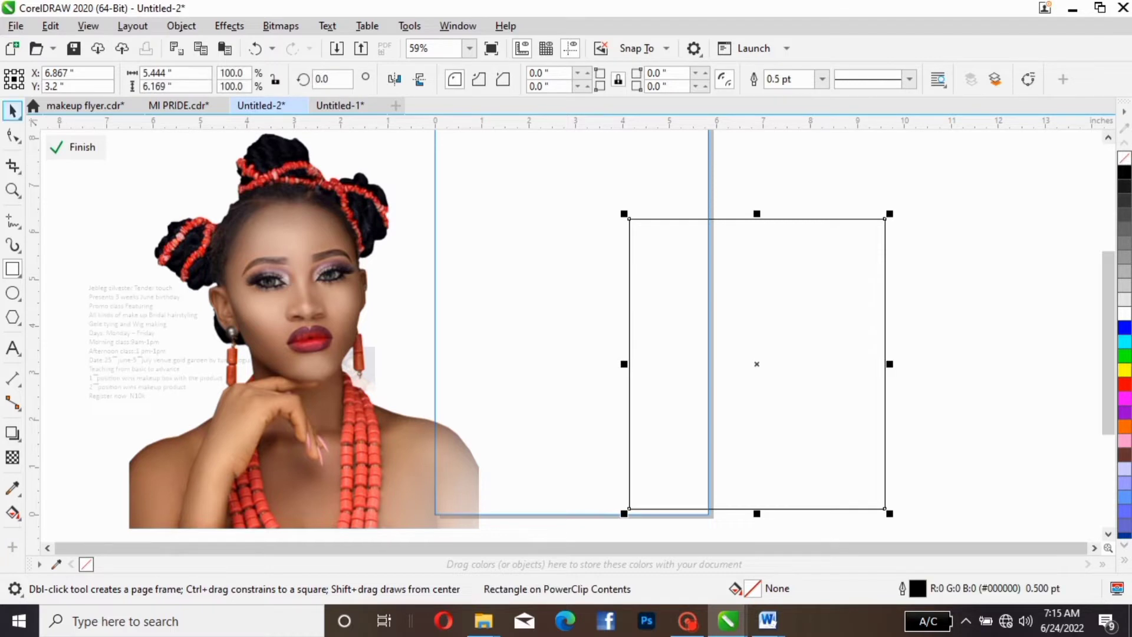
{"action": "left_click_drag", "start_coordinate": [745, 347], "coordinate": [553, 290]}
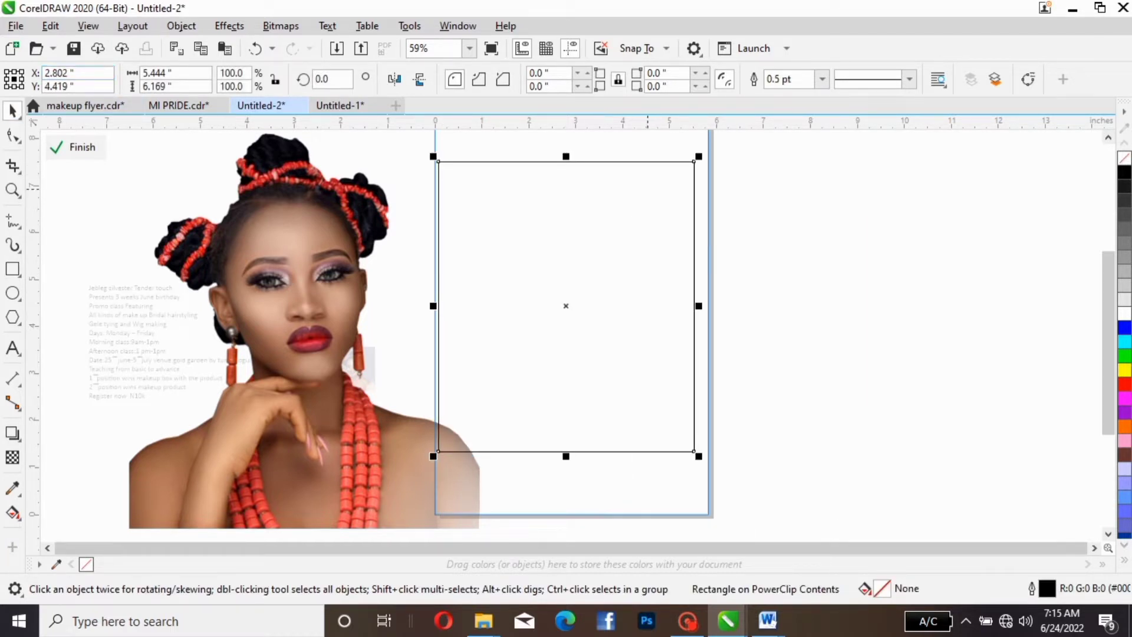
{"action": "left_click_drag", "start_coordinate": [699, 156], "coordinate": [709, 225]}
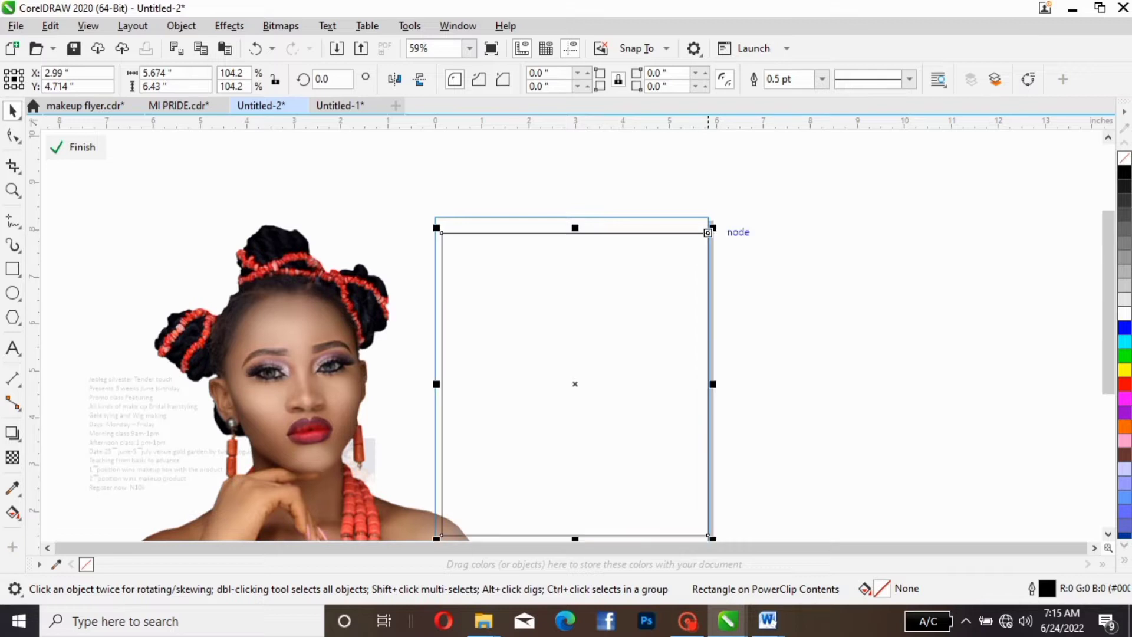
{"action": "left_click_drag", "start_coordinate": [668, 286], "coordinate": [645, 257]}
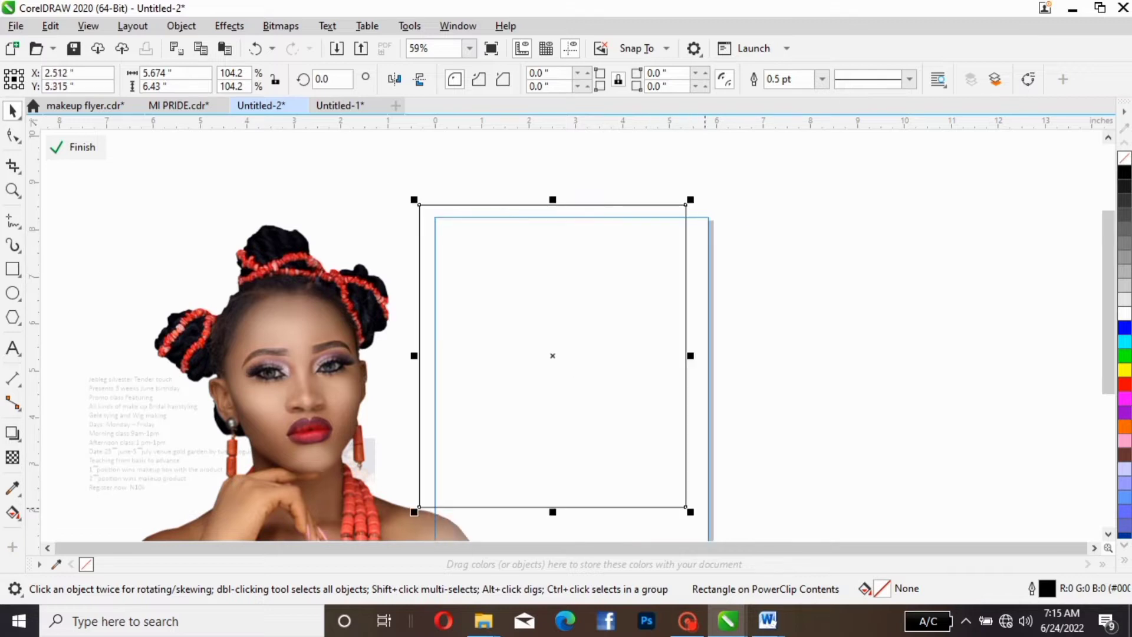
{"action": "left_click_drag", "start_coordinate": [690, 511], "coordinate": [703, 402]}
{"action": "left_click_drag", "start_coordinate": [559, 238], "coordinate": [575, 307]}
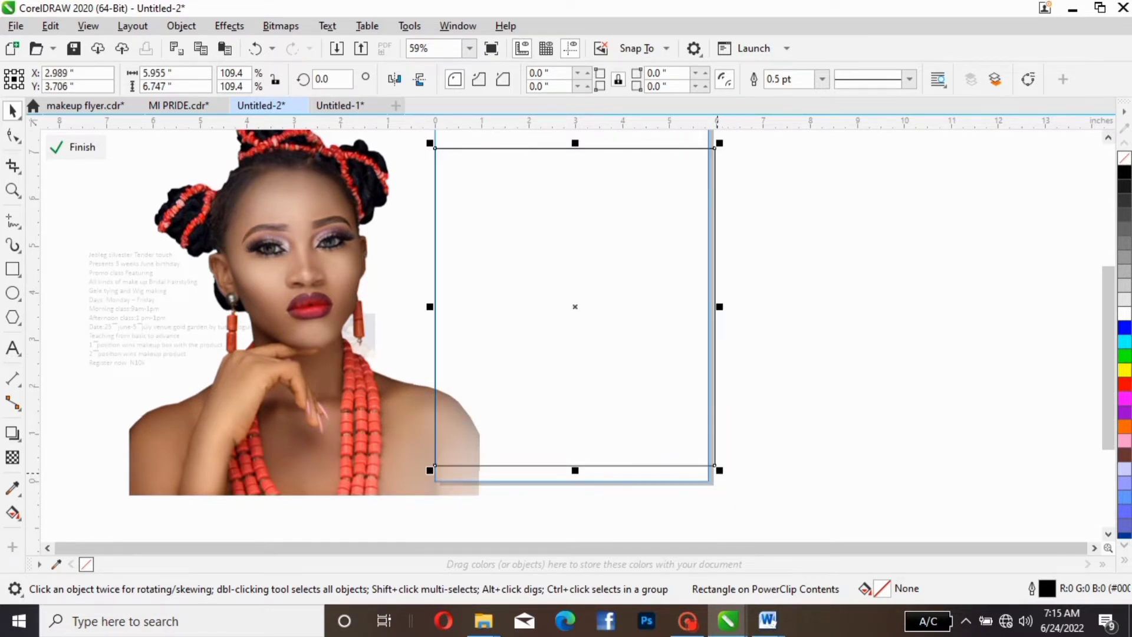
{"action": "left_click_drag", "start_coordinate": [719, 470], "coordinate": [742, 496]}
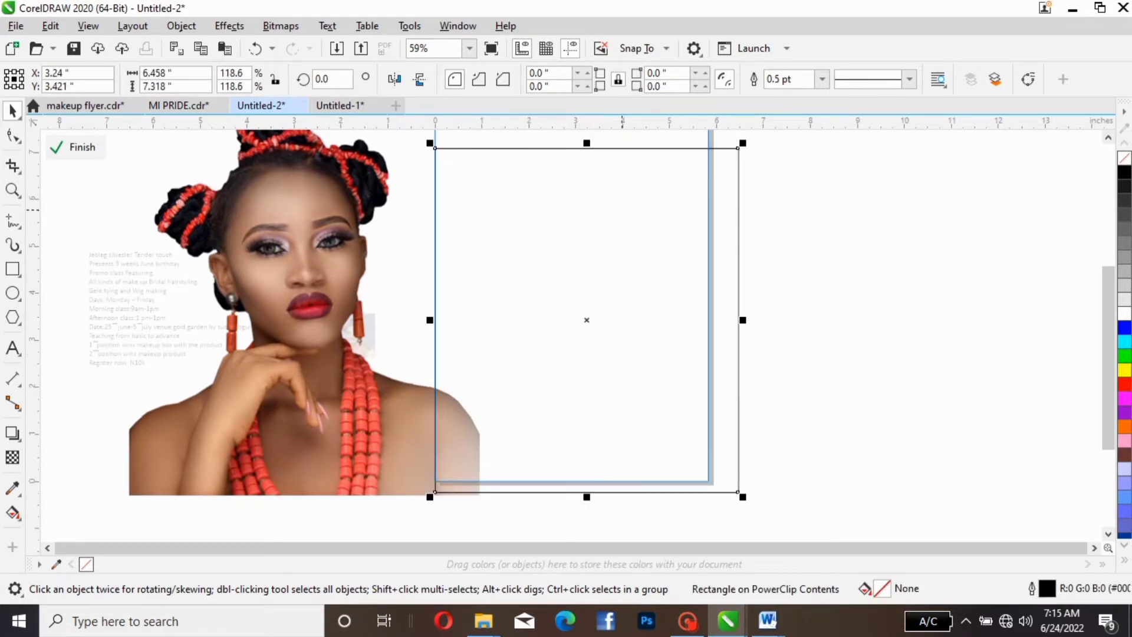
Step: Zoom to the whole page and stretch the rectangle to 6.458 × 9.08 in so it covers the page
{"action": "left_click", "coordinate": [469, 49]}
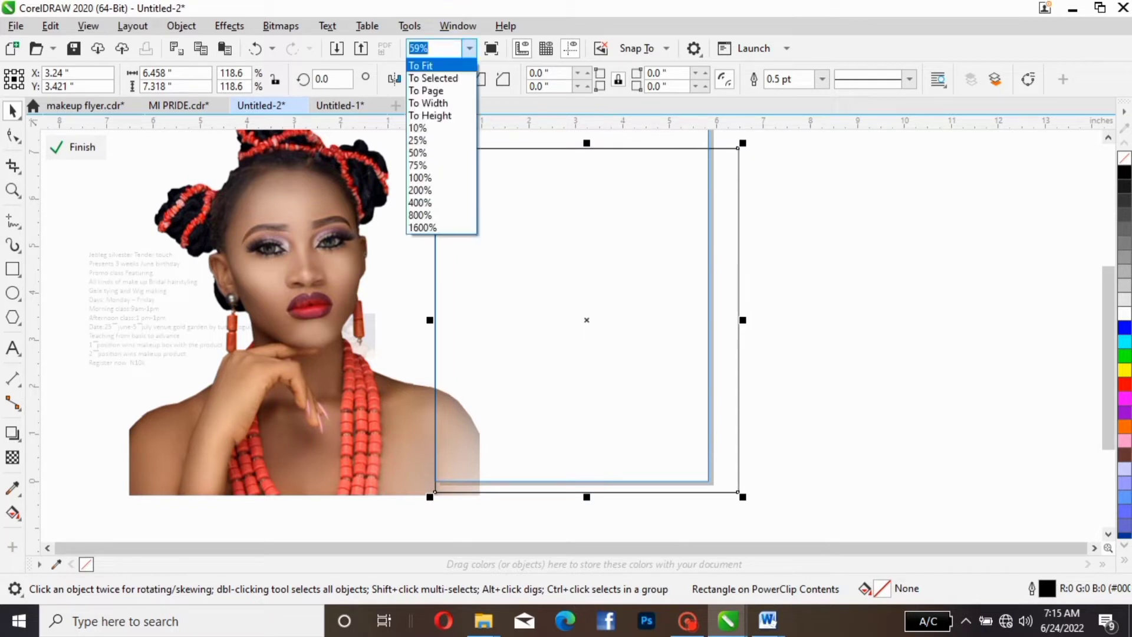
{"action": "key", "text": "Up"}
{"action": "key", "text": "Return"}
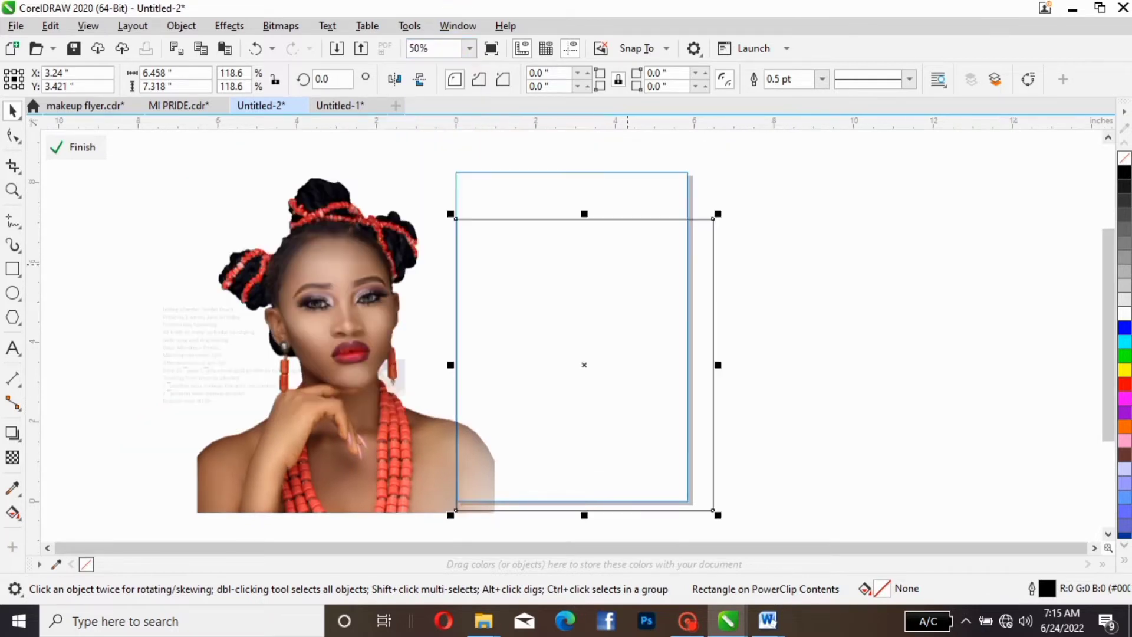
{"action": "left_click_drag", "start_coordinate": [584, 214], "coordinate": [584, 149]}
{"action": "left_click_drag", "start_coordinate": [601, 234], "coordinate": [594, 239]}
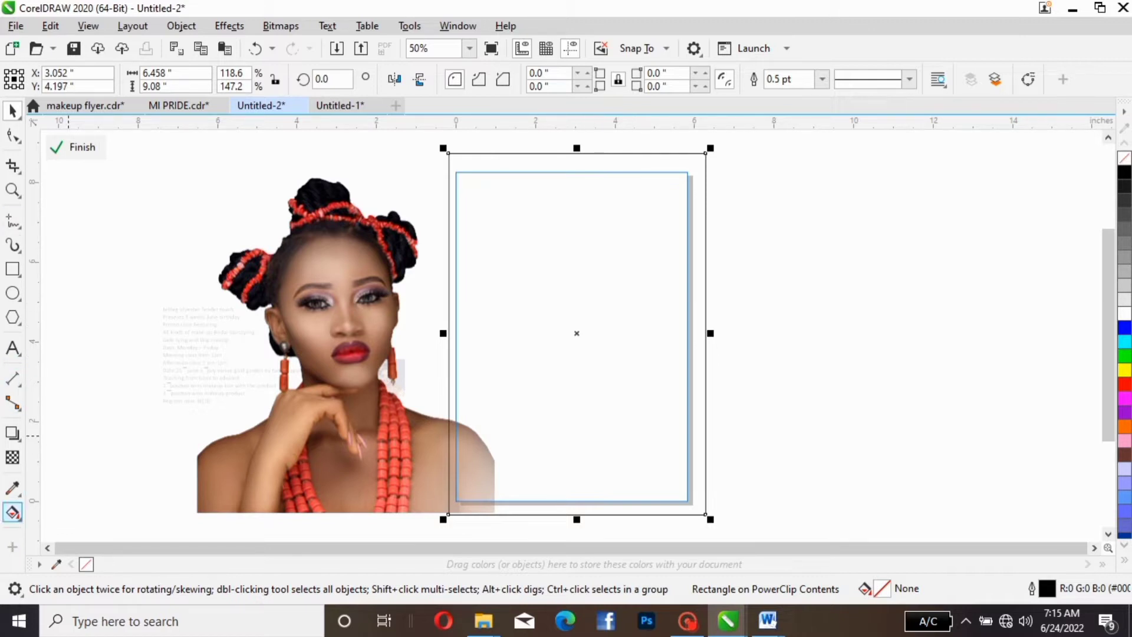
Step: Give the rectangle a vertical fountain fill from black at the top to maroon #800840 at the bottom
{"action": "left_click", "coordinate": [12, 512]}
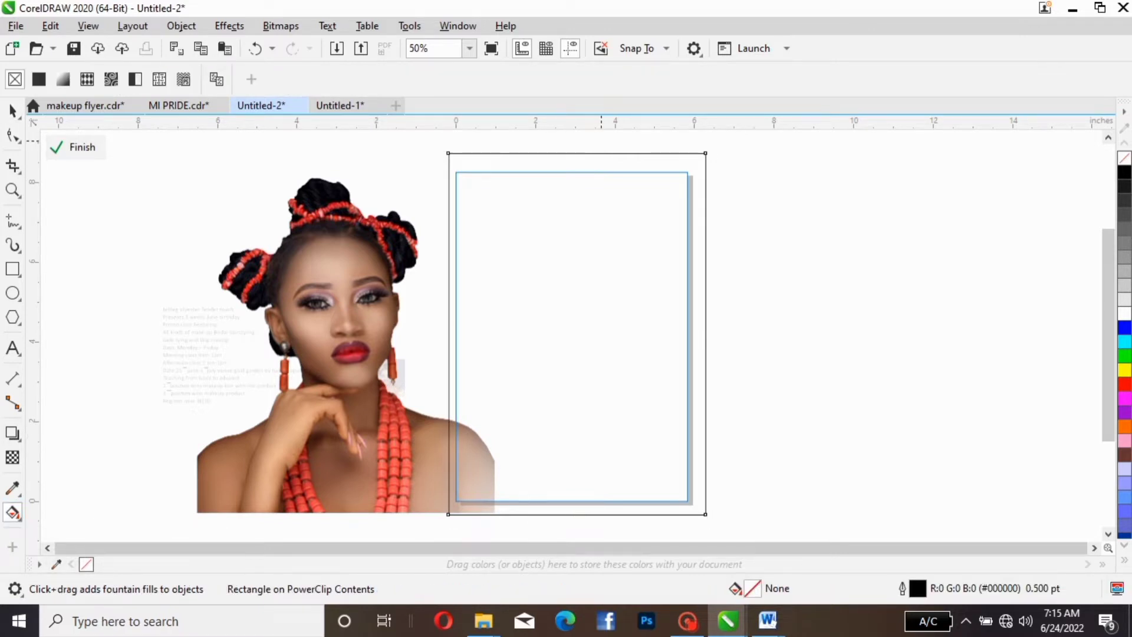
{"action": "left_click_drag", "start_coordinate": [600, 140], "coordinate": [605, 533]}
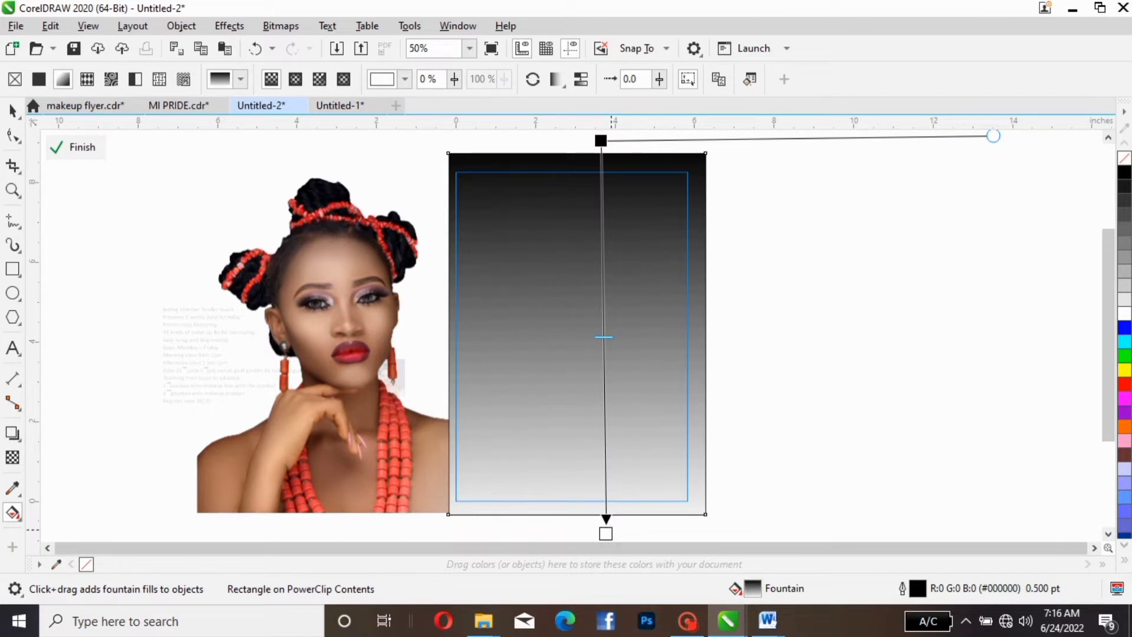
{"action": "mouse_move", "coordinate": [608, 531]}
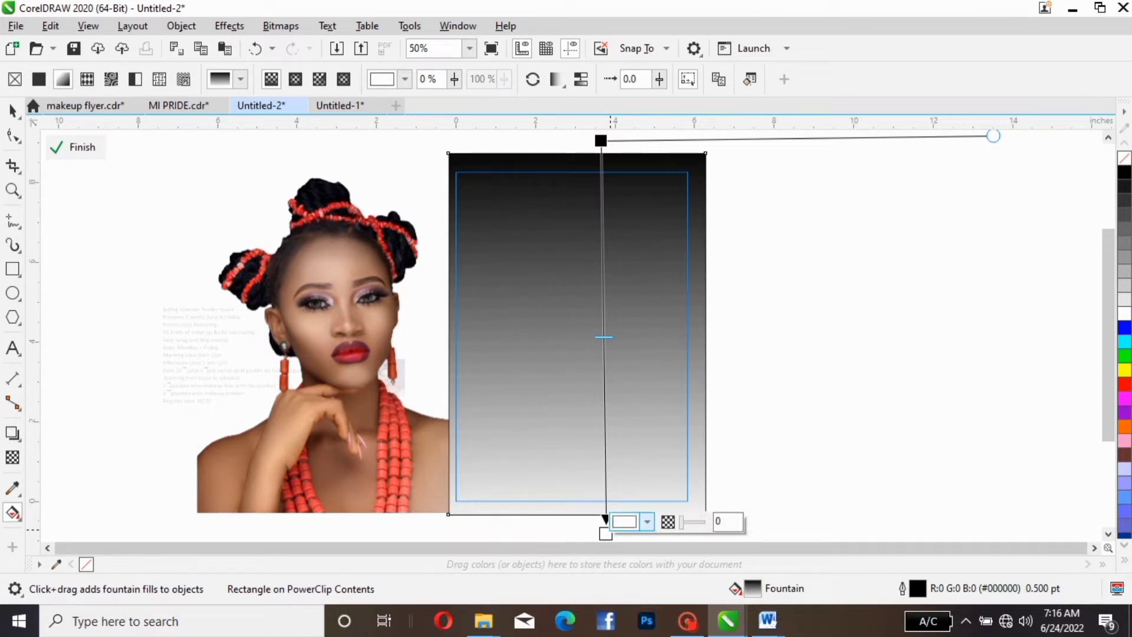
{"action": "left_click", "coordinate": [647, 521]}
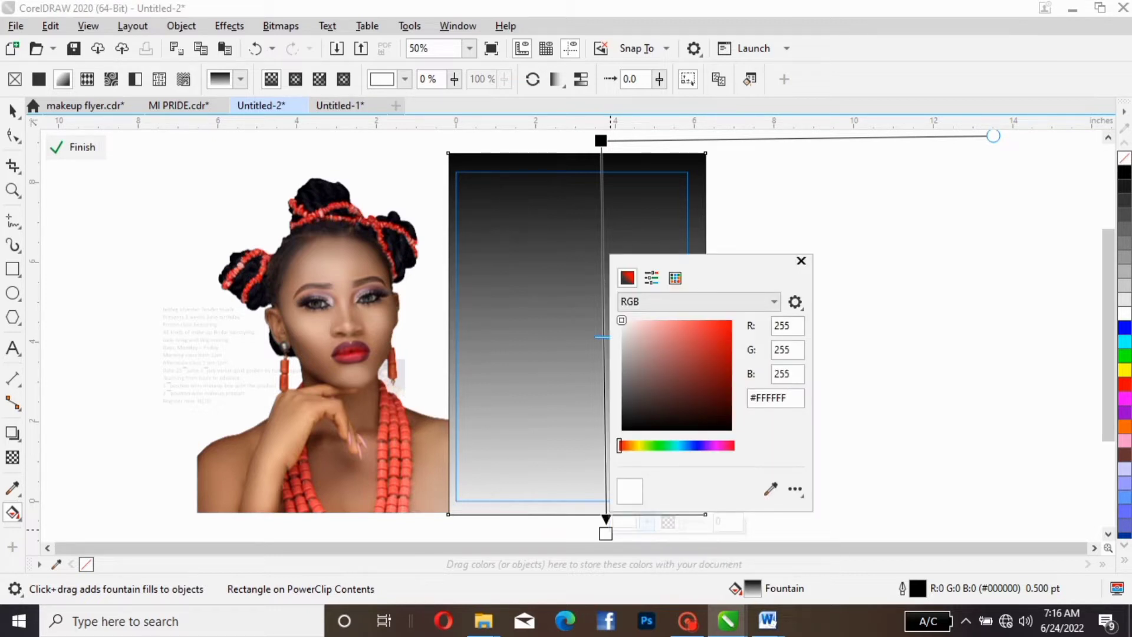
{"action": "left_click", "coordinate": [725, 445]}
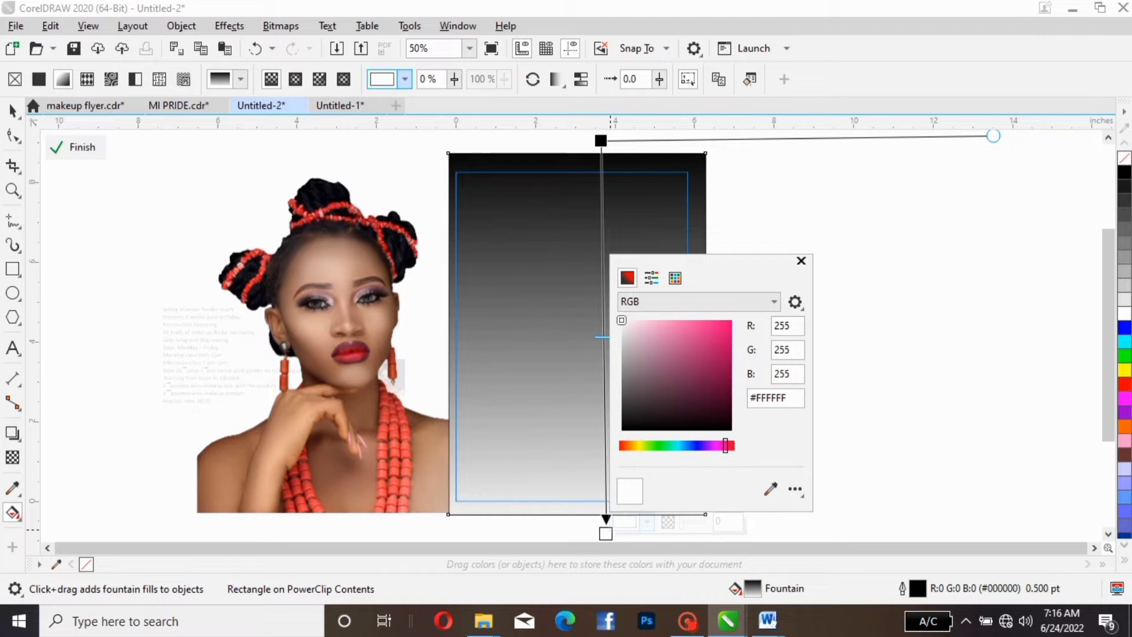
{"action": "left_click", "coordinate": [723, 377]}
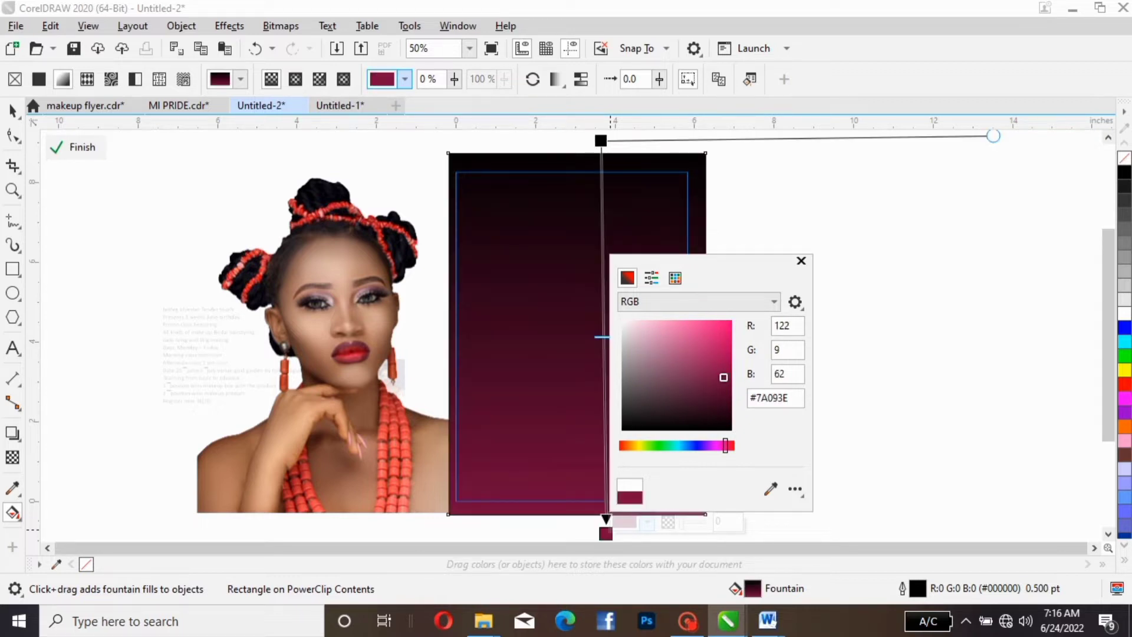
{"action": "left_click", "coordinate": [715, 357]}
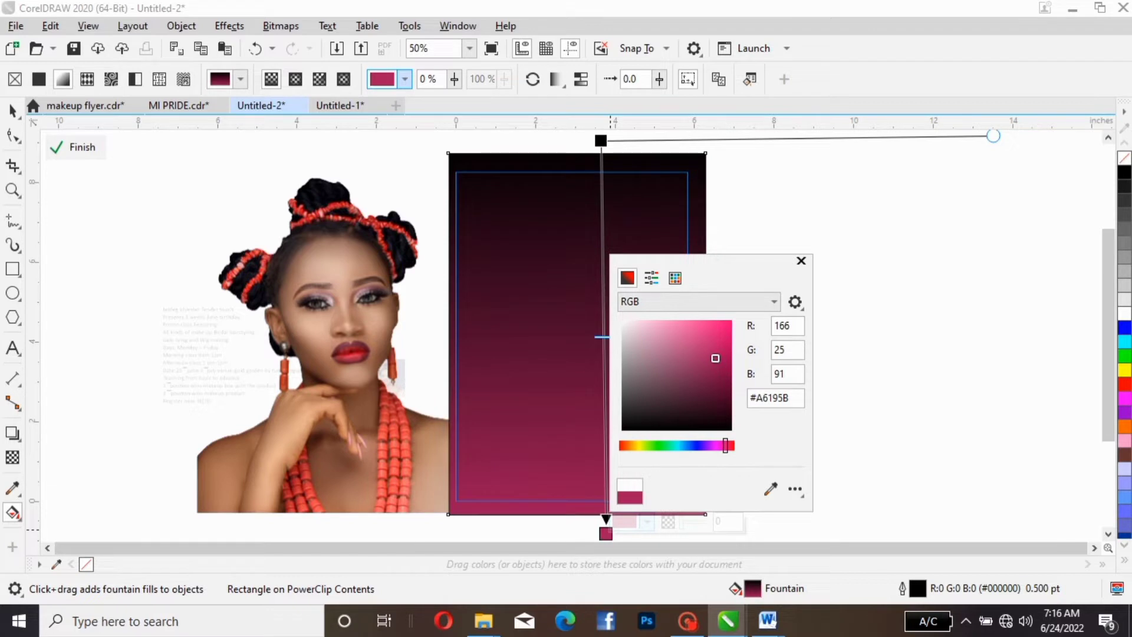
{"action": "left_click", "coordinate": [708, 338]}
{"action": "left_click", "coordinate": [719, 357]}
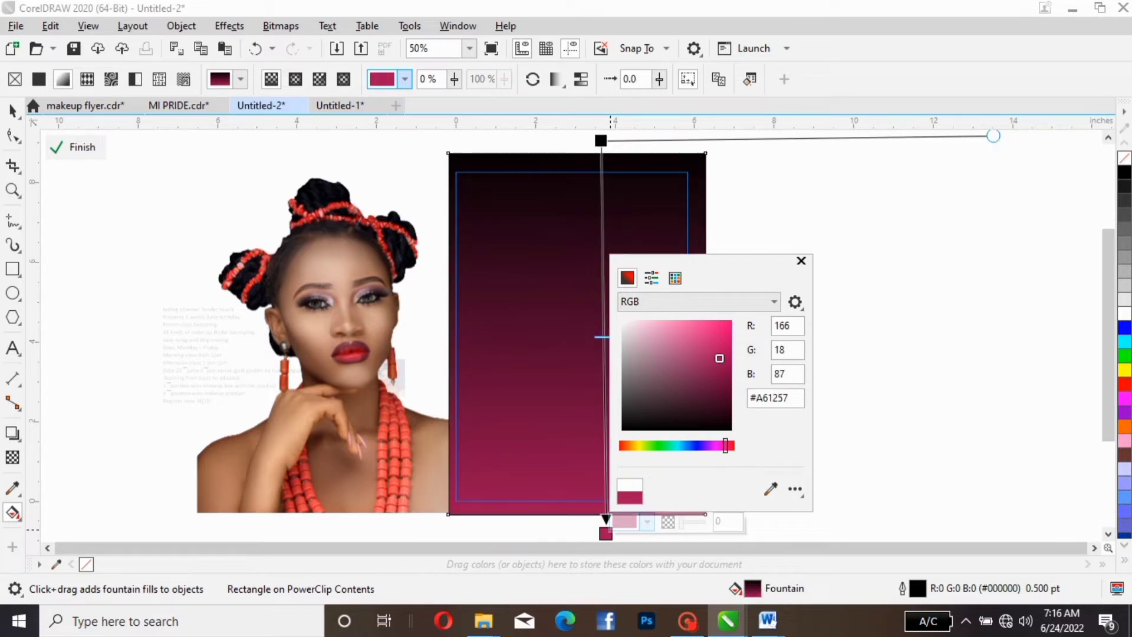
{"action": "left_click", "coordinate": [725, 392]}
{"action": "left_click", "coordinate": [725, 375]}
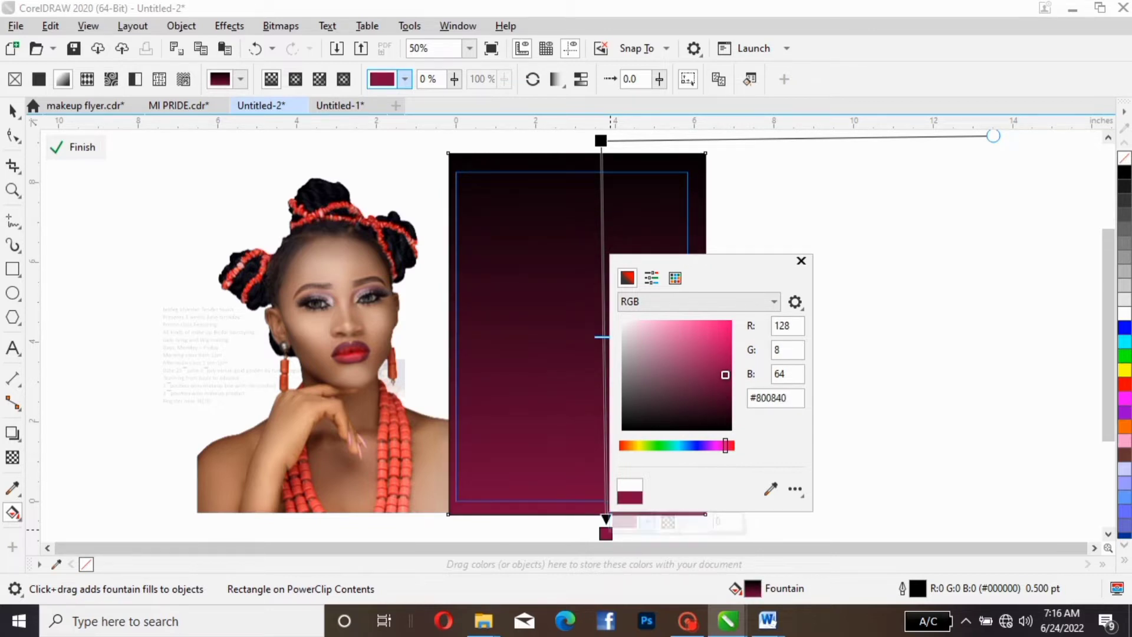
{"action": "left_click", "coordinate": [853, 259]}
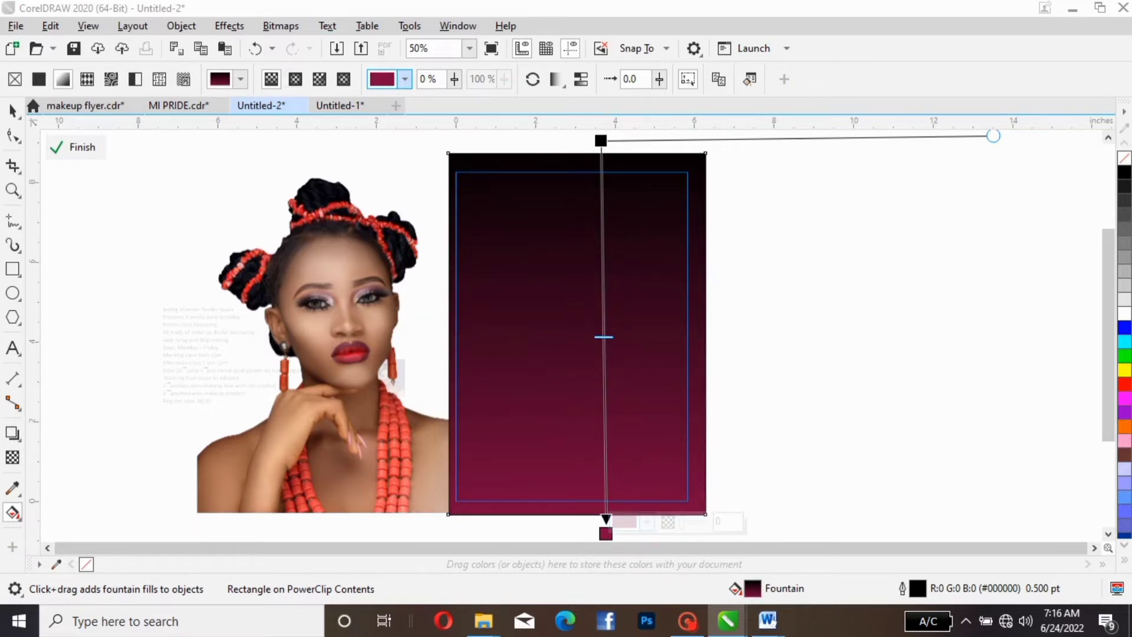
Step: Switch the fill to a rectangular fountain and shift its maroon glow centre slightly left and down
{"action": "left_click", "coordinate": [344, 79]}
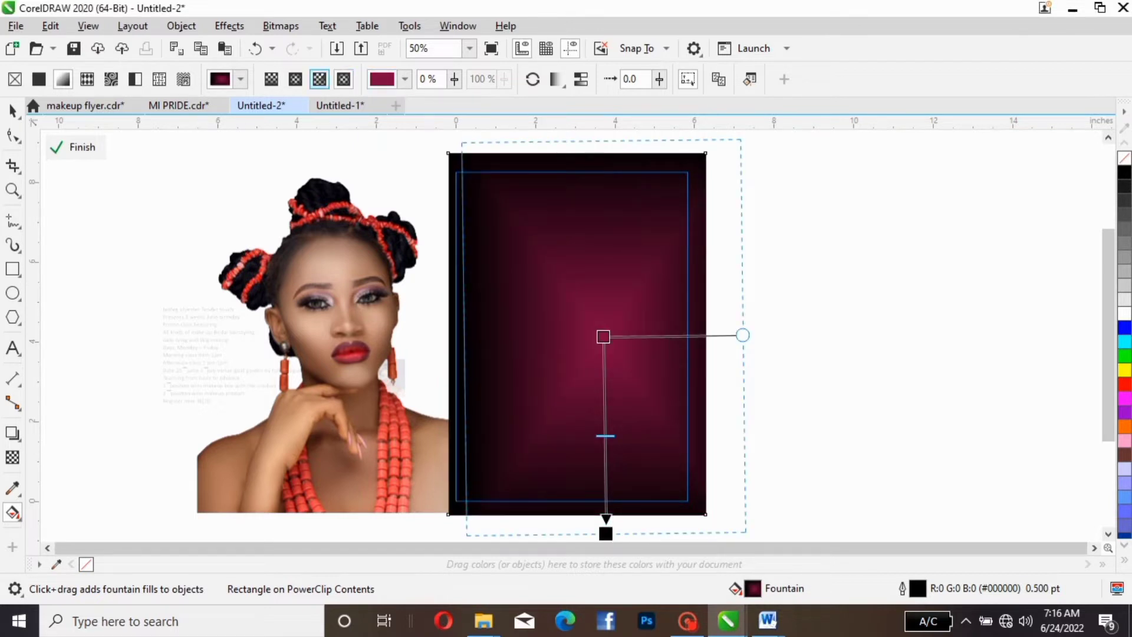
{"action": "left_click", "coordinate": [320, 79]}
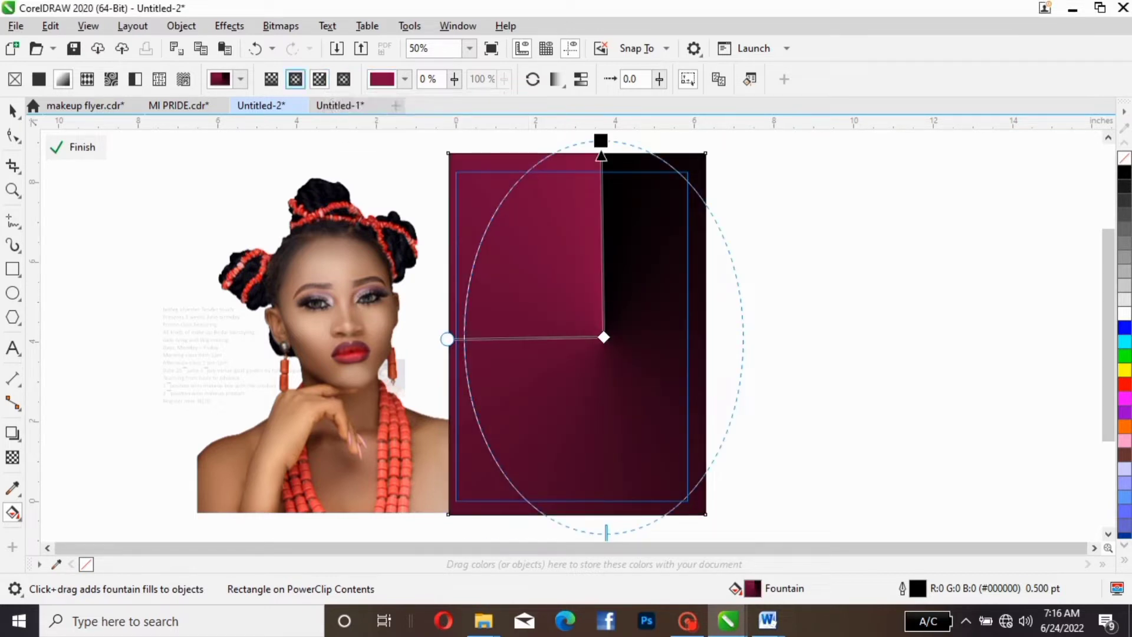
{"action": "left_click", "coordinate": [296, 79]}
{"action": "left_click", "coordinate": [343, 79]}
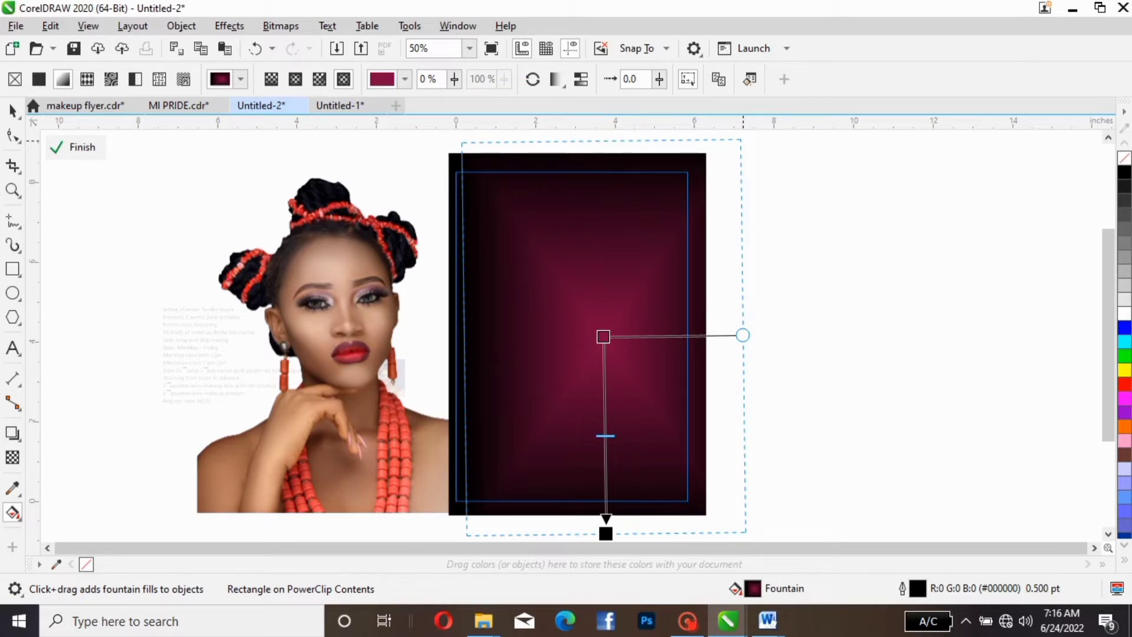
{"action": "left_click_drag", "start_coordinate": [603, 337], "coordinate": [585, 345]}
{"action": "left_click", "coordinate": [587, 537]}
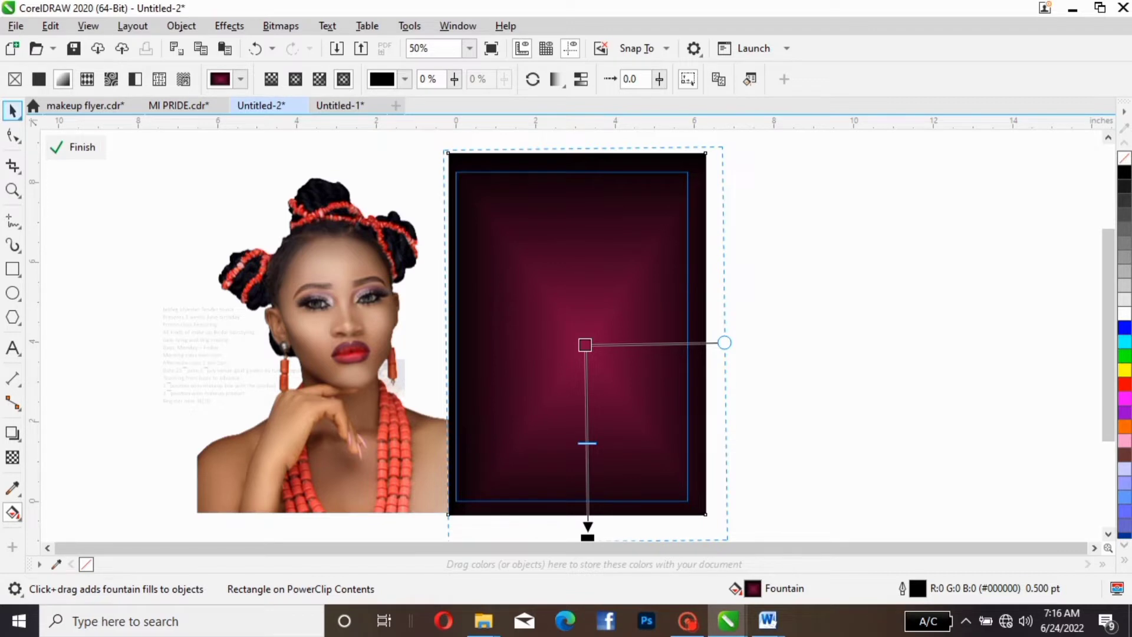
{"action": "left_click", "coordinate": [13, 110]}
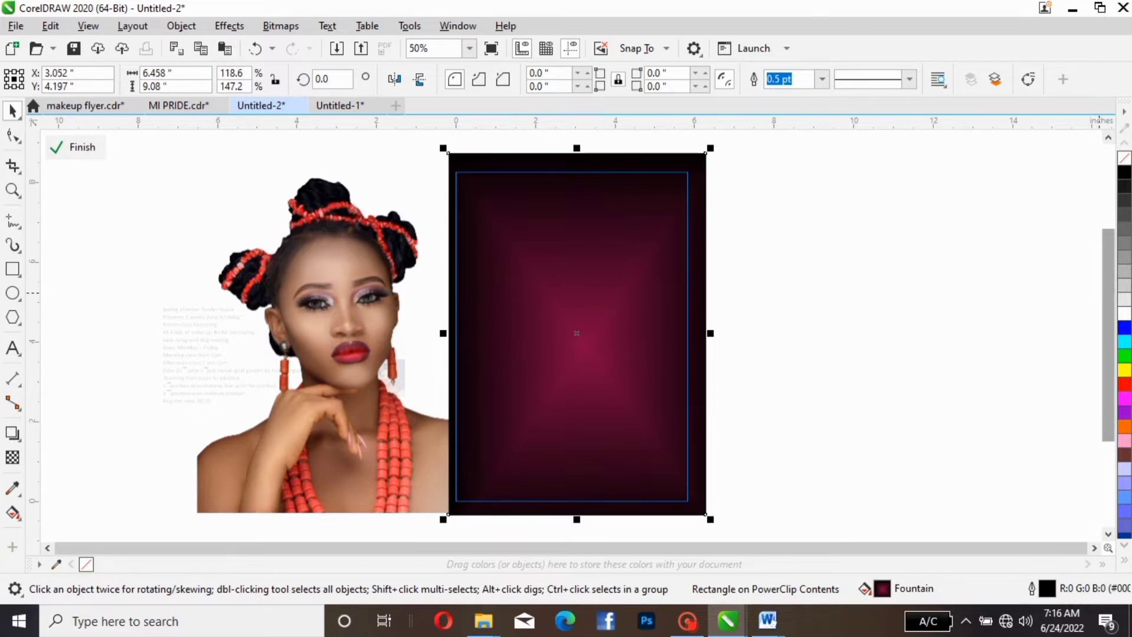
Step: Bring the portrait to the front over the maroon glow, scale it to fit, and draw a thin tall rectangle beside the page
{"action": "scroll", "coordinate": [576, 324], "scroll_direction": "down", "scroll_amount": 2}
{"action": "scroll", "coordinate": [576, 324], "scroll_direction": "up", "scroll_amount": 1}
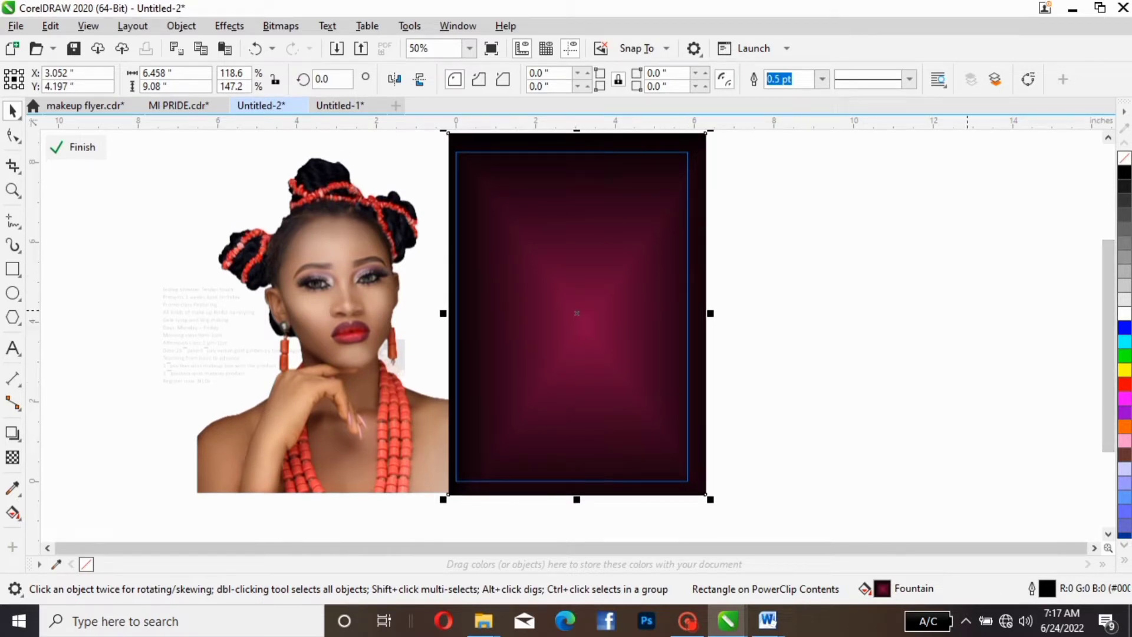
{"action": "left_click", "coordinate": [389, 424]}
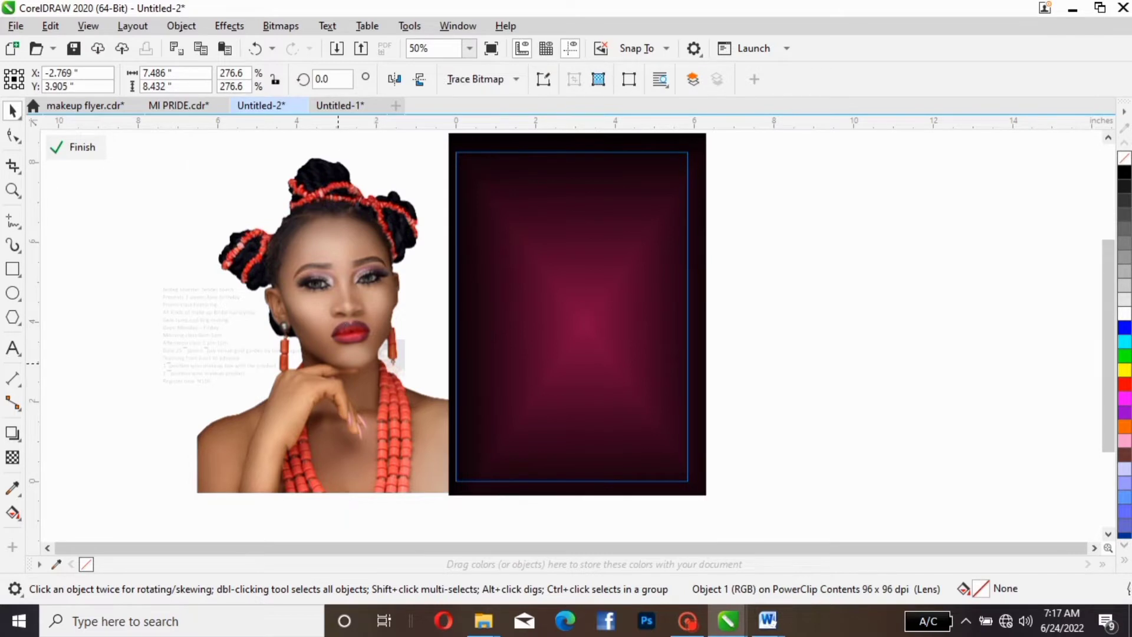
{"action": "left_click_drag", "start_coordinate": [338, 360], "coordinate": [561, 401]}
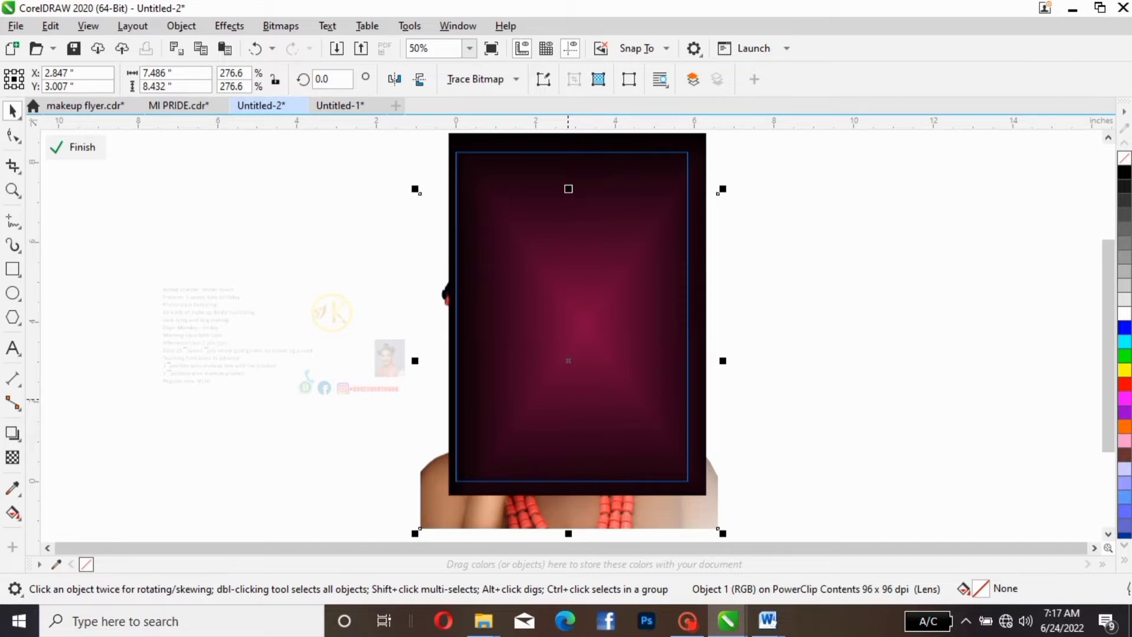
{"action": "key", "text": "shift+Page_Up"}
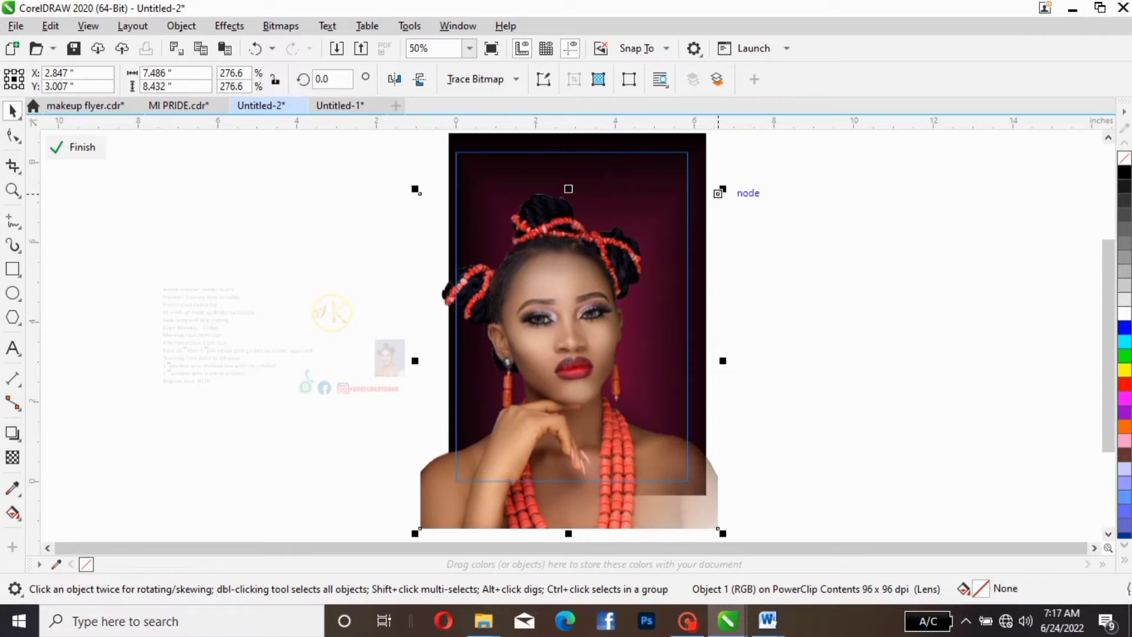
{"action": "left_click_drag", "start_coordinate": [721, 189], "coordinate": [687, 214]}
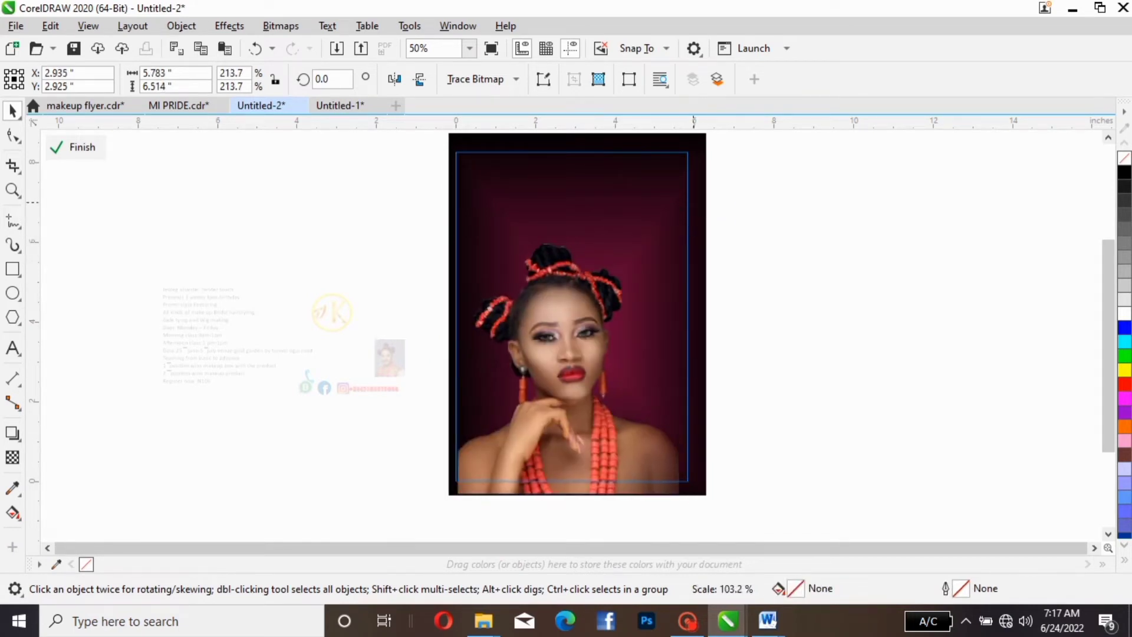
{"action": "left_click_drag", "start_coordinate": [572, 354], "coordinate": [572, 330]}
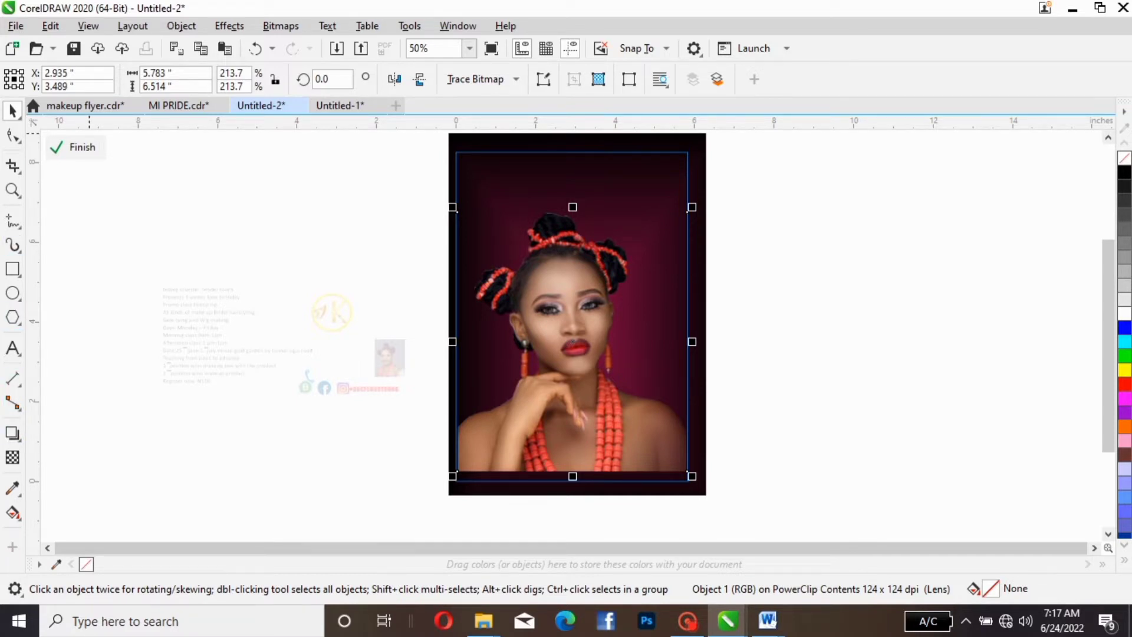
{"action": "left_click", "coordinate": [12, 269]}
{"action": "left_click_drag", "start_coordinate": [218, 237], "coordinate": [218, 414]}
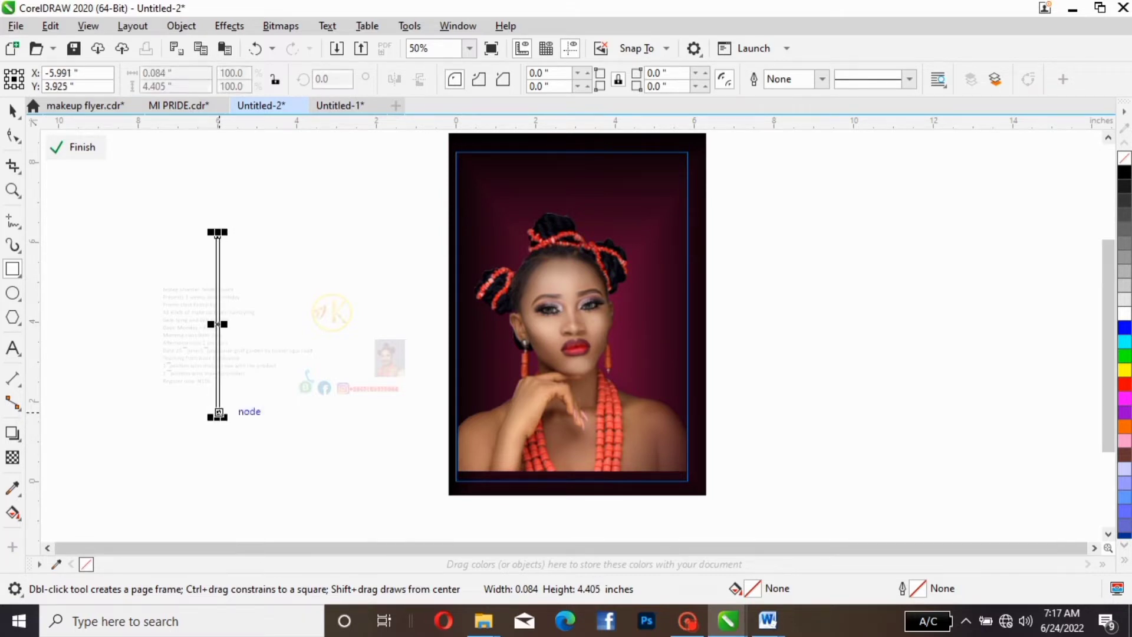
Step: Select the thin bar with the Pick tool and click it again to show its rotate handles
{"action": "key", "text": "space"}
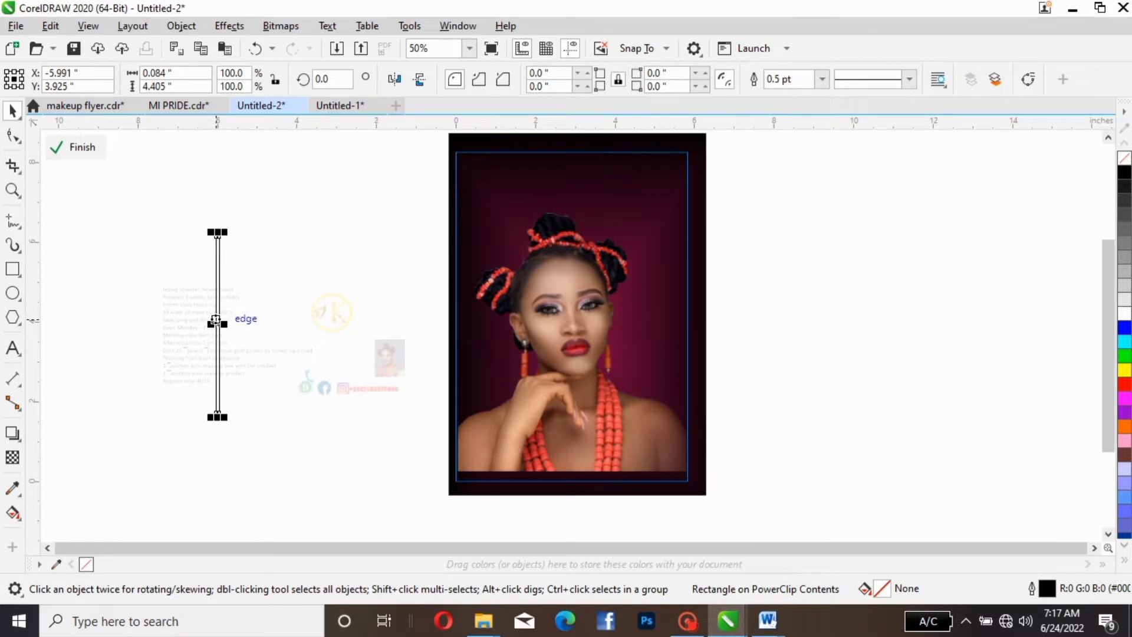
{"action": "left_click", "coordinate": [216, 322]}
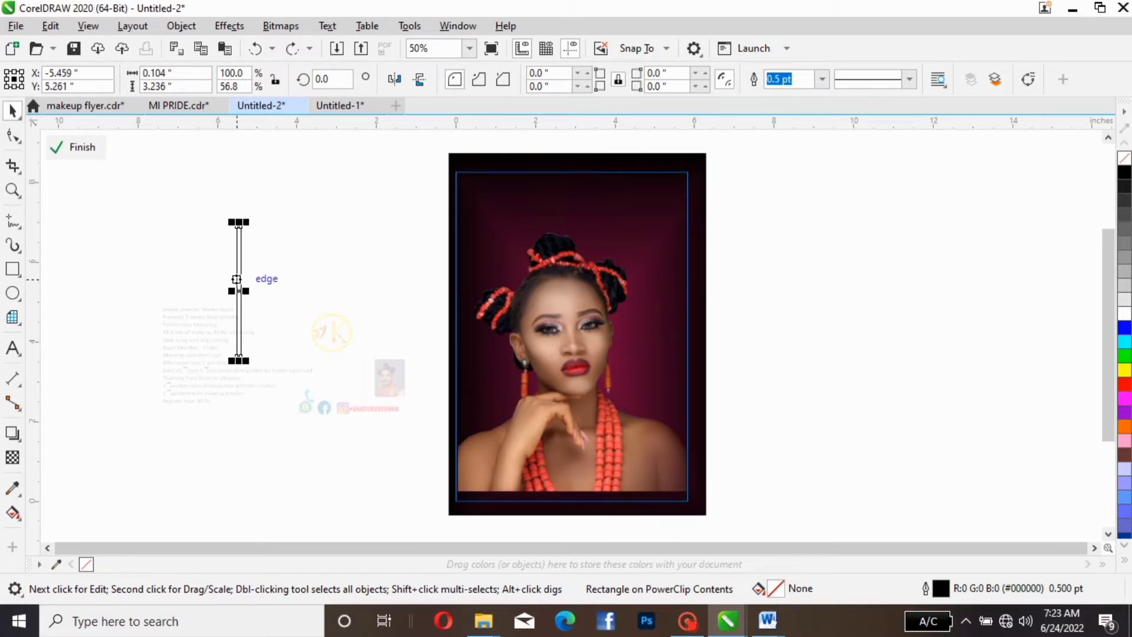
Step: Rotate a copy of the bar around its bottom end, then repeat with Ctrl+R until the lines form a full circle
{"action": "left_click", "coordinate": [237, 279]}
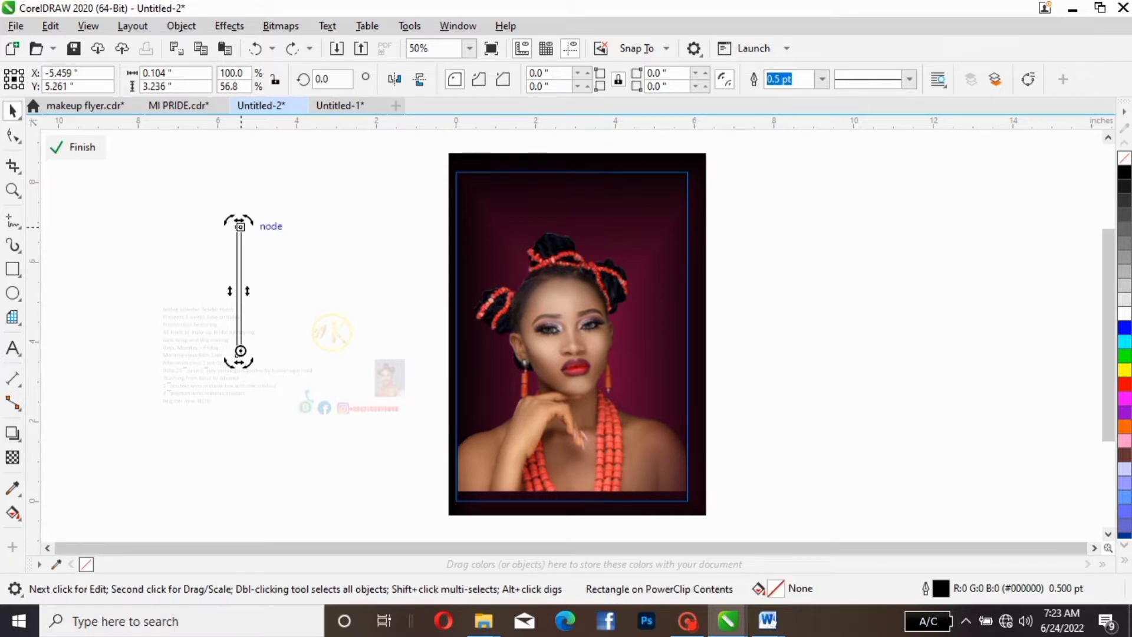
{"action": "left_click_drag", "start_coordinate": [240, 226], "coordinate": [252, 227]}
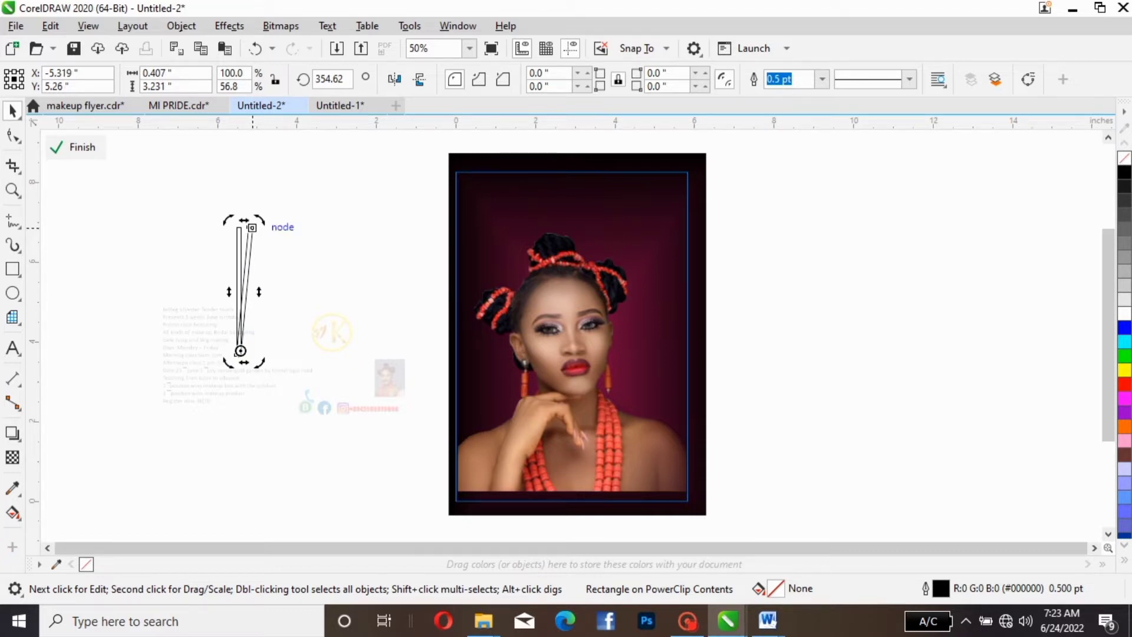
{"action": "key", "text": "ctrl+r"}
{"action": "key", "text": "ctrl+r"}
{"action": "key", "text": "ctrl+r"}
{"action": "key", "text": "ctrl+r"}
{"action": "key", "text": "ctrl+r"}
{"action": "key", "text": "ctrl+r"}
{"action": "key", "text": "ctrl+r"}
{"action": "key", "text": "ctrl+r"}
{"action": "key", "text": "ctrl+r"}
{"action": "key", "text": "ctrl+r"}
{"action": "key", "text": "ctrl+r"}
{"action": "key", "text": "ctrl+r"}
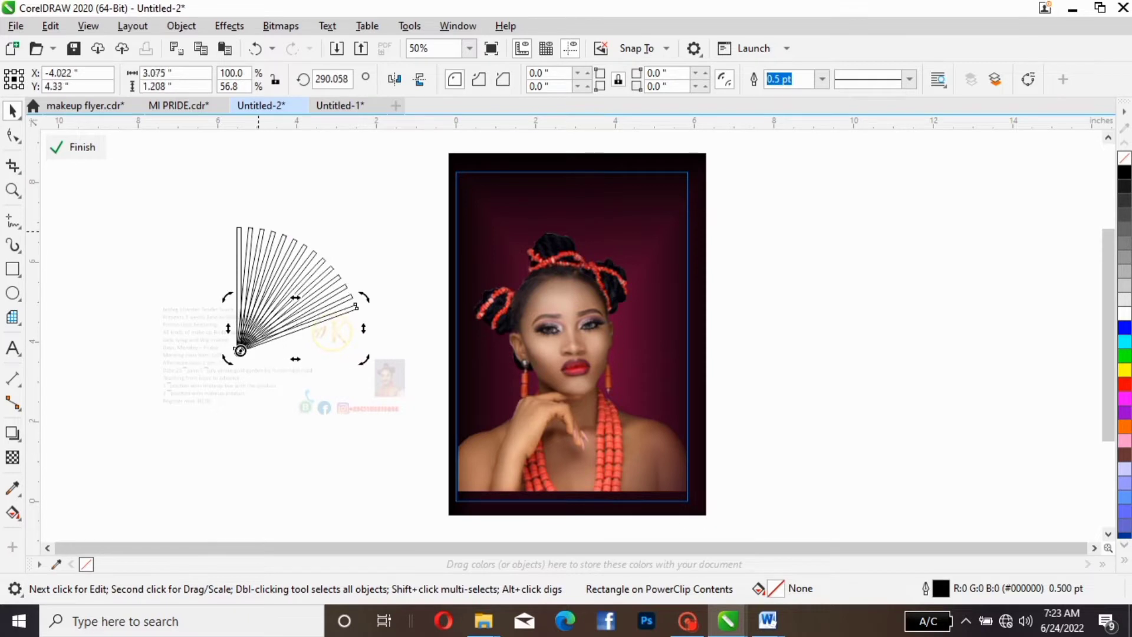
{"action": "key", "text": "ctrl+r"}
{"action": "key", "text": "ctrl+r"}
{"action": "key", "text": "ctrl+r"}
{"action": "key", "text": "ctrl+r"}
{"action": "key", "text": "ctrl+r"}
{"action": "key", "text": "ctrl+r"}
{"action": "key", "text": "ctrl+r"}
{"action": "key", "text": "ctrl+r"}
{"action": "key", "text": "ctrl+r"}
{"action": "key", "text": "ctrl+r"}
{"action": "key", "text": "ctrl+r"}
{"action": "key", "text": "ctrl+r"}
{"action": "key", "text": "ctrl+r"}
{"action": "key", "text": "ctrl+r"}
{"action": "key", "text": "ctrl+r"}
{"action": "key", "text": "ctrl+r"}
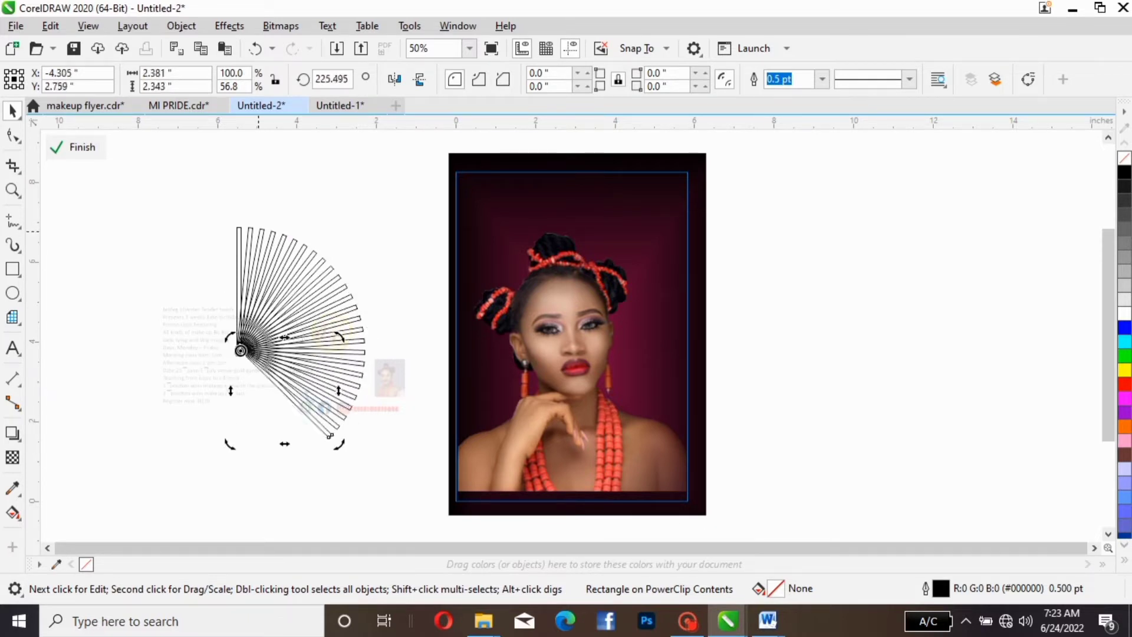
{"action": "key", "text": "ctrl+r"}
{"action": "key", "text": "ctrl+r"}
{"action": "key", "text": "ctrl+r"}
{"action": "key", "text": "ctrl+r"}
{"action": "key", "text": "ctrl+r"}
{"action": "key", "text": "ctrl+r"}
{"action": "key", "text": "ctrl+r"}
{"action": "key", "text": "ctrl+r"}
{"action": "key", "text": "ctrl+r"}
{"action": "key", "text": "ctrl+r"}
{"action": "key", "text": "ctrl+r"}
{"action": "key", "text": "ctrl+r"}
{"action": "key", "text": "ctrl+r"}
{"action": "key", "text": "ctrl+r"}
{"action": "key", "text": "ctrl+r"}
{"action": "key", "text": "ctrl+r"}
{"action": "key", "text": "ctrl+r"}
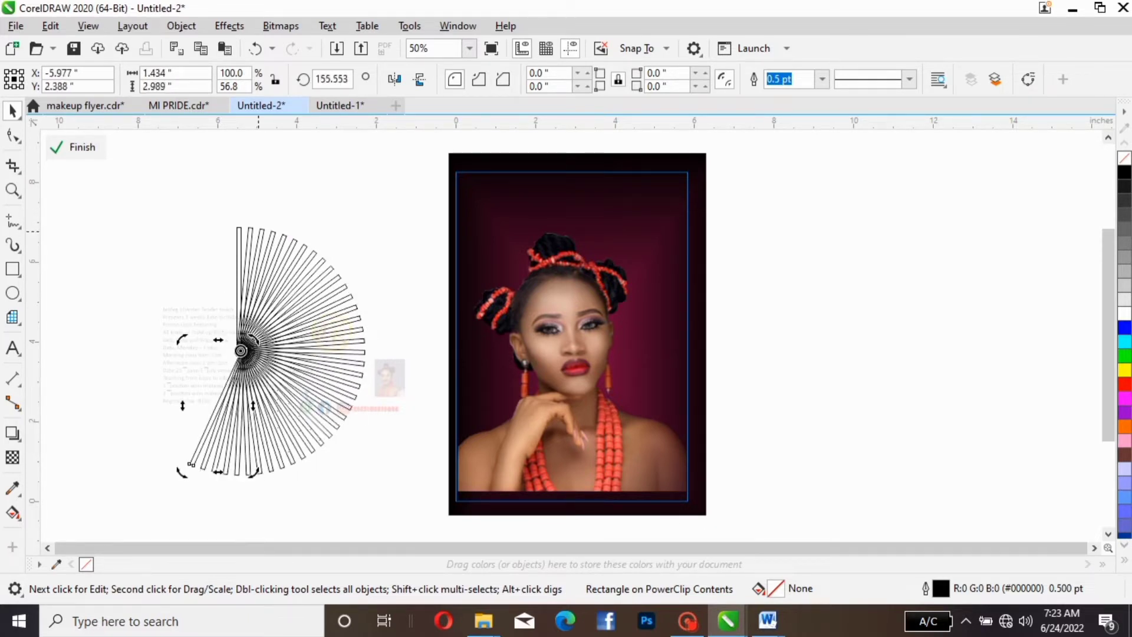
{"action": "key", "text": "ctrl+r"}
{"action": "key", "text": "ctrl+r"}
{"action": "key", "text": "ctrl+r"}
{"action": "key", "text": "ctrl+r"}
{"action": "key", "text": "ctrl+r"}
{"action": "key", "text": "ctrl+r"}
{"action": "key", "text": "ctrl+r"}
{"action": "key", "text": "ctrl+r"}
{"action": "key", "text": "ctrl+r"}
{"action": "key", "text": "ctrl+r"}
{"action": "key", "text": "ctrl+r"}
{"action": "key", "text": "ctrl+r"}
{"action": "key", "text": "ctrl+r"}
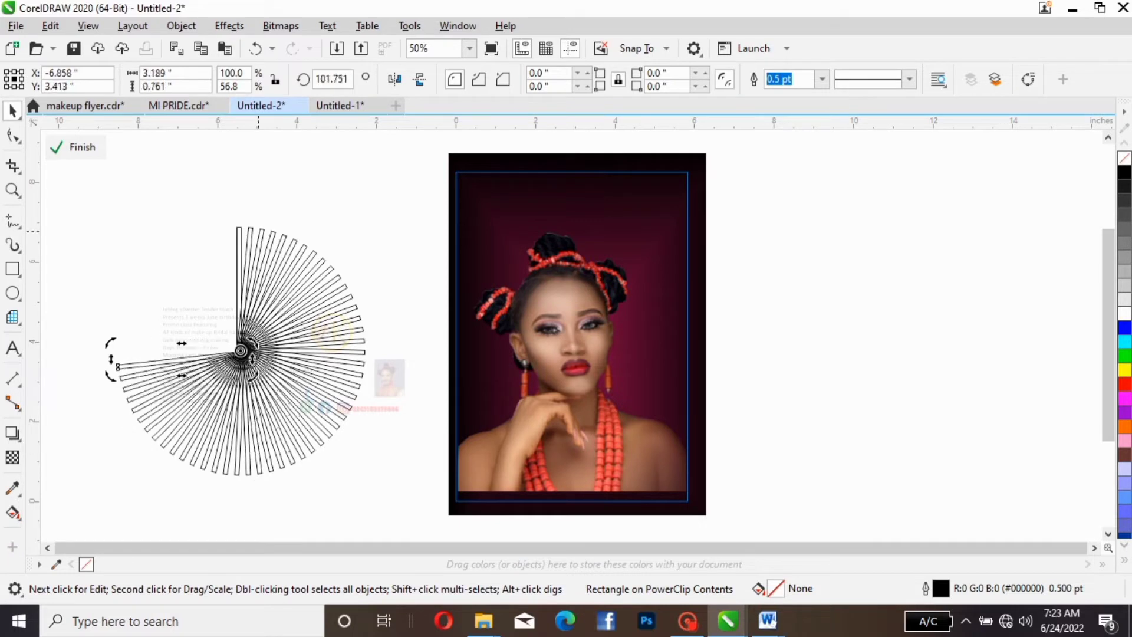
{"action": "key", "text": "ctrl+r"}
{"action": "key", "text": "ctrl+r"}
{"action": "key", "text": "ctrl+r"}
{"action": "key", "text": "ctrl+r"}
{"action": "key", "text": "ctrl+r"}
{"action": "key", "text": "ctrl+r"}
{"action": "key", "text": "ctrl+r"}
{"action": "key", "text": "ctrl+r"}
{"action": "key", "text": "ctrl+r"}
{"action": "key", "text": "ctrl+r"}
{"action": "key", "text": "ctrl+r"}
{"action": "key", "text": "ctrl+r"}
{"action": "key", "text": "ctrl+r"}
{"action": "key", "text": "ctrl+r"}
{"action": "key", "text": "ctrl+r"}
{"action": "key", "text": "ctrl+r"}
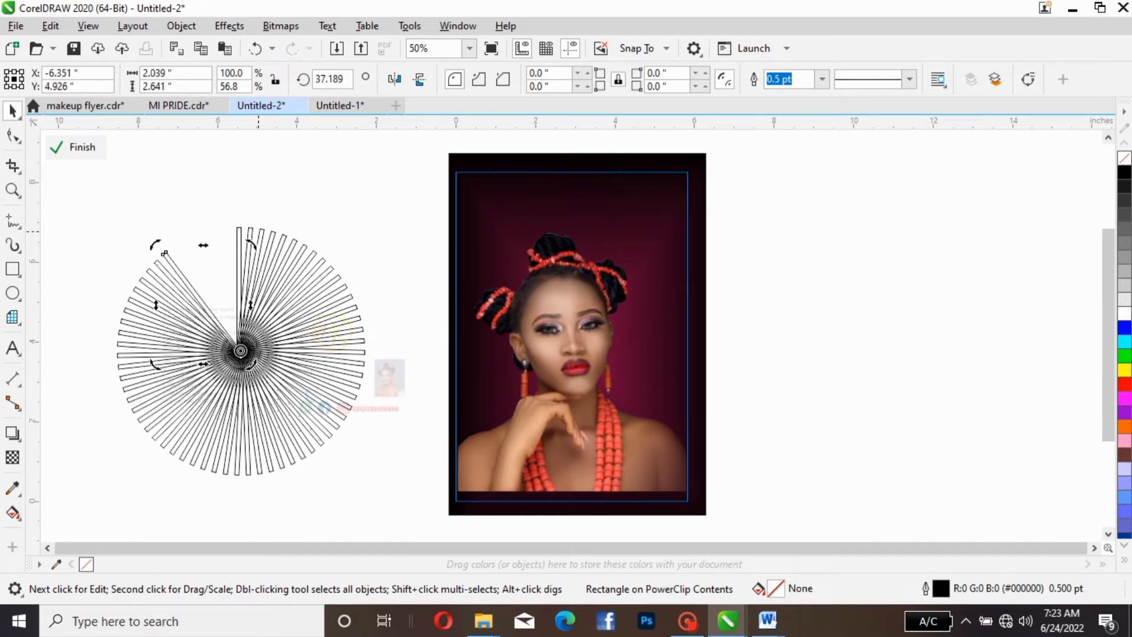
{"action": "key", "text": "ctrl+r"}
{"action": "key", "text": "ctrl+r"}
{"action": "key", "text": "ctrl+r"}
{"action": "key", "text": "ctrl+r"}
{"action": "key", "text": "ctrl+r"}
{"action": "key", "text": "ctrl+r"}
{"action": "key", "text": "ctrl+r"}
{"action": "key", "text": "ctrl+r"}
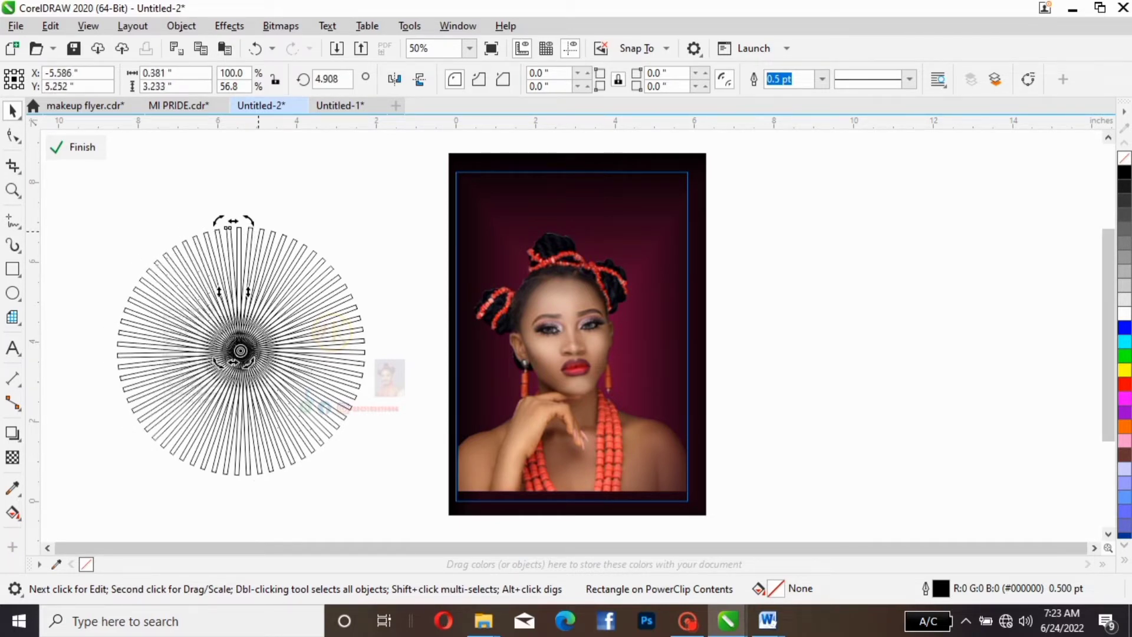
{"action": "key", "text": "Escape"}
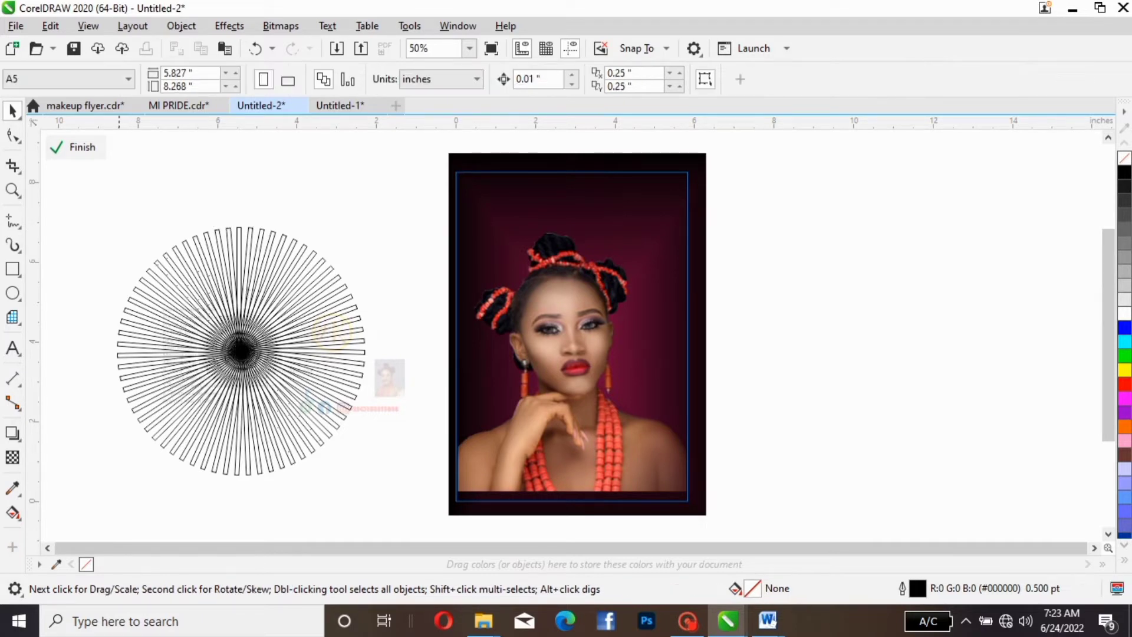
Step: Group all 67 radiating lines into one fan and shift it slightly right
{"action": "left_click_drag", "start_coordinate": [63, 202], "coordinate": [416, 519]}
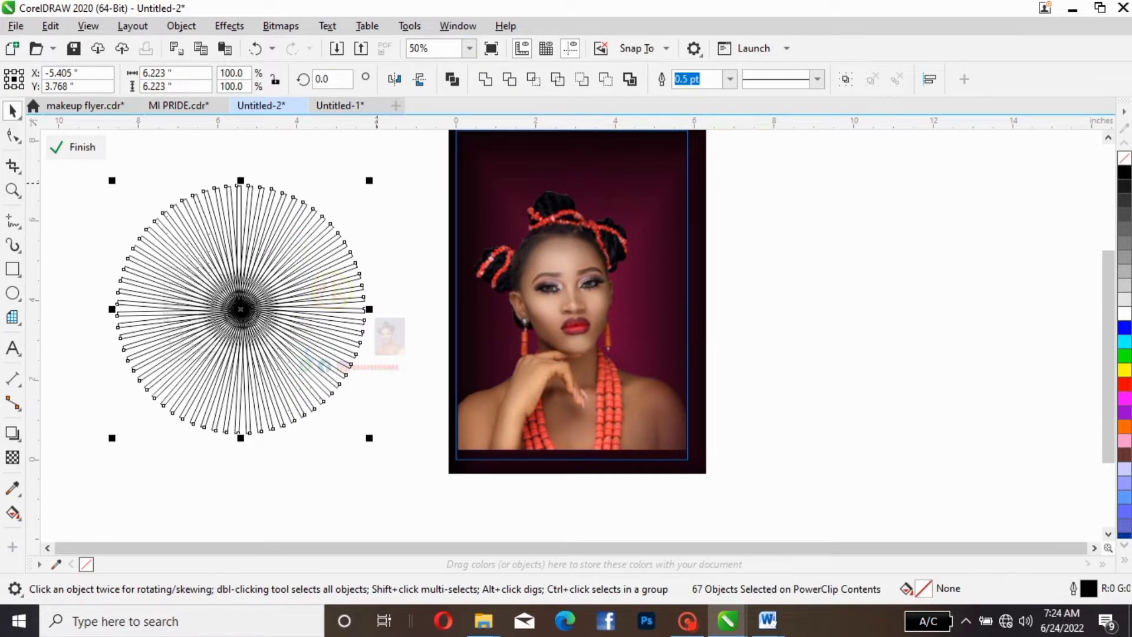
{"action": "key", "text": "ctrl+g"}
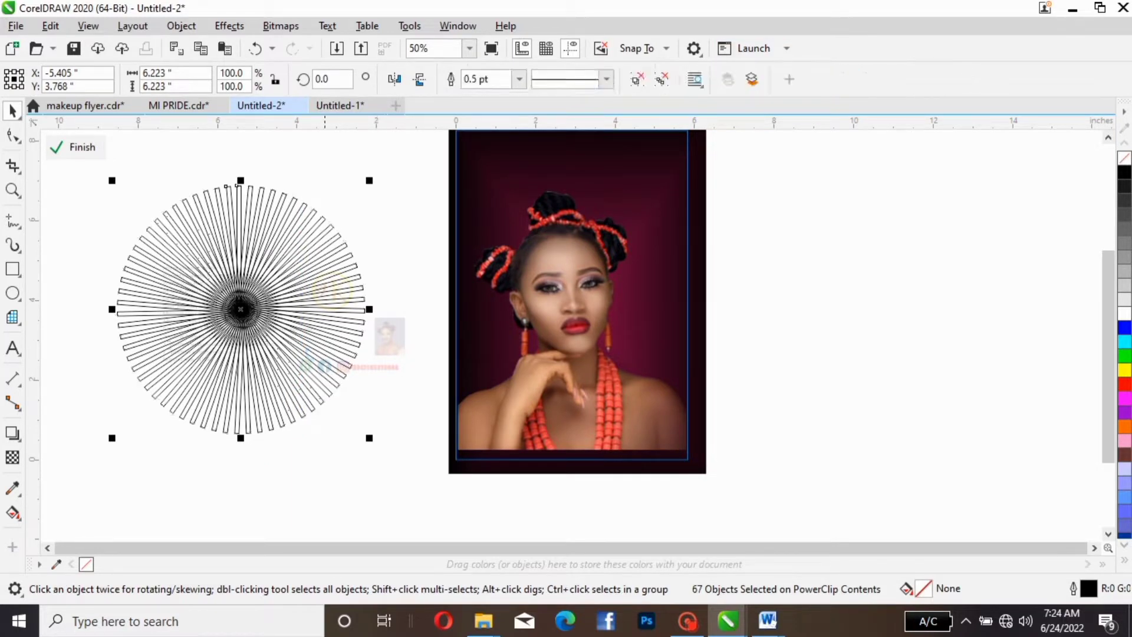
{"action": "left_click_drag", "start_coordinate": [241, 211], "coordinate": [288, 185]}
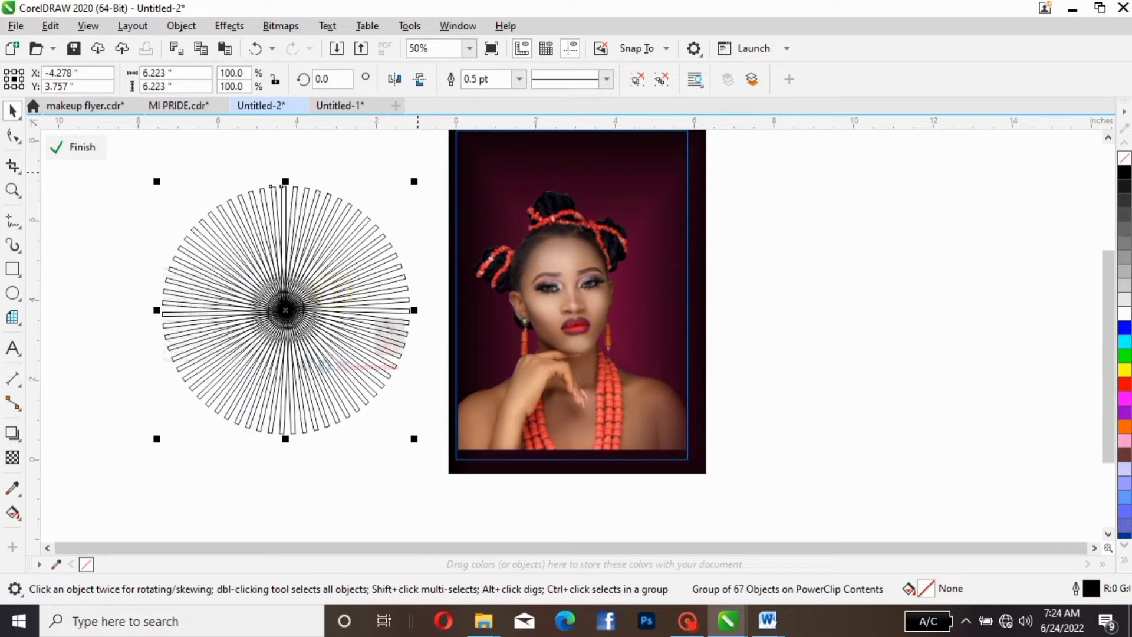
Step: Place a copy of the fan, shrunk to about 70%, right of the poster, and move the original toward the poster
{"action": "key", "text": "ctrl+d"}
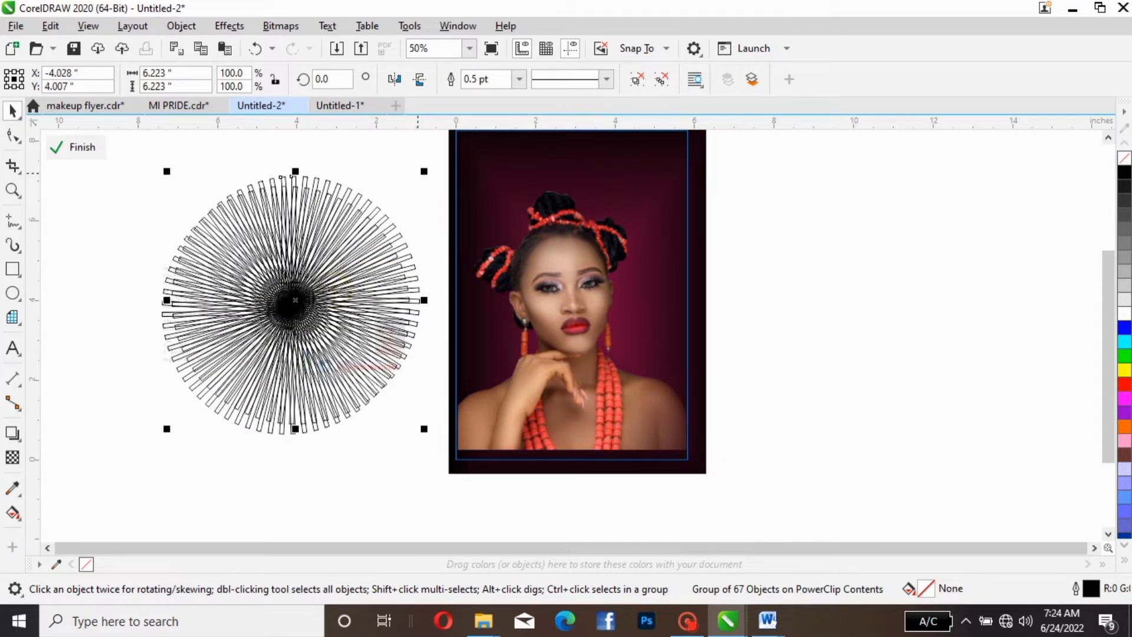
{"action": "left_click_drag", "start_coordinate": [292, 175], "coordinate": [824, 144]}
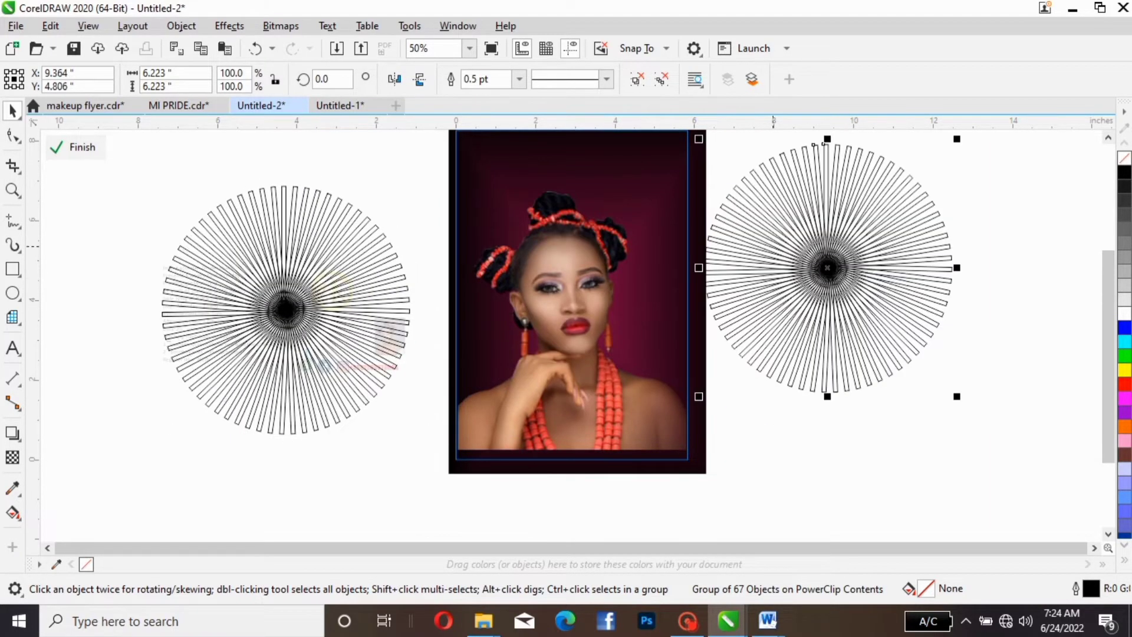
{"action": "left_click_drag", "start_coordinate": [956, 139], "coordinate": [881, 215]}
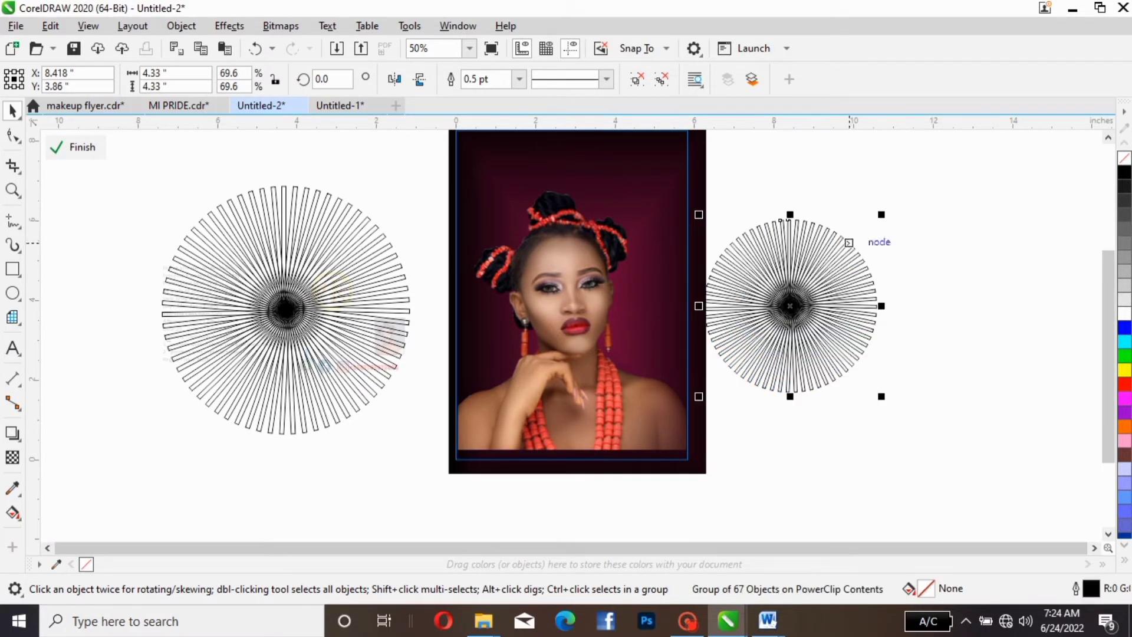
{"action": "left_click_drag", "start_coordinate": [847, 278], "coordinate": [1036, 245]}
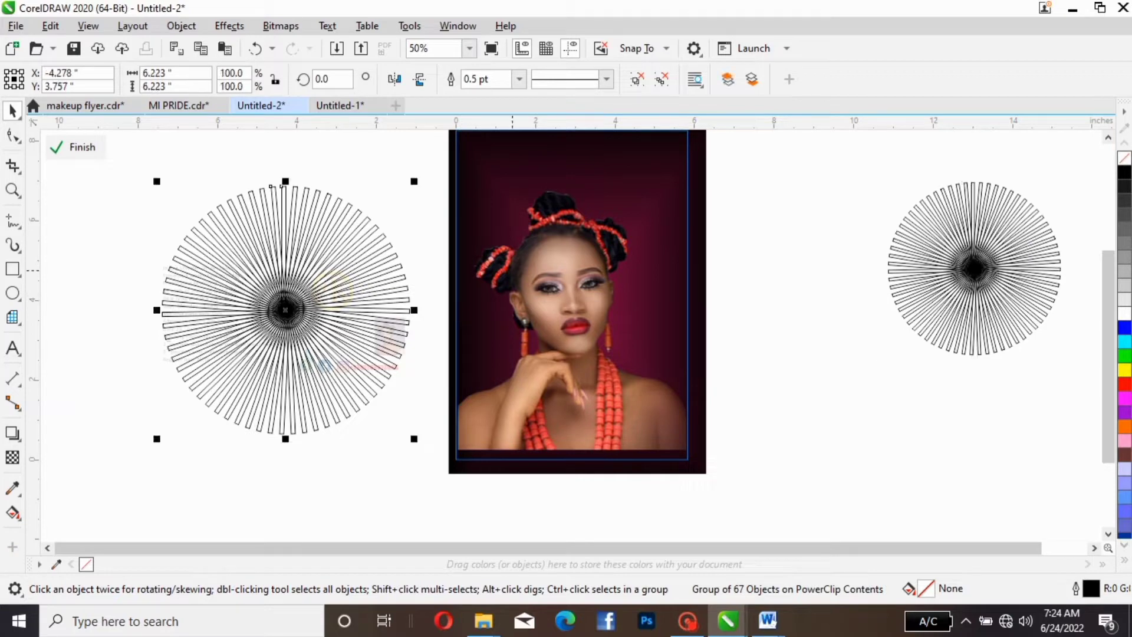
{"action": "key", "text": "Tab"}
{"action": "left_click_drag", "start_coordinate": [238, 249], "coordinate": [324, 227]}
Step: Move the portrait to the lower right and centre the line fan on the maroon poster
{"action": "left_click_drag", "start_coordinate": [531, 295], "coordinate": [744, 420]}
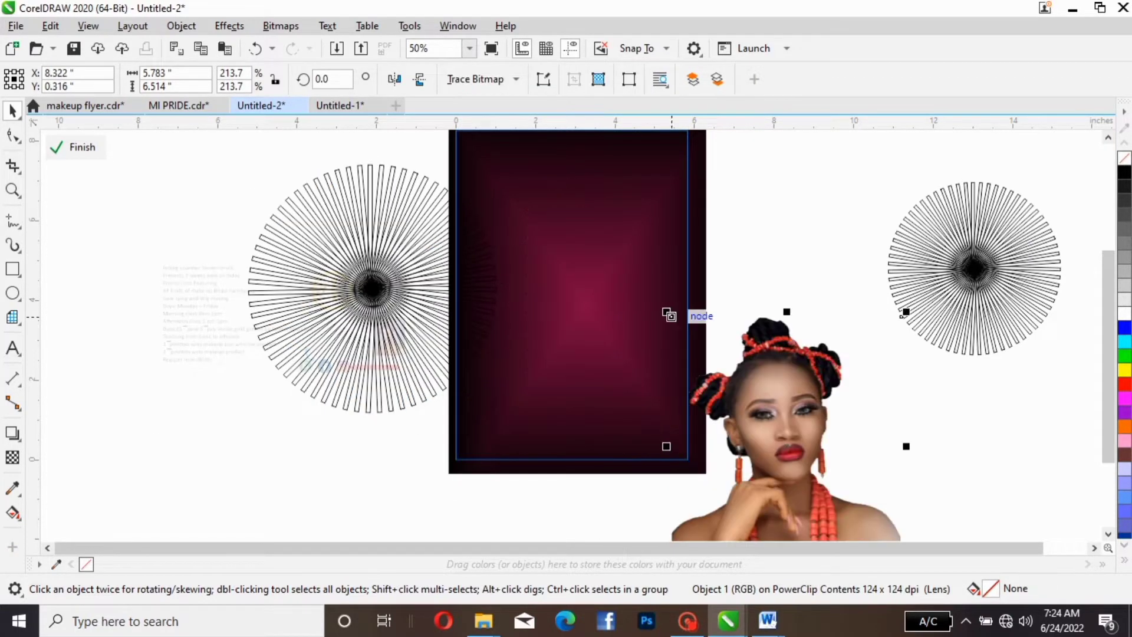
{"action": "left_click_drag", "start_coordinate": [370, 284], "coordinate": [476, 275]}
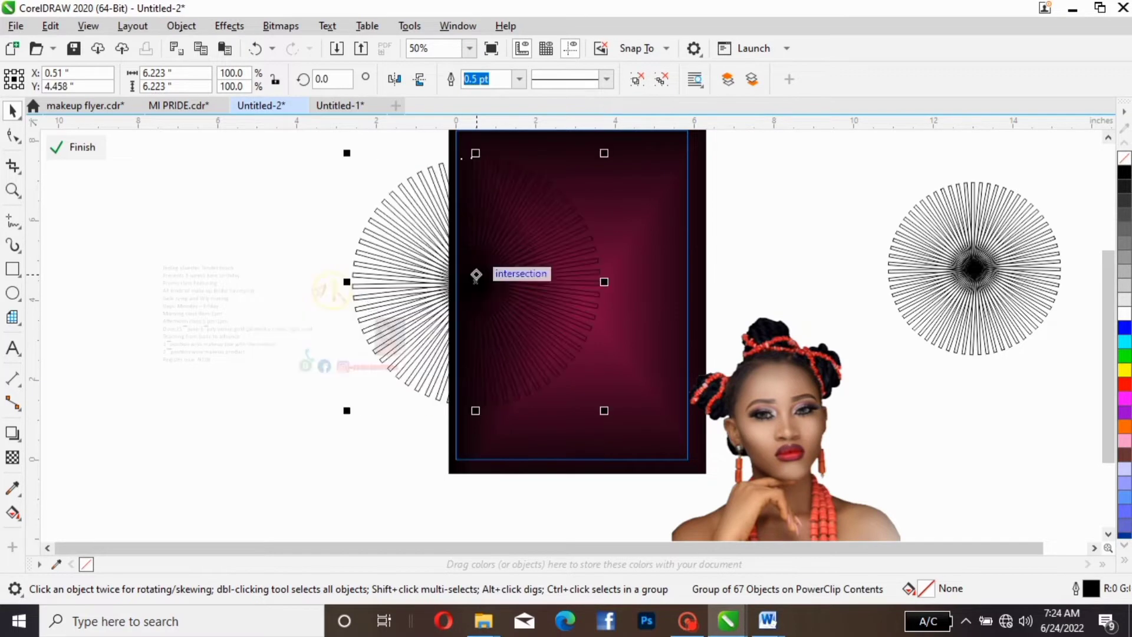
{"action": "key", "text": "p"}
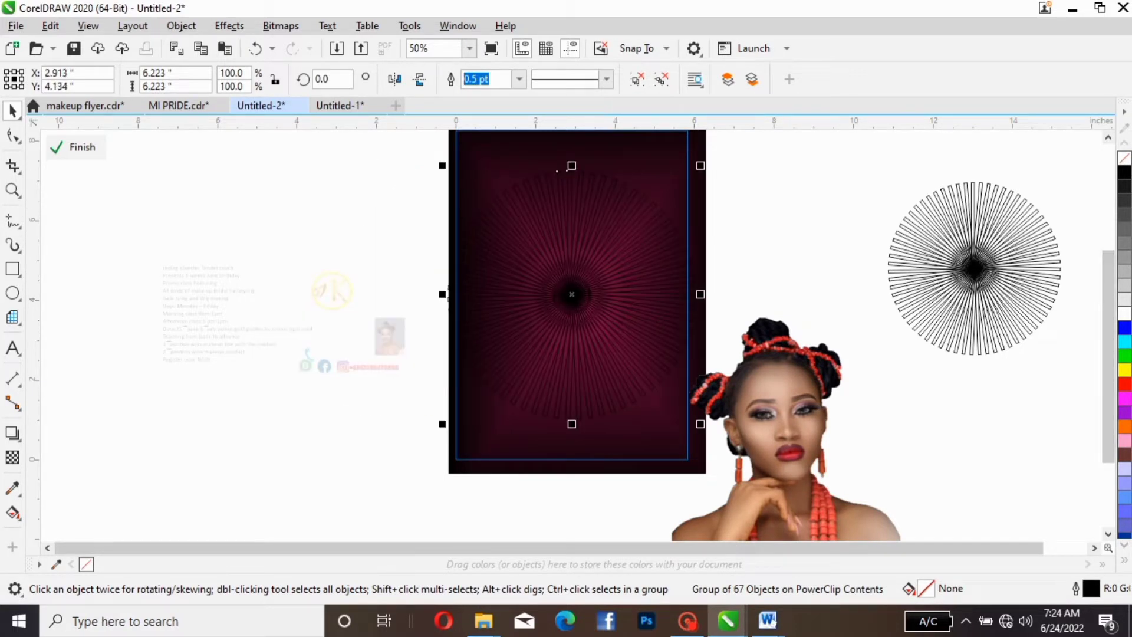
Step: Scale the line fan up to about 114% (7.089 × 7.089 in) and recentre it
{"action": "scroll", "coordinate": [572, 334], "scroll_direction": "up", "scroll_amount": 1}
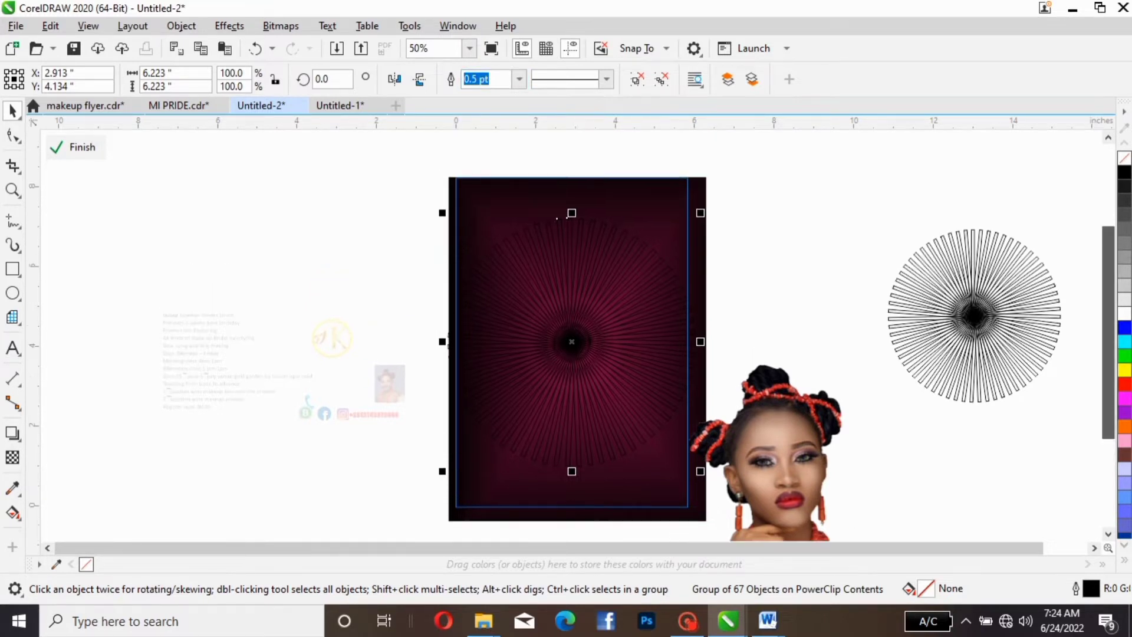
{"action": "key", "text": "Tab"}
{"action": "key", "text": "Tab"}
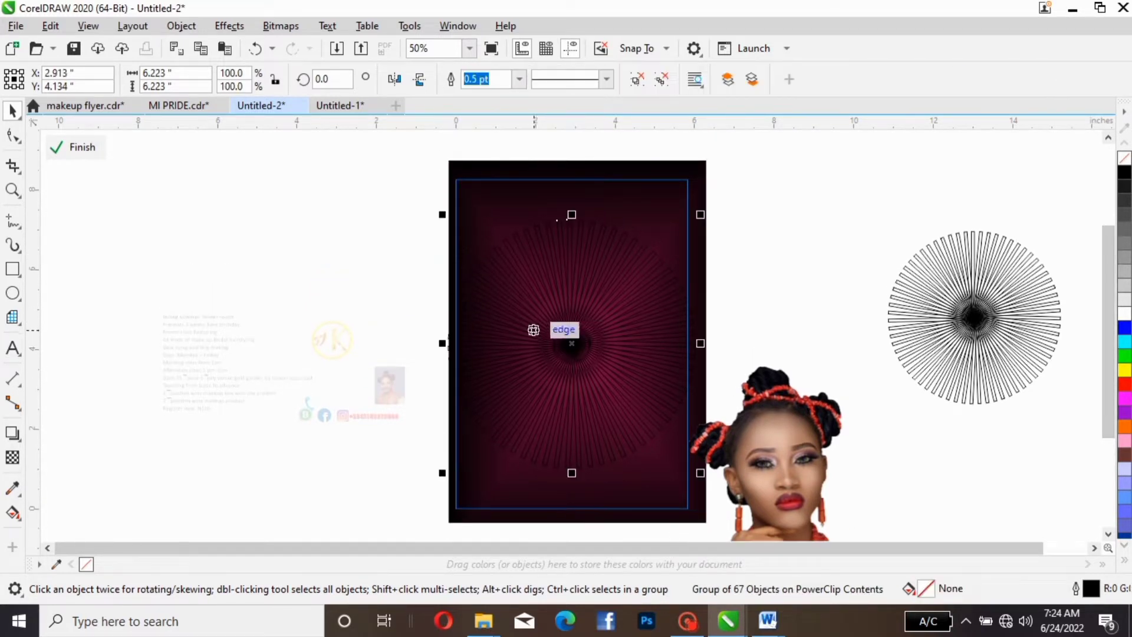
{"action": "left_click_drag", "start_coordinate": [700, 215], "coordinate": [733, 180]}
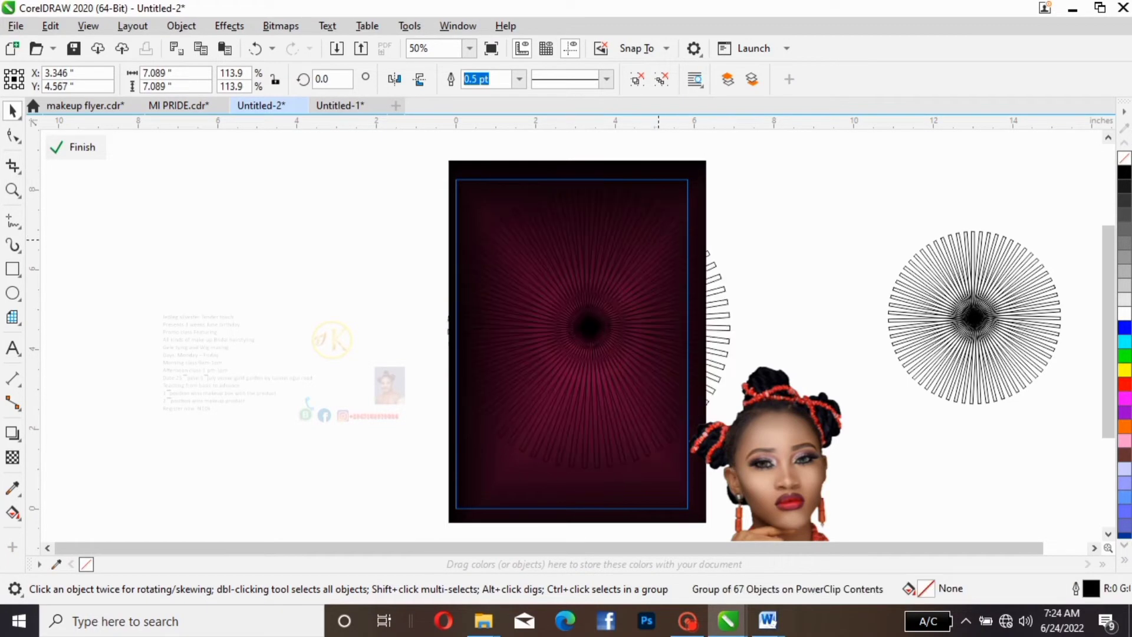
{"action": "mouse_move", "coordinate": [658, 236]}
{"action": "left_mouse_down"}
{"action": "mouse_move", "coordinate": [617, 237]}
{"action": "mouse_move", "coordinate": [636, 240]}
{"action": "left_mouse_up"}
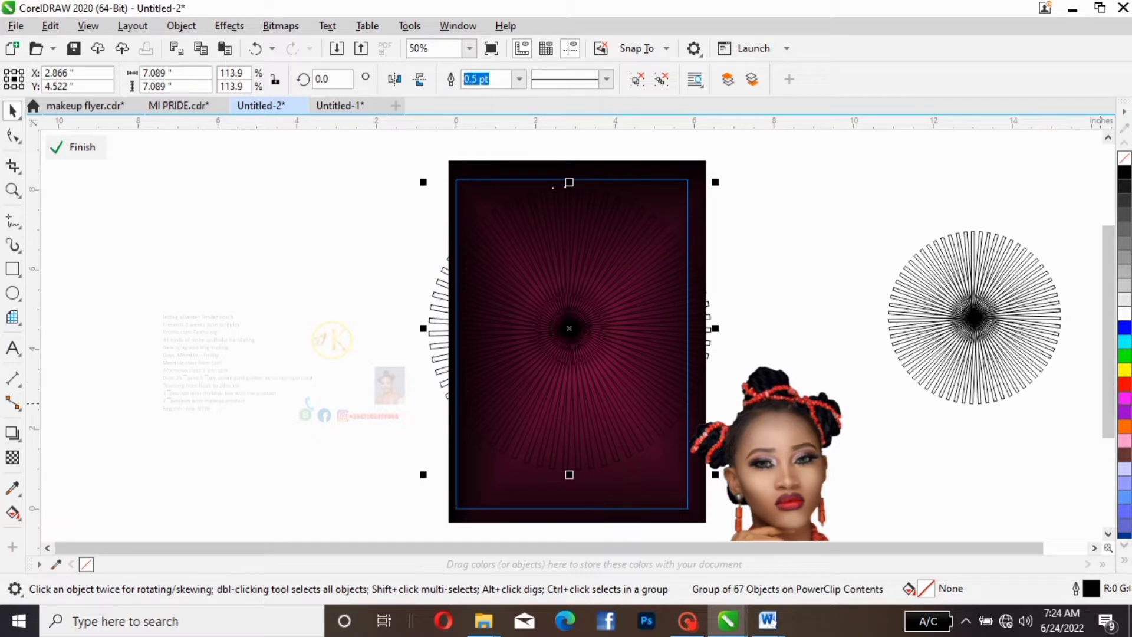
Step: Colour the fan magenta, remove its outline, and enlarge the resulting starburst slightly
{"action": "right_click", "coordinate": [1124, 398]}
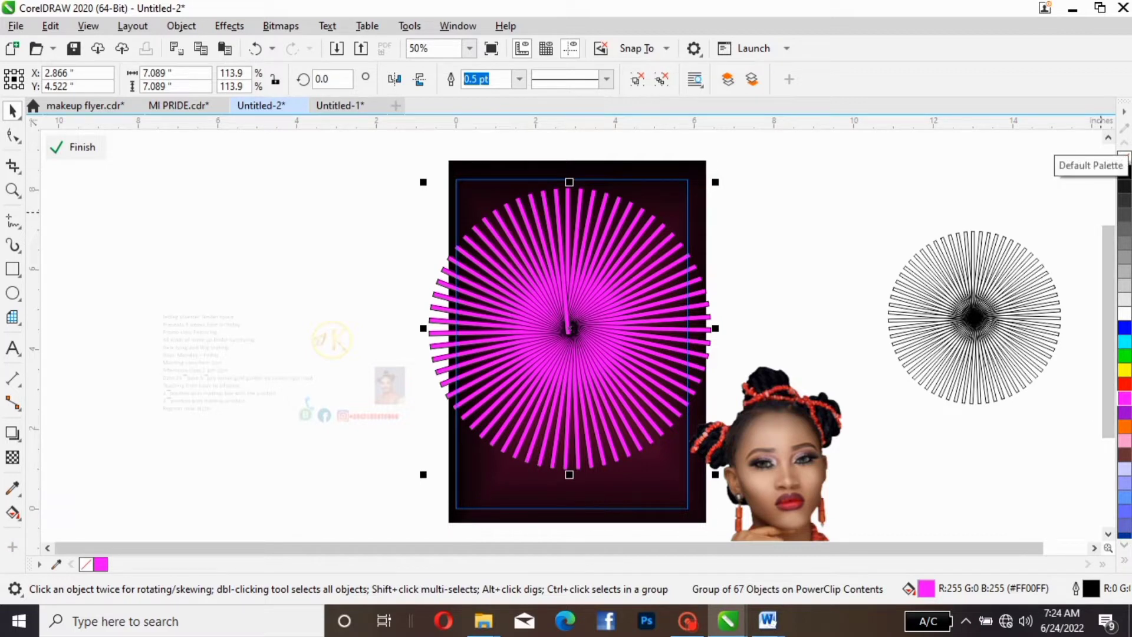
{"action": "right_click", "coordinate": [1124, 157]}
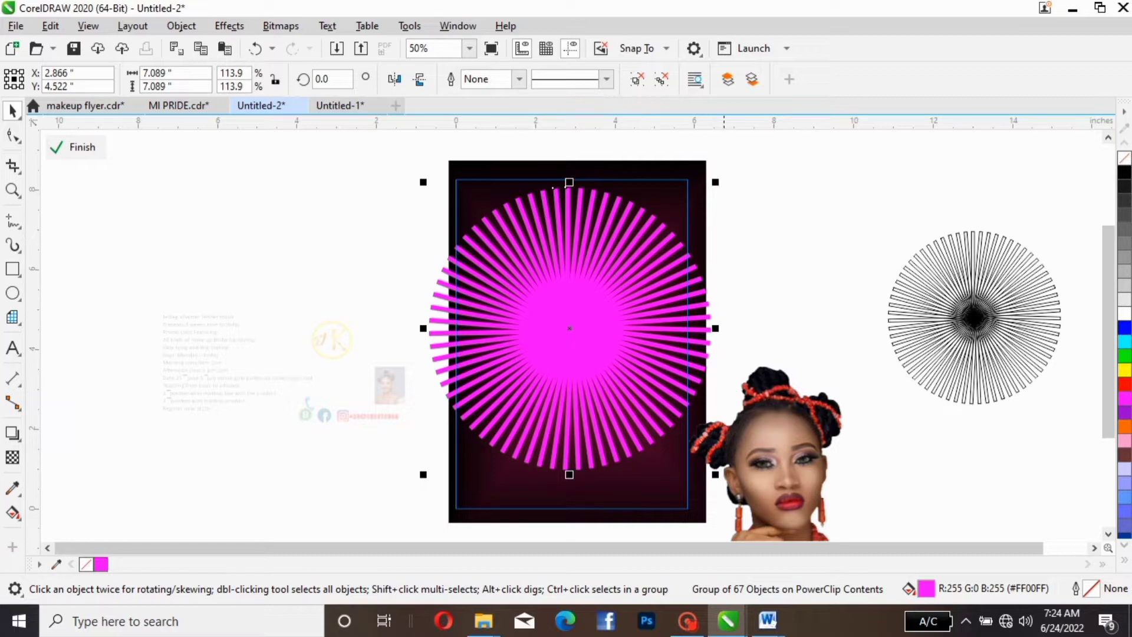
{"action": "left_click_drag", "start_coordinate": [715, 182], "coordinate": [730, 215]}
{"action": "mouse_move", "coordinate": [644, 321]}
{"action": "left_mouse_down"}
{"action": "mouse_move", "coordinate": [643, 331]}
{"action": "mouse_move", "coordinate": [635, 313]}
{"action": "left_mouse_up"}
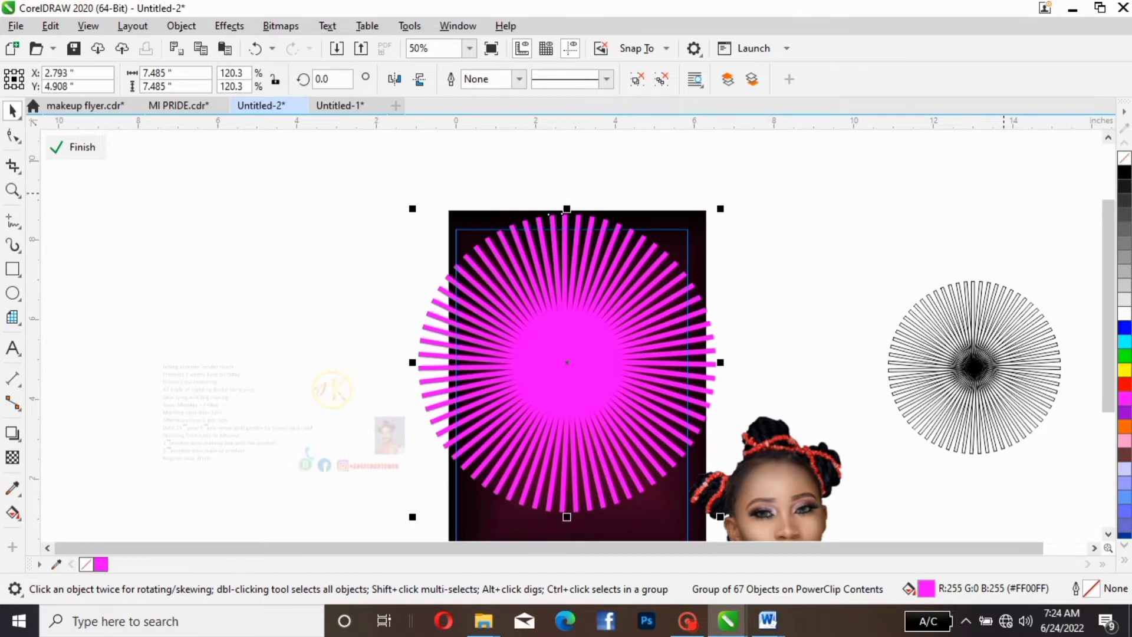
Step: Fill the starburst pink #FF99CC, enlarge it to 7.829 × 7.829 in, and centre it
{"action": "scroll", "coordinate": [572, 348], "scroll_direction": "down", "scroll_amount": 2}
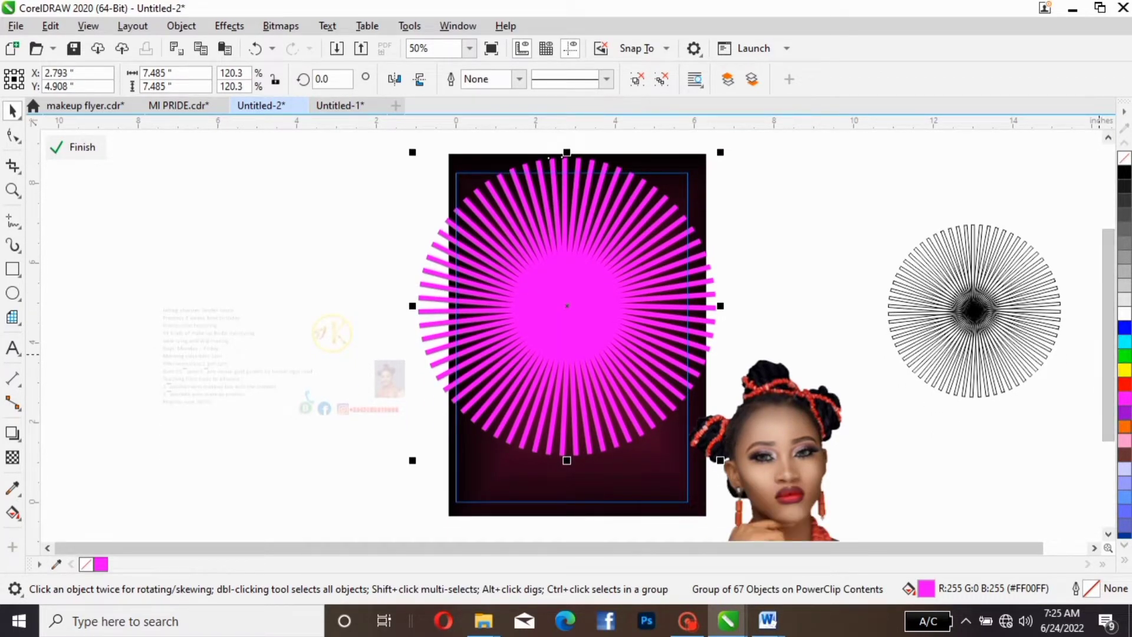
{"action": "left_click", "coordinate": [1124, 440]}
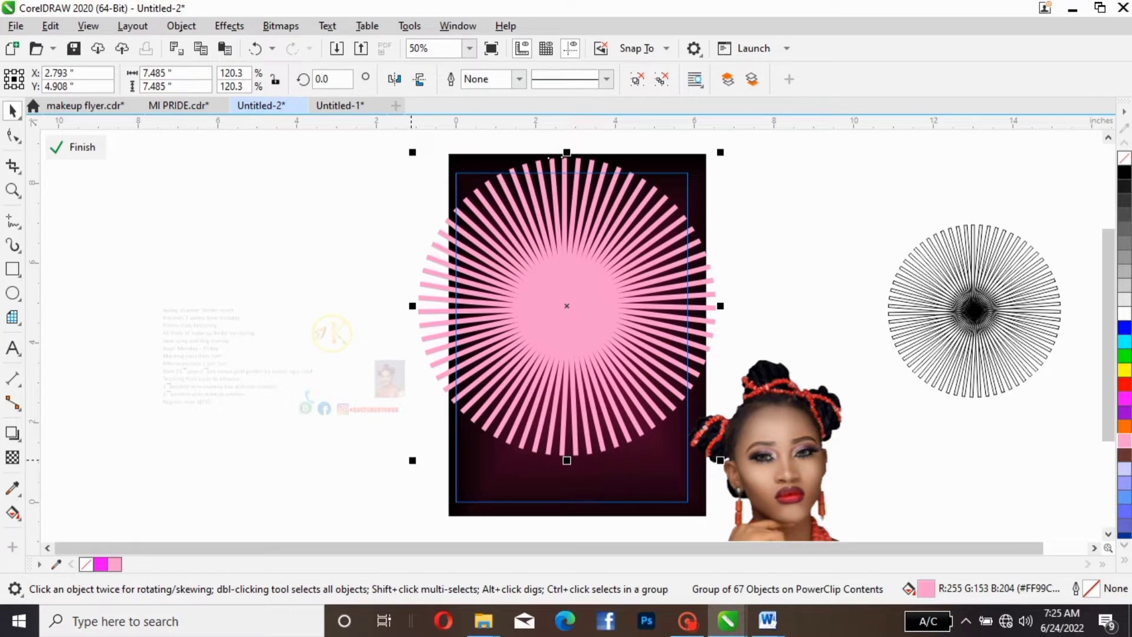
{"action": "left_click_drag", "start_coordinate": [720, 459], "coordinate": [734, 473]}
{"action": "left_click_drag", "start_coordinate": [563, 306], "coordinate": [575, 316]}
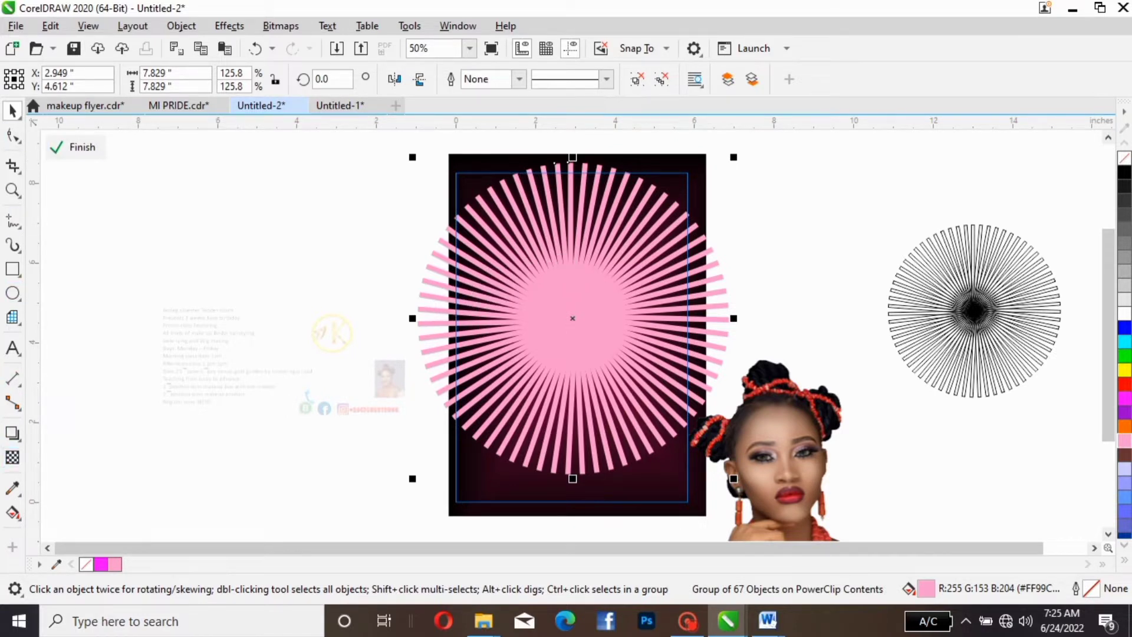
{"action": "left_click", "coordinate": [12, 458]}
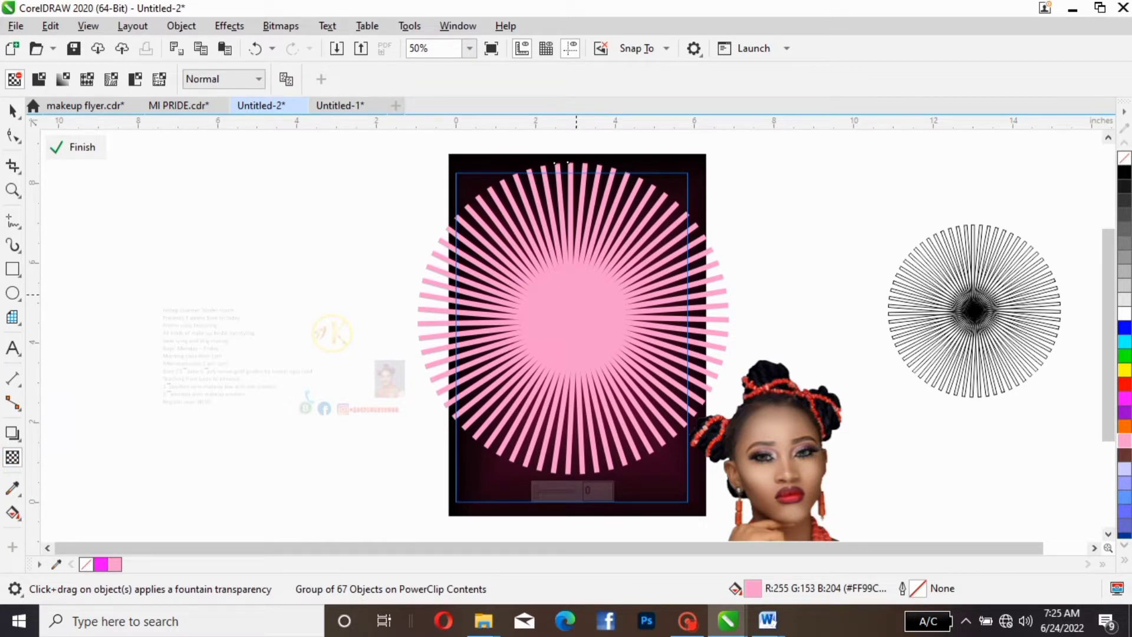
Step: Give the pink starburst a linear fountain transparency running from its top toward the poster's bottom
{"action": "left_click_drag", "start_coordinate": [573, 284], "coordinate": [579, 502]}
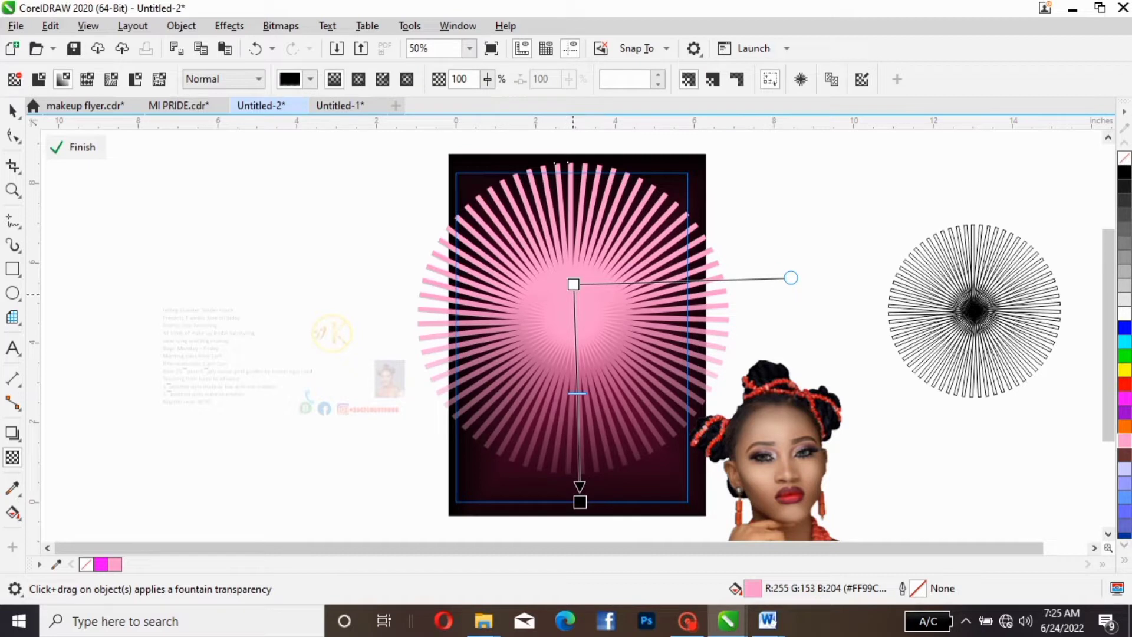
{"action": "left_click_drag", "start_coordinate": [573, 284], "coordinate": [565, 155]}
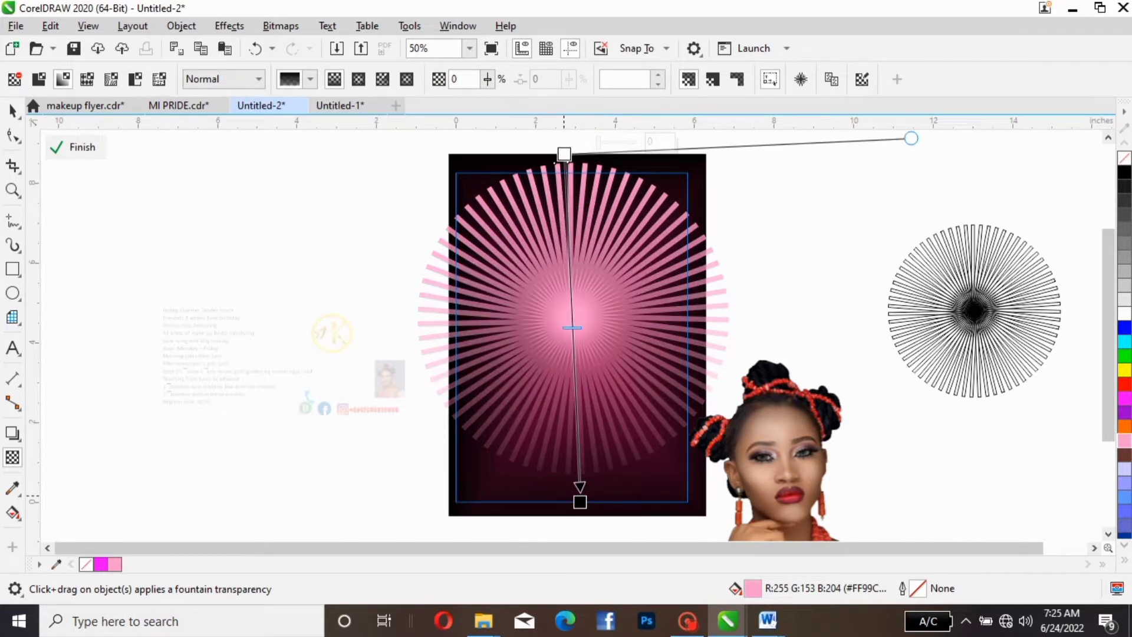
{"action": "left_click_drag", "start_coordinate": [580, 501], "coordinate": [577, 422]}
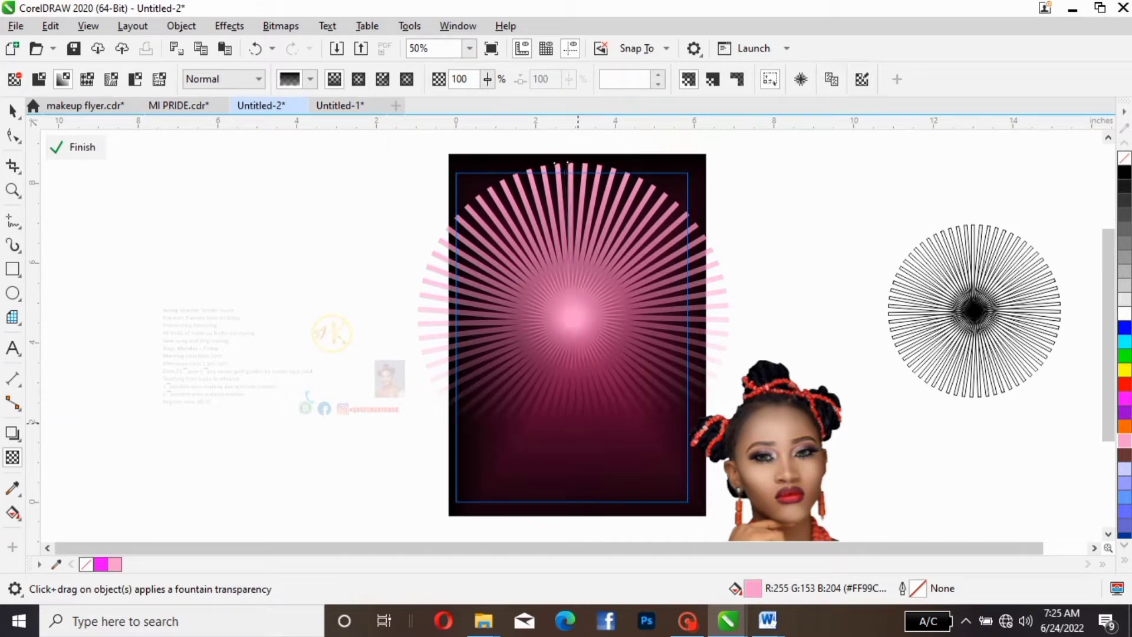
{"action": "left_click_drag", "start_coordinate": [577, 423], "coordinate": [578, 463]}
{"action": "key", "text": "ctrl+z"}
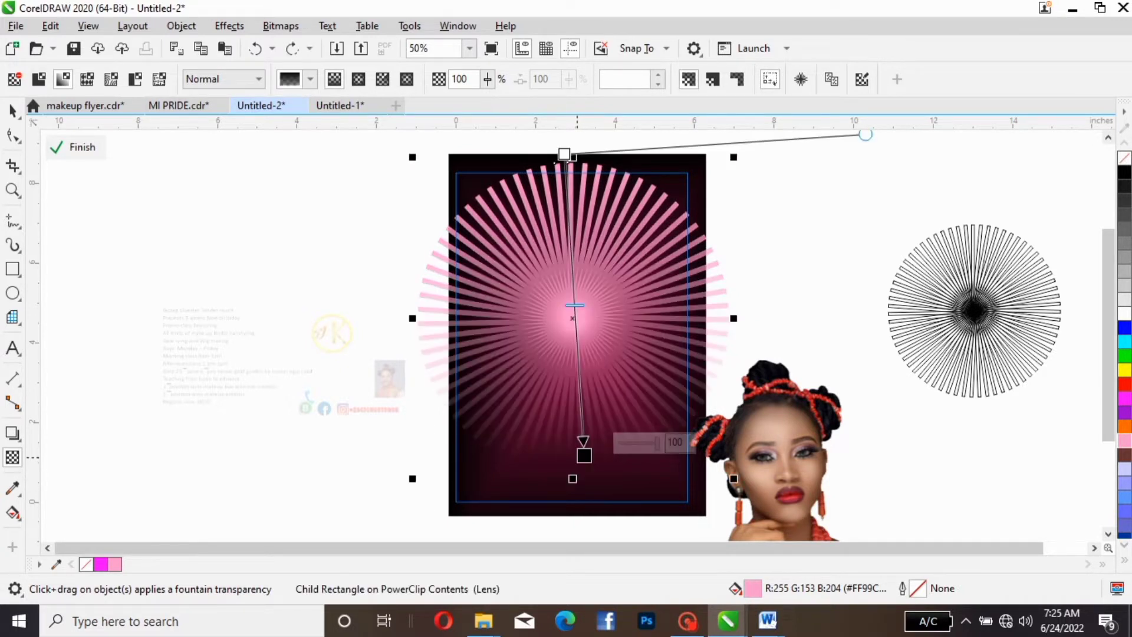
{"action": "left_click_drag", "start_coordinate": [583, 455], "coordinate": [578, 455]}
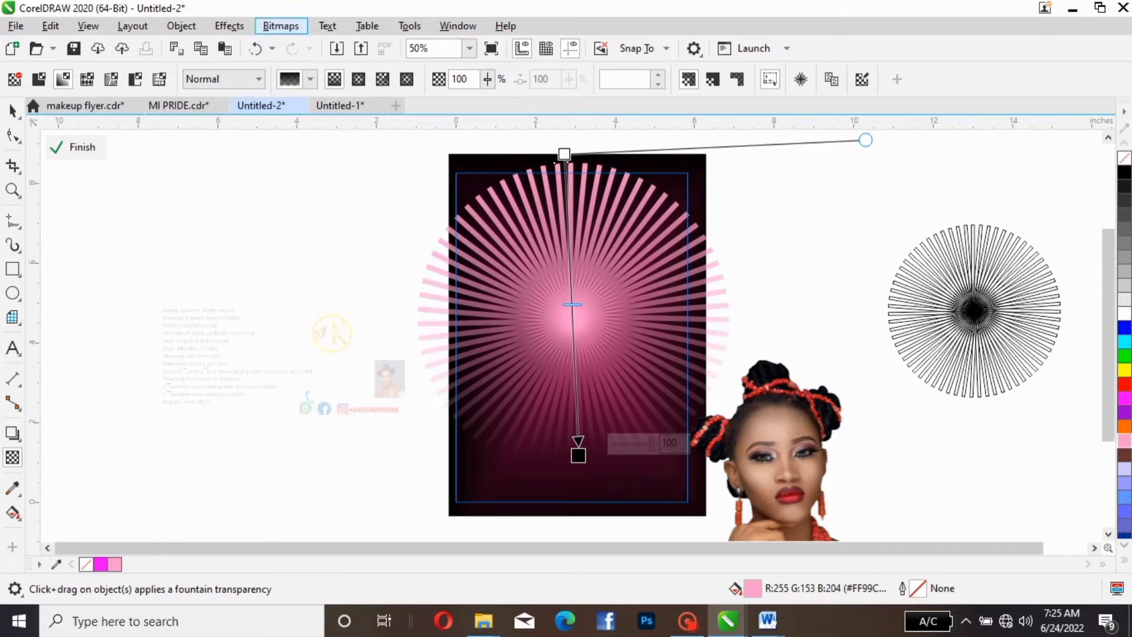
Step: Convert the starburst to a bitmap and realign its transparency gradient vertically, top to below the page
{"action": "left_click", "coordinate": [281, 26]}
{"action": "left_click", "coordinate": [325, 47]}
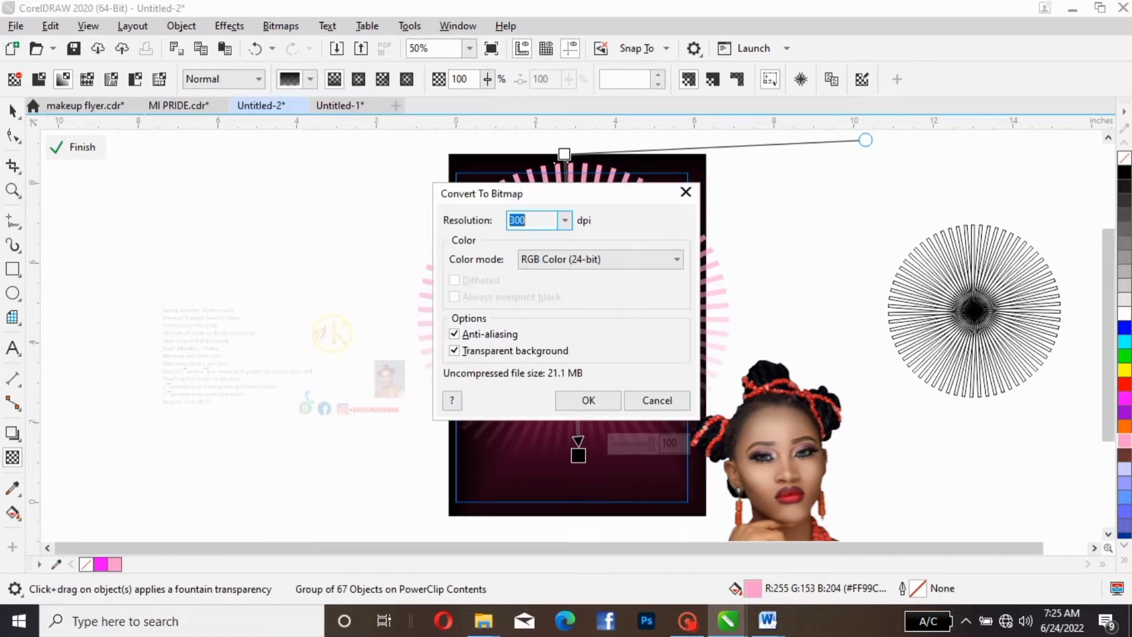
{"action": "key", "text": "Return"}
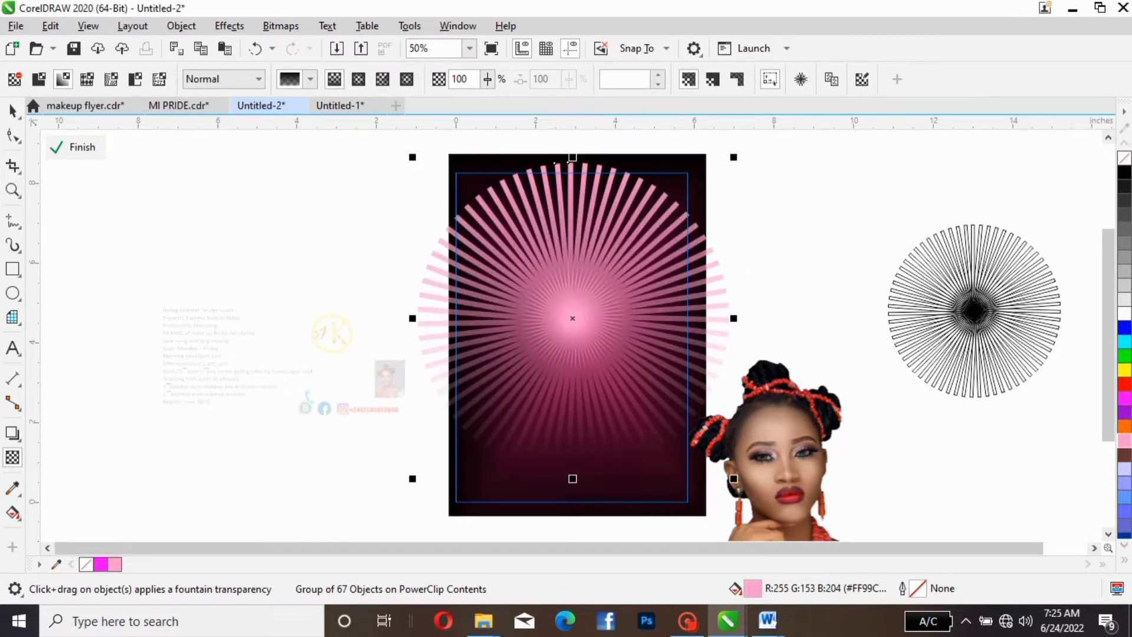
{"action": "left_click_drag", "start_coordinate": [592, 320], "coordinate": [586, 383]}
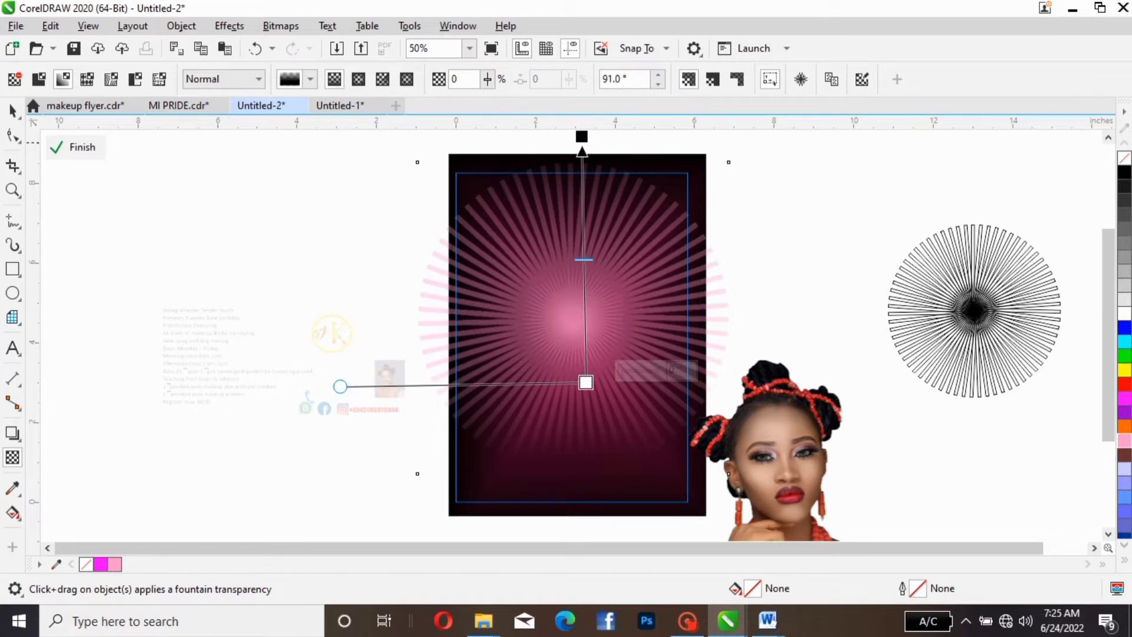
{"action": "left_click_drag", "start_coordinate": [582, 137], "coordinate": [568, 149]}
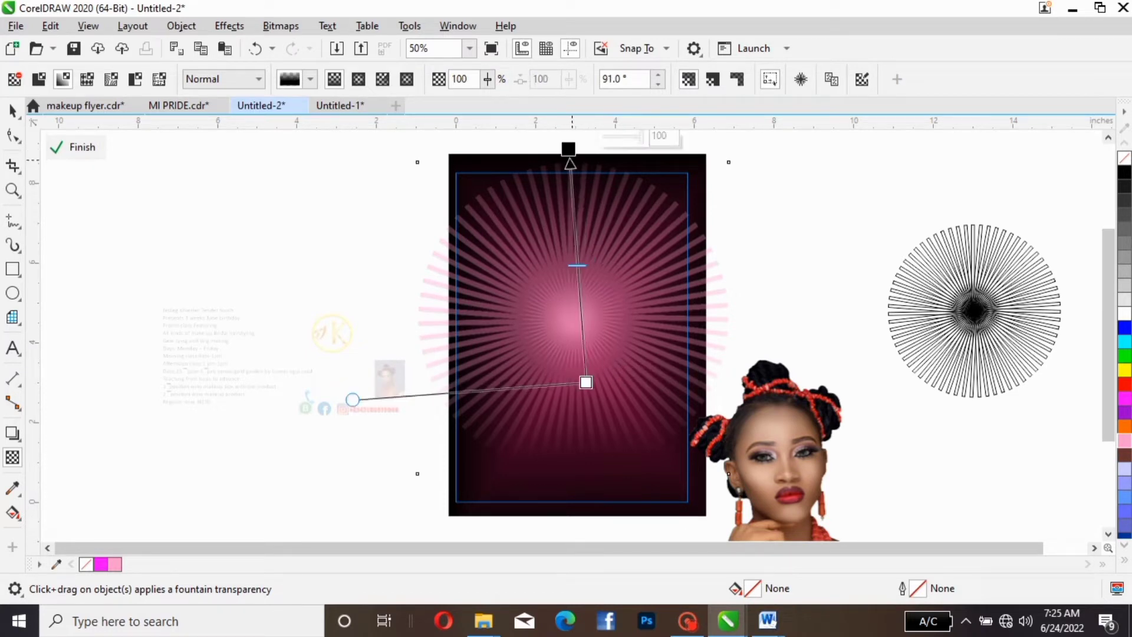
{"action": "left_click_drag", "start_coordinate": [585, 382], "coordinate": [583, 449]}
{"action": "left_click_drag", "start_coordinate": [568, 149], "coordinate": [580, 136]}
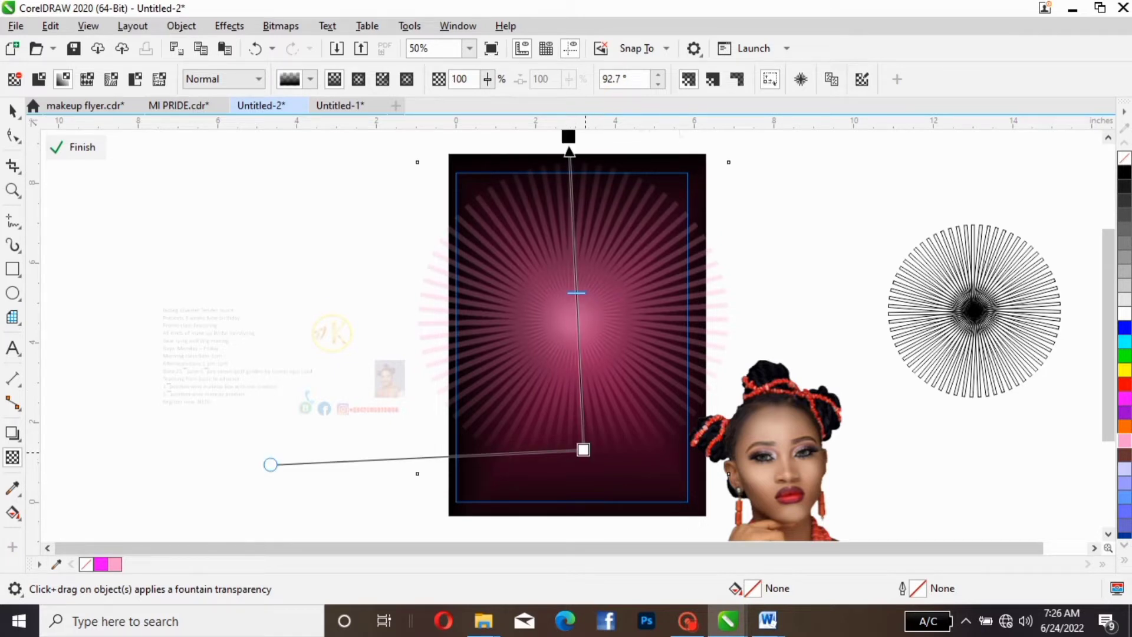
{"action": "left_click_drag", "start_coordinate": [583, 449], "coordinate": [586, 488]}
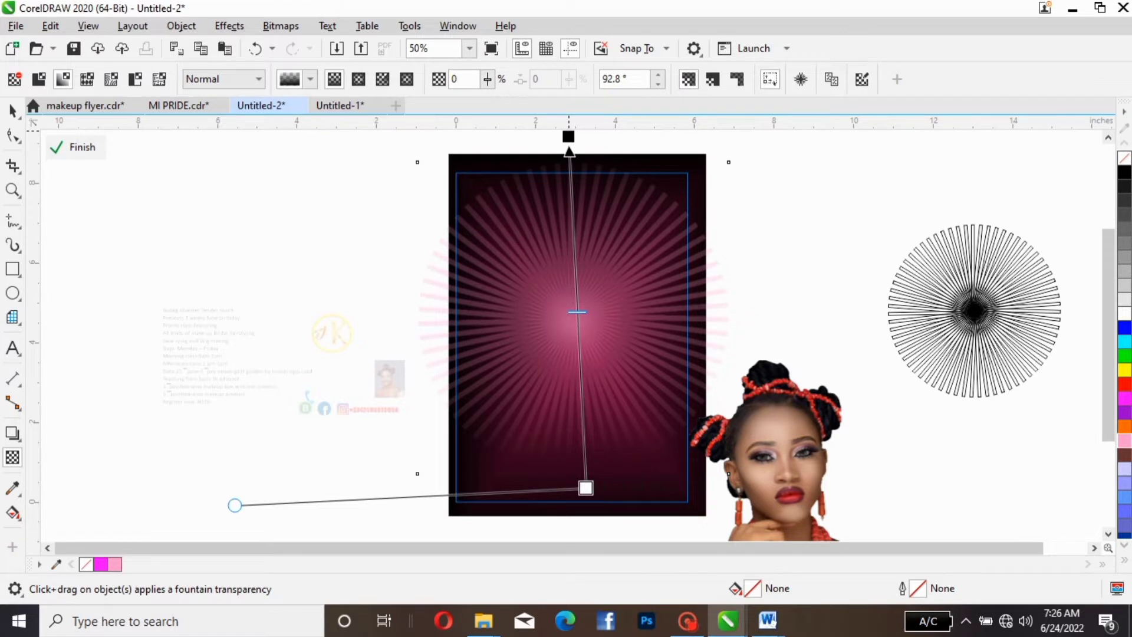
{"action": "left_click_drag", "start_coordinate": [235, 505], "coordinate": [232, 498]}
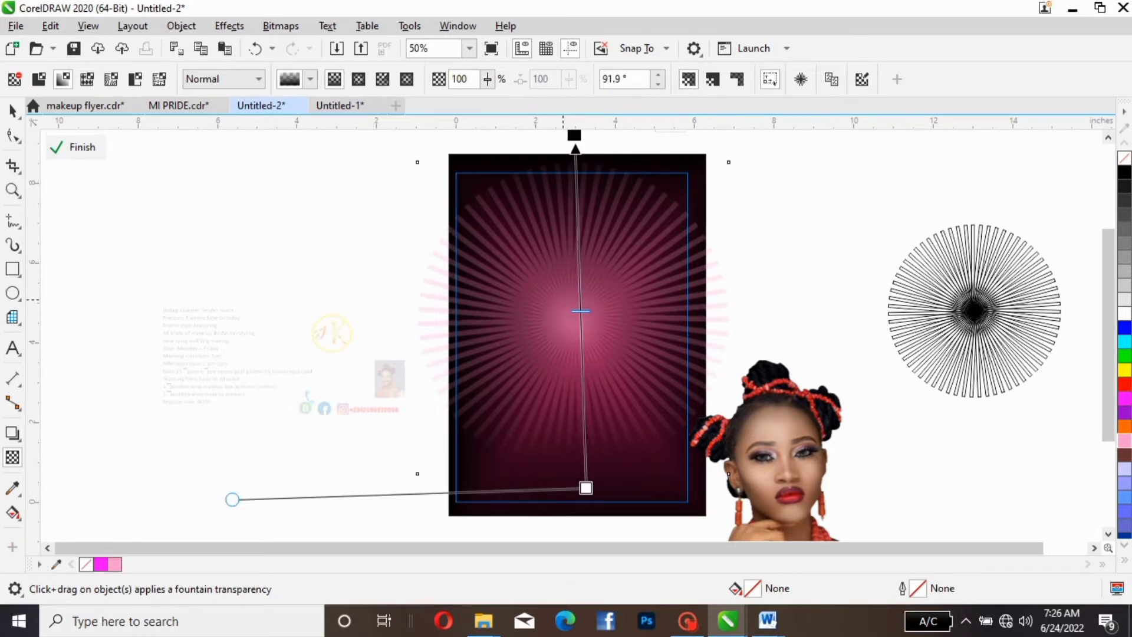
Step: Convert the background to a 300 dpi bitmap and fade it with a left-to-right transparency
{"action": "left_click", "coordinate": [280, 26]}
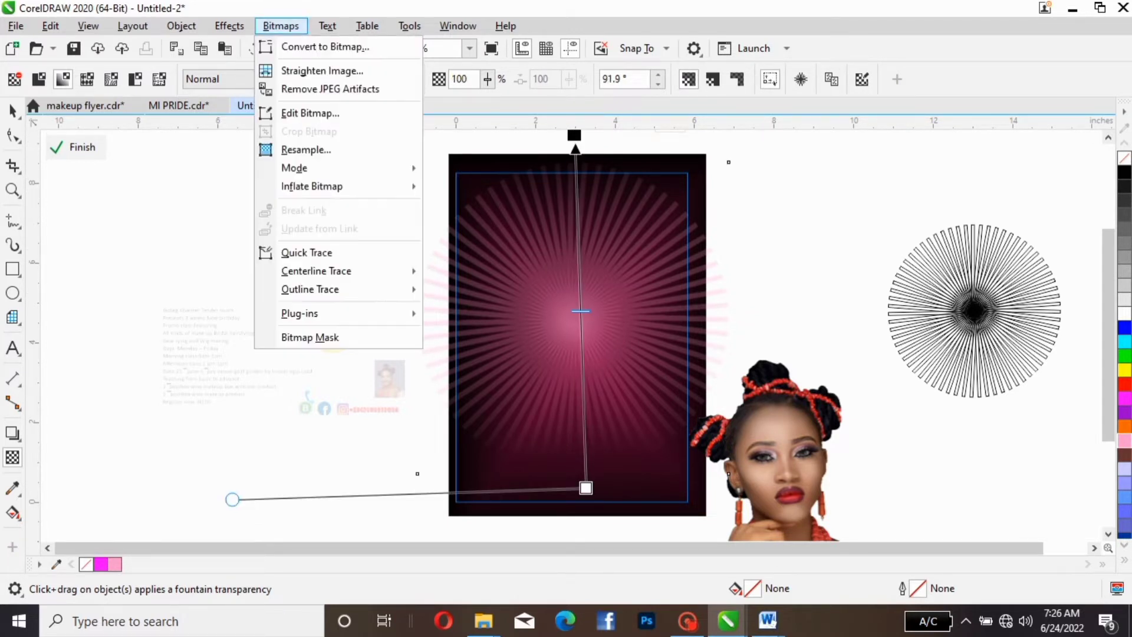
{"action": "left_click", "coordinate": [324, 47]}
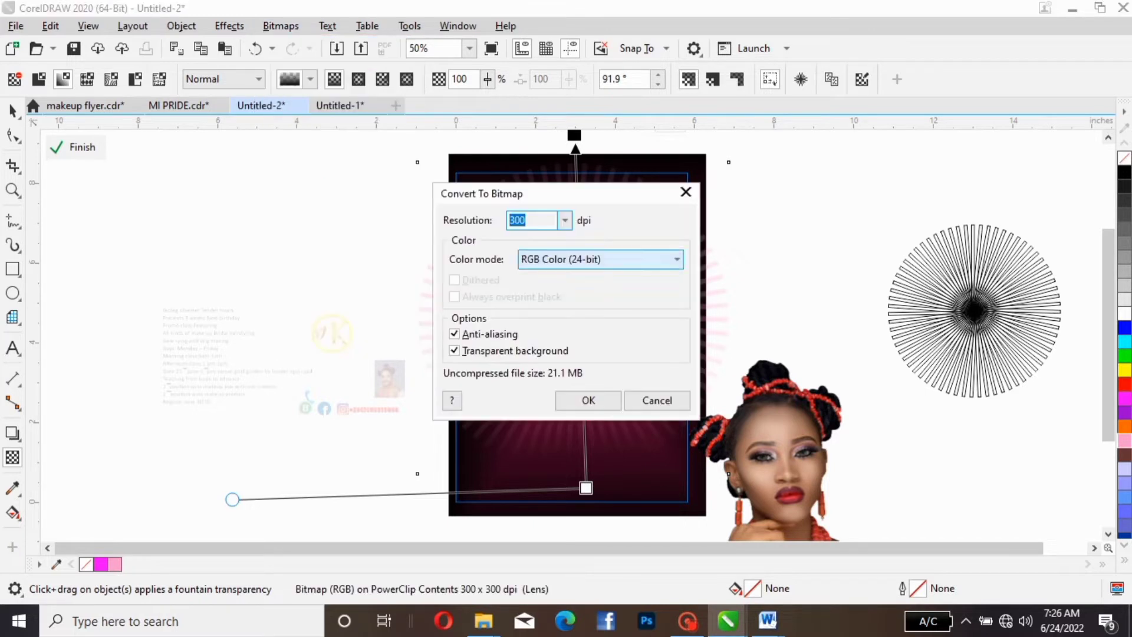
{"action": "left_click", "coordinate": [588, 399]}
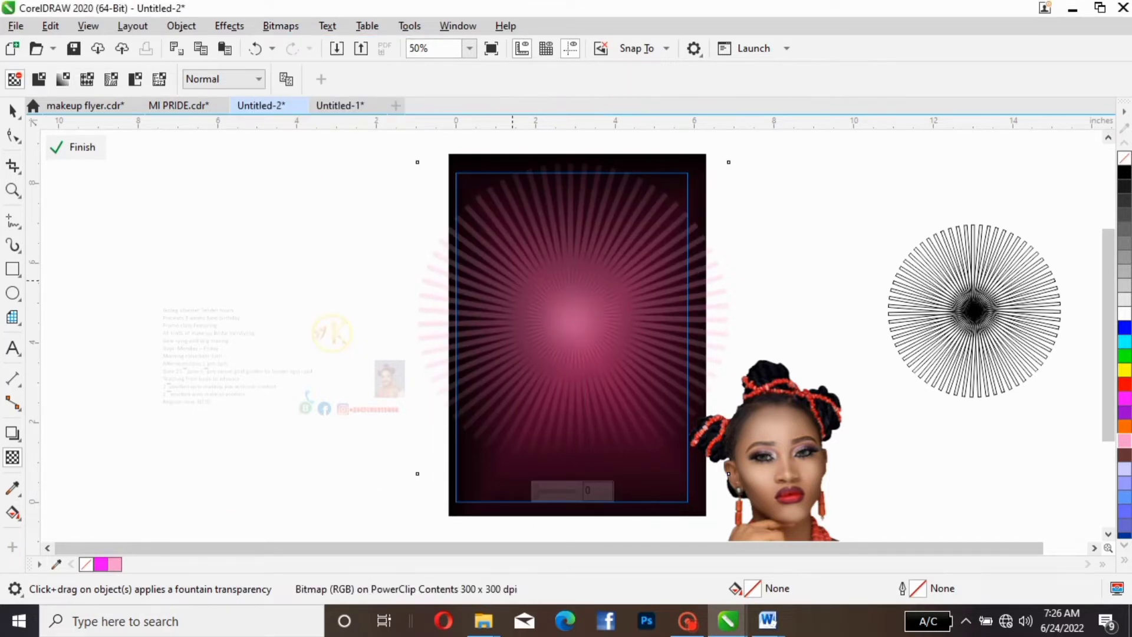
{"action": "left_click_drag", "start_coordinate": [487, 309], "coordinate": [748, 307]}
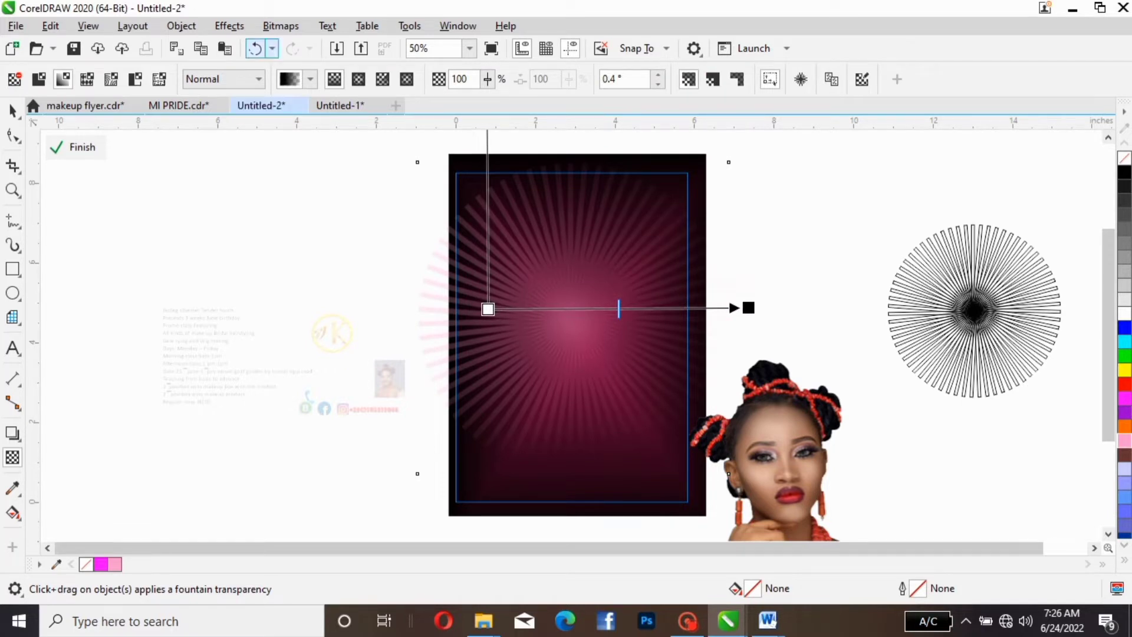
Step: Convert the faded background to a bitmap again and fade it from the page centre toward the bottom
{"action": "left_click", "coordinate": [280, 26]}
{"action": "left_click", "coordinate": [325, 46]}
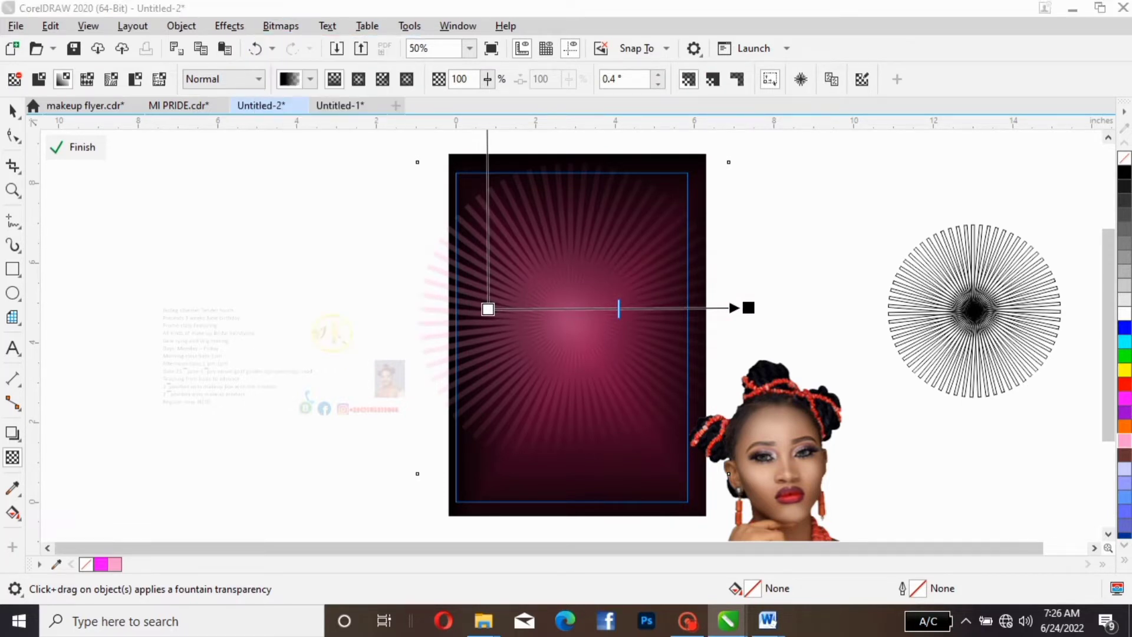
{"action": "left_click", "coordinate": [584, 399]}
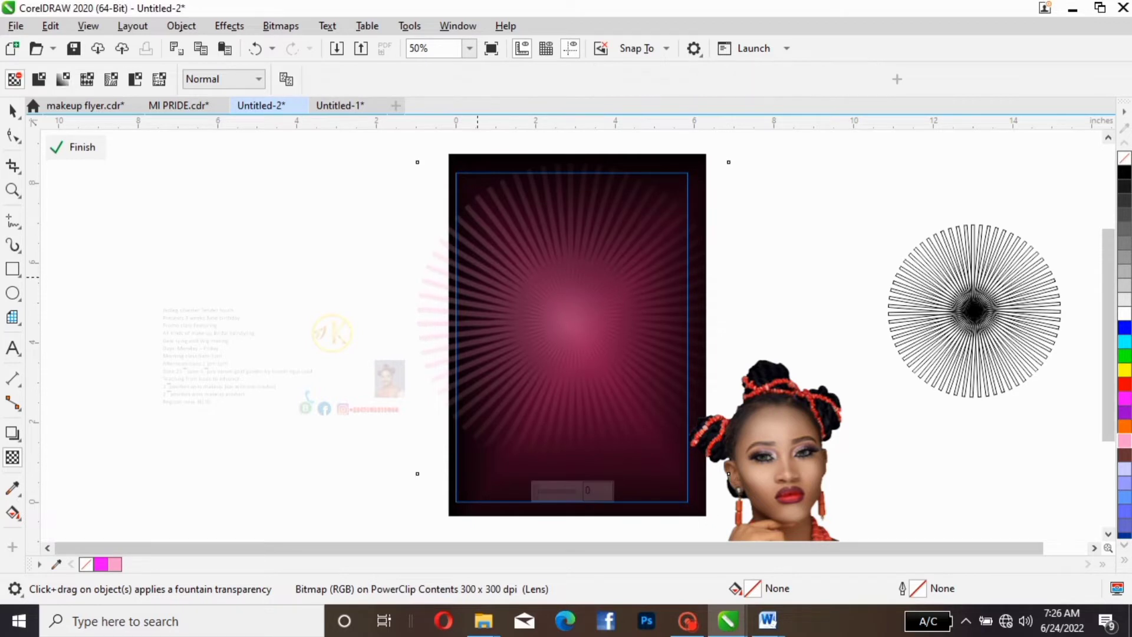
{"action": "left_click_drag", "start_coordinate": [527, 290], "coordinate": [516, 414]}
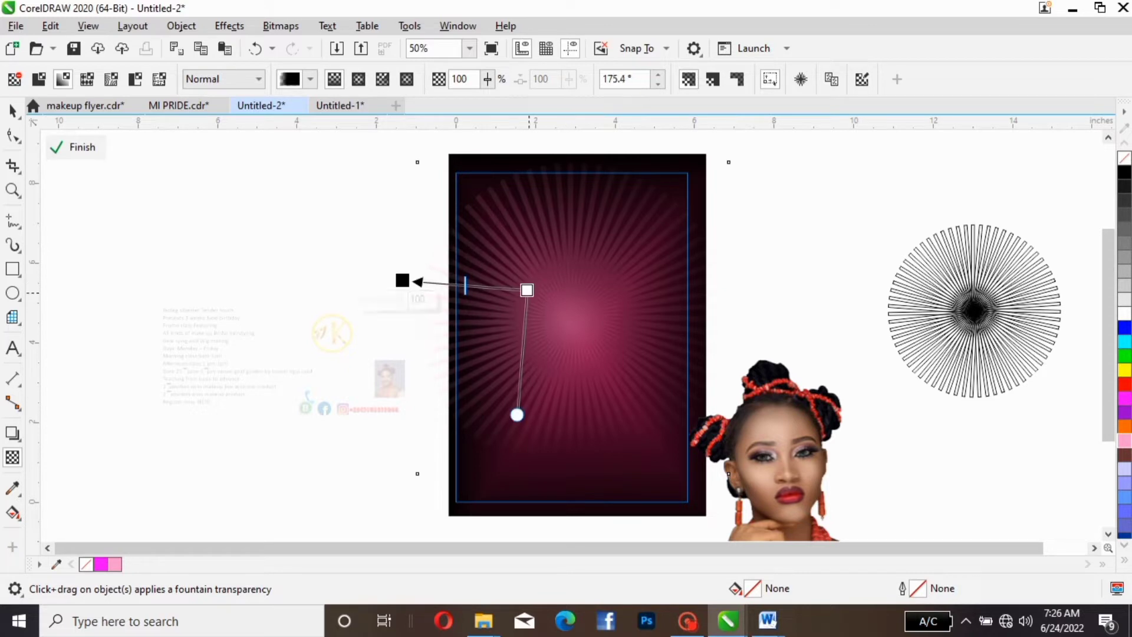
{"action": "left_click_drag", "start_coordinate": [527, 290], "coordinate": [610, 286]}
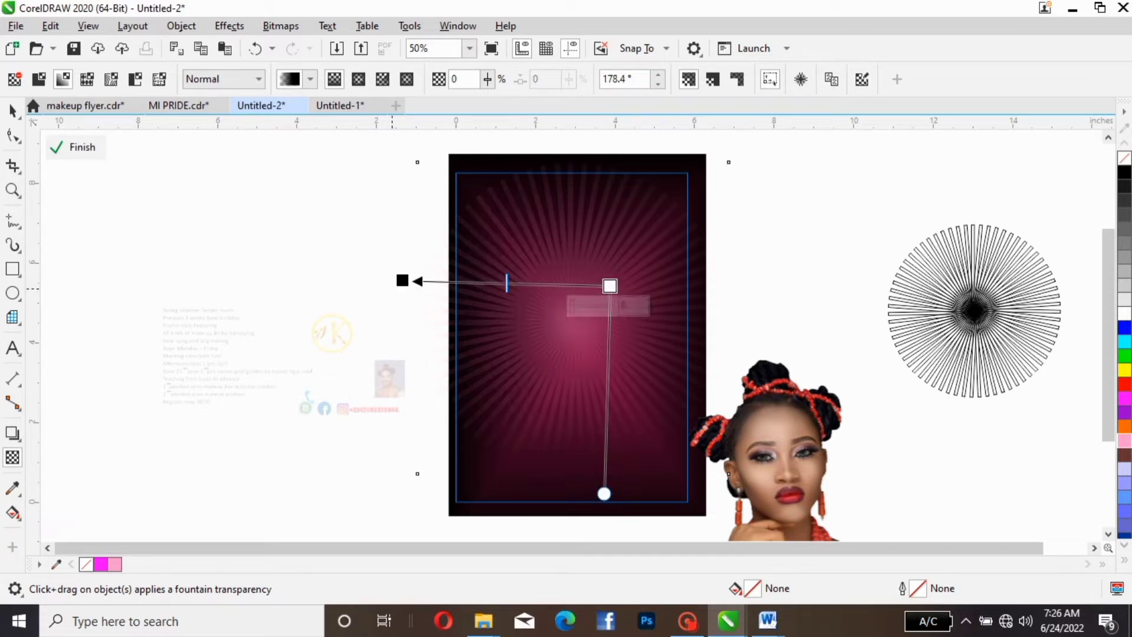
{"action": "mouse_move", "coordinate": [603, 494]}
{"action": "left_mouse_down"}
{"action": "mouse_move", "coordinate": [606, 475]}
{"action": "mouse_move", "coordinate": [619, 479]}
{"action": "left_mouse_up"}
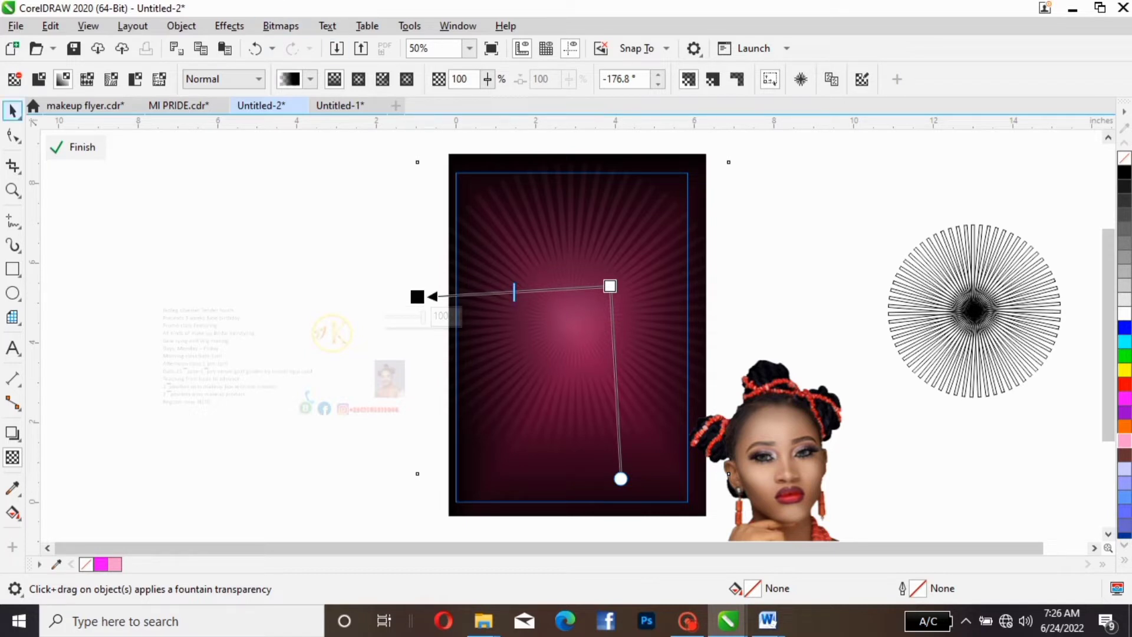
{"action": "left_click", "coordinate": [13, 110]}
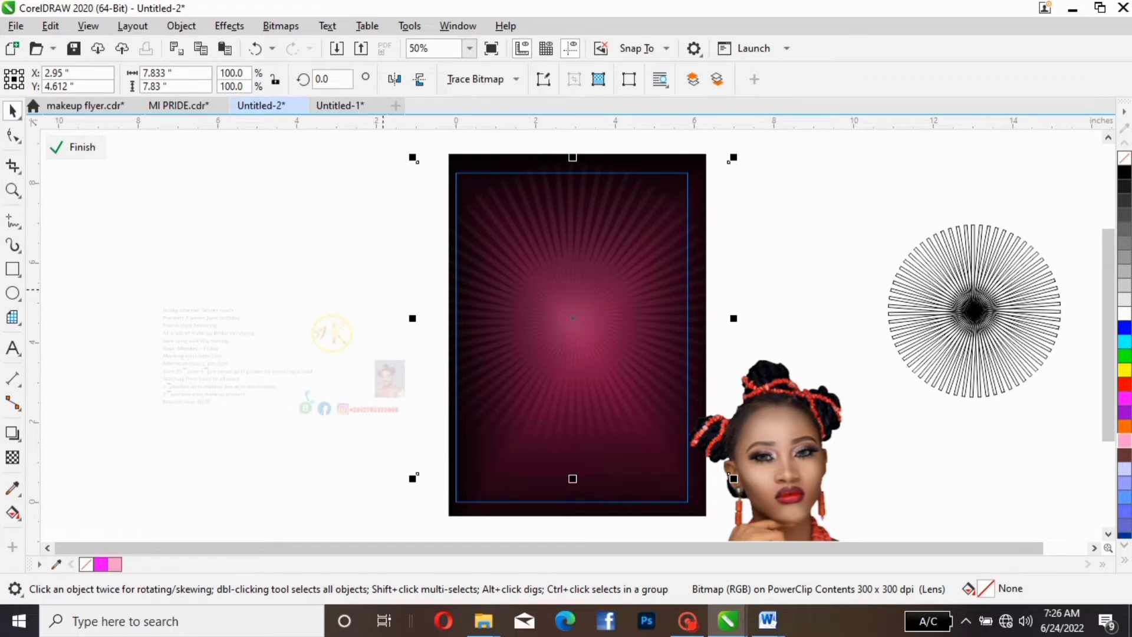
Step: Set the background transparency's merge mode to Overlay, after trying Screen
{"action": "left_click", "coordinate": [13, 457]}
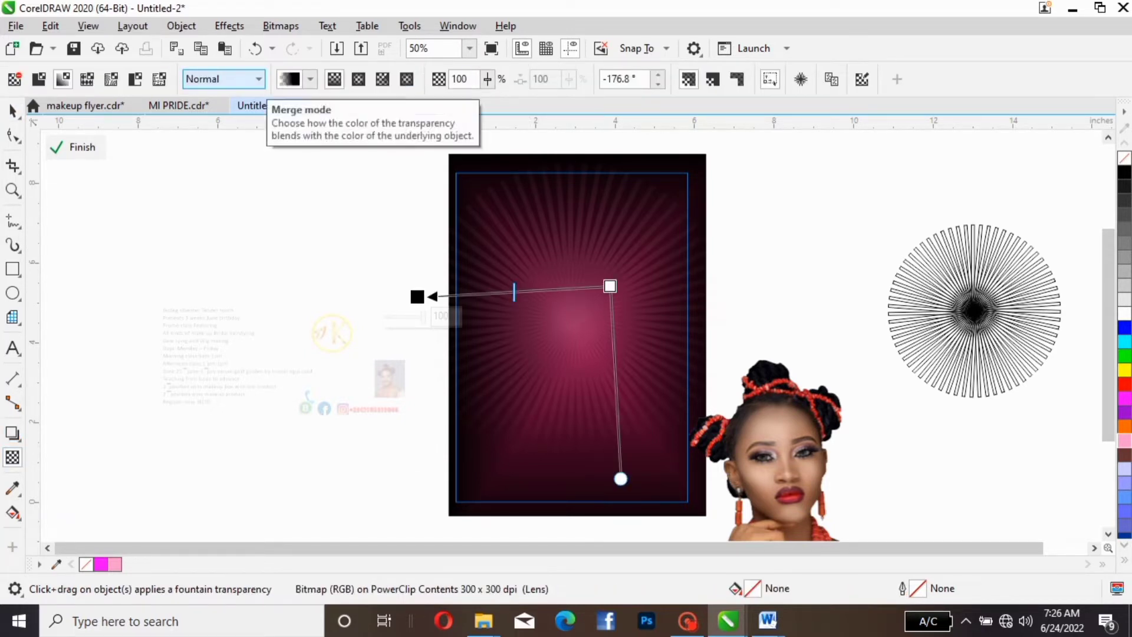
{"action": "left_click", "coordinate": [224, 79]}
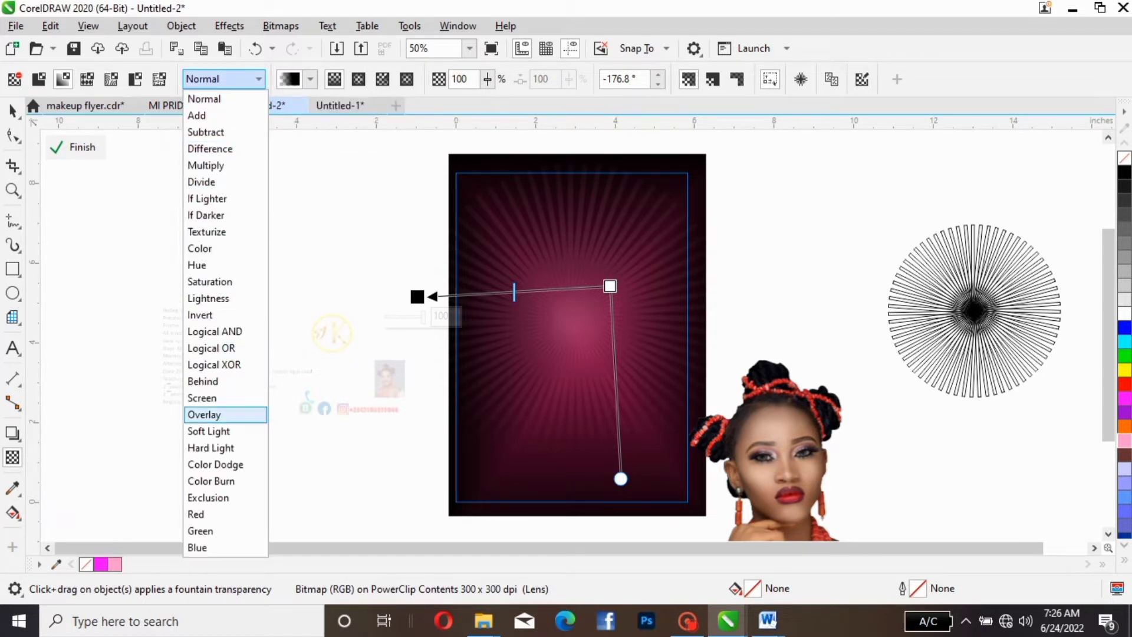
{"action": "left_click", "coordinate": [201, 397]}
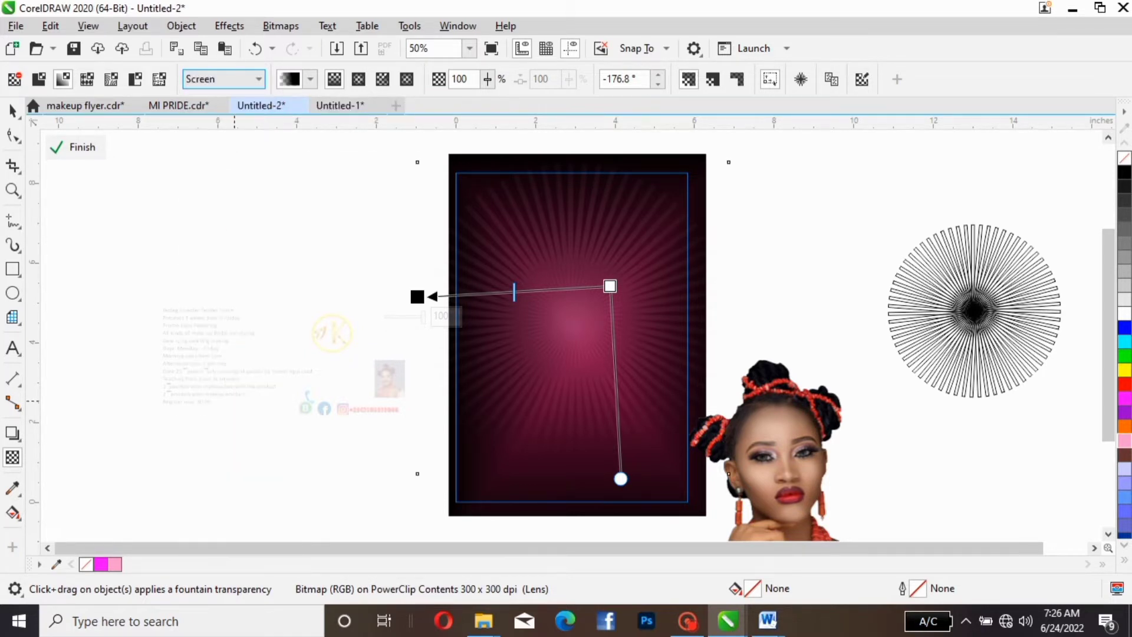
{"action": "left_click", "coordinate": [257, 79]}
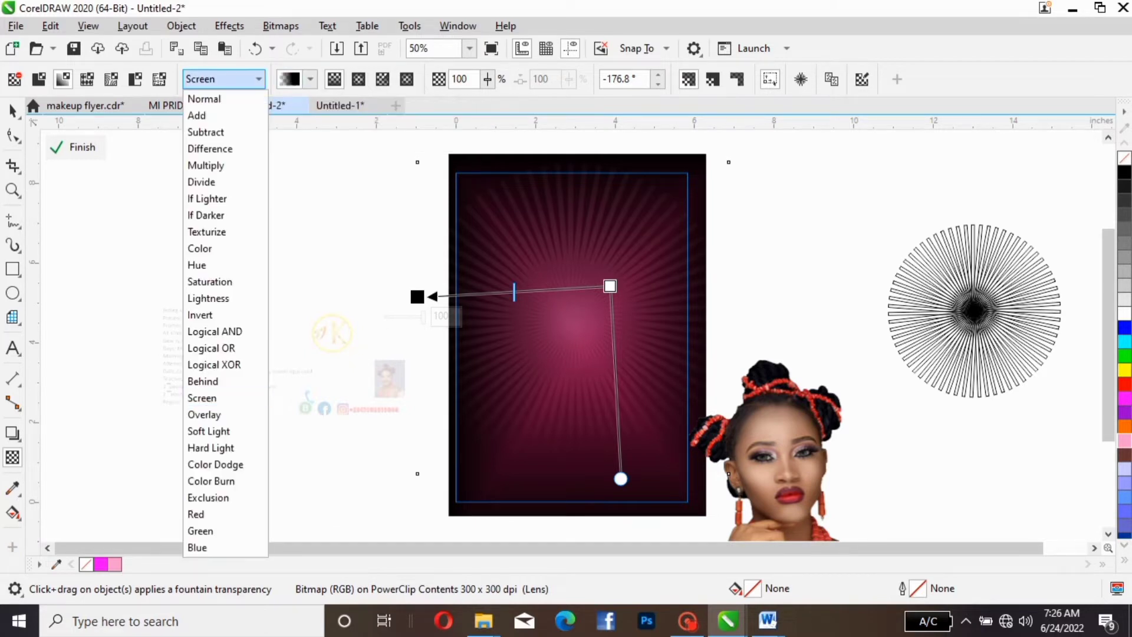
{"action": "left_click", "coordinate": [204, 415]}
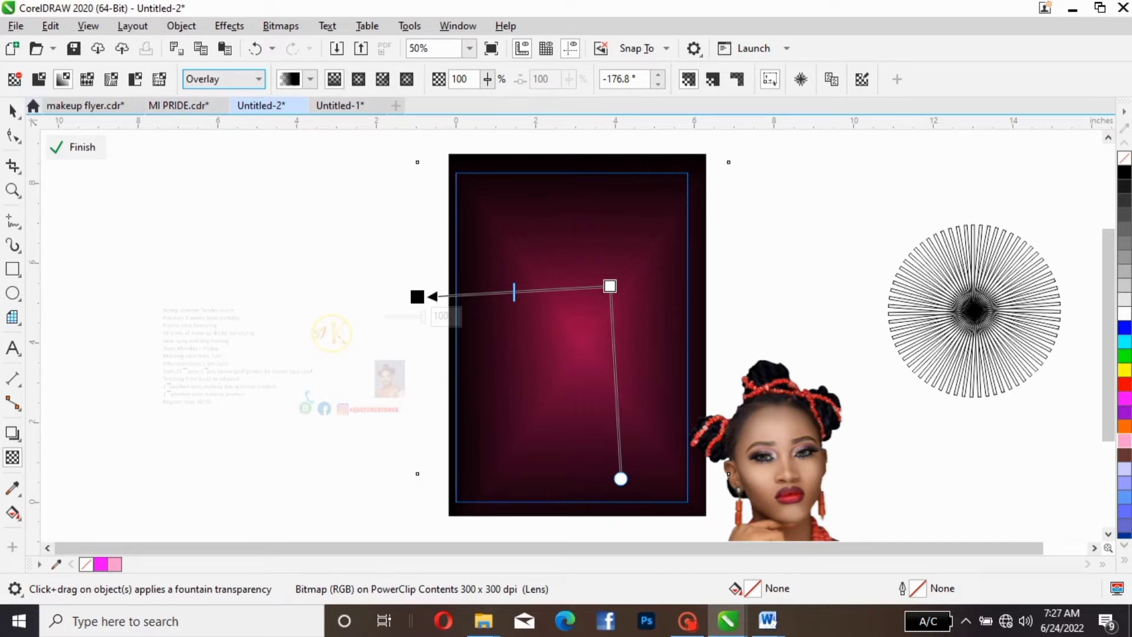
{"action": "left_click", "coordinate": [13, 110]}
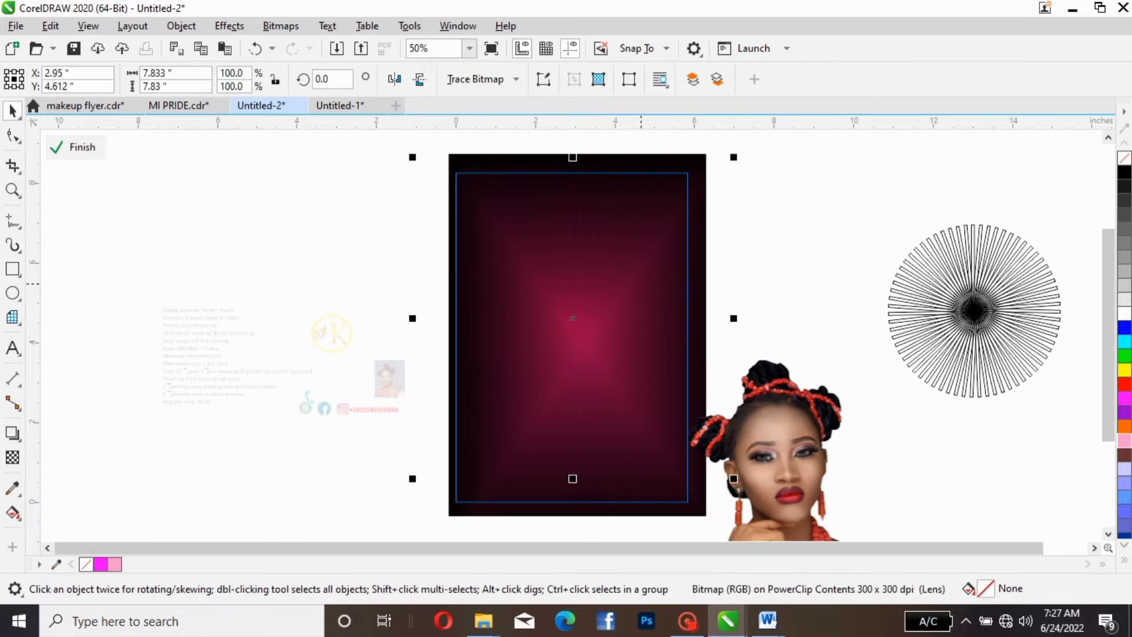
{"action": "scroll", "coordinate": [640, 284], "scroll_direction": "up", "scroll_amount": 4}
{"action": "scroll", "coordinate": [641, 284], "scroll_direction": "down", "scroll_amount": 4}
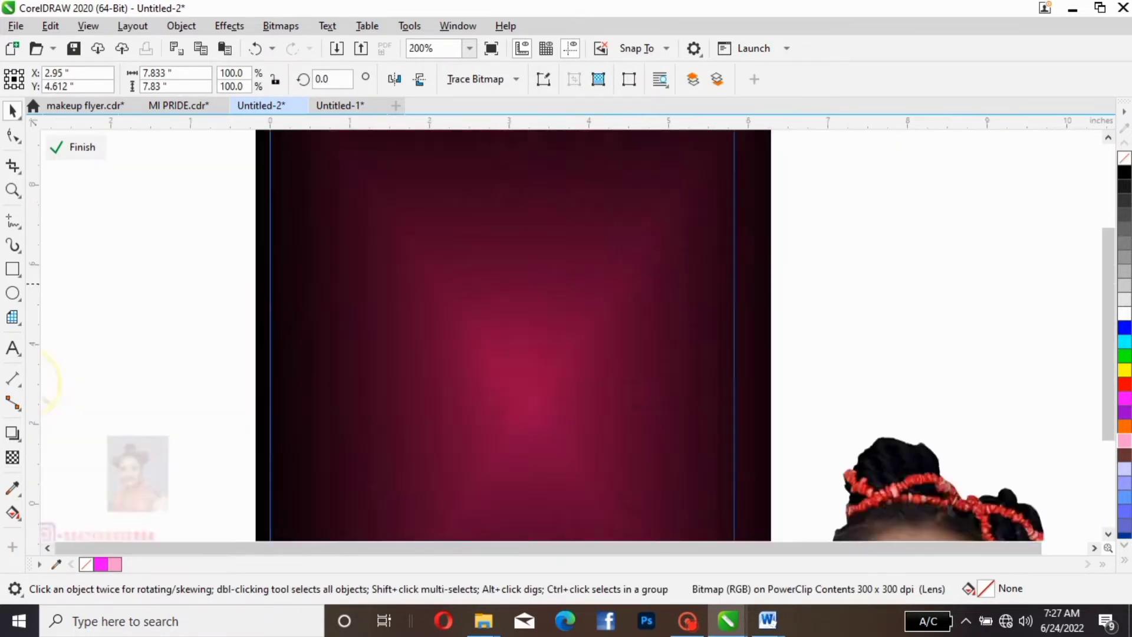
Step: Move the portrait onto the page and keep the starburst group outside the photo frame
{"action": "left_click", "coordinate": [793, 185]}
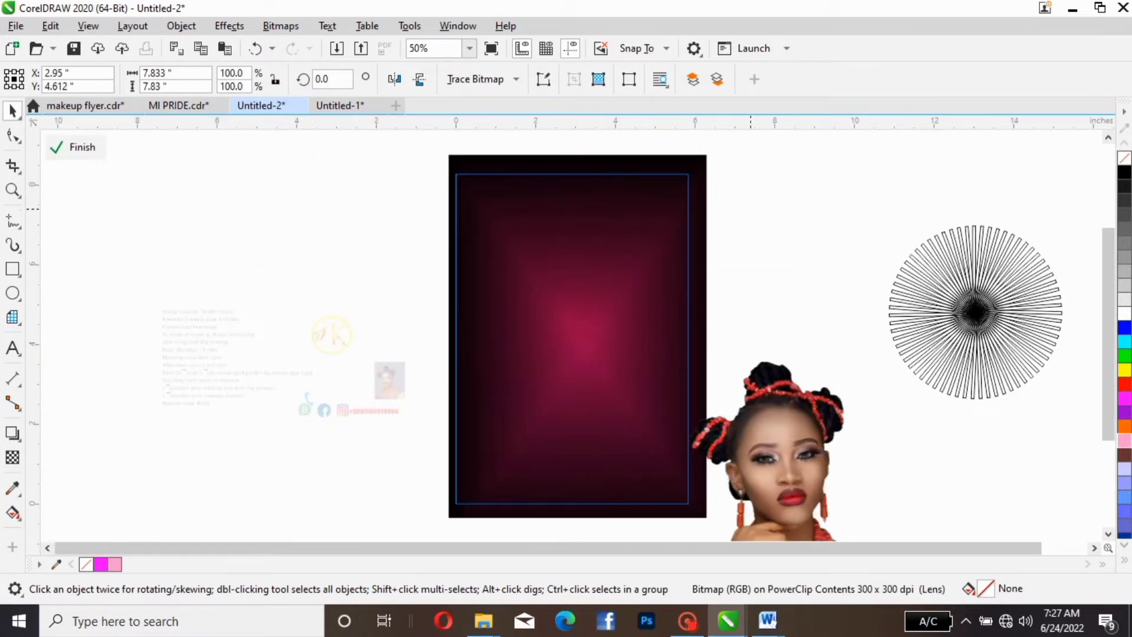
{"action": "left_click_drag", "start_coordinate": [793, 406], "coordinate": [591, 267]}
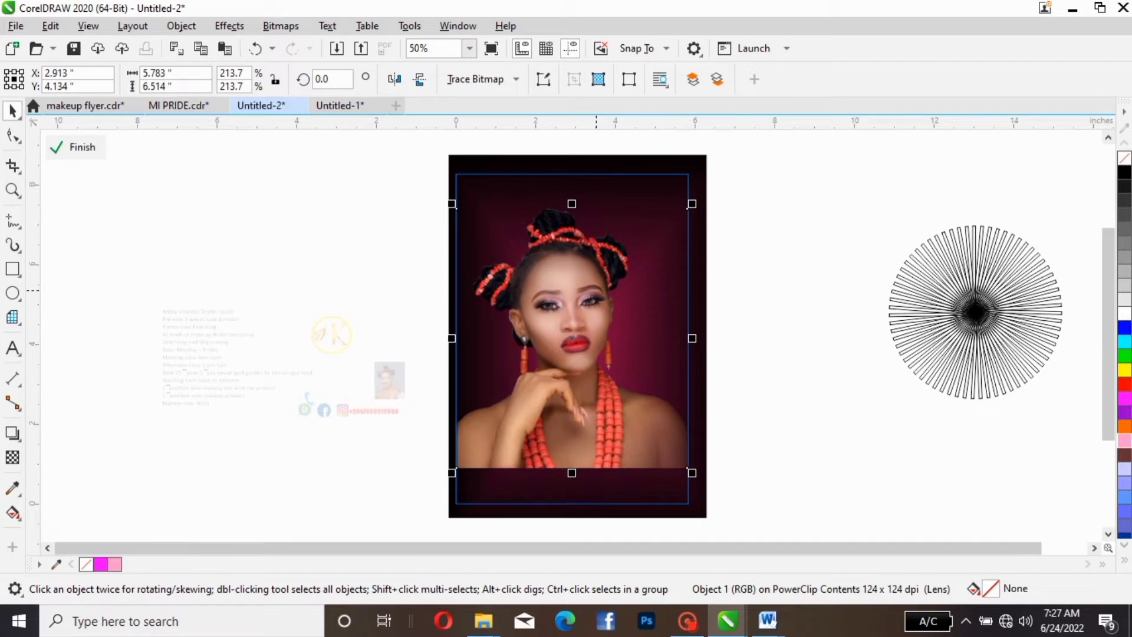
{"action": "key", "text": "Escape"}
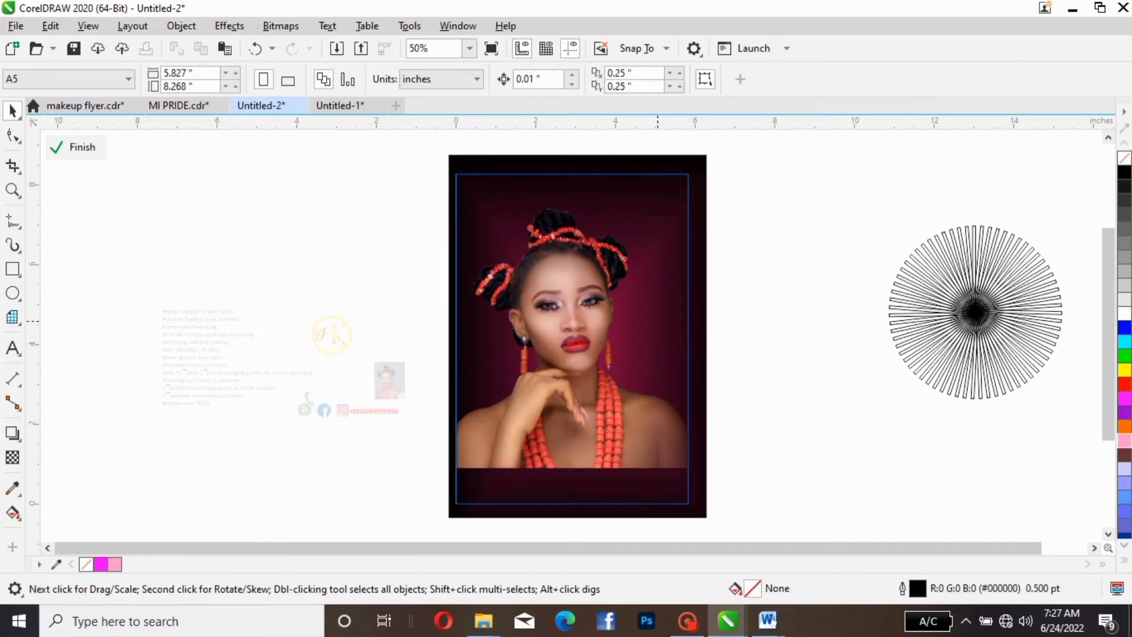
{"action": "key", "text": "Tab"}
{"action": "key", "text": "Tab"}
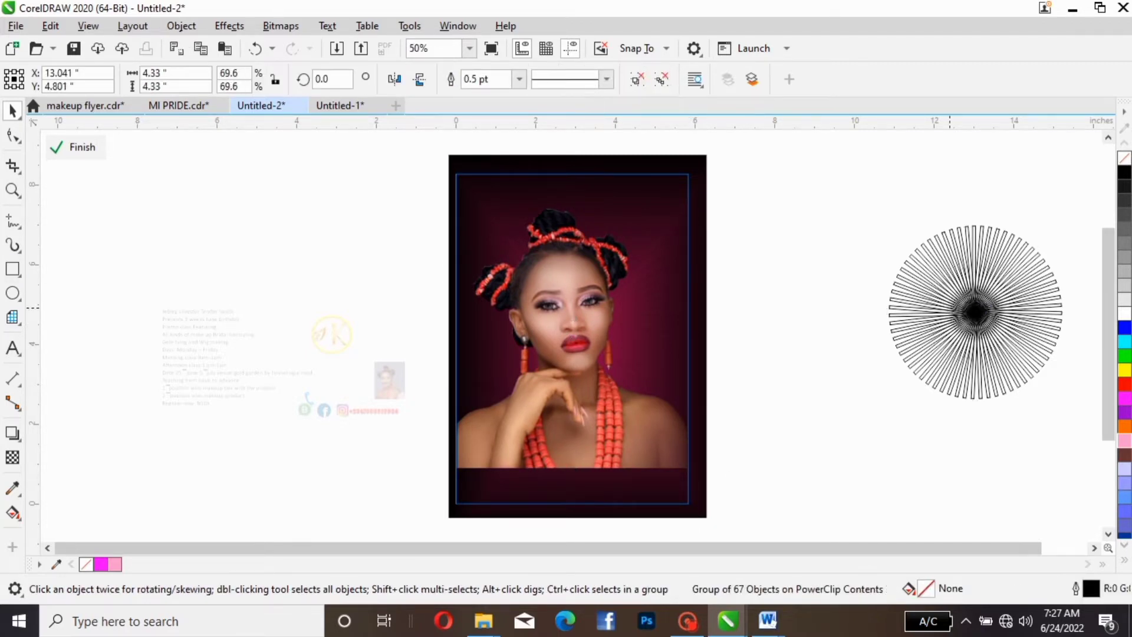
{"action": "left_click_drag", "start_coordinate": [976, 313], "coordinate": [838, 355]}
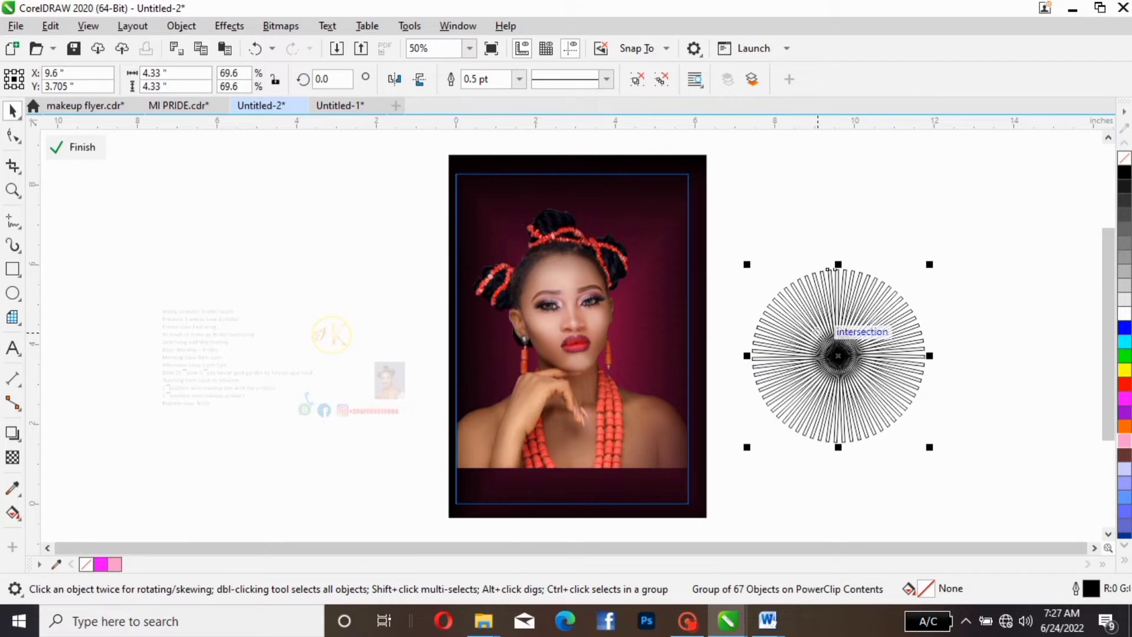
{"action": "right_click", "coordinate": [817, 334]}
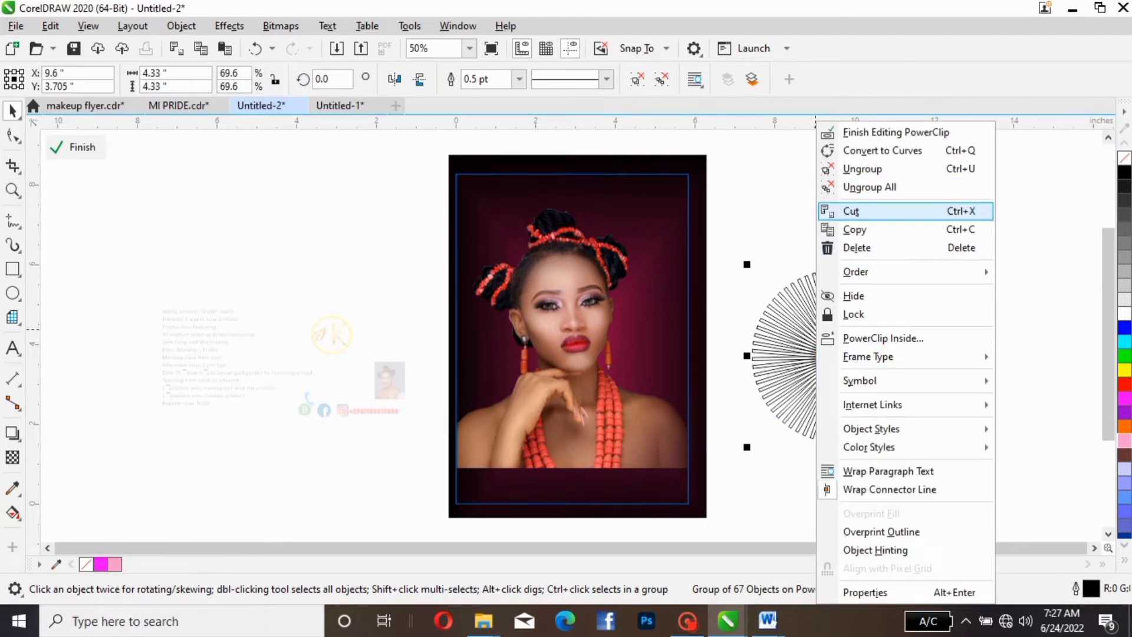
{"action": "left_click", "coordinate": [855, 229]}
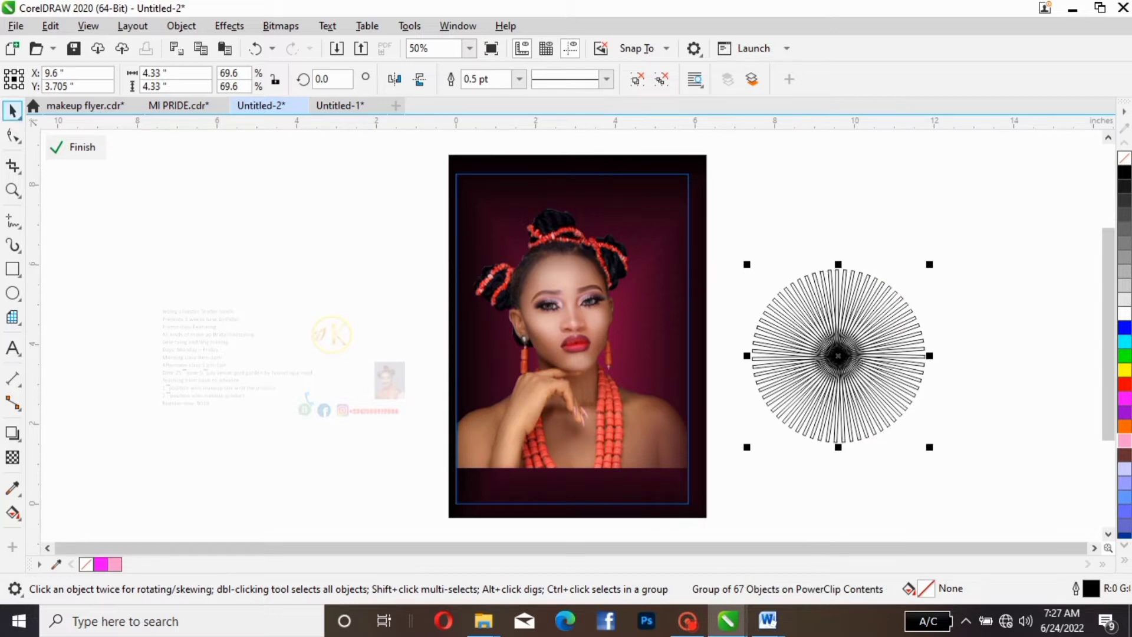
{"action": "left_click", "coordinate": [77, 147]}
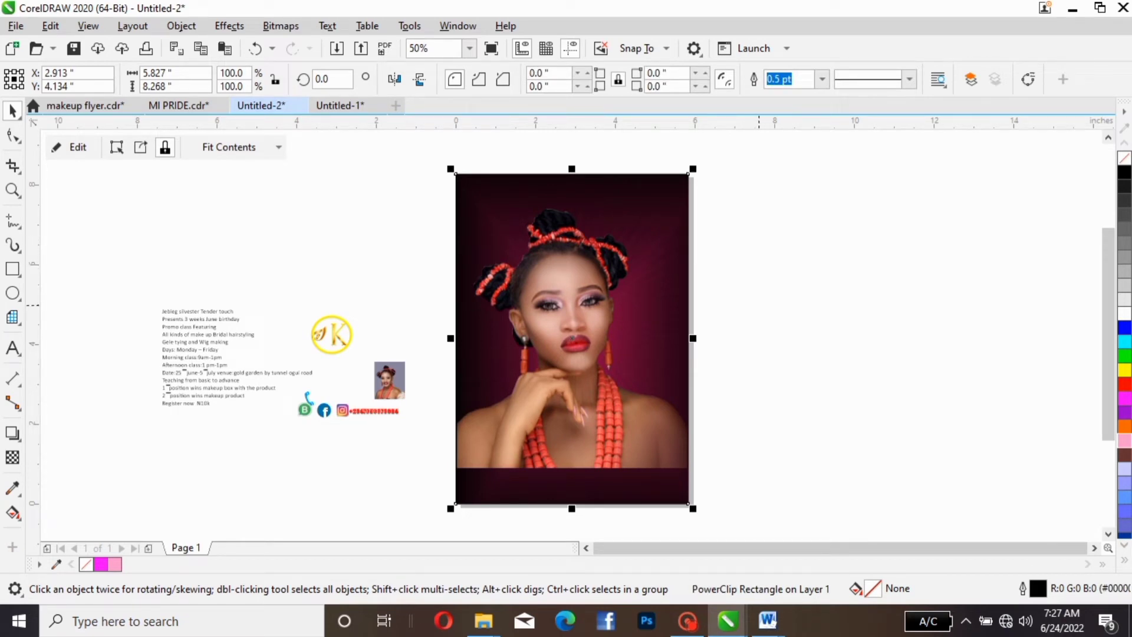
{"action": "key", "text": "ctrl+z"}
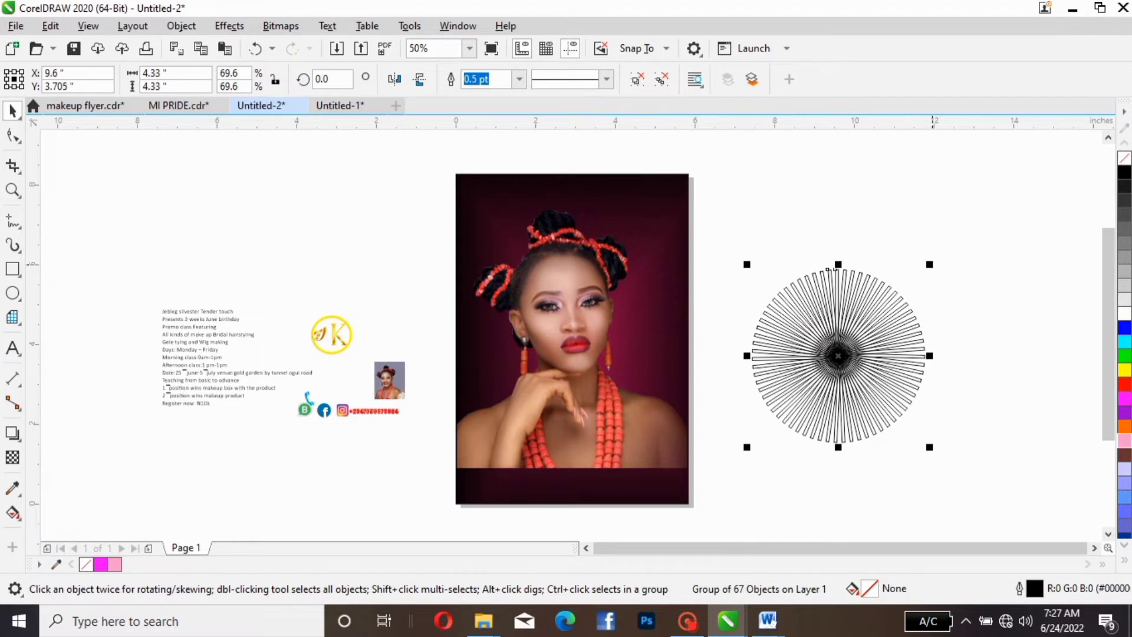
Step: Shrink the starburst to about a third, move it up-right, and tuck the JK logo into the frame's top-right
{"action": "left_click_drag", "start_coordinate": [930, 264], "coordinate": [831, 365]}
{"action": "left_click_drag", "start_coordinate": [791, 402], "coordinate": [892, 336]}
{"action": "key", "text": "Escape"}
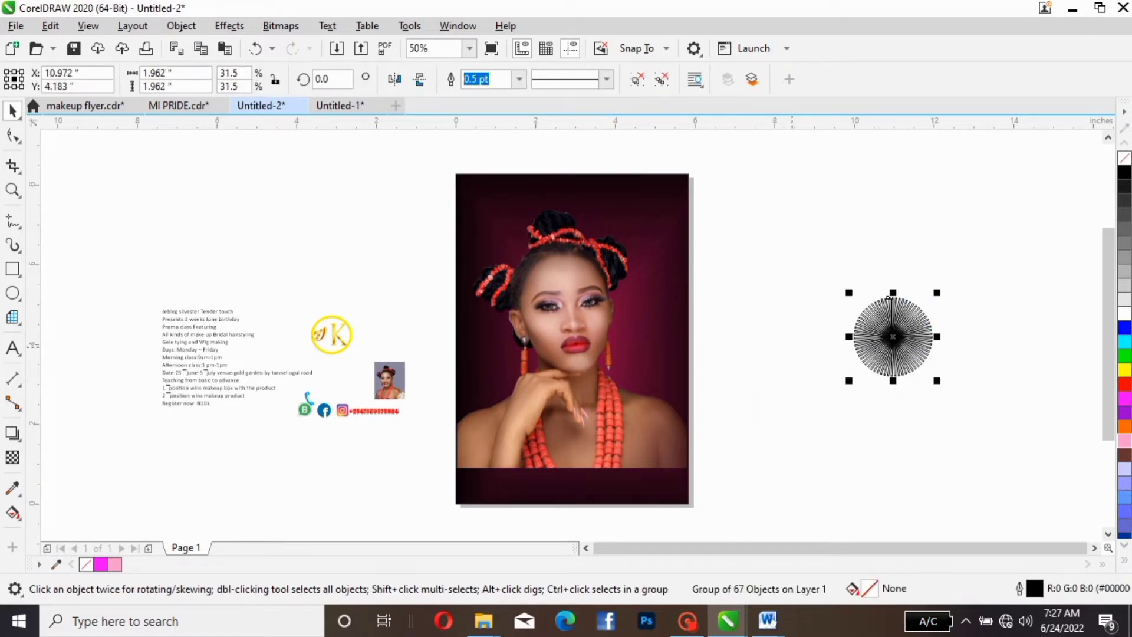
{"action": "left_click", "coordinate": [475, 347]}
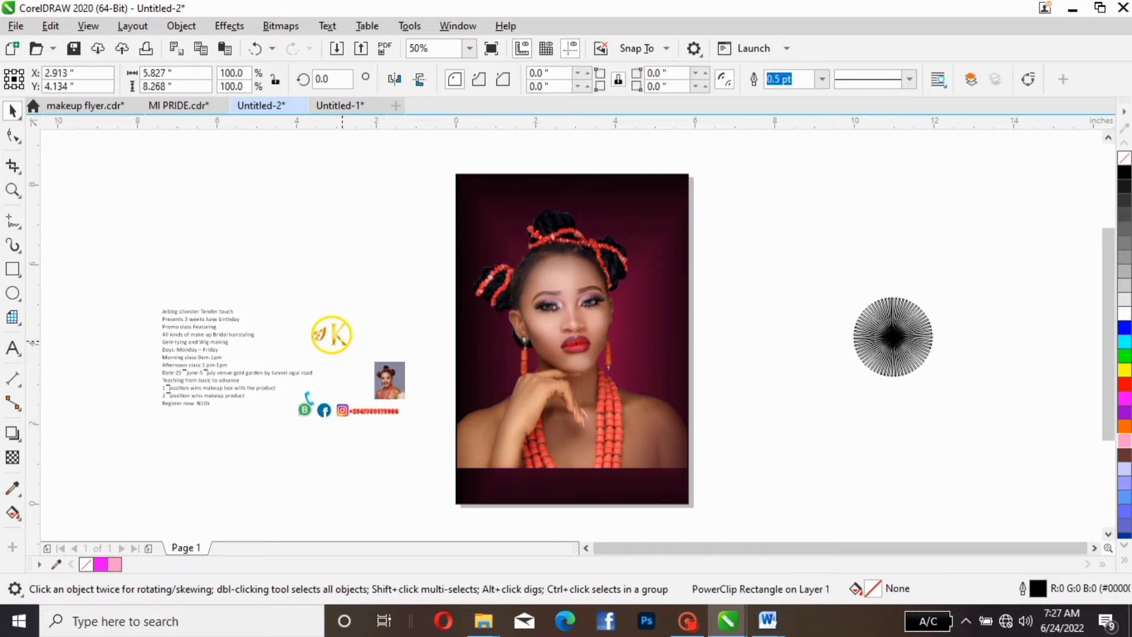
{"action": "left_click", "coordinate": [332, 334]}
{"action": "left_click_drag", "start_coordinate": [332, 334], "coordinate": [651, 215]}
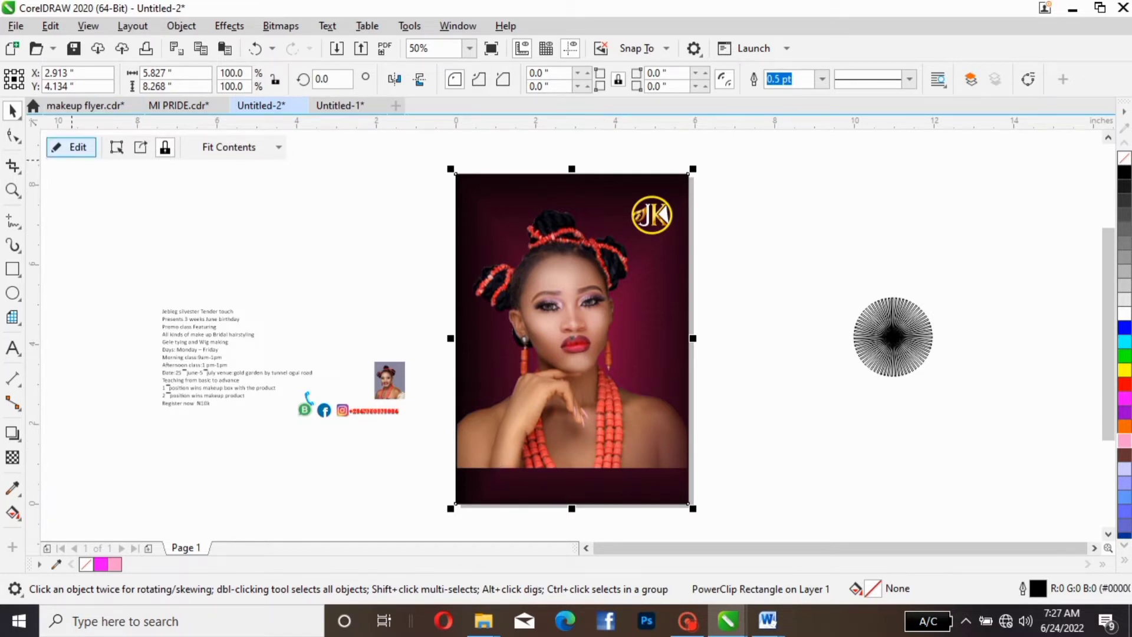
{"action": "left_click", "coordinate": [71, 147]}
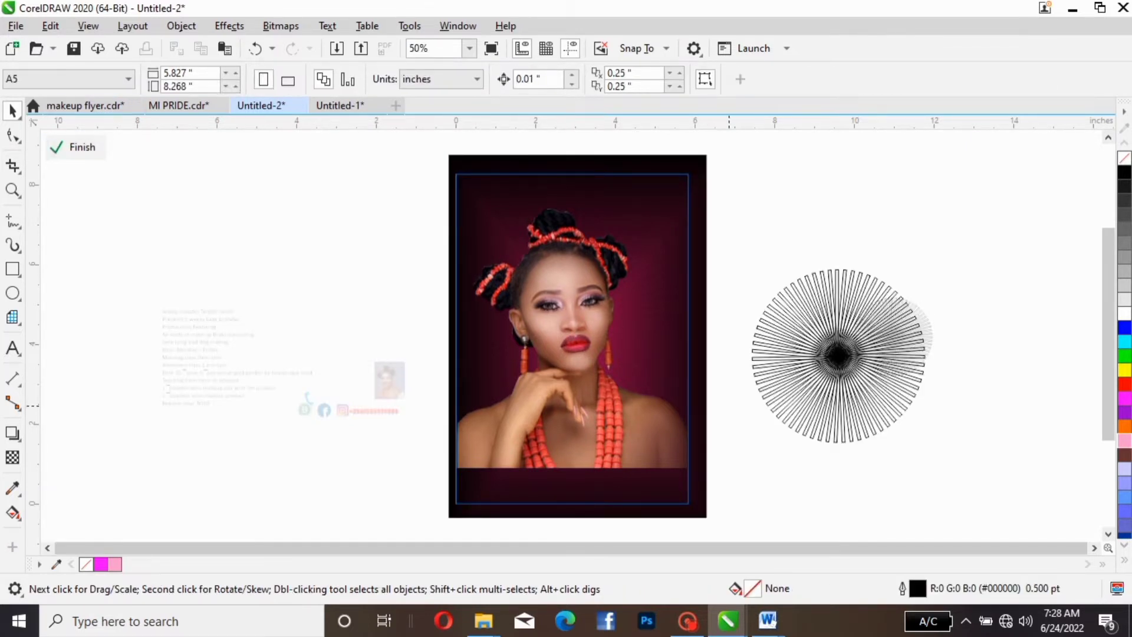
Step: Draw a rectangle across the bottom of the portrait inside the photo frame
{"action": "left_click", "coordinate": [733, 407]}
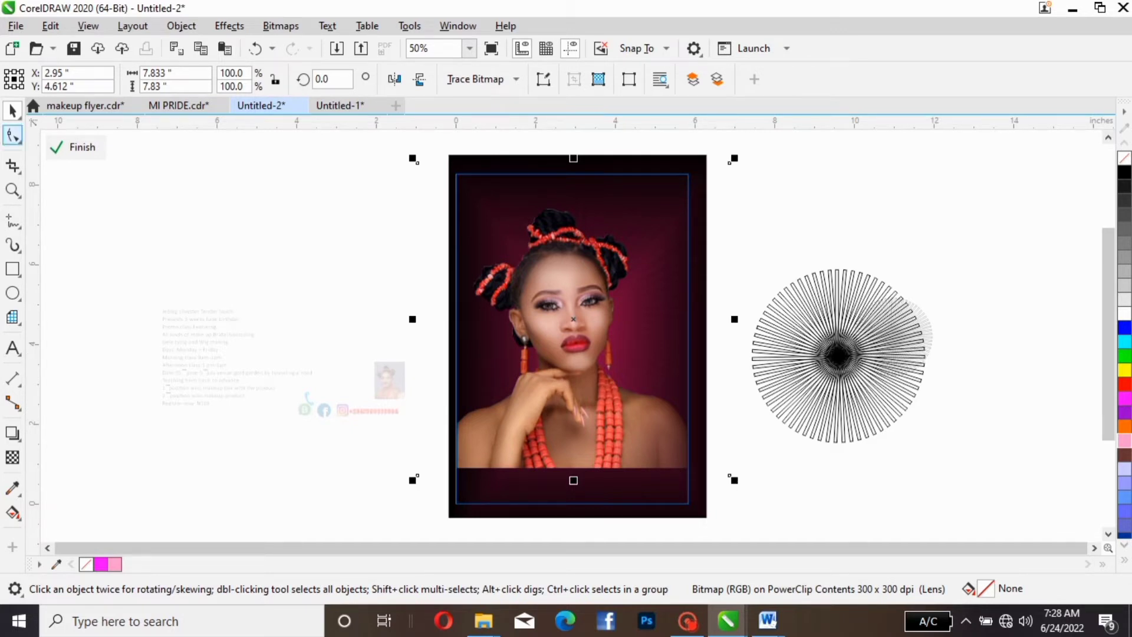
{"action": "left_click", "coordinate": [12, 268]}
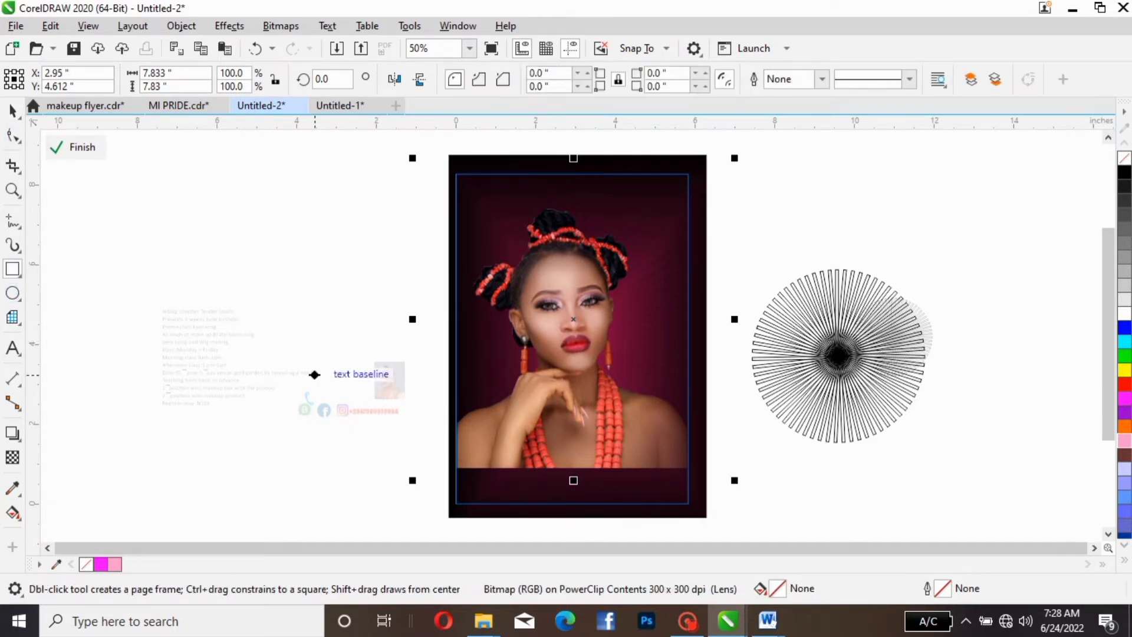
{"action": "left_click_drag", "start_coordinate": [275, 375], "coordinate": [621, 472]}
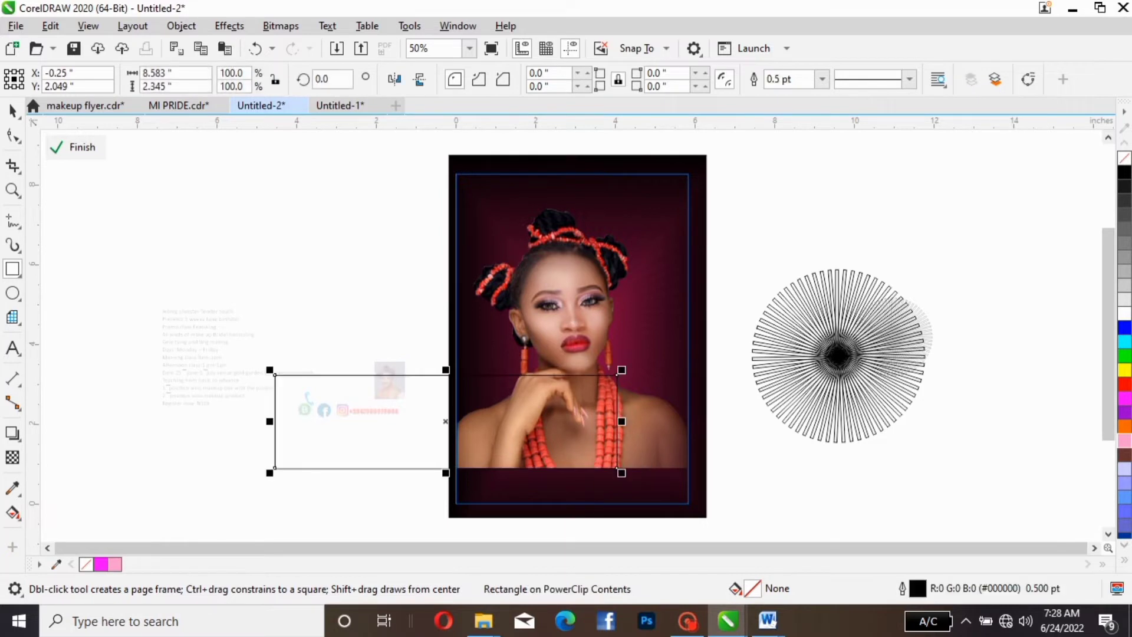
{"action": "key", "text": "space"}
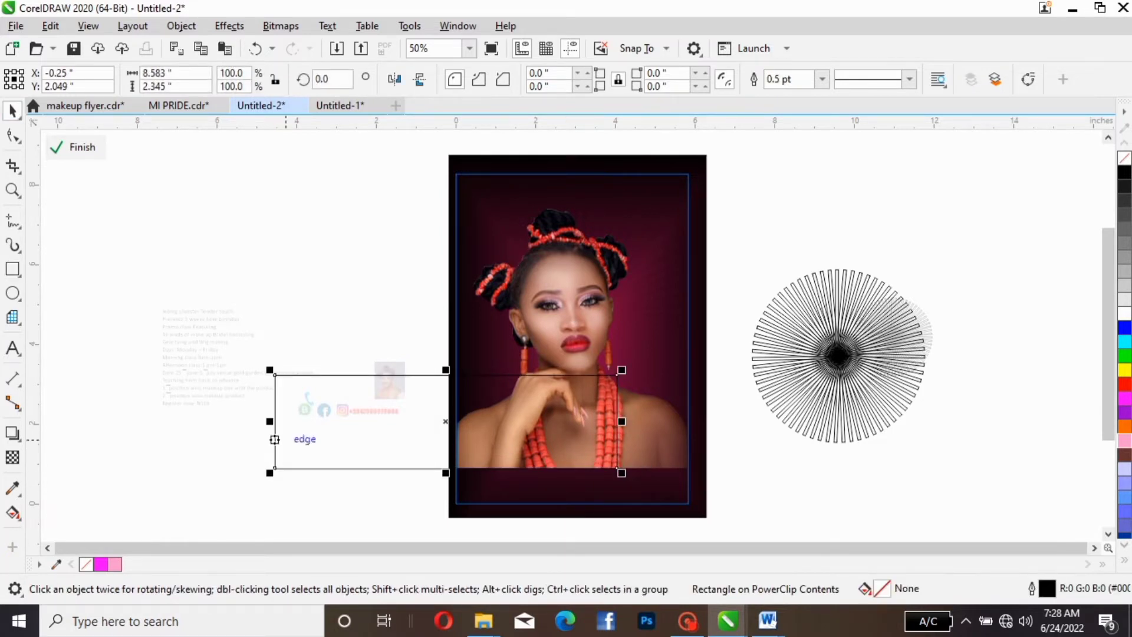
{"action": "left_click_drag", "start_coordinate": [445, 421], "coordinate": [582, 493]}
Step: Remove the rectangle's outline, fill it pink #FF99CC, and centre it under the portrait
{"action": "left_click", "coordinate": [1124, 313]}
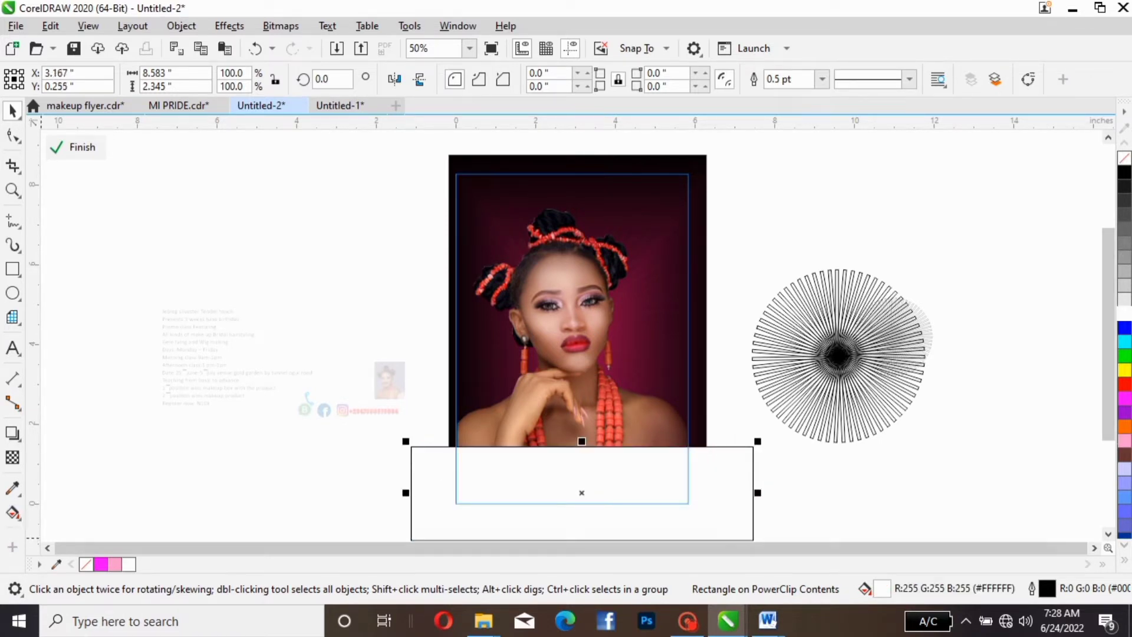
{"action": "left_click", "coordinate": [56, 564]}
{"action": "right_click", "coordinate": [1124, 158]}
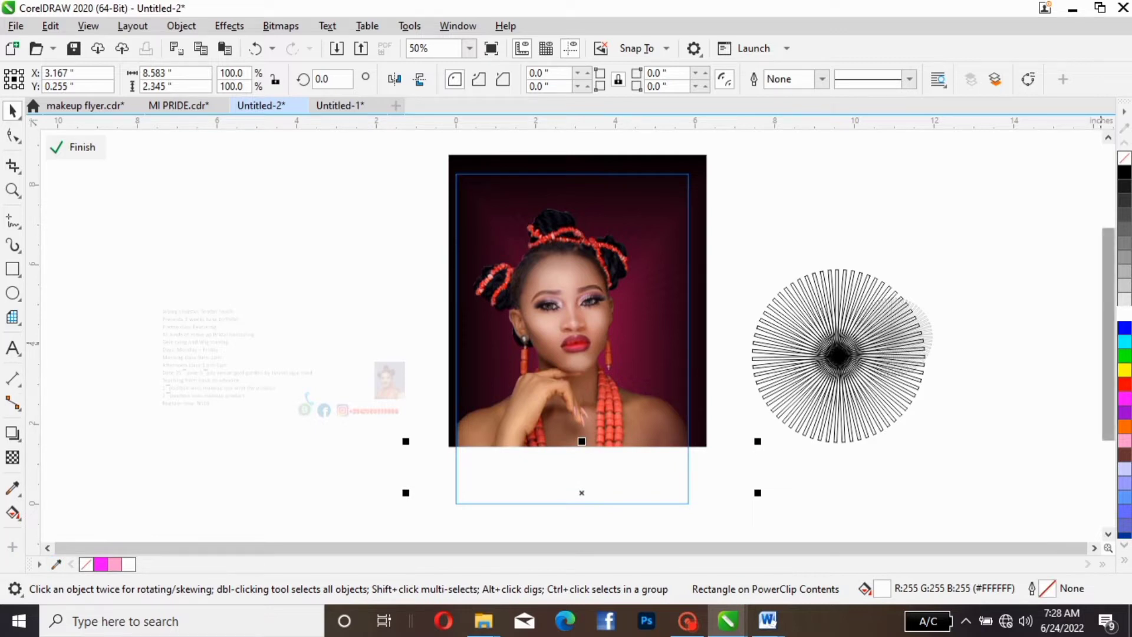
{"action": "scroll", "coordinate": [572, 324], "scroll_direction": "down", "scroll_amount": 1}
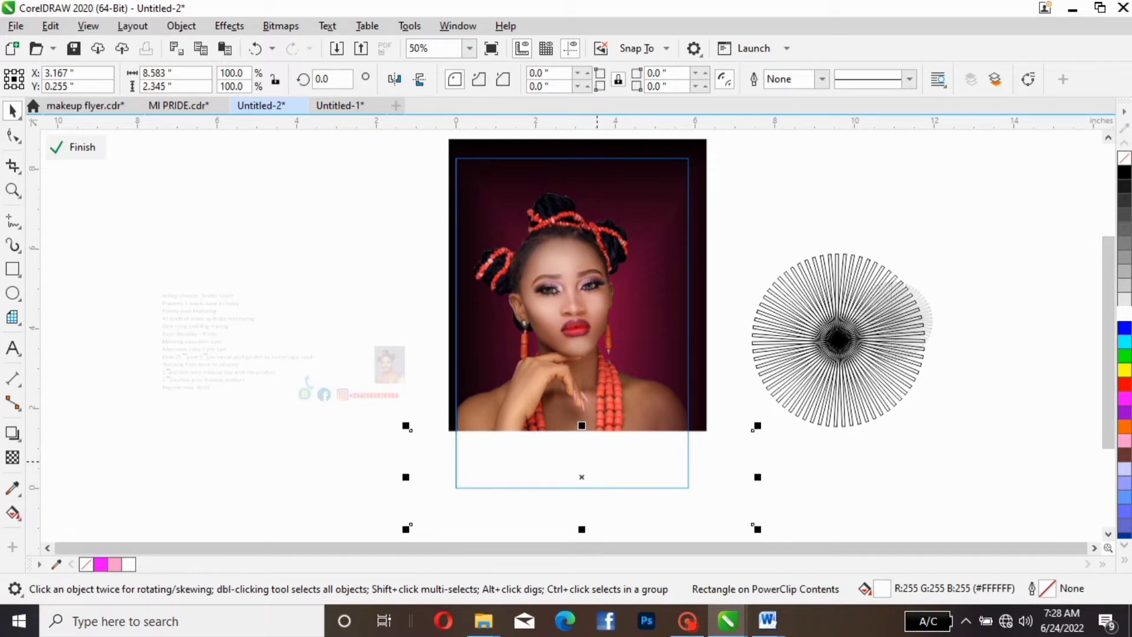
{"action": "left_click_drag", "start_coordinate": [597, 461], "coordinate": [591, 467]}
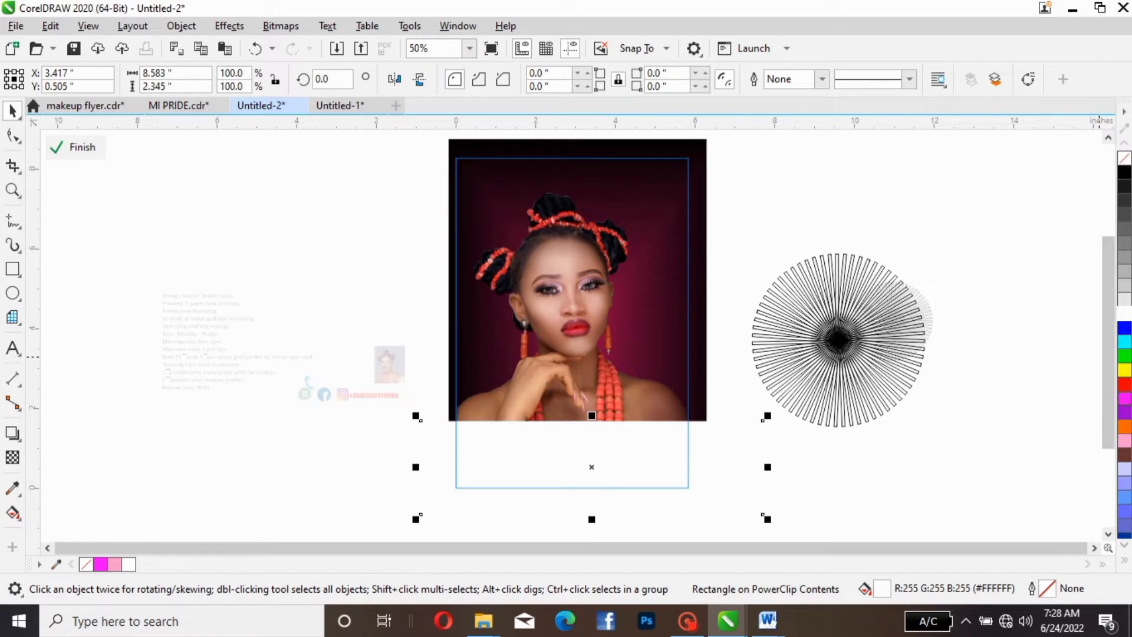
{"action": "left_click", "coordinate": [1124, 398]}
{"action": "left_click", "coordinate": [1124, 441]}
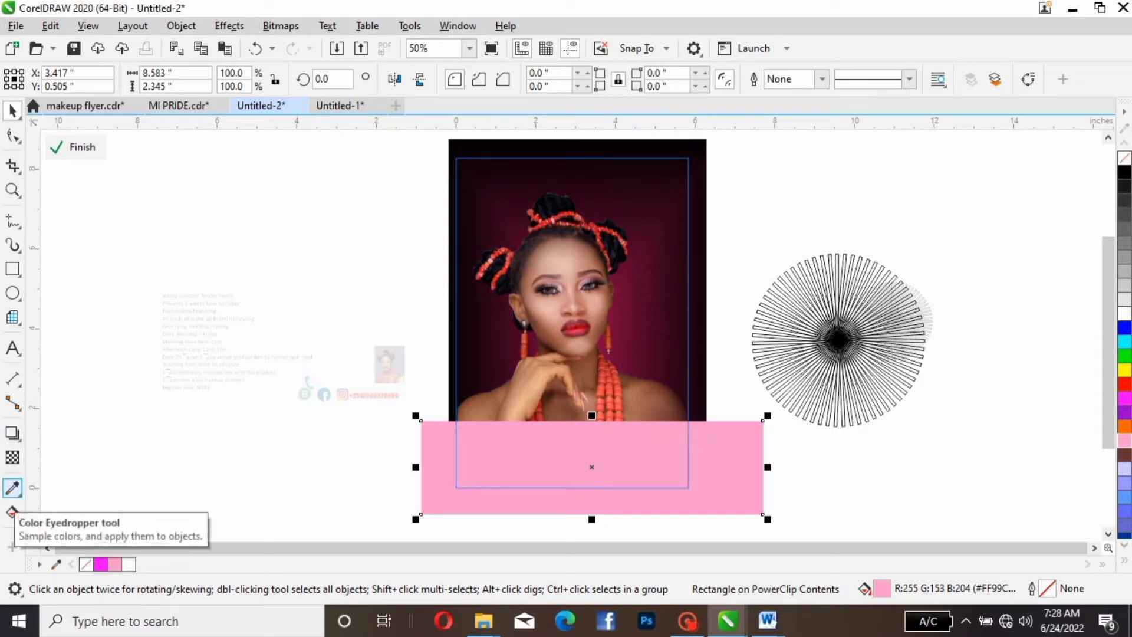
Step: Sample the portrait's maroon #700636 with the Color Eyedropper and apply it to the rectangle
{"action": "left_click", "coordinate": [12, 487]}
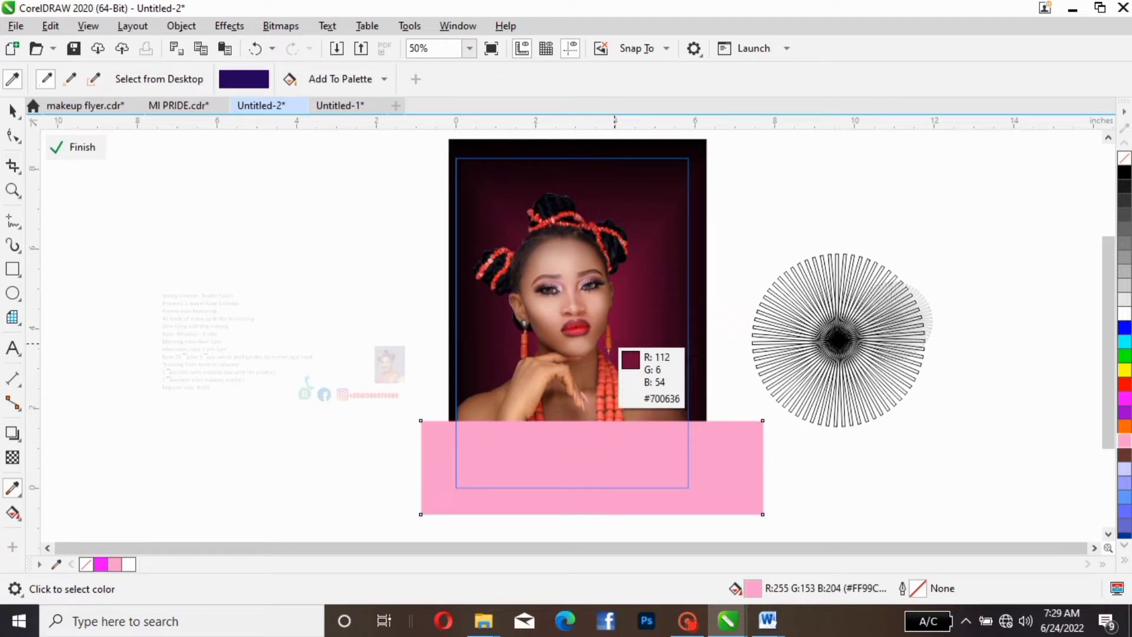
{"action": "left_click", "coordinate": [610, 345]}
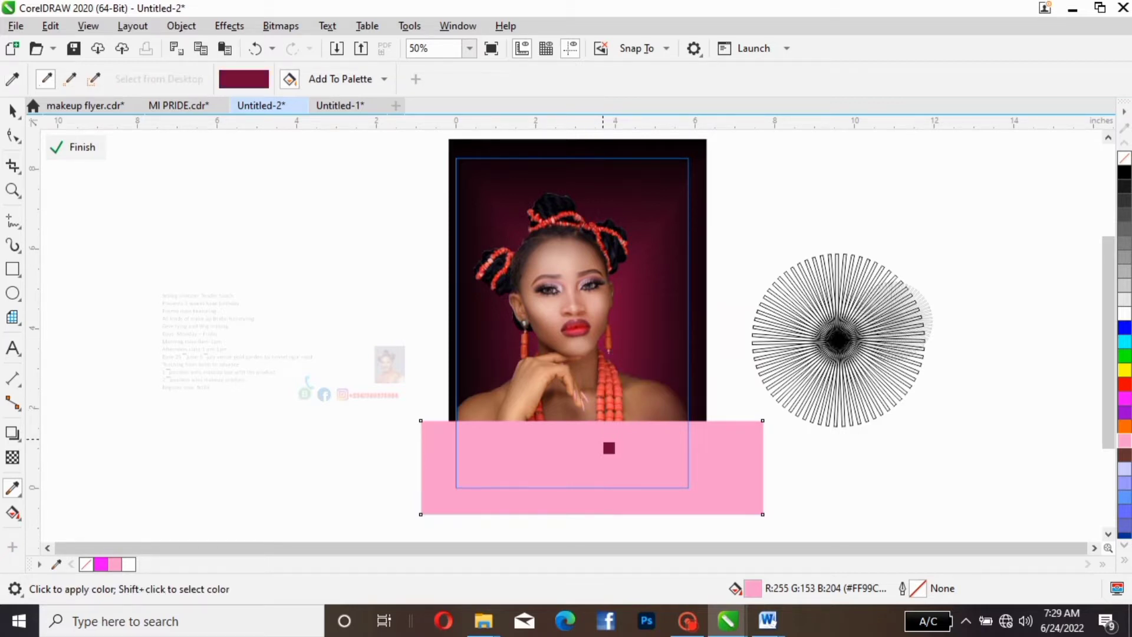
{"action": "left_click", "coordinate": [609, 448]}
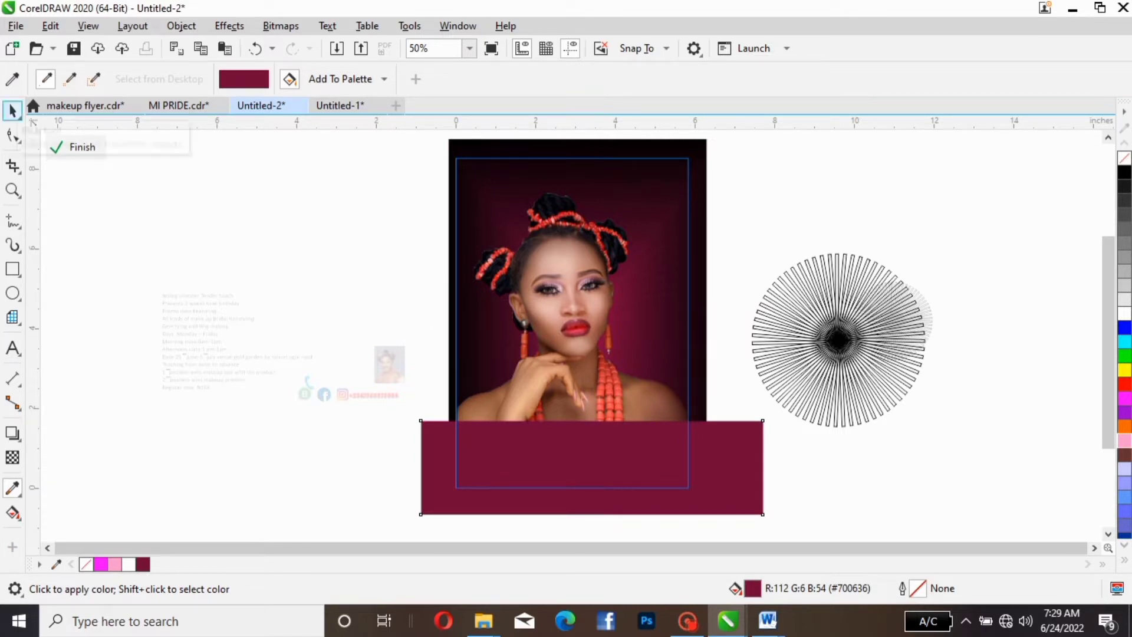
Step: Add a vertical fountain transparency to the maroon rectangle, fading upward from its bottom
{"action": "left_click", "coordinate": [12, 457]}
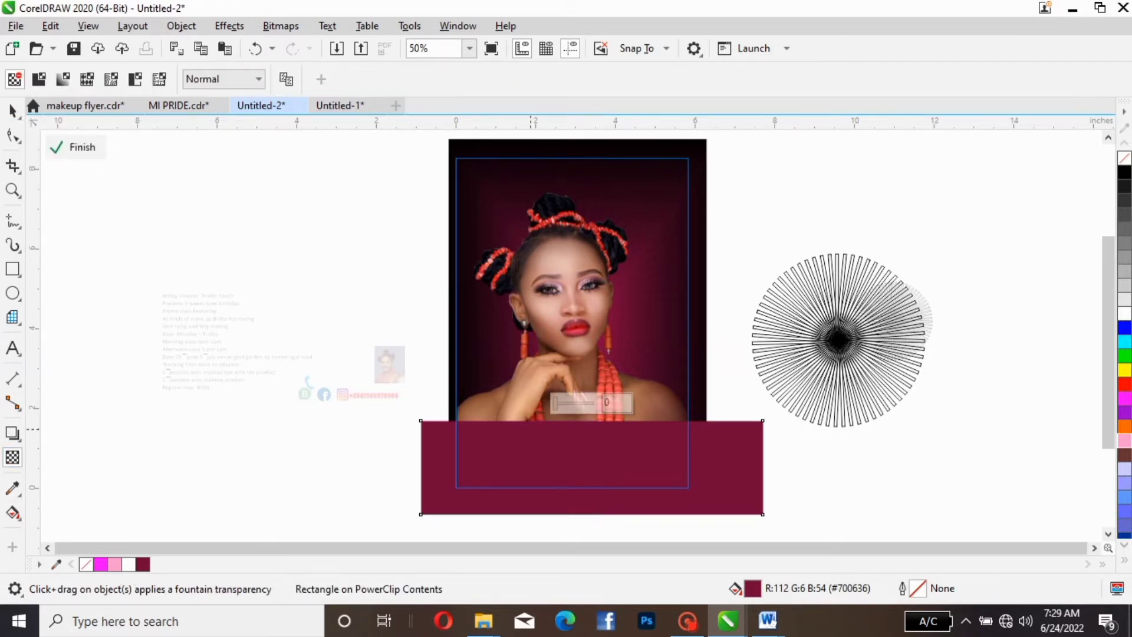
{"action": "left_click_drag", "start_coordinate": [580, 416], "coordinate": [577, 501]}
{"action": "left_click_drag", "start_coordinate": [580, 416], "coordinate": [561, 397]}
{"action": "left_click_drag", "start_coordinate": [558, 479], "coordinate": [628, 380]}
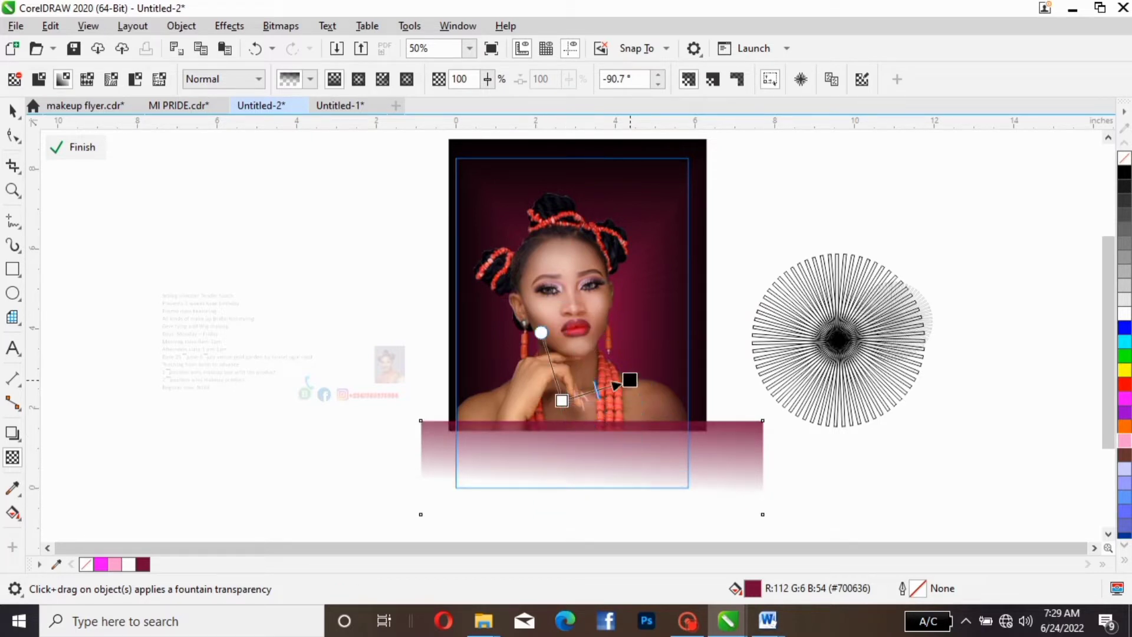
{"action": "left_click_drag", "start_coordinate": [561, 401], "coordinate": [633, 495]}
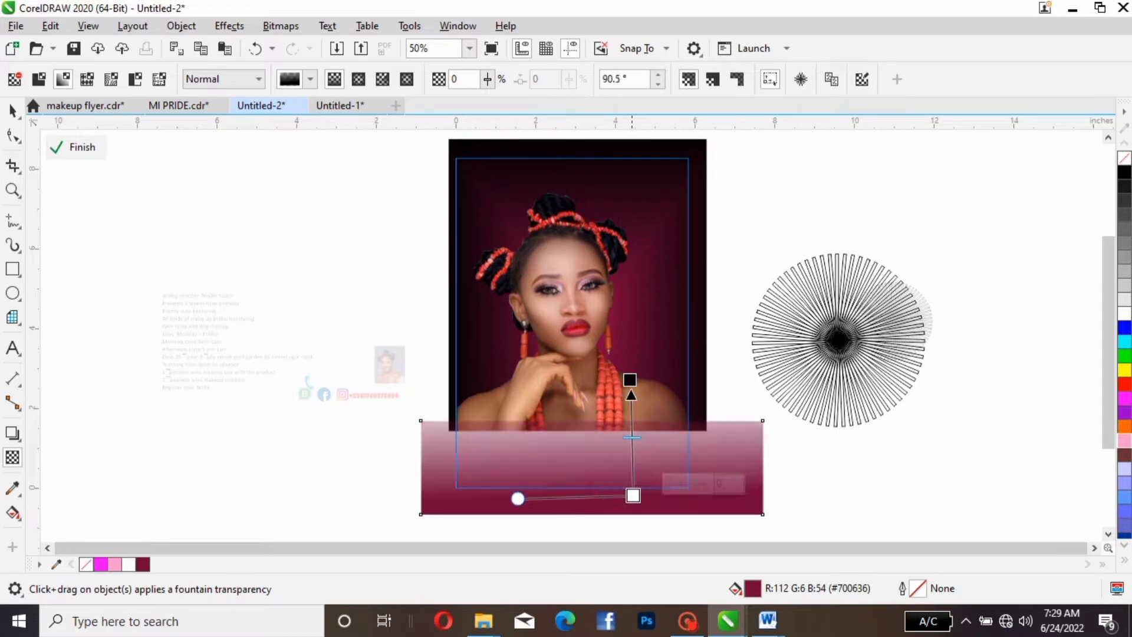
{"action": "left_click_drag", "start_coordinate": [630, 380], "coordinate": [631, 402]}
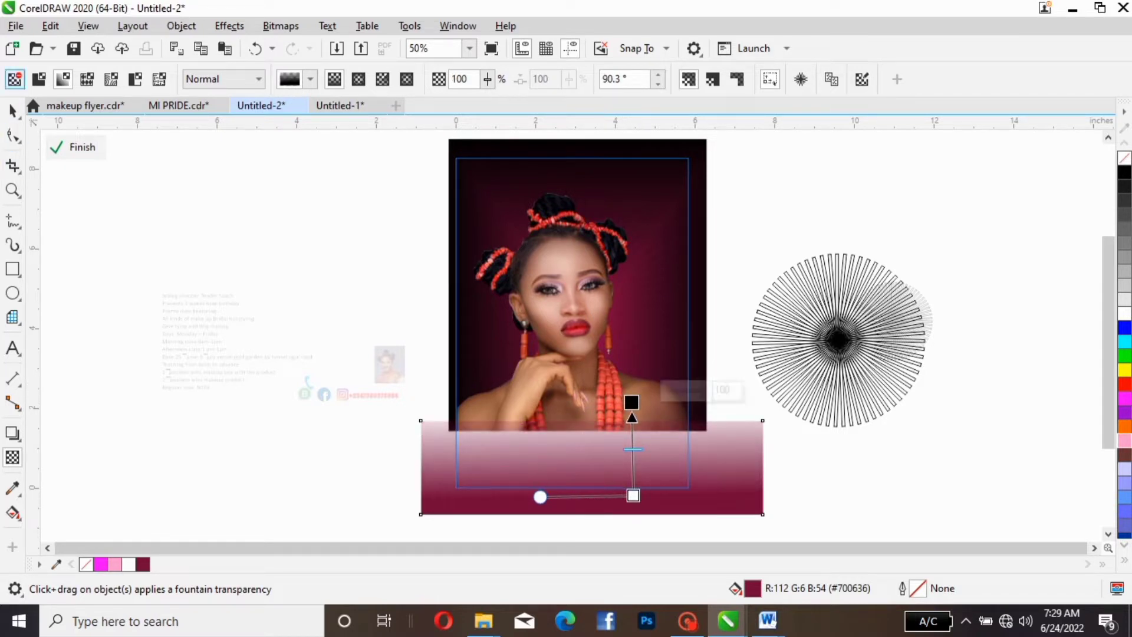
{"action": "key", "text": "space"}
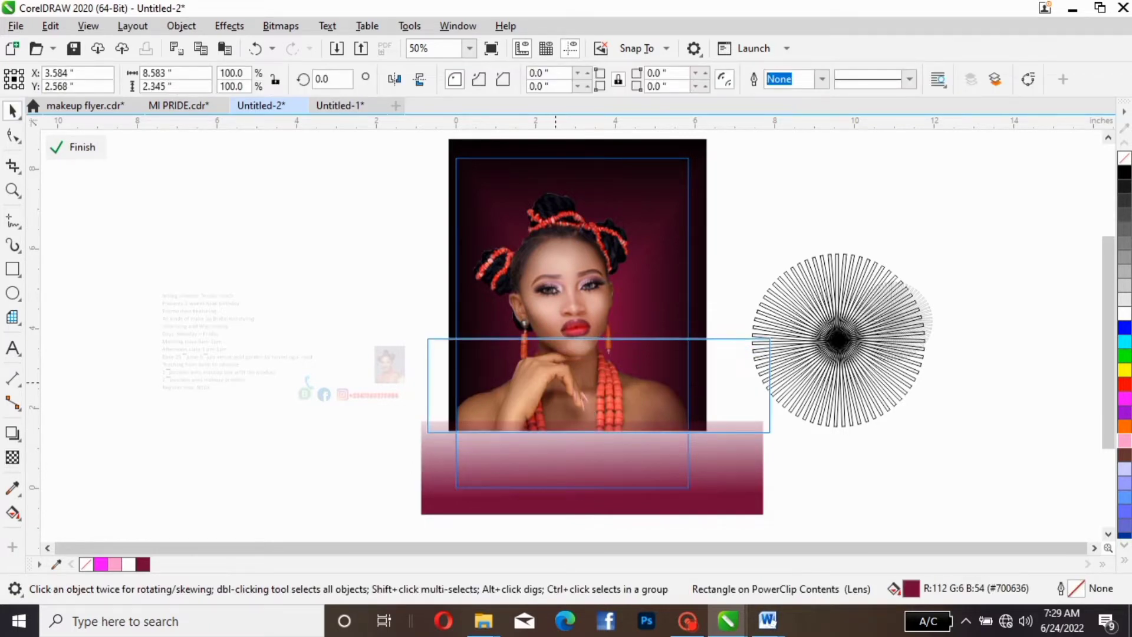
Step: Reposition the maroon band and redo its vertical fade, adjusting the start and end points and opacity
{"action": "left_click_drag", "start_coordinate": [600, 373], "coordinate": [645, 454]}
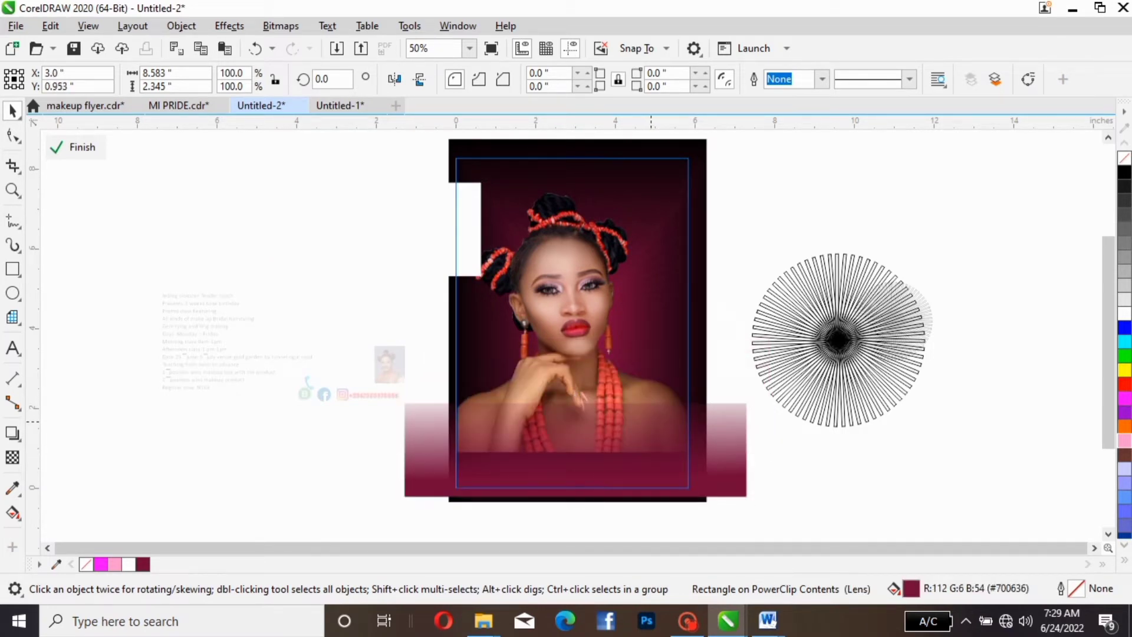
{"action": "left_click_drag", "start_coordinate": [644, 455], "coordinate": [651, 451]}
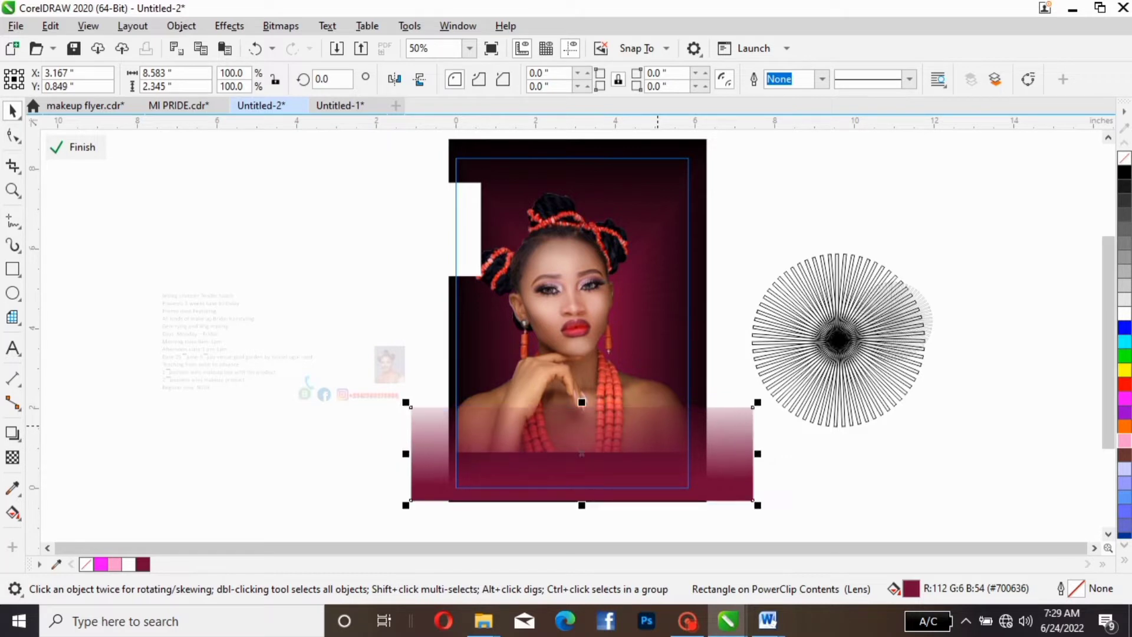
{"action": "left_click_drag", "start_coordinate": [623, 481], "coordinate": [622, 387]}
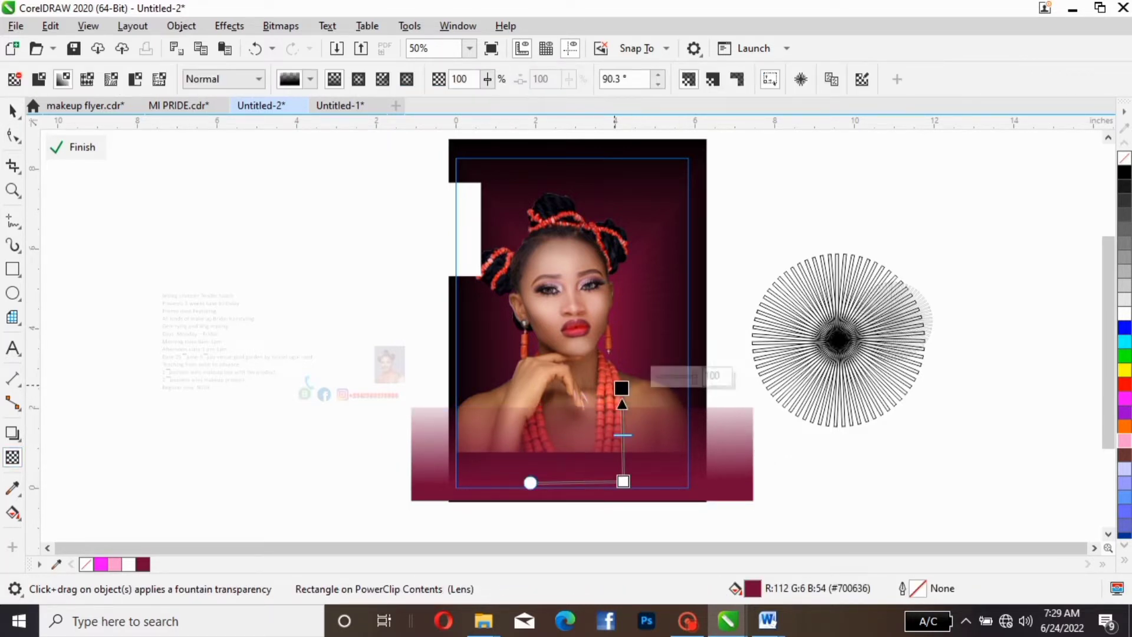
{"action": "left_click_drag", "start_coordinate": [621, 388], "coordinate": [622, 414]}
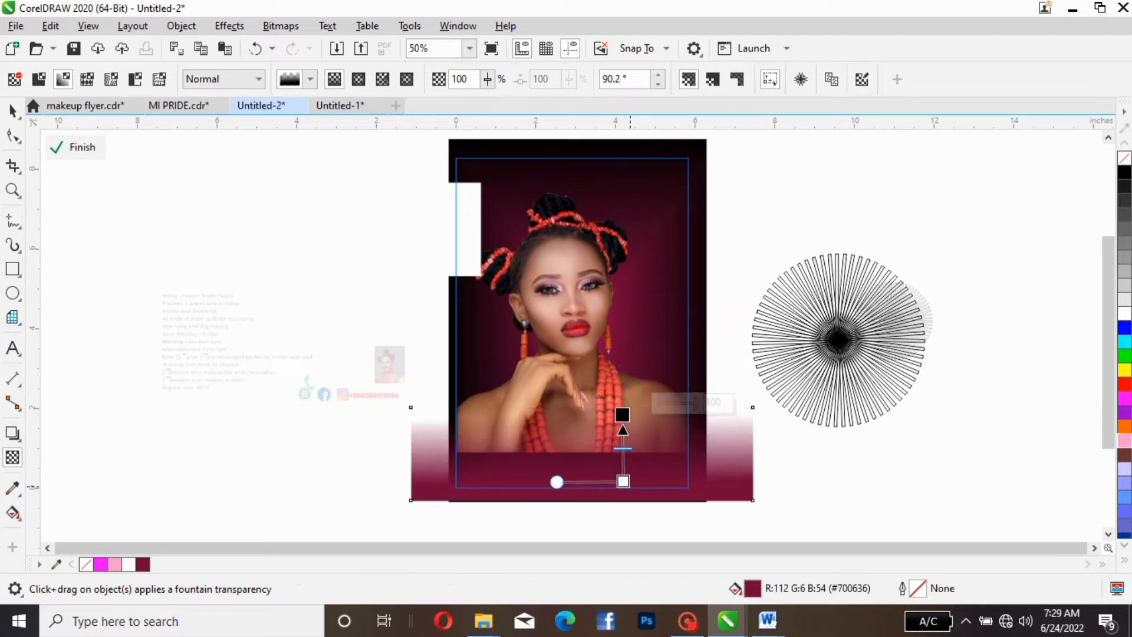
{"action": "left_click_drag", "start_coordinate": [623, 481], "coordinate": [624, 460]}
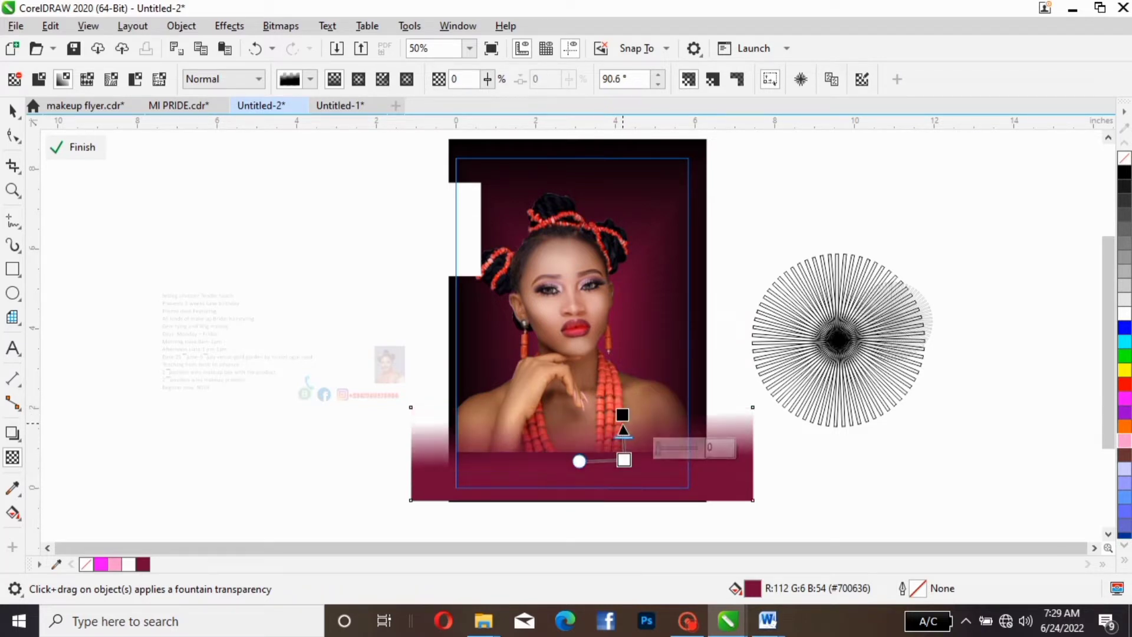
{"action": "left_click", "coordinate": [624, 459]}
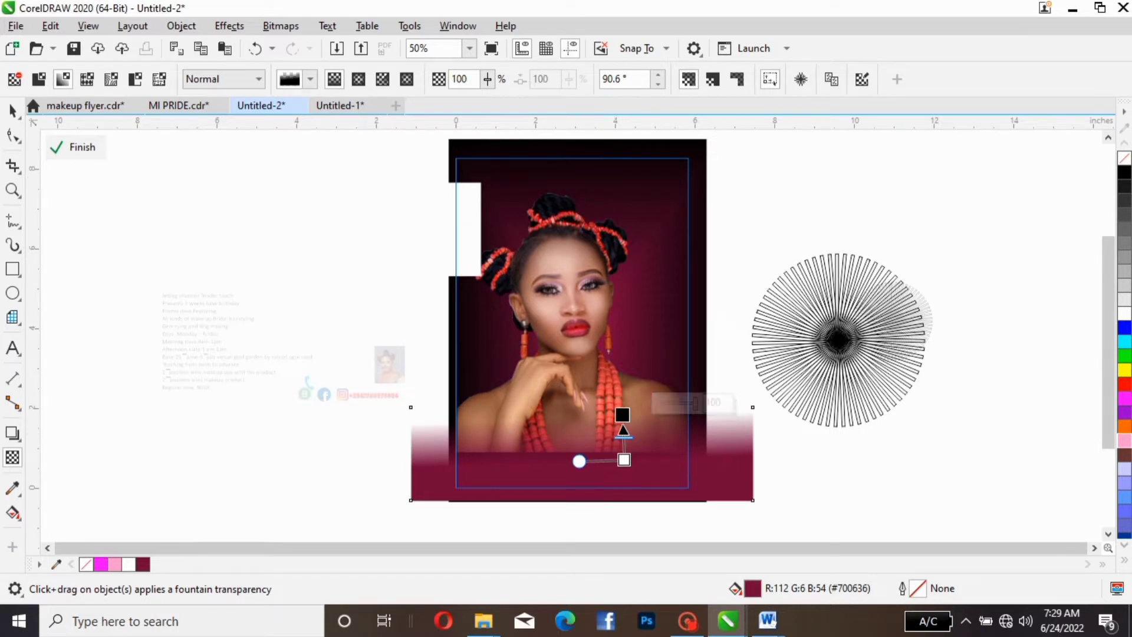
{"action": "key", "text": "space"}
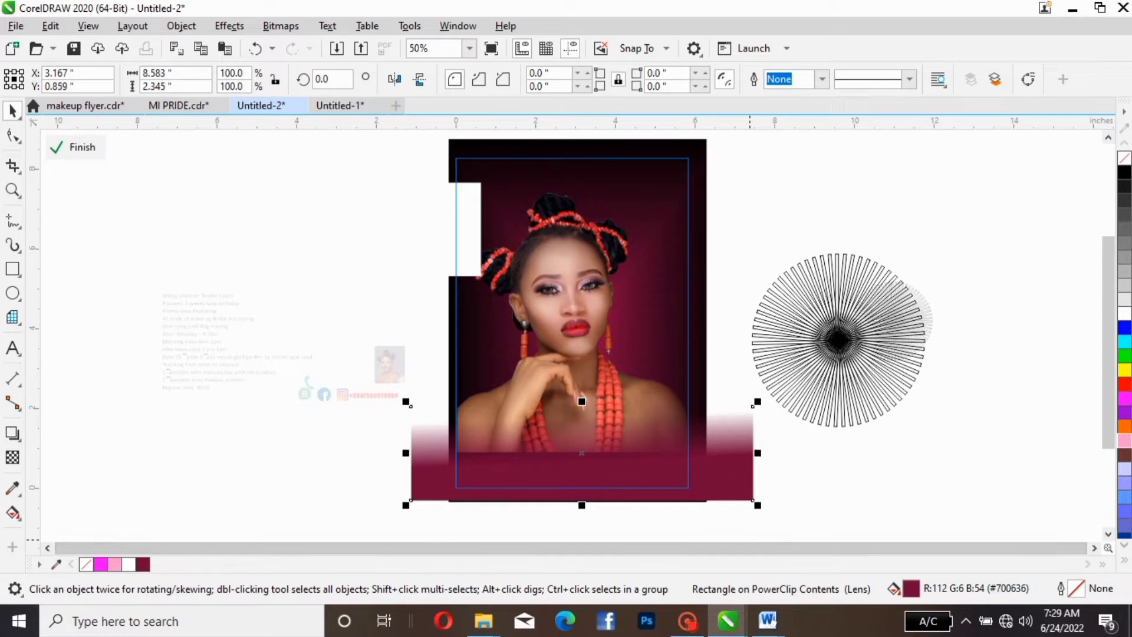
Step: Place the spare white rectangle over the maroon band, bring it to front, and convert it to curves
{"action": "key", "text": "ctrl+Up"}
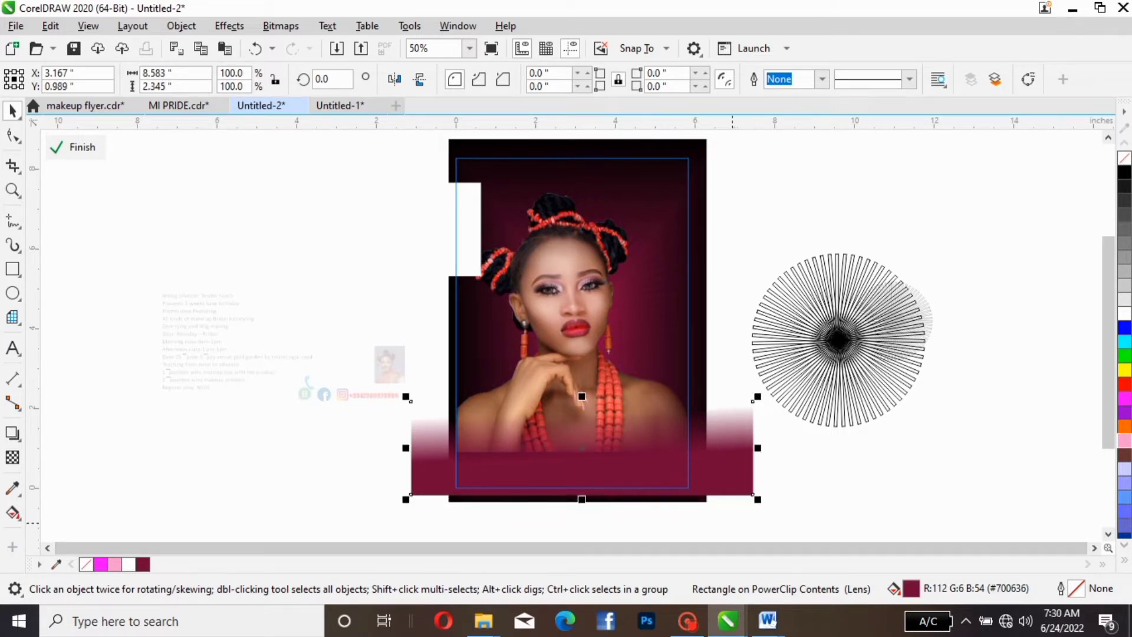
{"action": "key", "text": "Tab"}
{"action": "left_click_drag", "start_coordinate": [413, 196], "coordinate": [688, 465]}
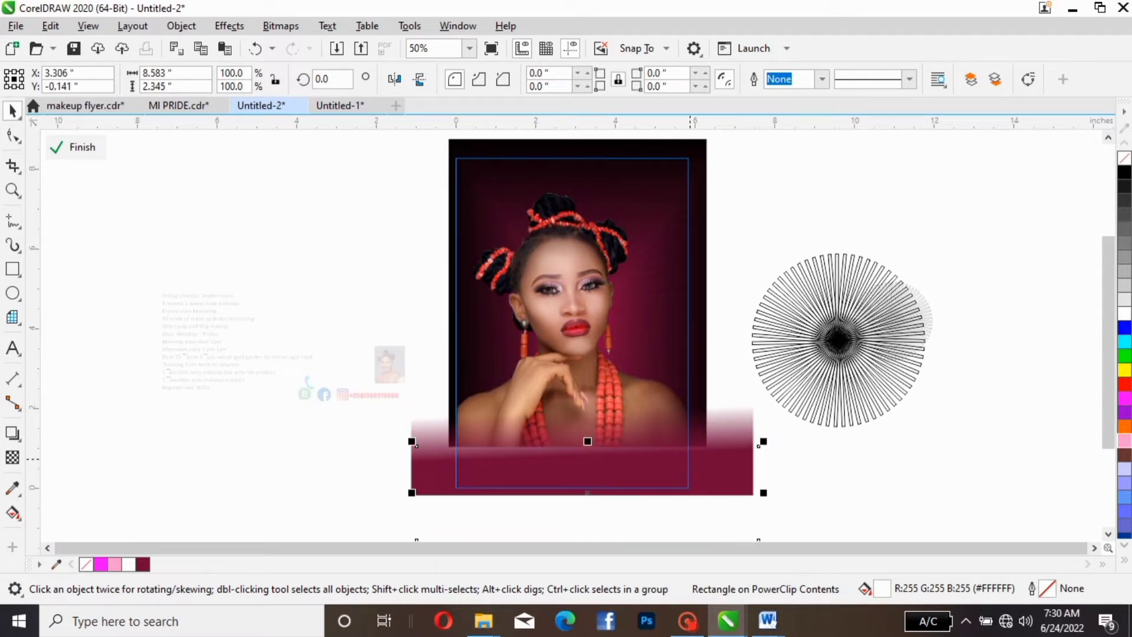
{"action": "key", "text": "shift+Page_Up"}
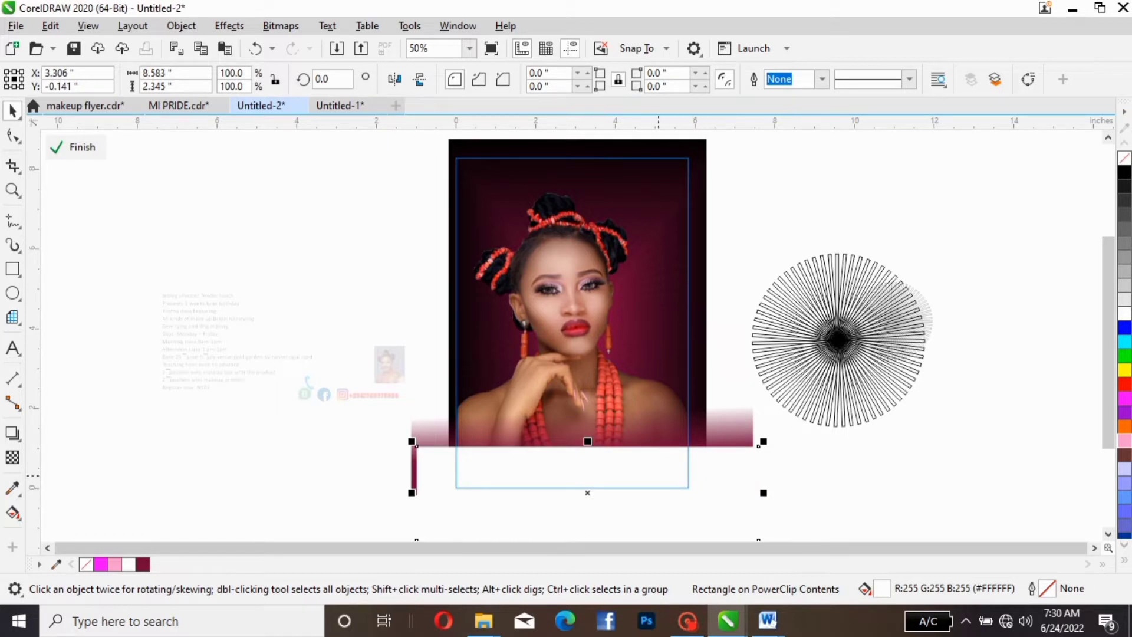
{"action": "left_click", "coordinate": [650, 495]}
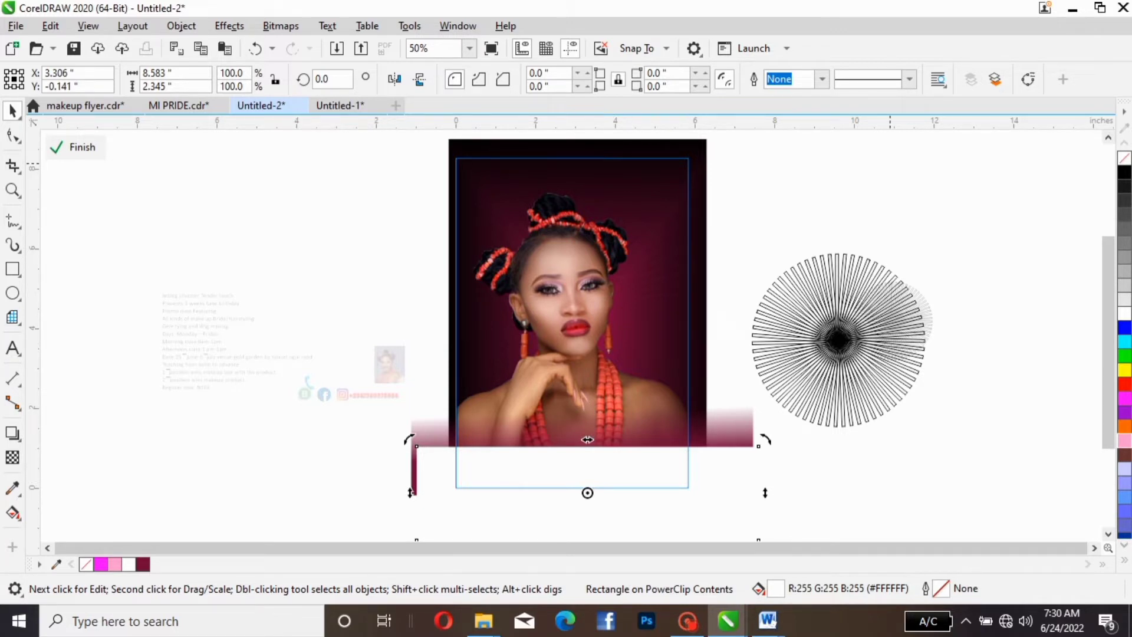
{"action": "left_click", "coordinate": [1028, 79]}
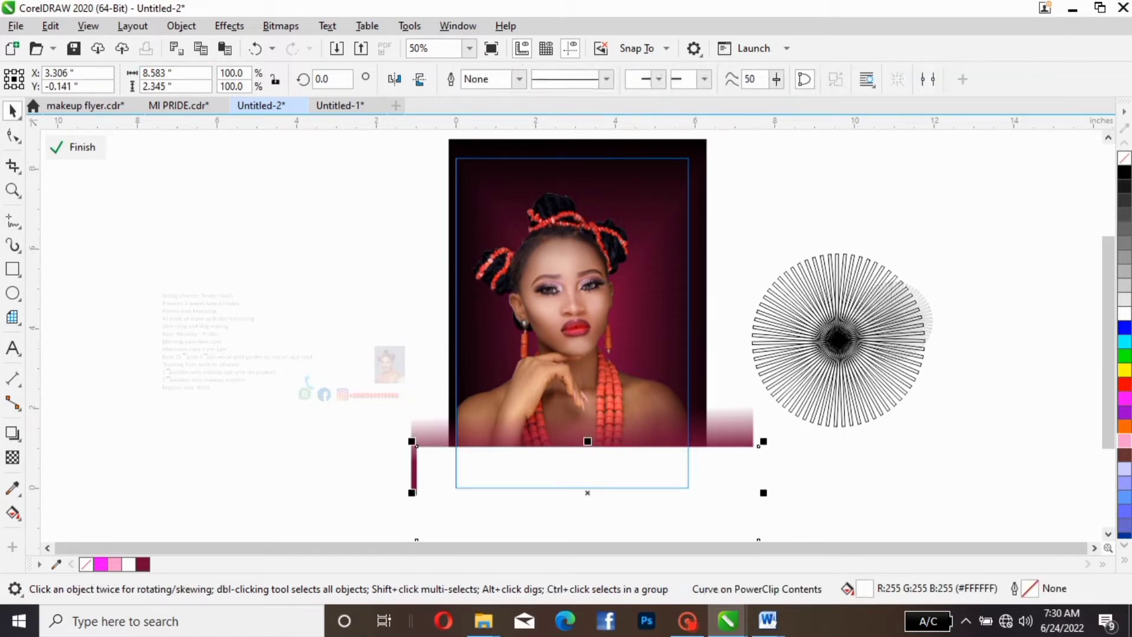
{"action": "key", "text": "F10"}
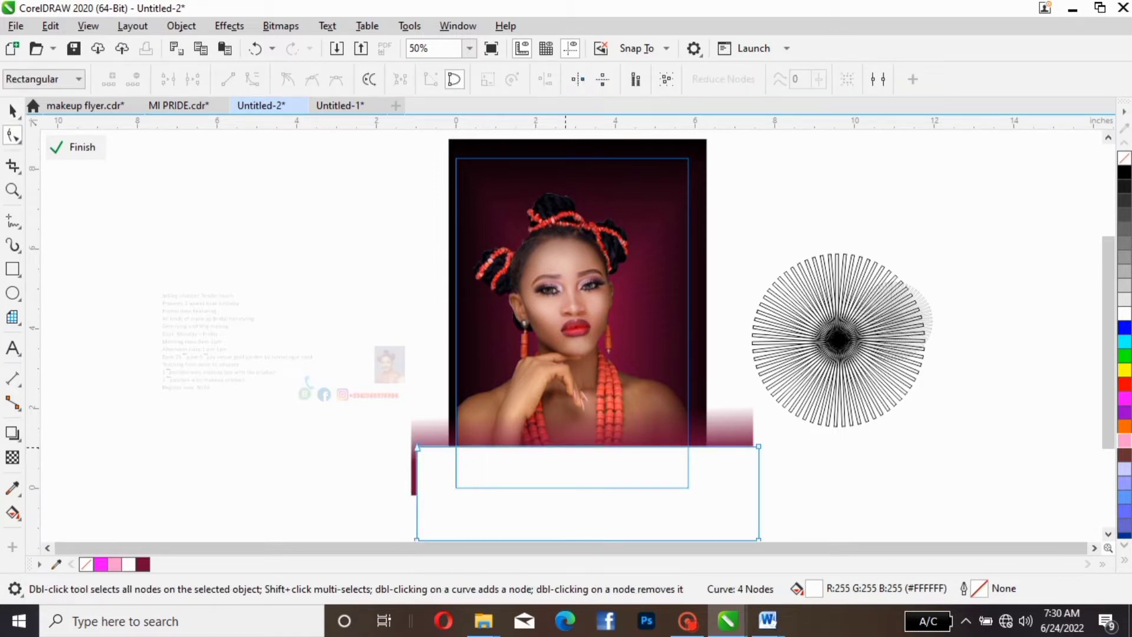
Step: Convert the white shape's straight top edge to a curve and drag it into a gentle S-shaped wave
{"action": "left_click", "coordinate": [551, 446]}
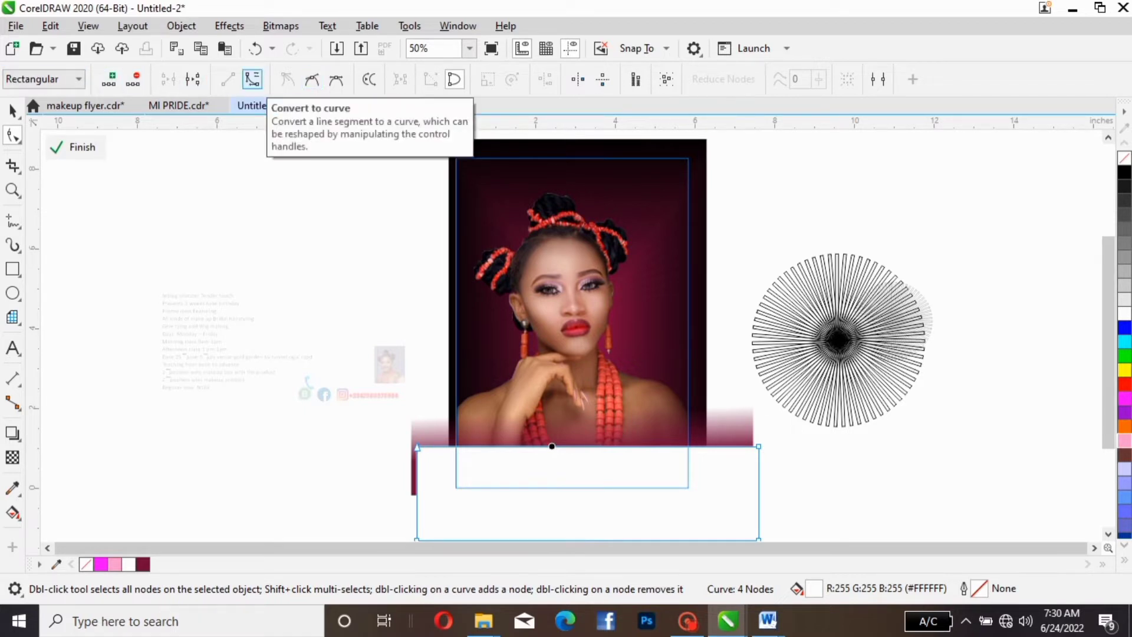
{"action": "left_click", "coordinate": [252, 78]}
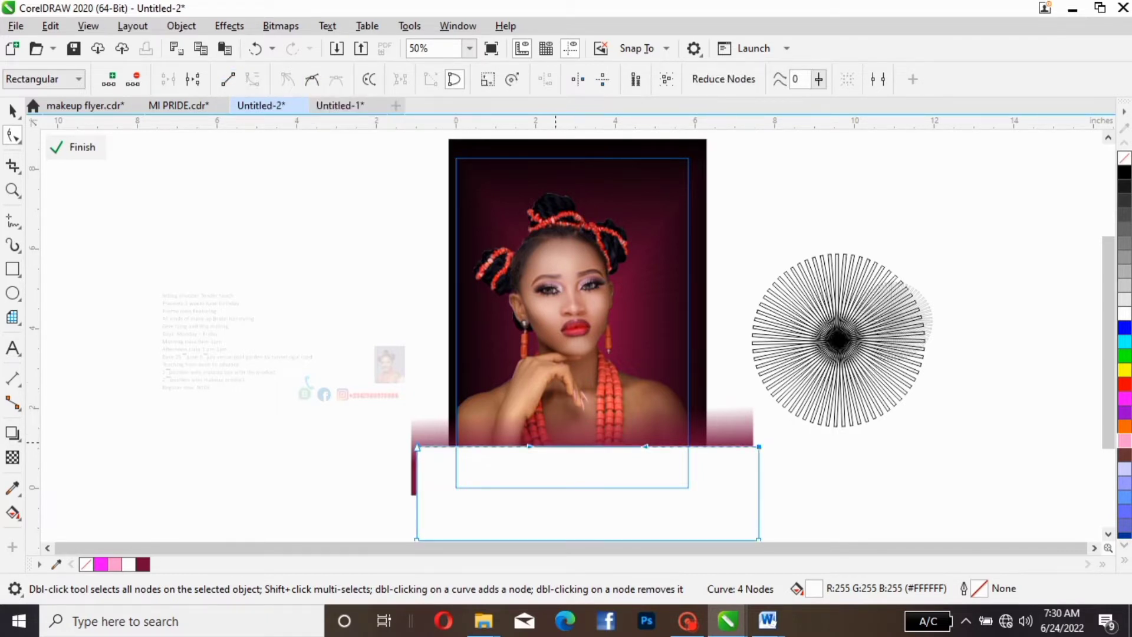
{"action": "left_click", "coordinate": [555, 446]}
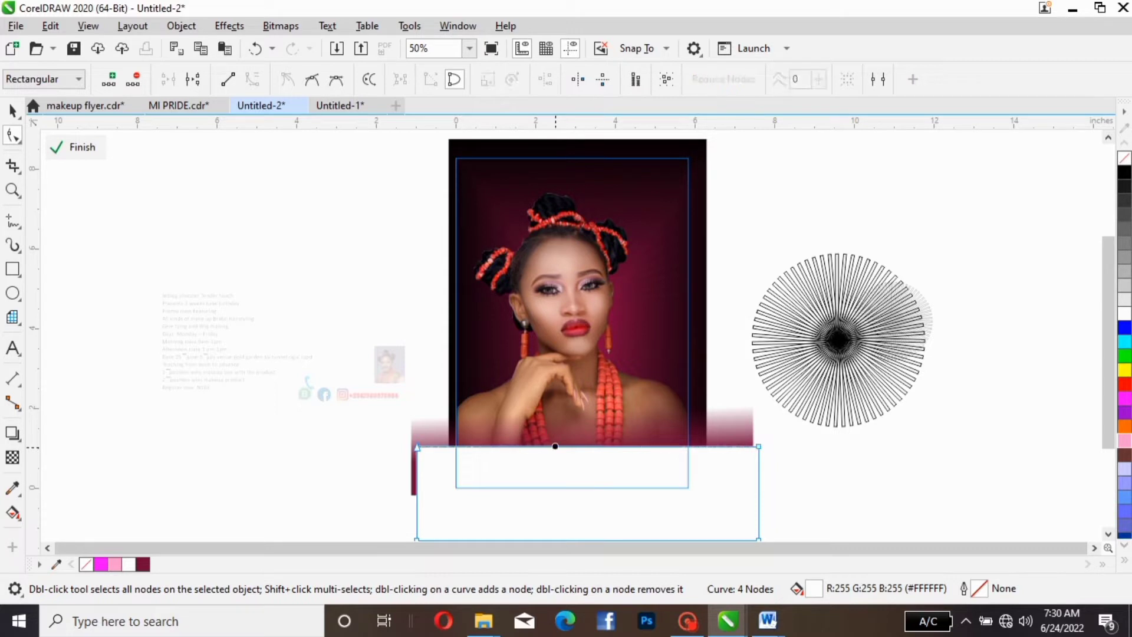
{"action": "left_click_drag", "start_coordinate": [555, 446], "coordinate": [518, 425]}
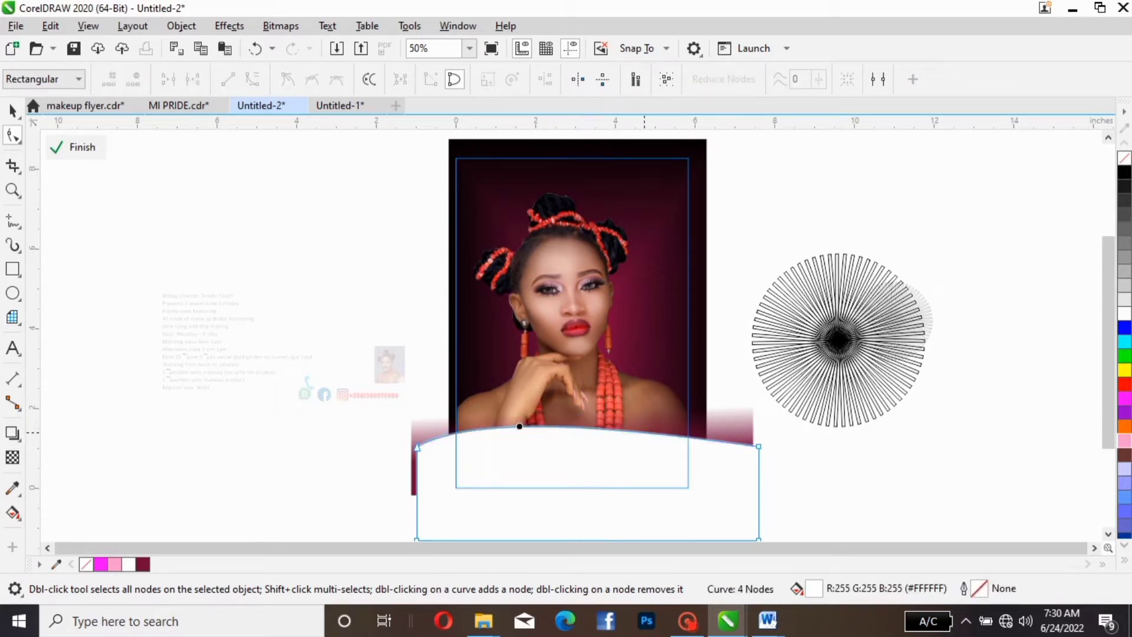
{"action": "left_click_drag", "start_coordinate": [648, 435], "coordinate": [642, 457]}
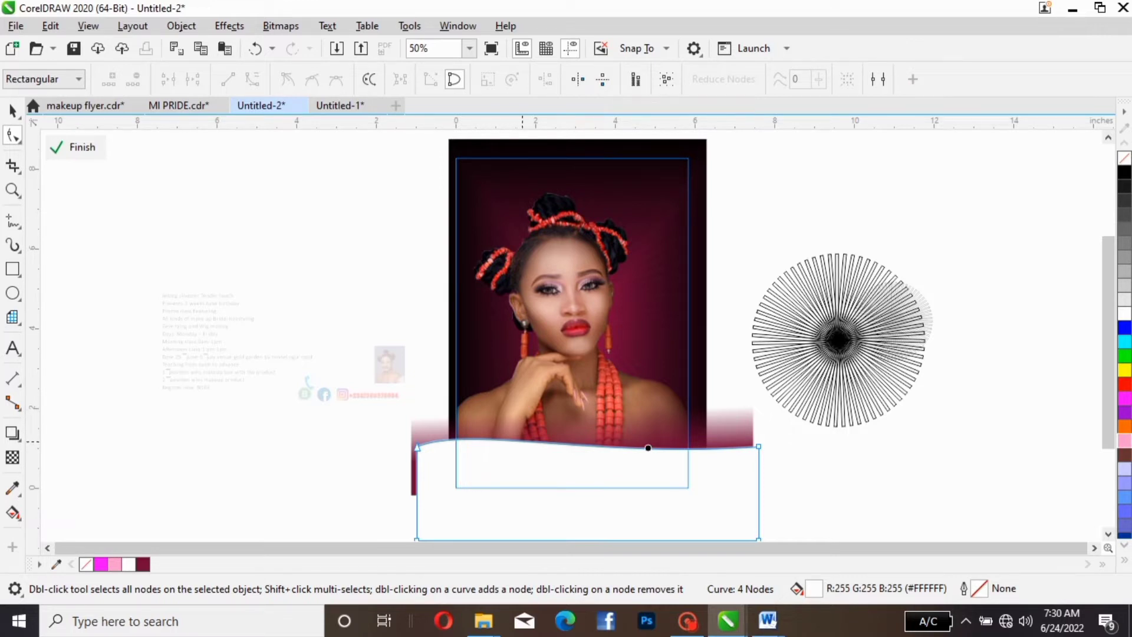
{"action": "left_click_drag", "start_coordinate": [521, 441], "coordinate": [522, 448]}
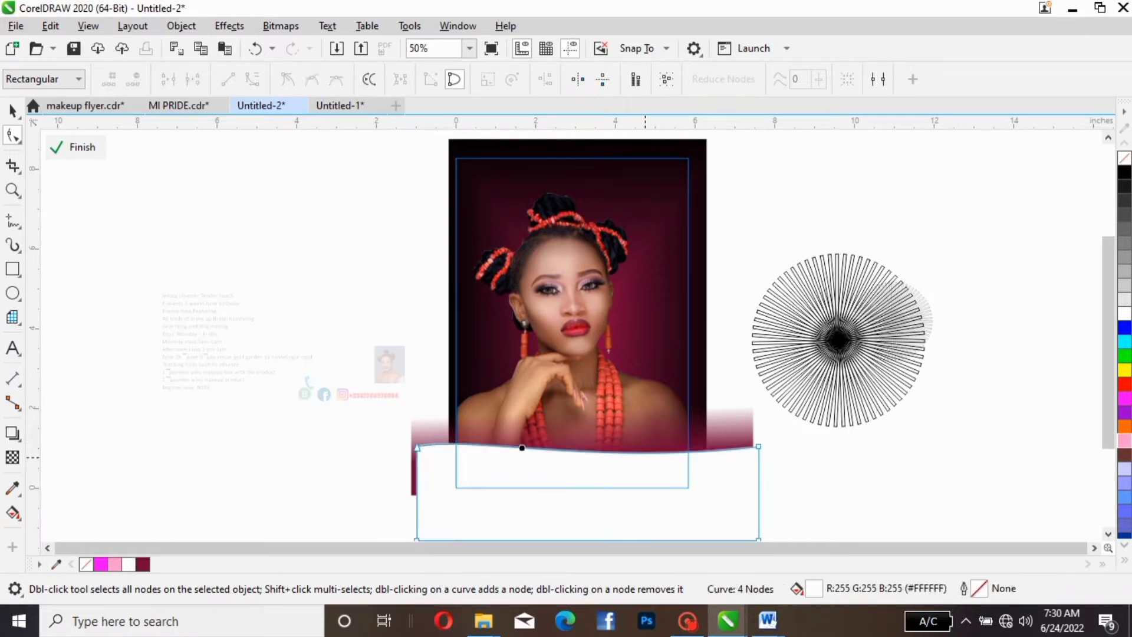
{"action": "left_click_drag", "start_coordinate": [648, 451], "coordinate": [643, 460]}
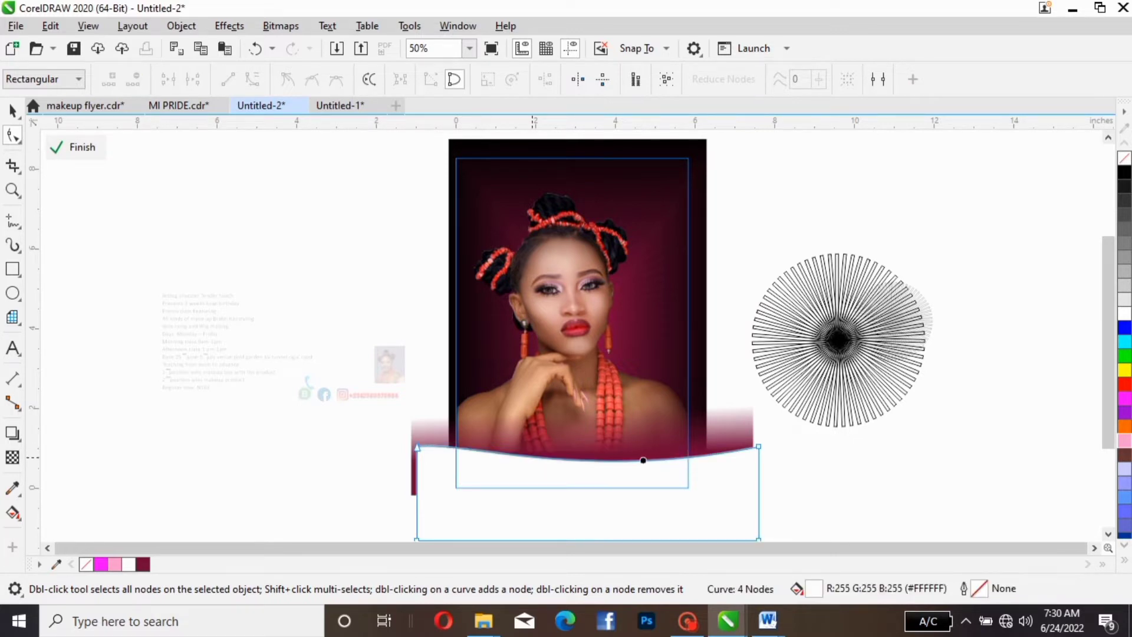
{"action": "left_click_drag", "start_coordinate": [532, 456], "coordinate": [538, 446]}
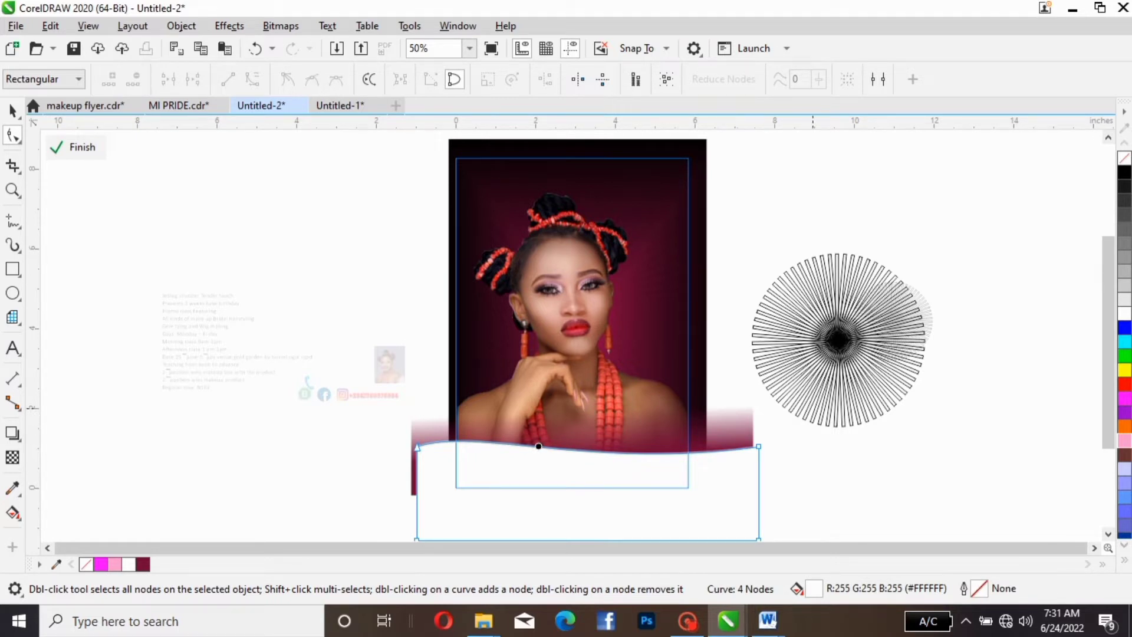
{"action": "left_click", "coordinate": [12, 111]}
{"action": "left_click", "coordinate": [677, 334]}
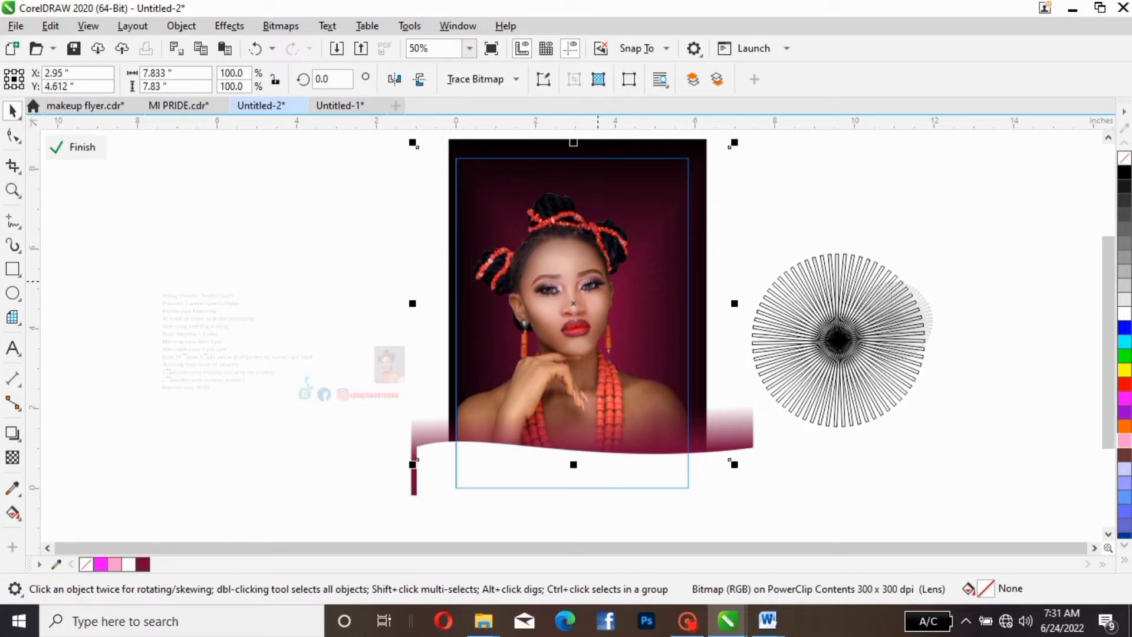
{"action": "left_click_drag", "start_coordinate": [604, 278], "coordinate": [590, 281]}
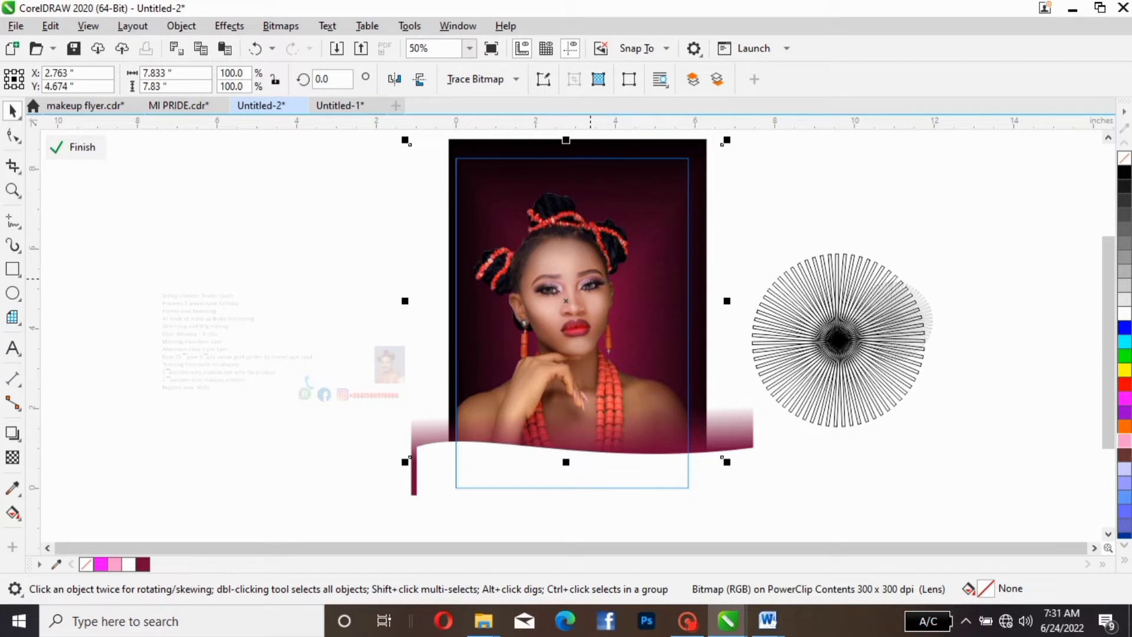
{"action": "left_click_drag", "start_coordinate": [590, 281], "coordinate": [573, 281]}
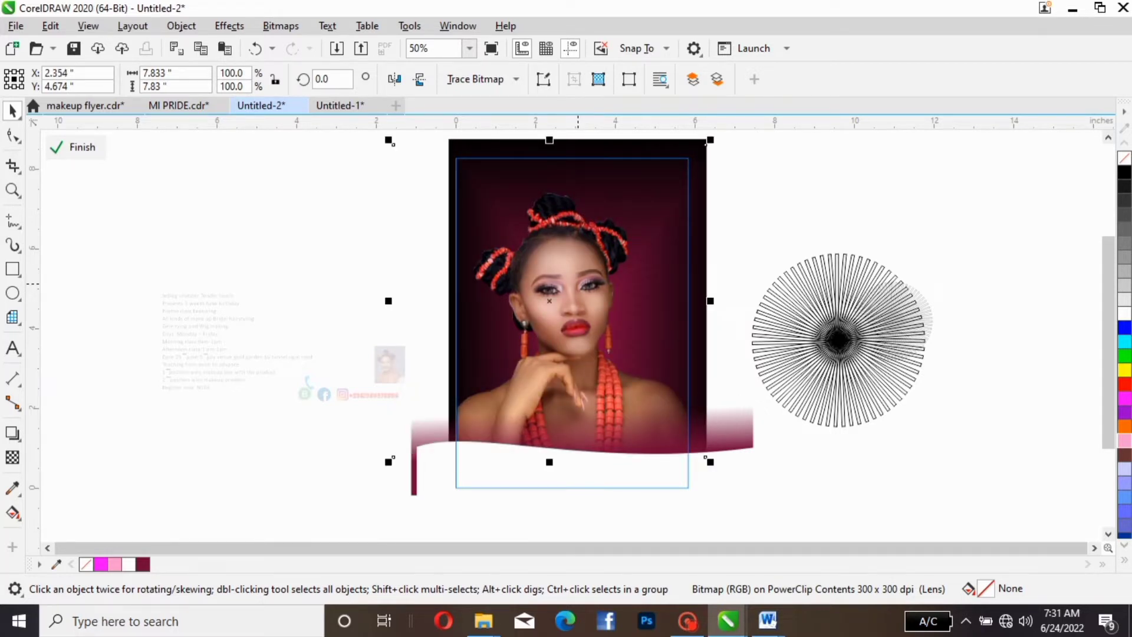
{"action": "mouse_move", "coordinate": [573, 281]}
{"action": "left_mouse_down"}
{"action": "mouse_move", "coordinate": [558, 284]}
{"action": "mouse_move", "coordinate": [572, 290]}
{"action": "left_mouse_up"}
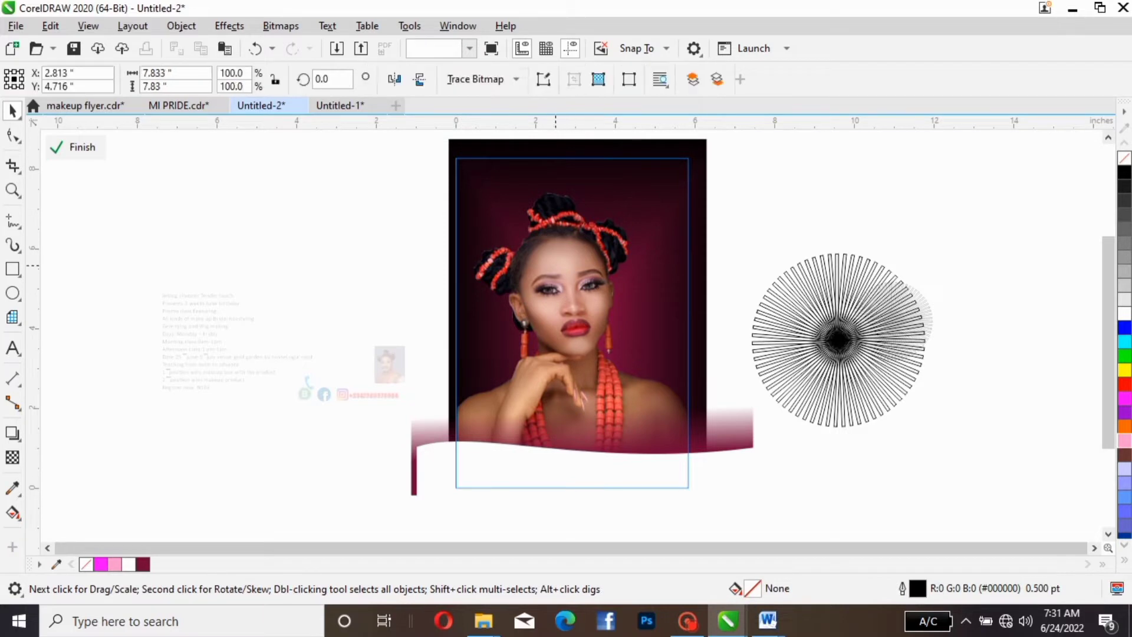
{"action": "left_click", "coordinate": [815, 343]}
{"action": "left_click", "coordinate": [693, 518]}
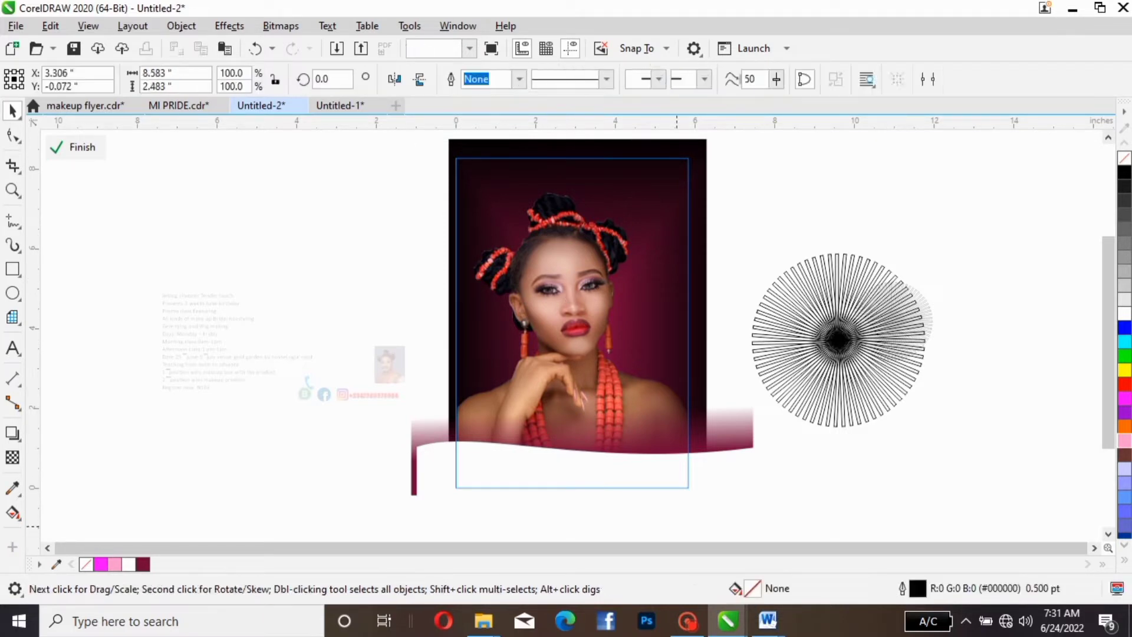
{"action": "key", "text": "ctrl+z"}
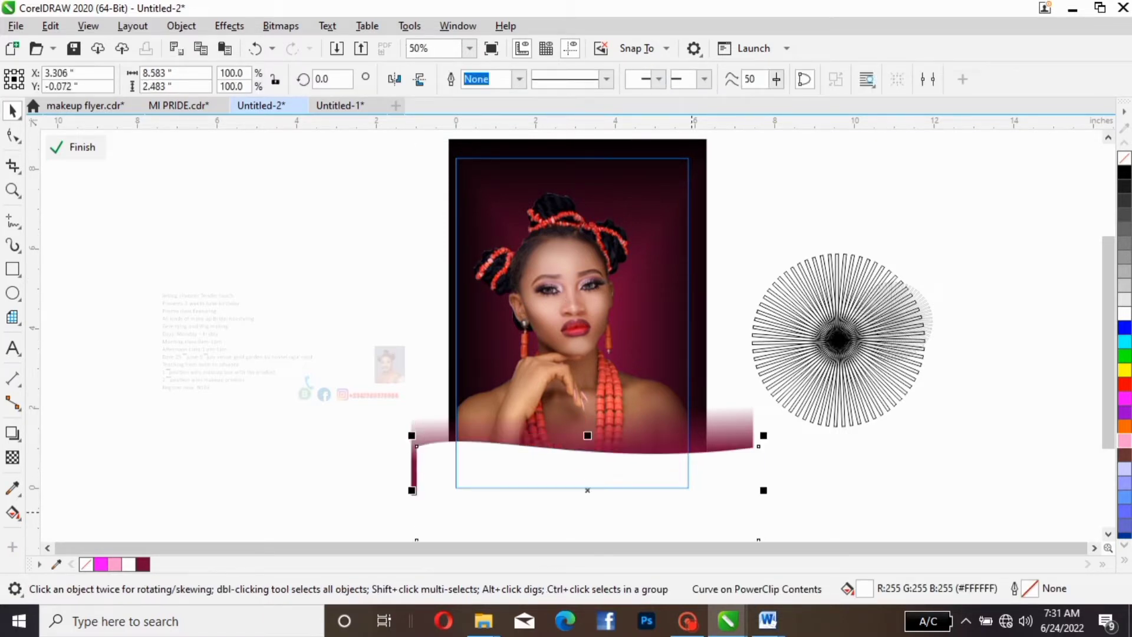
{"action": "left_click", "coordinate": [775, 260]}
{"action": "left_click", "coordinate": [553, 404]}
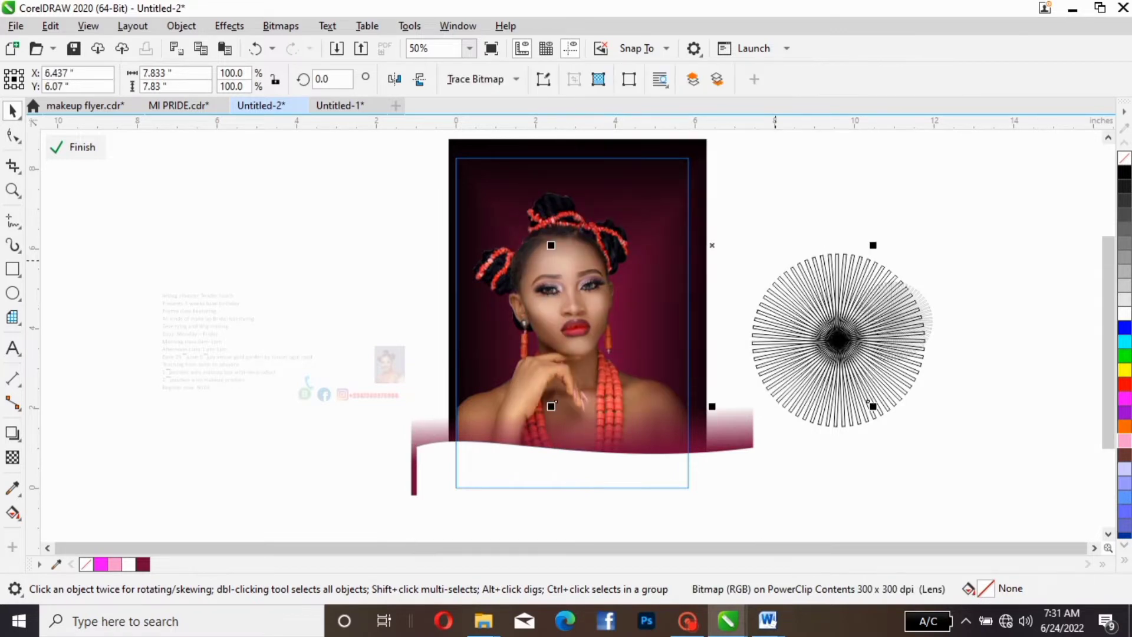
{"action": "left_click", "coordinate": [808, 297]}
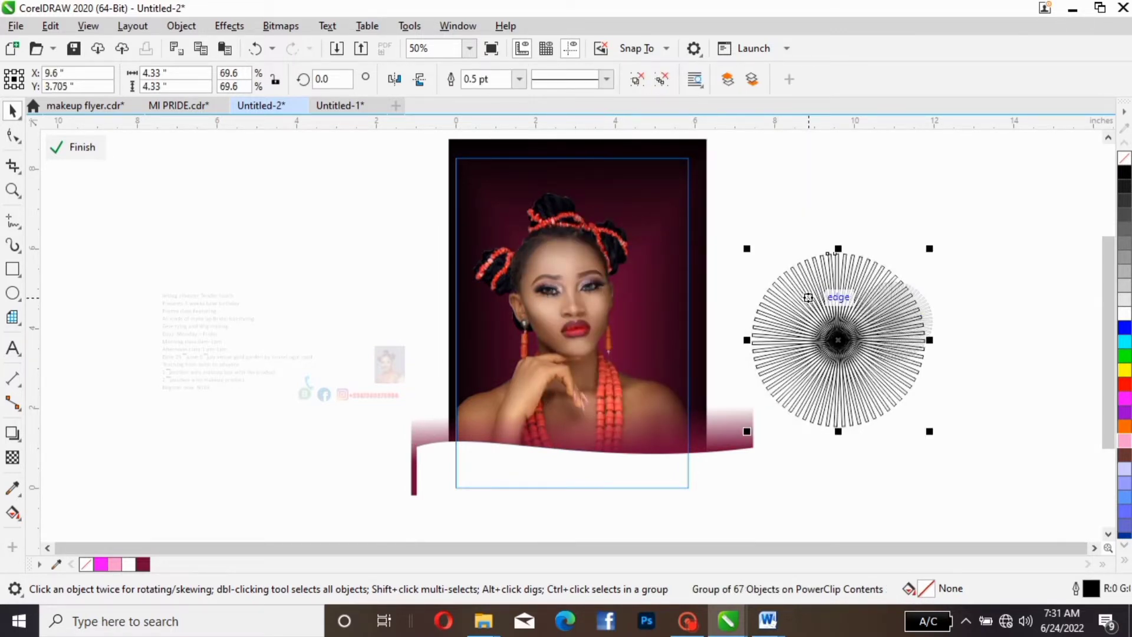
{"action": "key", "text": "ctrl+z"}
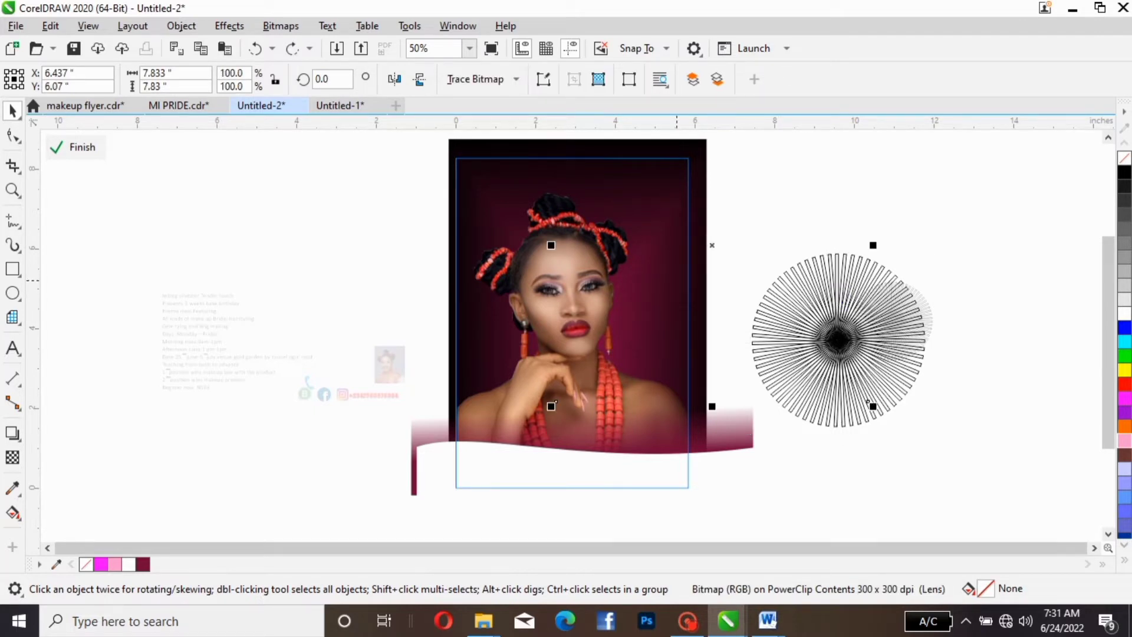
{"action": "key", "text": "ctrl+z"}
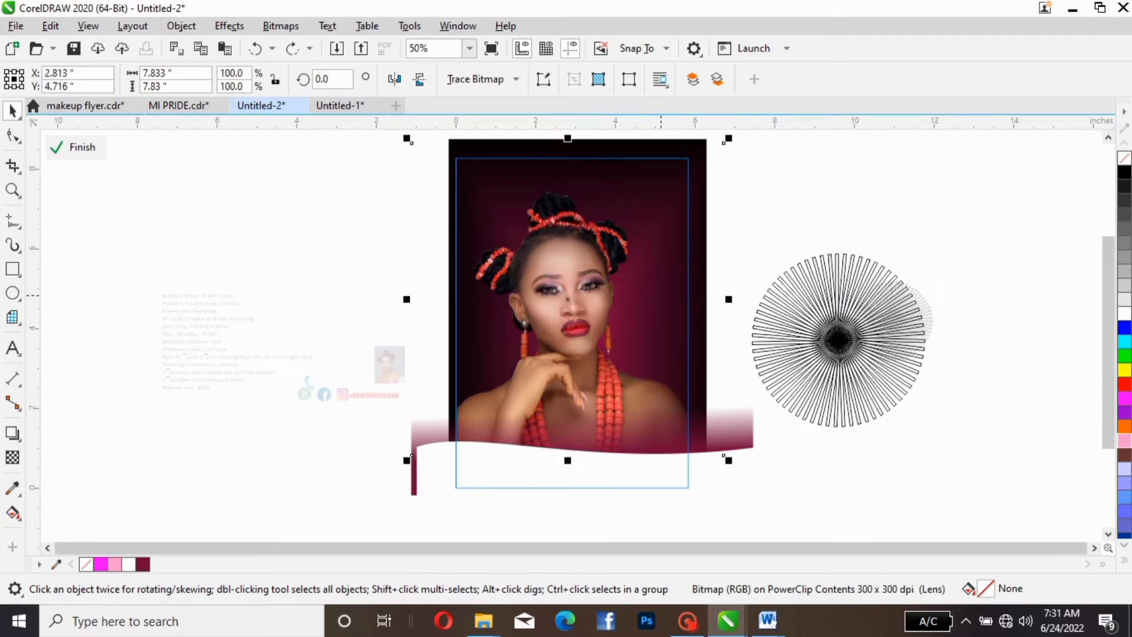
{"action": "left_click", "coordinate": [413, 455]}
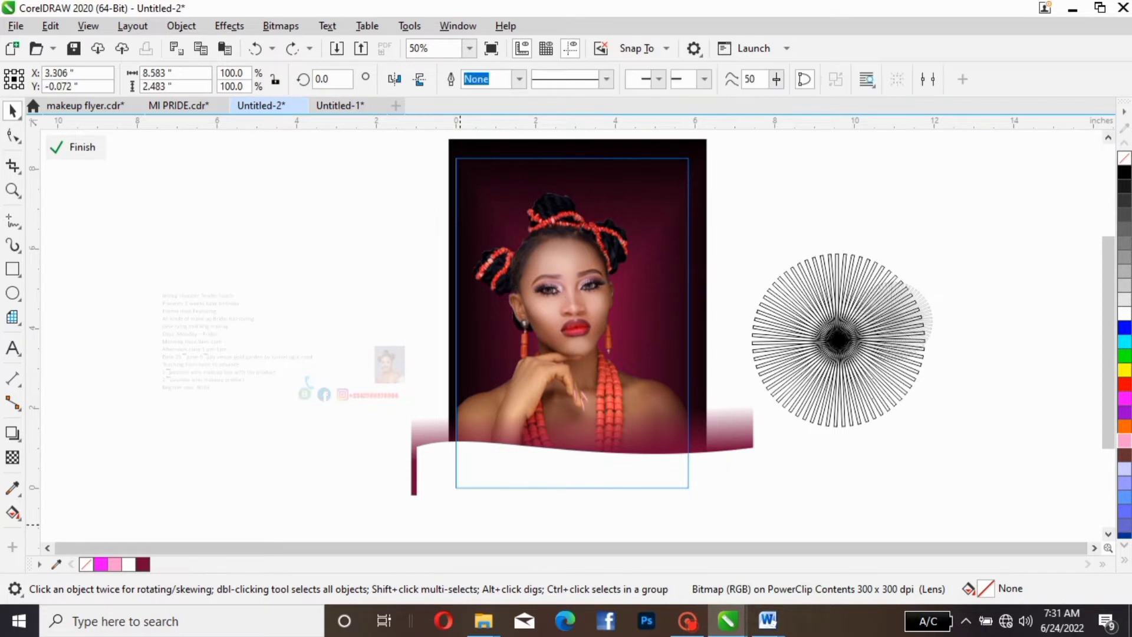
{"action": "mouse_move", "coordinate": [587, 466]}
{"action": "left_mouse_down"}
{"action": "mouse_move", "coordinate": [567, 301]}
{"action": "mouse_move", "coordinate": [587, 466]}
{"action": "left_mouse_up"}
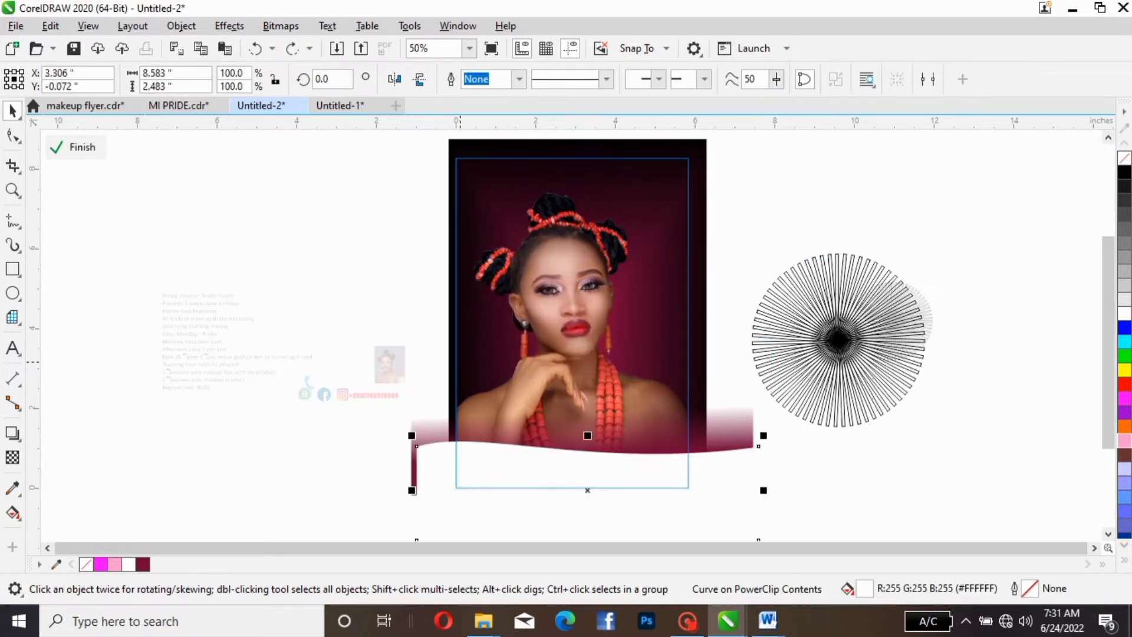
Step: Nudge the portrait photo slightly left and bring it in front of the wave
{"action": "scroll", "coordinate": [1108, 341], "scroll_direction": "down", "scroll_amount": 3}
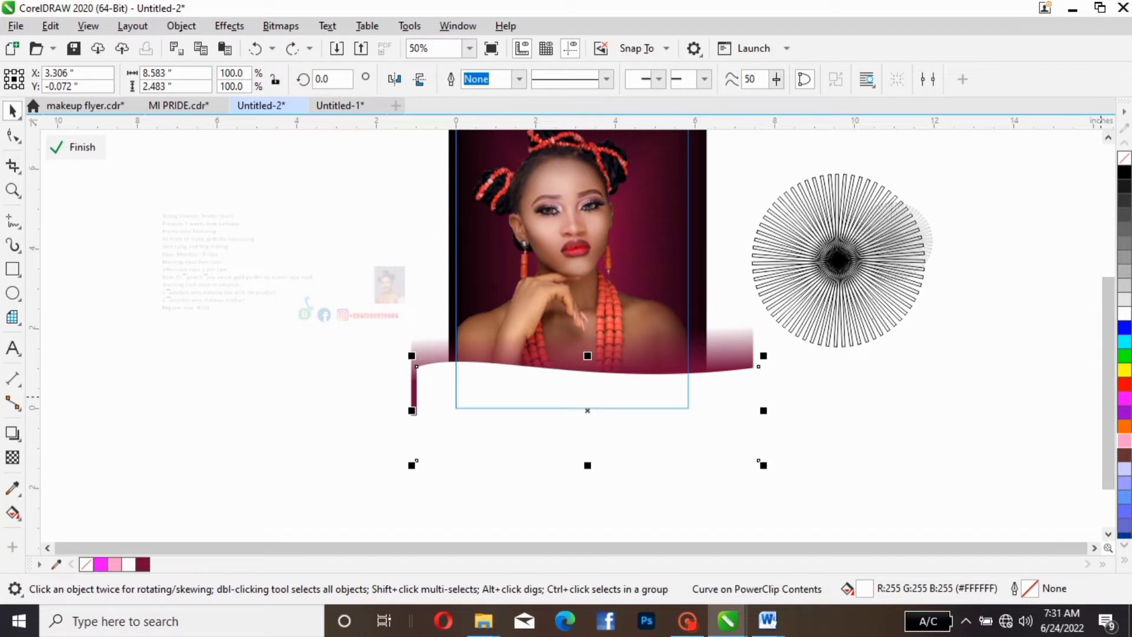
{"action": "scroll", "coordinate": [572, 309], "scroll_direction": "up", "scroll_amount": 1}
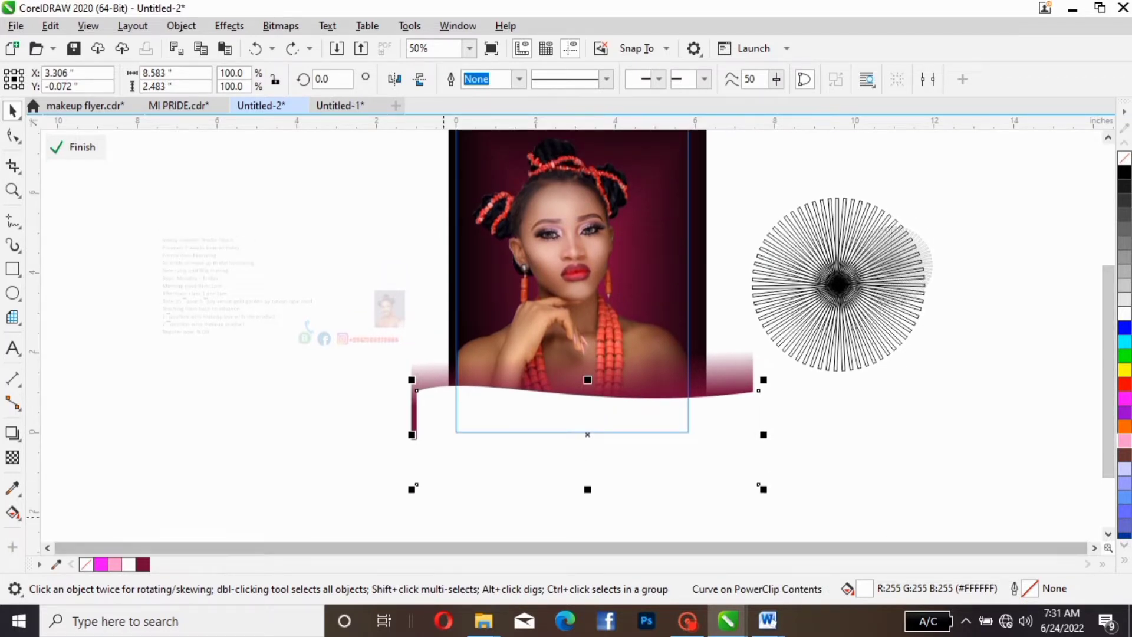
{"action": "mouse_move", "coordinate": [443, 512]}
{"action": "left_mouse_down"}
{"action": "mouse_move", "coordinate": [458, 442]}
{"action": "mouse_move", "coordinate": [525, 366]}
{"action": "mouse_move", "coordinate": [542, 303]}
{"action": "mouse_move", "coordinate": [697, 173]}
{"action": "left_mouse_up"}
{"action": "scroll", "coordinate": [543, 303], "scroll_direction": "up", "scroll_amount": 2}
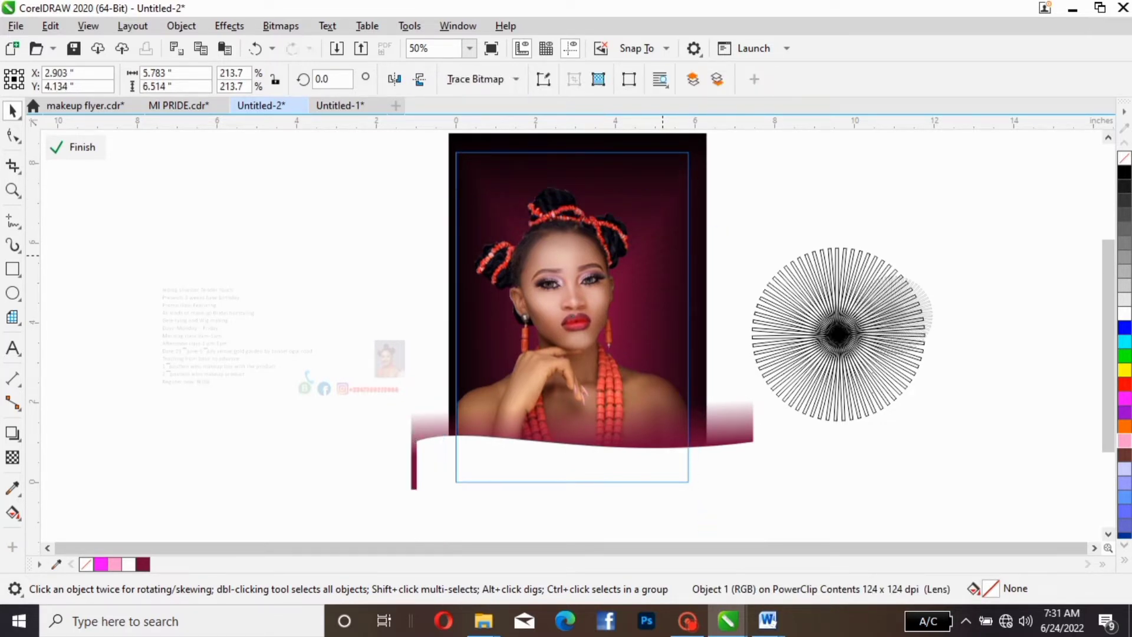
{"action": "key", "text": "Left"}
{"action": "key", "text": "Left"}
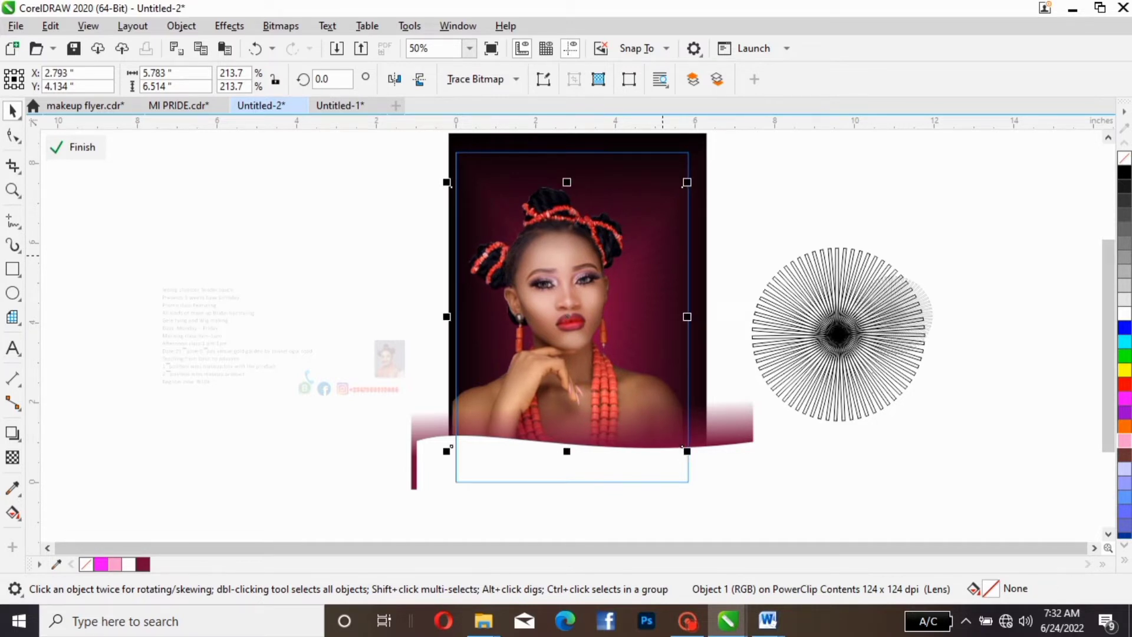
{"action": "key", "text": "shift+Page_Up"}
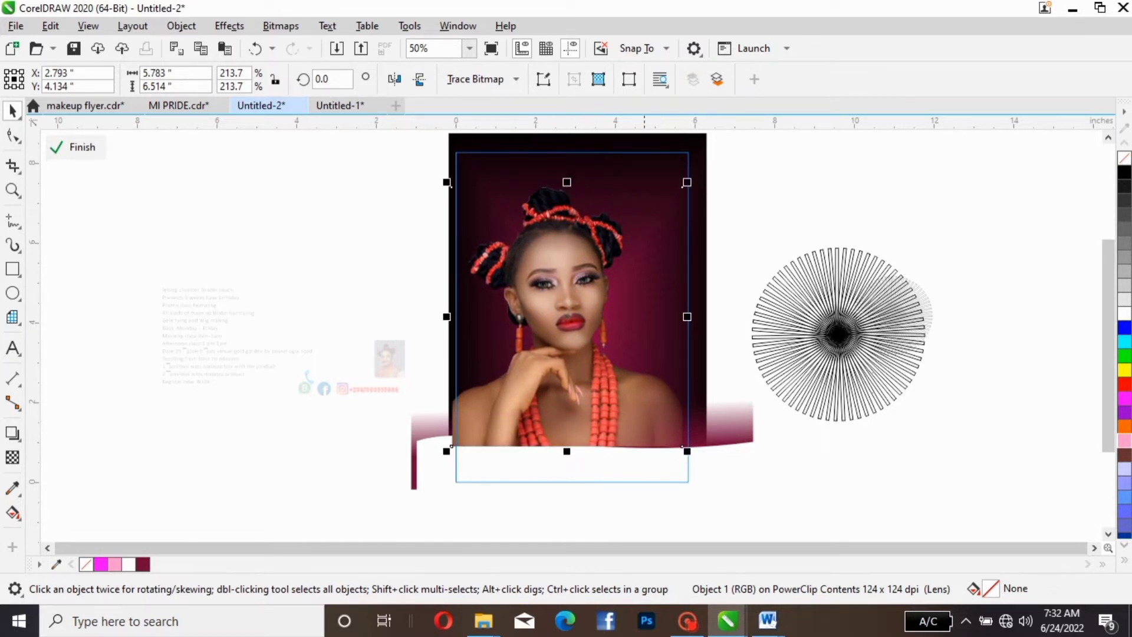
{"action": "key", "text": "Left"}
Step: Try bringing the maroon rectangle to the front, undo that, and reselect the portrait
{"action": "left_click", "coordinate": [729, 439]}
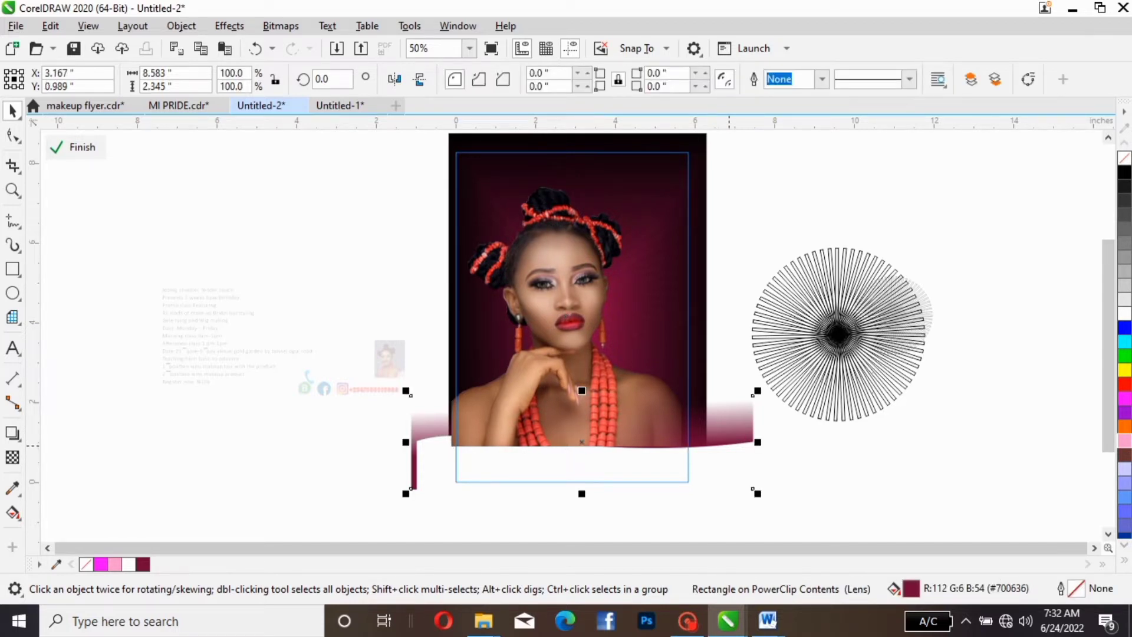
{"action": "key", "text": "Escape"}
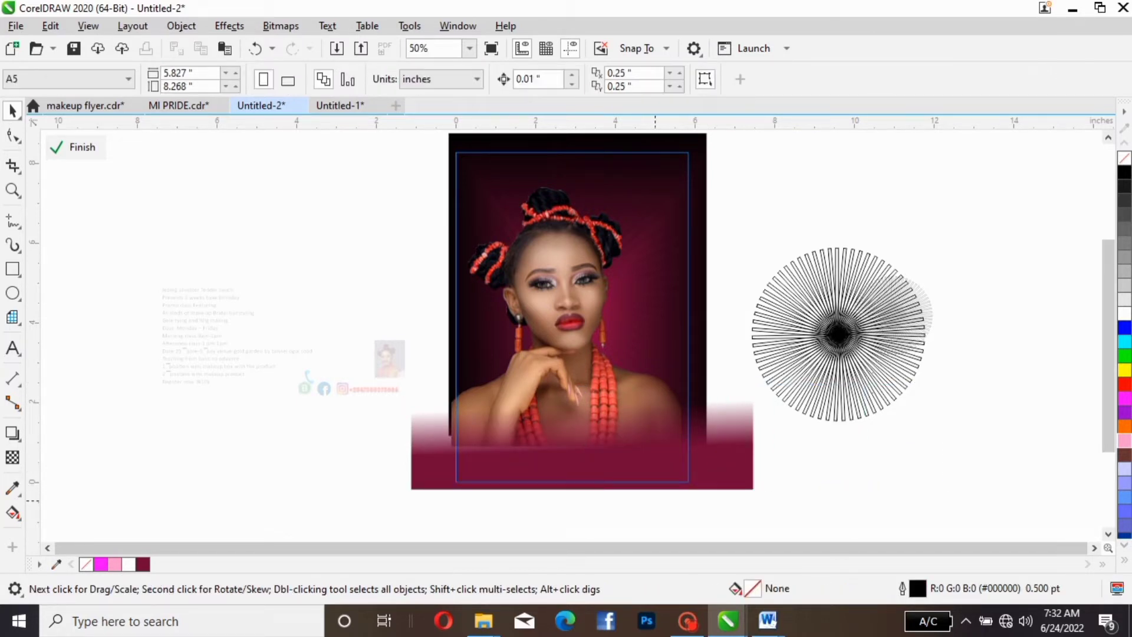
{"action": "left_click", "coordinate": [589, 466]}
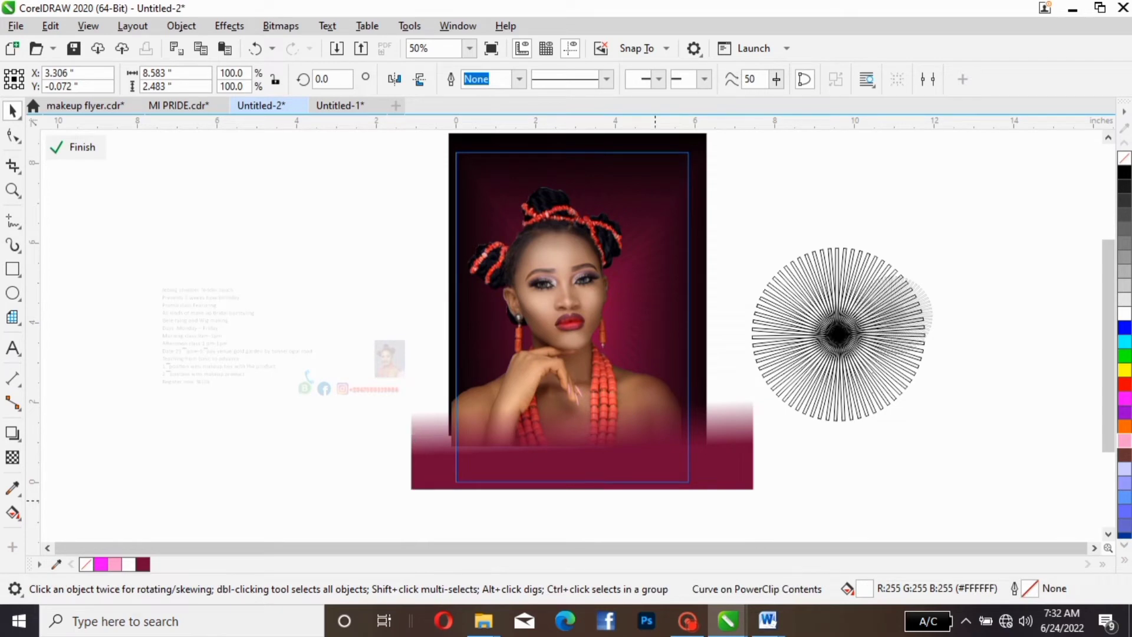
{"action": "key", "text": "Escape"}
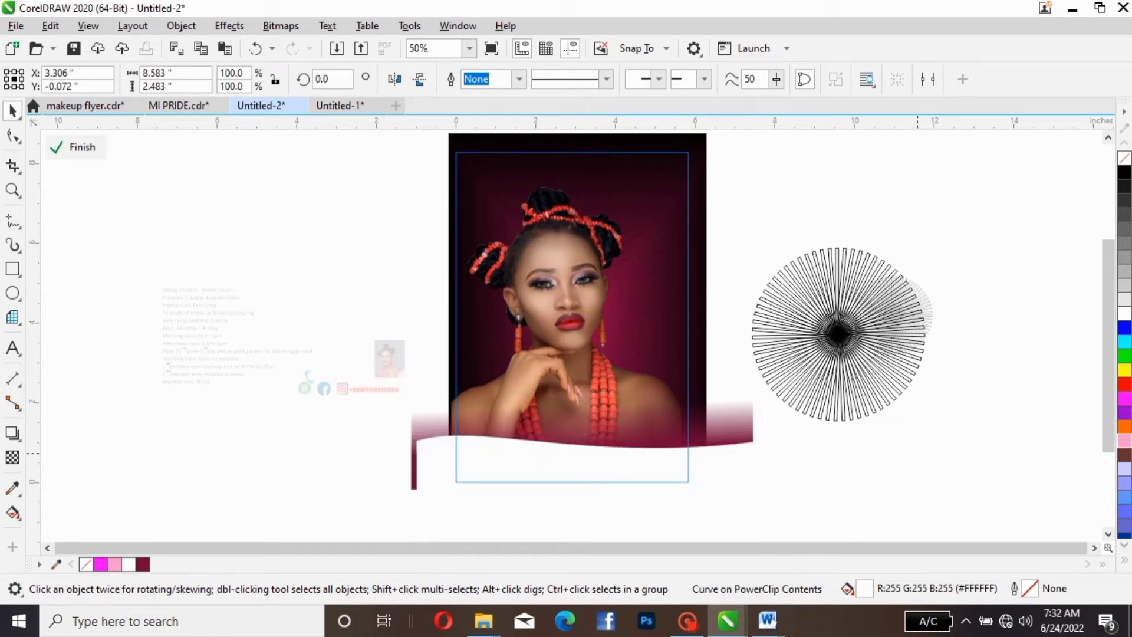
{"action": "left_click", "coordinate": [566, 317]}
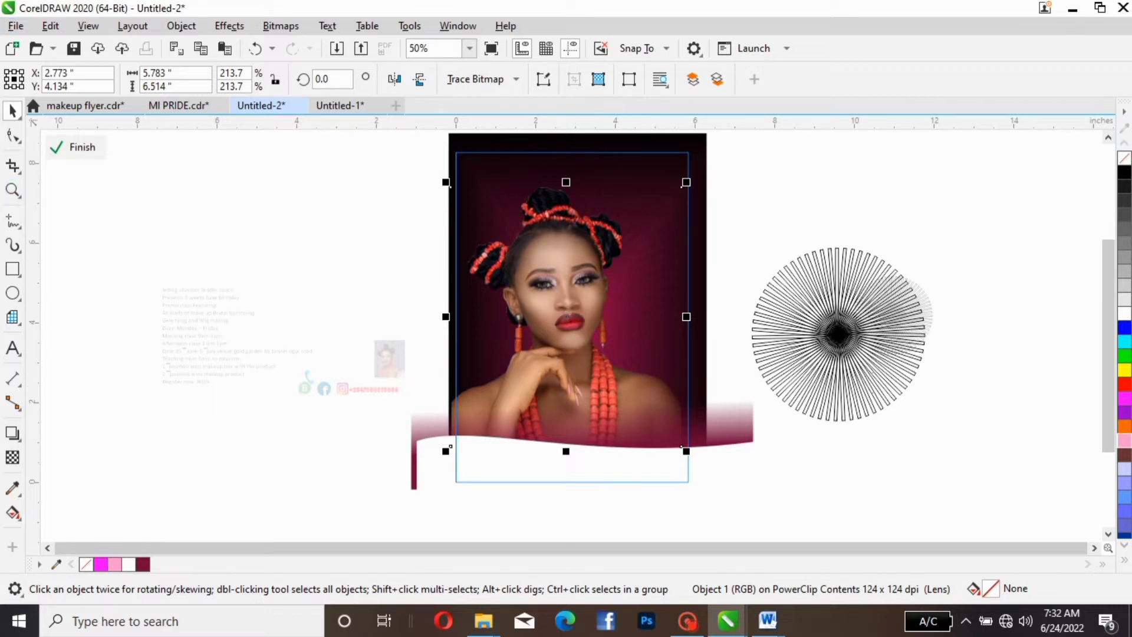
Step: Apply a linear fade transparency across the portrait
{"action": "left_click", "coordinate": [13, 457]}
{"action": "left_click_drag", "start_coordinate": [621, 378], "coordinate": [720, 420]}
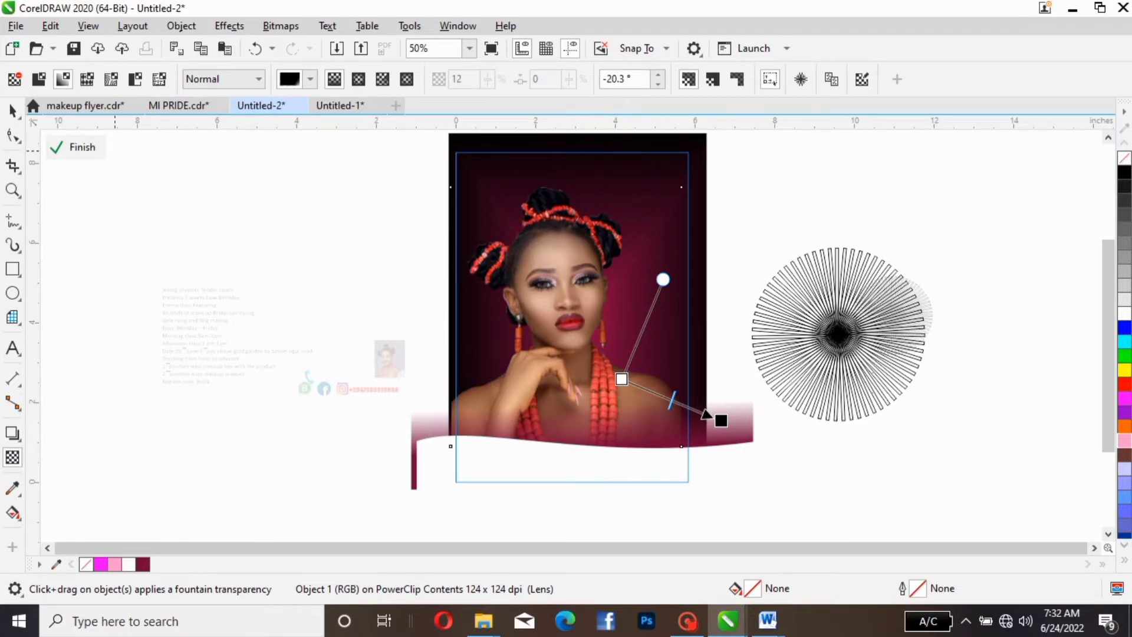
{"action": "left_click", "coordinate": [13, 110]}
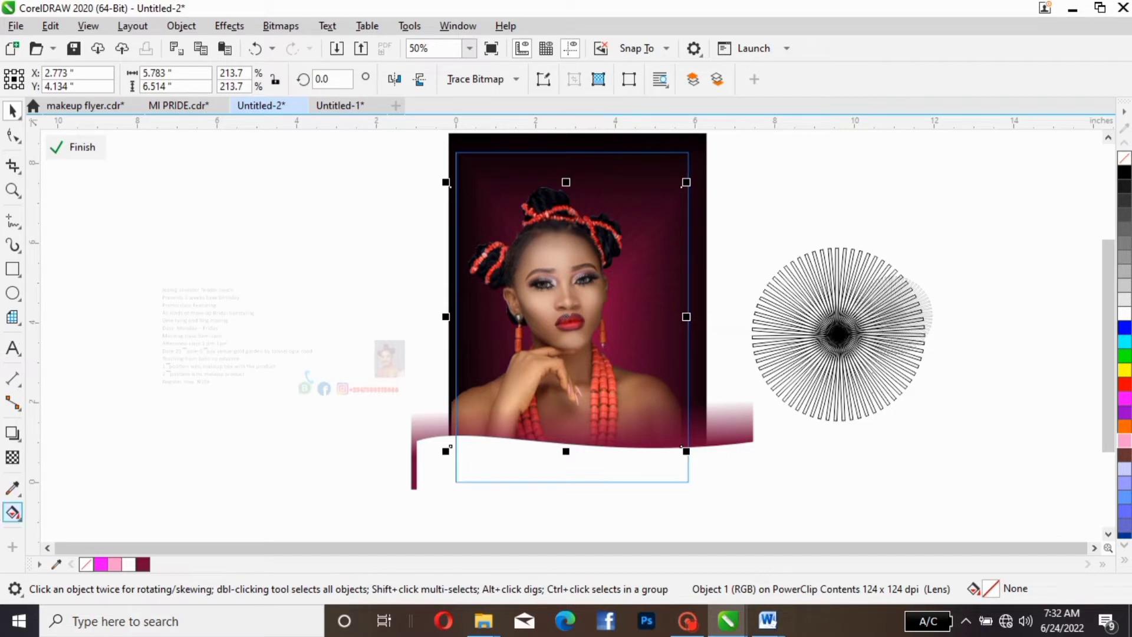
Step: Adjust the fade vector, moving its start lower and shortening it toward the lower right
{"action": "left_click", "coordinate": [13, 457]}
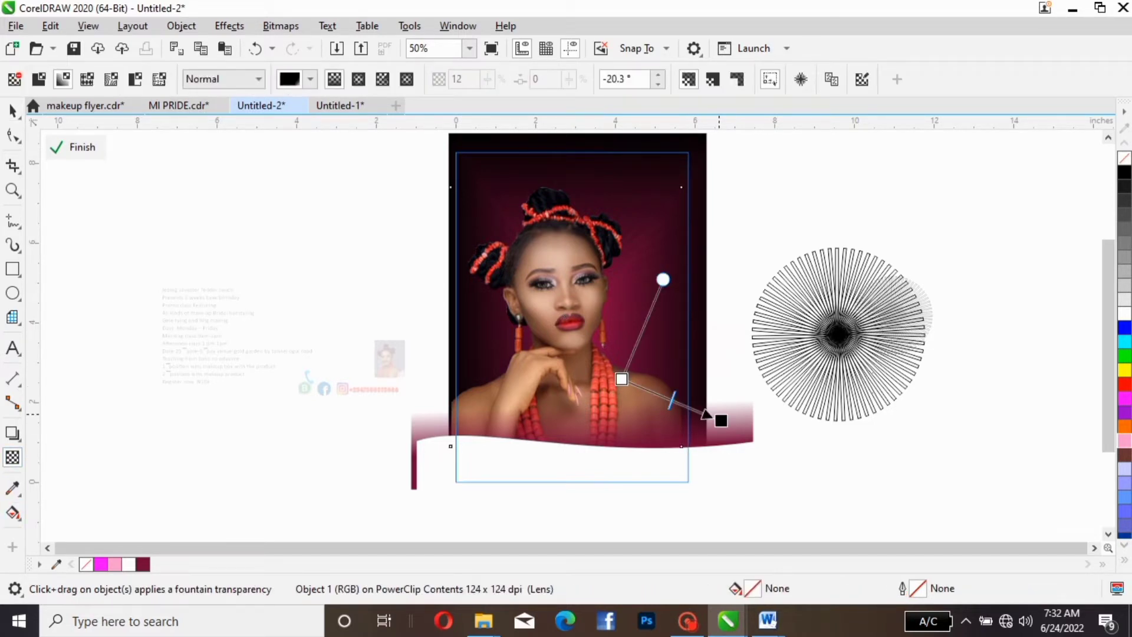
{"action": "left_click_drag", "start_coordinate": [705, 414], "coordinate": [696, 411]}
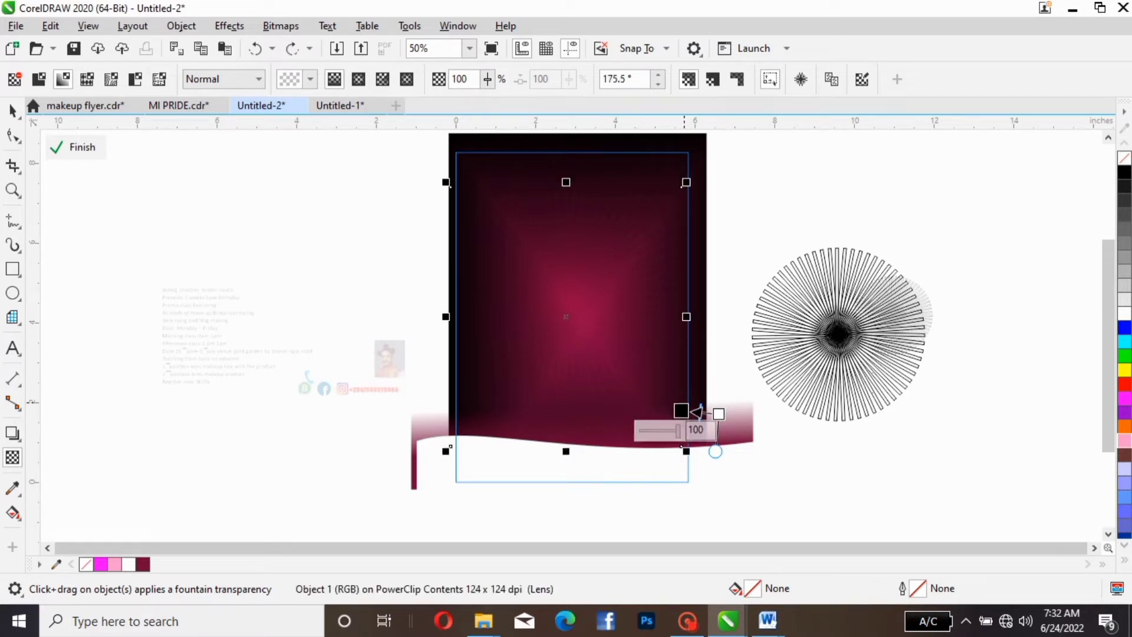
{"action": "key", "text": "ctrl+z"}
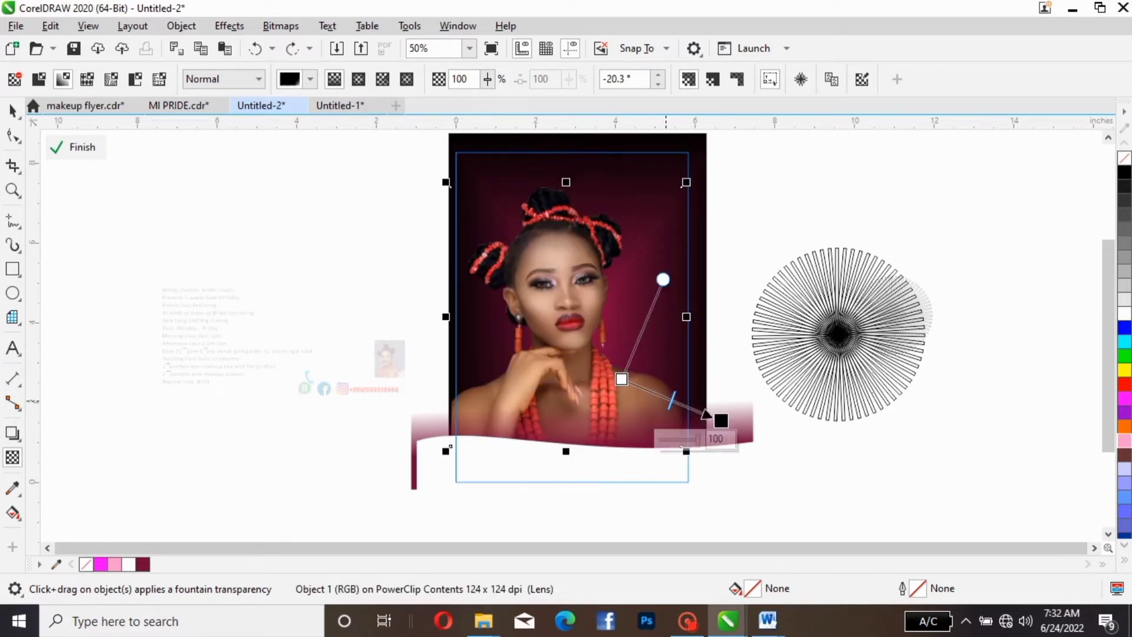
{"action": "left_click_drag", "start_coordinate": [621, 378], "coordinate": [589, 403]}
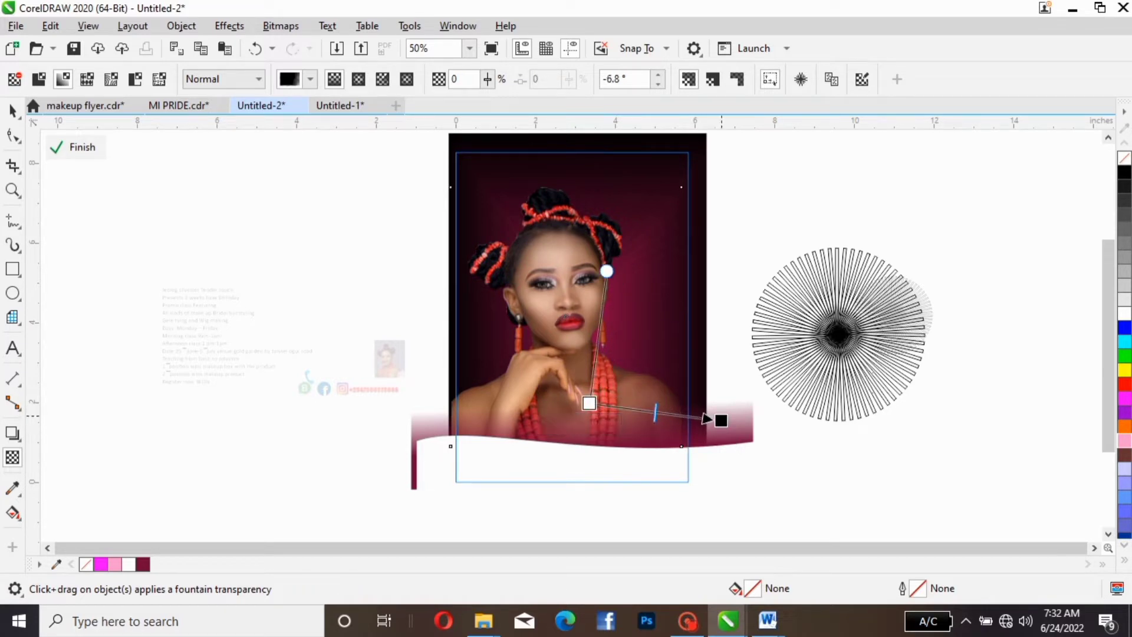
{"action": "left_click_drag", "start_coordinate": [720, 420], "coordinate": [688, 421]}
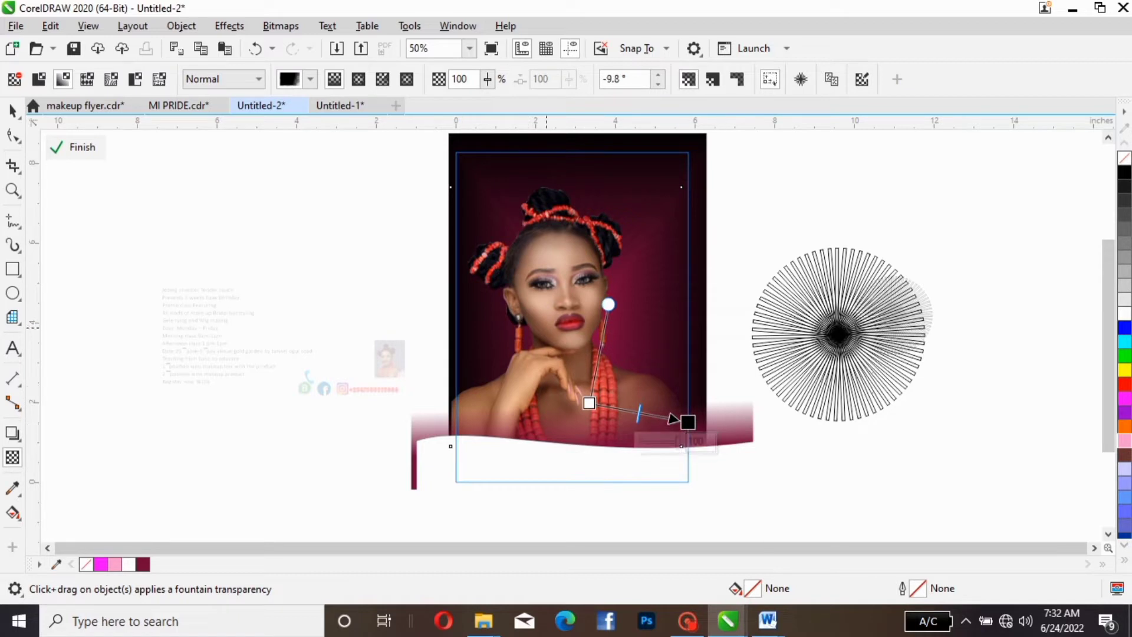
{"action": "left_click", "coordinate": [12, 110]}
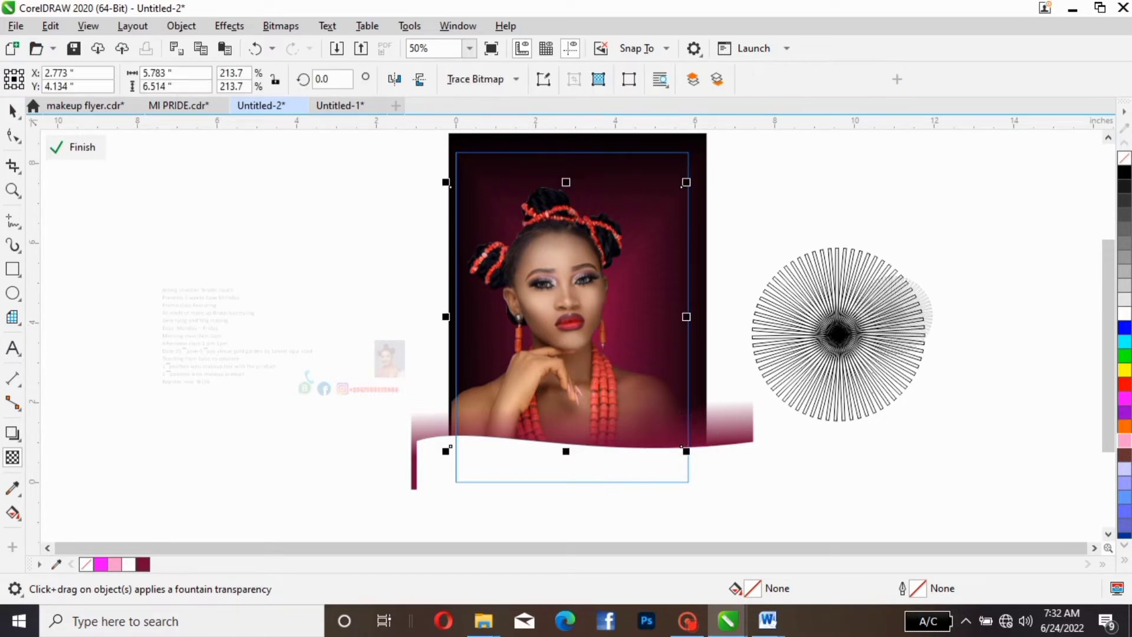
Step: Nudge the white wave curve slightly upward
{"action": "key", "text": "Escape"}
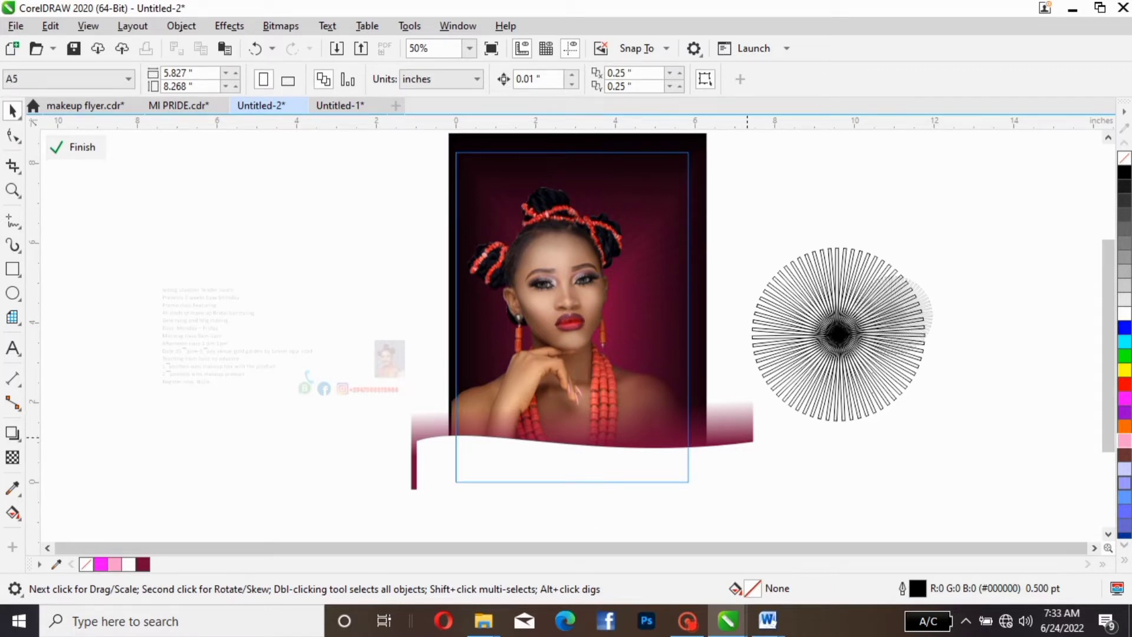
{"action": "left_click", "coordinate": [724, 479]}
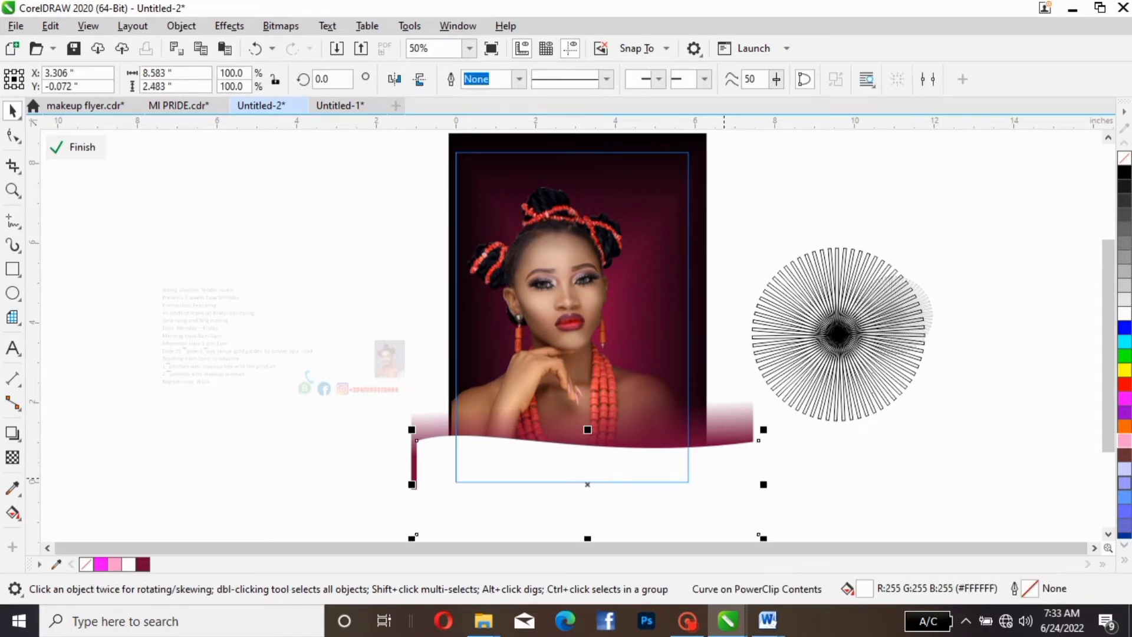
{"action": "left_click_drag", "start_coordinate": [724, 480], "coordinate": [724, 478]}
{"action": "key", "text": "Up"}
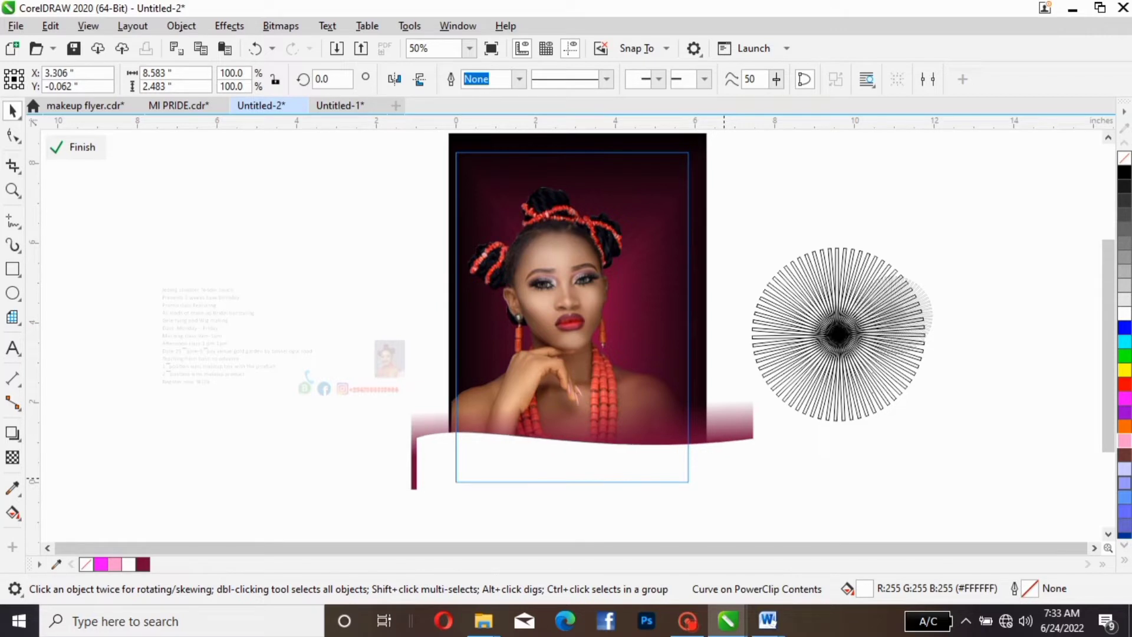
{"action": "key", "text": "Escape"}
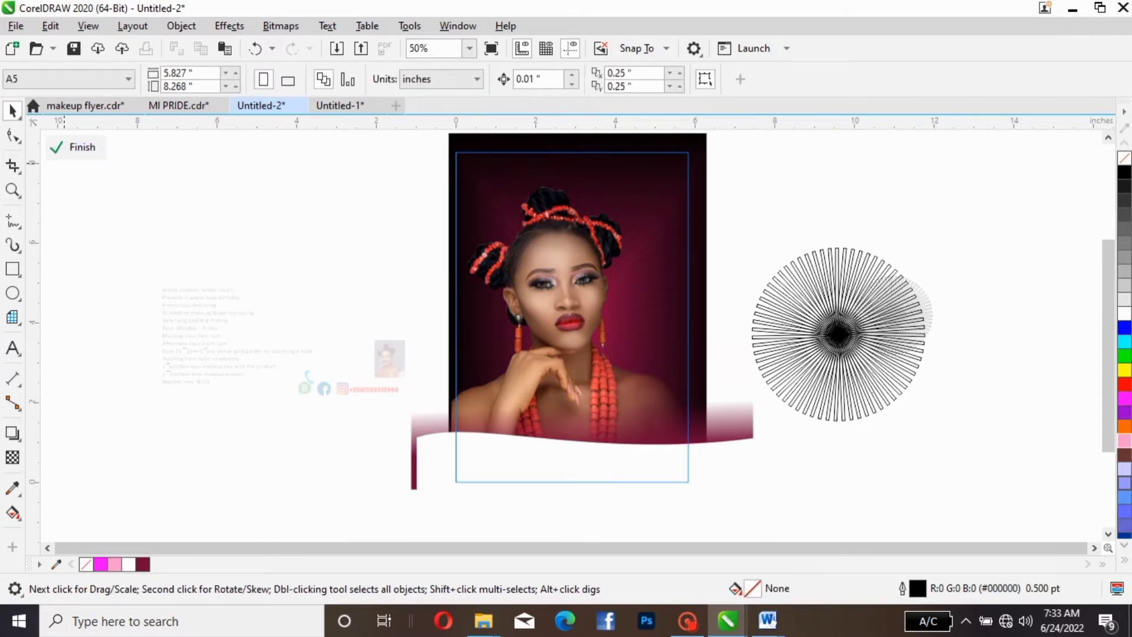
Step: Finish the PowerClip edit to check the flyer, then reopen its clipped contents
{"action": "left_click", "coordinate": [57, 146]}
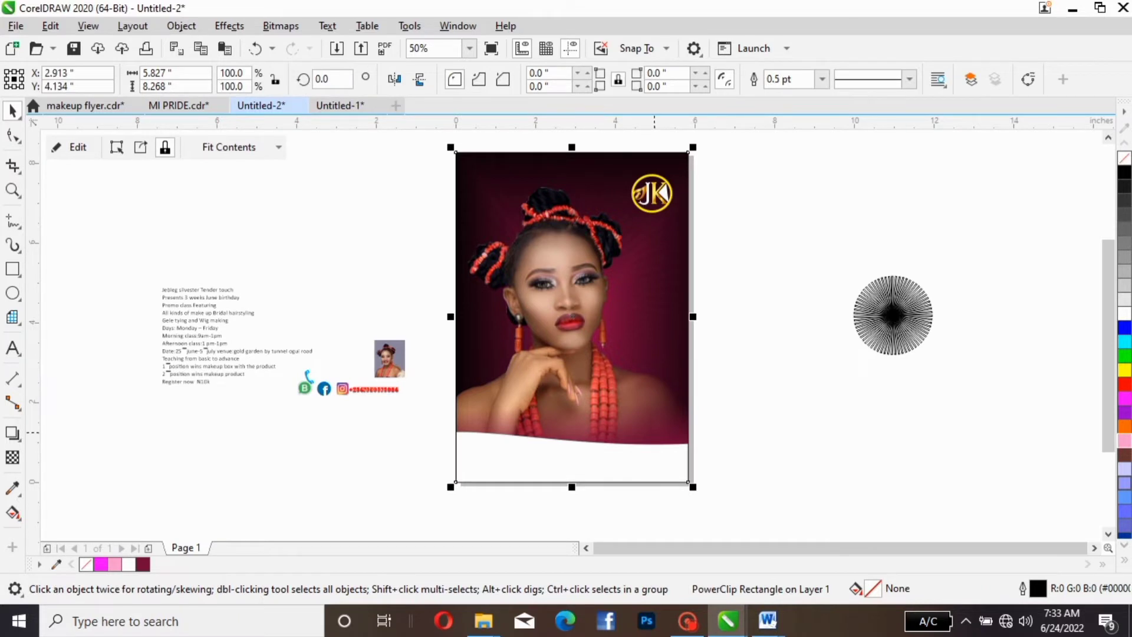
{"action": "left_click", "coordinate": [581, 435]}
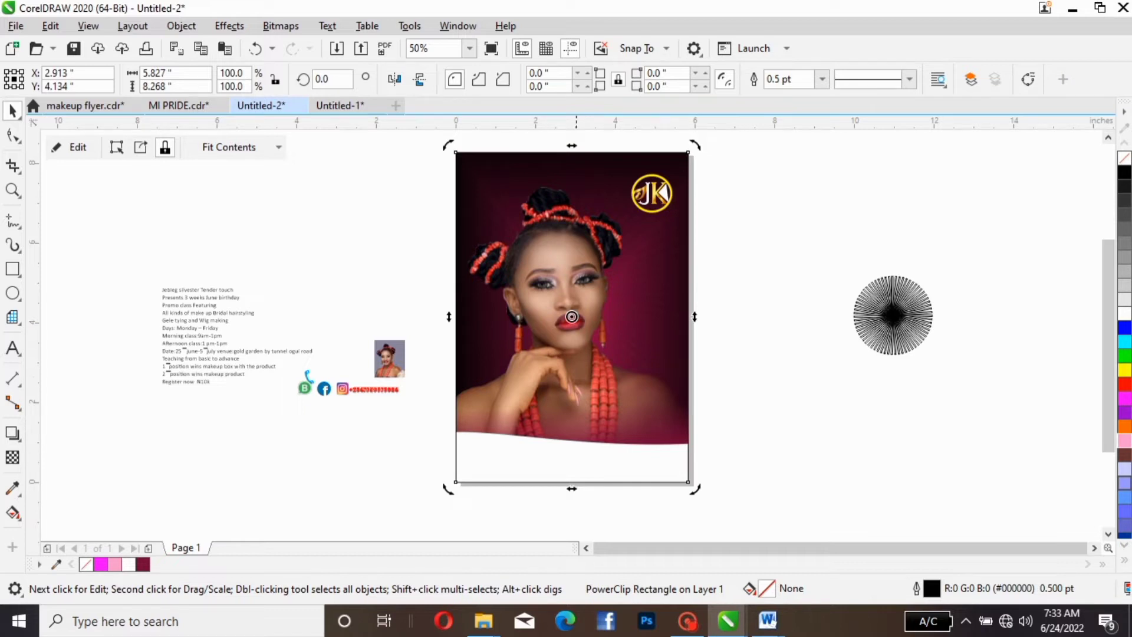
{"action": "left_click", "coordinate": [527, 331]}
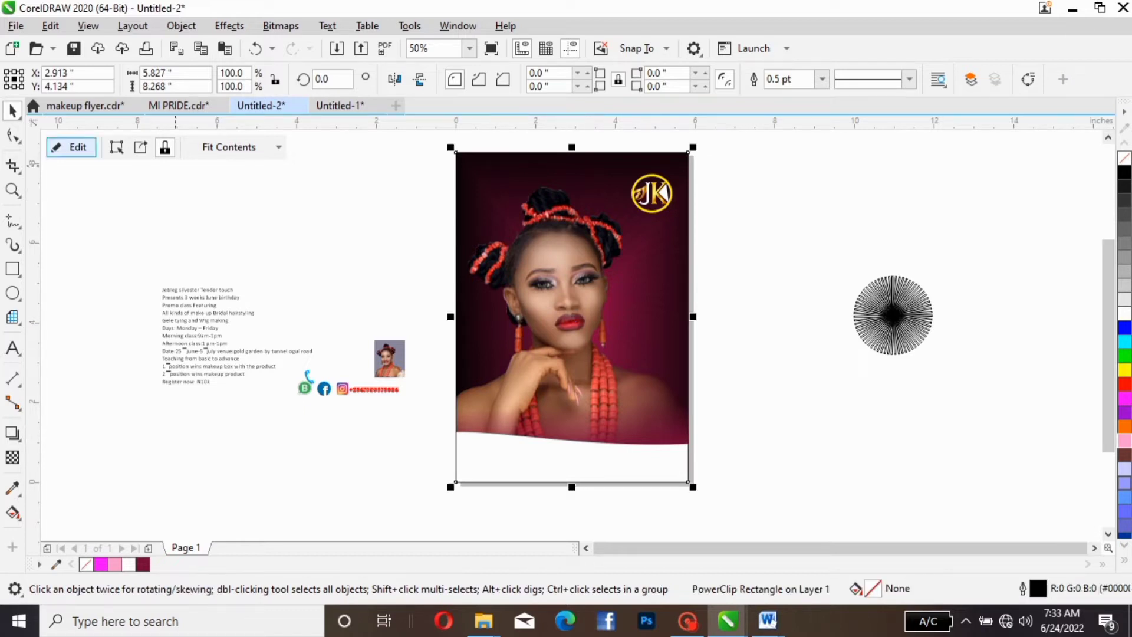
{"action": "left_click", "coordinate": [71, 147]}
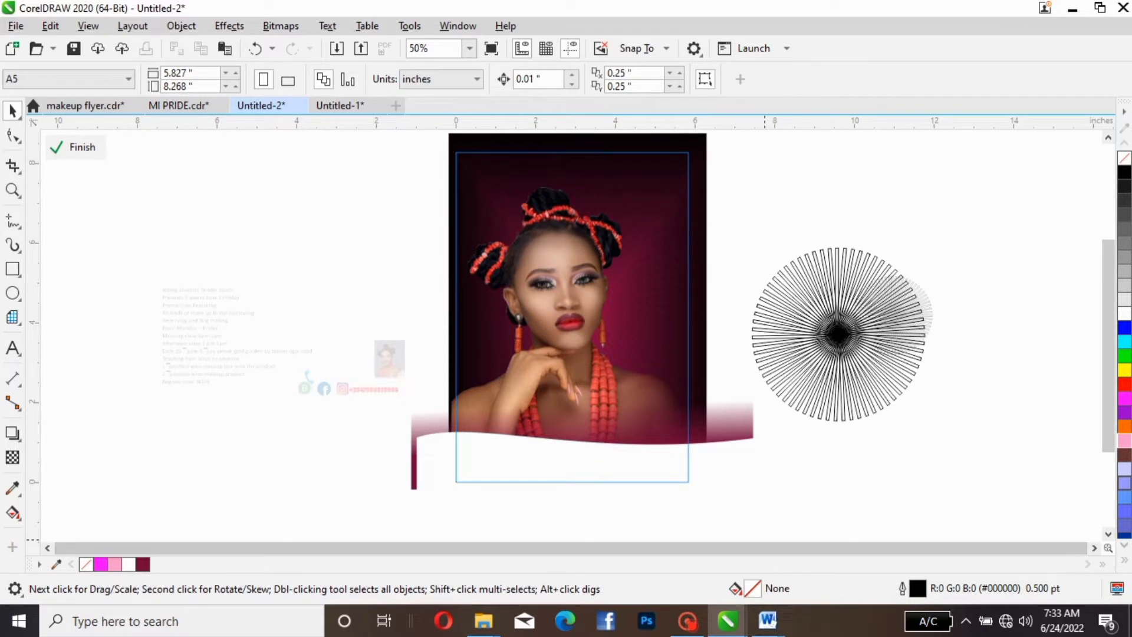
Step: Reshape the wave's nodes, lifting the middle and bending the right part down
{"action": "left_click", "coordinate": [596, 450]}
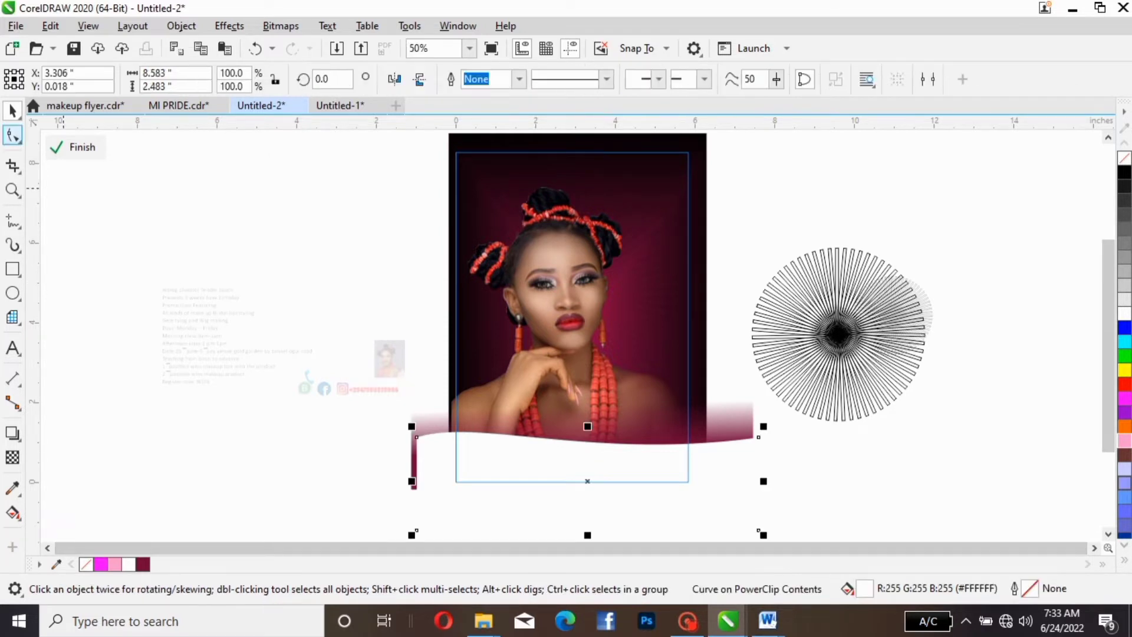
{"action": "left_click", "coordinate": [12, 135]}
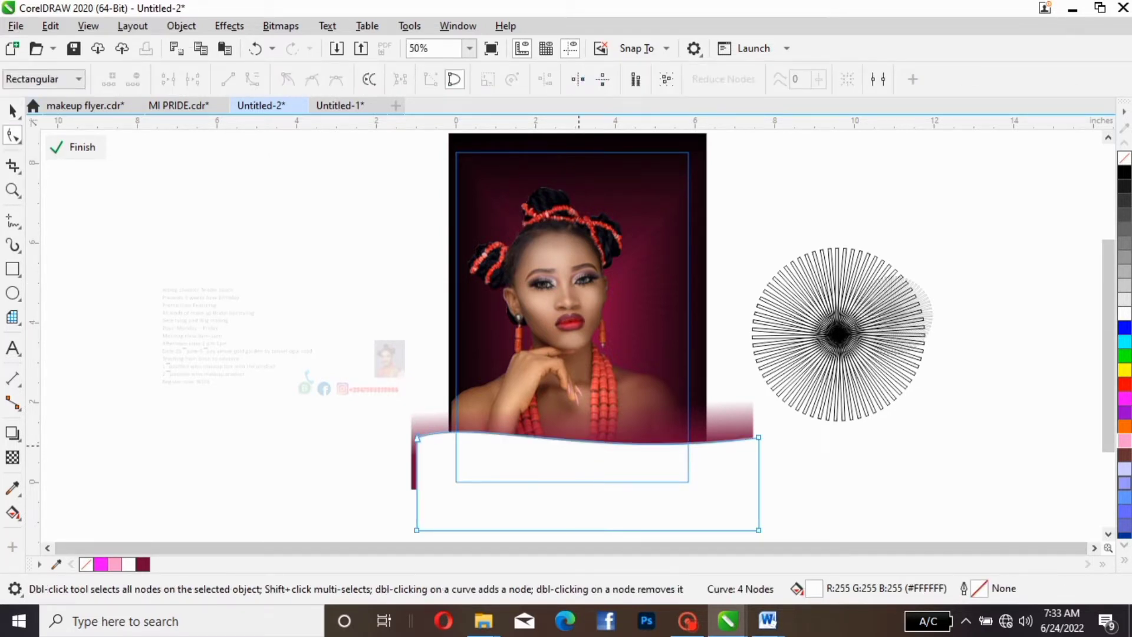
{"action": "left_click", "coordinate": [575, 440]}
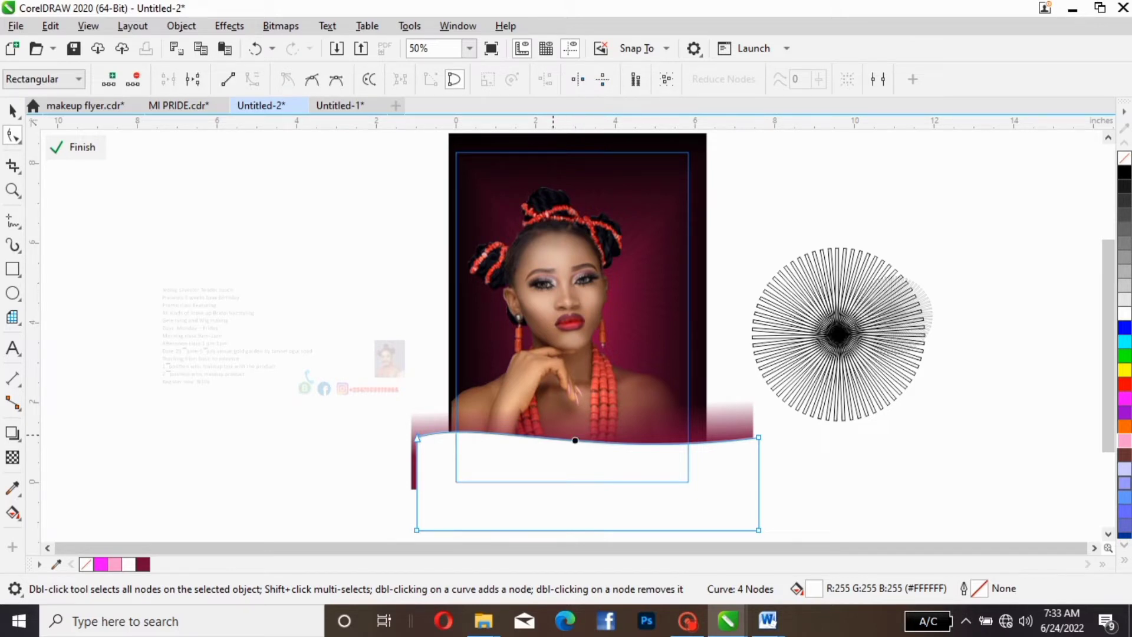
{"action": "left_click_drag", "start_coordinate": [574, 441], "coordinate": [553, 428]}
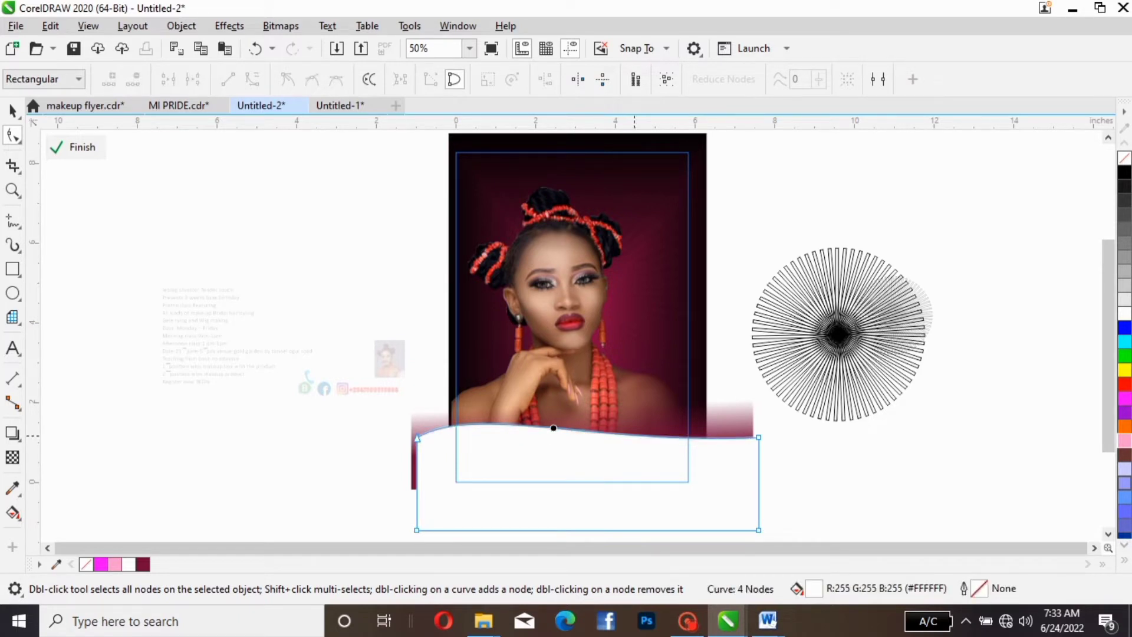
{"action": "left_click_drag", "start_coordinate": [633, 434], "coordinate": [631, 448]}
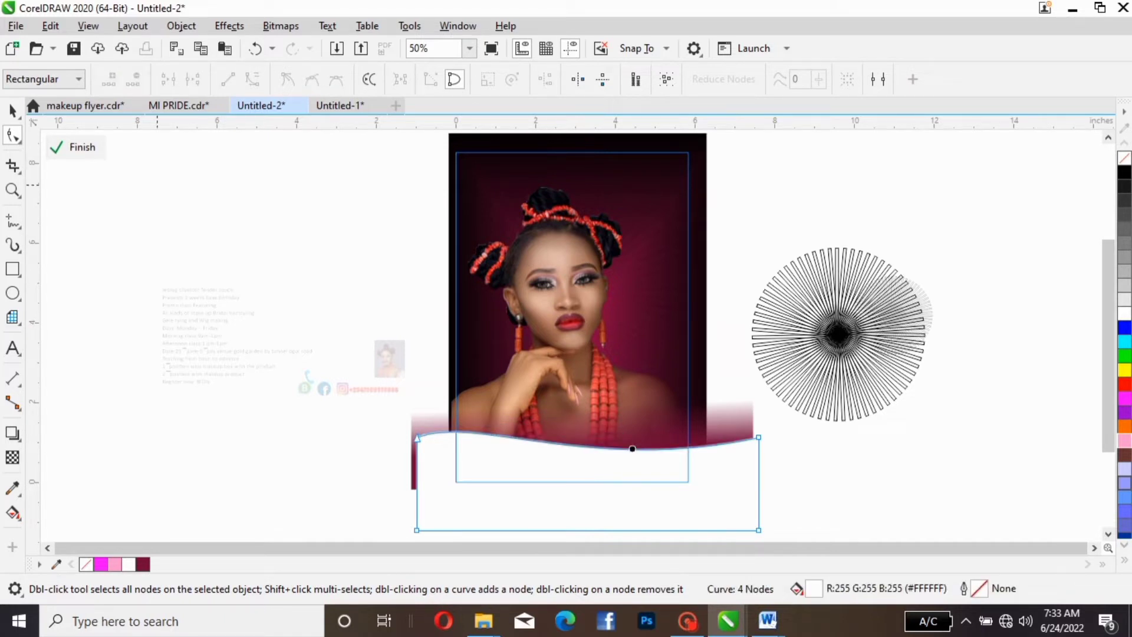
Step: Narrow the wave to about 90%, shift it right and slightly up, and finish editing
{"action": "left_click", "coordinate": [11, 110]}
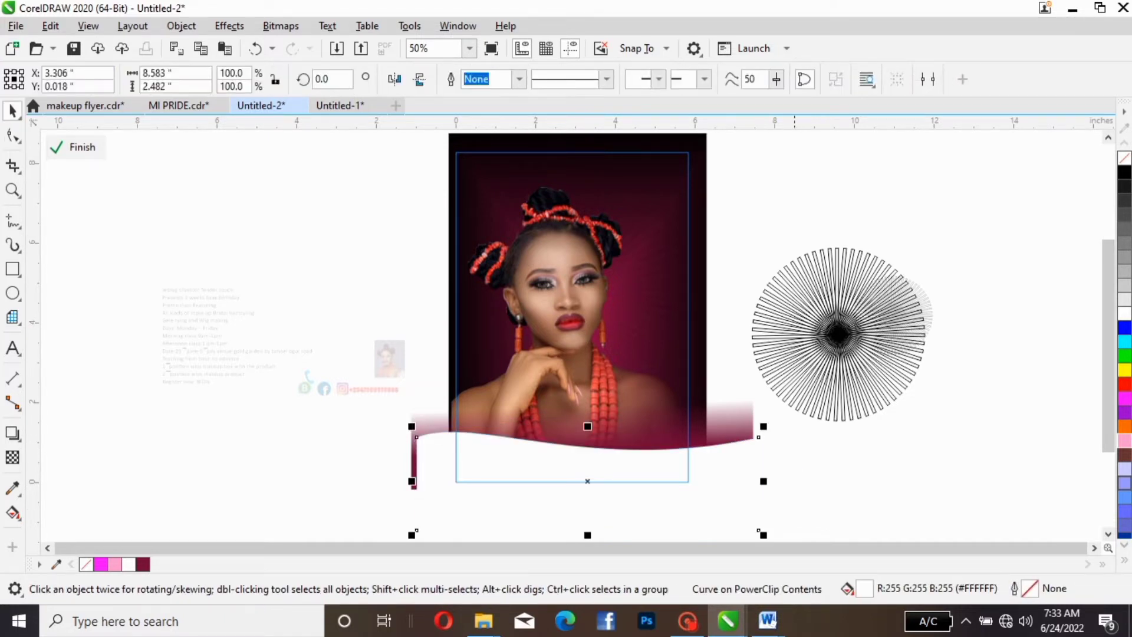
{"action": "left_click_drag", "start_coordinate": [763, 481], "coordinate": [729, 481]}
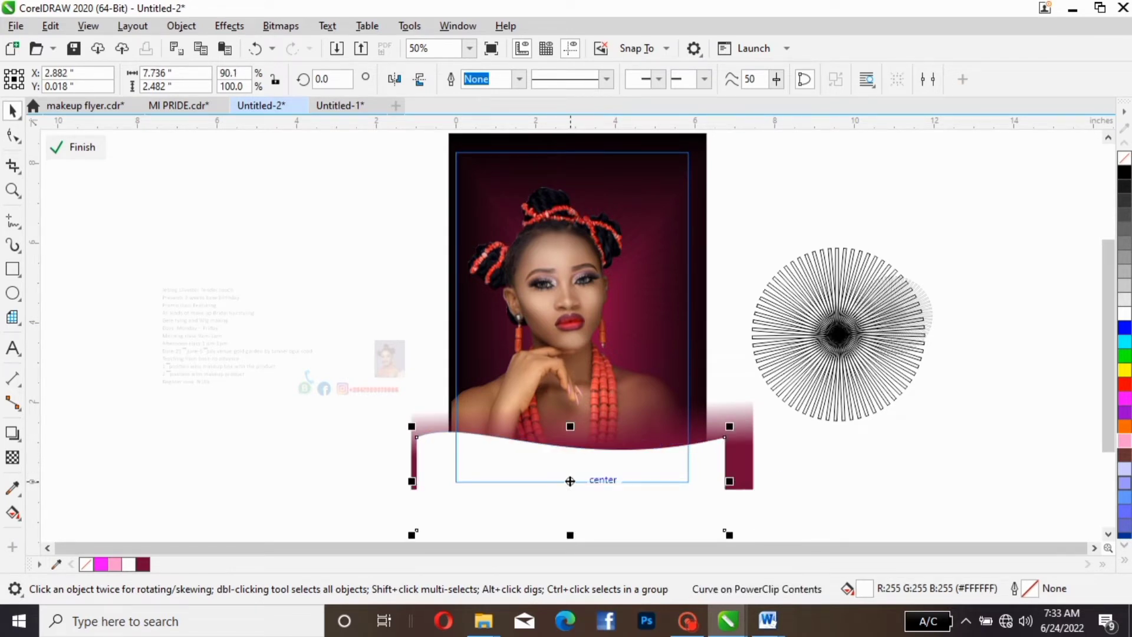
{"action": "left_click_drag", "start_coordinate": [570, 481], "coordinate": [589, 482]}
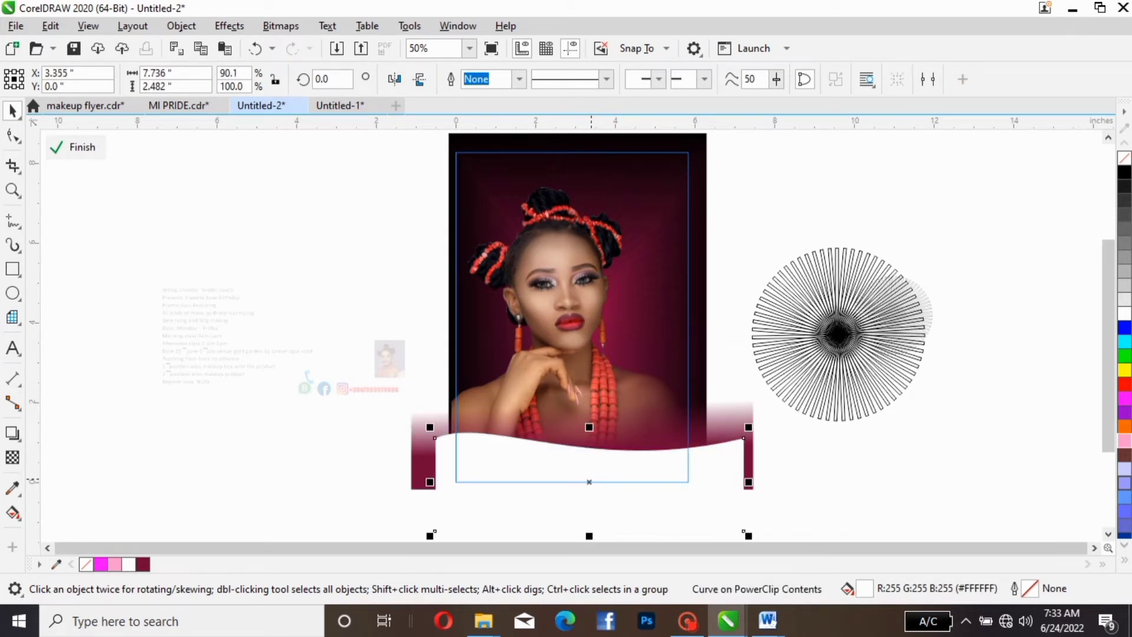
{"action": "left_click_drag", "start_coordinate": [682, 472], "coordinate": [629, 465]}
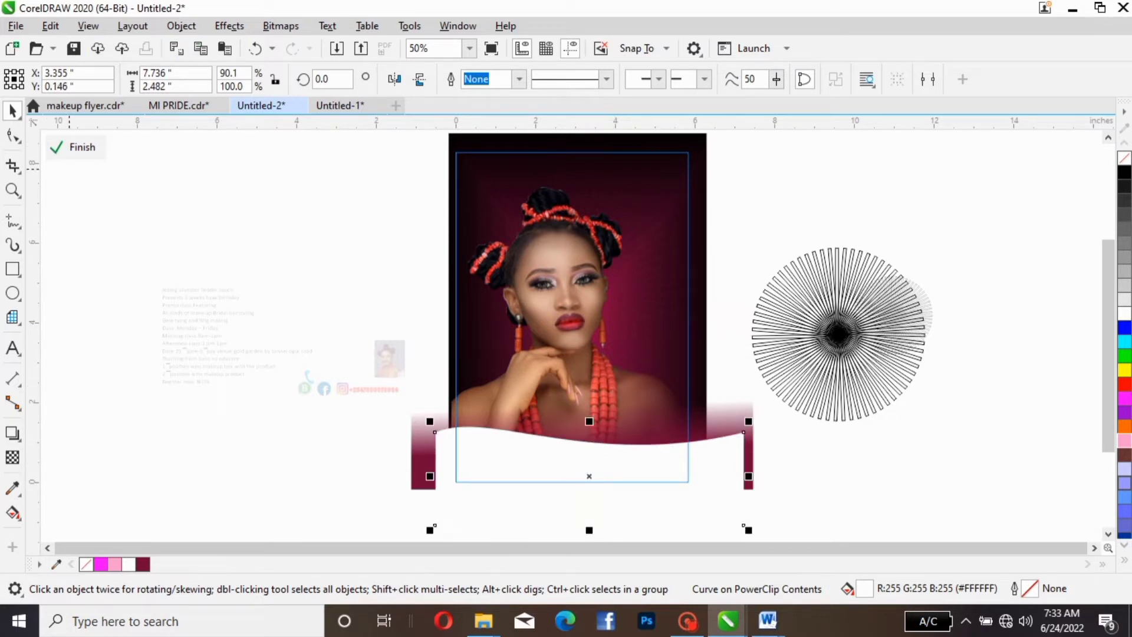
{"action": "left_click", "coordinate": [76, 146]}
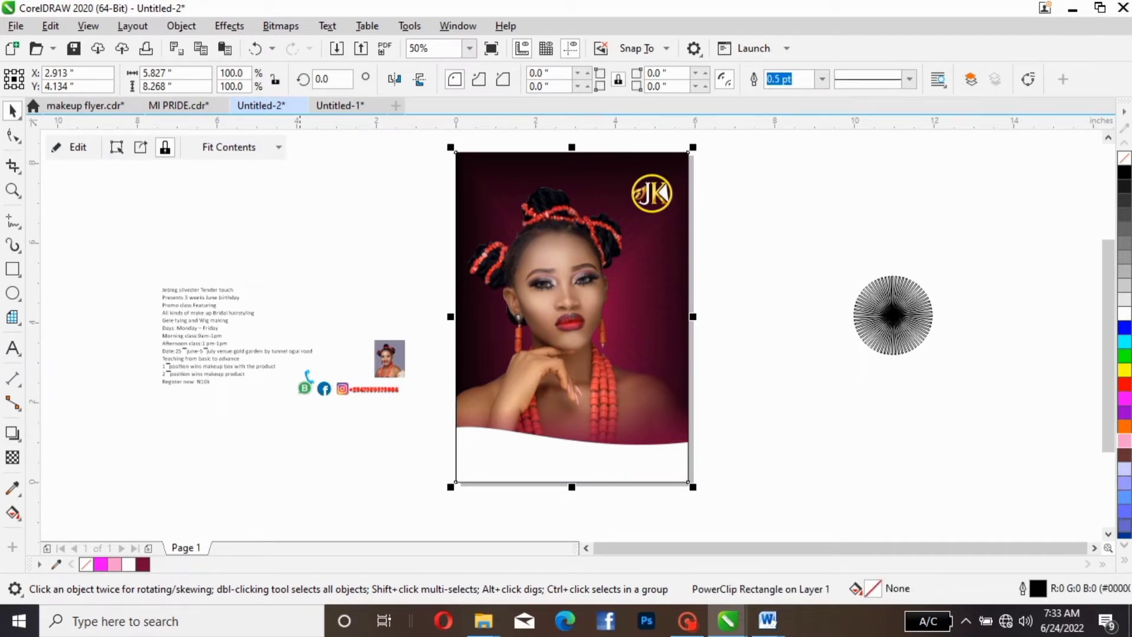
Step: Fill the starburst red with no outline and move it down and left
{"action": "left_click", "coordinate": [391, 354]}
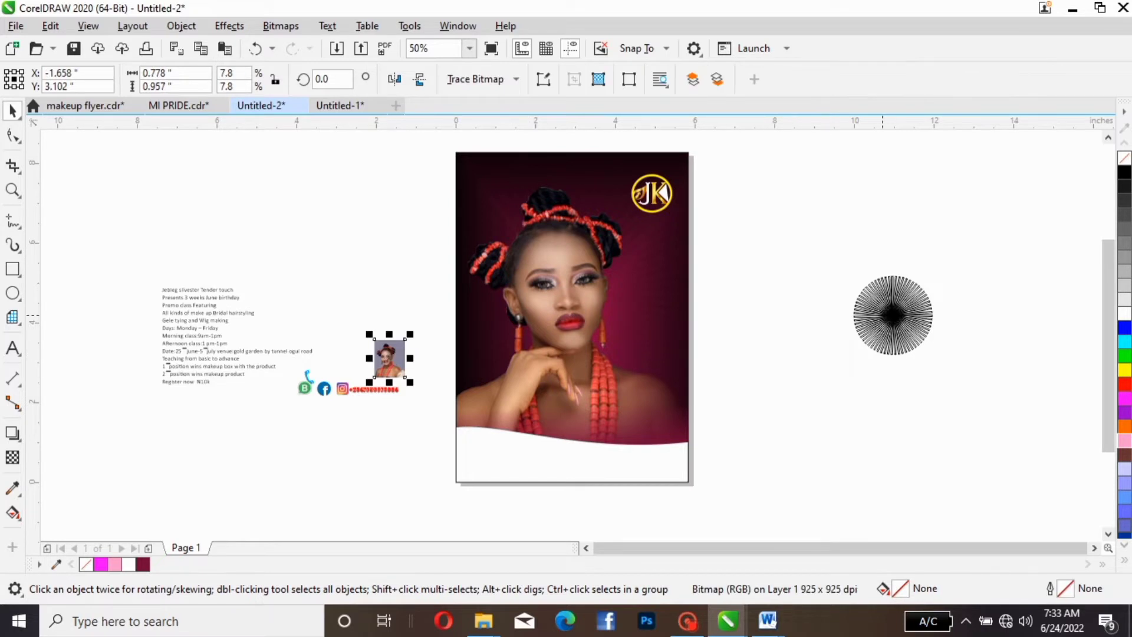
{"action": "left_click", "coordinate": [882, 316]}
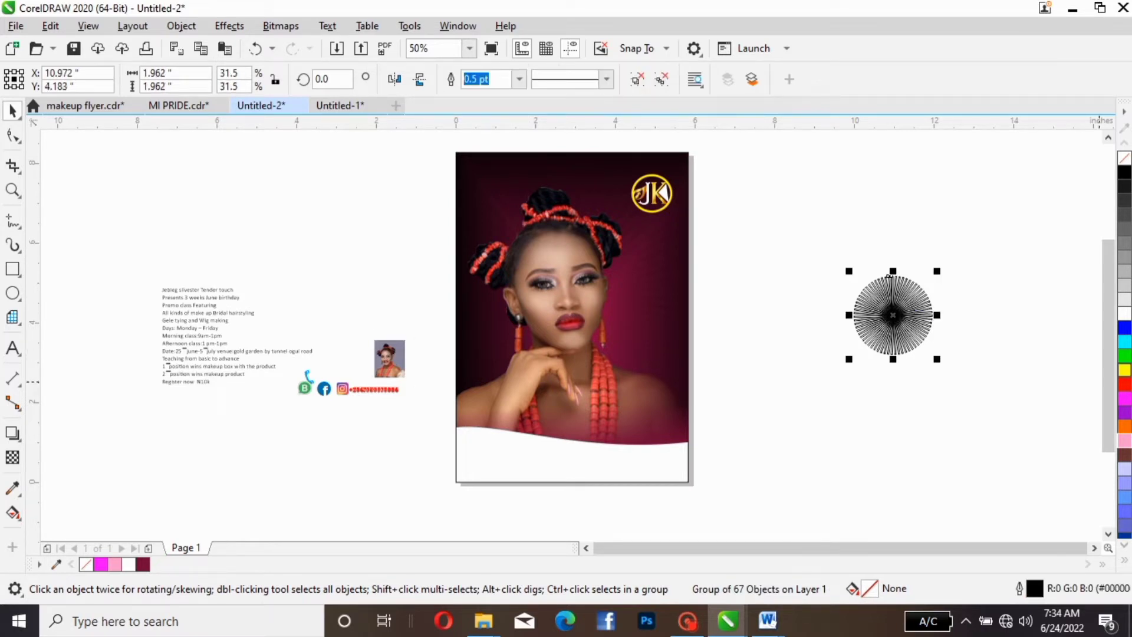
{"action": "left_click", "coordinate": [1124, 384]}
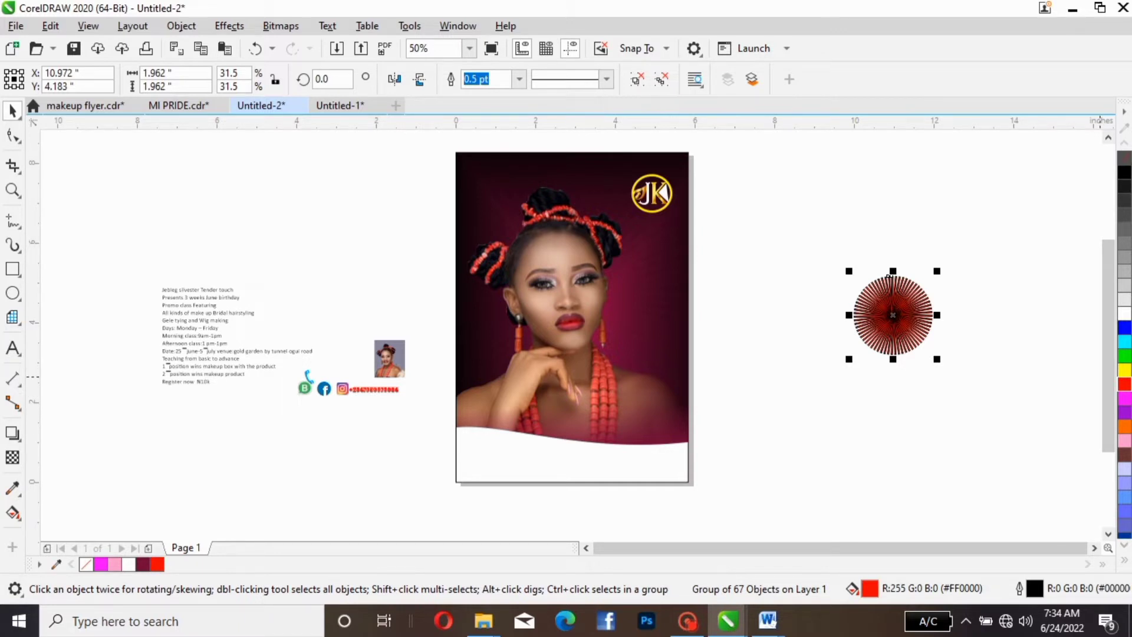
{"action": "right_click", "coordinate": [1124, 158]}
{"action": "left_click_drag", "start_coordinate": [893, 315], "coordinate": [783, 402]}
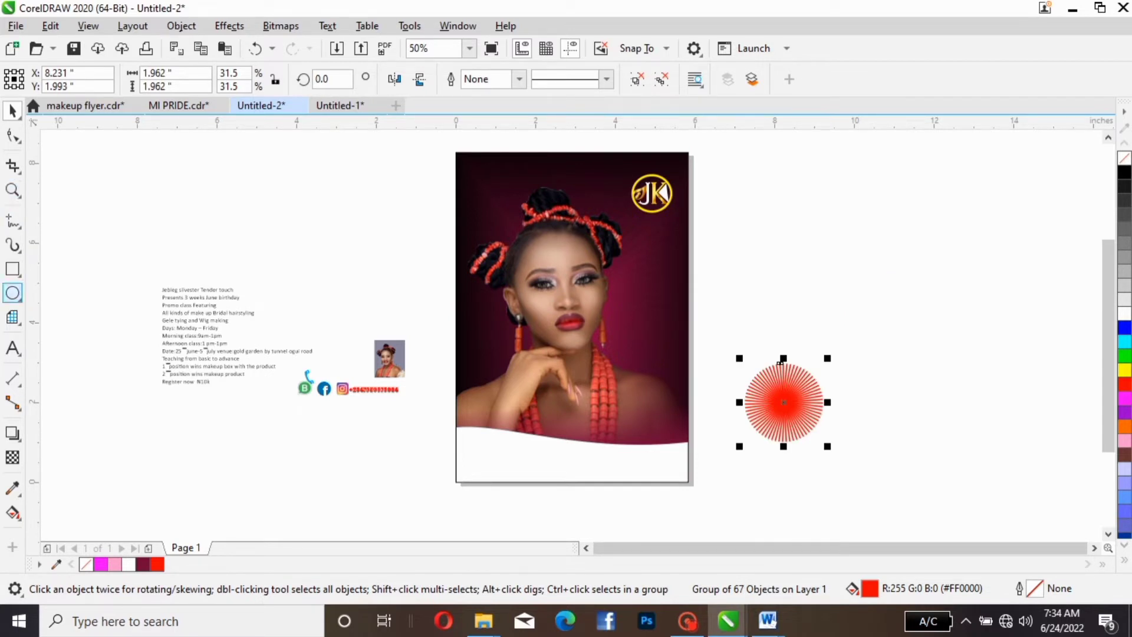
Step: Draw a circle of about 1.708 × 1.771 inches above the starburst
{"action": "left_click", "coordinate": [13, 293]}
{"action": "mouse_move", "coordinate": [890, 262]}
{"action": "left_mouse_down"}
{"action": "mouse_move", "coordinate": [932, 377]}
{"action": "mouse_move", "coordinate": [959, 333]}
{"action": "left_mouse_up"}
{"action": "left_click", "coordinate": [12, 111]}
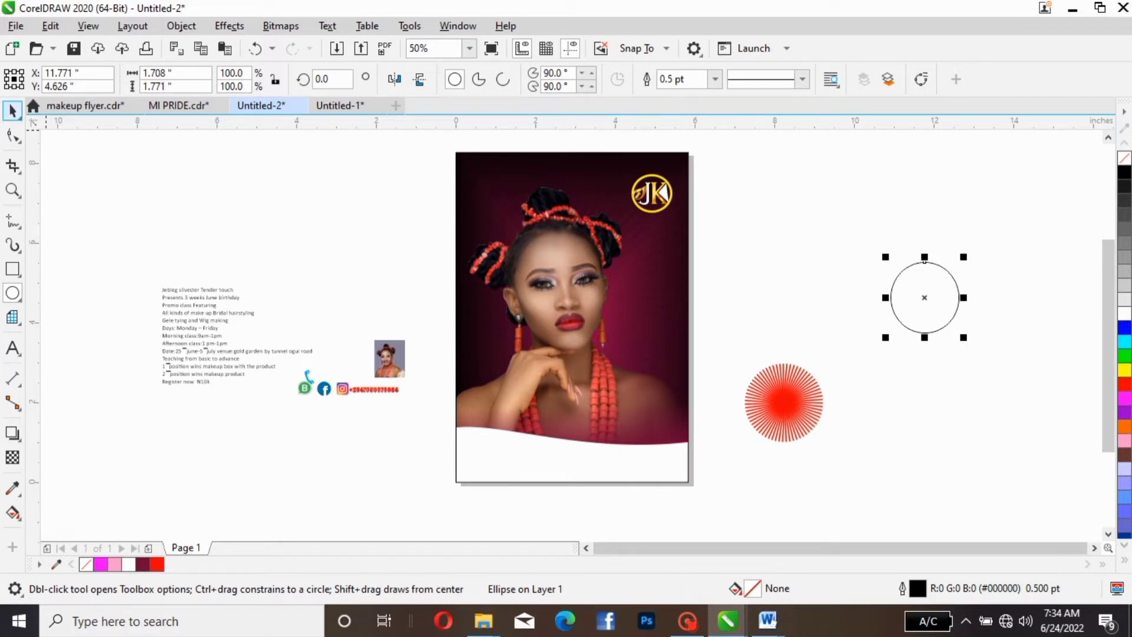
Step: PowerClip the small portrait photo inside the new circle and select it in edit mode
{"action": "left_click", "coordinate": [405, 358]}
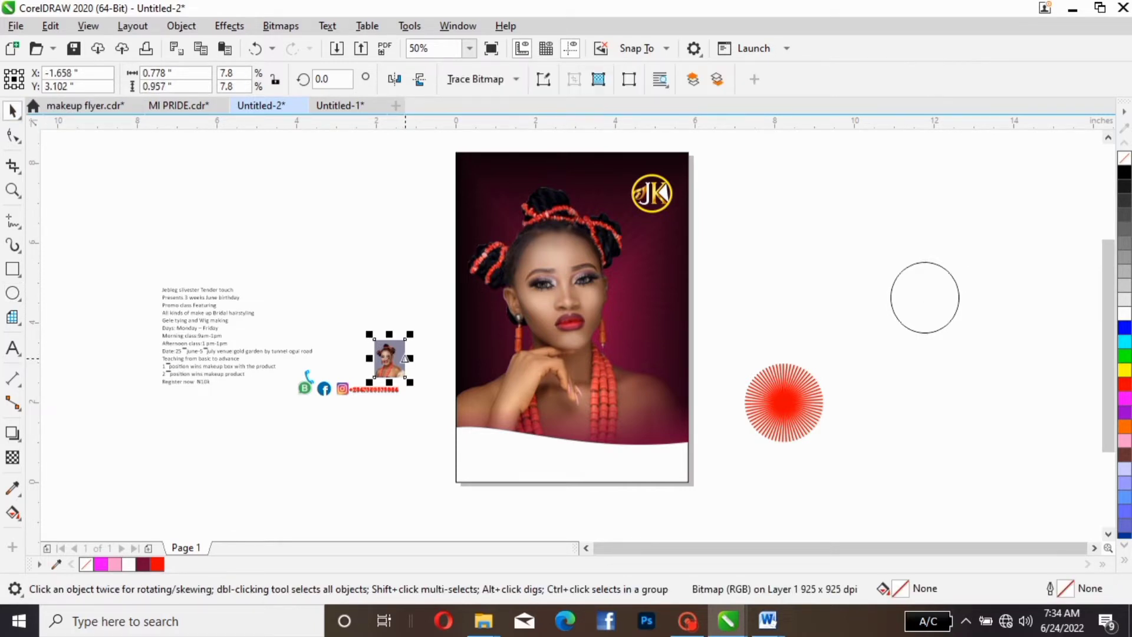
{"action": "right_click", "coordinate": [404, 357]}
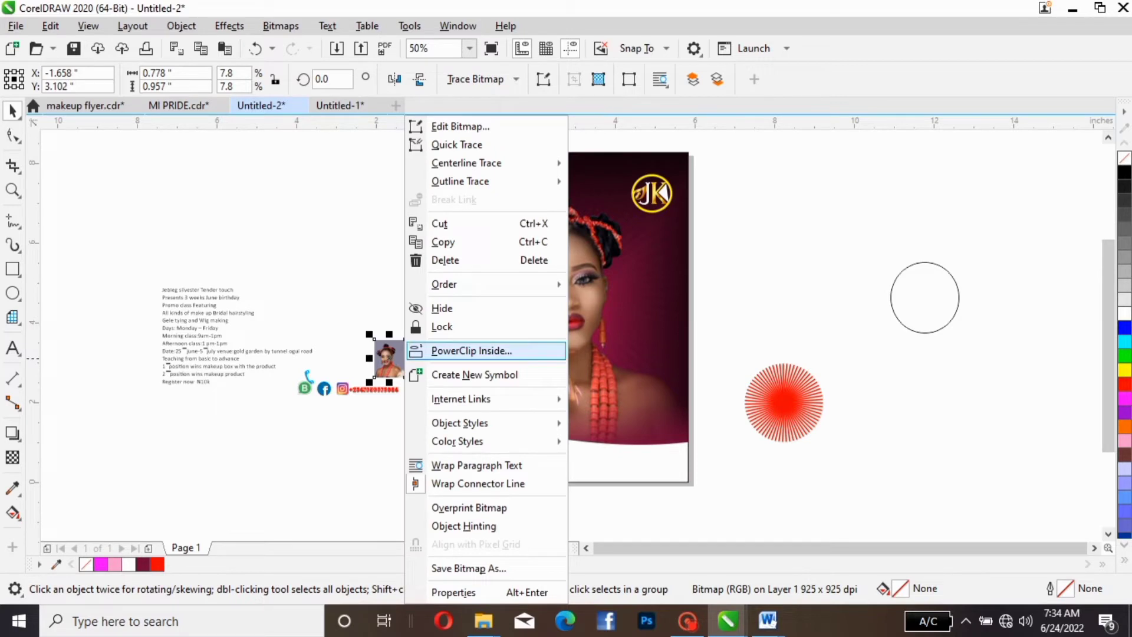
{"action": "left_click", "coordinate": [787, 316]}
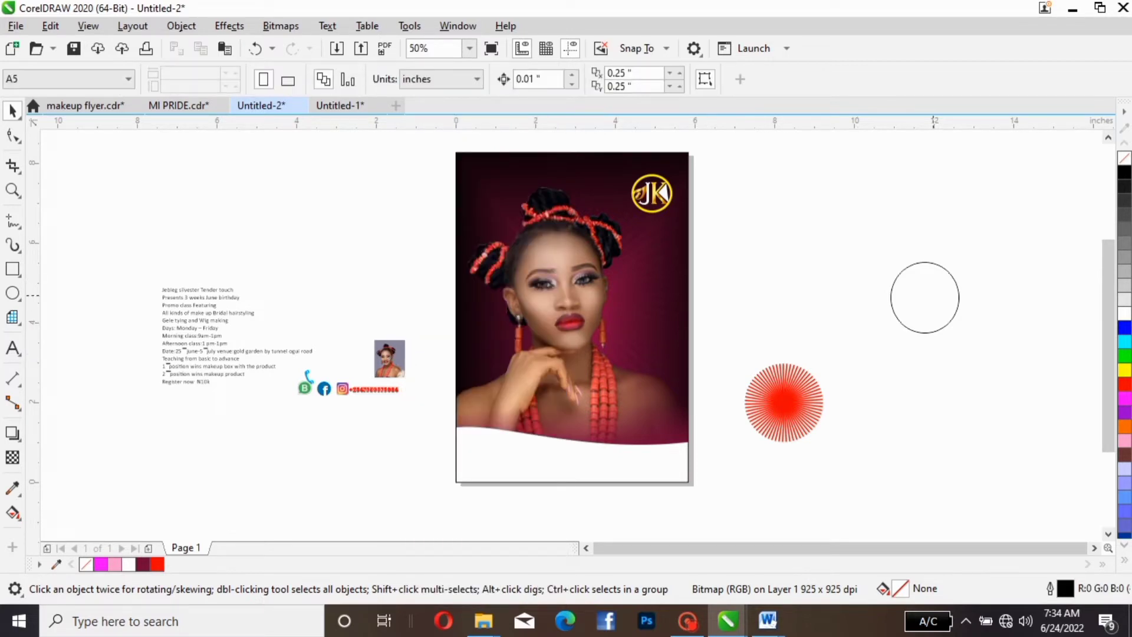
{"action": "left_click", "coordinate": [924, 330]}
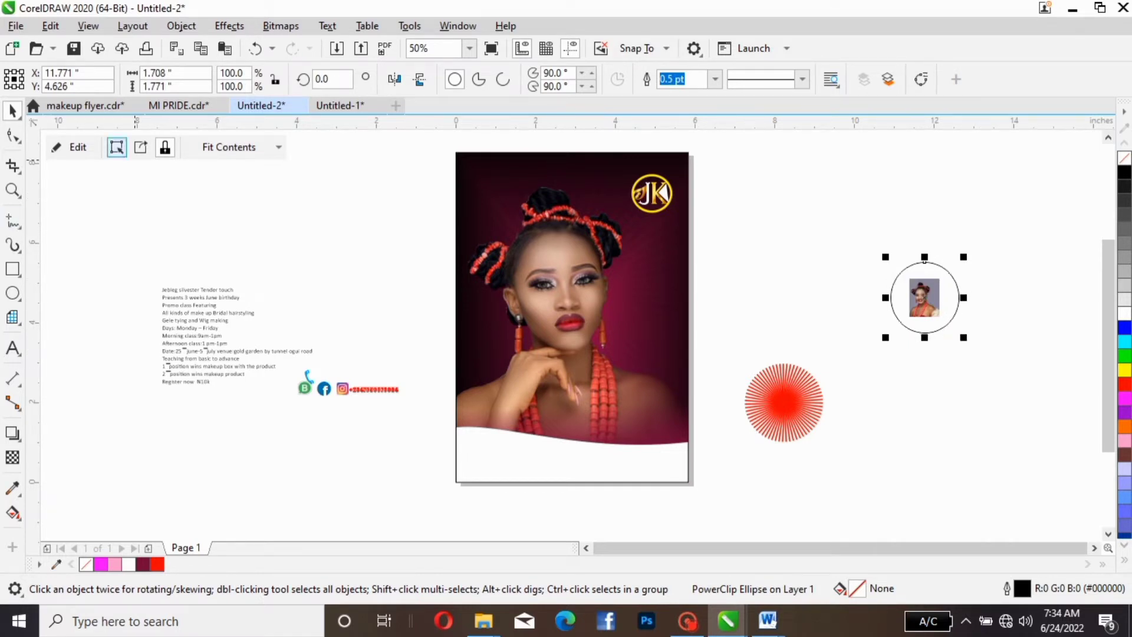
{"action": "left_click", "coordinate": [71, 147]}
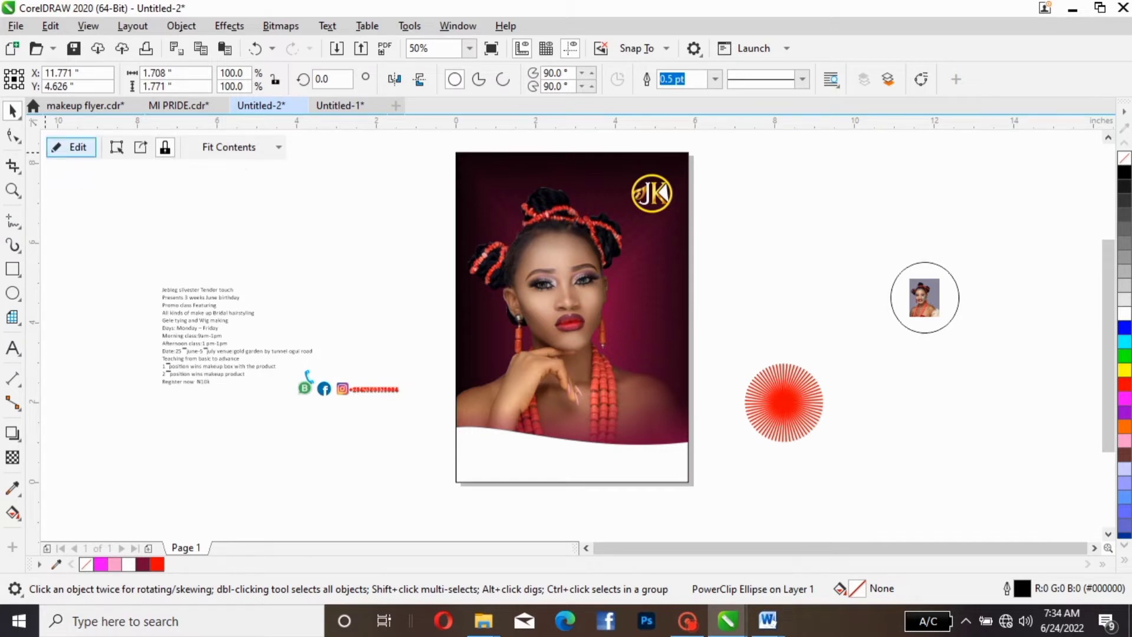
{"action": "left_click", "coordinate": [941, 278]}
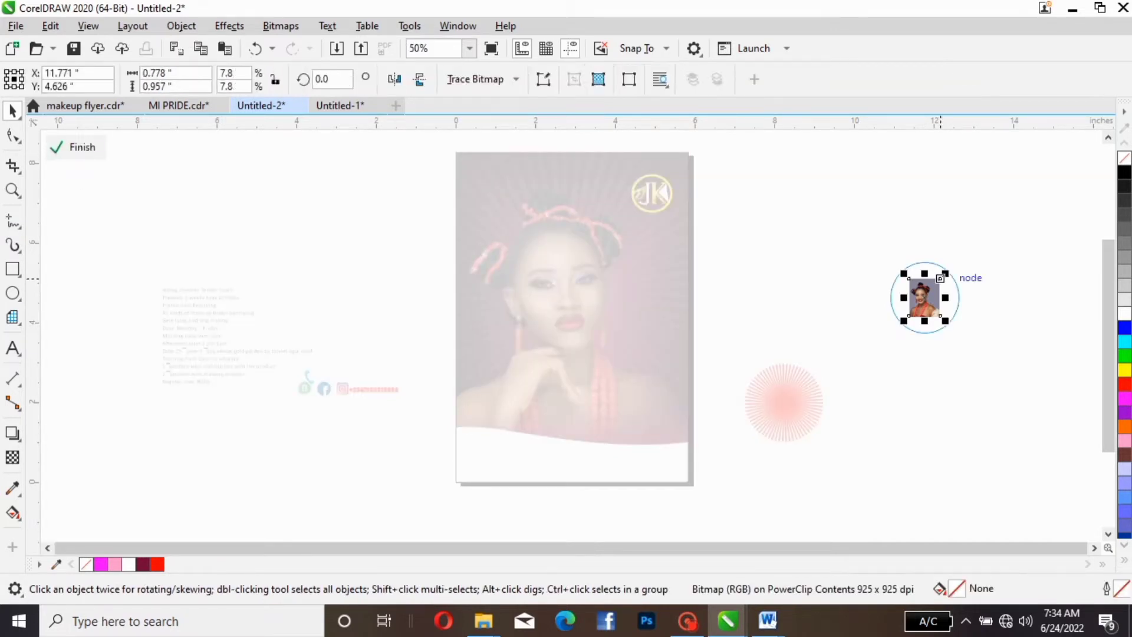
Step: Enlarge the portrait to fill the circle, finish editing, and move the circle slightly down
{"action": "left_click_drag", "start_coordinate": [940, 278], "coordinate": [957, 268]}
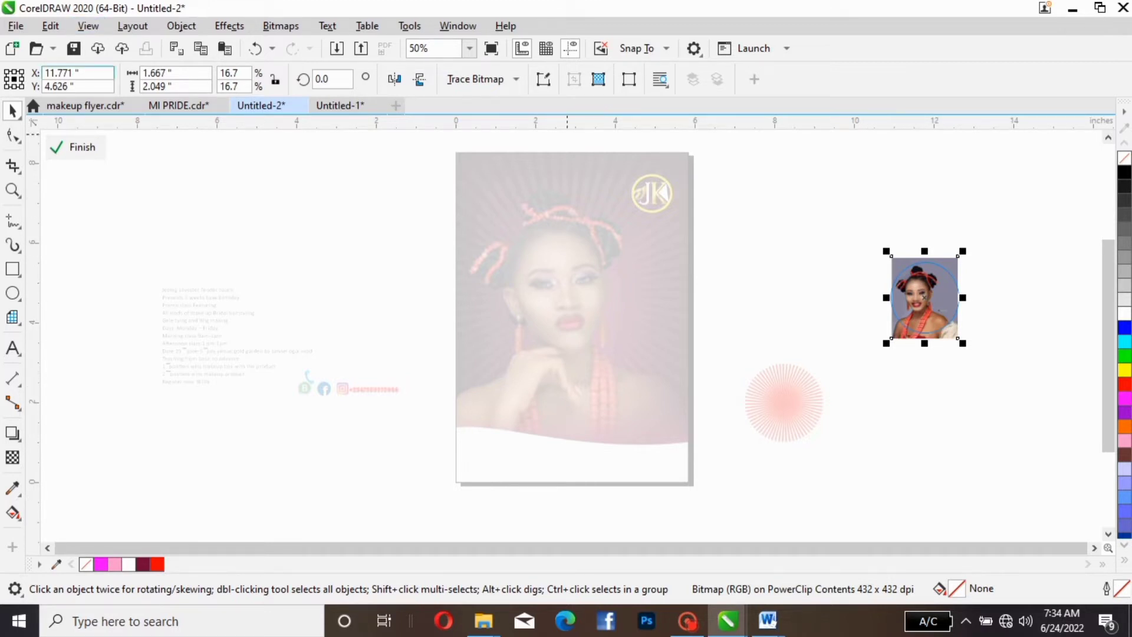
{"action": "left_click", "coordinate": [77, 147]}
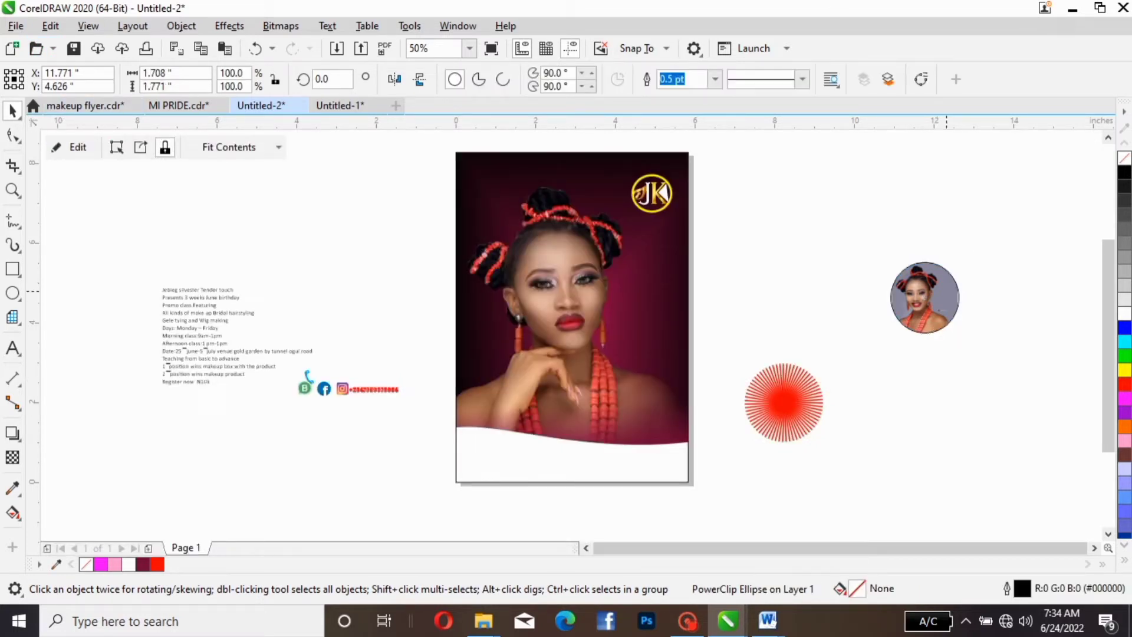
{"action": "left_click_drag", "start_coordinate": [924, 260], "coordinate": [925, 276]}
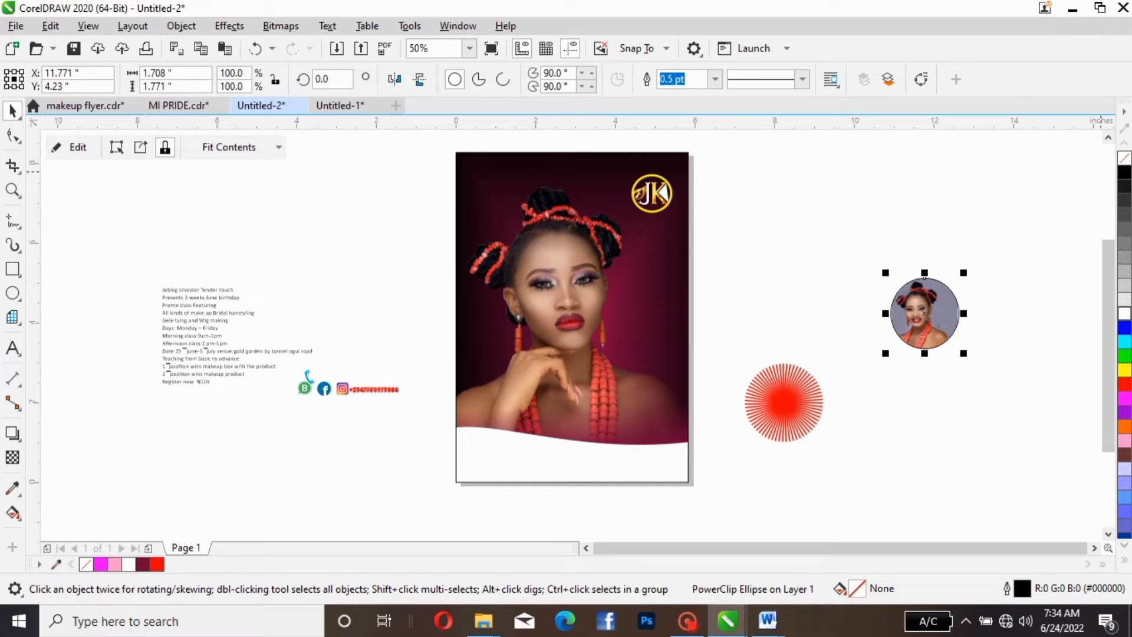
Step: Give the photo circle a white outline, move it onto the starburst and shrink it to about 1.5 inches
{"action": "right_click", "coordinate": [1123, 313]}
{"action": "left_click_drag", "start_coordinate": [918, 301], "coordinate": [782, 403]}
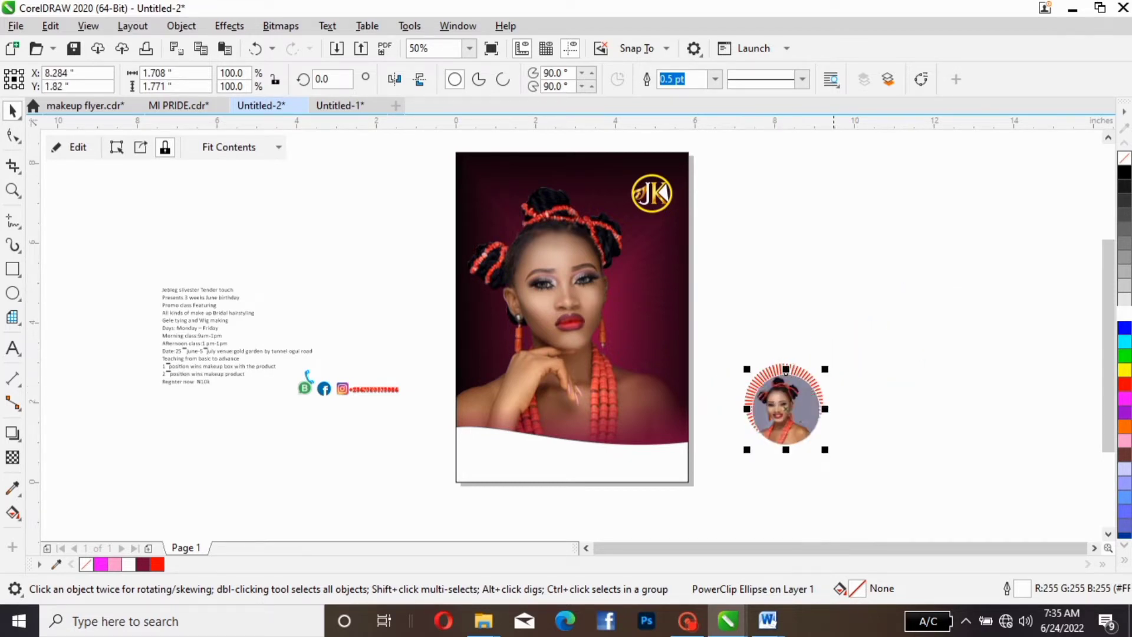
{"action": "mouse_move", "coordinate": [830, 367]}
{"action": "left_mouse_down"}
{"action": "mouse_move", "coordinate": [777, 402]}
{"action": "mouse_move", "coordinate": [807, 370]}
{"action": "left_mouse_up"}
Step: Centre the photo circle on the starburst and marquee-select both together
{"action": "left_click", "coordinate": [817, 362]}
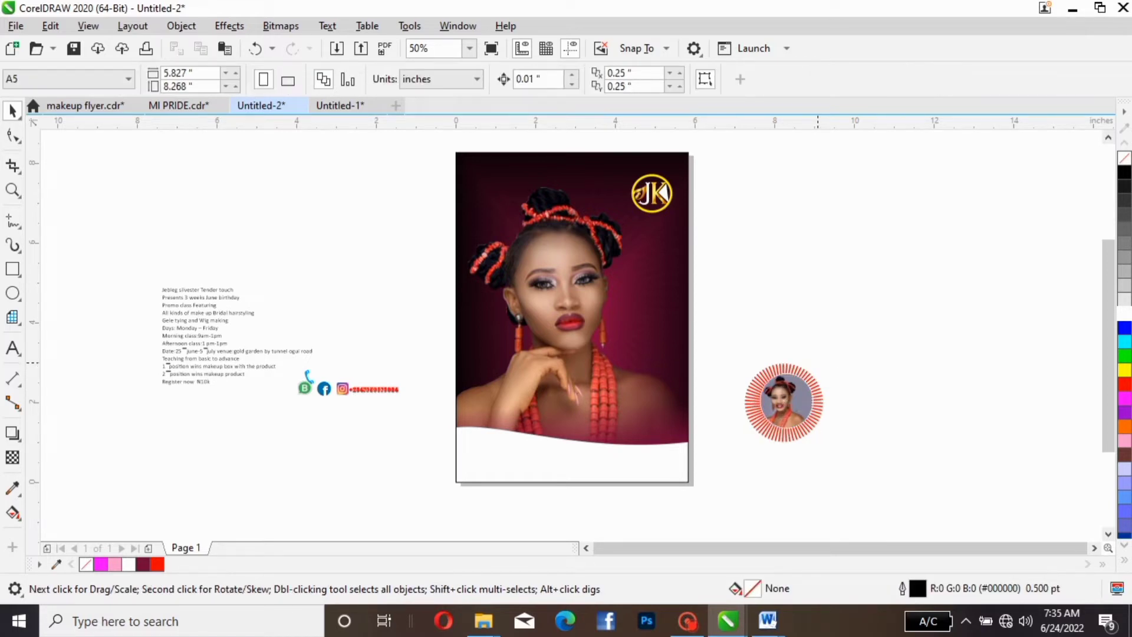
{"action": "left_click", "coordinate": [786, 402]}
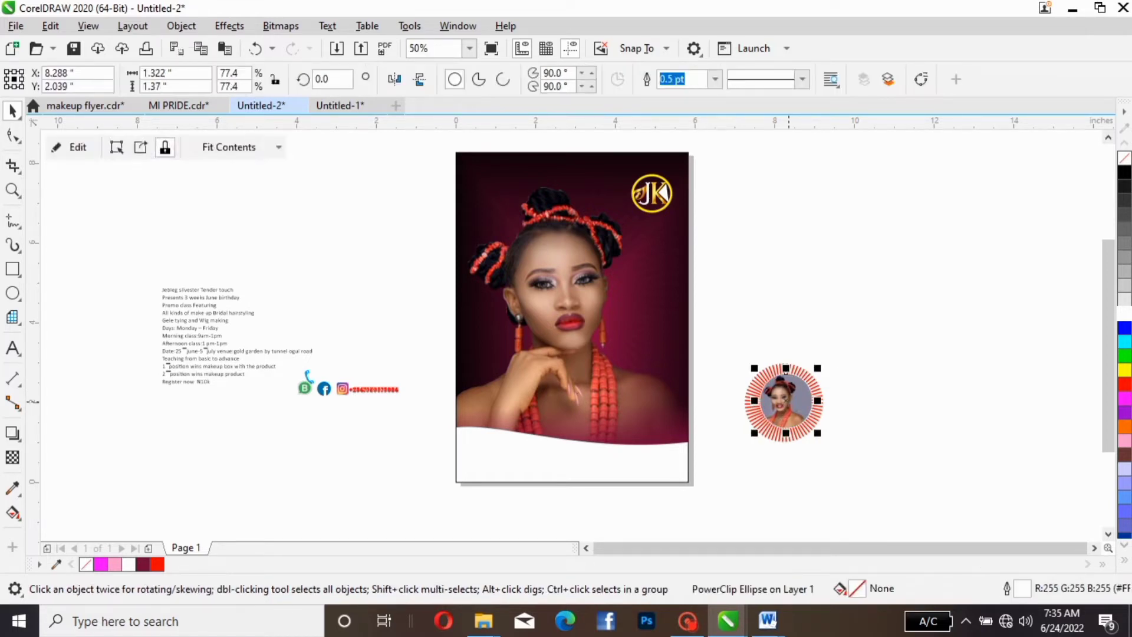
{"action": "left_click_drag", "start_coordinate": [785, 402], "coordinate": [817, 362]}
{"action": "left_click_drag", "start_coordinate": [782, 401], "coordinate": [782, 403]}
{"action": "key", "text": "Escape"}
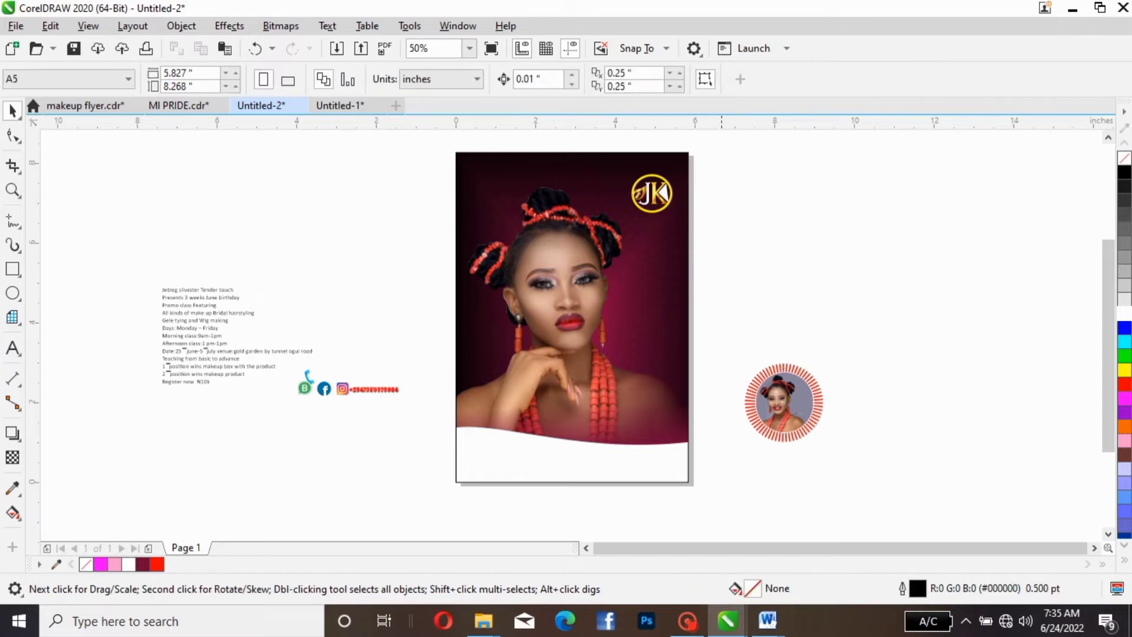
{"action": "left_click_drag", "start_coordinate": [724, 302], "coordinate": [826, 456]}
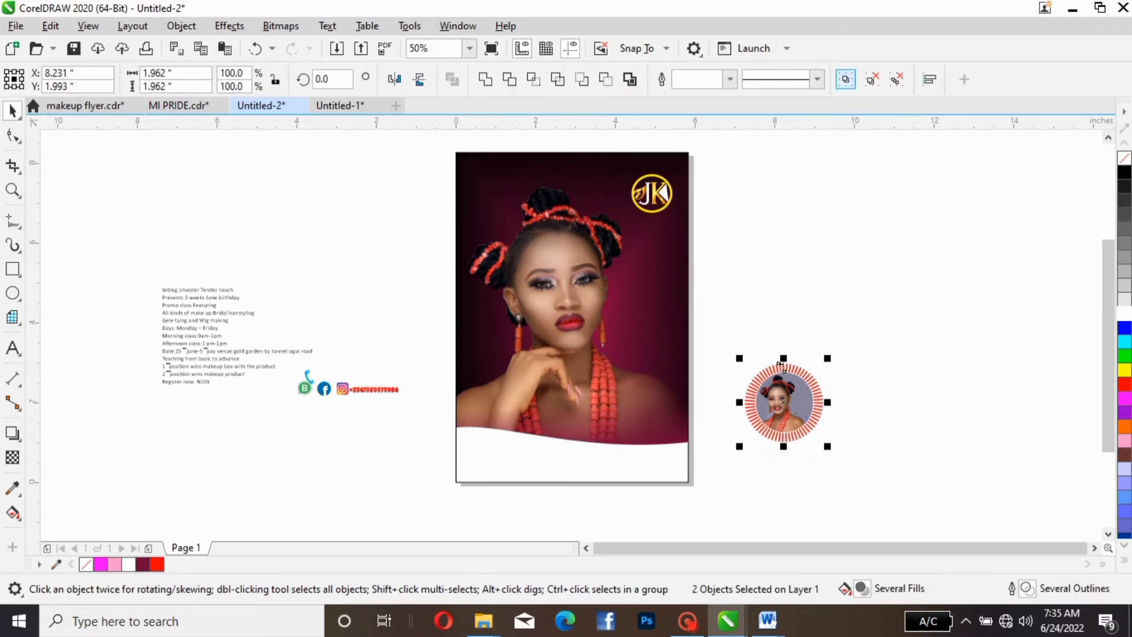
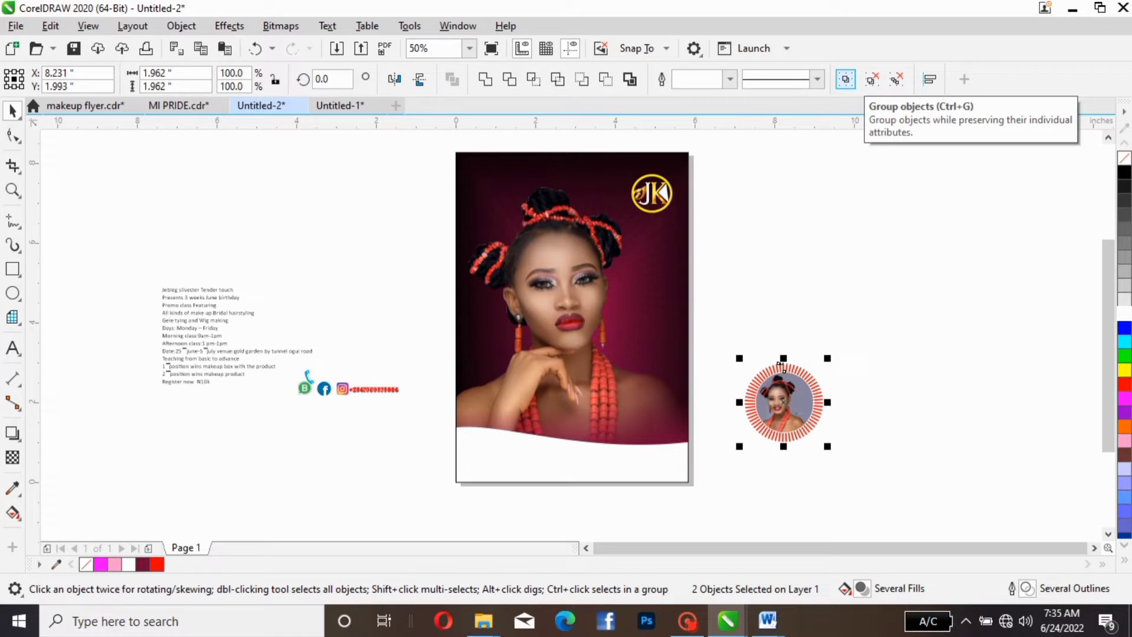
Step: Group the two badge parts, move the group right of the page and scale it to about 59%
{"action": "key", "text": "ctrl+g"}
{"action": "left_click_drag", "start_coordinate": [821, 393], "coordinate": [863, 369]}
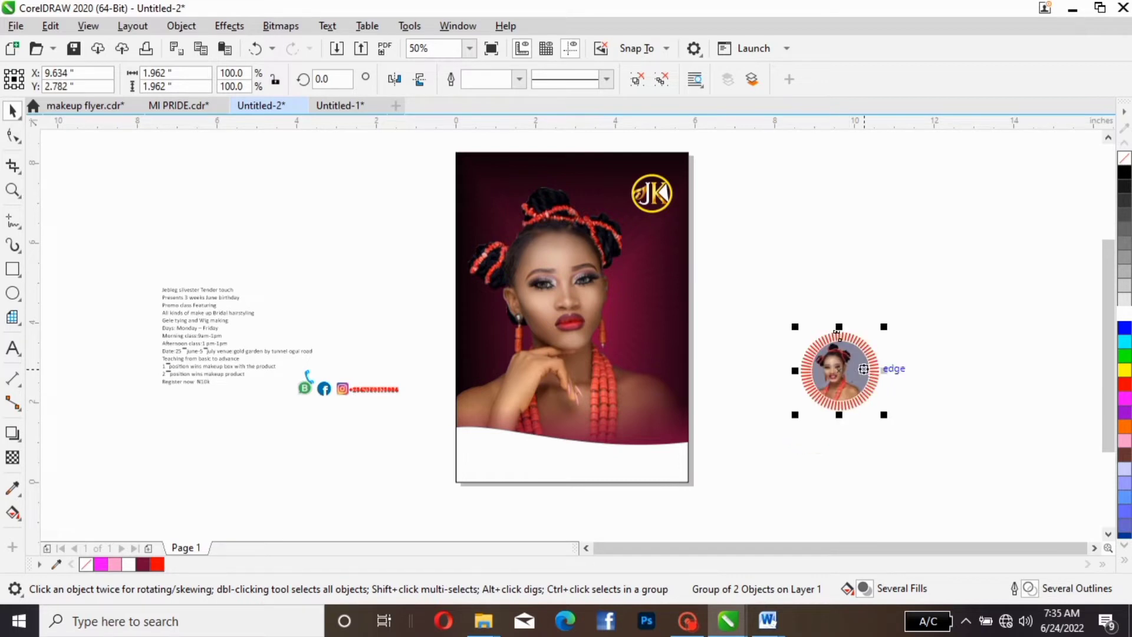
{"action": "left_click_drag", "start_coordinate": [883, 327], "coordinate": [872, 365]}
{"action": "key", "text": "Escape"}
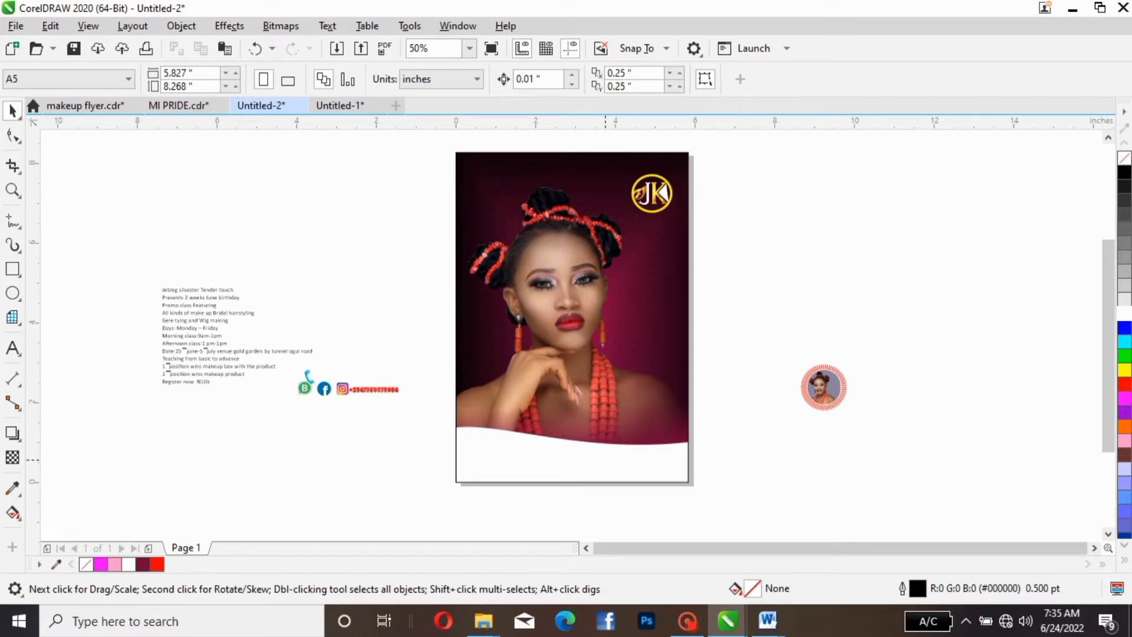
Step: Inside the photo frame, nudge the model photo slightly upward
{"action": "left_click", "coordinate": [504, 445]}
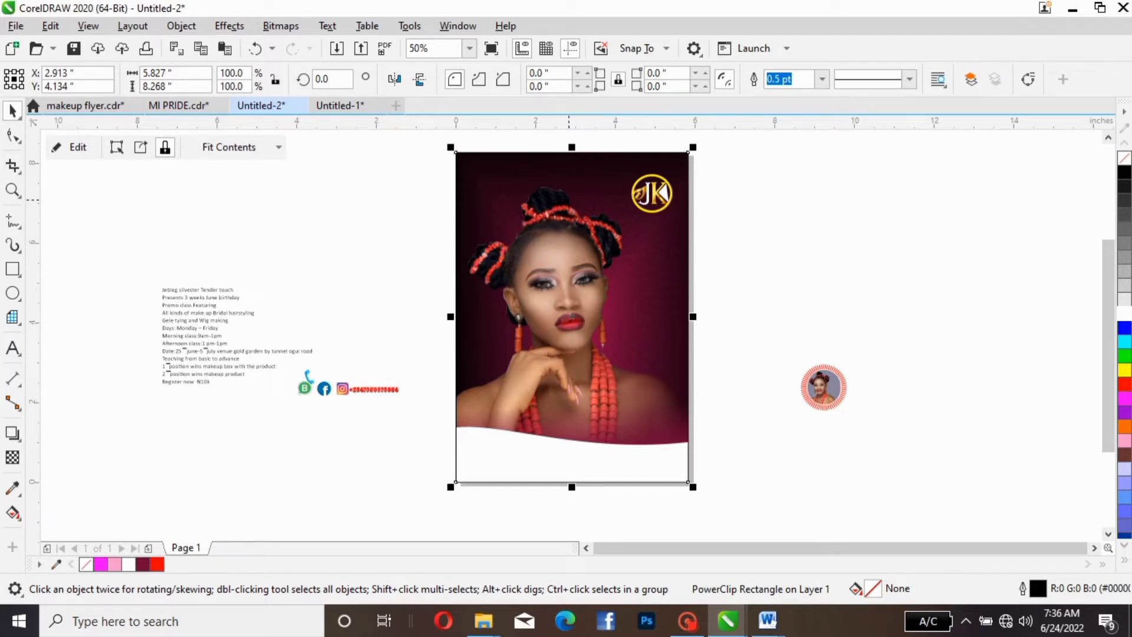
{"action": "left_click", "coordinate": [69, 147]}
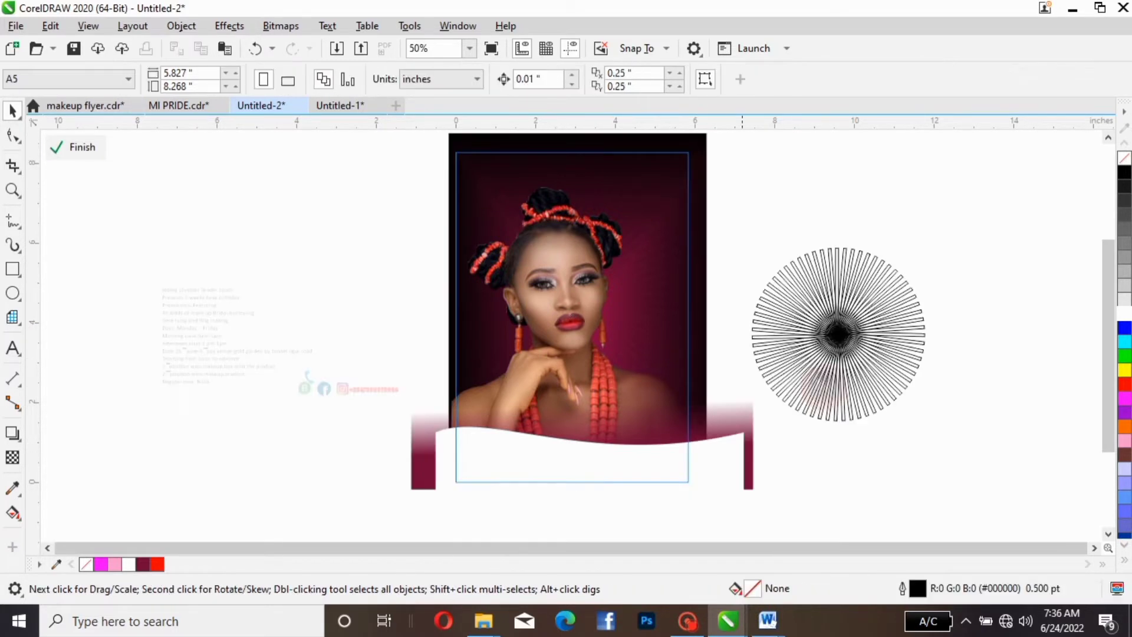
{"action": "left_click", "coordinate": [574, 263]}
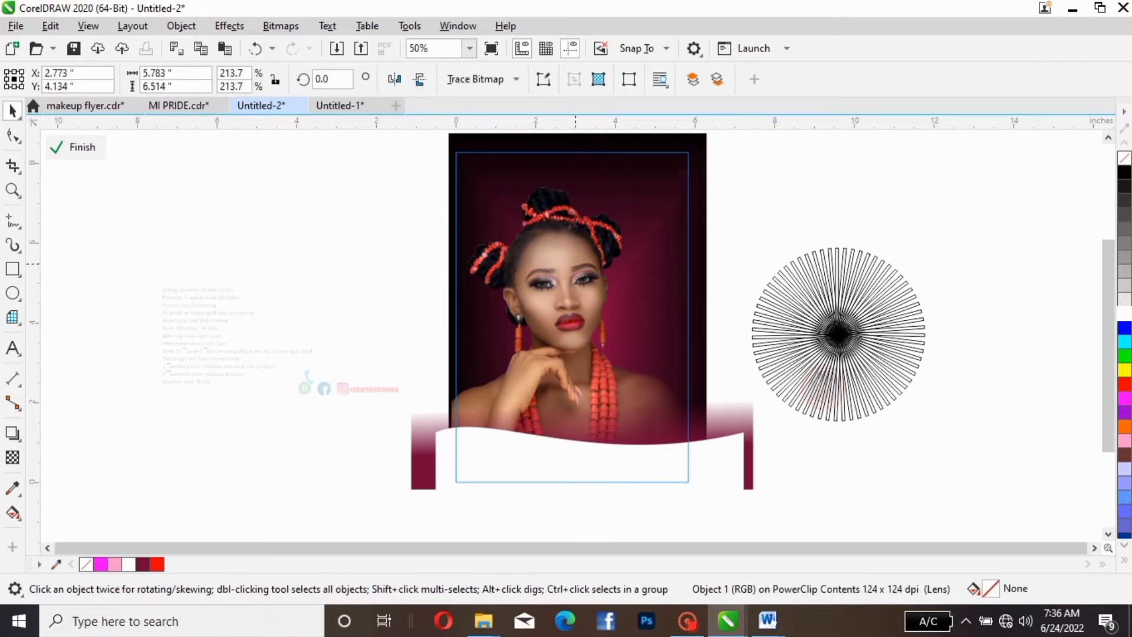
{"action": "key", "text": "Up"}
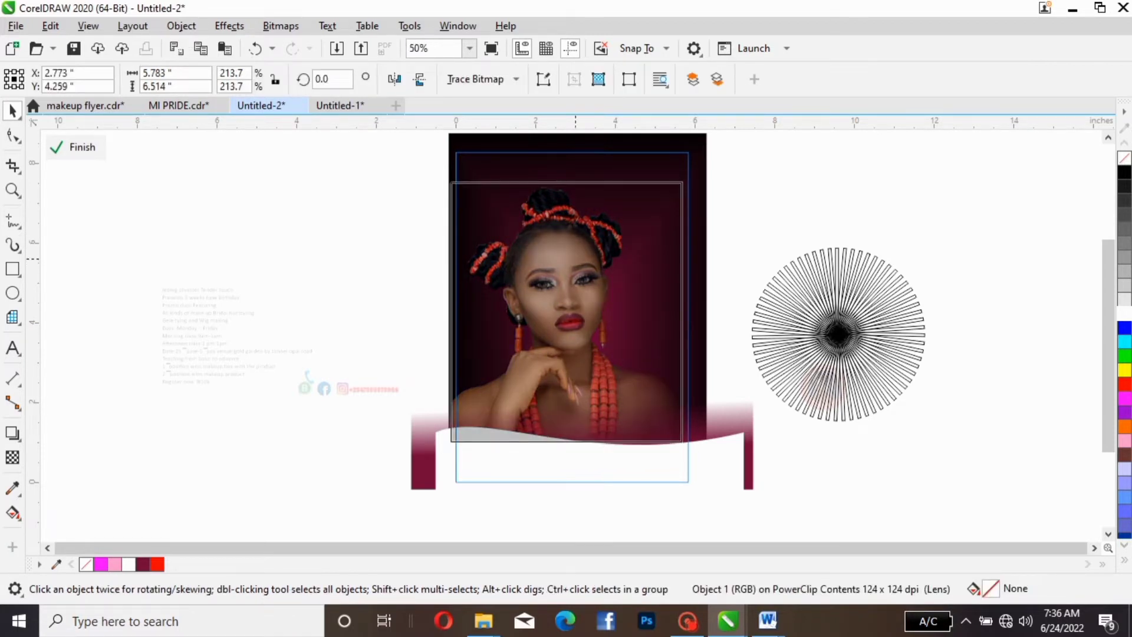
{"action": "key", "text": "Up"}
{"action": "key", "text": "Up"}
{"action": "key", "text": "Up"}
{"action": "key", "text": "Up"}
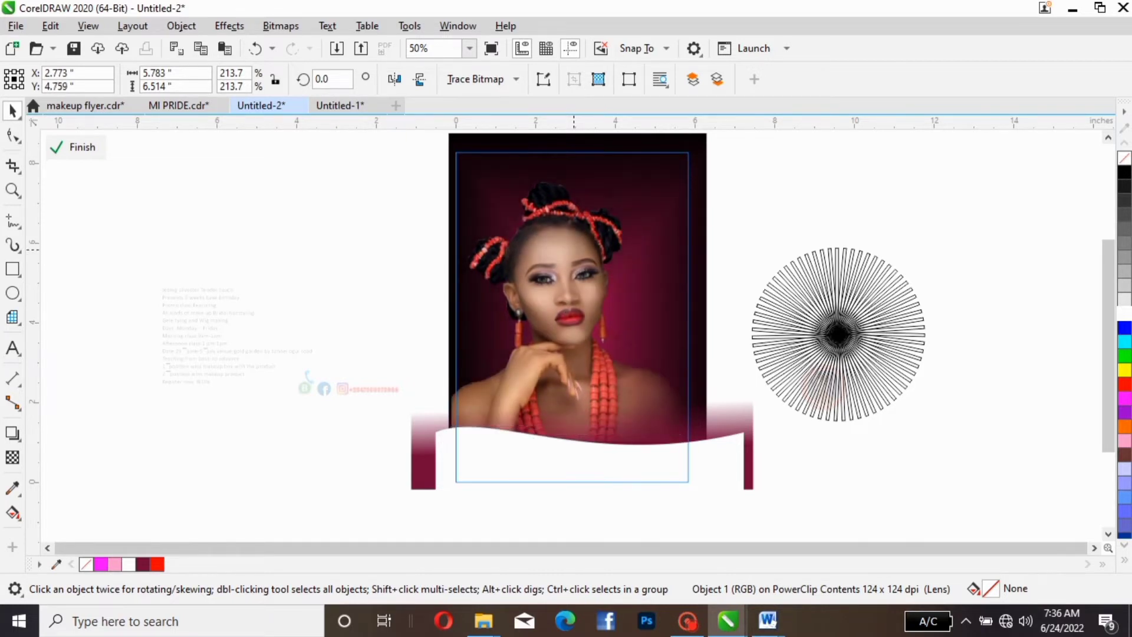
{"action": "key", "text": "Down"}
{"action": "key", "text": "Down"}
{"action": "key", "text": "Down"}
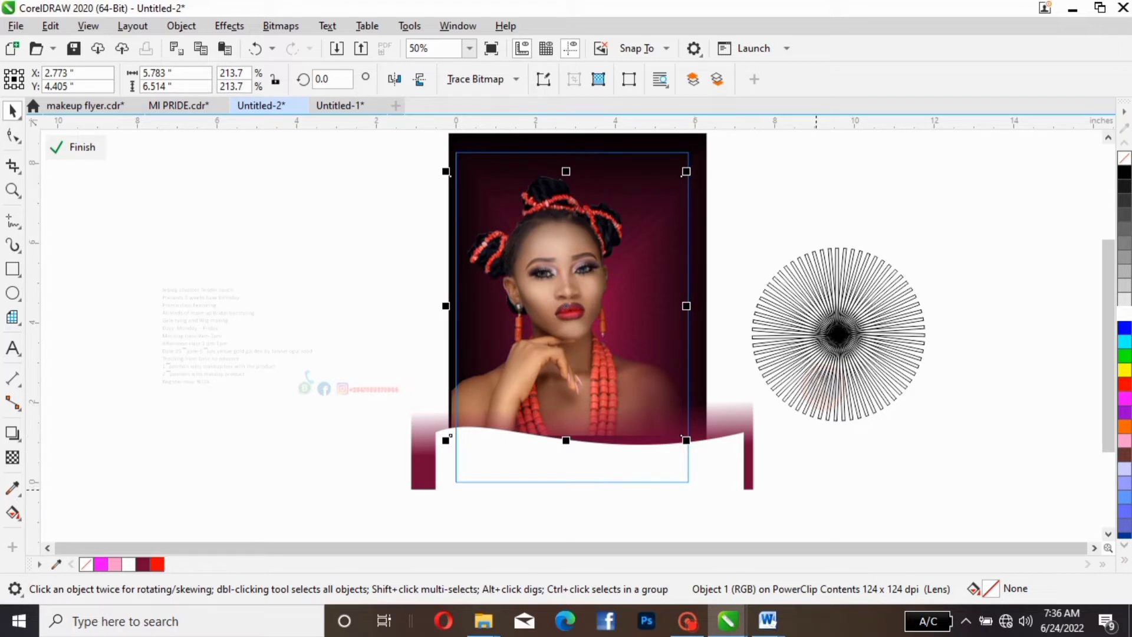
{"action": "left_click", "coordinate": [814, 501]}
Step: Move the white wave shape and its line upward, then finish frame editing
{"action": "left_click_drag", "start_coordinate": [814, 501], "coordinate": [384, 363]}
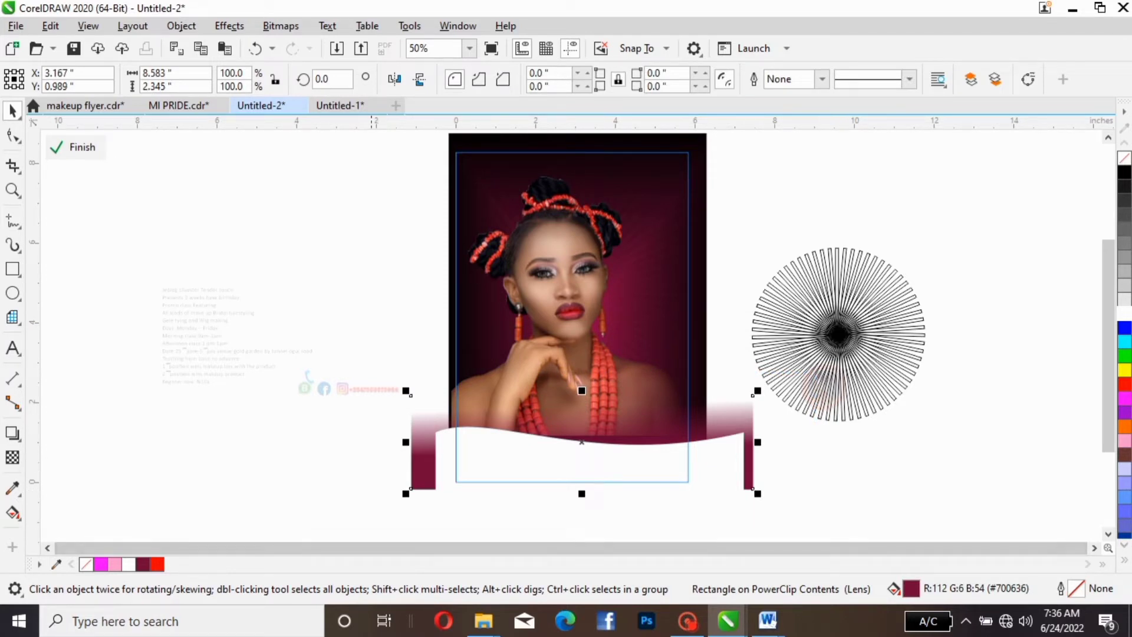
{"action": "scroll", "coordinate": [581, 306], "scroll_direction": "down", "scroll_amount": 5}
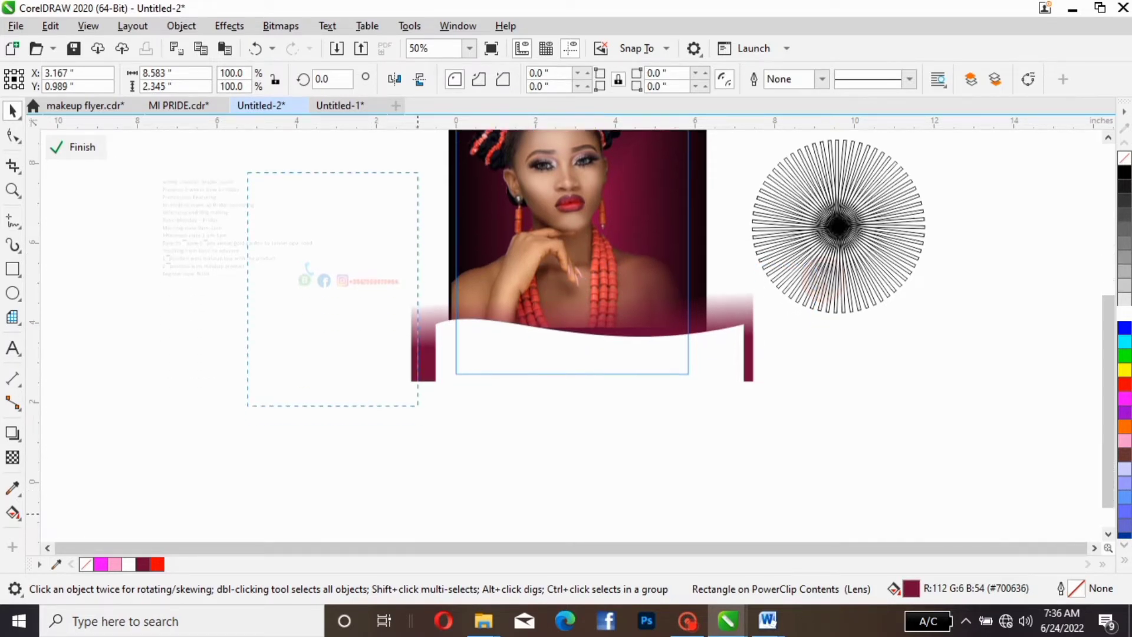
{"action": "left_click_drag", "start_coordinate": [895, 343], "coordinate": [890, 395]}
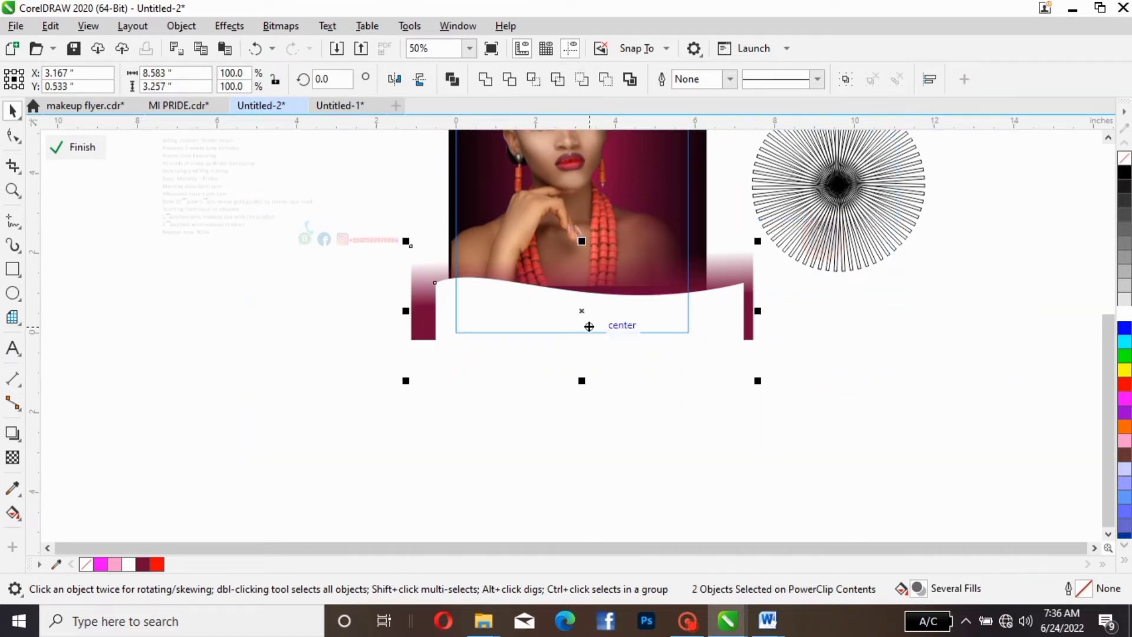
{"action": "left_click_drag", "start_coordinate": [589, 326], "coordinate": [589, 292]}
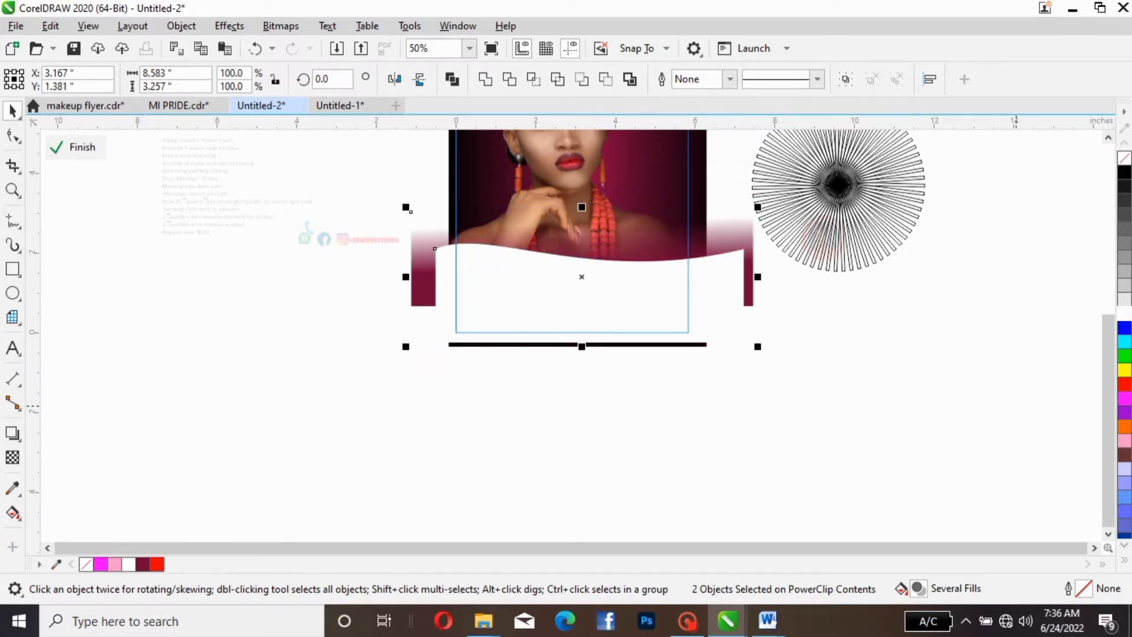
{"action": "scroll", "coordinate": [578, 330], "scroll_direction": "up", "scroll_amount": 3}
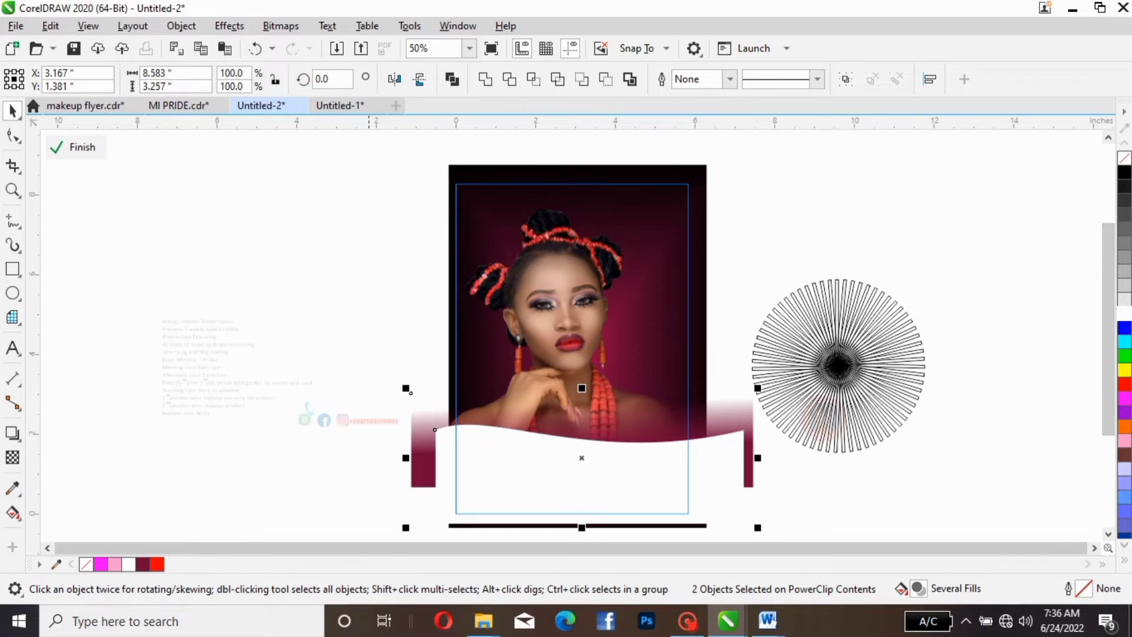
{"action": "left_click", "coordinate": [77, 147]}
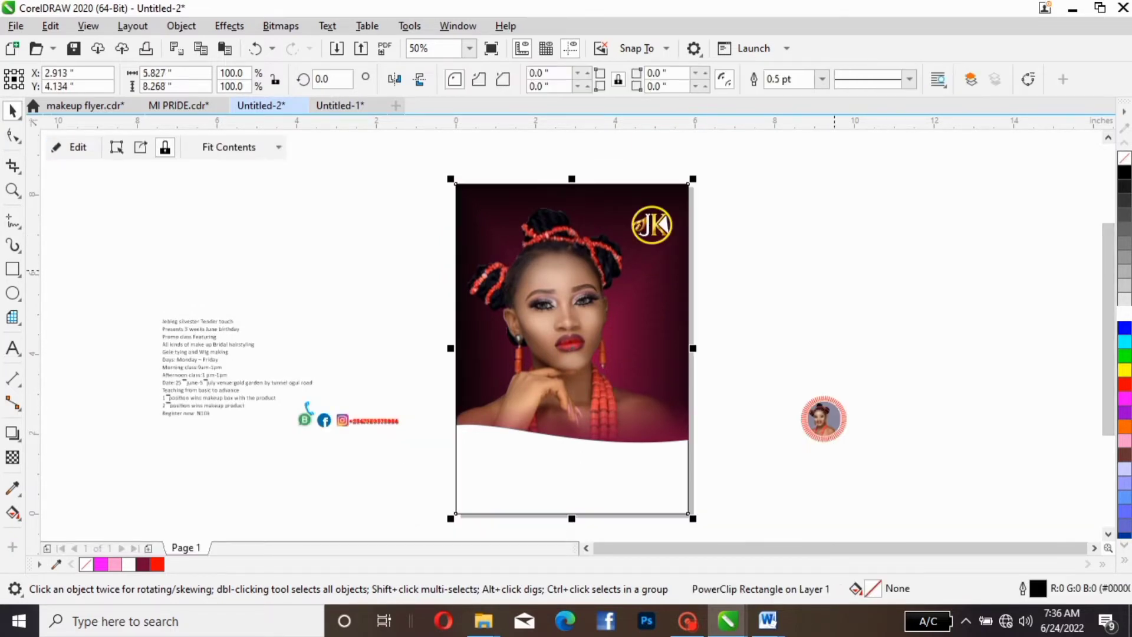
{"action": "key", "text": "Escape"}
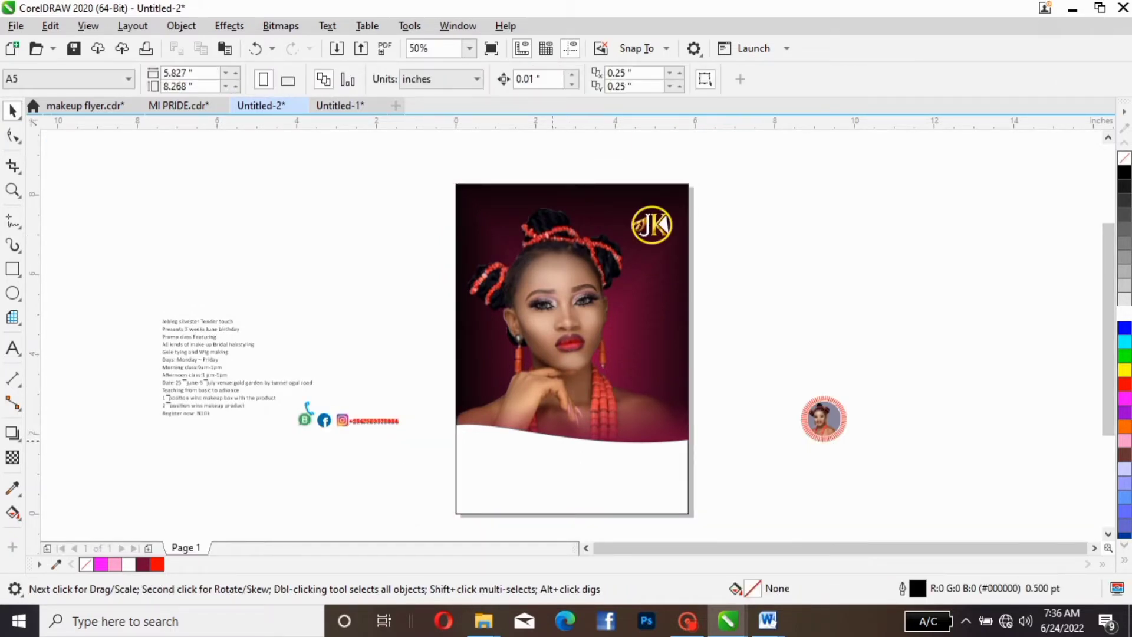
Step: Reopen the frame contents and drag the wave shape and line lower across the page bottom
{"action": "left_click", "coordinate": [572, 324]}
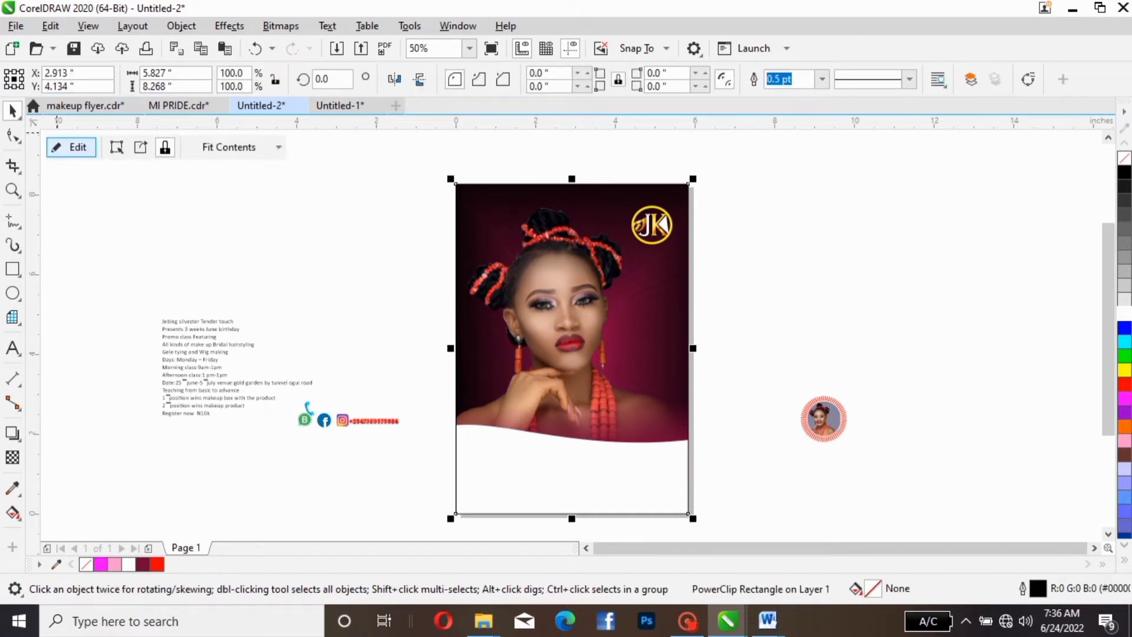
{"action": "left_click", "coordinate": [73, 146]}
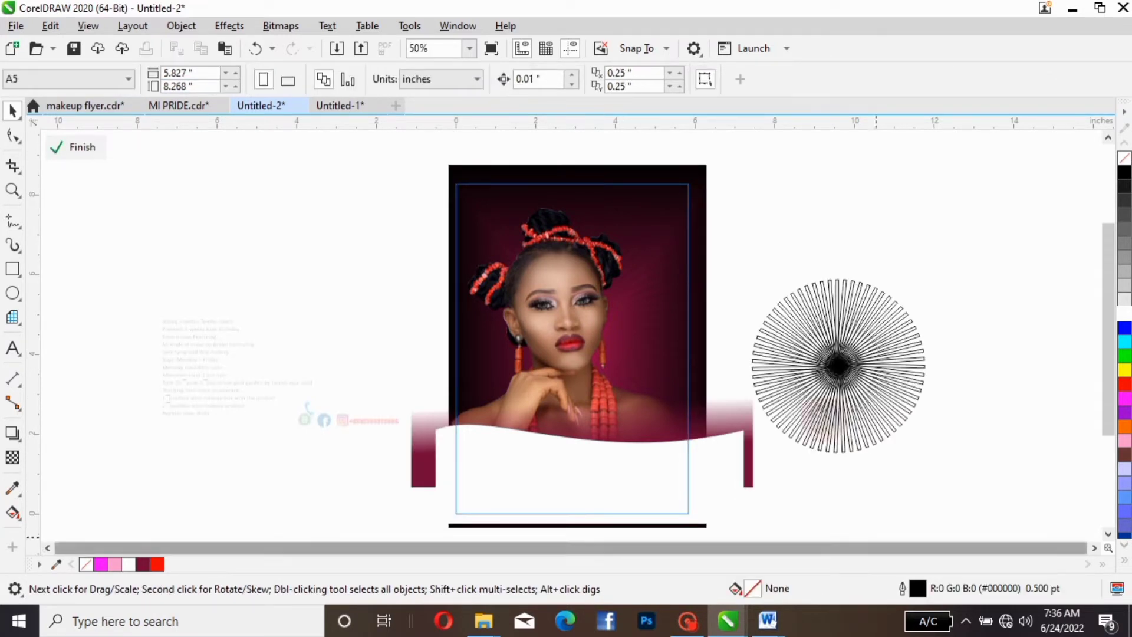
{"action": "left_click_drag", "start_coordinate": [826, 537], "coordinate": [409, 390]}
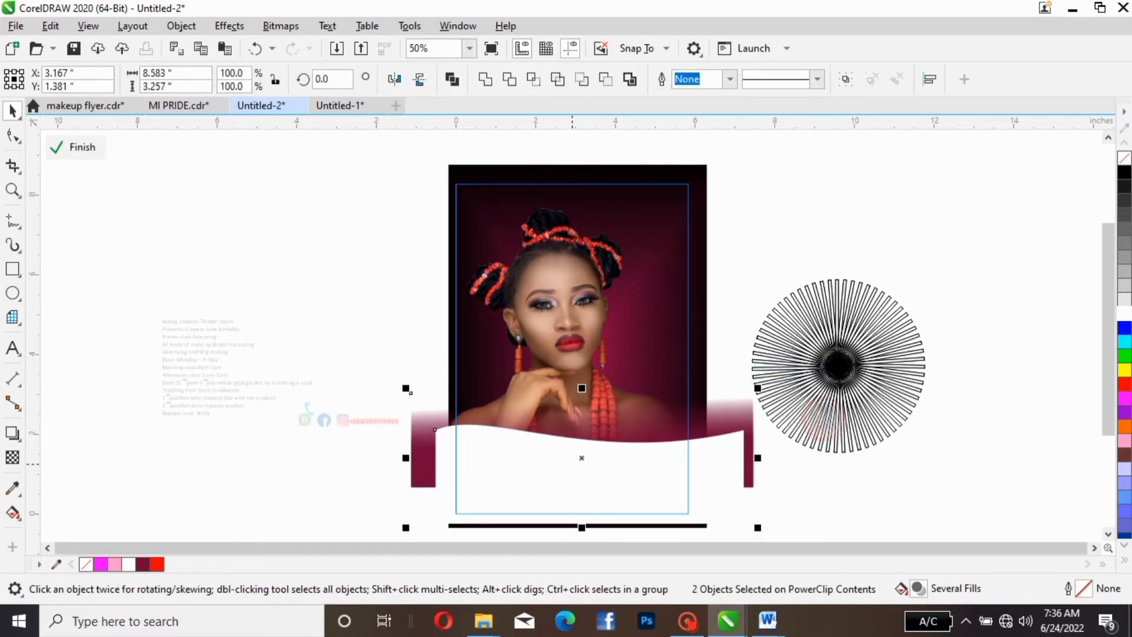
{"action": "left_click_drag", "start_coordinate": [559, 459], "coordinate": [567, 489]}
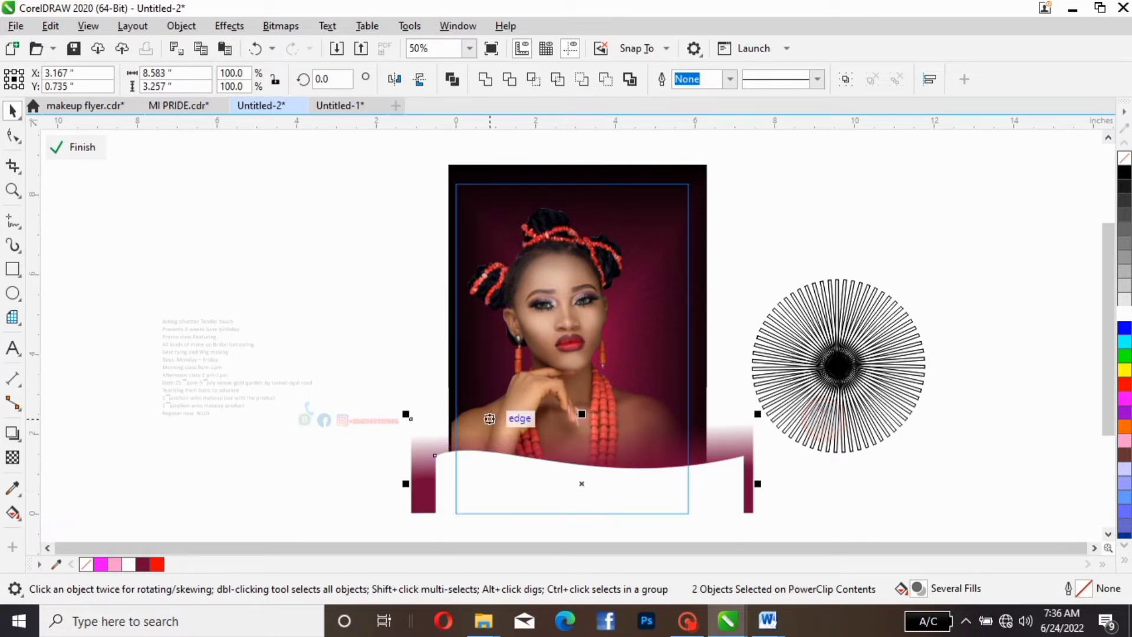
{"action": "left_click", "coordinate": [94, 147]}
{"action": "key", "text": "Escape"}
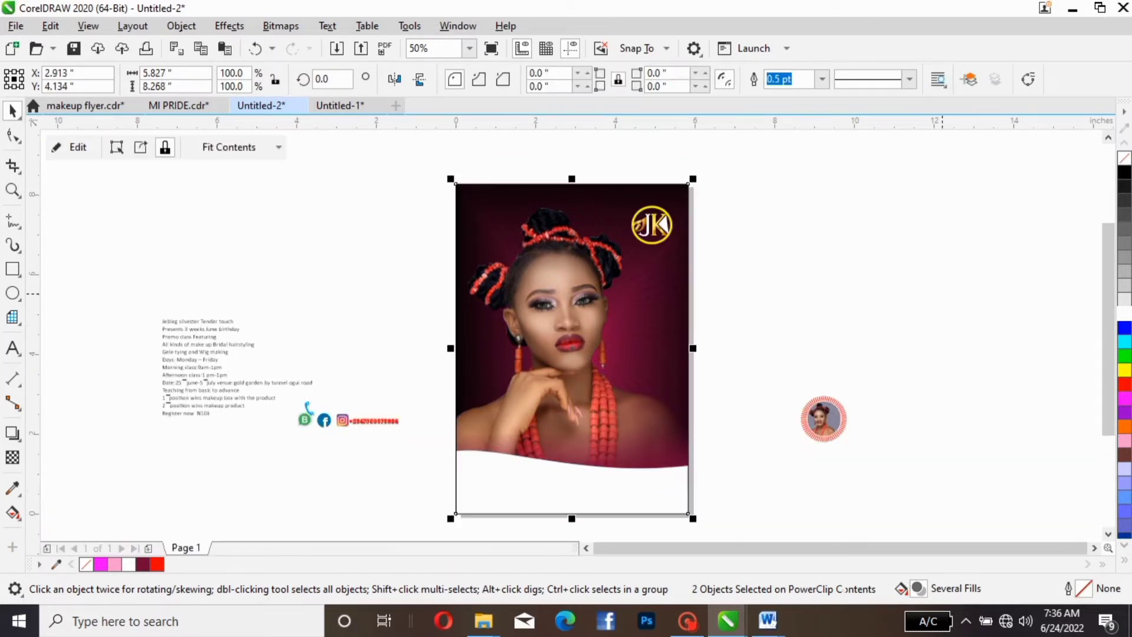
{"action": "key", "text": "Escape"}
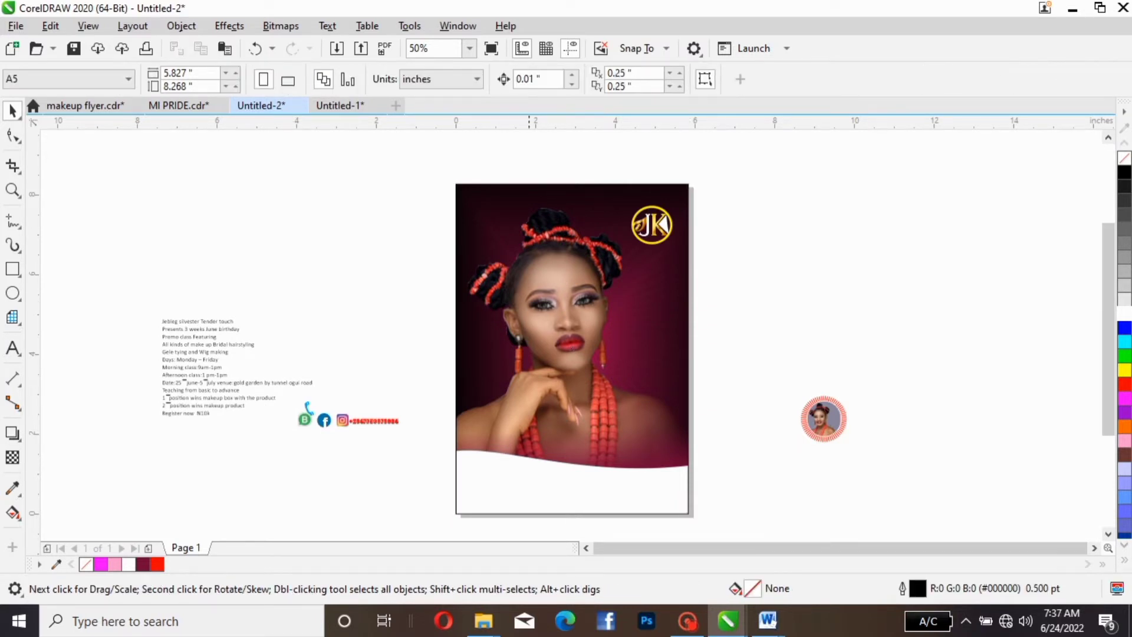
{"action": "scroll", "coordinate": [530, 437], "scroll_direction": "up", "scroll_amount": 1}
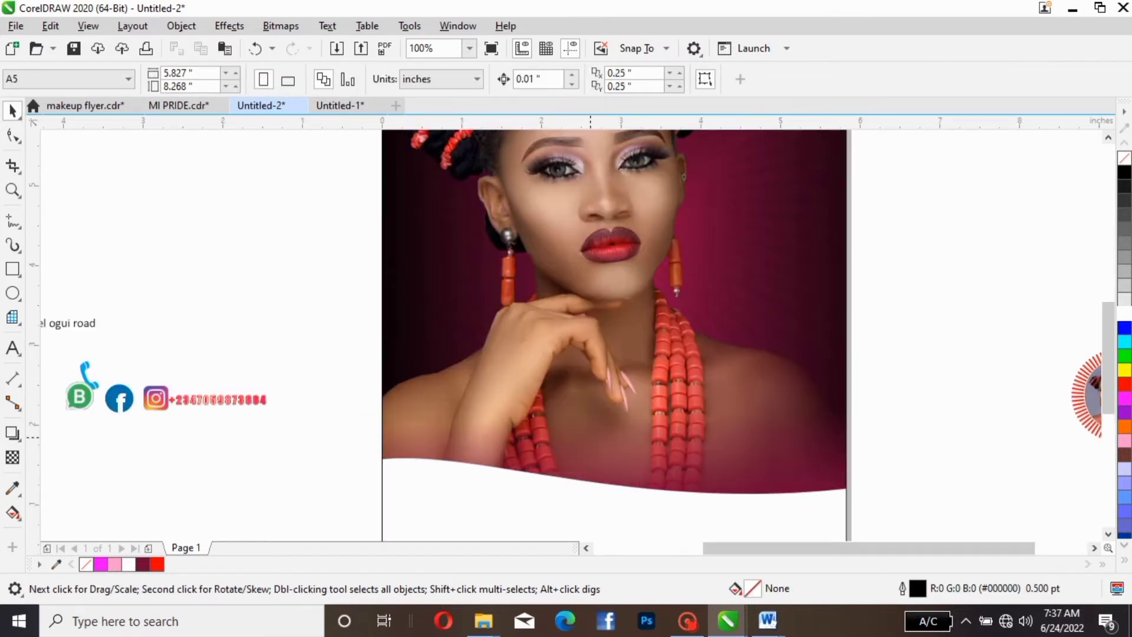
Step: Enlarge the first text line to about 33.6 pt and move it right of the page
{"action": "scroll", "coordinate": [590, 440], "scroll_direction": "down", "scroll_amount": 1}
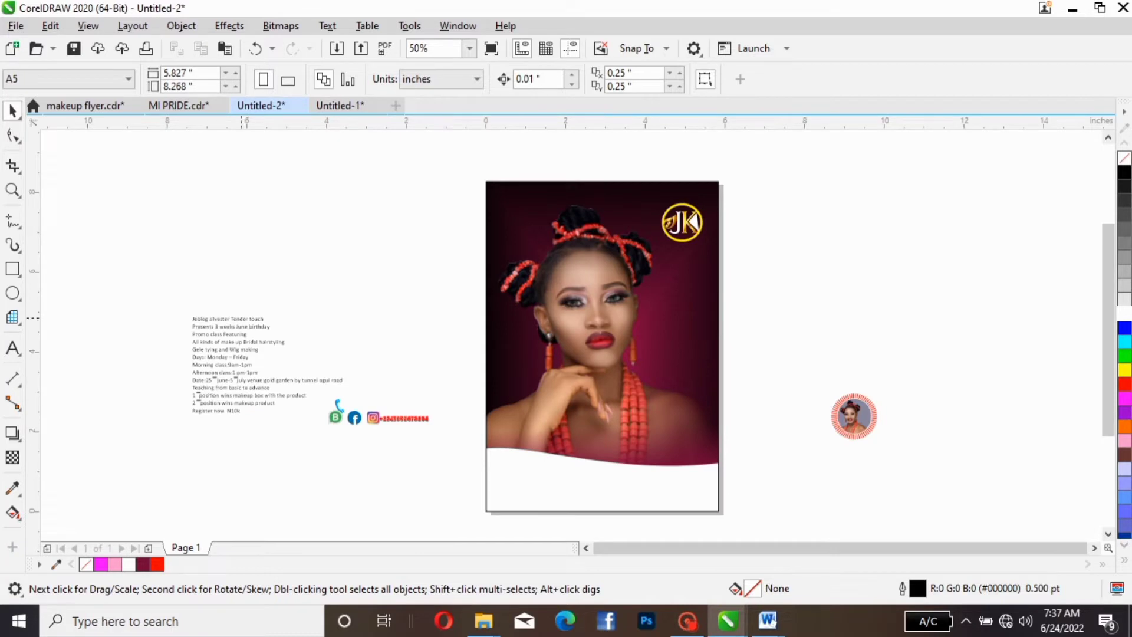
{"action": "left_click", "coordinate": [241, 318]}
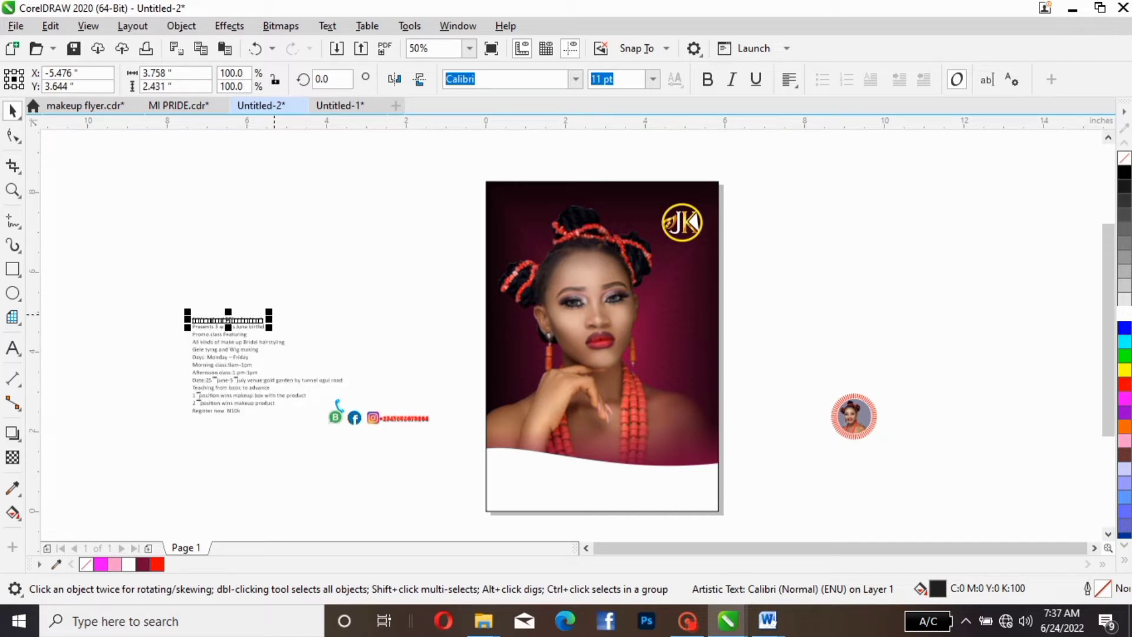
{"action": "left_click_drag", "start_coordinate": [269, 327], "coordinate": [416, 331]}
{"action": "left_click_drag", "start_coordinate": [295, 316], "coordinate": [854, 248]}
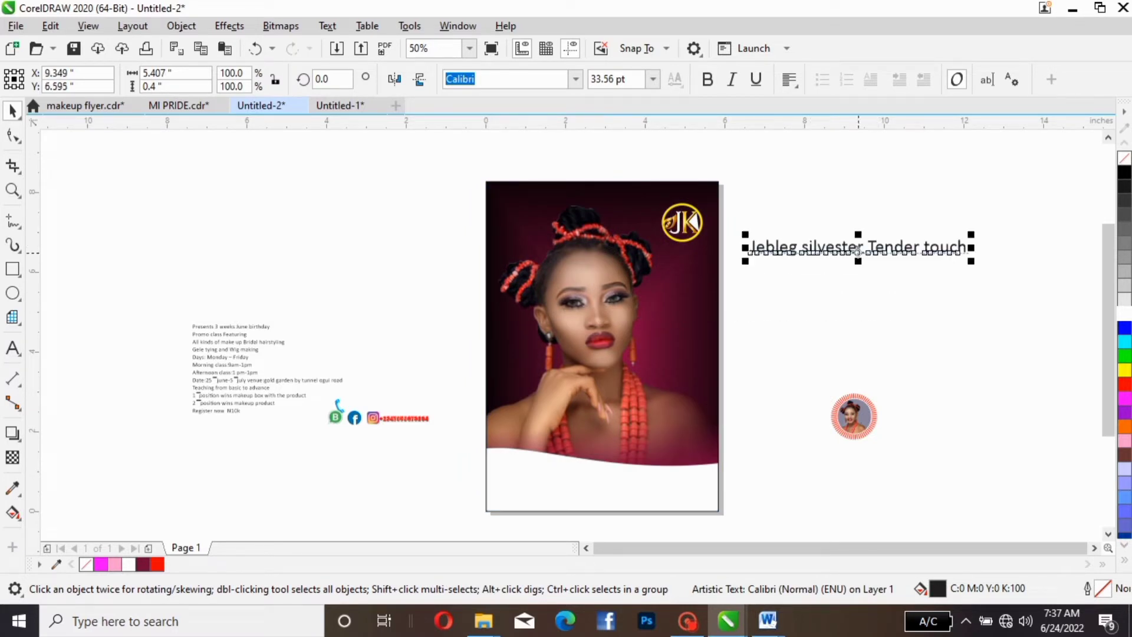
Step: Break the enlarged line so 'Tender touch' starts on a new line below the name
{"action": "double_click", "coordinate": [867, 247]}
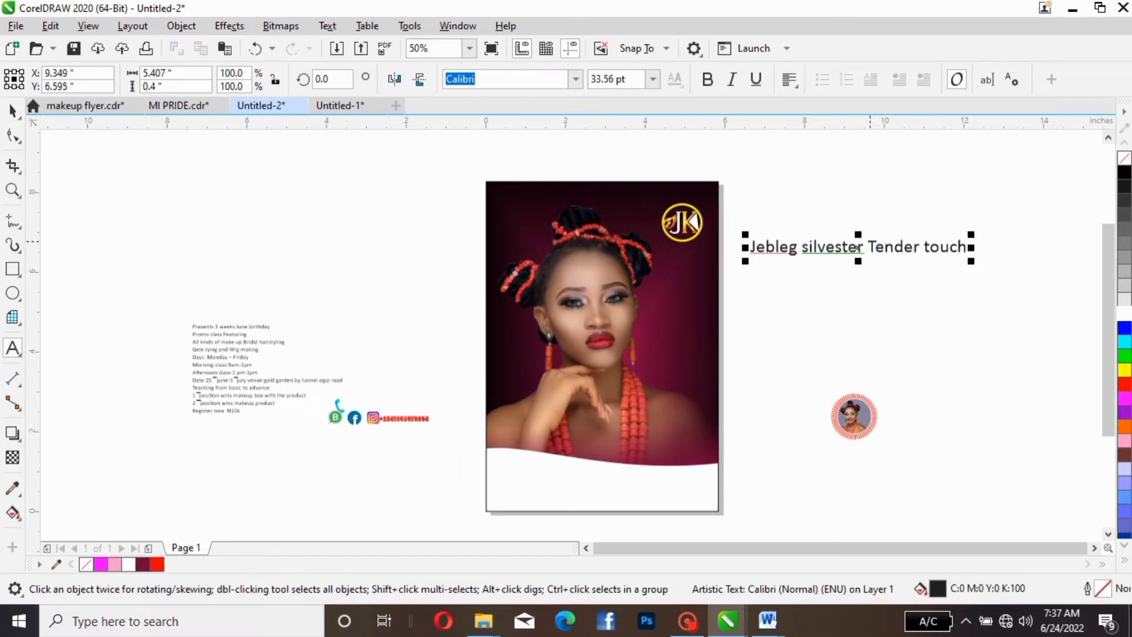
{"action": "key", "text": "ctrl+k"}
{"action": "key", "text": "Escape"}
{"action": "left_click", "coordinate": [772, 248]}
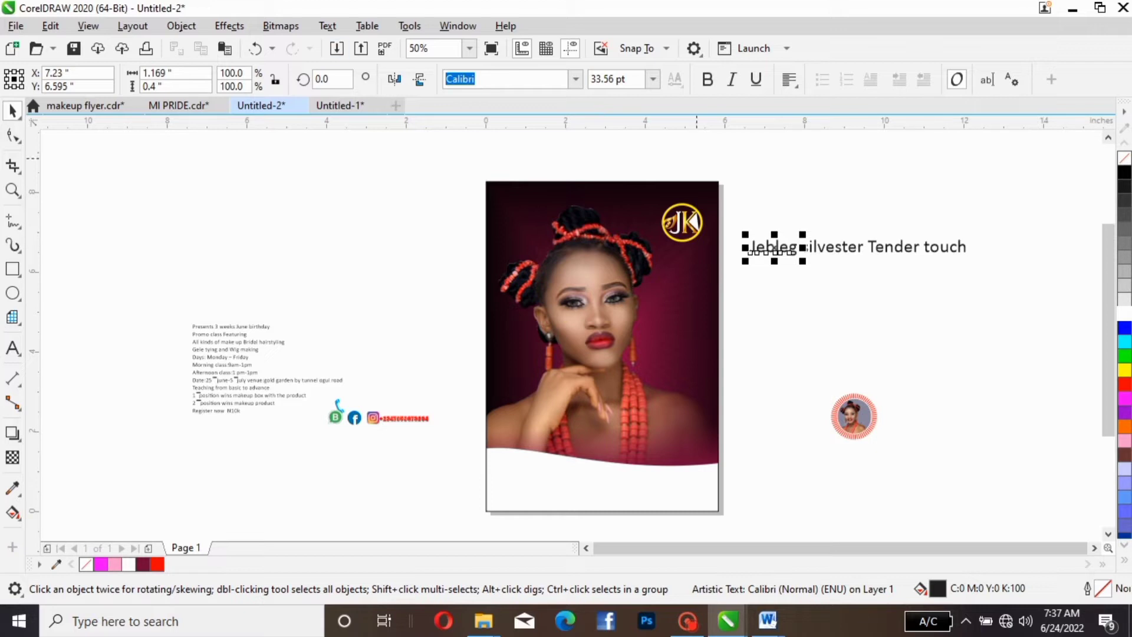
{"action": "left_click", "coordinate": [255, 48]}
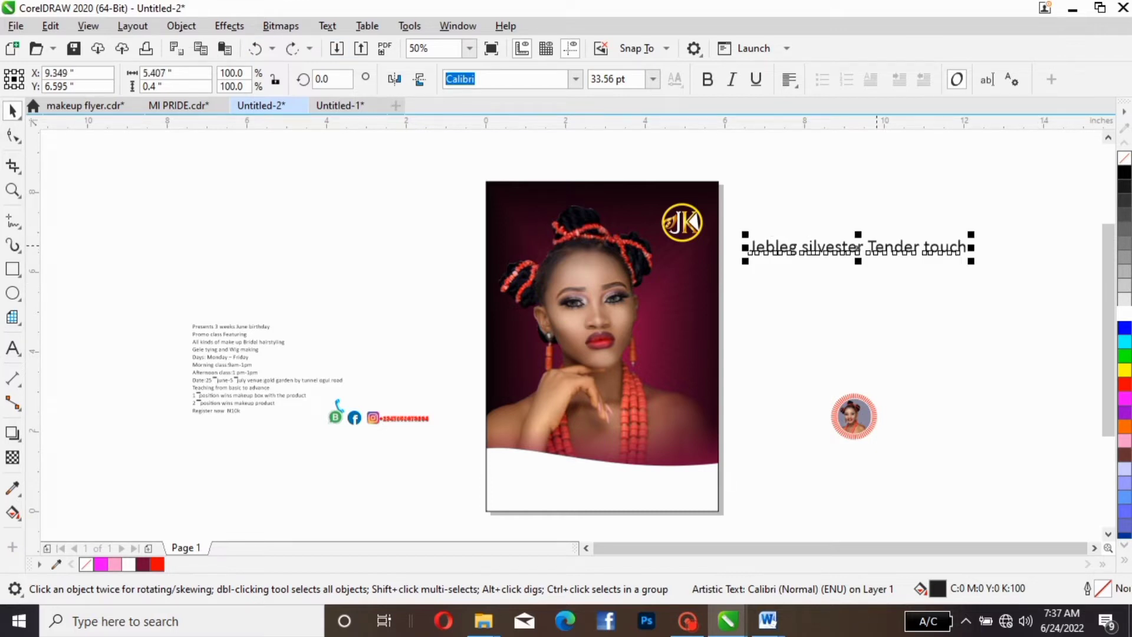
{"action": "double_click", "coordinate": [875, 248]}
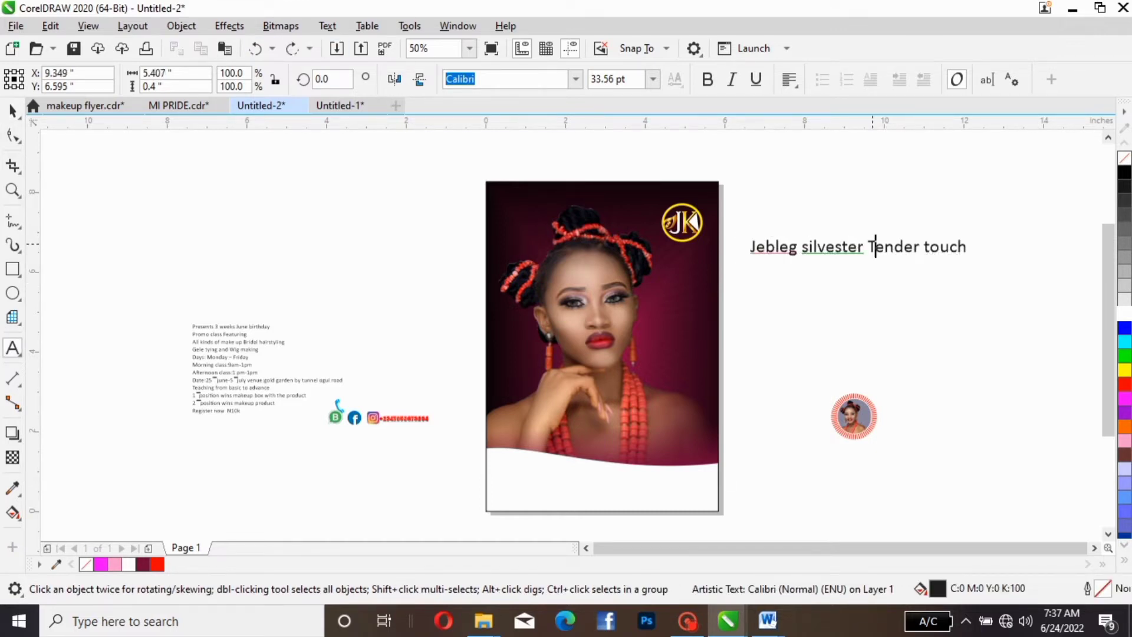
{"action": "key", "text": "Left"}
{"action": "key", "text": "Return"}
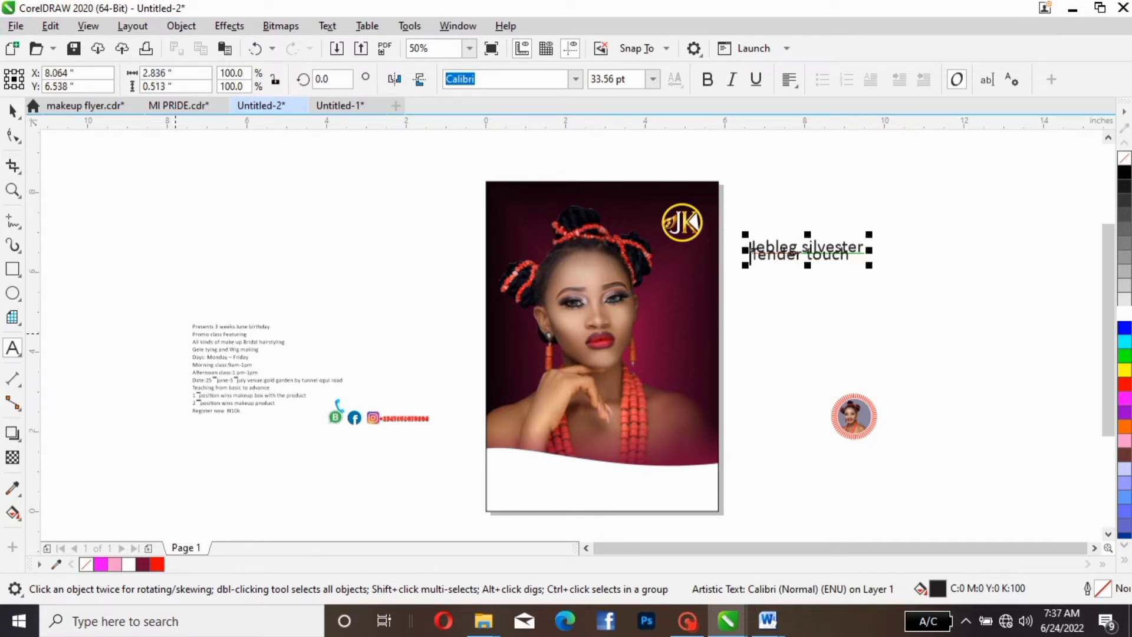
Step: Place the name text on the photo beside the JK logo and colour it peach
{"action": "left_click", "coordinate": [13, 111]}
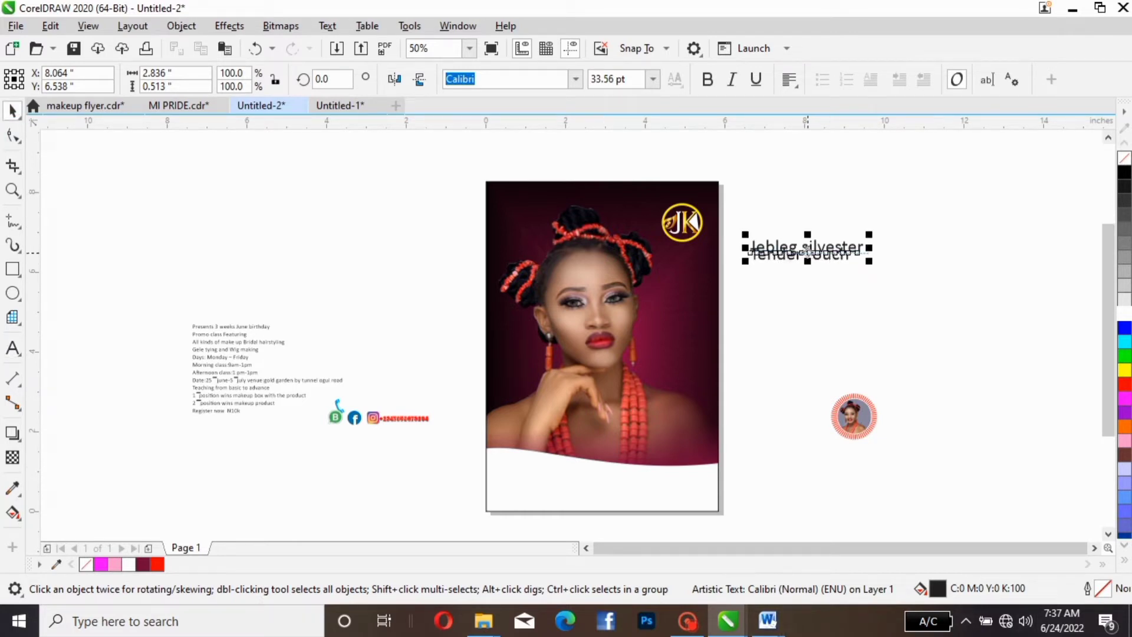
{"action": "left_click_drag", "start_coordinate": [806, 253], "coordinate": [696, 259]}
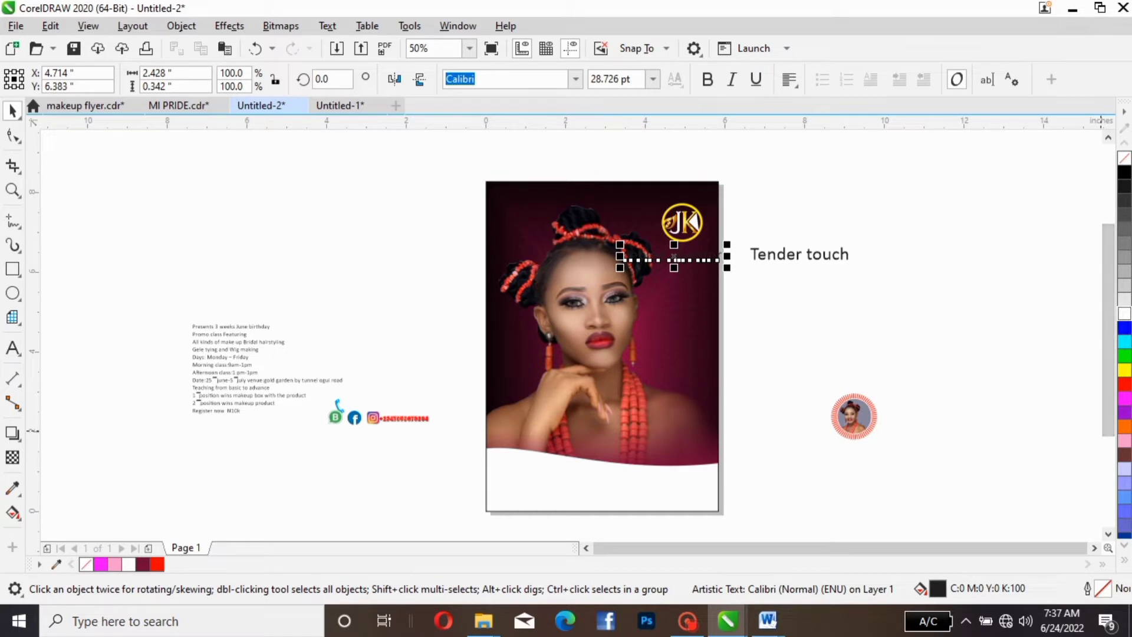
{"action": "left_click", "coordinate": [1124, 311]}
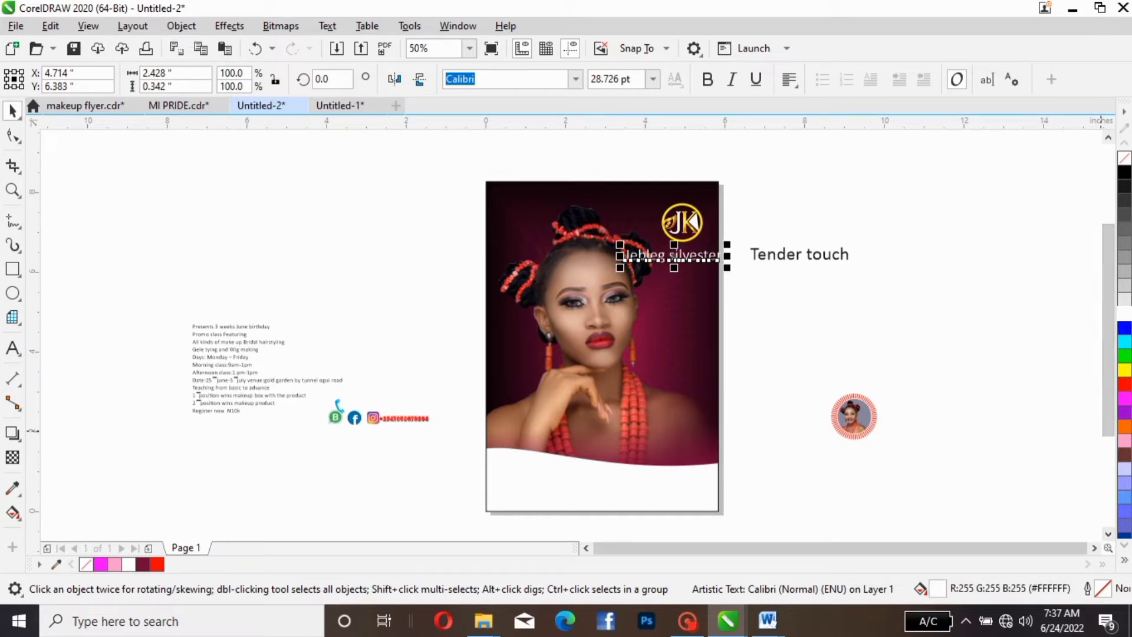
{"action": "left_click", "coordinate": [1124, 560]}
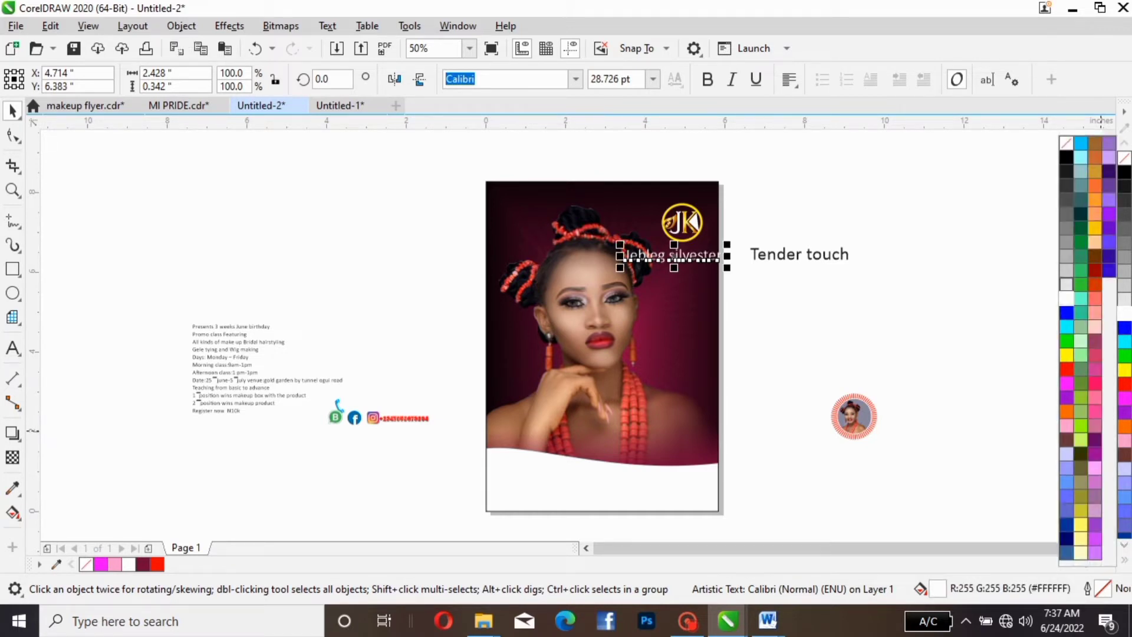
{"action": "left_click", "coordinate": [1095, 241]}
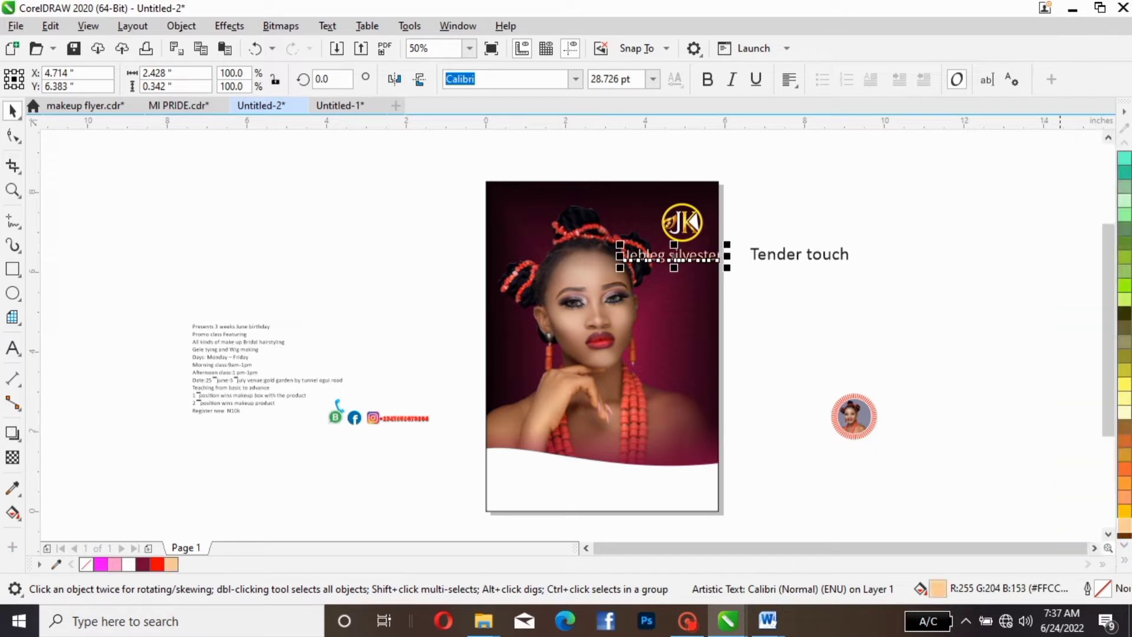
{"action": "left_click", "coordinate": [777, 197]}
{"action": "left_click", "coordinate": [716, 273]}
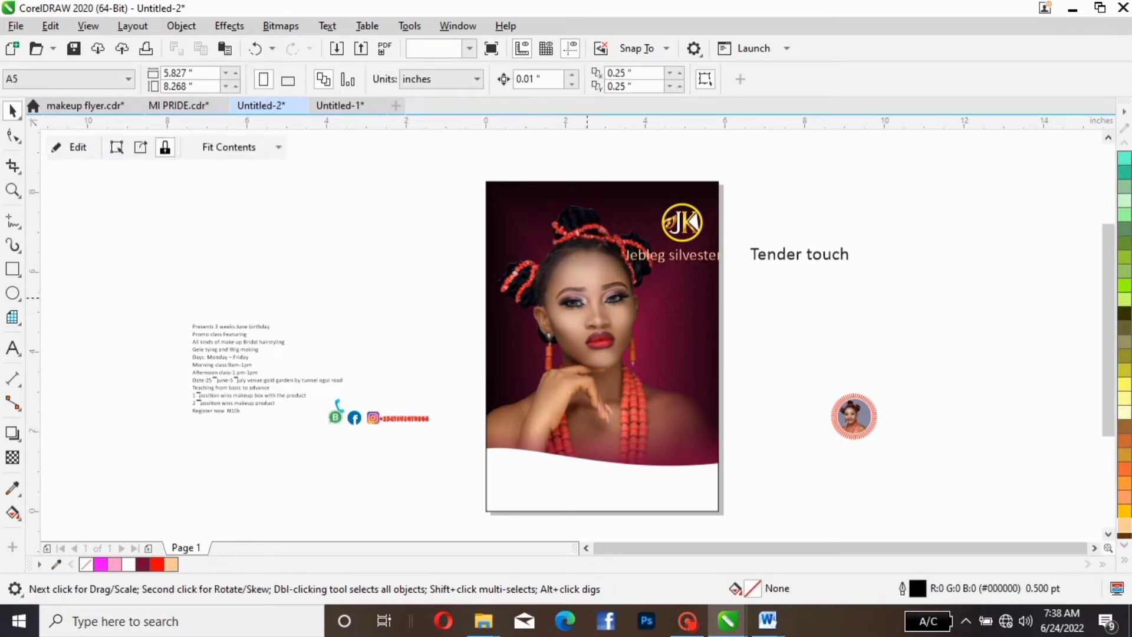
{"action": "left_click", "coordinate": [710, 255]}
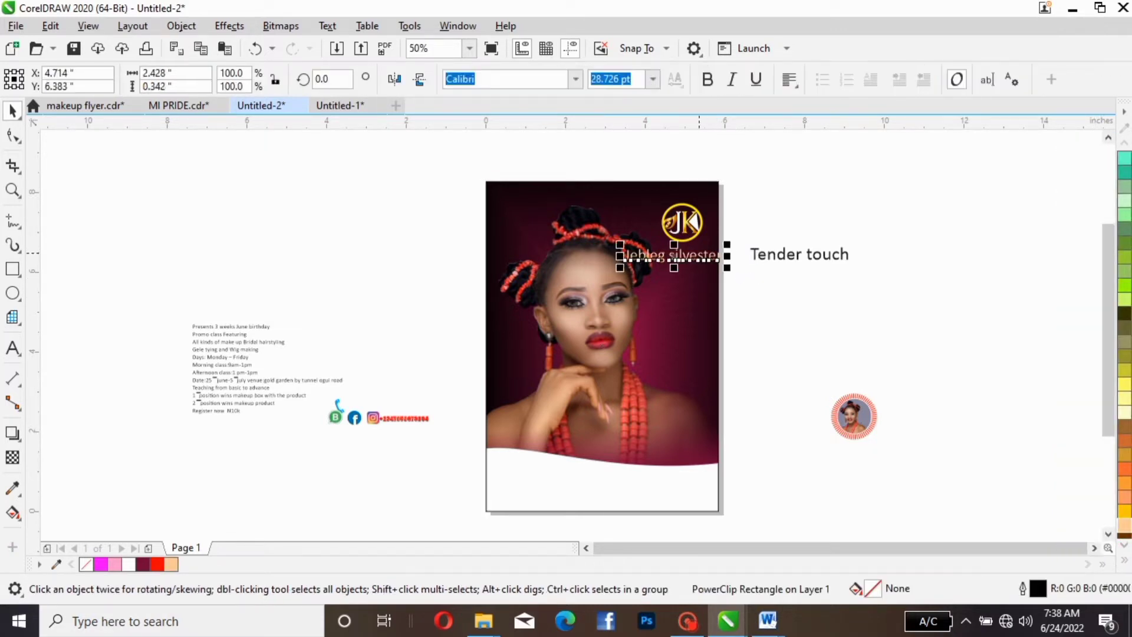
{"action": "left_click_drag", "start_coordinate": [725, 246], "coordinate": [686, 258]}
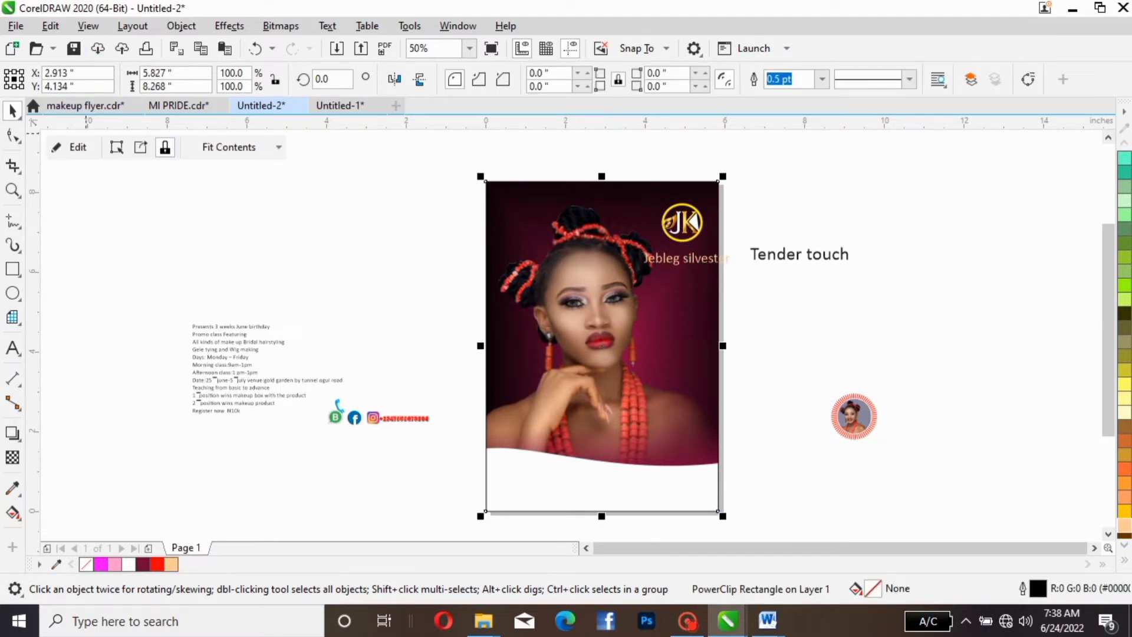
Step: Shift the model photo left inside its frame to about X 2.513 in
{"action": "left_click", "coordinate": [69, 146]}
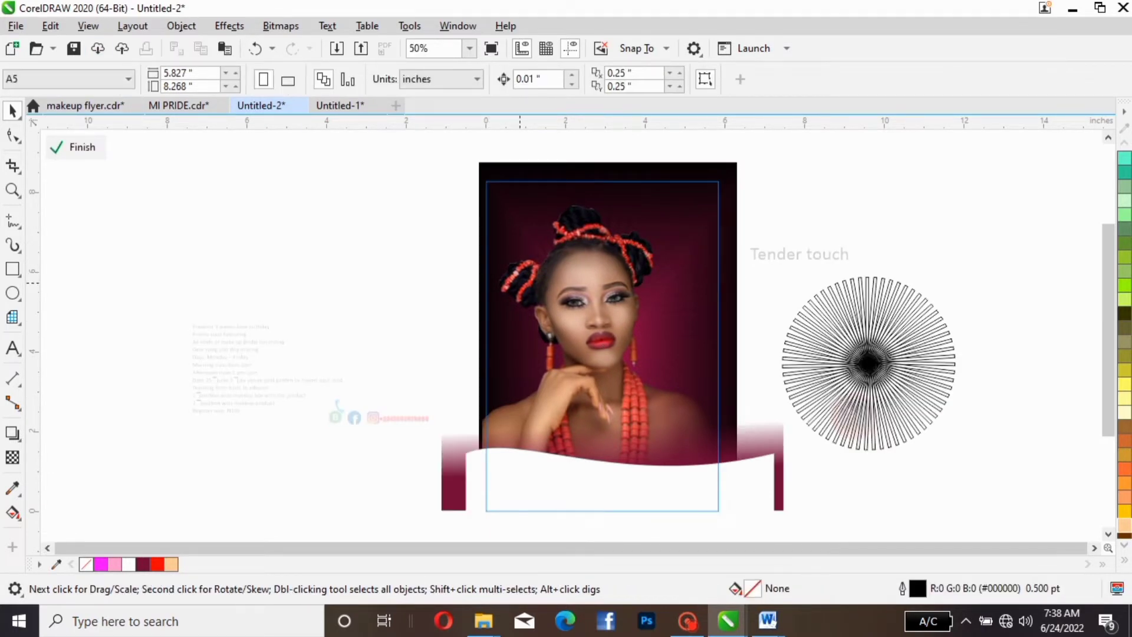
{"action": "left_click", "coordinate": [712, 465]}
{"action": "key", "text": "Escape"}
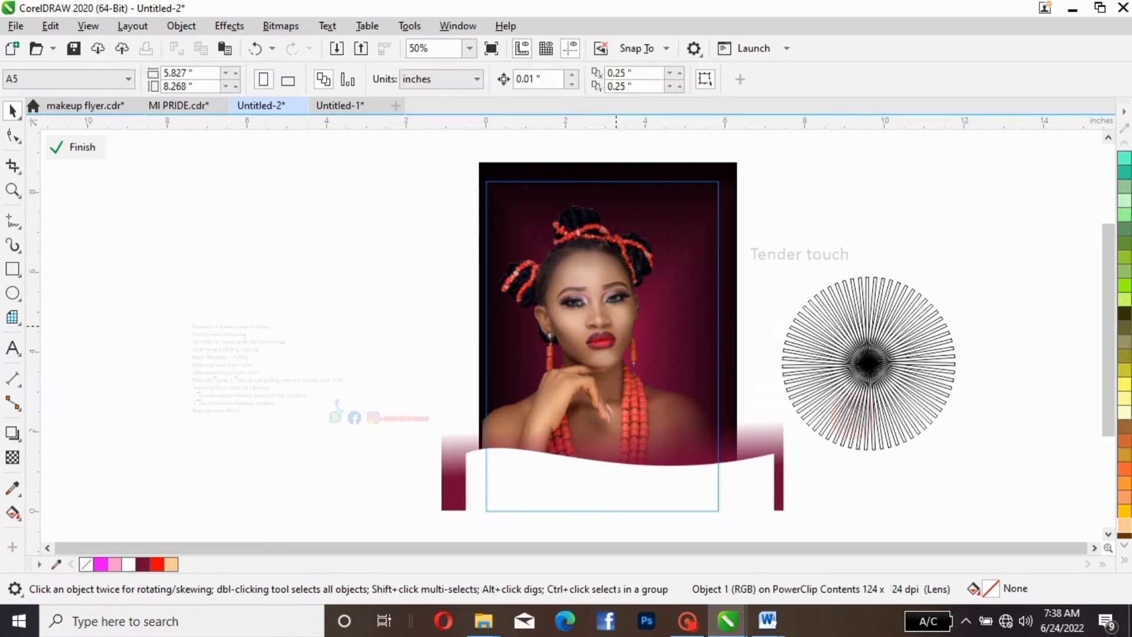
{"action": "key", "text": "Tab"}
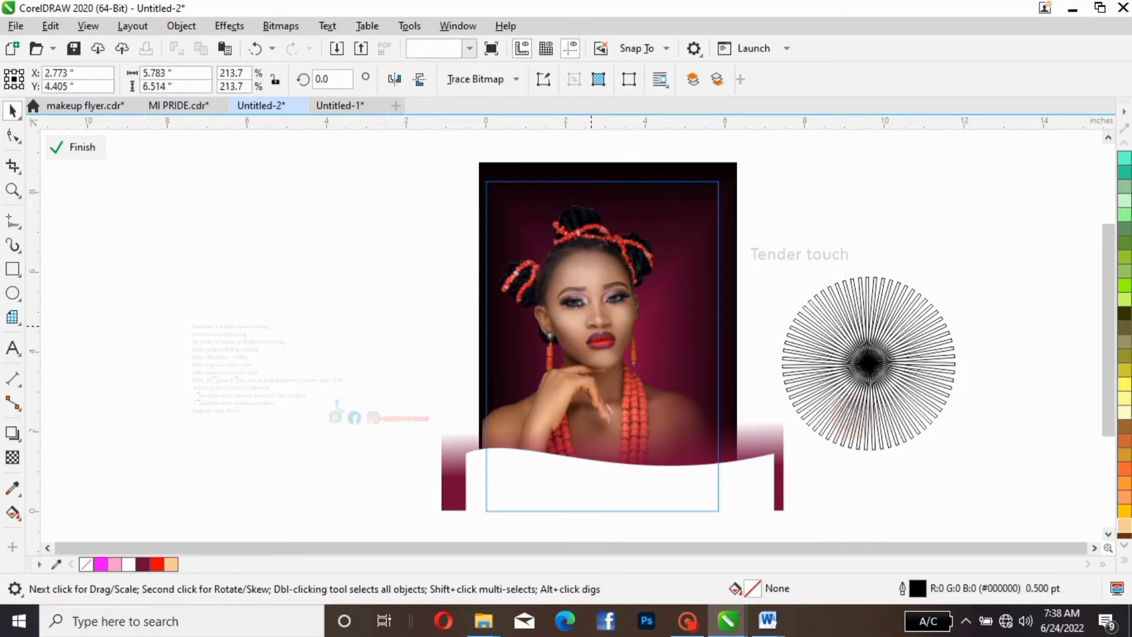
{"action": "left_click_drag", "start_coordinate": [590, 330], "coordinate": [568, 331]}
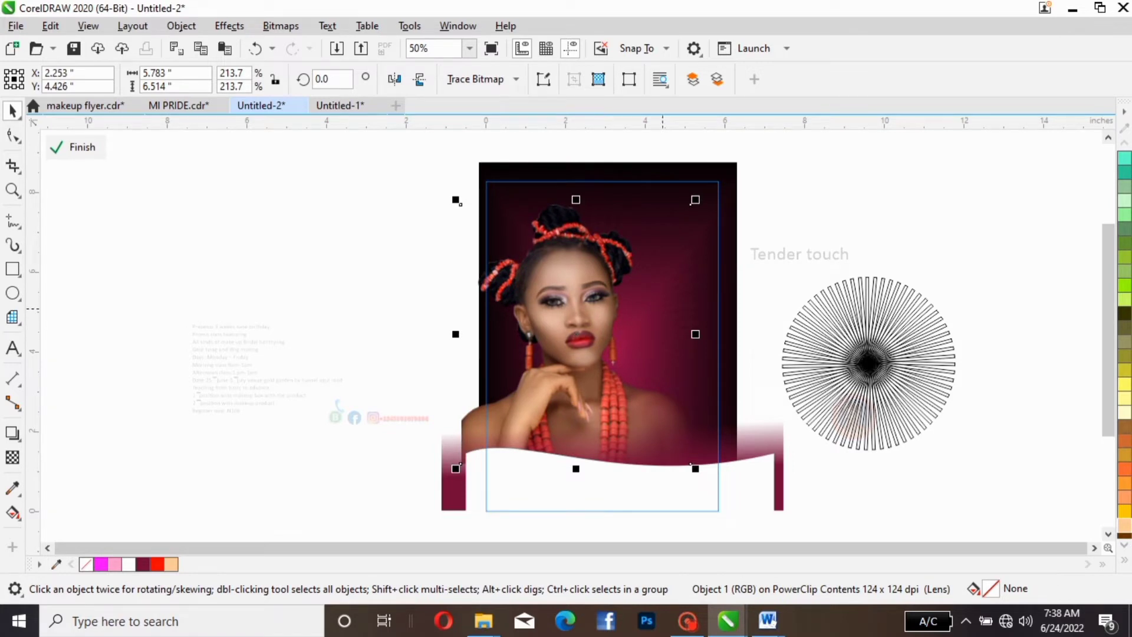
{"action": "key", "text": "Right"}
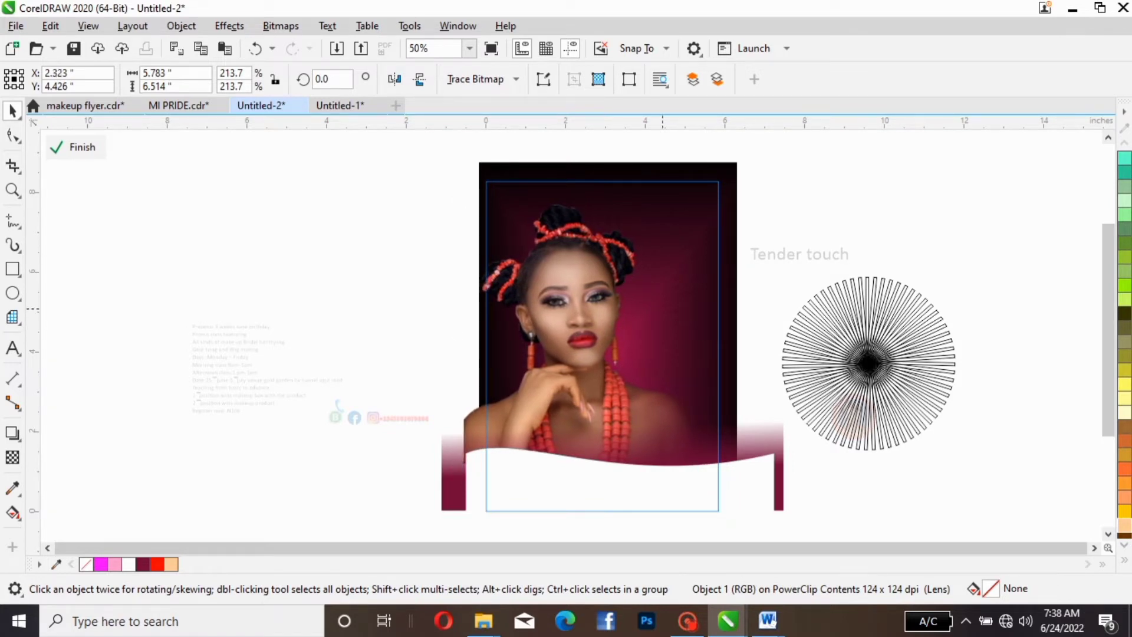
{"action": "key", "text": "Right"}
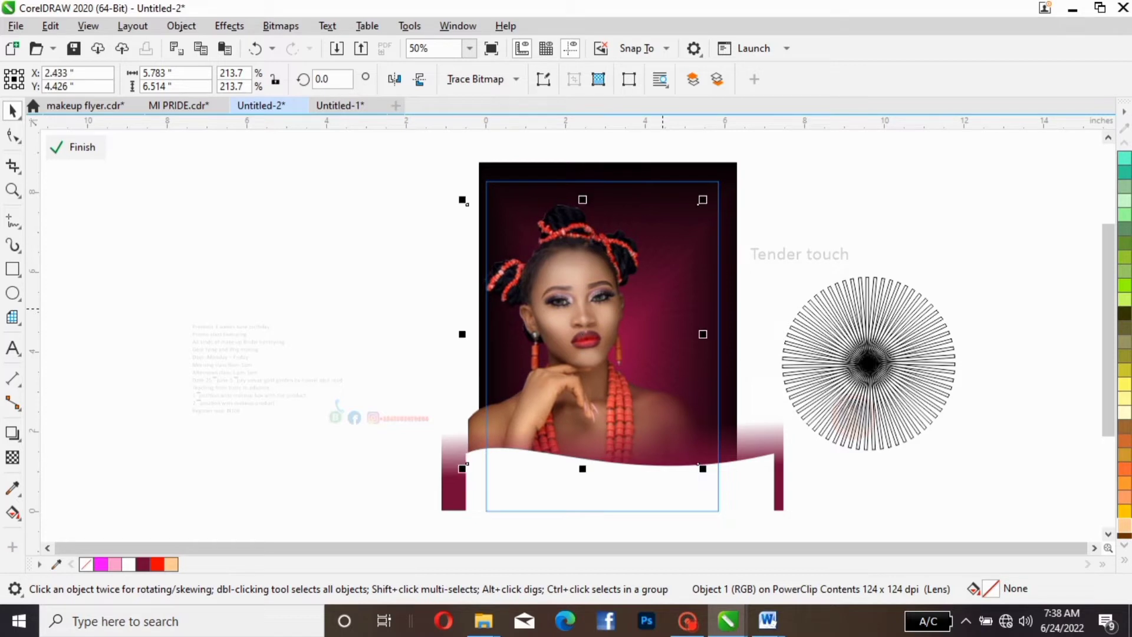
{"action": "key", "text": "Right"}
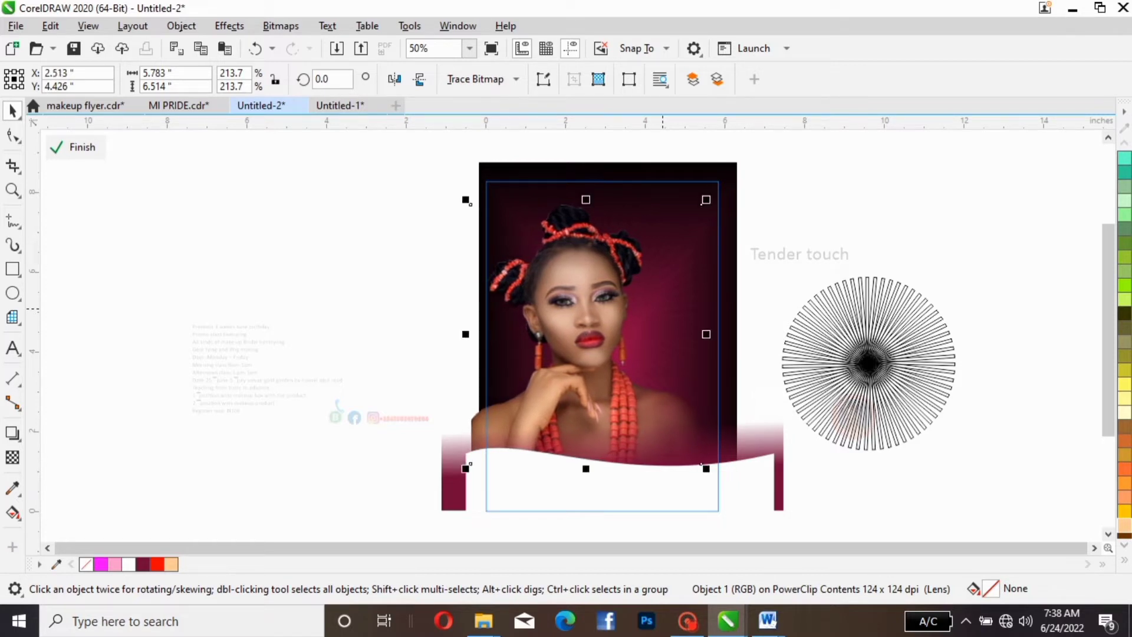
{"action": "key", "text": "Right"}
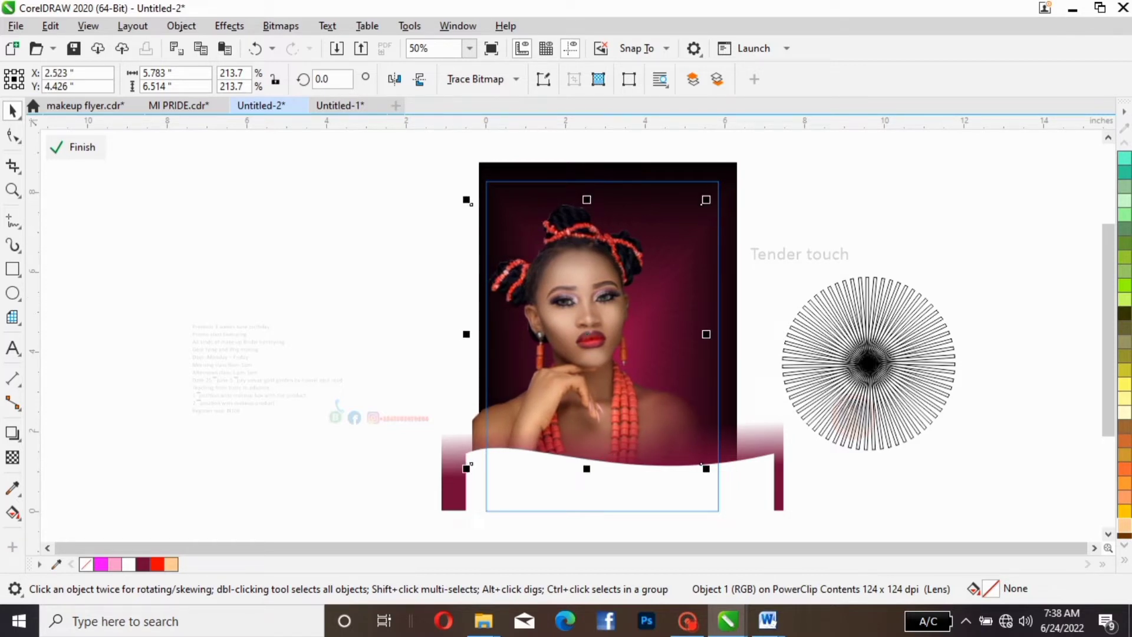
Step: Finish frame editing and shrink the name text beside the logo to about 18 pt
{"action": "left_click", "coordinate": [75, 147]}
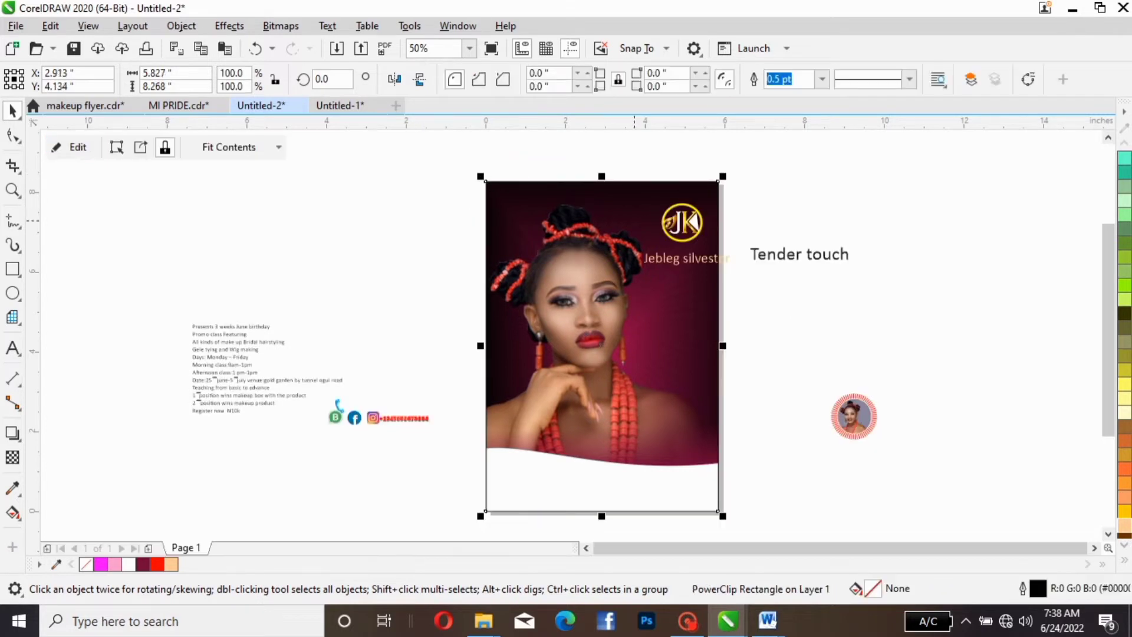
{"action": "left_click", "coordinate": [672, 261]}
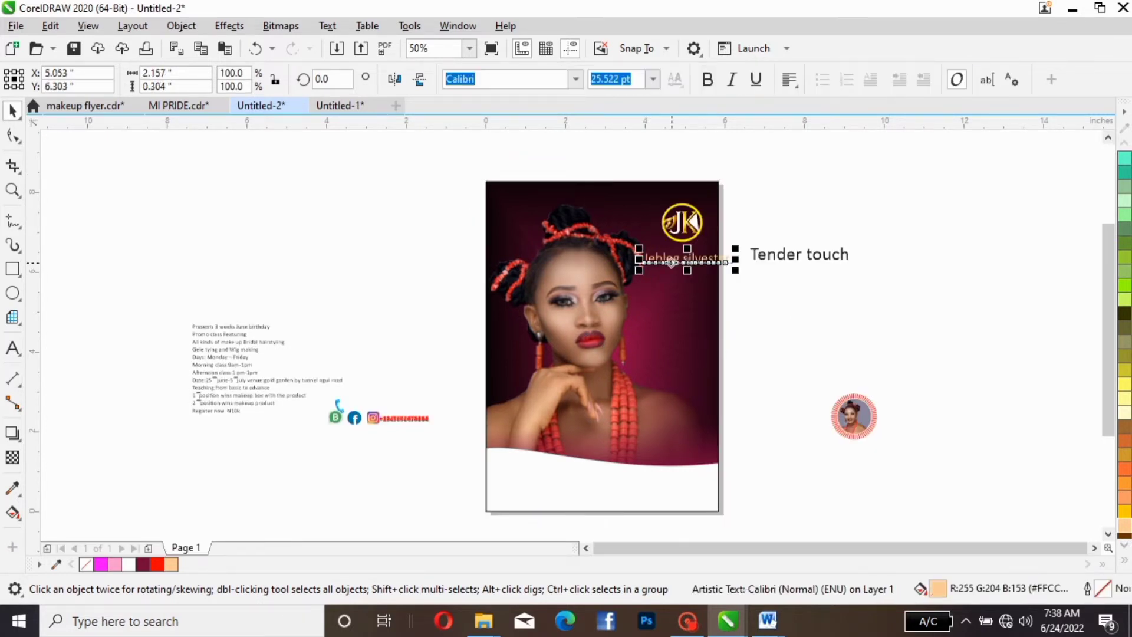
{"action": "mouse_move", "coordinate": [734, 262]}
{"action": "left_mouse_down"}
{"action": "mouse_move", "coordinate": [717, 257]}
{"action": "mouse_move", "coordinate": [741, 257]}
{"action": "left_mouse_up"}
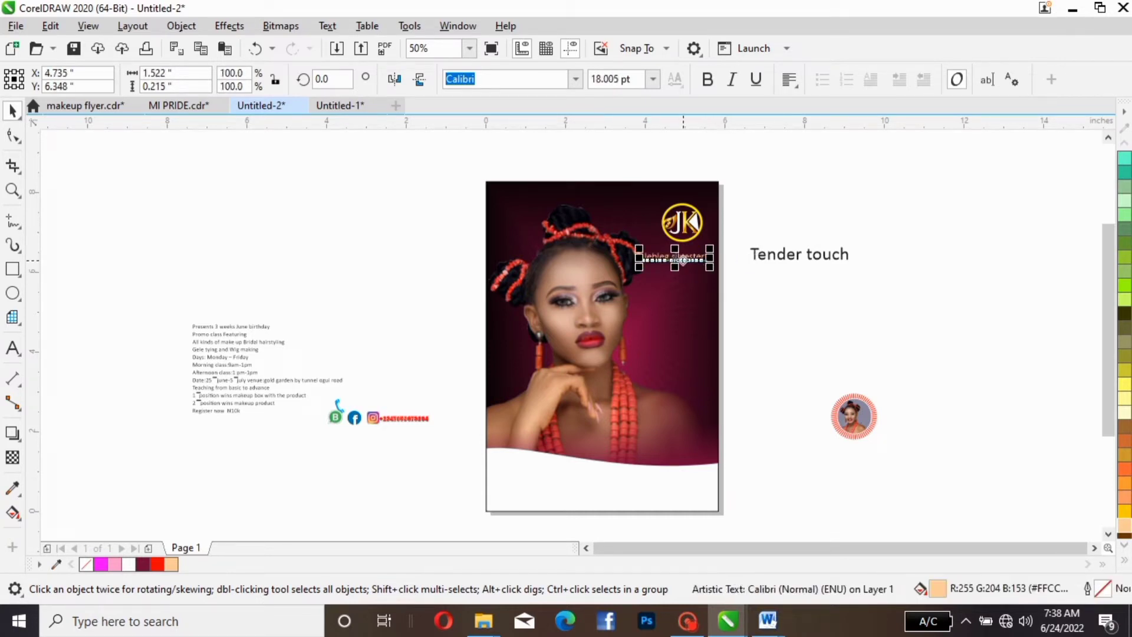
Step: Convert the name text to UPPERCASE with Change Case
{"action": "left_click", "coordinate": [327, 25]}
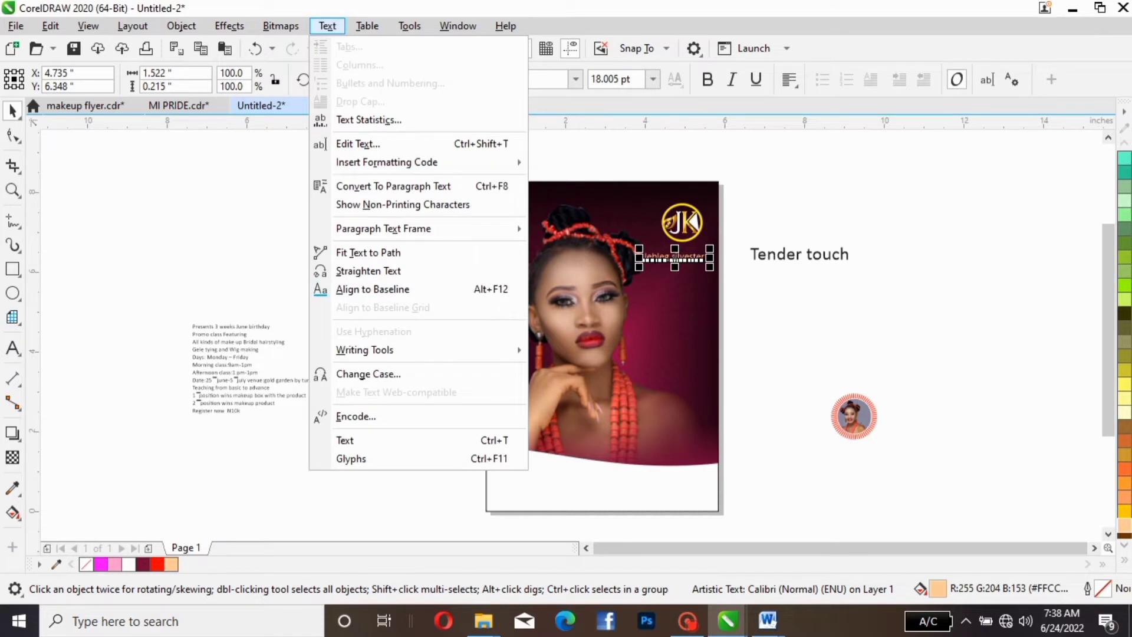
{"action": "left_click", "coordinate": [368, 373]}
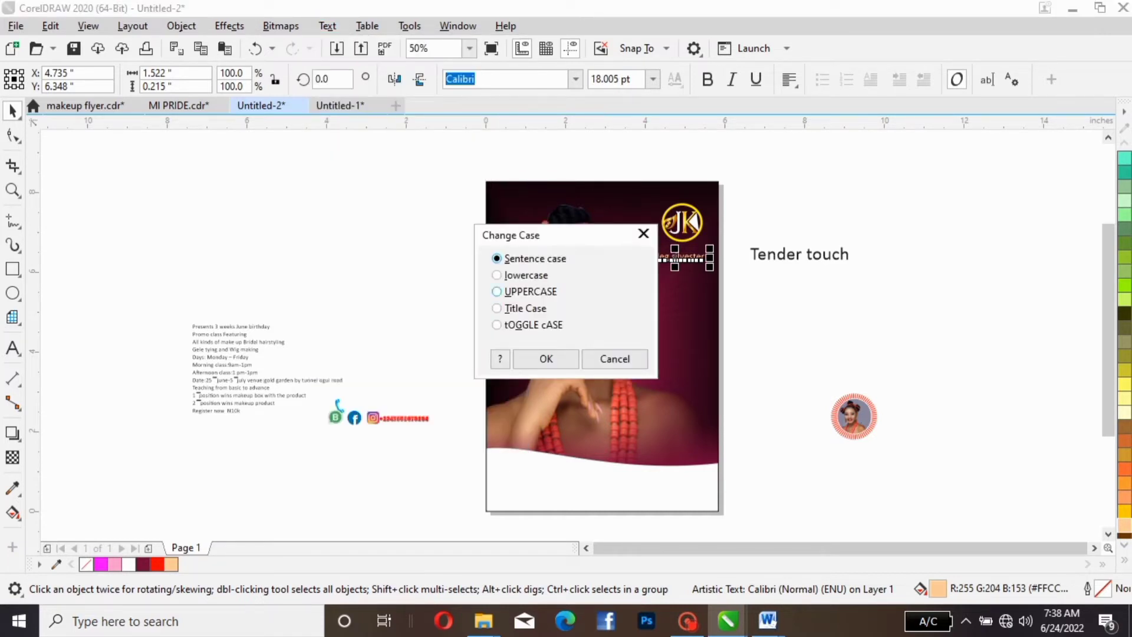
{"action": "left_click", "coordinate": [496, 291]}
{"action": "left_click", "coordinate": [546, 359]}
{"action": "left_click", "coordinate": [709, 235]}
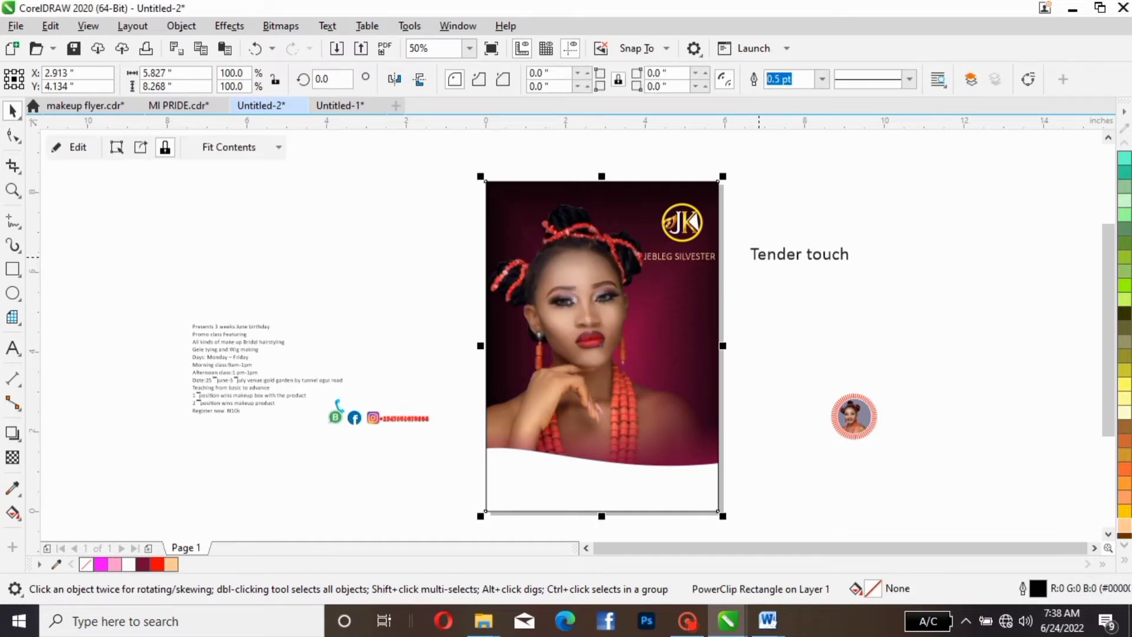
{"action": "left_click", "coordinate": [766, 260]}
Step: Put Tender touch under the name on the photo, colour it peach, make it UPPERCASE and resize it
{"action": "left_click_drag", "start_coordinate": [767, 259], "coordinate": [713, 277]}
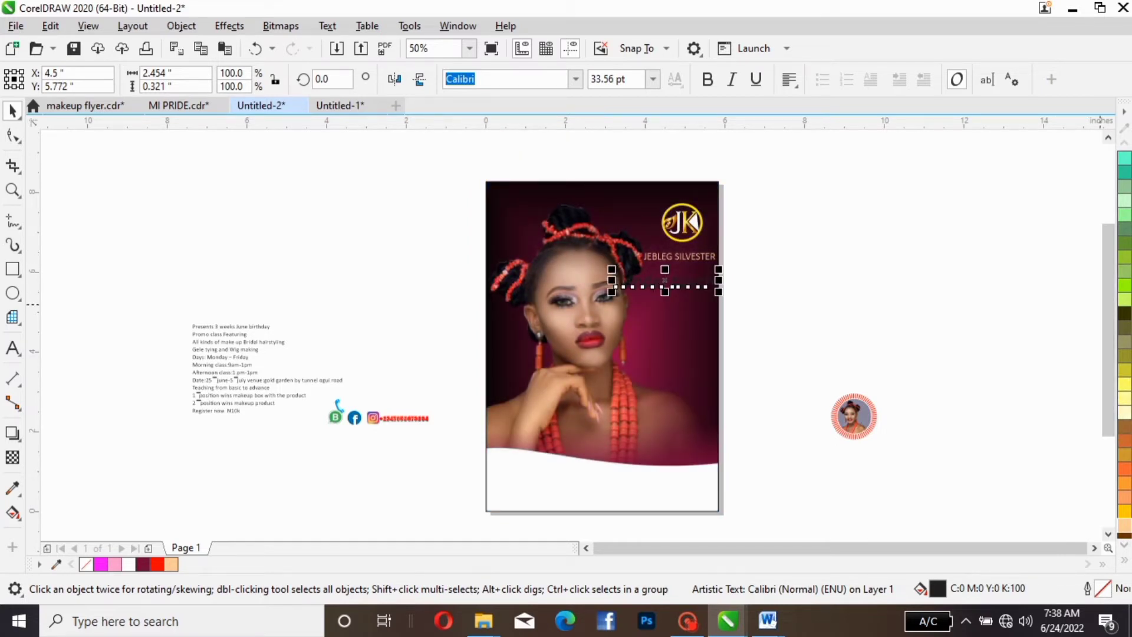
{"action": "left_click", "coordinate": [1124, 525]}
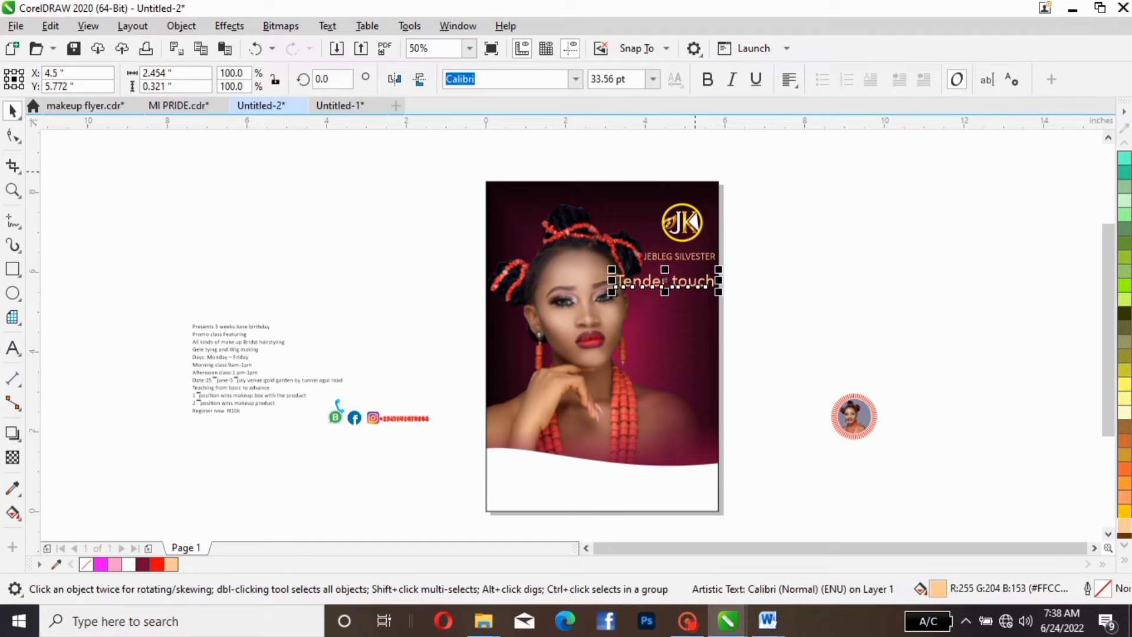
{"action": "left_click", "coordinate": [327, 26]}
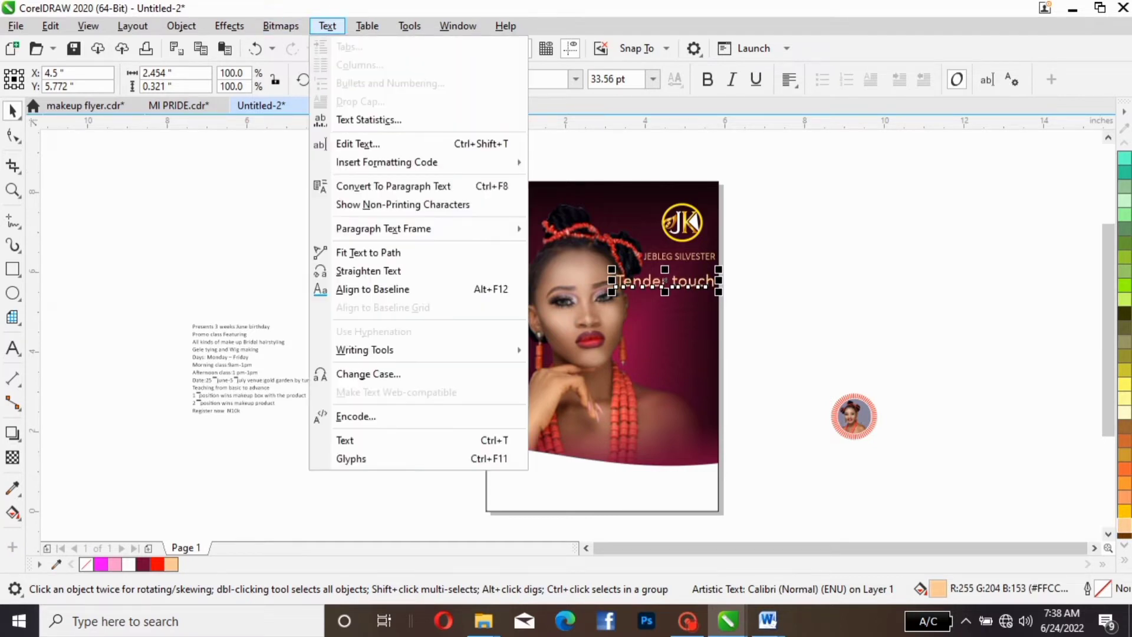
{"action": "left_click", "coordinate": [368, 374]}
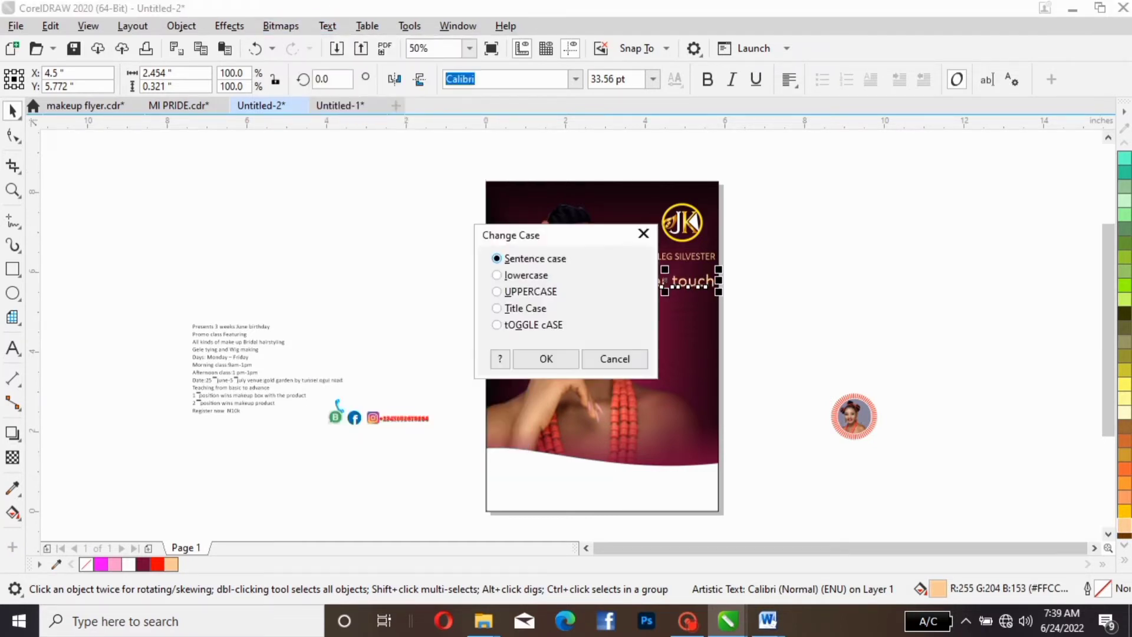
{"action": "left_click", "coordinate": [496, 291]}
{"action": "left_click", "coordinate": [546, 358]}
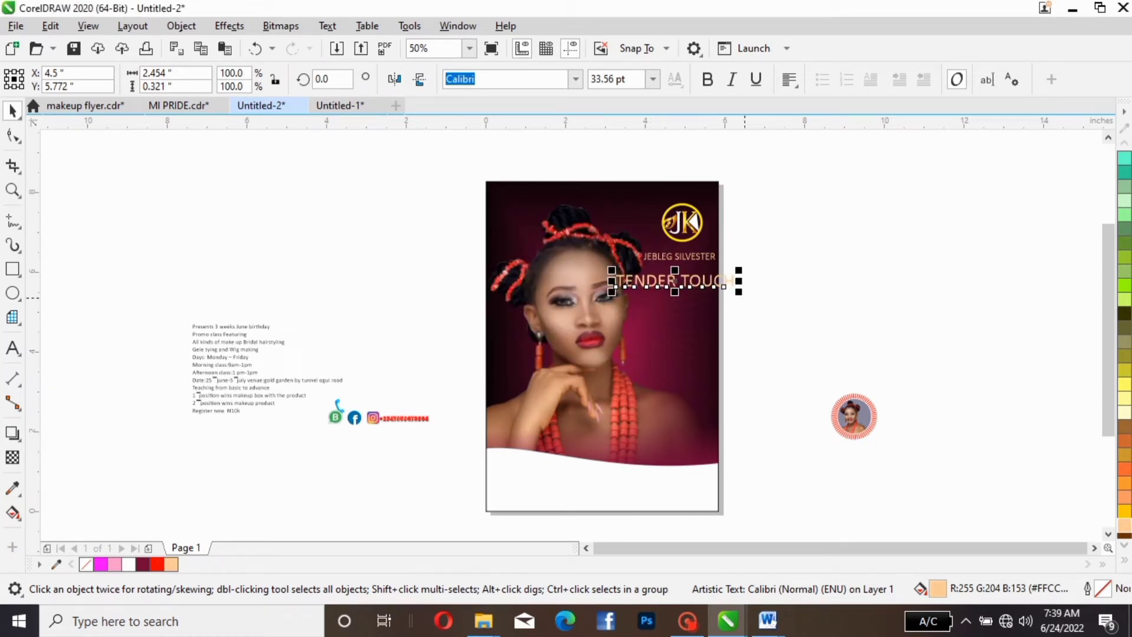
{"action": "mouse_move", "coordinate": [739, 280]}
{"action": "left_mouse_down"}
{"action": "mouse_move", "coordinate": [547, 289]}
{"action": "mouse_move", "coordinate": [723, 288]}
{"action": "left_mouse_up"}
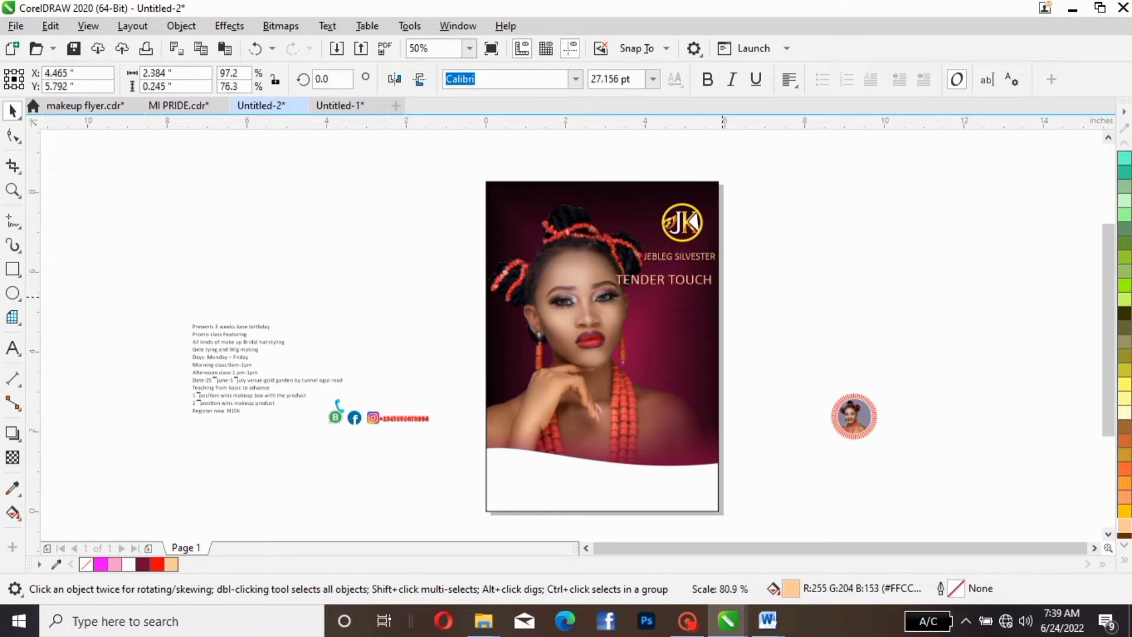
Step: Undo the distorted resize, align TENDER TOUCH under the name, and raise the name toward the logo
{"action": "key", "text": "ctrl+z"}
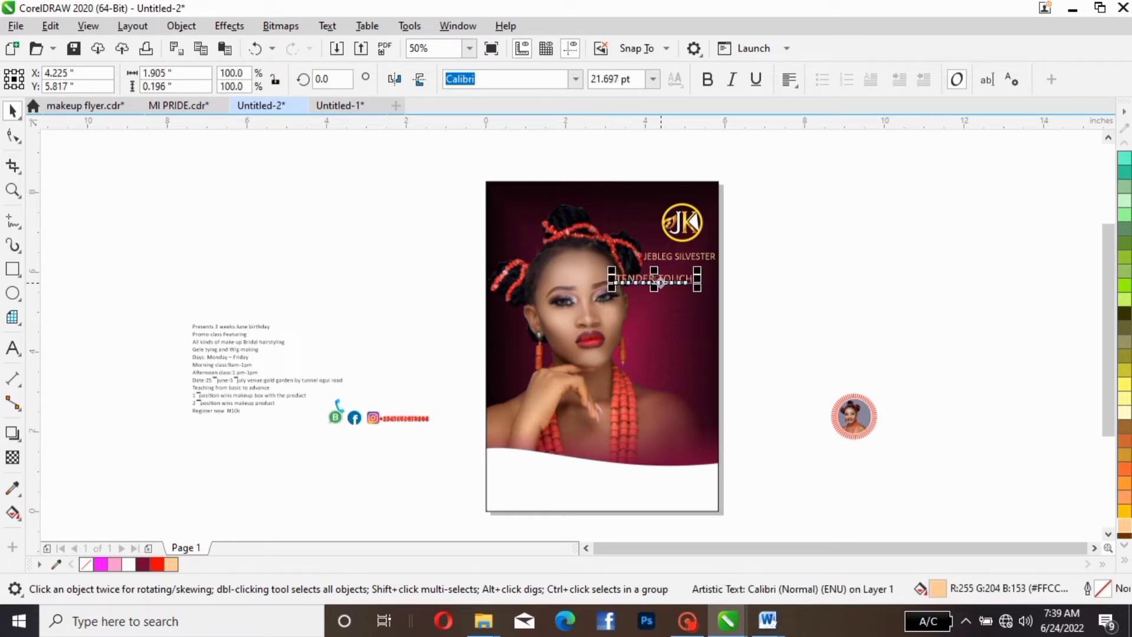
{"action": "left_click_drag", "start_coordinate": [660, 282], "coordinate": [698, 277]}
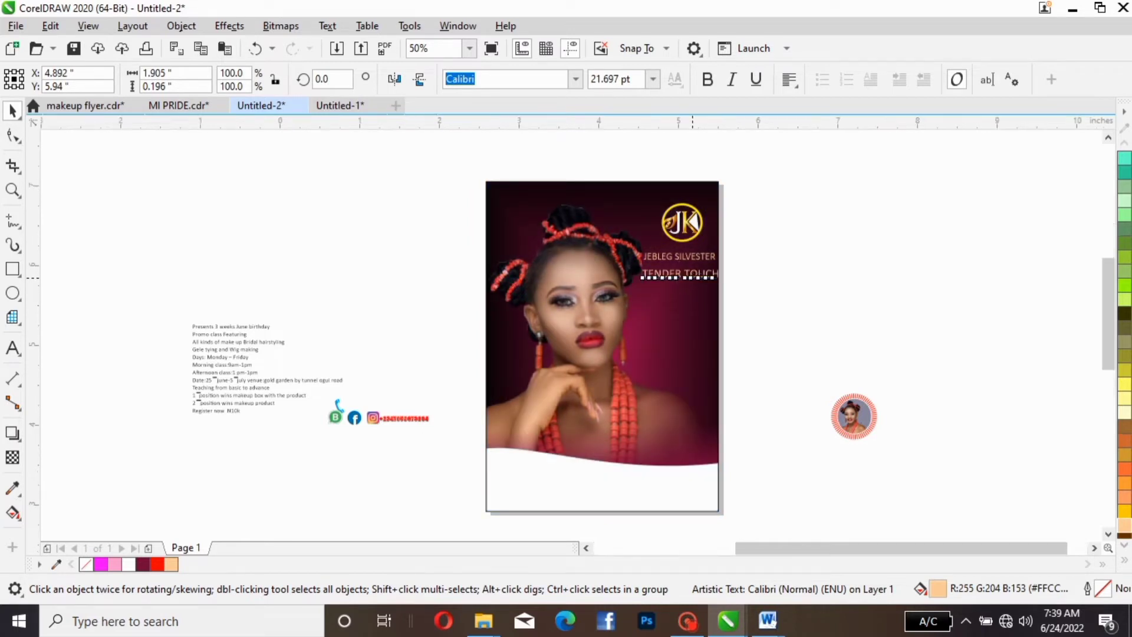
{"action": "scroll", "coordinate": [699, 277], "scroll_direction": "up", "scroll_amount": 1}
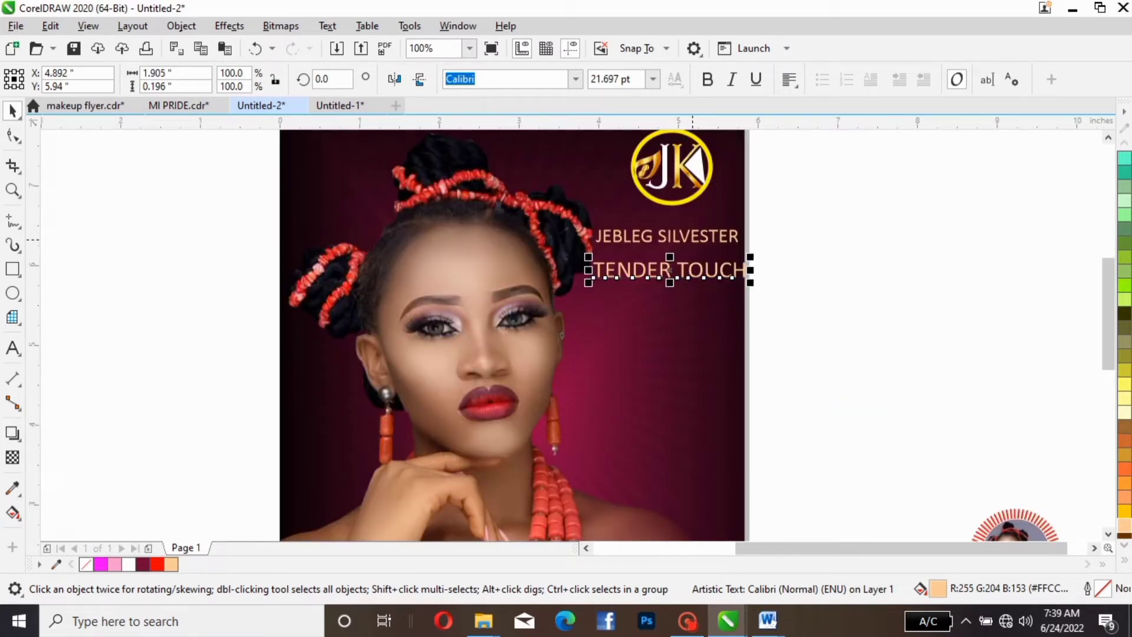
{"action": "left_click_drag", "start_coordinate": [666, 235], "coordinate": [695, 226]}
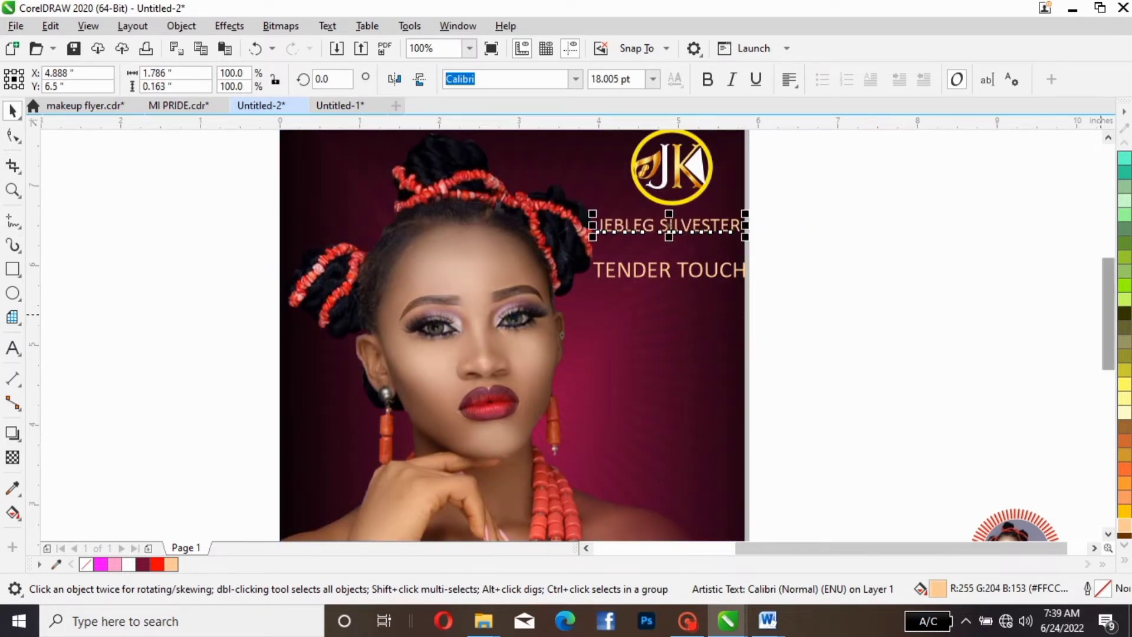
{"action": "scroll", "coordinate": [513, 330], "scroll_direction": "down", "scroll_amount": 1}
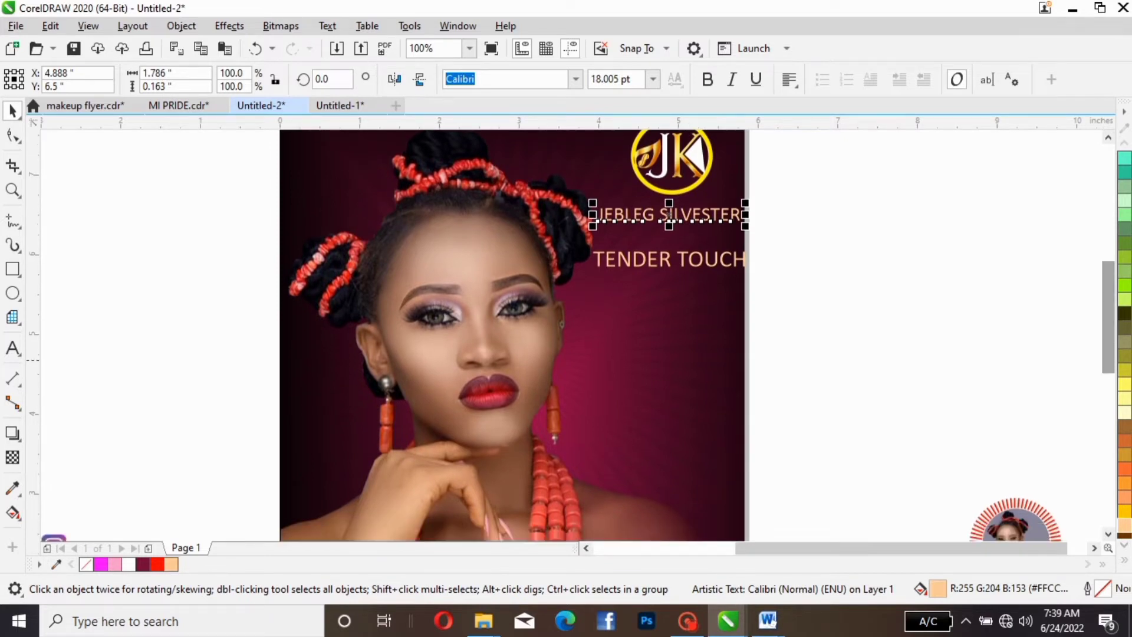
Step: Zoom out to the full page and open the model photo's frame contents for editing
{"action": "key", "text": "F3"}
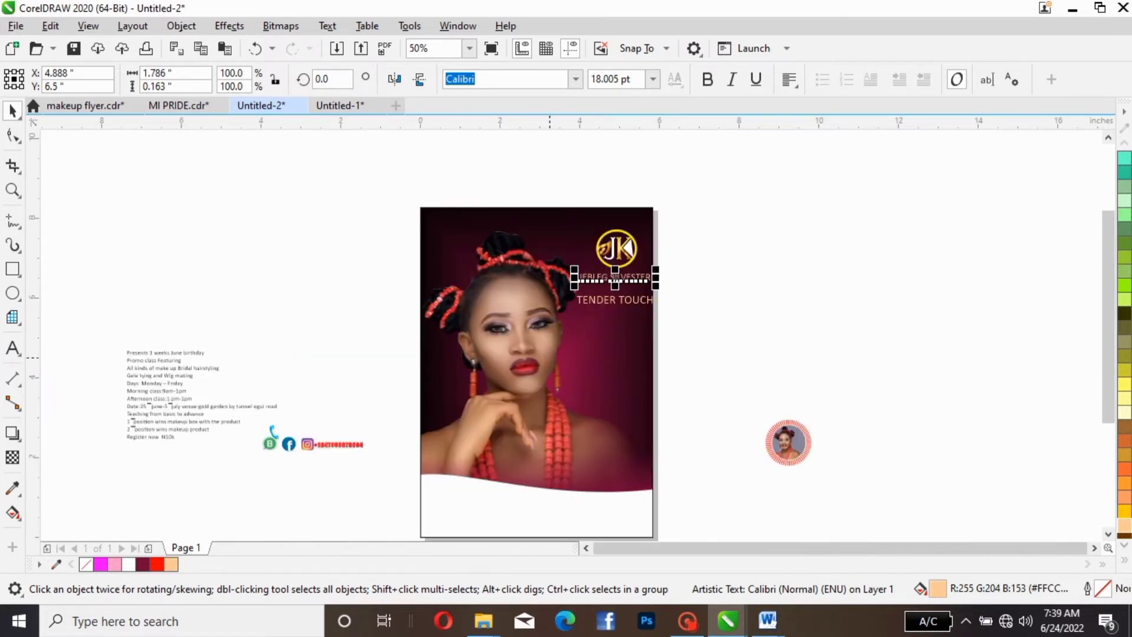
{"action": "left_click", "coordinate": [530, 383]}
{"action": "left_click", "coordinate": [70, 147]}
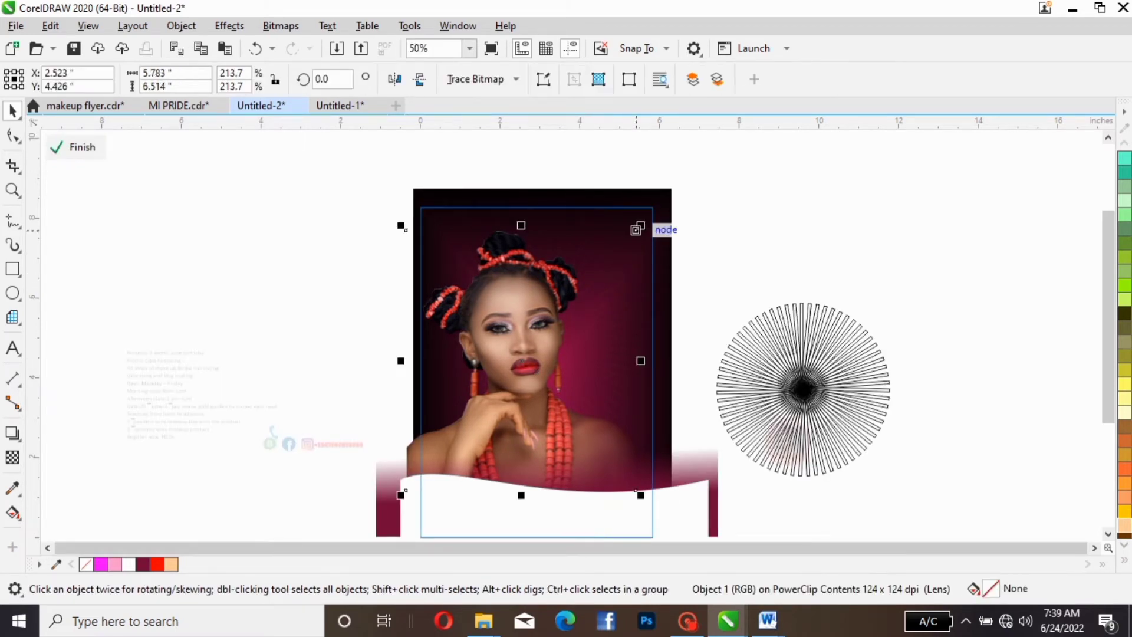
Step: Scale the model photo down to about 207% inside its frame and finish editing
{"action": "left_click_drag", "start_coordinate": [636, 229], "coordinate": [633, 233]}
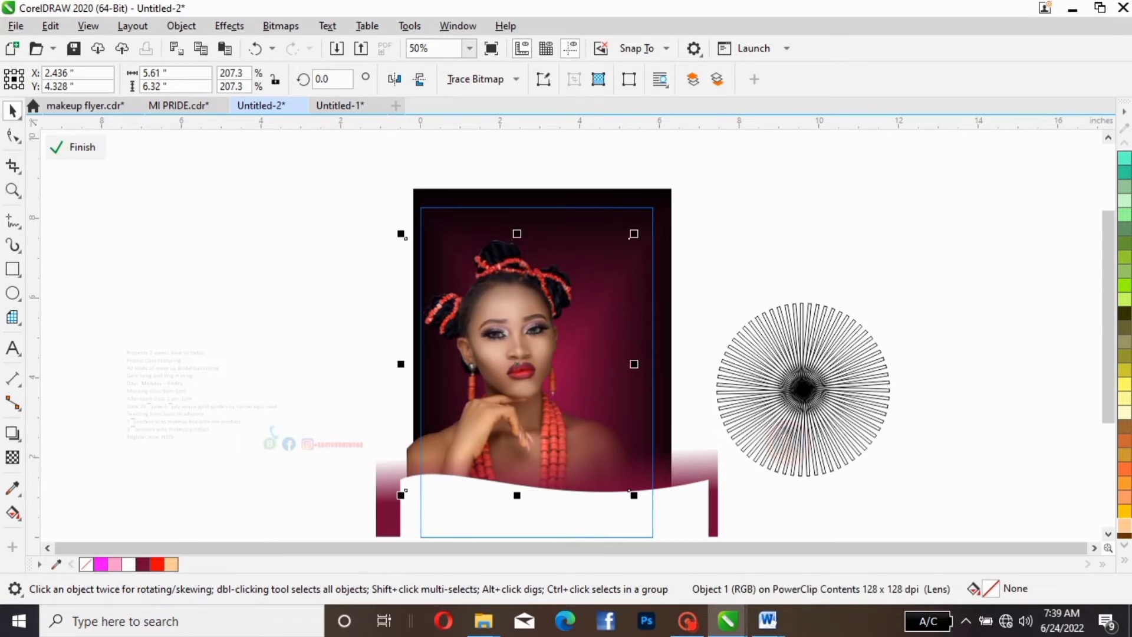
{"action": "left_click", "coordinate": [76, 146]}
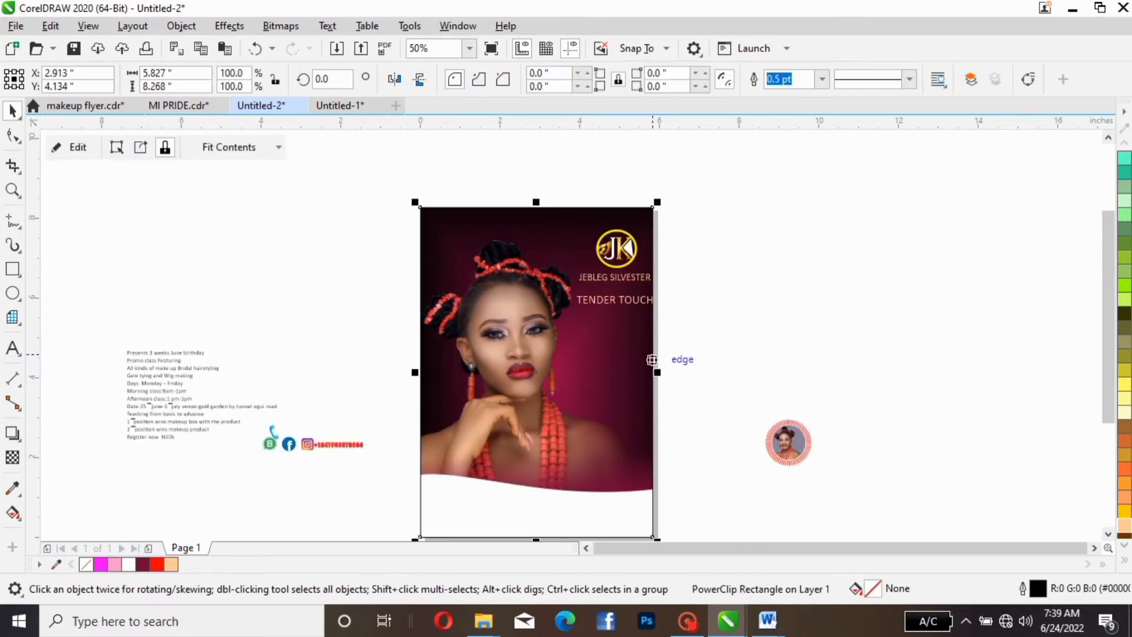
Step: Nudge the name line, restore the photo frame's position, and move TENDER TOUCH up closer
{"action": "scroll", "coordinate": [609, 294], "scroll_direction": "up", "scroll_amount": 2}
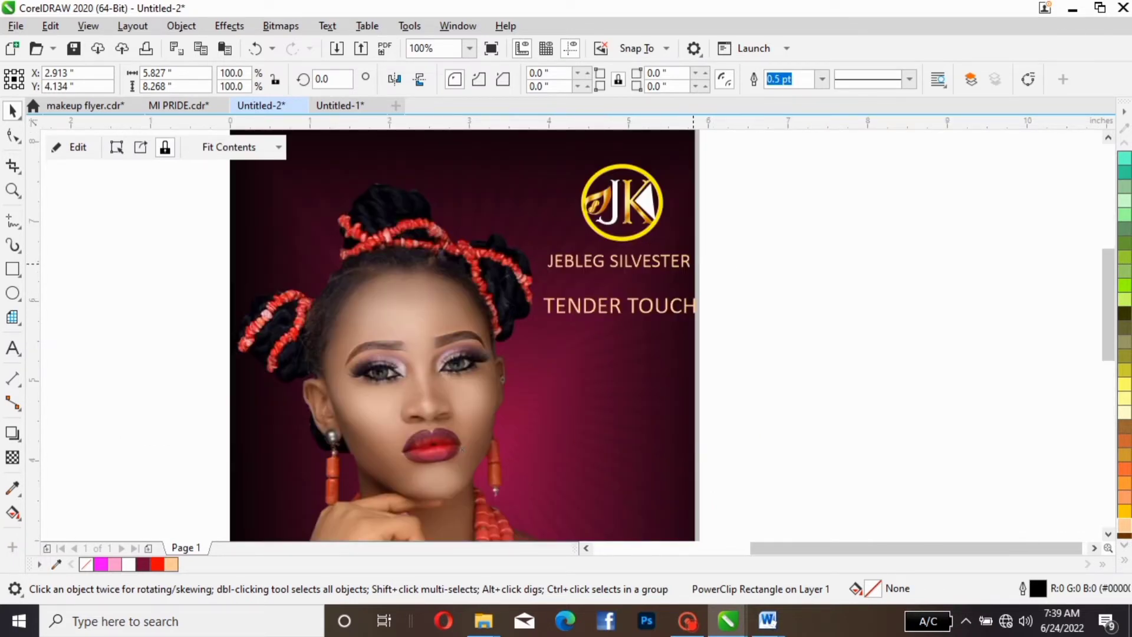
{"action": "left_click", "coordinate": [690, 263]}
{"action": "left_click", "coordinate": [616, 262]}
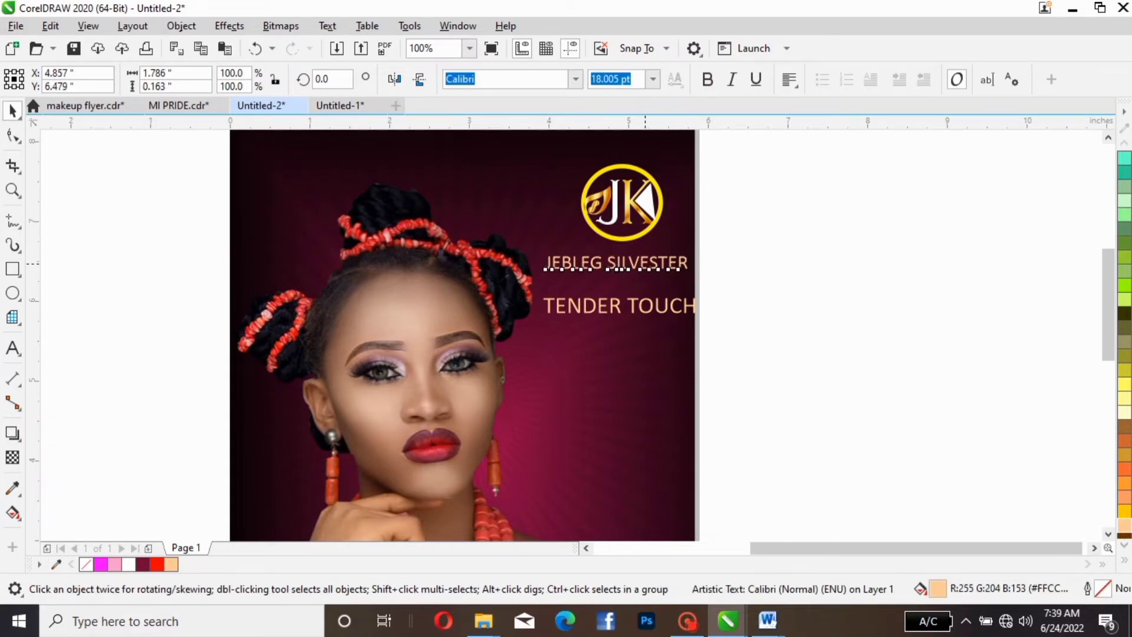
{"action": "left_click_drag", "start_coordinate": [616, 261], "coordinate": [612, 265]}
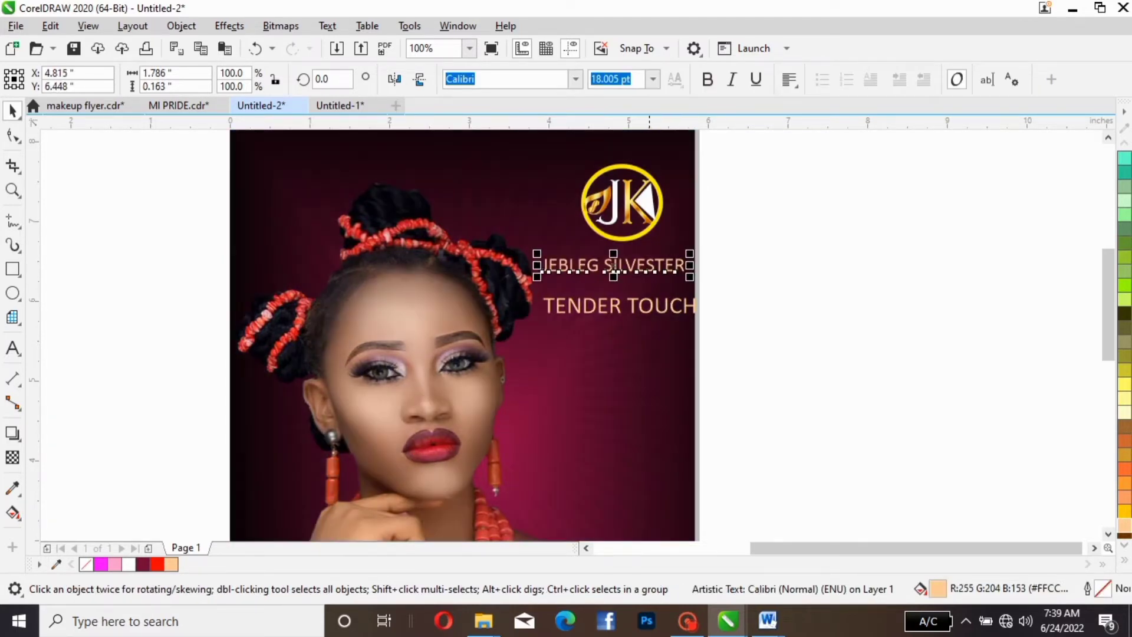
{"action": "left_click", "coordinate": [618, 305]}
{"action": "left_click", "coordinate": [455, 439]}
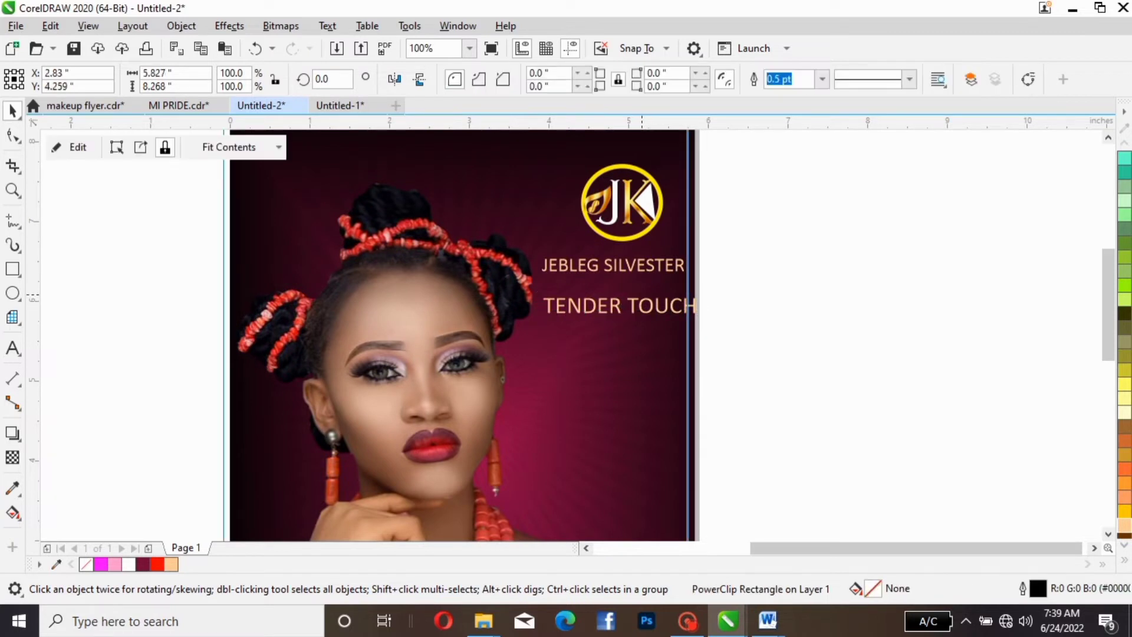
{"action": "left_click_drag", "start_coordinate": [456, 439], "coordinate": [462, 449]}
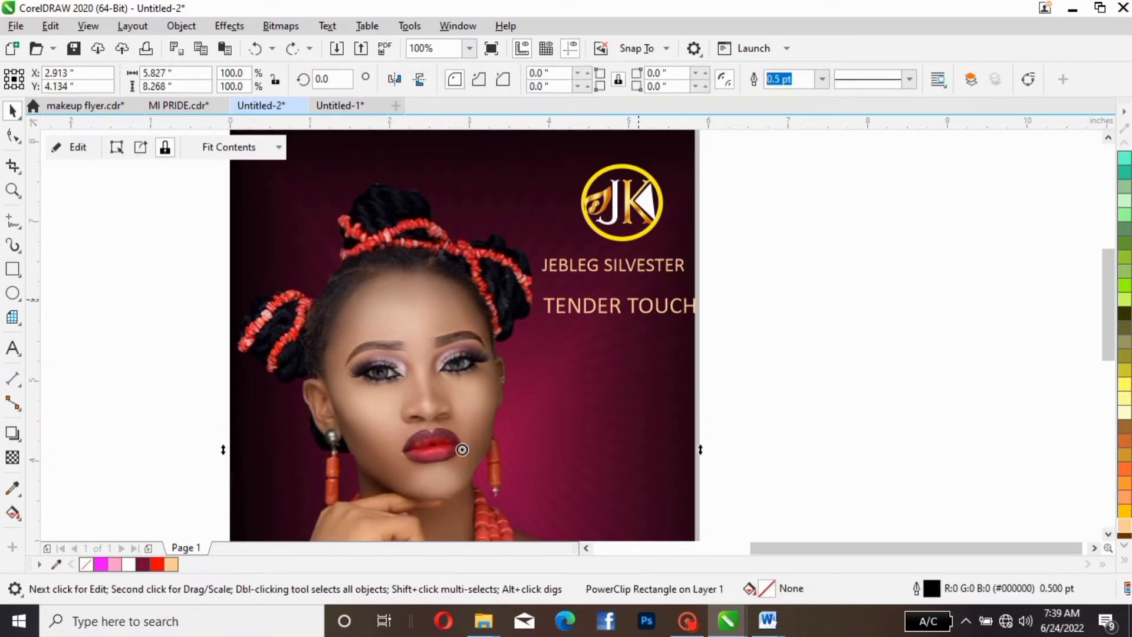
{"action": "left_click", "coordinate": [619, 306]}
{"action": "mouse_move", "coordinate": [619, 306]}
{"action": "left_mouse_down"}
{"action": "mouse_move", "coordinate": [621, 265]}
{"action": "mouse_move", "coordinate": [612, 286]}
{"action": "left_mouse_up"}
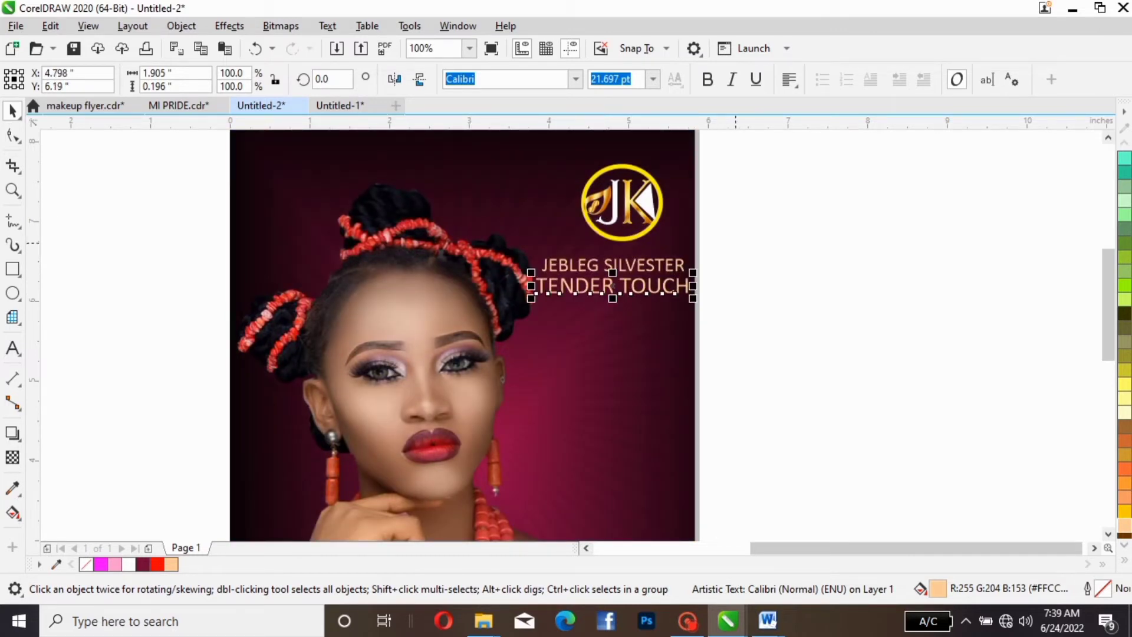
Step: Set both text lines to 14 pt, centre-aligned, positioned under the JK logo
{"action": "left_click_drag", "start_coordinate": [736, 243], "coordinate": [525, 326]}
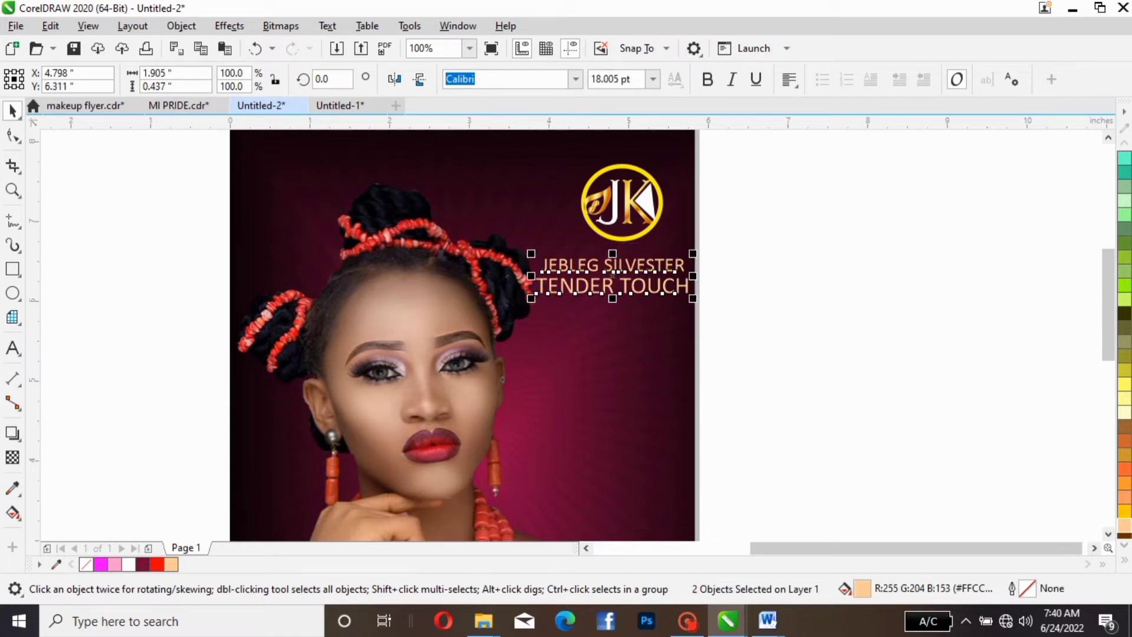
{"action": "left_click", "coordinate": [653, 79]}
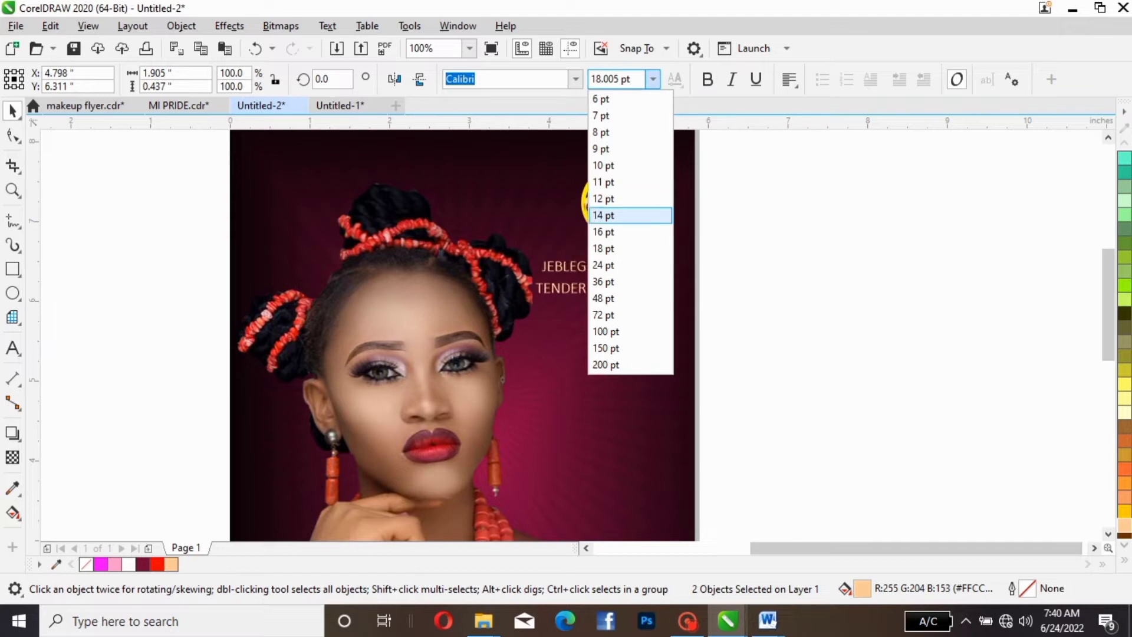
{"action": "key", "text": "Return"}
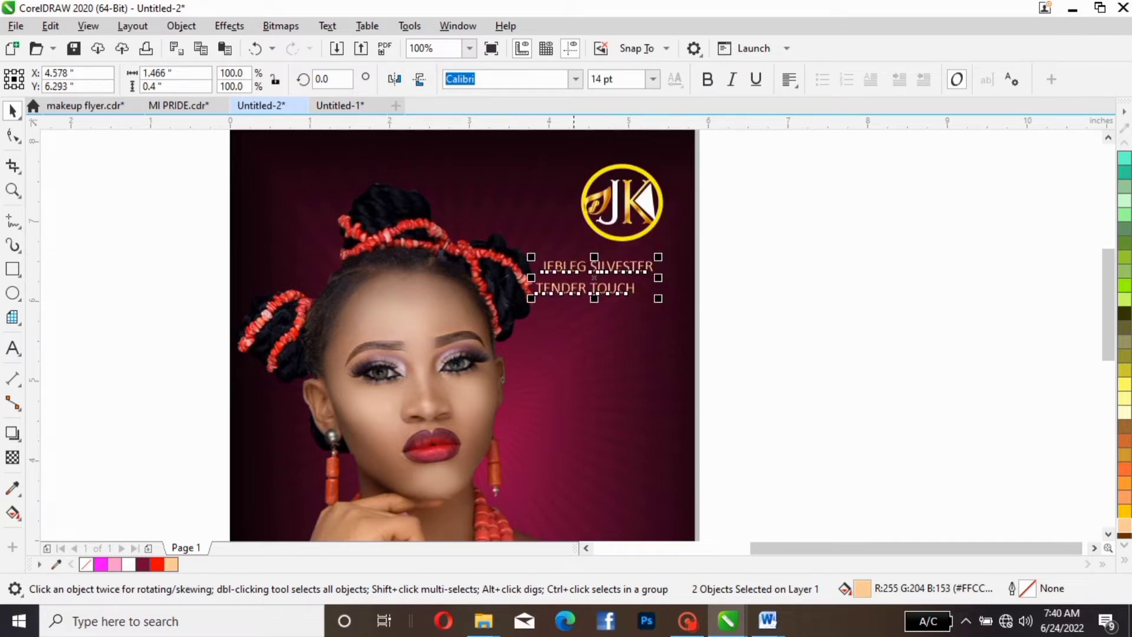
{"action": "left_click_drag", "start_coordinate": [594, 277], "coordinate": [641, 259]}
{"action": "left_click", "coordinate": [789, 78]}
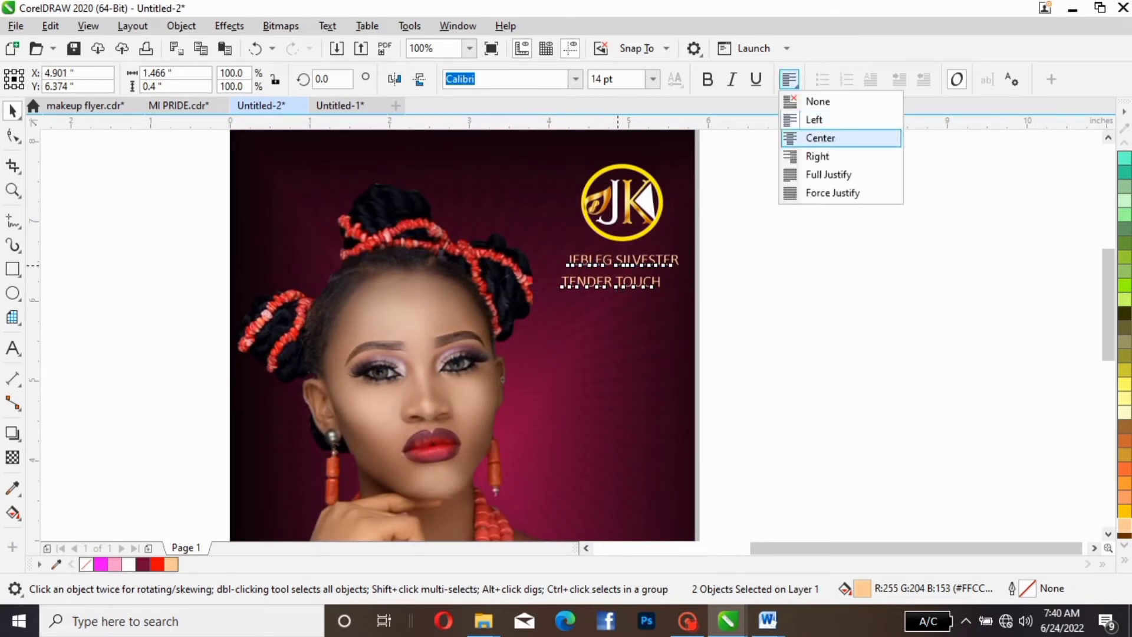
{"action": "left_click", "coordinate": [820, 137]}
{"action": "key", "text": "Escape"}
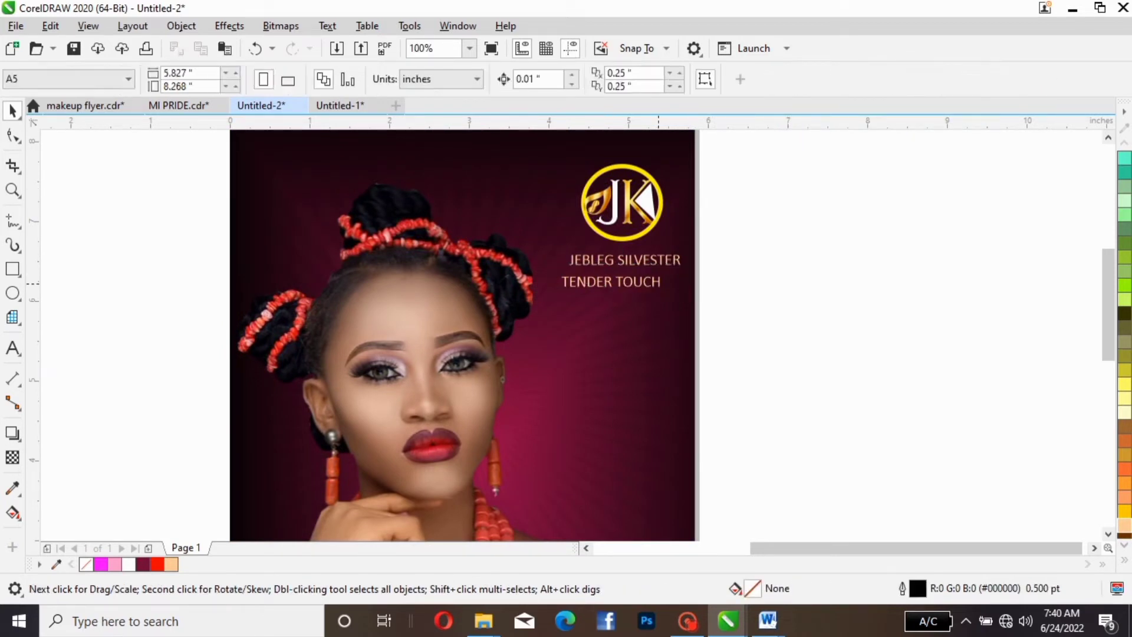
{"action": "left_click", "coordinate": [610, 282]}
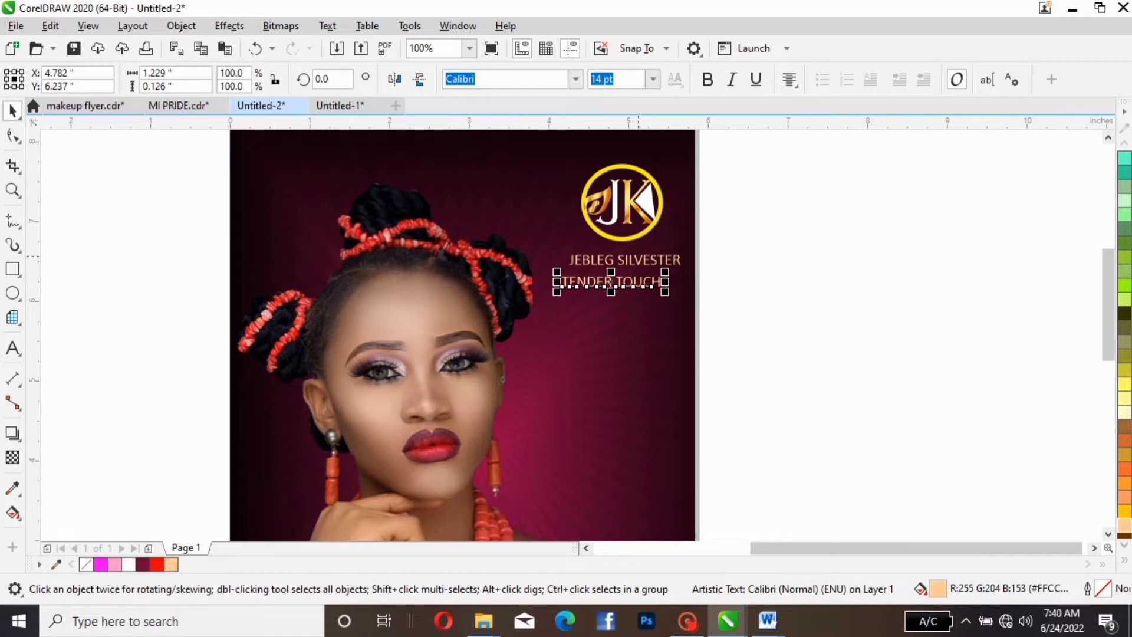
{"action": "left_click", "coordinate": [624, 259]}
{"action": "left_click_drag", "start_coordinate": [625, 260], "coordinate": [353, 131]}
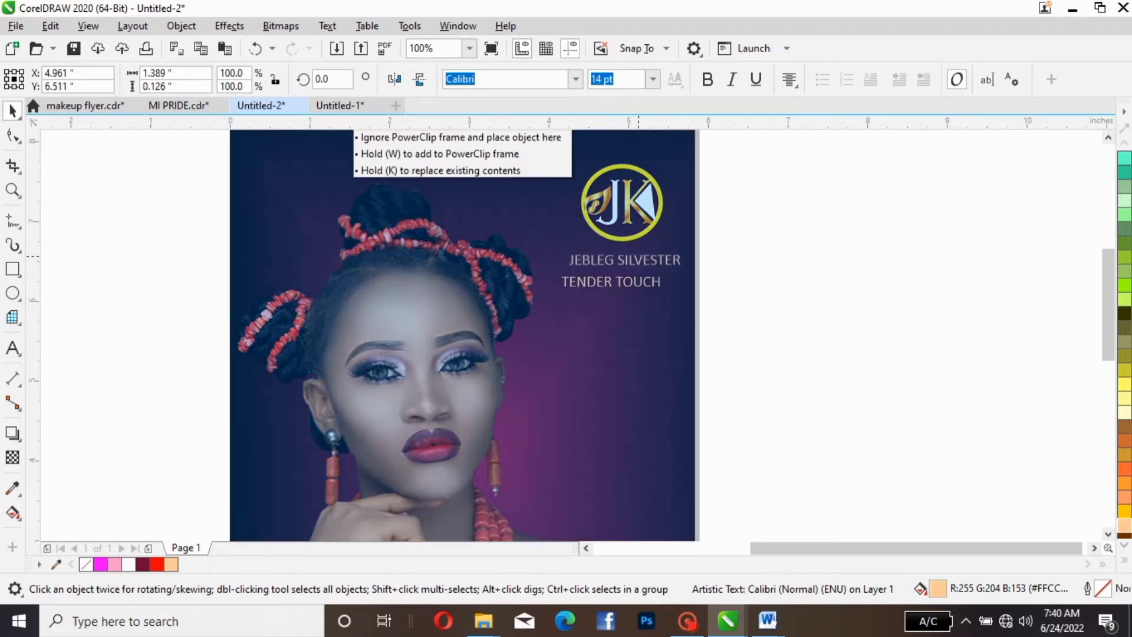
{"action": "key", "text": "Escape"}
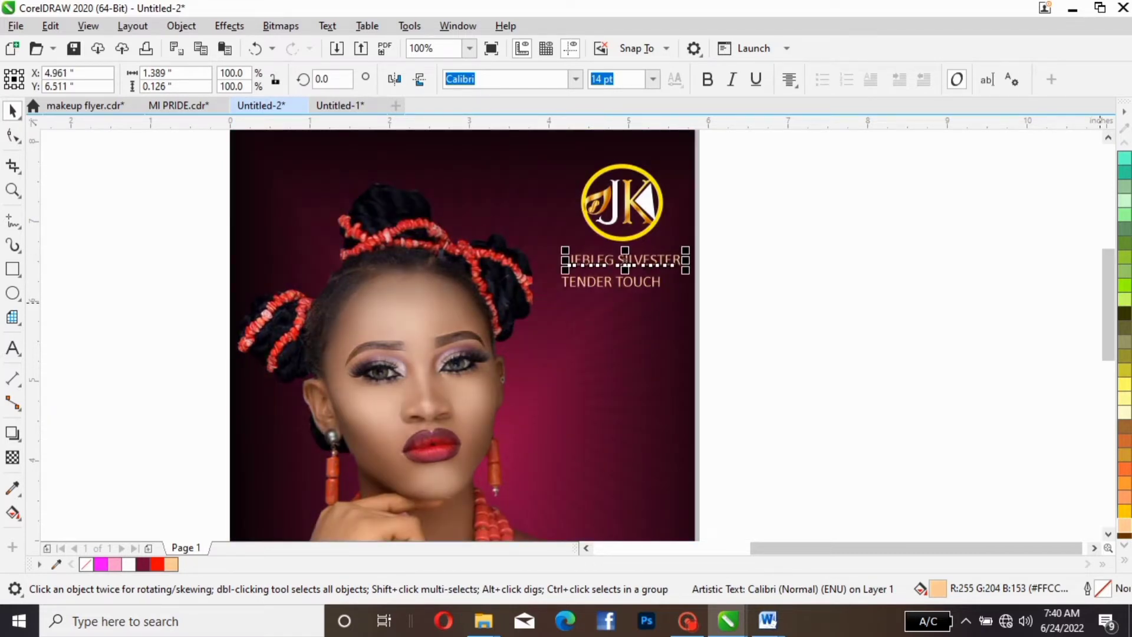
{"action": "scroll", "coordinate": [633, 276], "scroll_direction": "up", "scroll_amount": 3}
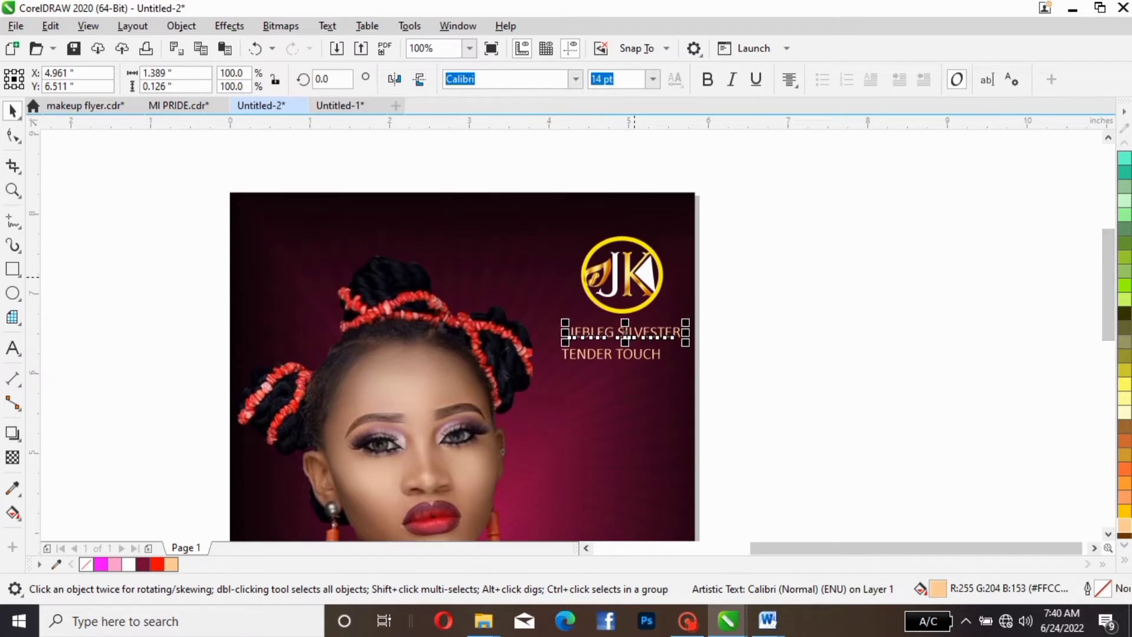
{"action": "mouse_move", "coordinate": [649, 260]}
{"action": "left_mouse_down"}
{"action": "mouse_move", "coordinate": [621, 274]}
{"action": "mouse_move", "coordinate": [652, 259]}
{"action": "left_mouse_up"}
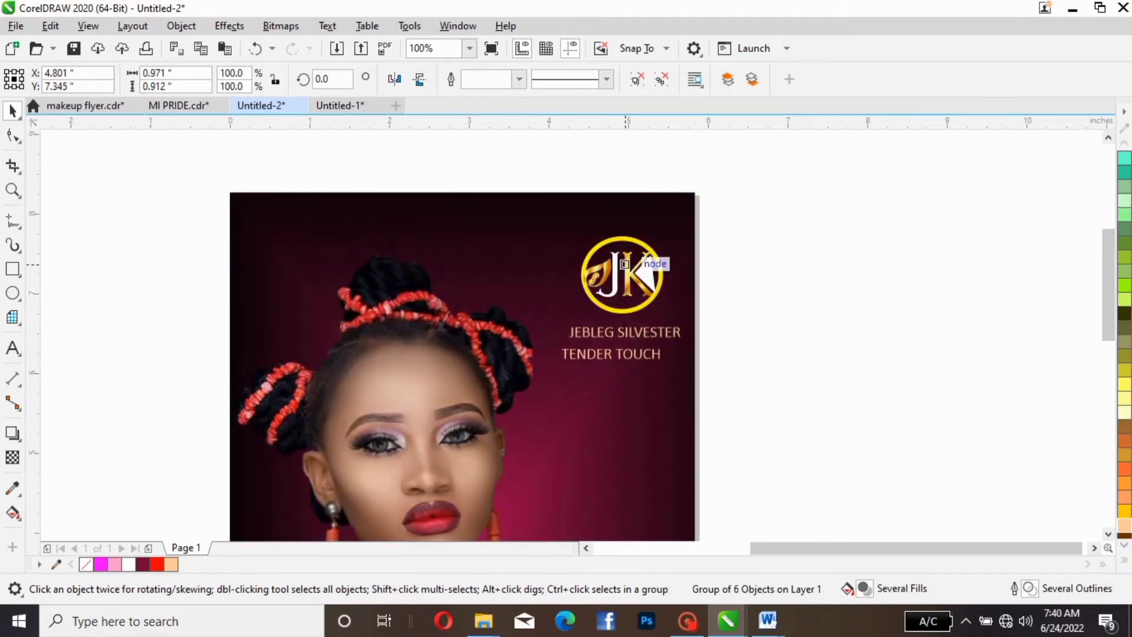
{"action": "double_click", "coordinate": [631, 330], "text": "ctrl"}
{"action": "left_click_drag", "start_coordinate": [633, 337], "coordinate": [691, 306]}
{"action": "left_click_drag", "start_coordinate": [617, 317], "coordinate": [615, 322]}
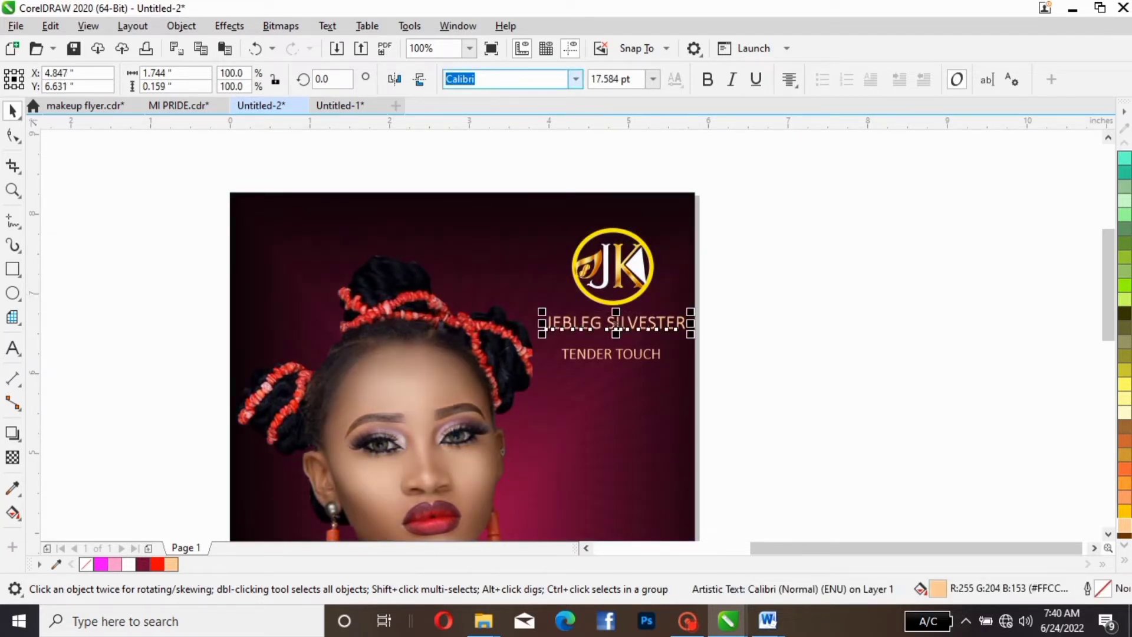
{"action": "key", "text": "alt+Down"}
{"action": "key", "text": "Up"}
{"action": "key", "text": "Up"}
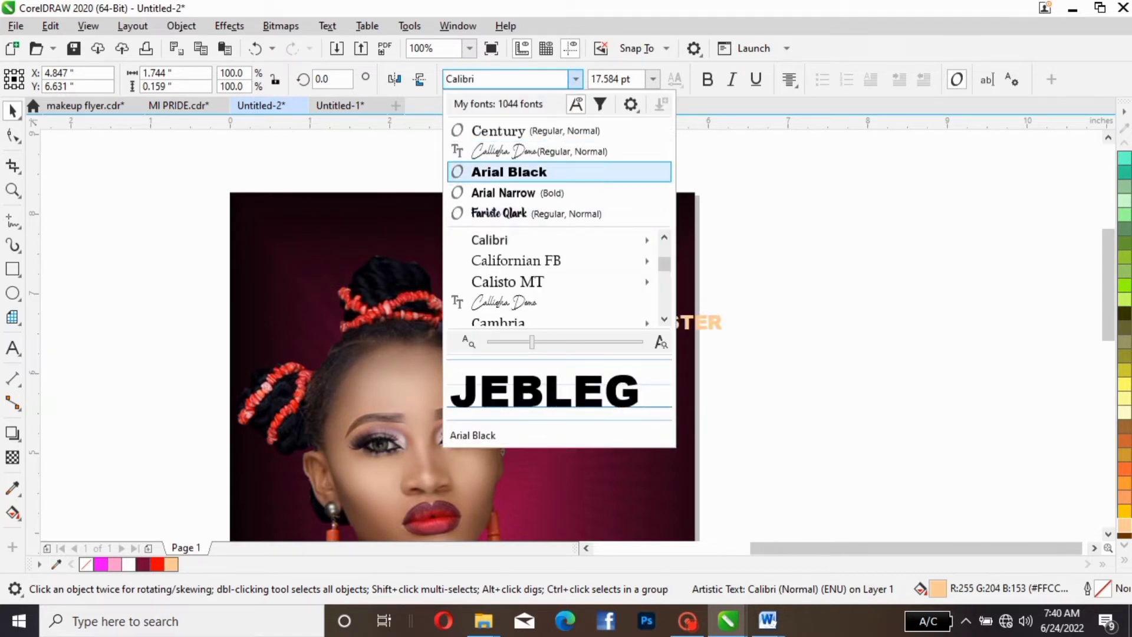
{"action": "mouse_move", "coordinate": [531, 260]}
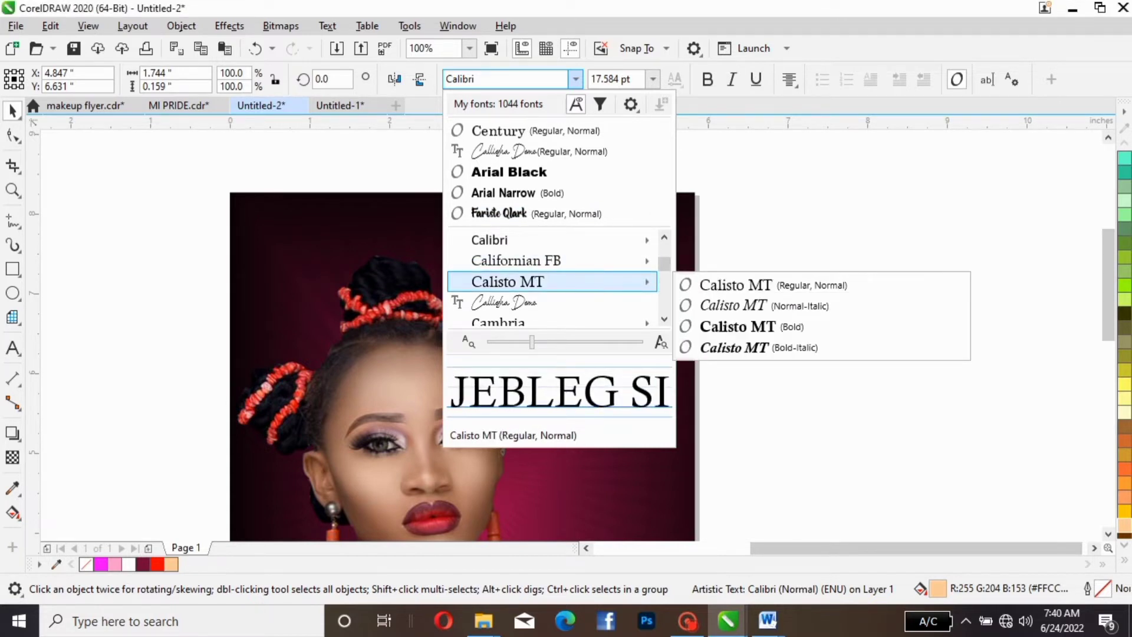
{"action": "scroll", "coordinate": [531, 280], "scroll_direction": "down", "scroll_amount": 1}
{"action": "scroll", "coordinate": [531, 281], "scroll_direction": "down", "scroll_amount": 1}
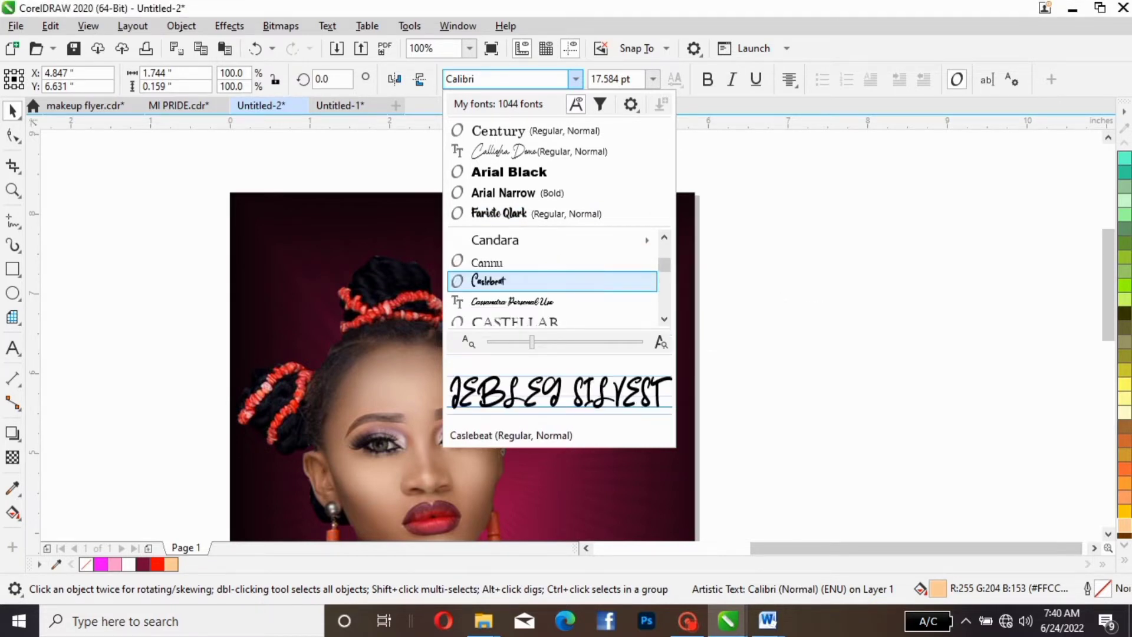
{"action": "scroll", "coordinate": [531, 280], "scroll_direction": "down", "scroll_amount": 1}
{"action": "scroll", "coordinate": [531, 280], "scroll_direction": "down", "scroll_amount": 3}
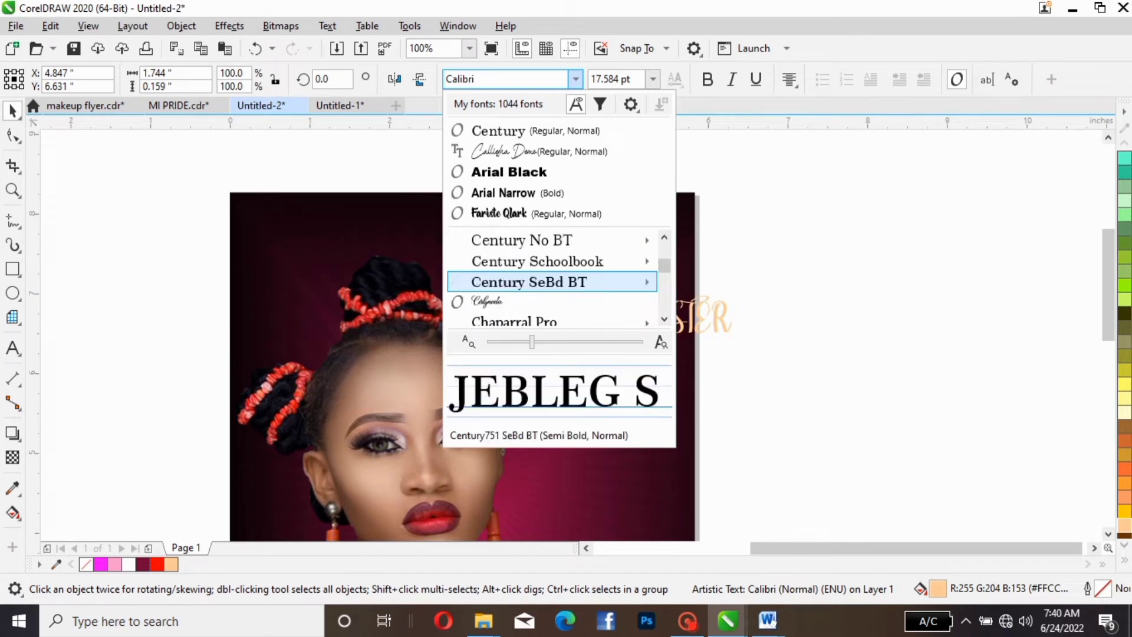
{"action": "scroll", "coordinate": [530, 281], "scroll_direction": "down", "scroll_amount": 1}
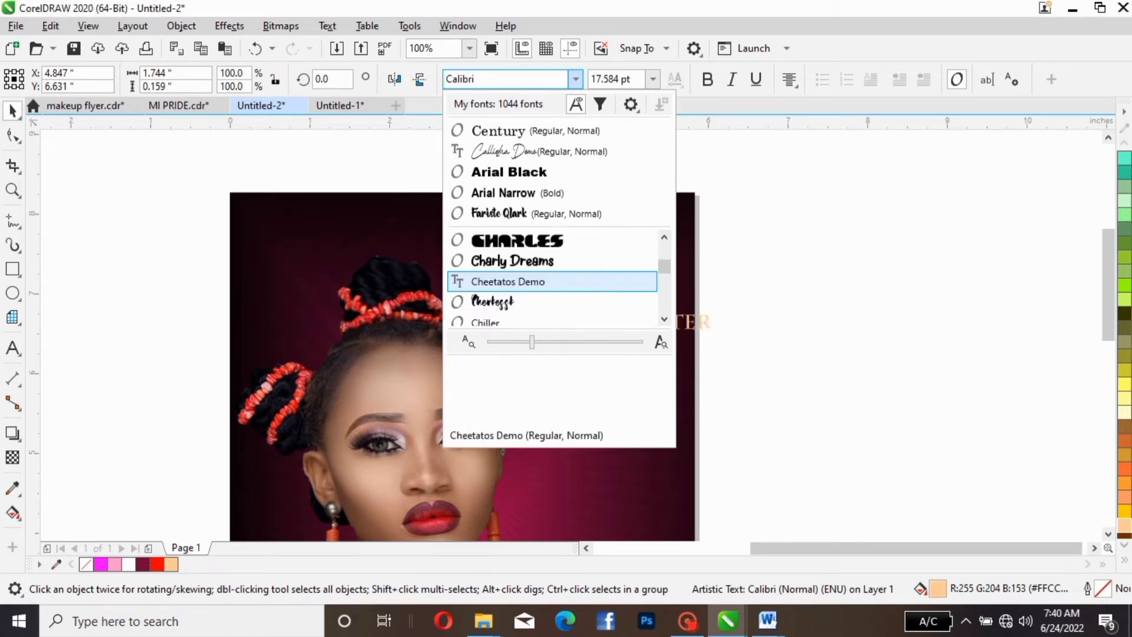
{"action": "scroll", "coordinate": [530, 280], "scroll_direction": "down", "scroll_amount": 3}
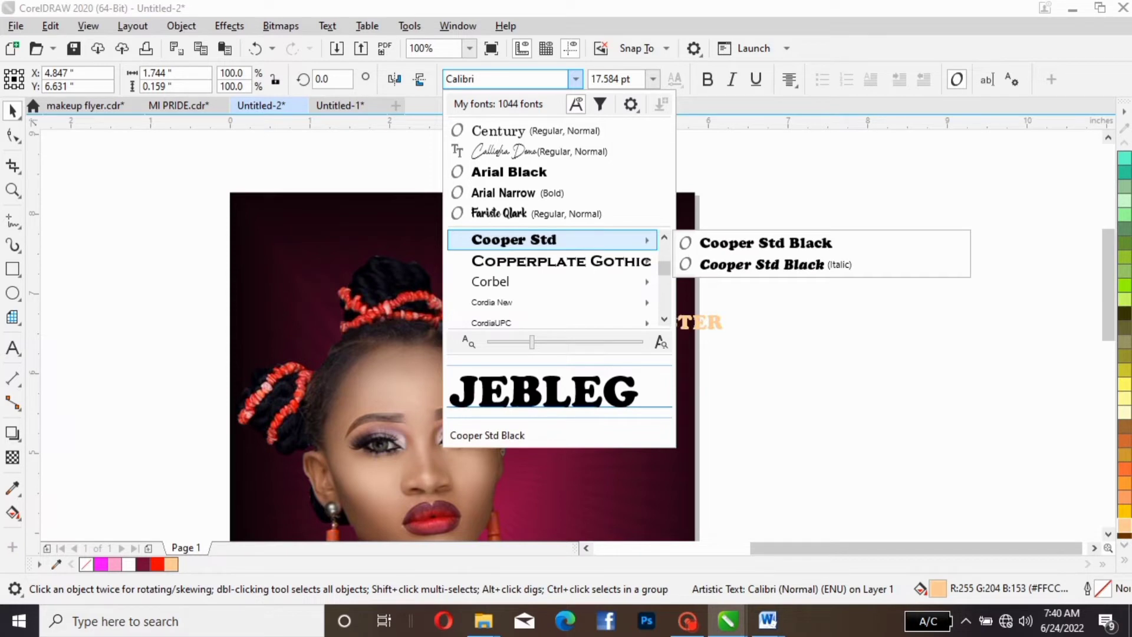
{"action": "scroll", "coordinate": [531, 281], "scroll_direction": "down", "scroll_amount": 10}
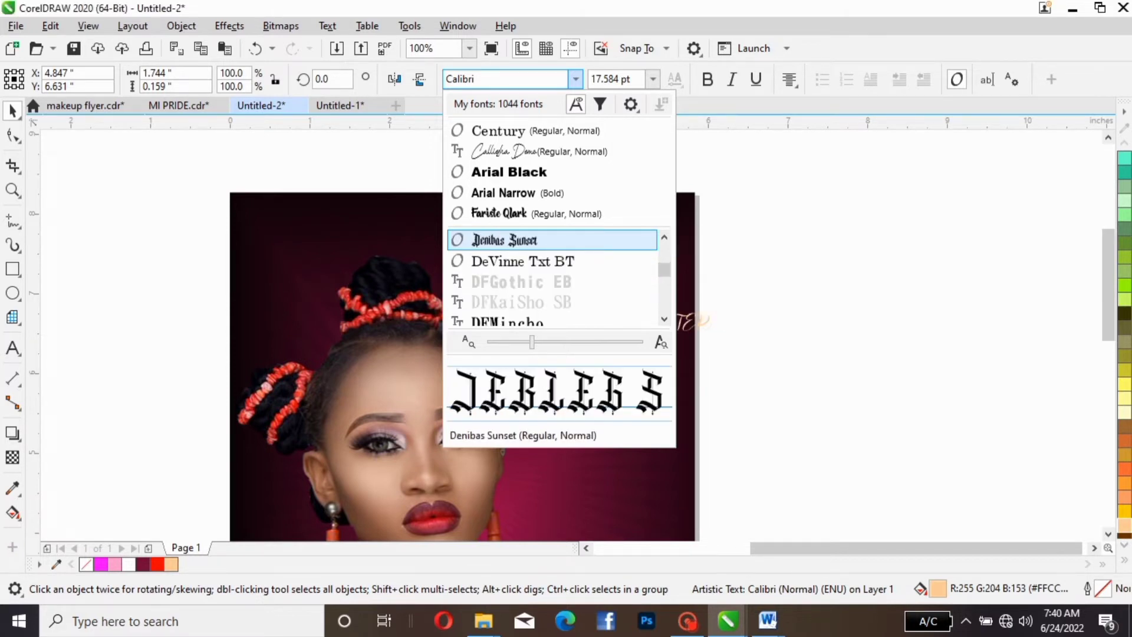
{"action": "scroll", "coordinate": [551, 240], "scroll_direction": "down", "scroll_amount": 1}
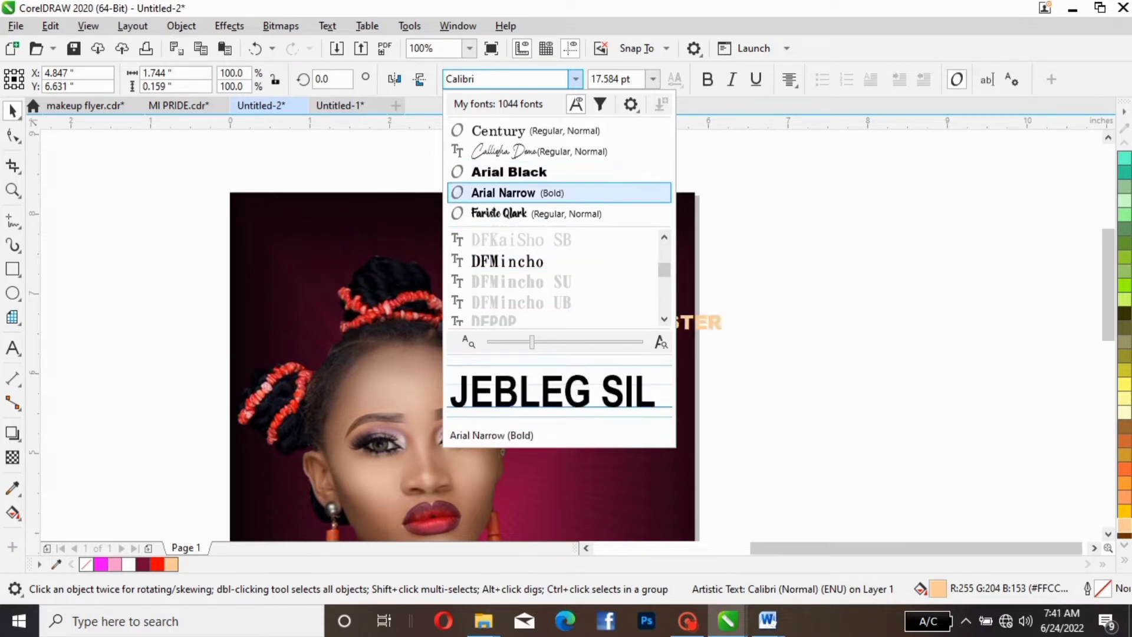
{"action": "scroll", "coordinate": [551, 240], "scroll_direction": "down", "scroll_amount": 1}
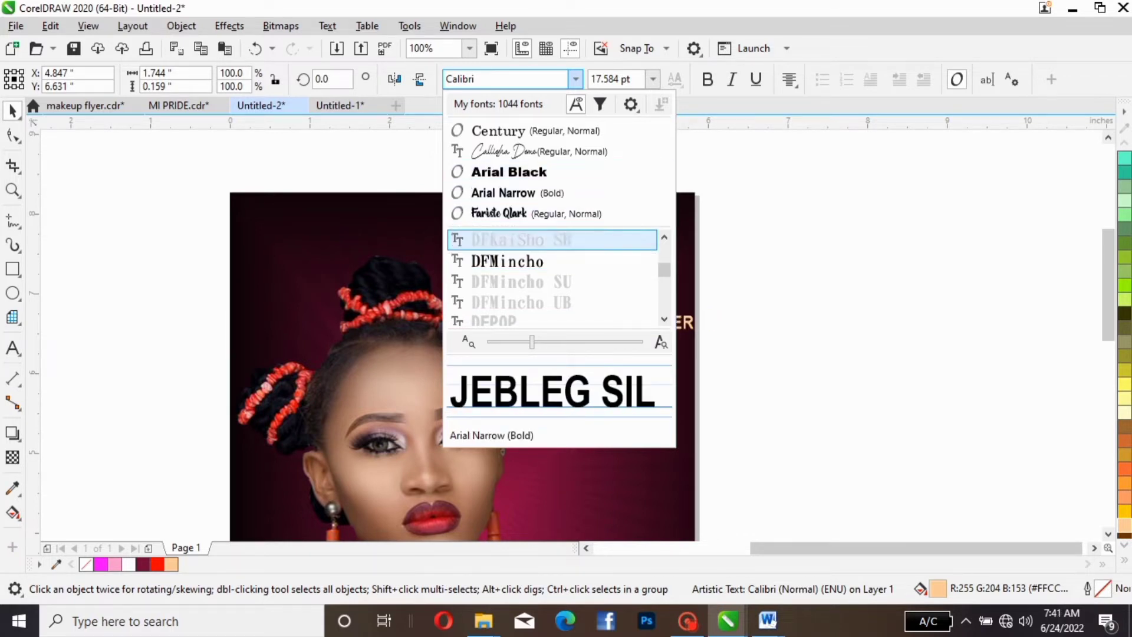
{"action": "scroll", "coordinate": [551, 240], "scroll_direction": "down", "scroll_amount": 3}
{"action": "scroll", "coordinate": [551, 240], "scroll_direction": "down", "scroll_amount": 2}
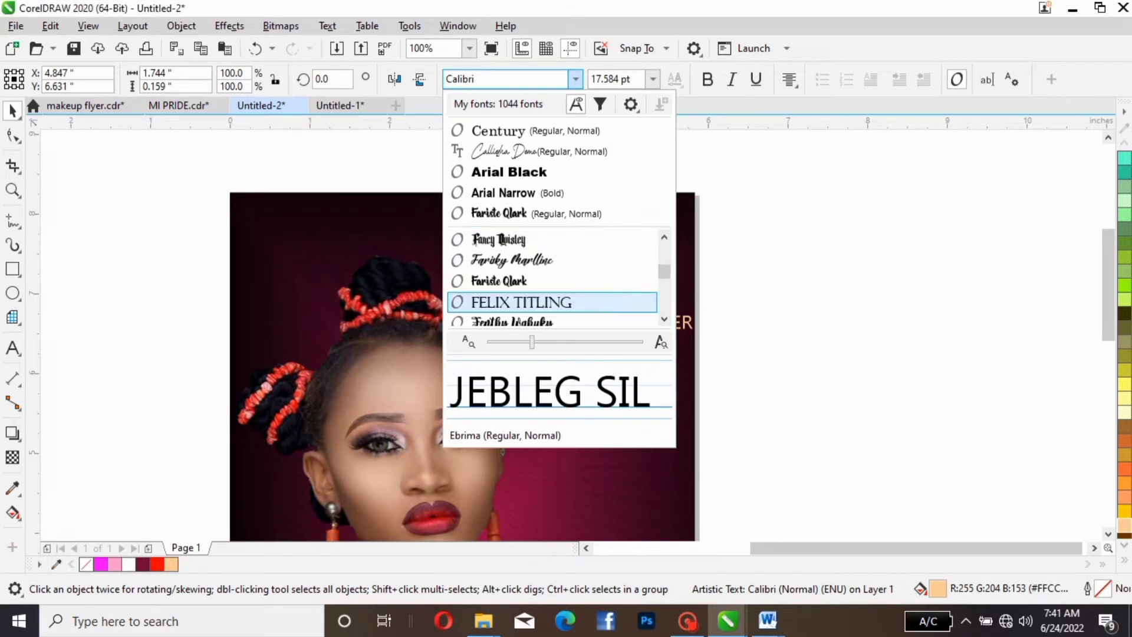
{"action": "scroll", "coordinate": [551, 240], "scroll_direction": "down", "scroll_amount": 3}
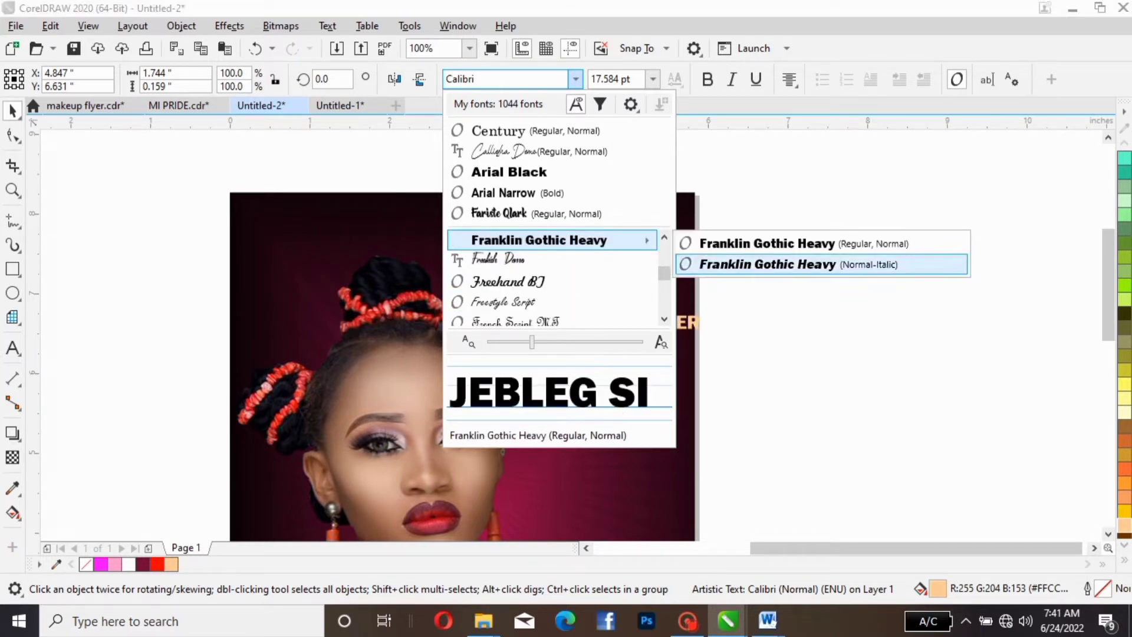
{"action": "left_click", "coordinate": [766, 243]}
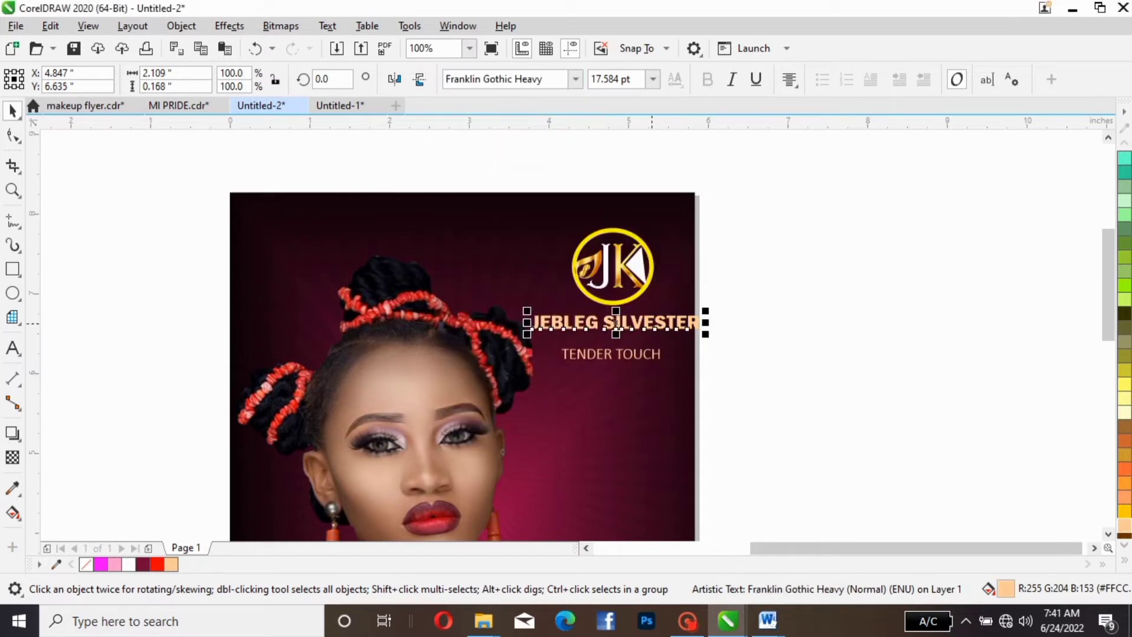
{"action": "key", "text": "Escape"}
{"action": "left_click_drag", "start_coordinate": [699, 334], "coordinate": [730, 335]}
{"action": "key", "text": "Escape"}
{"action": "left_click", "coordinate": [639, 356]}
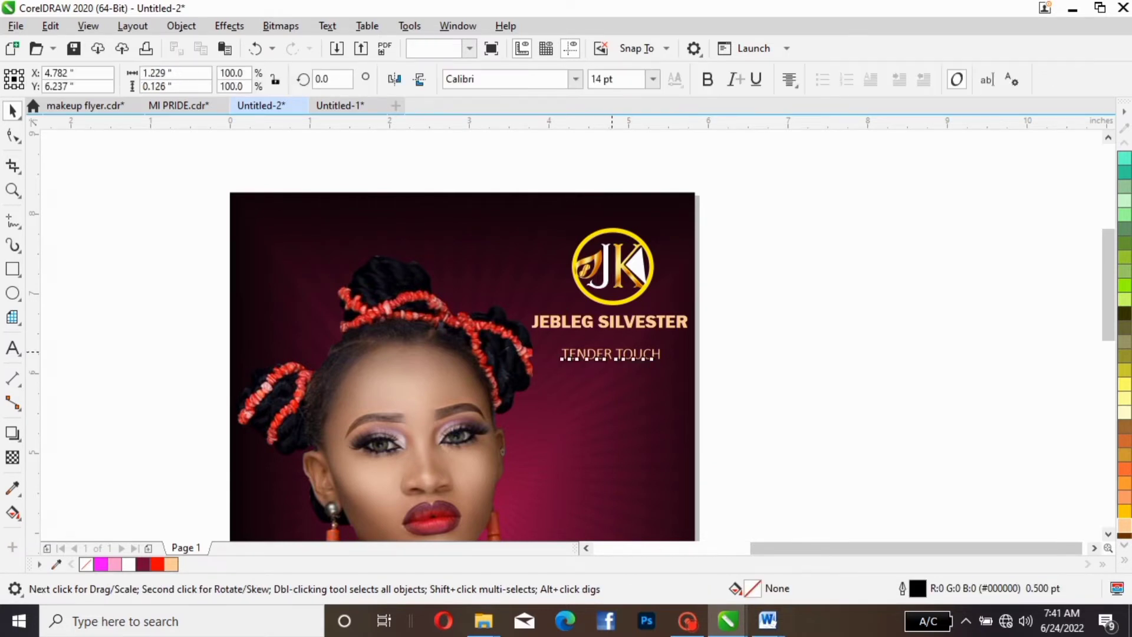
{"action": "left_click", "coordinate": [472, 78]}
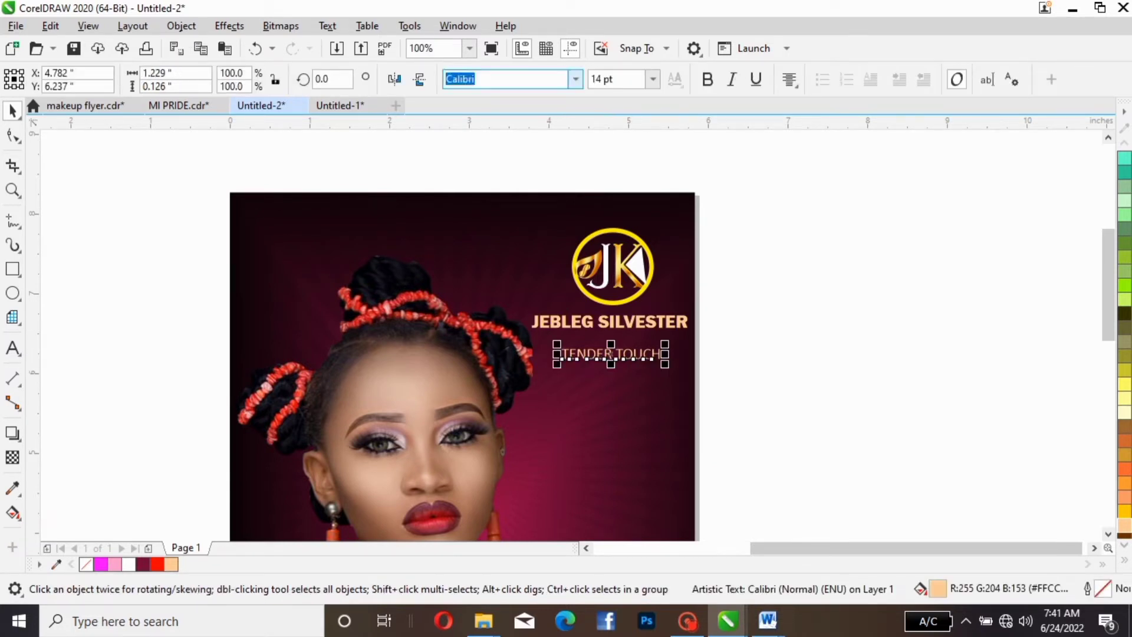
{"action": "left_click", "coordinate": [566, 130]}
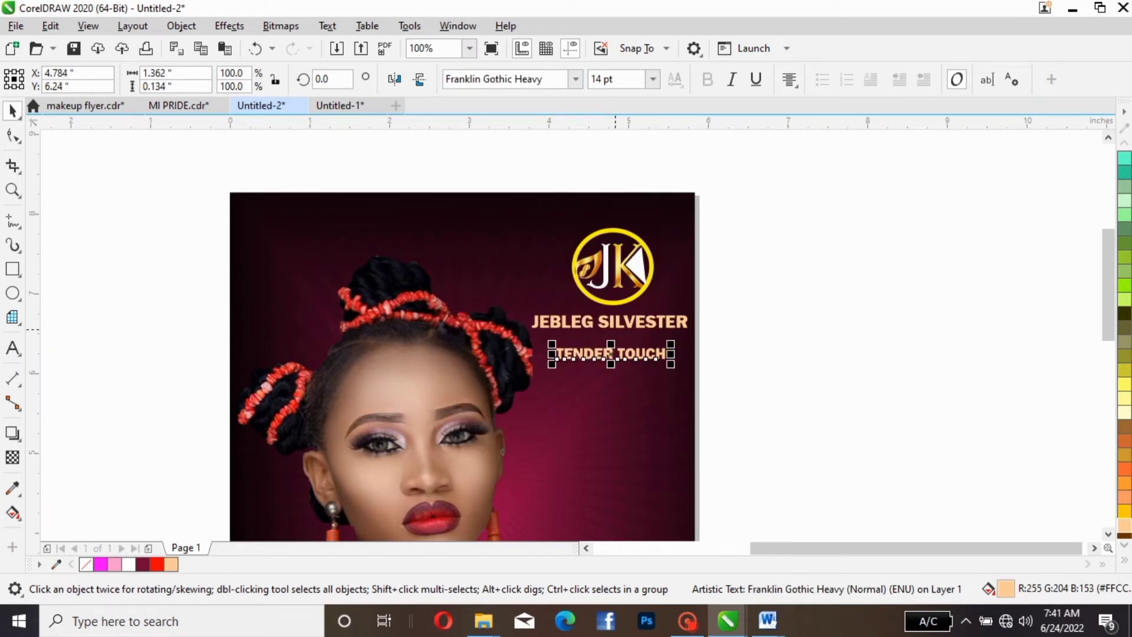
Step: Briefly enter text editing on the name line, then return to selection and pick the photo frame
{"action": "left_click", "coordinate": [614, 331]}
{"action": "key", "text": "F8"}
{"action": "left_click", "coordinate": [611, 323]}
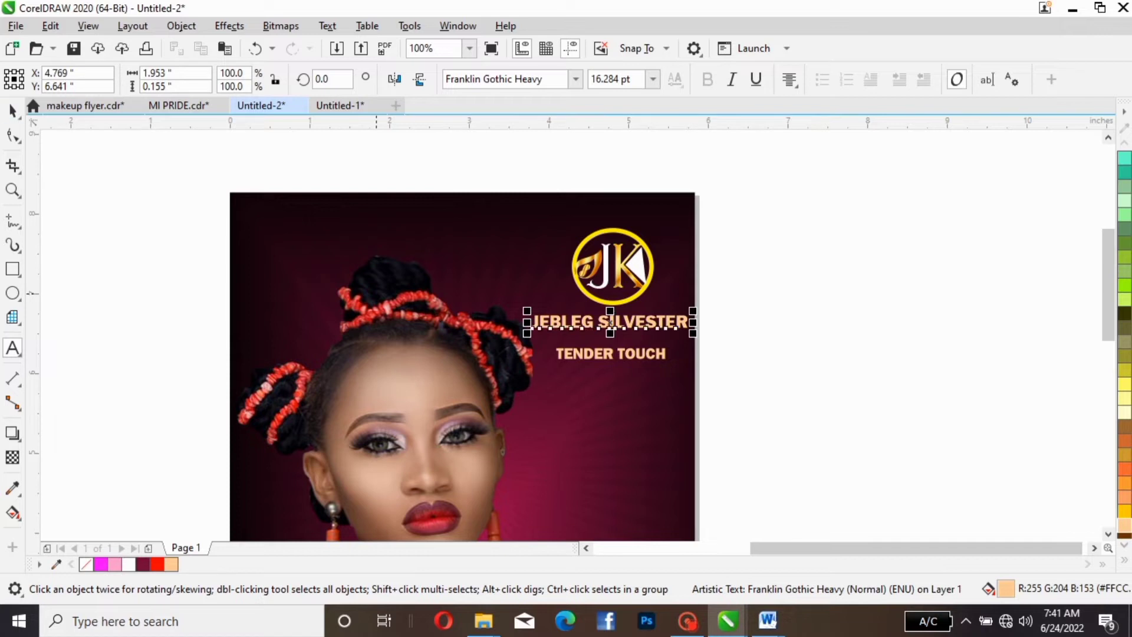
{"action": "key", "text": "ctrl+space"}
{"action": "left_click", "coordinate": [462, 521]}
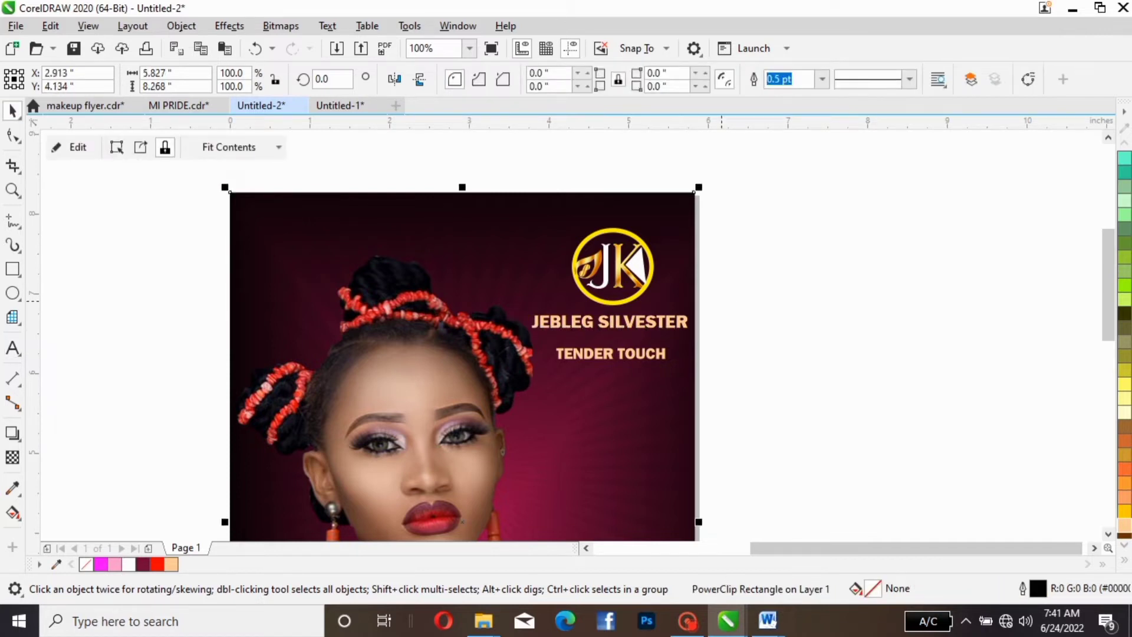
Step: Set both text lines to 16 pt, enlarge them slightly and nudge them left
{"action": "left_click_drag", "start_coordinate": [763, 304], "coordinate": [481, 395]}
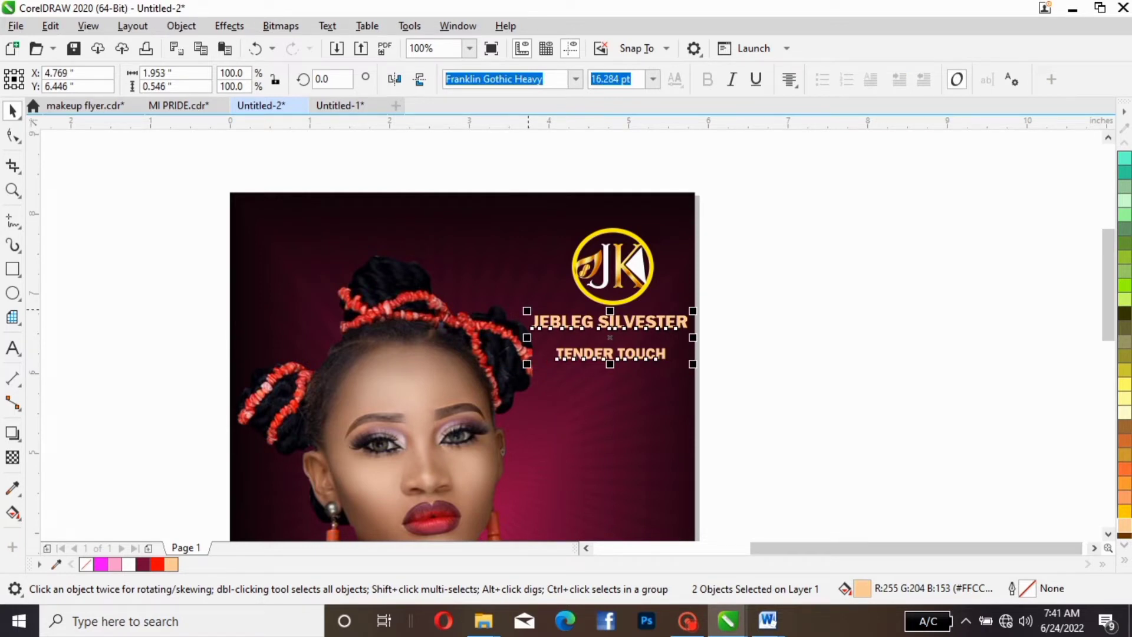
{"action": "left_click", "coordinate": [653, 79]}
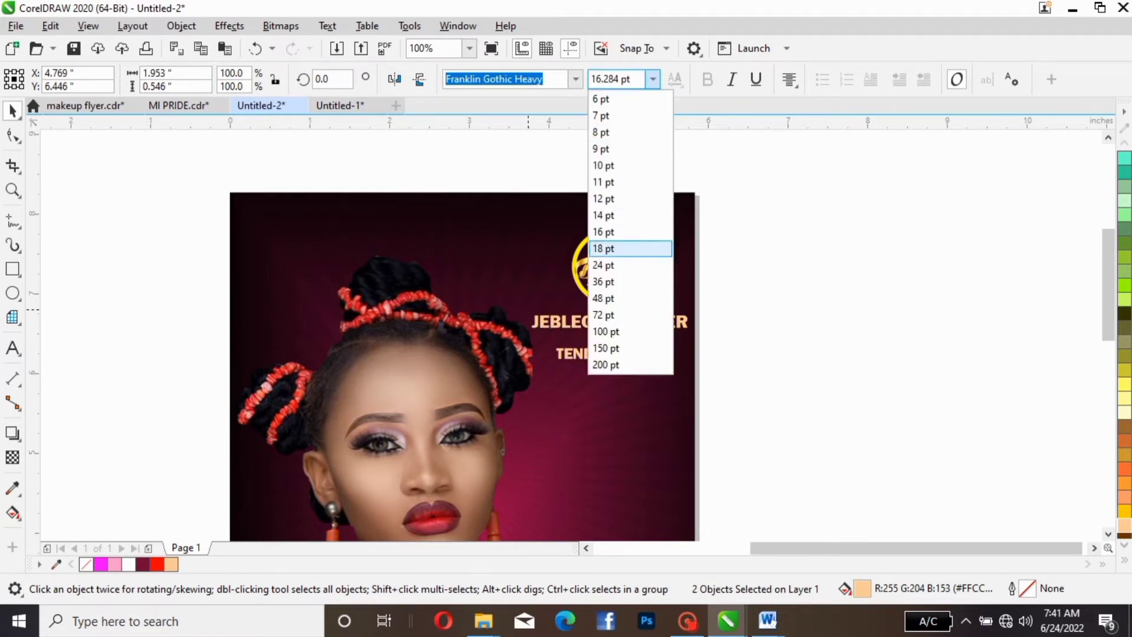
{"action": "left_click", "coordinate": [624, 232]}
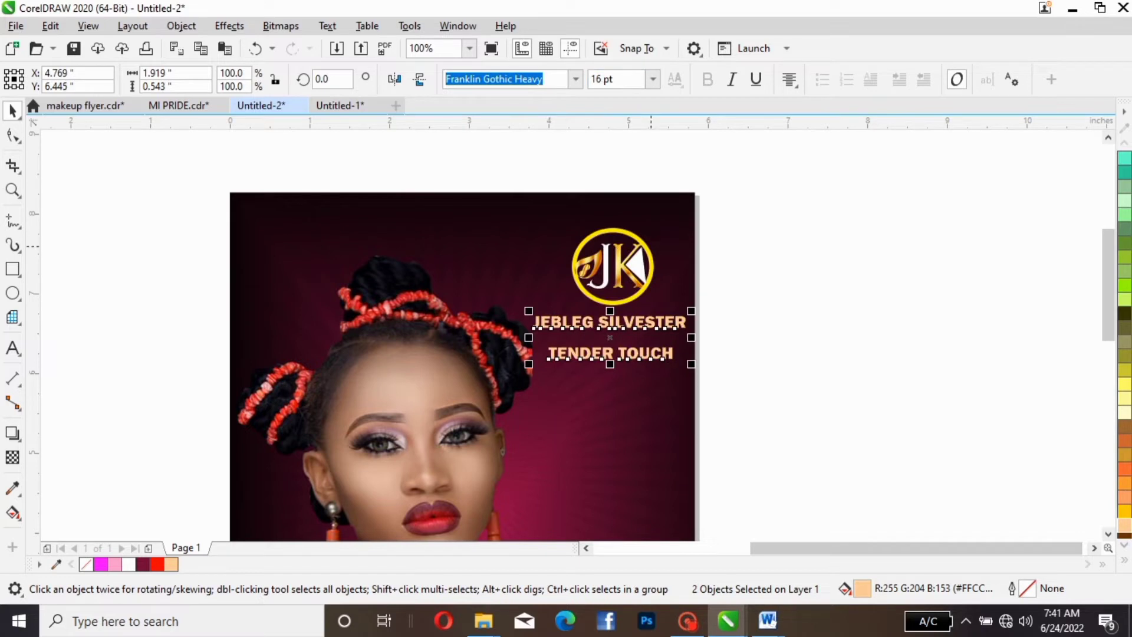
{"action": "key", "text": "Escape"}
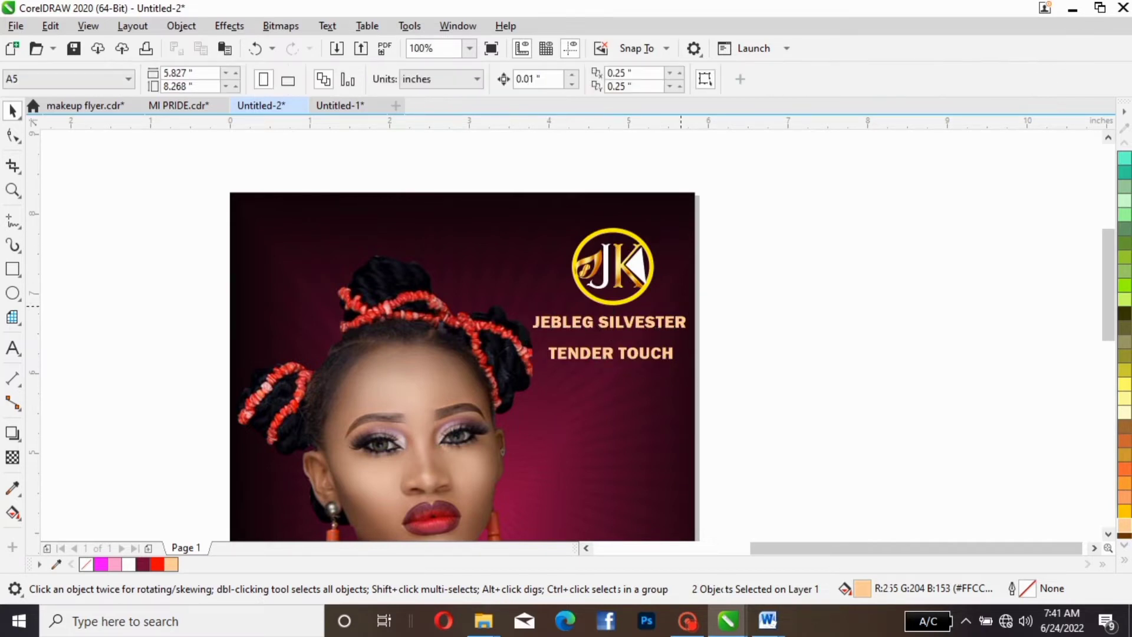
{"action": "left_click_drag", "start_coordinate": [712, 301], "coordinate": [523, 372]}
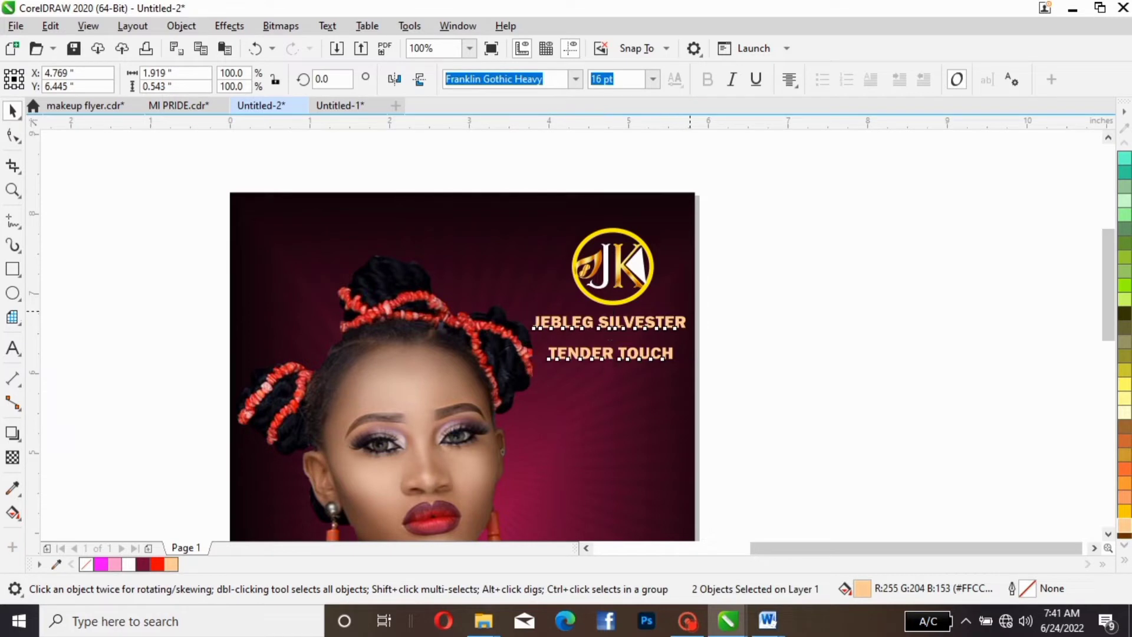
{"action": "left_click_drag", "start_coordinate": [691, 310], "coordinate": [698, 308]}
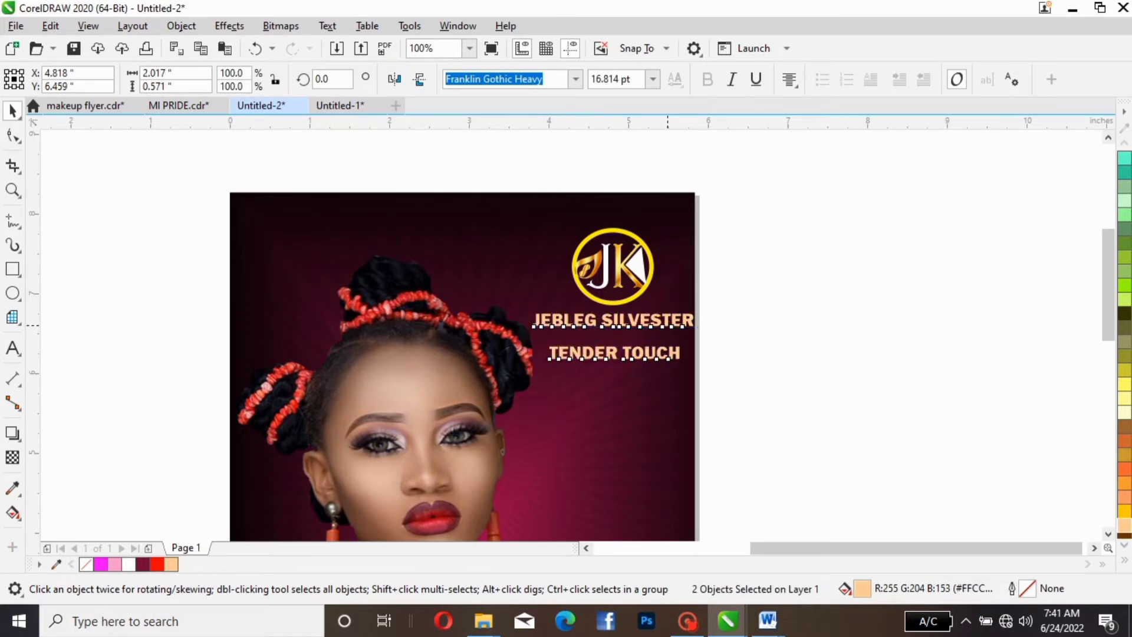
{"action": "left_click_drag", "start_coordinate": [668, 325], "coordinate": [664, 326]}
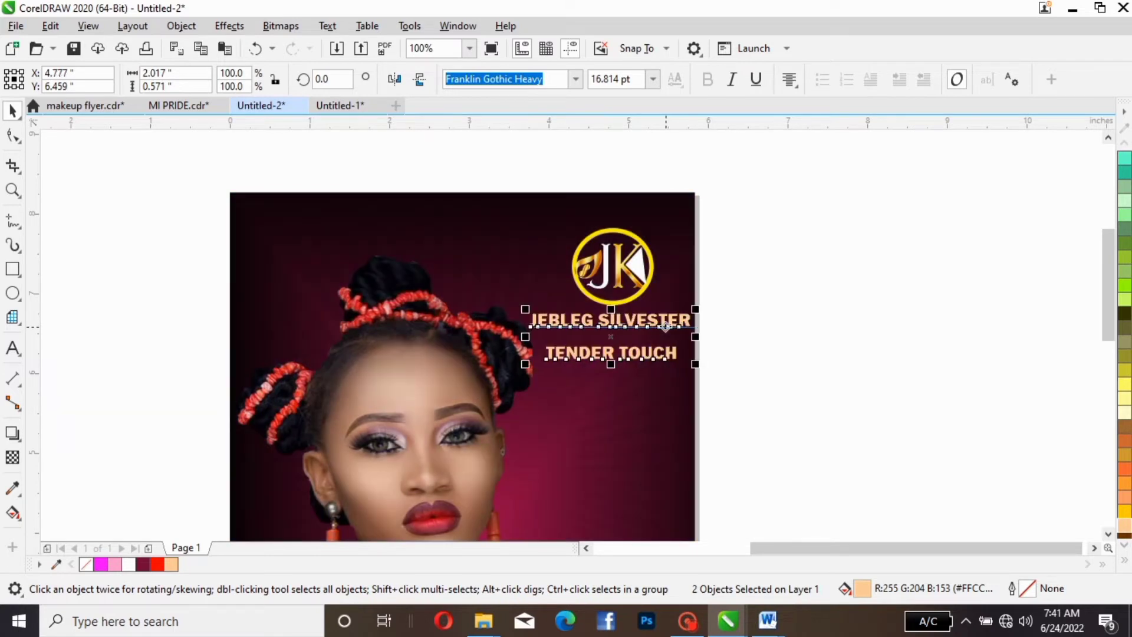
{"action": "key", "text": "ctrl+Left"}
{"action": "key", "text": "ctrl+Left"}
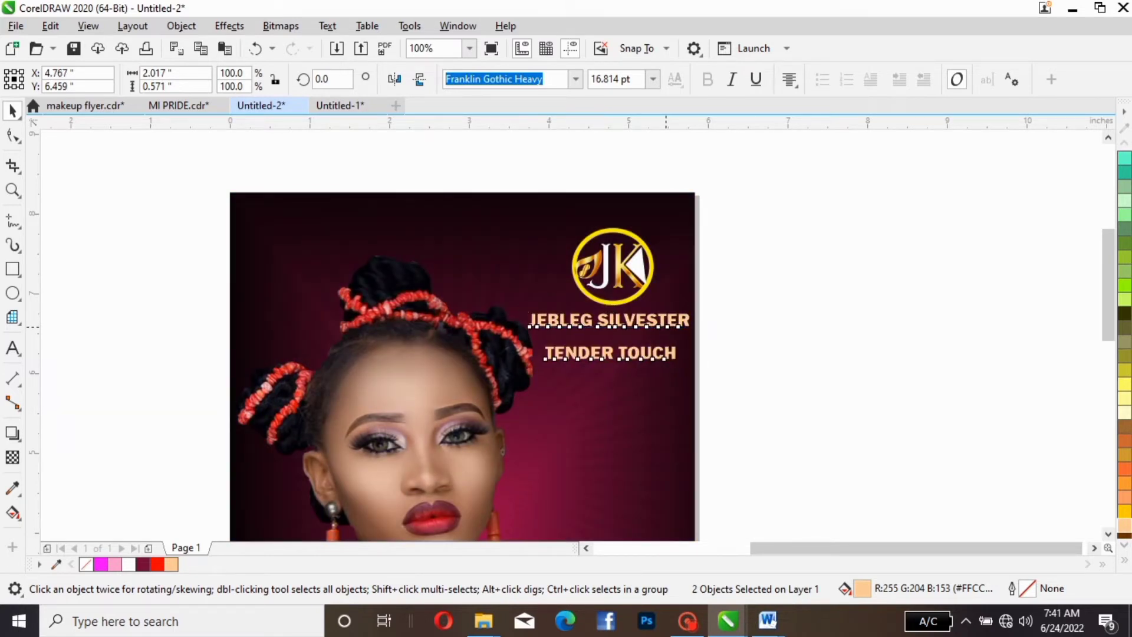
{"action": "key", "text": "Escape"}
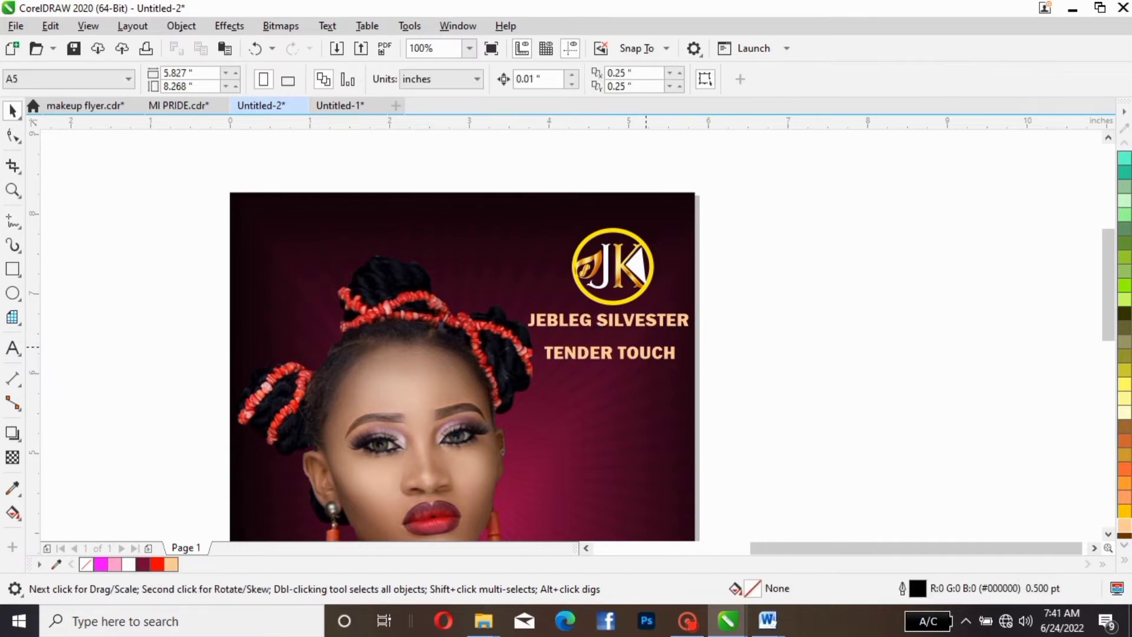
{"action": "left_click", "coordinate": [609, 352]}
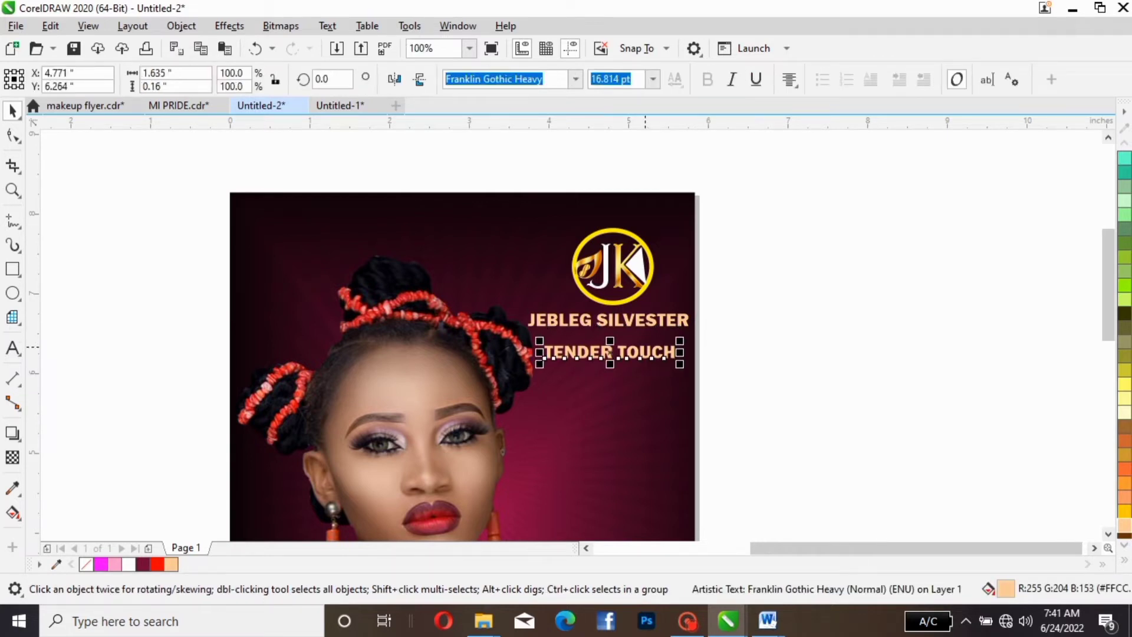
{"action": "key", "text": "Up"}
{"action": "key", "text": "Up"}
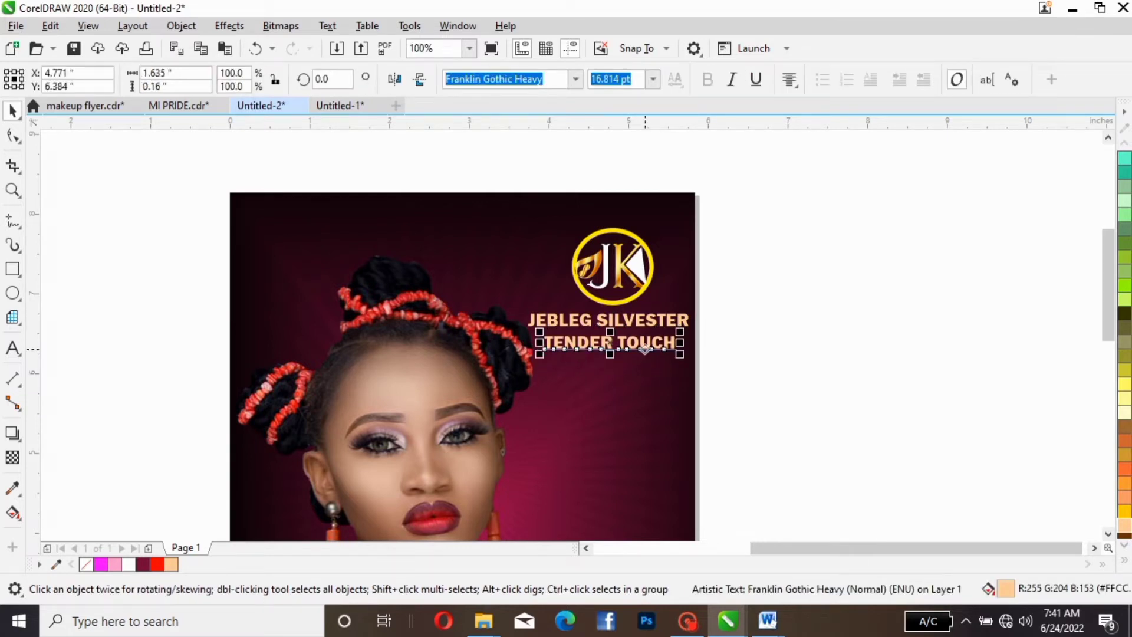
{"action": "key", "text": "Escape"}
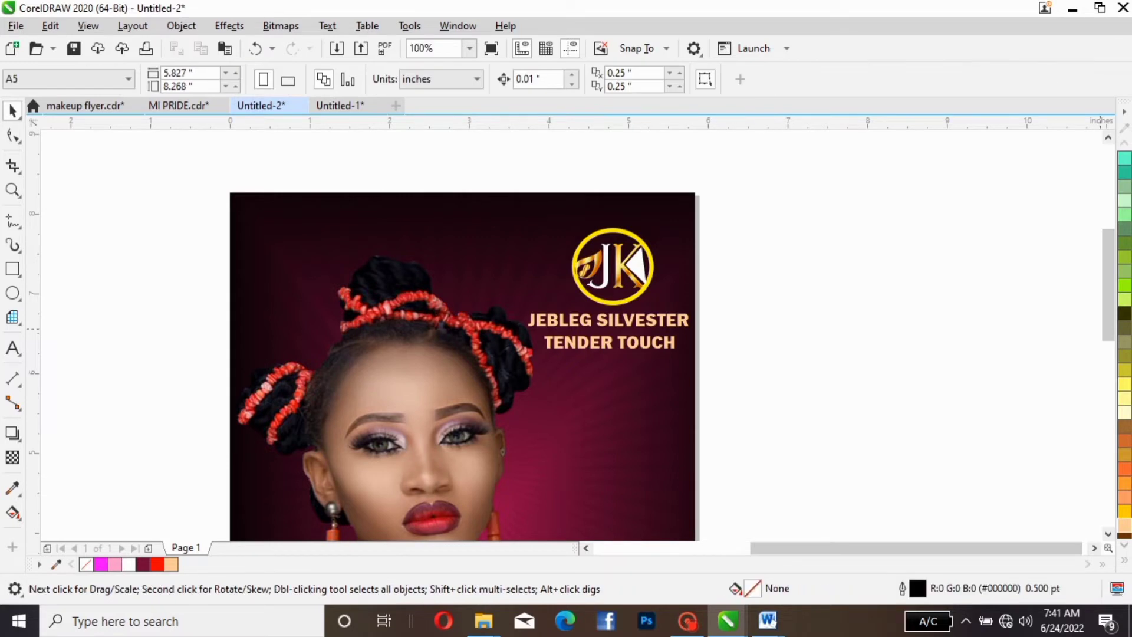
Step: Drag the side text block's first Calibri line onto the photo beside the model's face
{"action": "scroll", "coordinate": [571, 335], "scroll_direction": "down", "scroll_amount": 3}
{"action": "scroll", "coordinate": [571, 335], "scroll_direction": "up", "scroll_amount": 1}
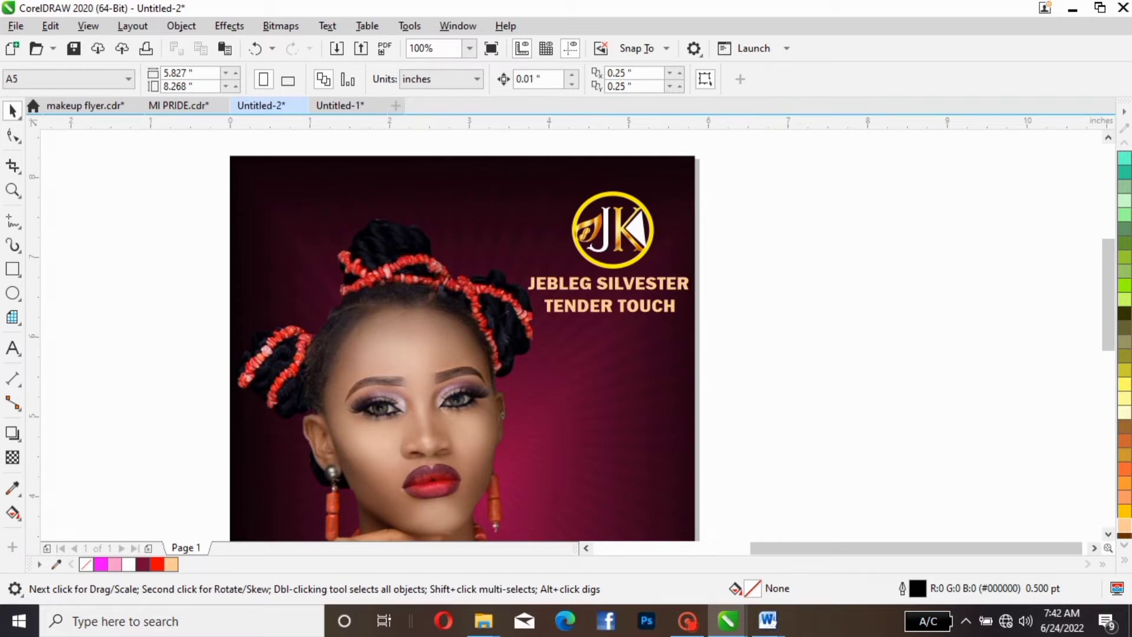
{"action": "scroll", "coordinate": [415, 352], "scroll_direction": "down", "scroll_amount": 1}
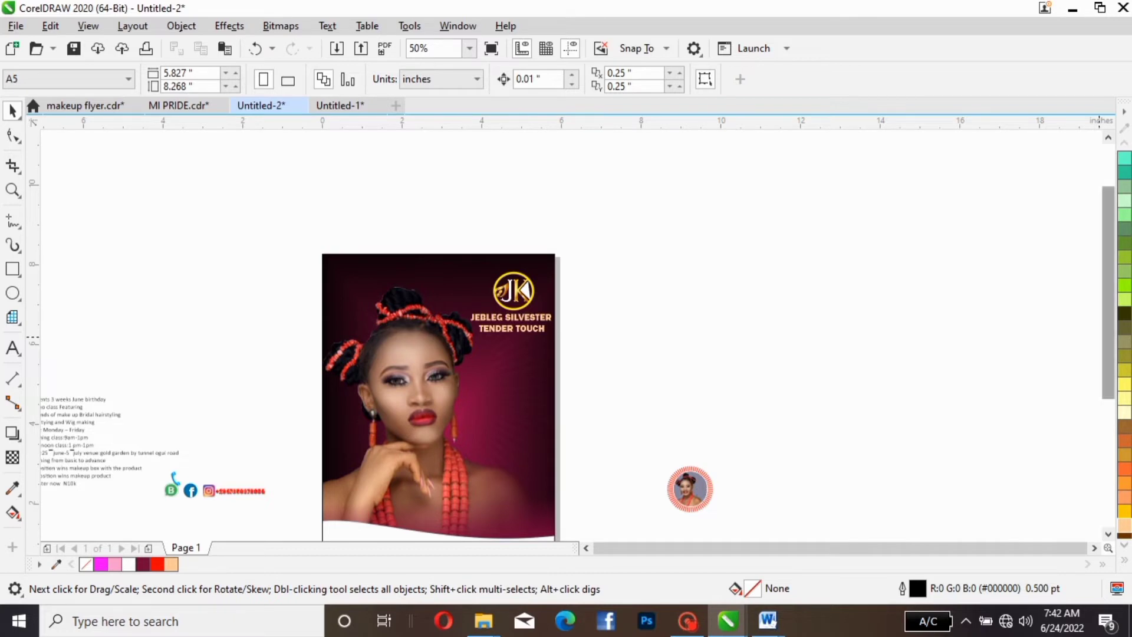
{"action": "scroll", "coordinate": [571, 353], "scroll_direction": "down", "scroll_amount": 1}
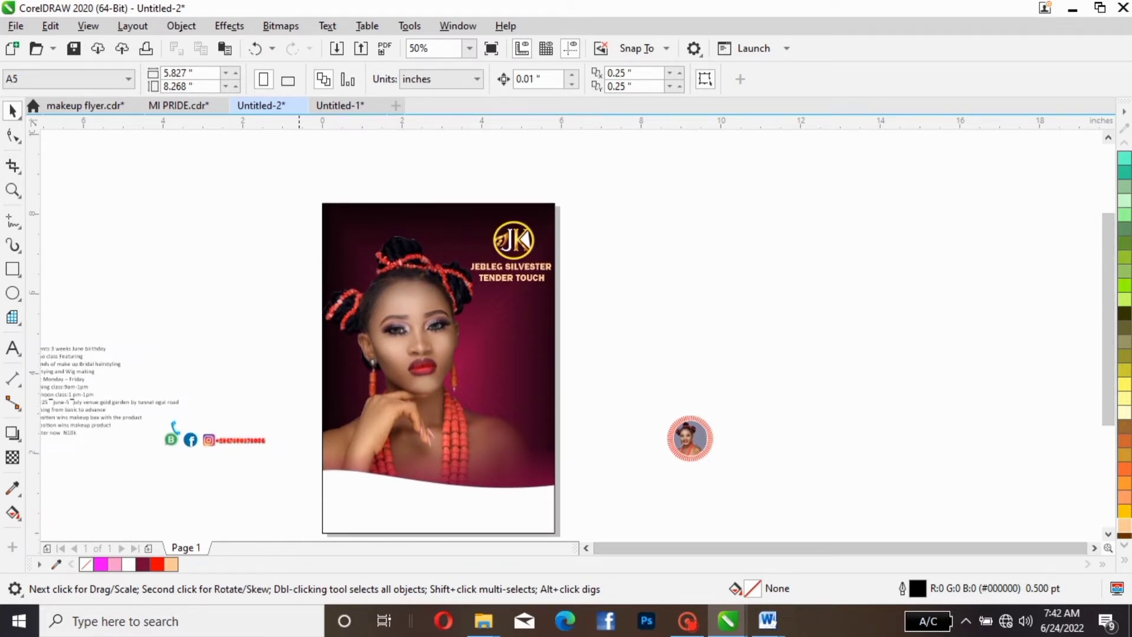
{"action": "left_click", "coordinate": [81, 348]}
{"action": "left_click_drag", "start_coordinate": [80, 349], "coordinate": [510, 356]}
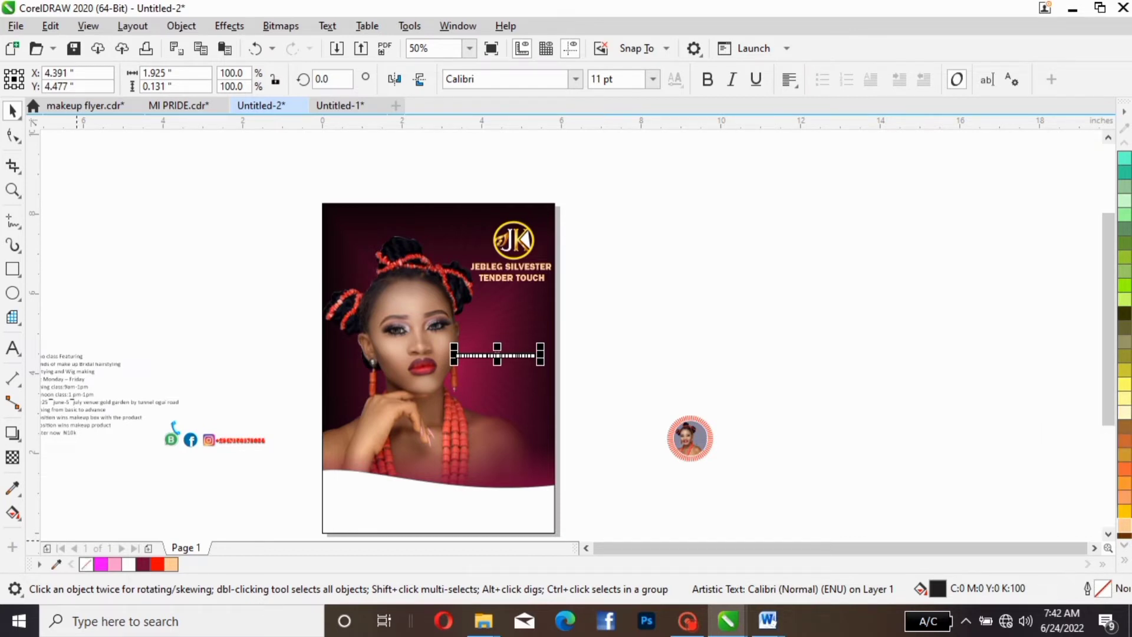
Step: Make the moved promo text white and zoom to fit the whole page
{"action": "left_click", "coordinate": [128, 564]}
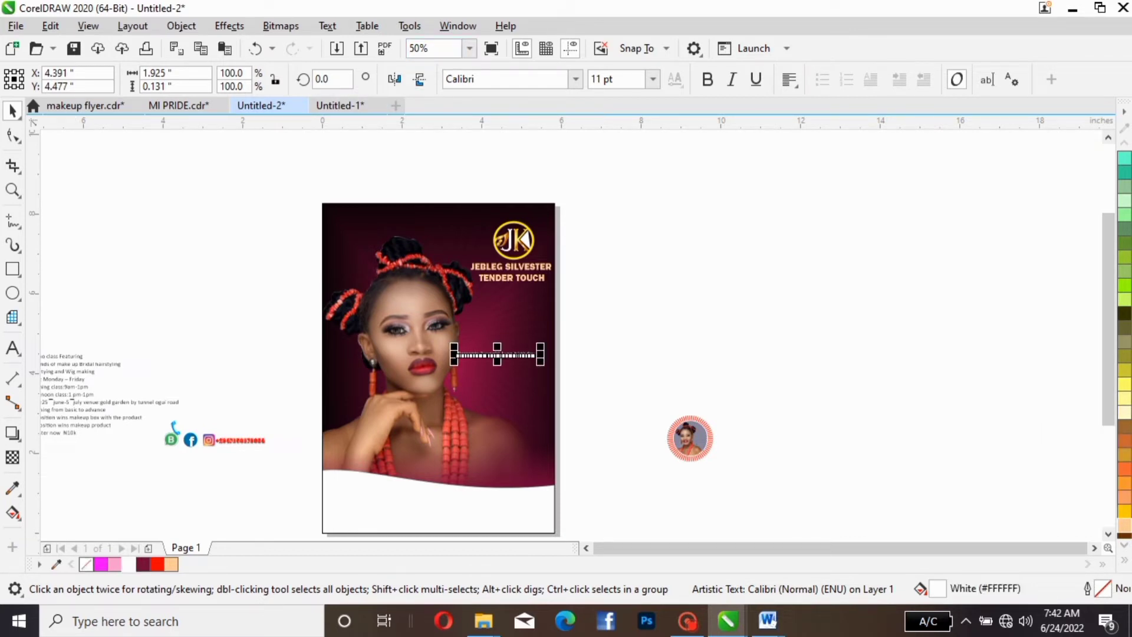
{"action": "left_click", "coordinate": [469, 49]}
{"action": "key", "text": "Up"}
{"action": "key", "text": "Up"}
{"action": "key", "text": "Up"}
{"action": "key", "text": "Up"}
{"action": "key", "text": "Up"}
{"action": "key", "text": "Return"}
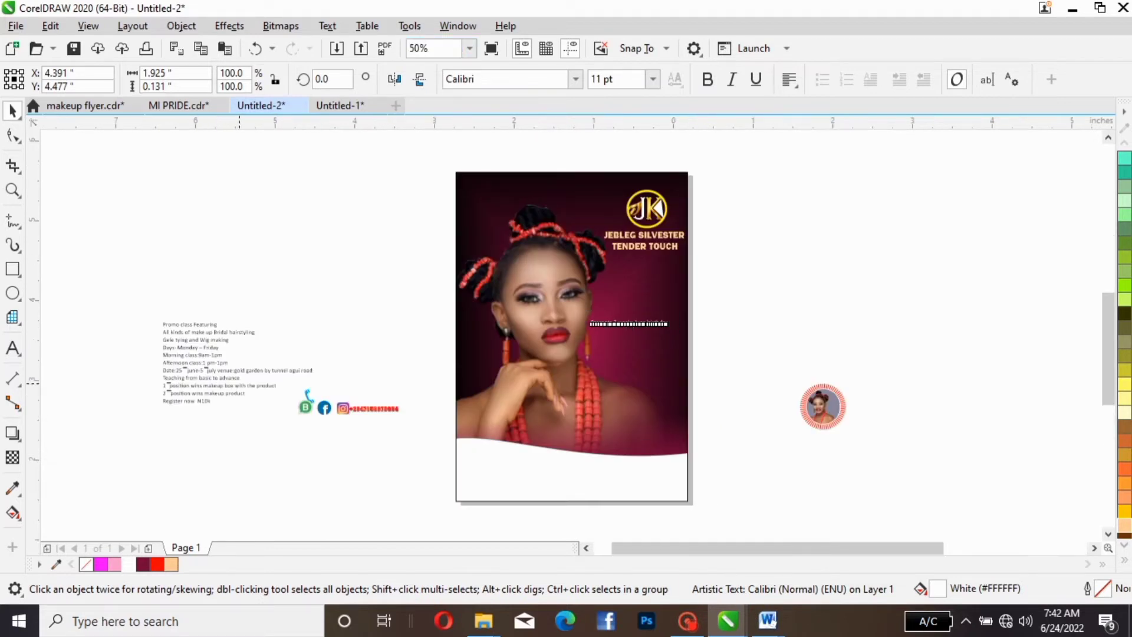
{"action": "scroll", "coordinate": [238, 383], "scroll_direction": "up", "scroll_amount": 1}
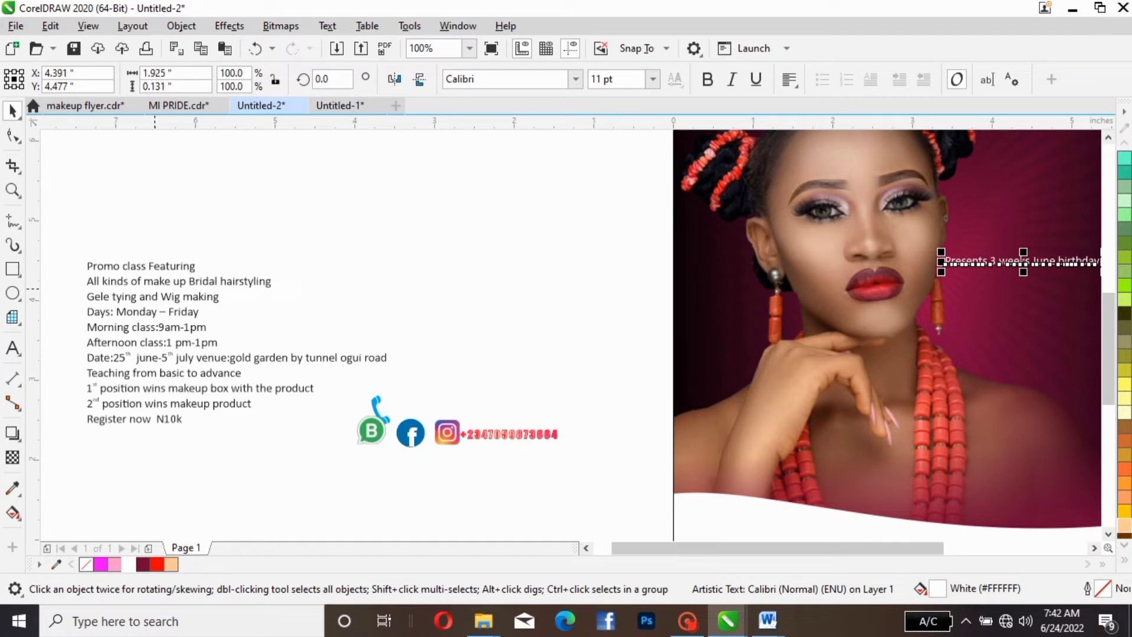
{"action": "scroll", "coordinate": [410, 306], "scroll_direction": "down", "scroll_amount": 1}
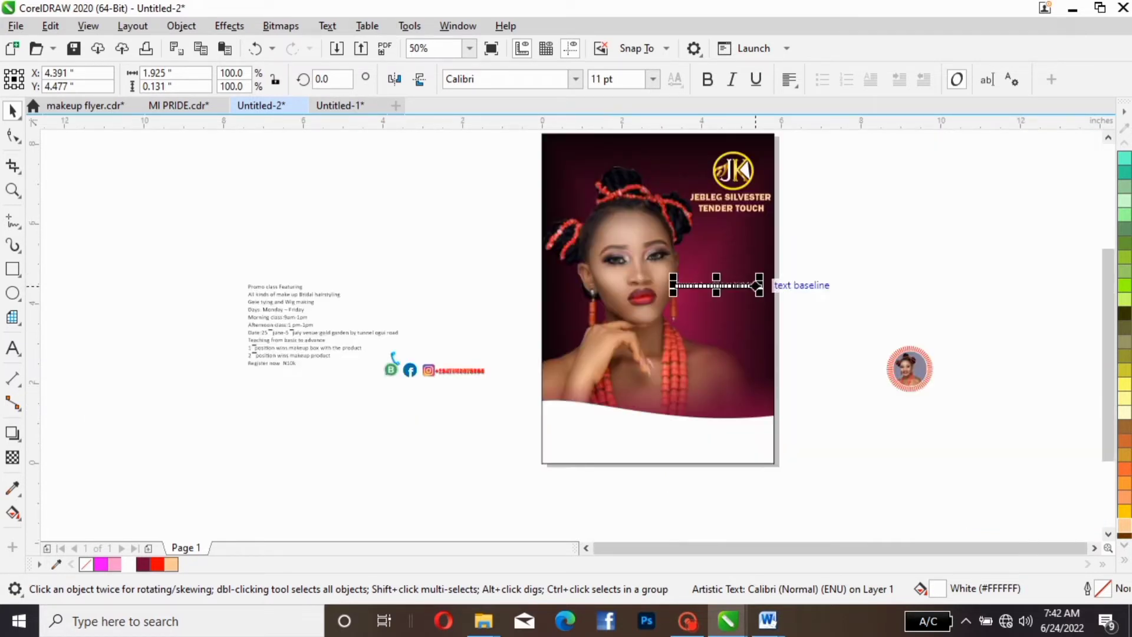
Step: Enlarge the promo text, break the line after 'Presents', and move 'Presents' under the logo
{"action": "left_click_drag", "start_coordinate": [757, 286], "coordinate": [847, 285]}
{"action": "double_click", "coordinate": [723, 281]}
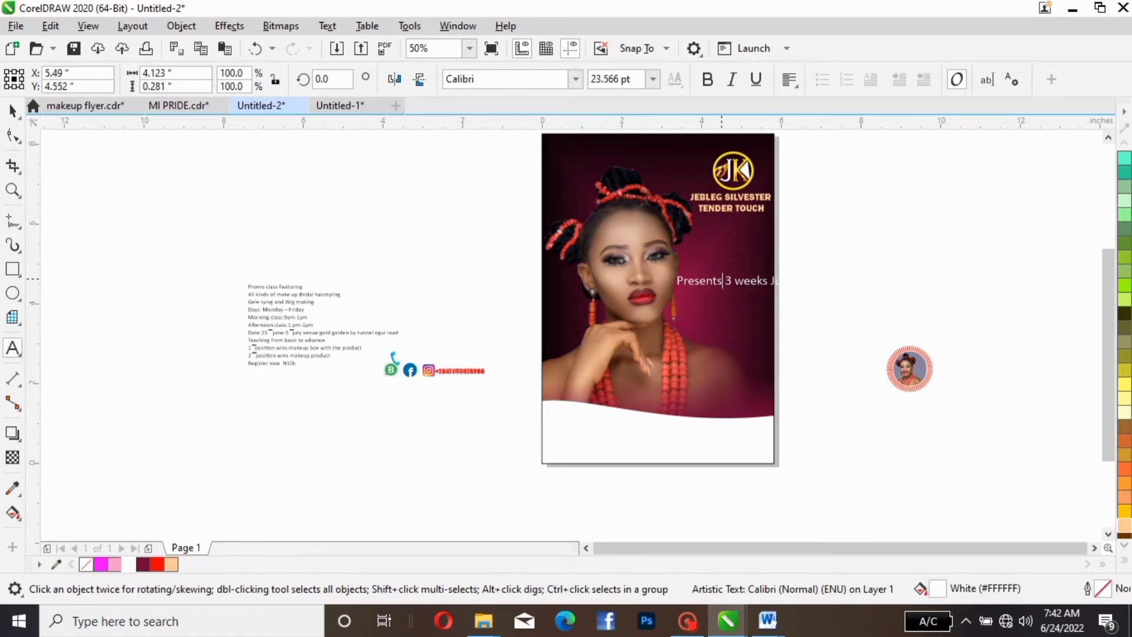
{"action": "key", "text": "Return"}
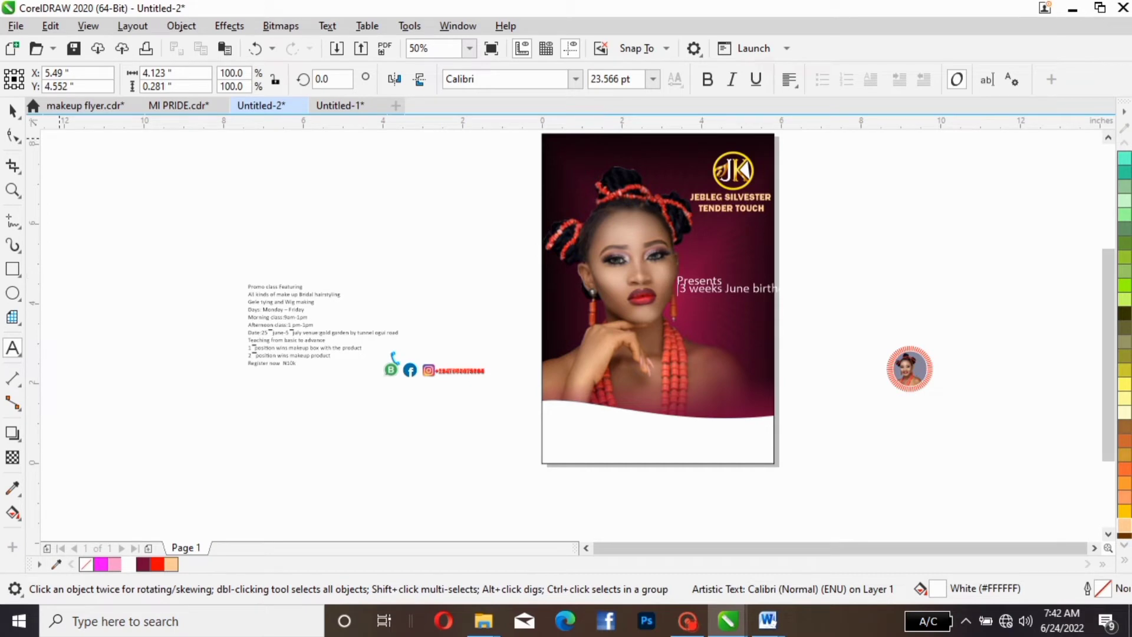
{"action": "left_click", "coordinate": [13, 110]}
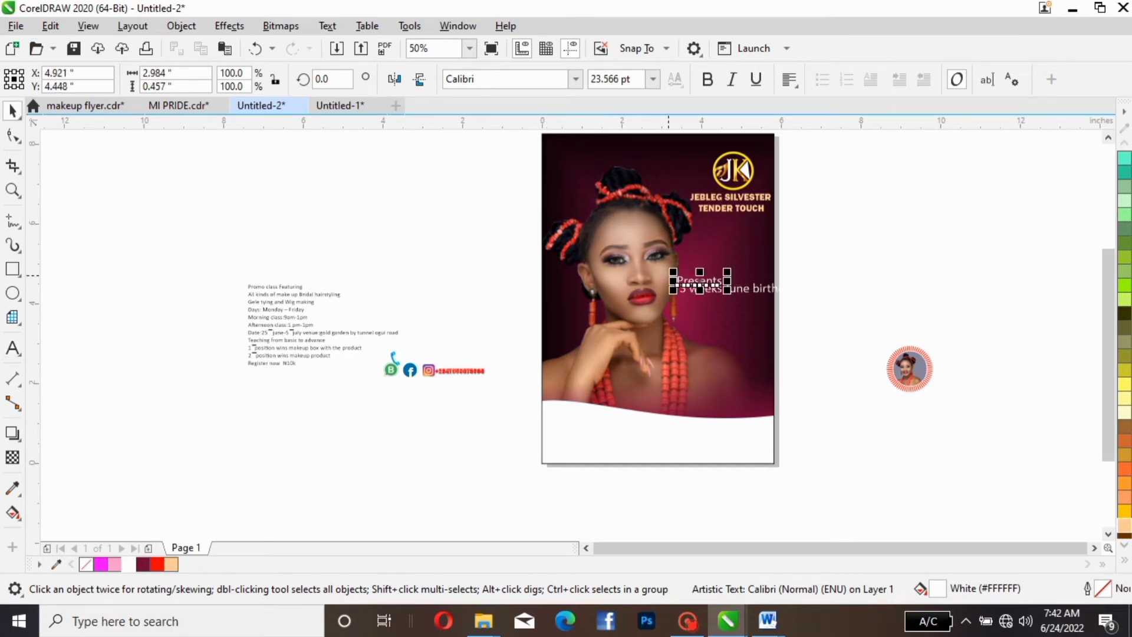
{"action": "left_click_drag", "start_coordinate": [699, 278], "coordinate": [729, 221]}
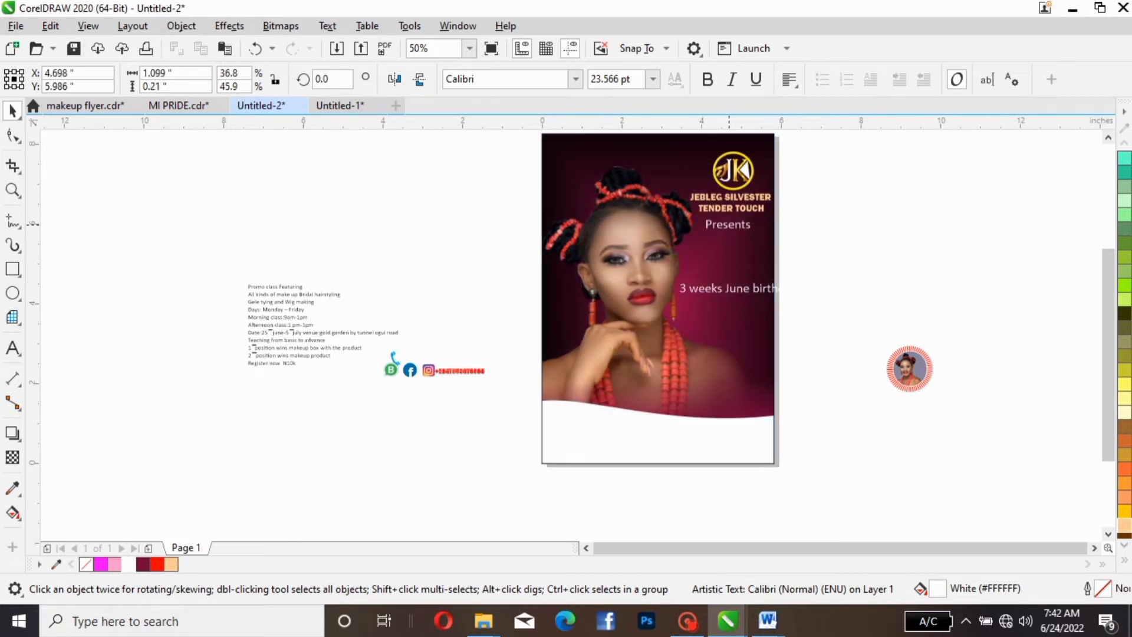
{"action": "left_click", "coordinate": [728, 225]}
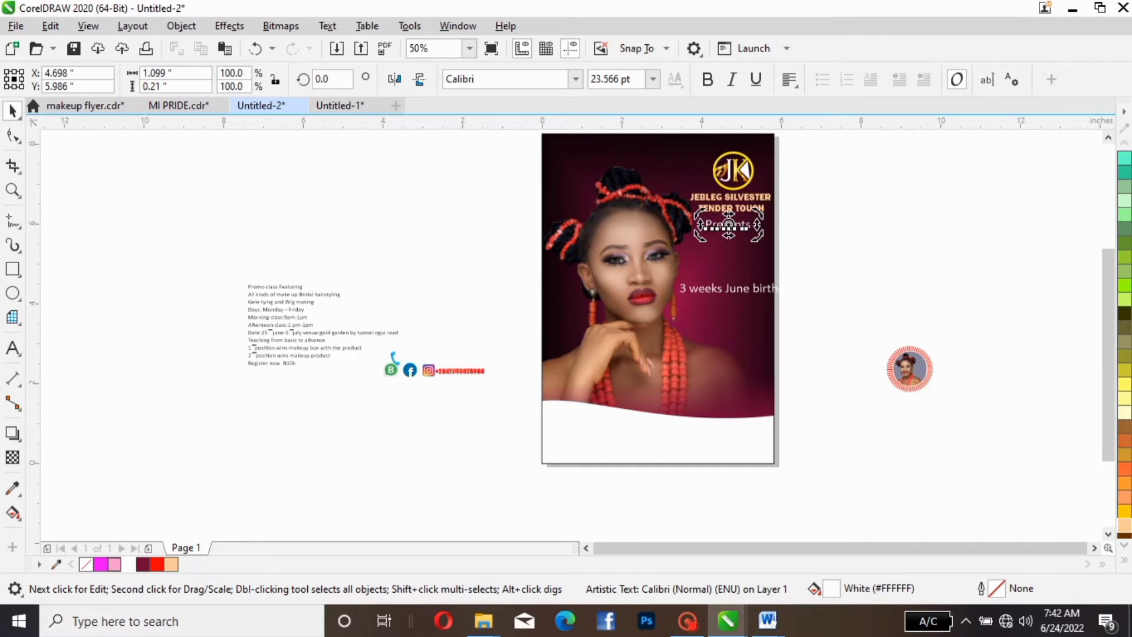
Step: Colour 'Presents' magenta and widen its letter spacing to stretch beneath the name lines
{"action": "left_click", "coordinate": [100, 564]}
{"action": "key", "text": "Escape"}
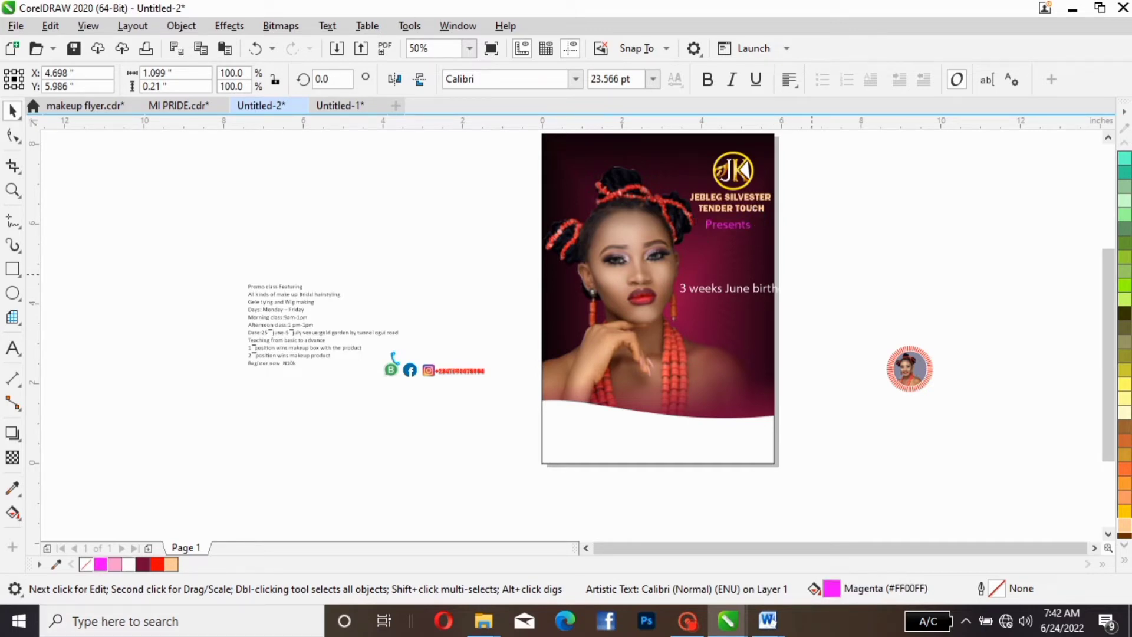
{"action": "left_click", "coordinate": [729, 225]}
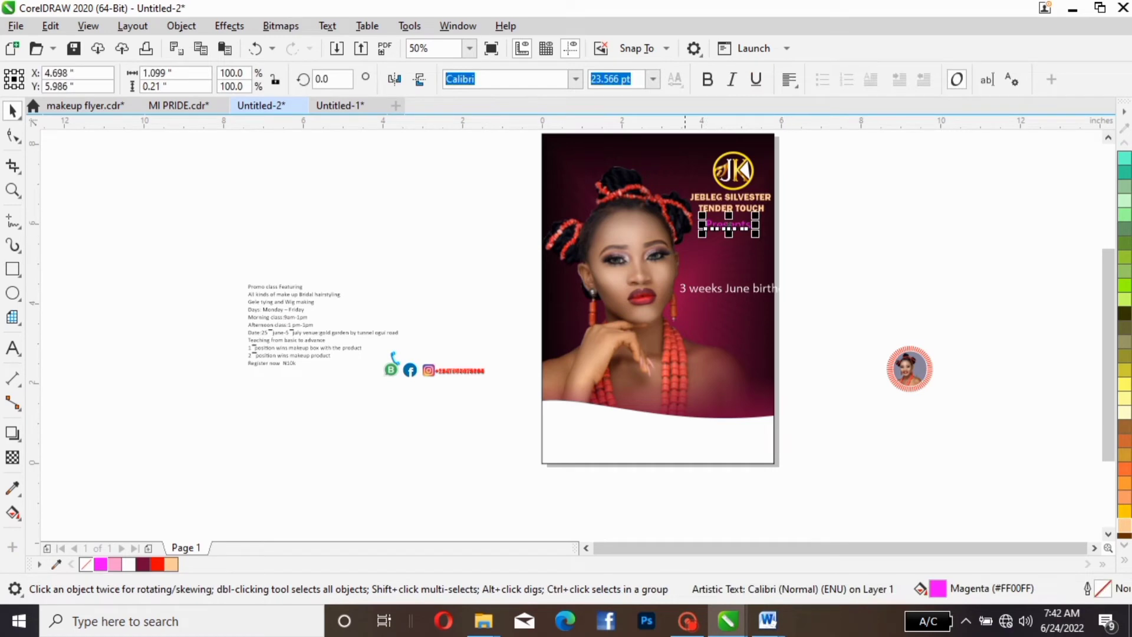
{"action": "left_click", "coordinate": [13, 136]}
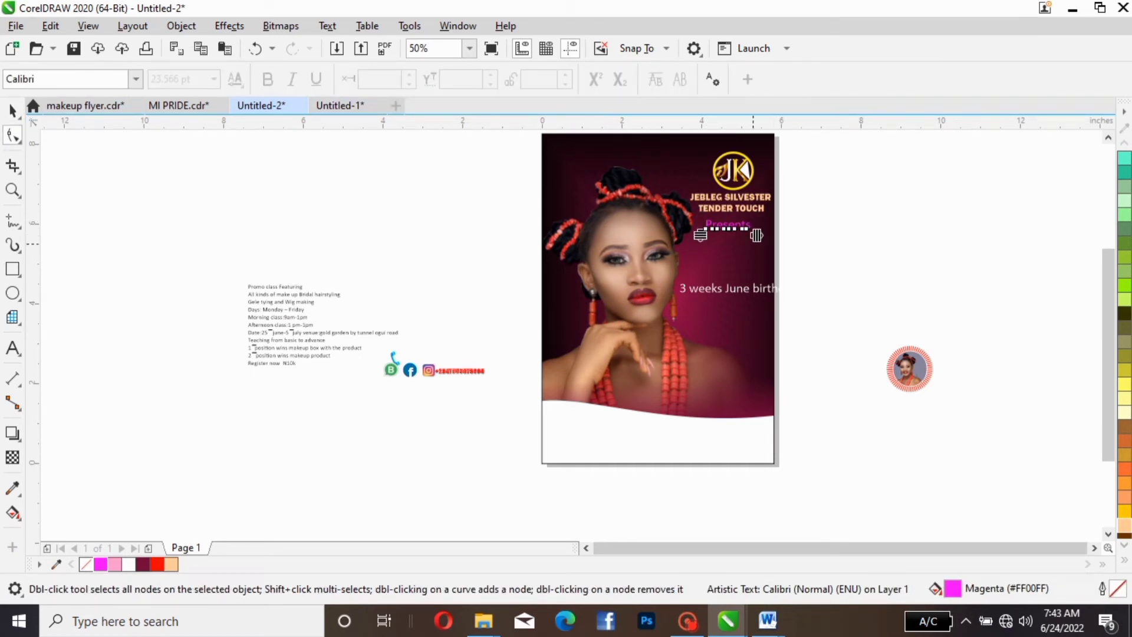
{"action": "left_click_drag", "start_coordinate": [756, 235], "coordinate": [780, 236]}
{"action": "key", "text": "space"}
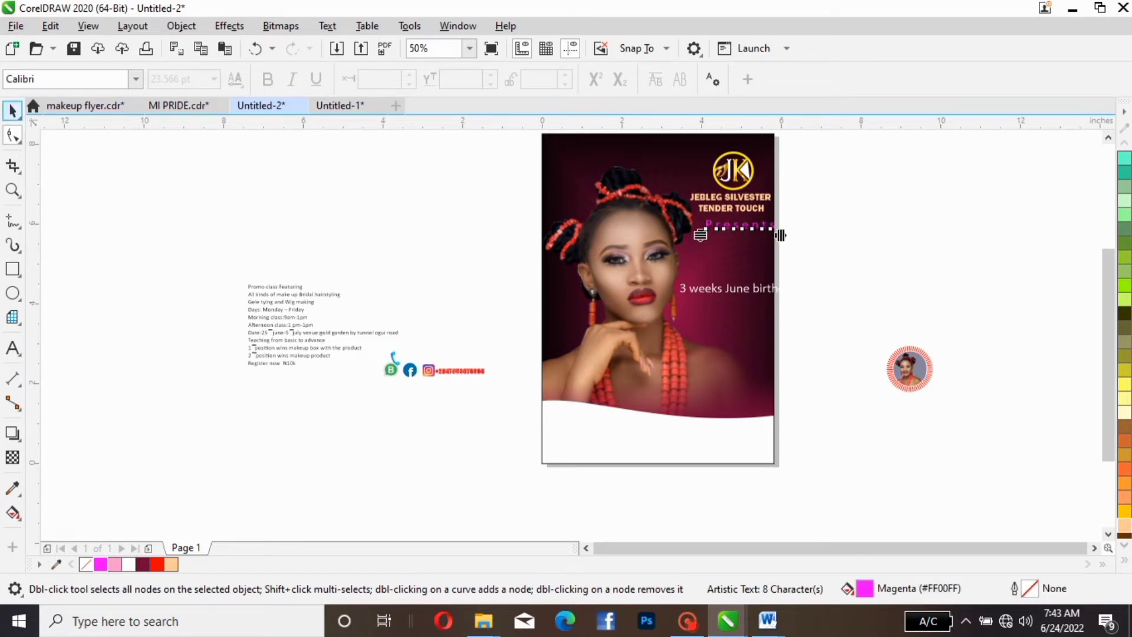
{"action": "left_click_drag", "start_coordinate": [732, 224], "coordinate": [734, 224]}
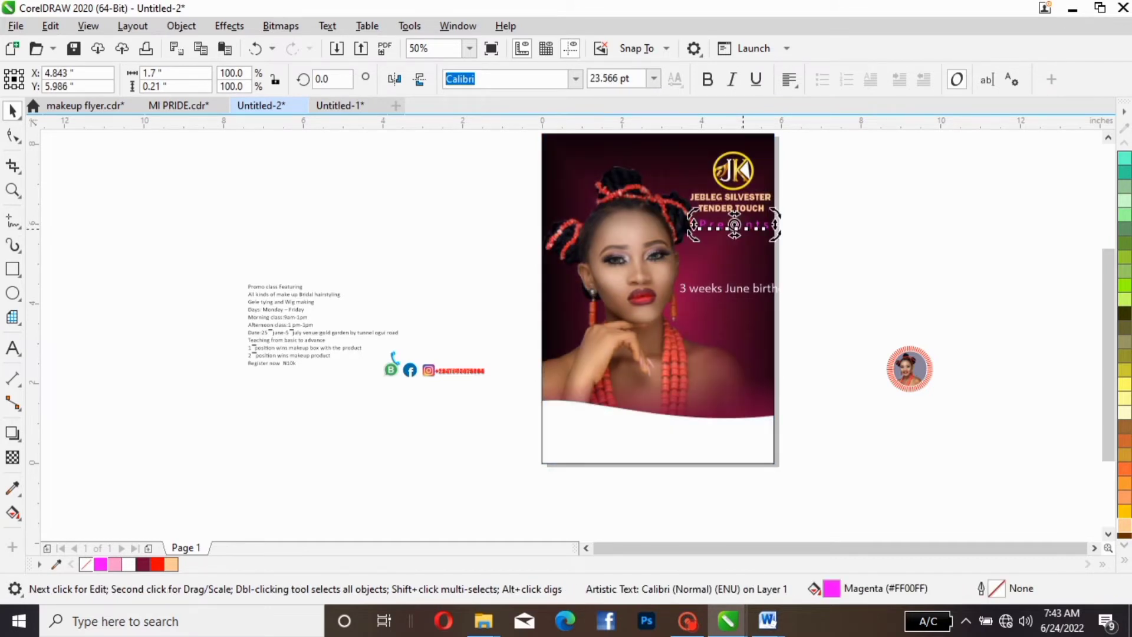
{"action": "key", "text": "Escape"}
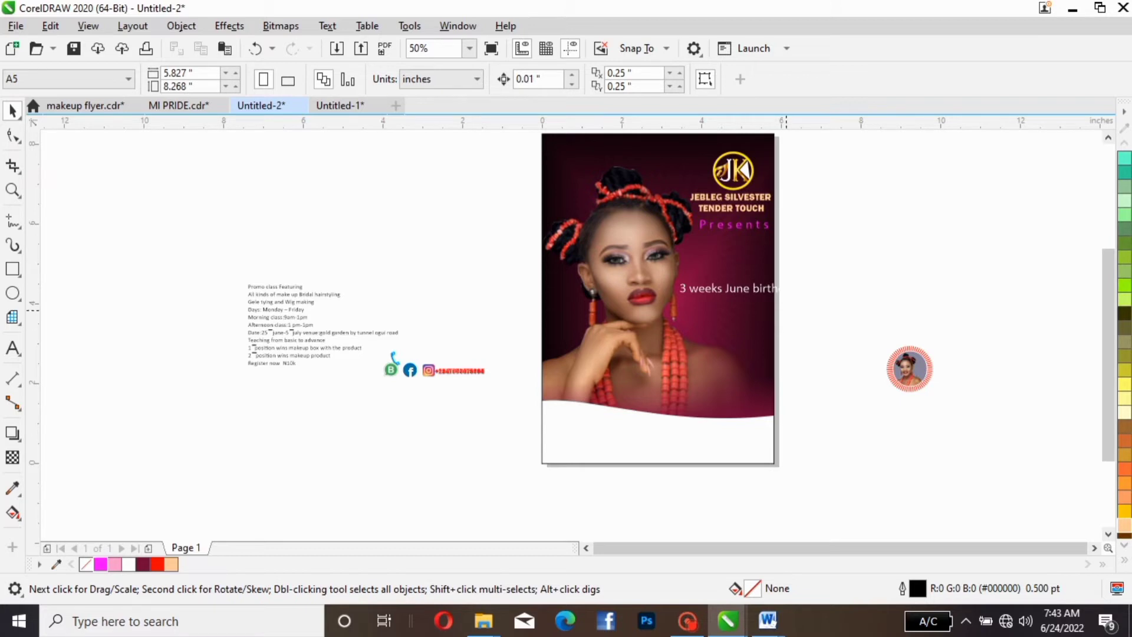
Step: Add a horizontal guideline and enter PowerClip editing of the photo frame
{"action": "left_click", "coordinate": [715, 288]}
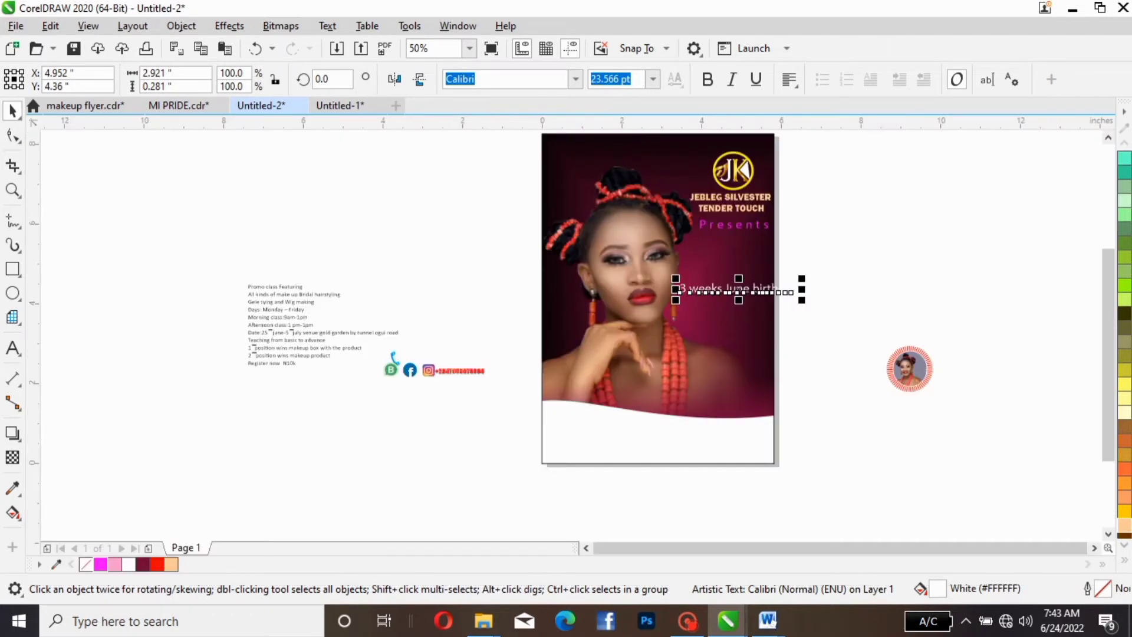
{"action": "left_click_drag", "start_coordinate": [835, 129], "coordinate": [862, 233]}
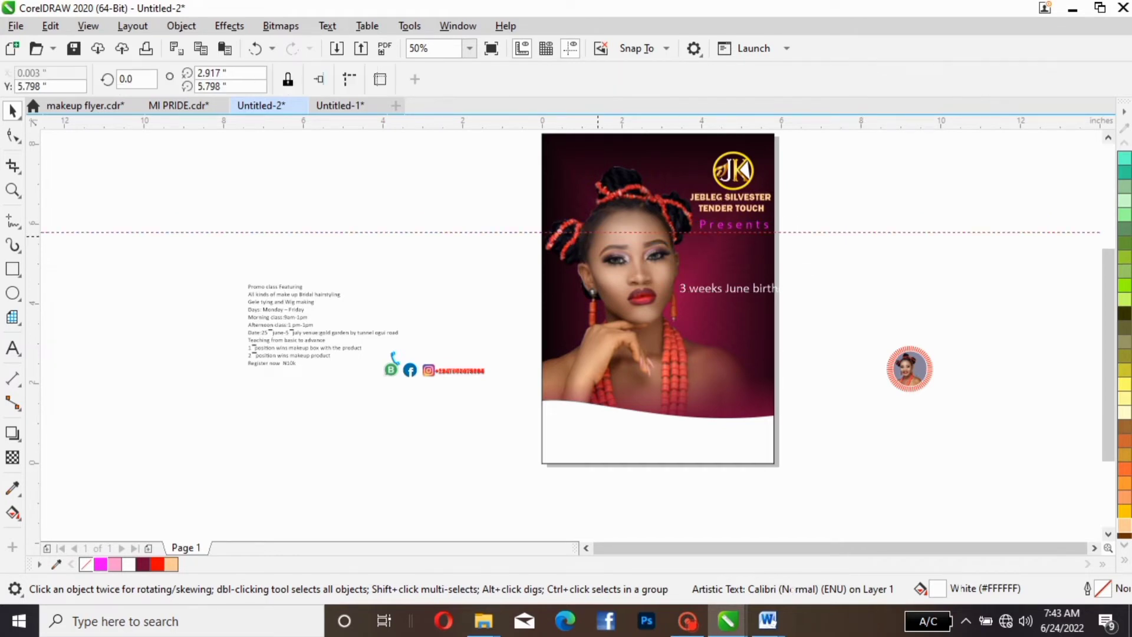
{"action": "left_click", "coordinate": [669, 247]}
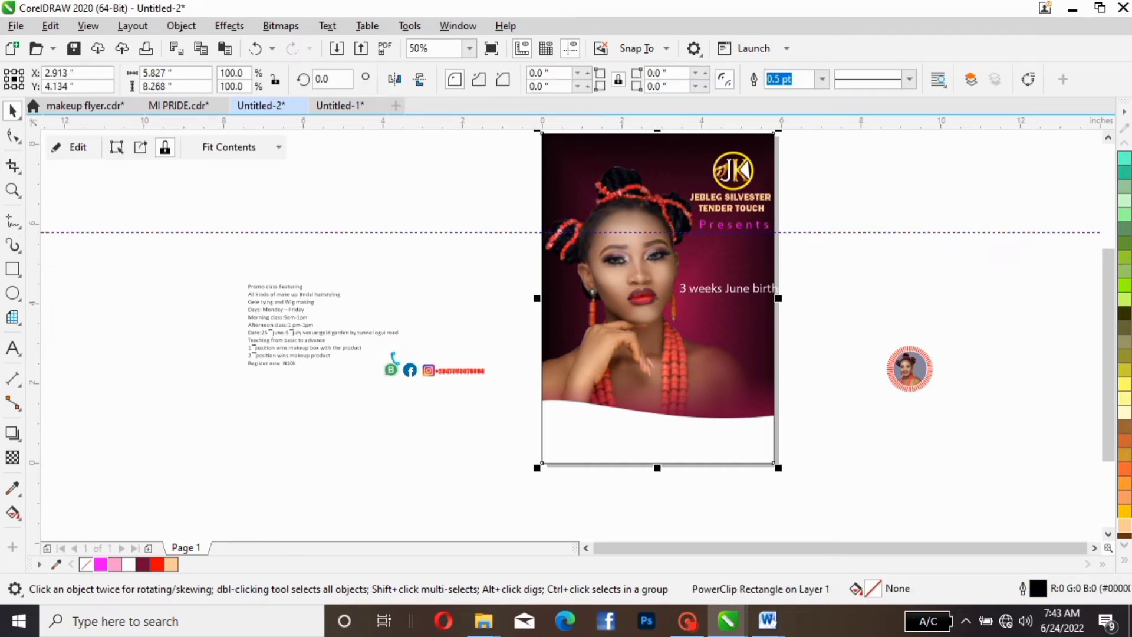
{"action": "left_click", "coordinate": [83, 147]}
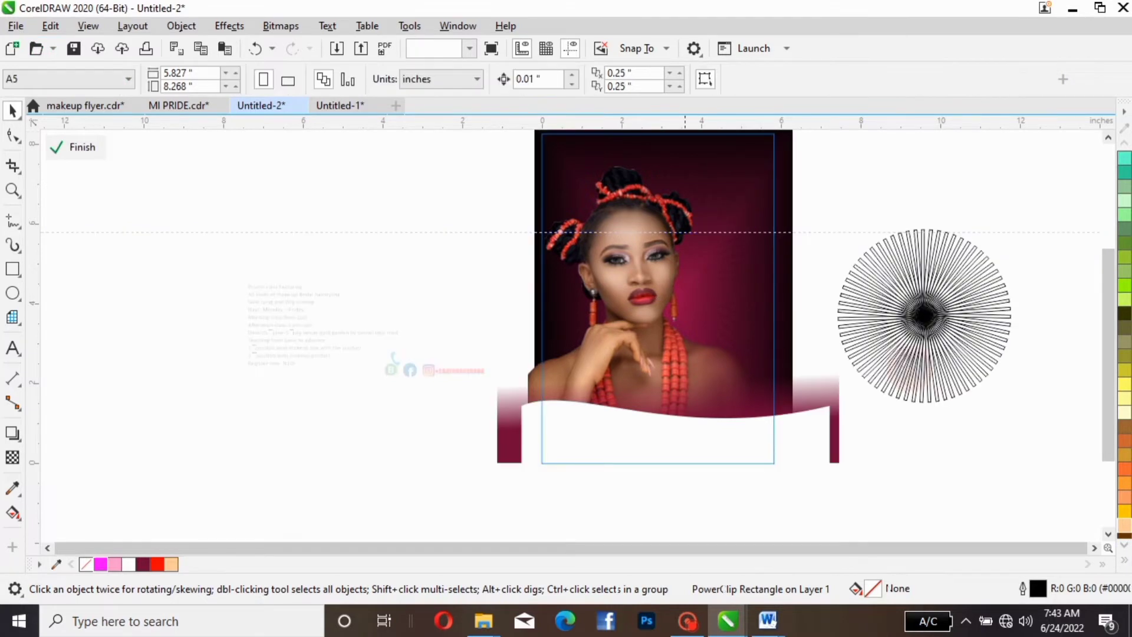
Step: Draw a rectangle beside the model's face and fill it with the design's sampled orange-red
{"action": "left_click", "coordinate": [12, 269]}
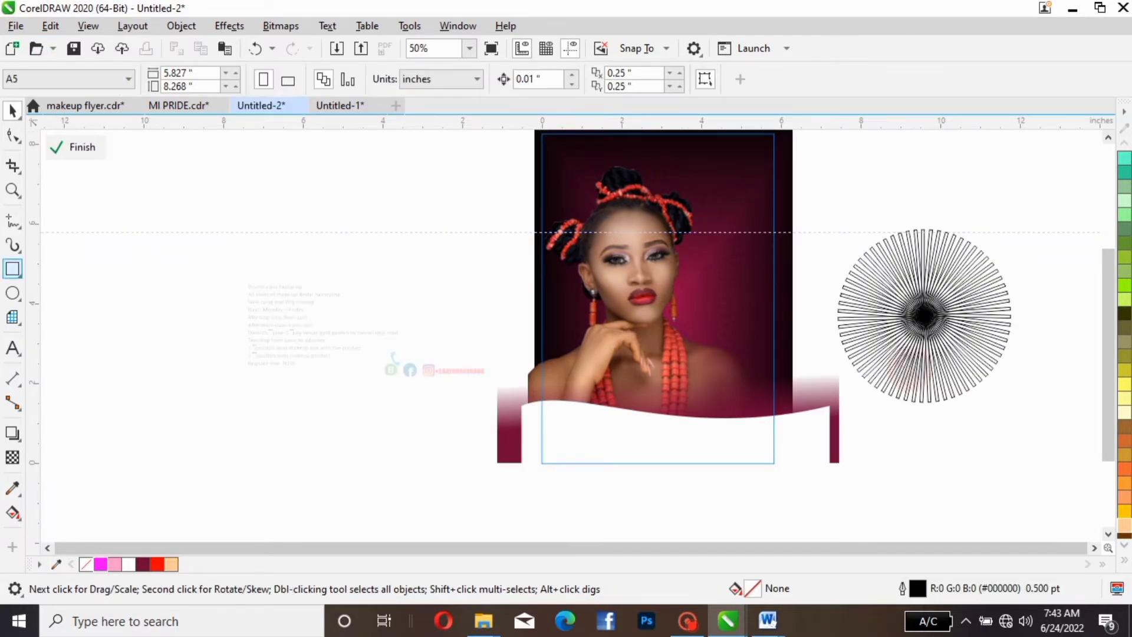
{"action": "left_click_drag", "start_coordinate": [343, 285], "coordinate": [744, 277]}
{"action": "key", "text": "space"}
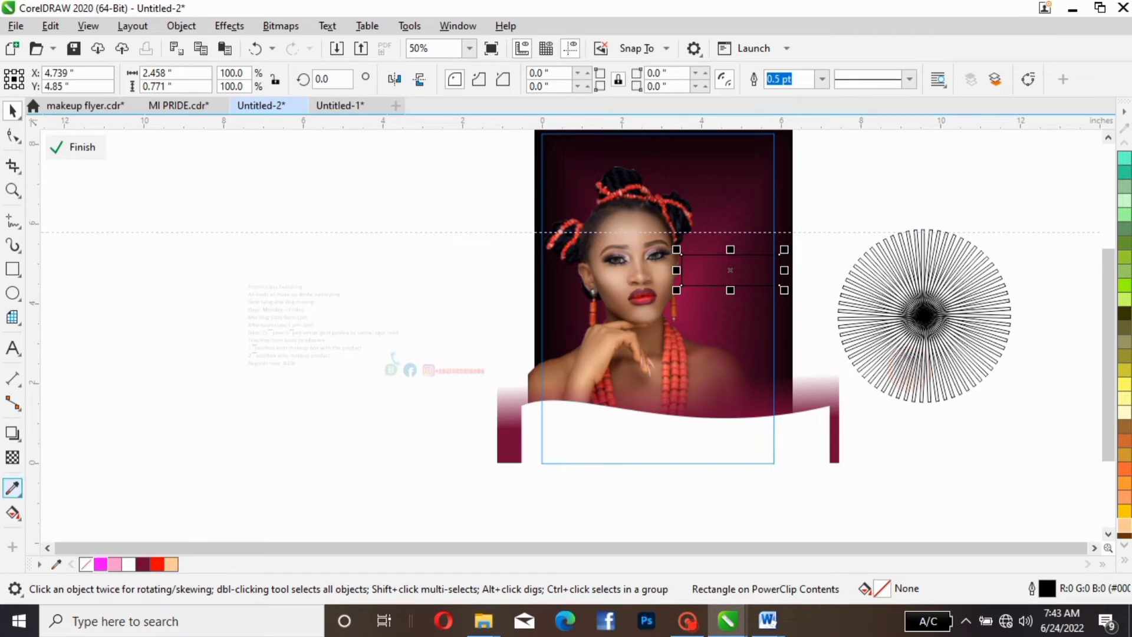
{"action": "left_click", "coordinate": [13, 488]}
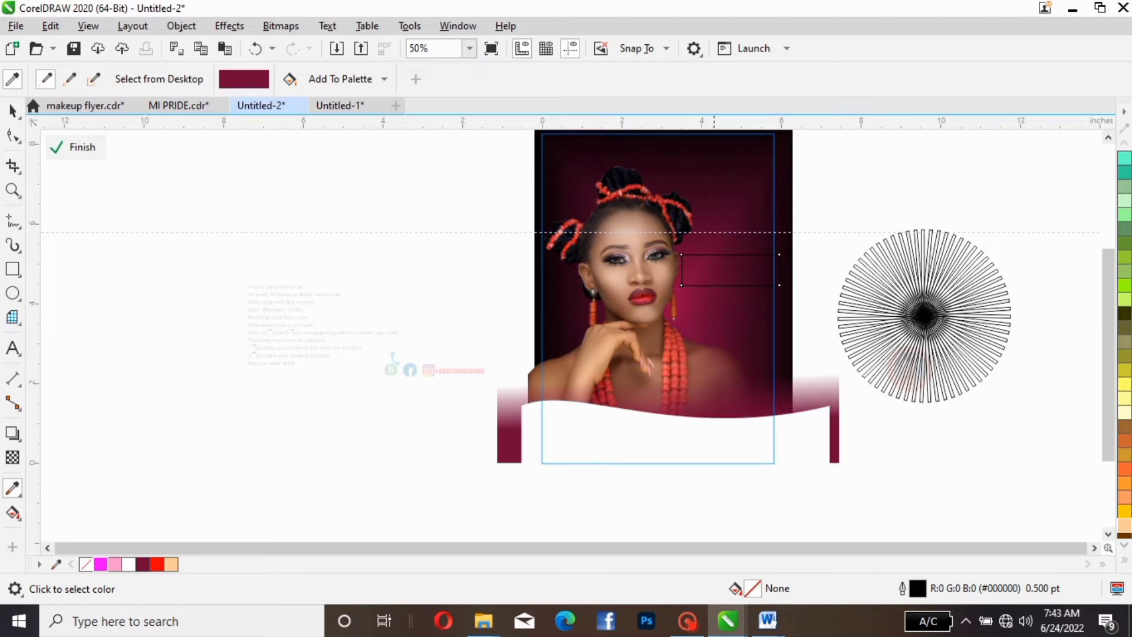
{"action": "left_click", "coordinate": [673, 307]}
{"action": "left_click", "coordinate": [735, 270]}
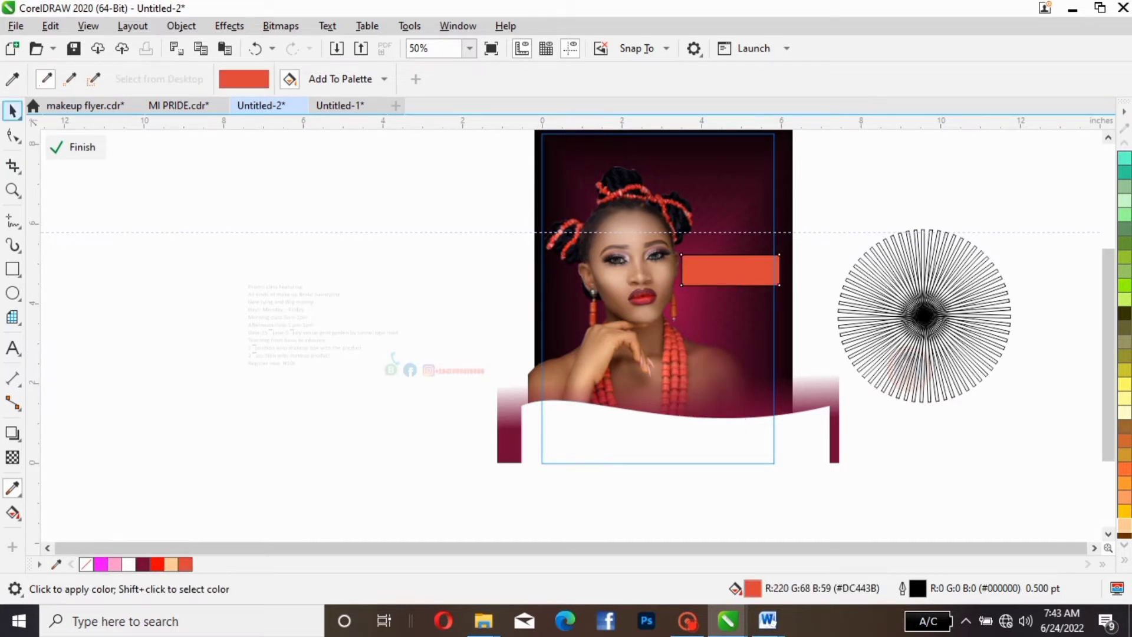
{"action": "key", "text": "space"}
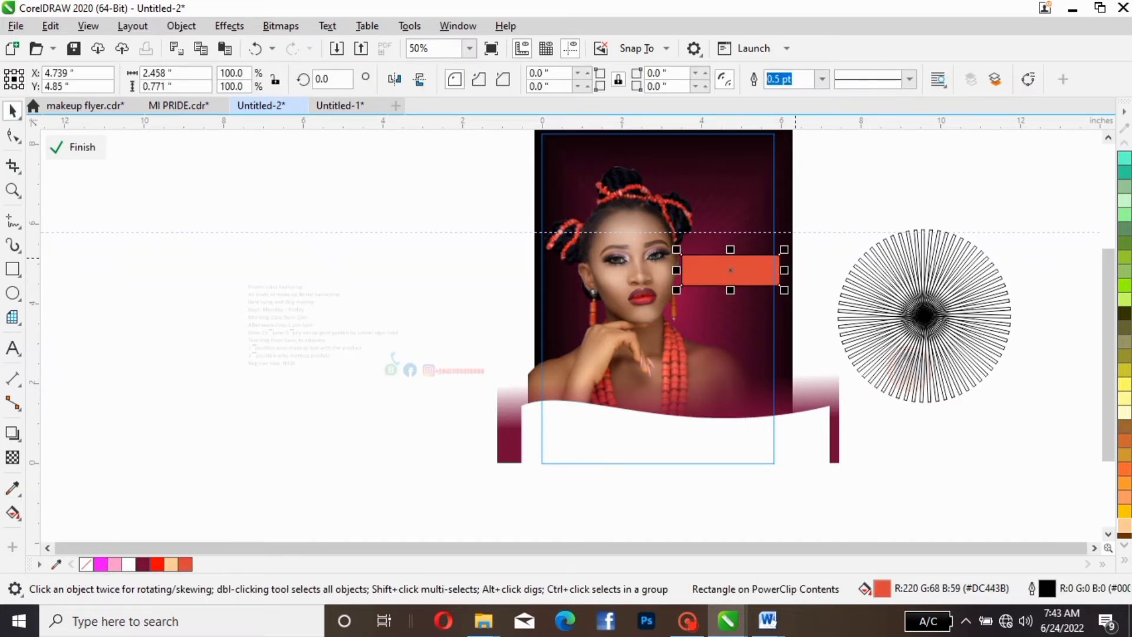
Step: Widen the orange-red rectangle to the page's right edge and remove its outline
{"action": "left_click_drag", "start_coordinate": [784, 270], "coordinate": [796, 270]}
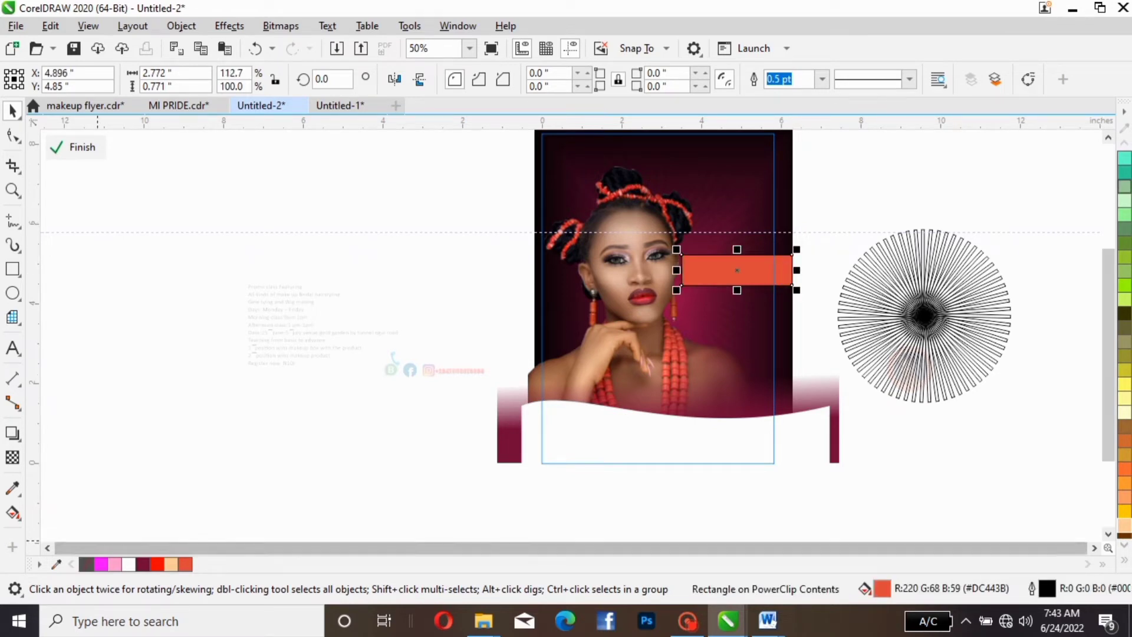
{"action": "type", "text": "0"}
{"action": "key", "text": "Return"}
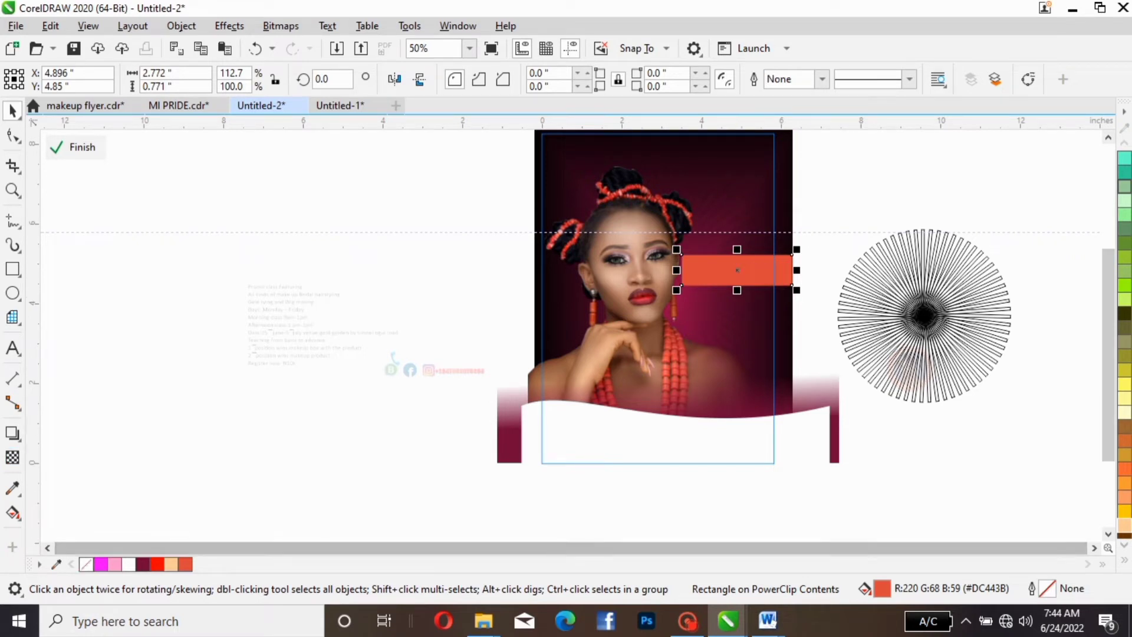
{"action": "left_click", "coordinate": [12, 456]}
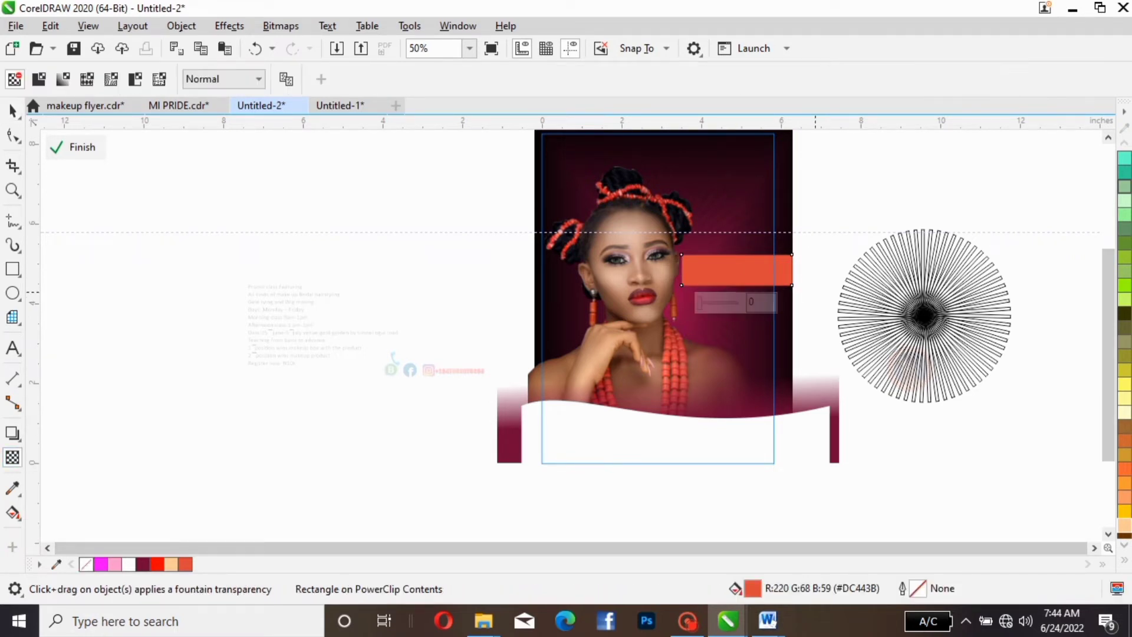
Step: Fade the coral bar with a linear transparency toward the face, shift it right, and finish PowerClip editing
{"action": "left_click_drag", "start_coordinate": [725, 267], "coordinate": [661, 268]}
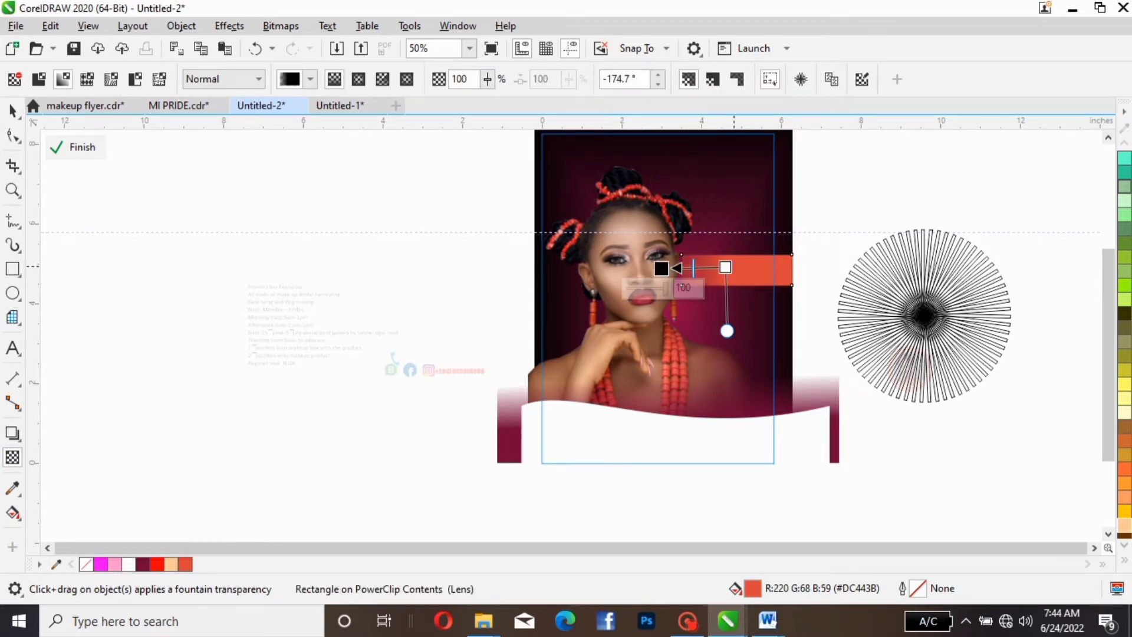
{"action": "left_click_drag", "start_coordinate": [725, 267], "coordinate": [737, 270]}
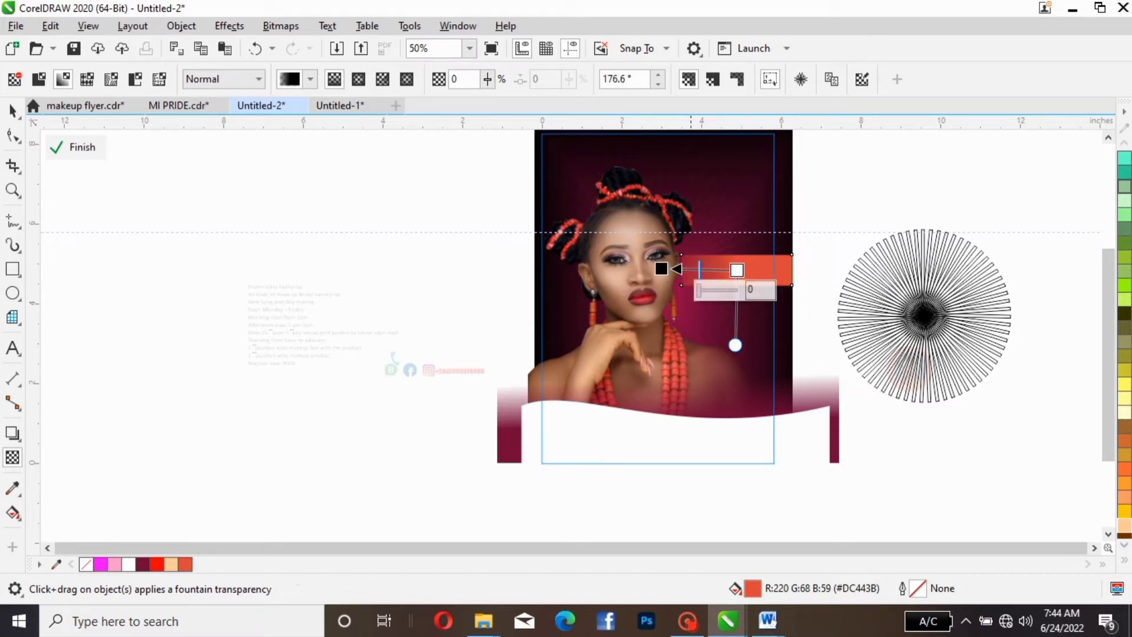
{"action": "left_click_drag", "start_coordinate": [707, 269], "coordinate": [715, 268]}
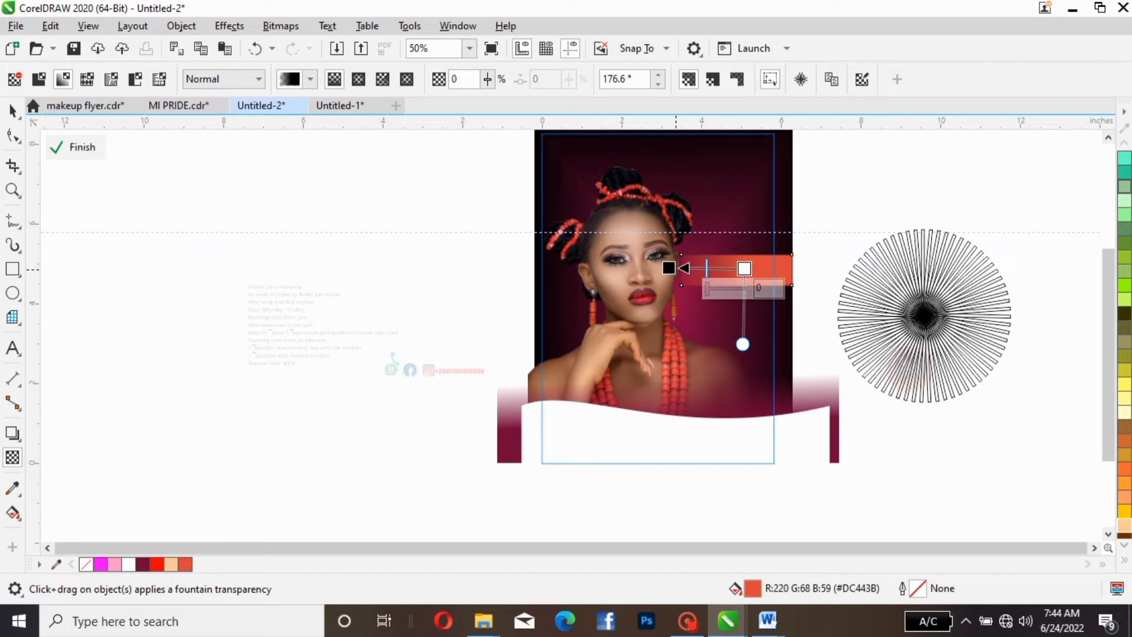
{"action": "left_click_drag", "start_coordinate": [669, 268], "coordinate": [681, 269]}
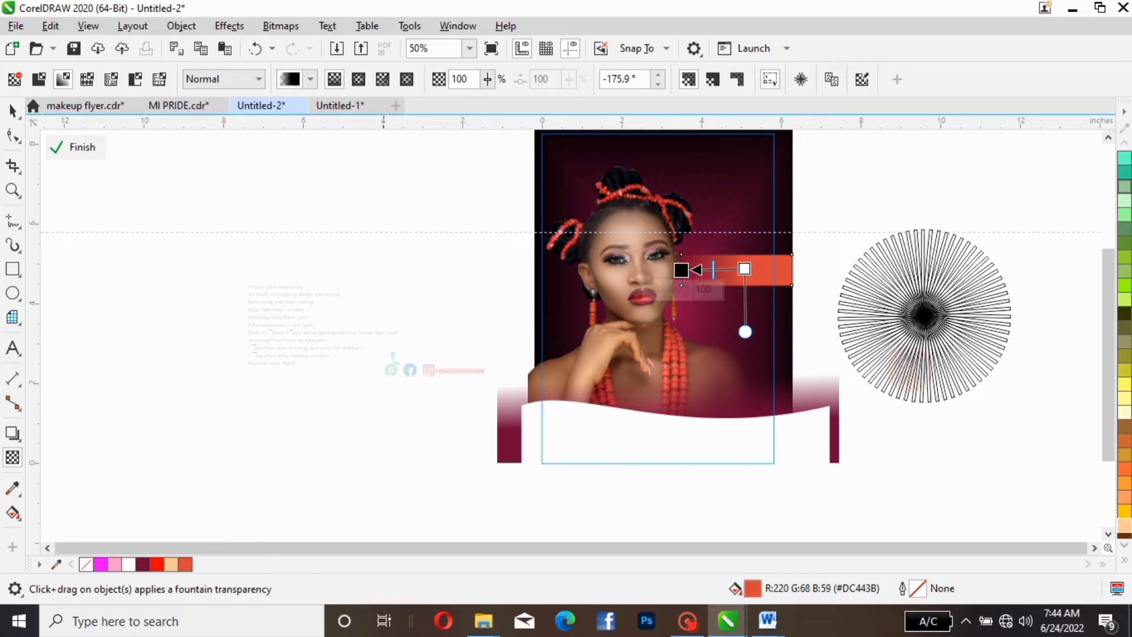
{"action": "left_click", "coordinate": [13, 110]}
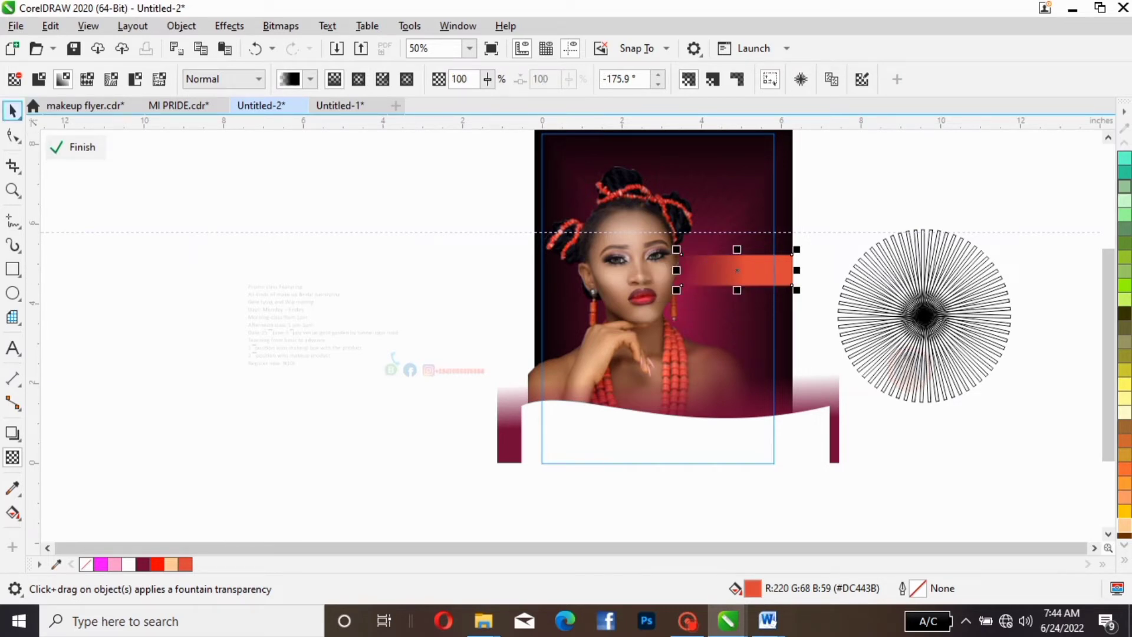
{"action": "mouse_move", "coordinate": [752, 280]}
{"action": "left_mouse_down"}
{"action": "mouse_move", "coordinate": [767, 269]}
{"action": "mouse_move", "coordinate": [773, 300]}
{"action": "mouse_move", "coordinate": [777, 290]}
{"action": "left_mouse_up"}
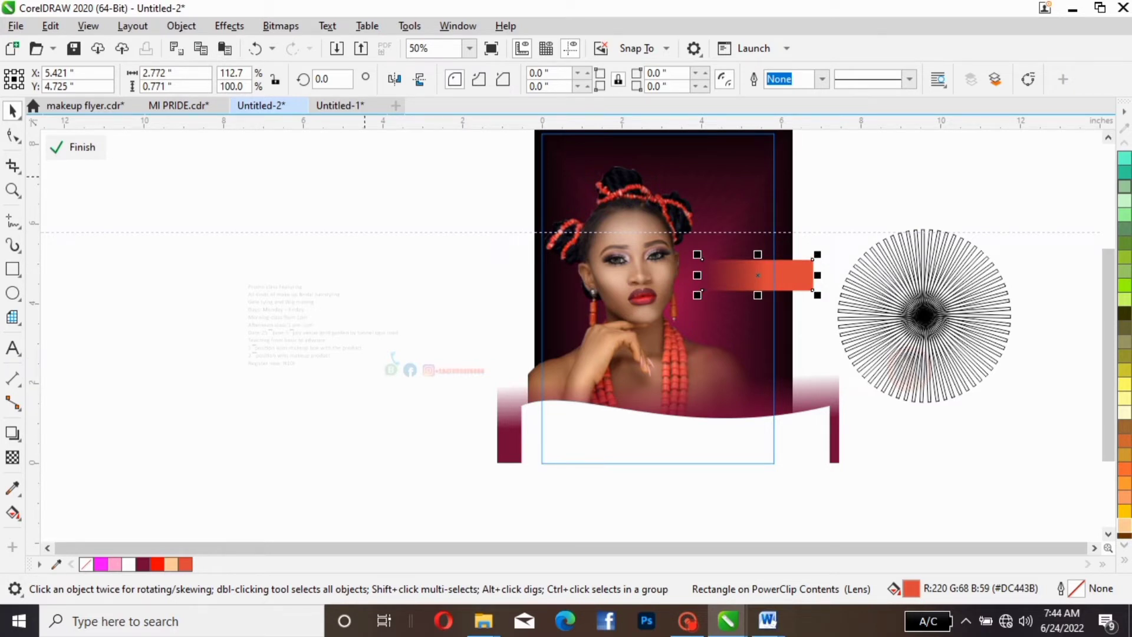
{"action": "left_click", "coordinate": [76, 147]}
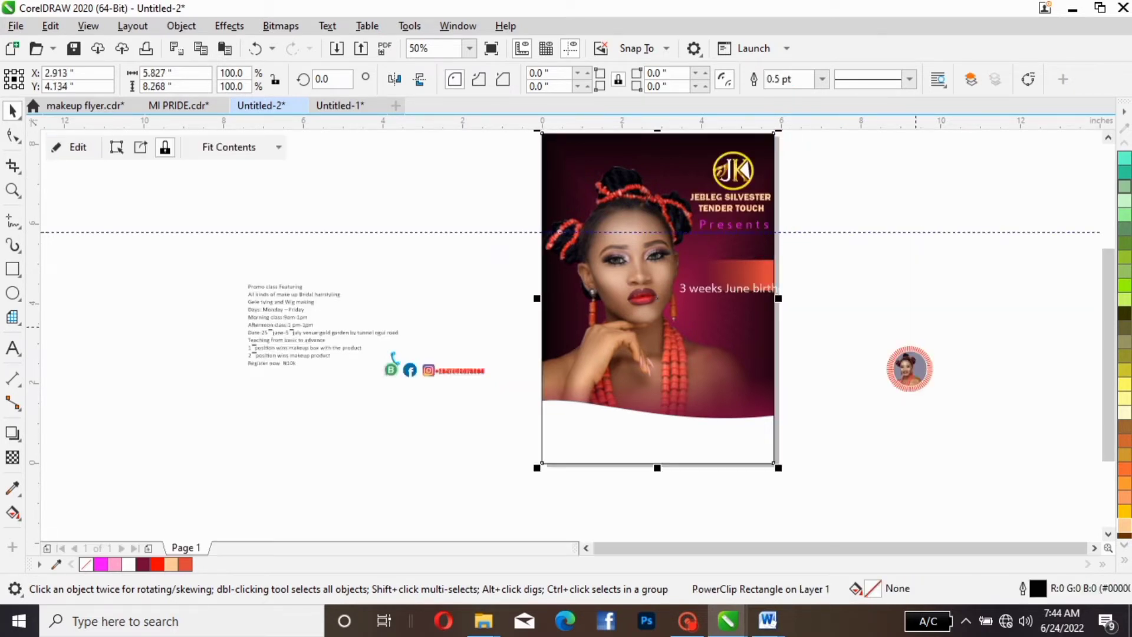
Step: Enlarge the promo text to about 50 pt and put 'June birthday' on its own line
{"action": "left_click", "coordinate": [725, 288]}
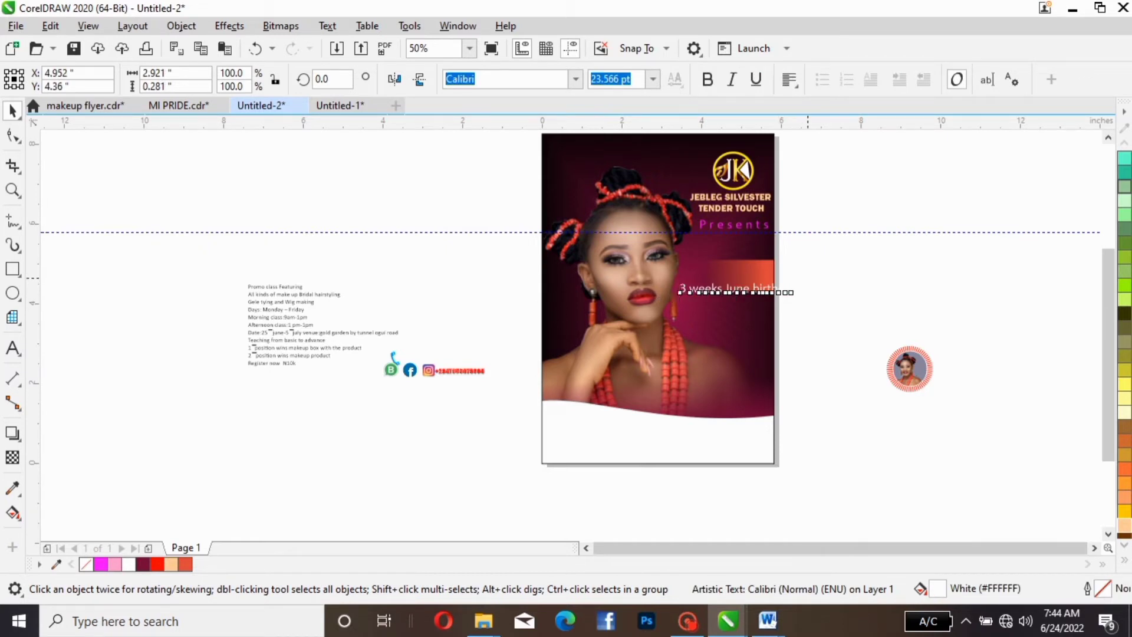
{"action": "left_click_drag", "start_coordinate": [802, 278], "coordinate": [930, 266]}
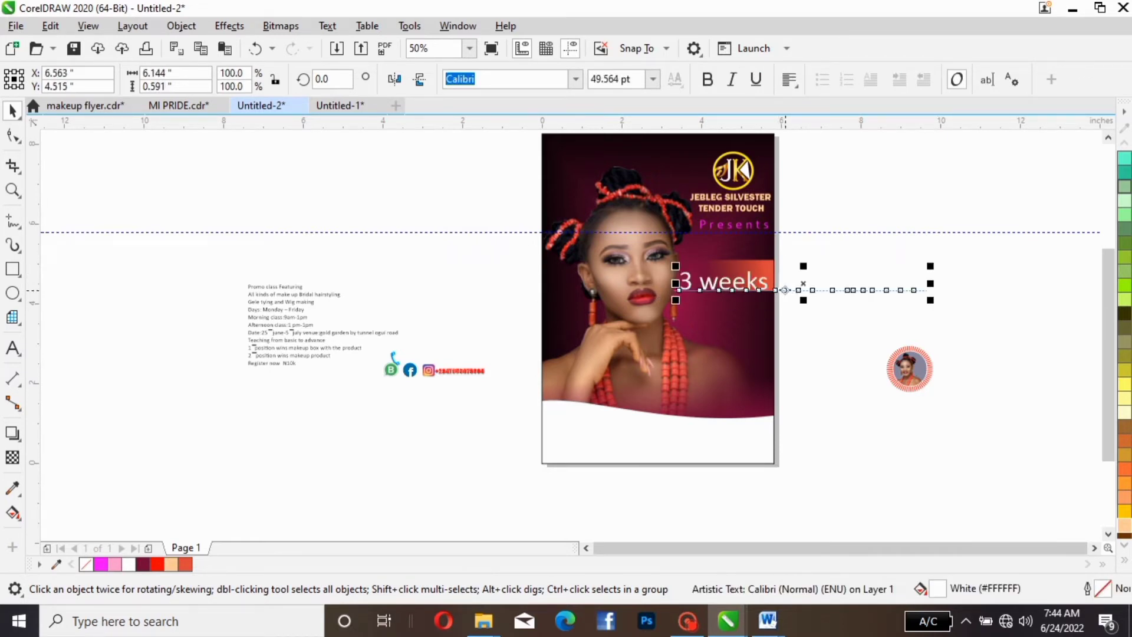
{"action": "double_click", "coordinate": [784, 283]}
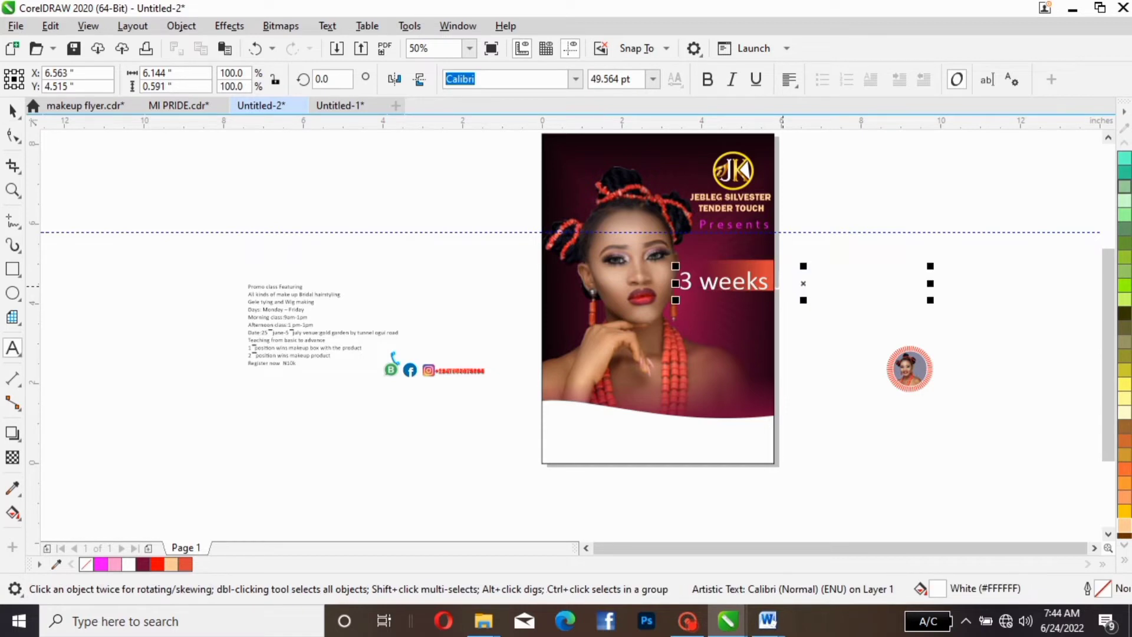
{"action": "key", "text": "Return"}
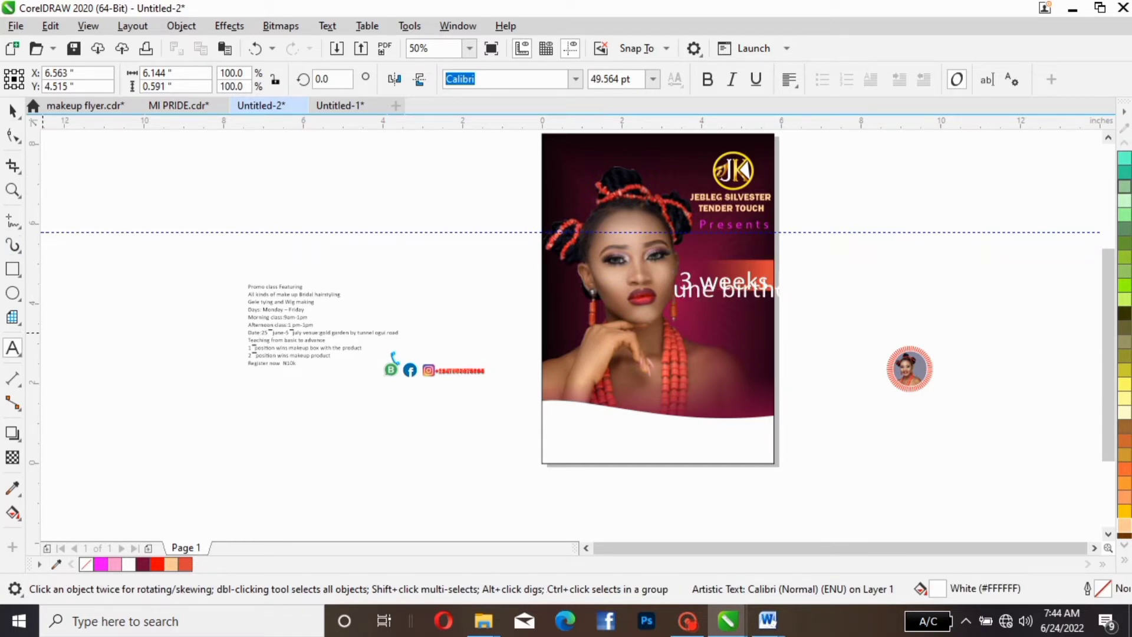
{"action": "key", "text": "ctrl+space"}
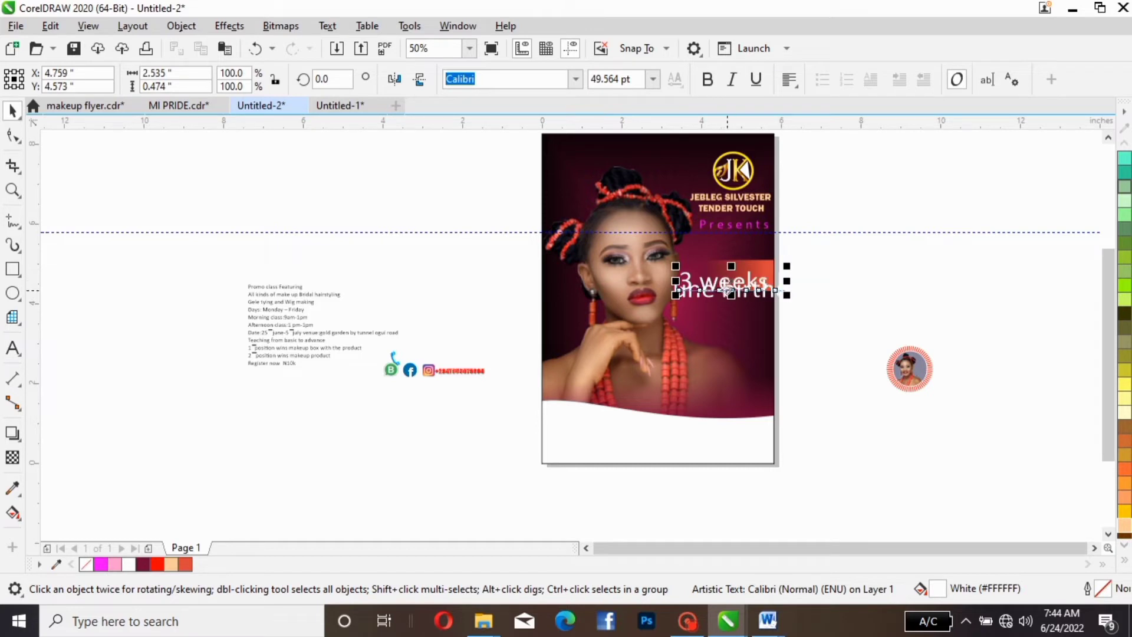
{"action": "left_click_drag", "start_coordinate": [729, 290], "coordinate": [754, 346]}
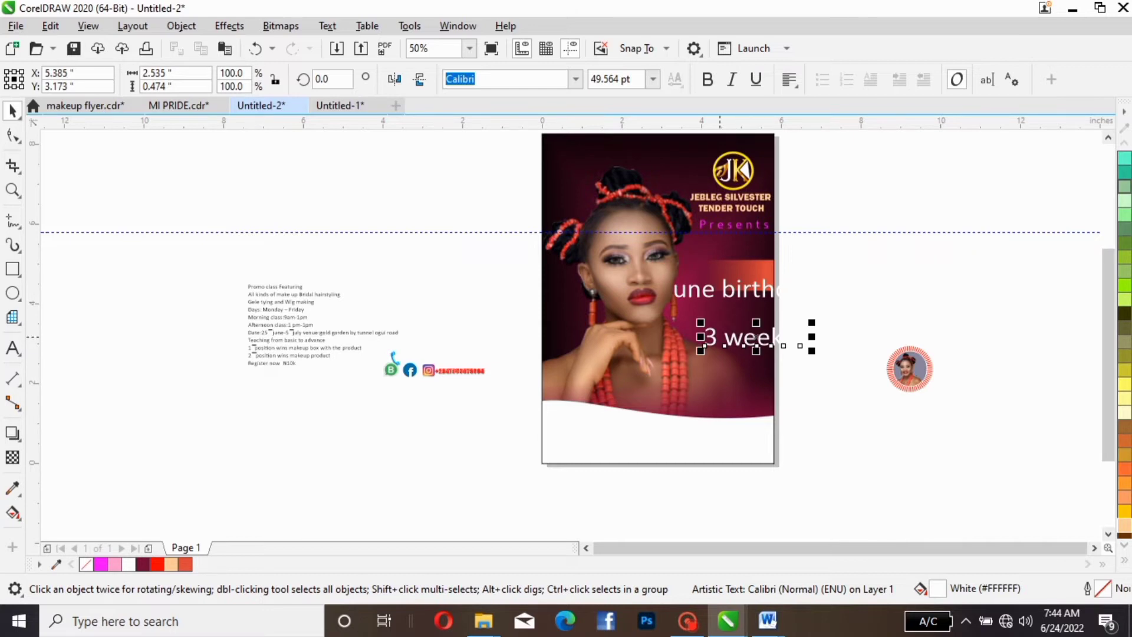
Step: Break the '3 weeks' line apart, undoing an accidental photo-frame move
{"action": "left_click", "coordinate": [737, 341]}
{"action": "double_click", "coordinate": [724, 337]}
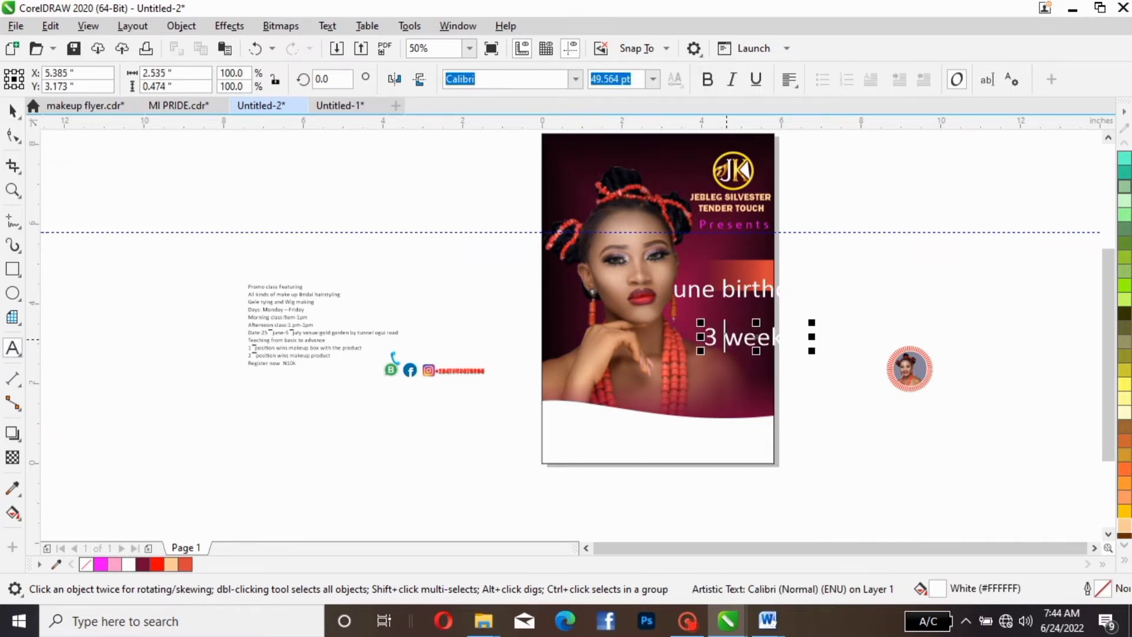
{"action": "key", "text": "ctrl+k"}
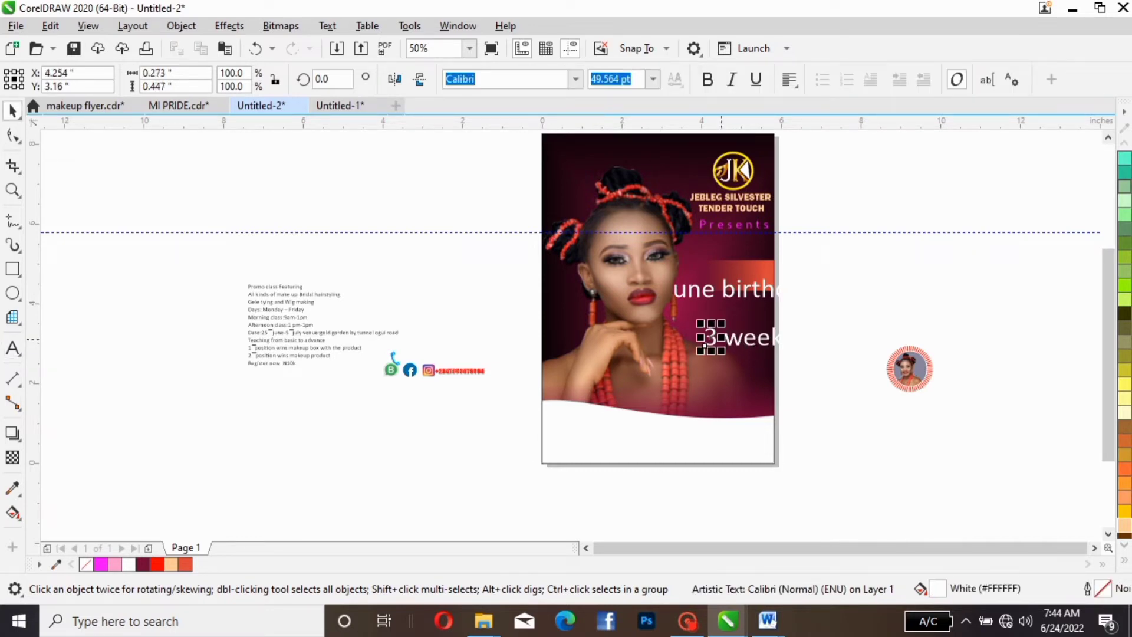
{"action": "left_click", "coordinate": [699, 260]}
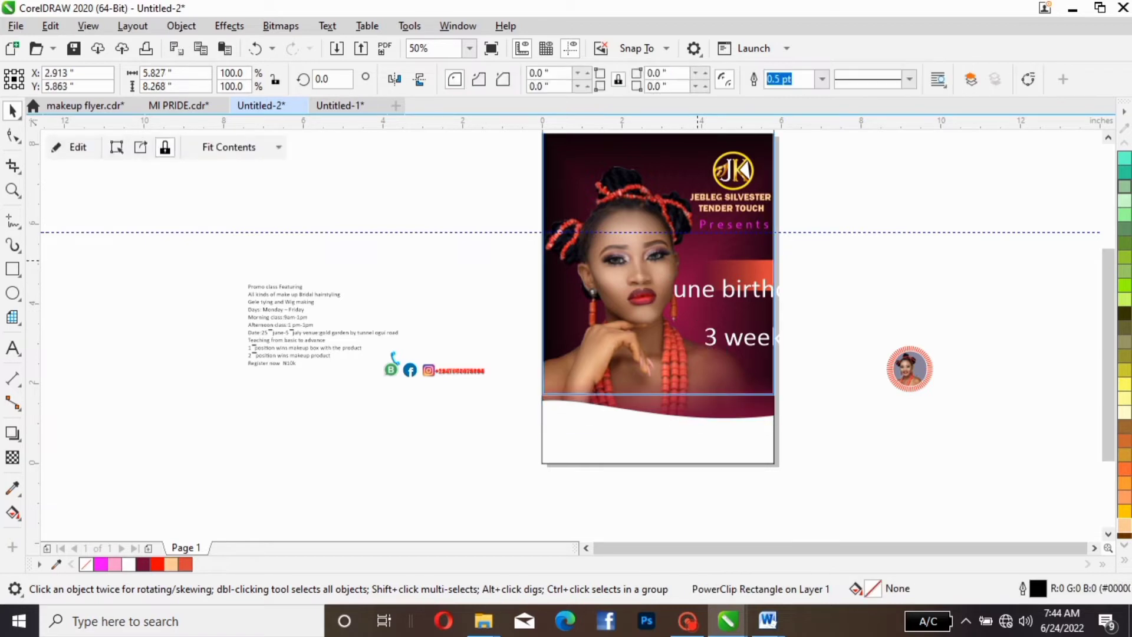
{"action": "left_click_drag", "start_coordinate": [658, 295], "coordinate": [657, 227]}
{"action": "key", "text": "ctrl+z"}
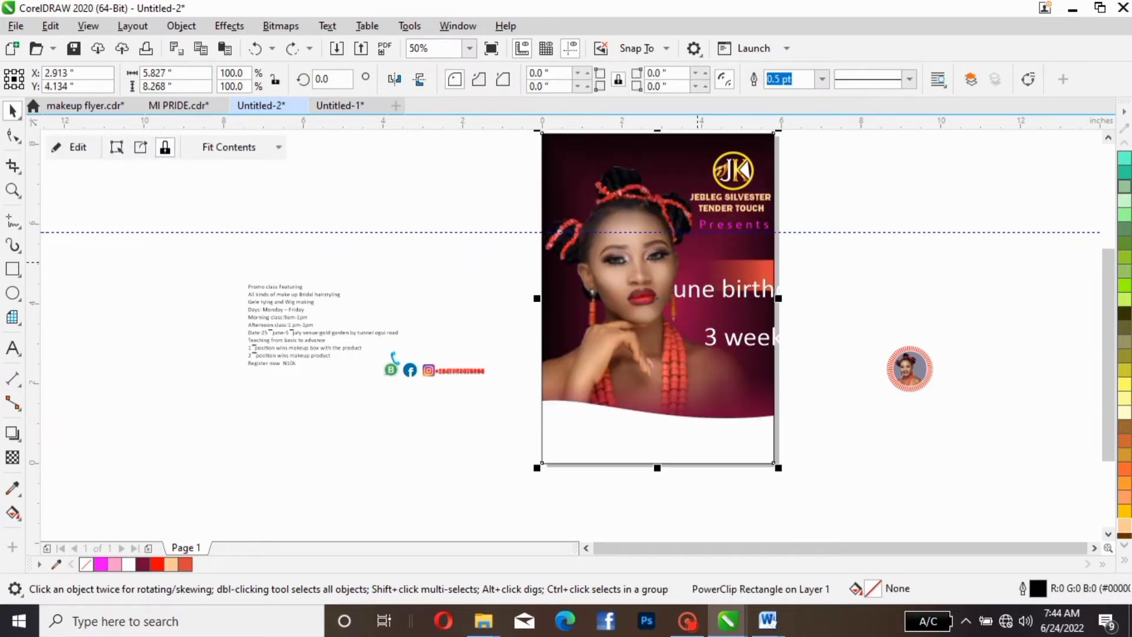
Step: Move the '3' above 'June birthday', 'weeks' up beside it, and 'June birthday' lower
{"action": "left_click", "coordinate": [706, 341]}
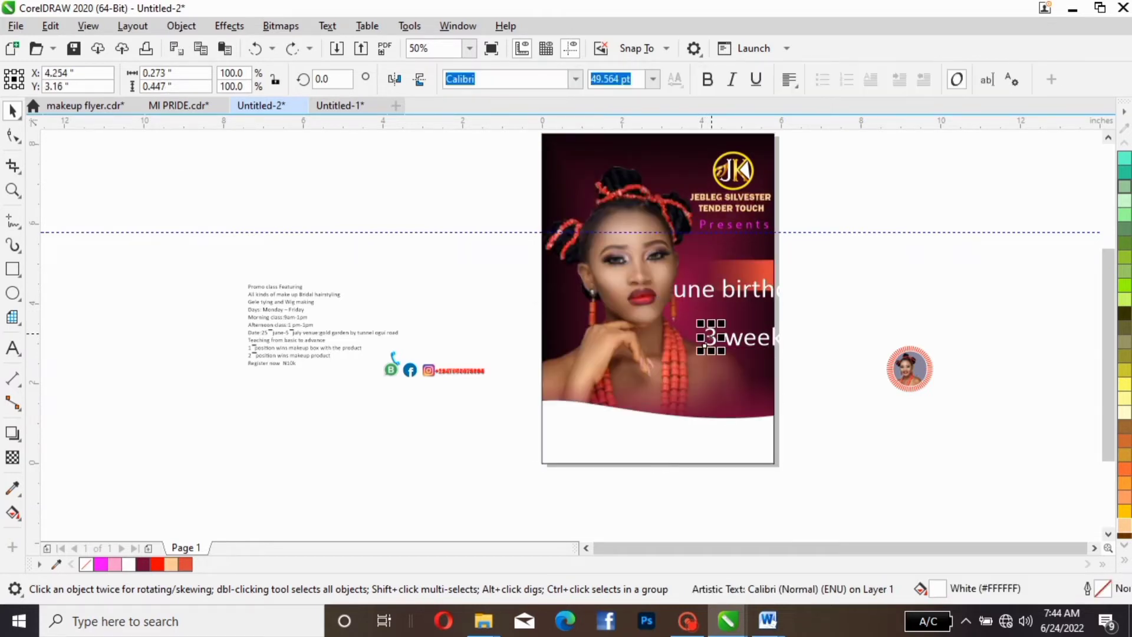
{"action": "left_click_drag", "start_coordinate": [704, 345], "coordinate": [689, 272]}
{"action": "left_click", "coordinate": [751, 340]}
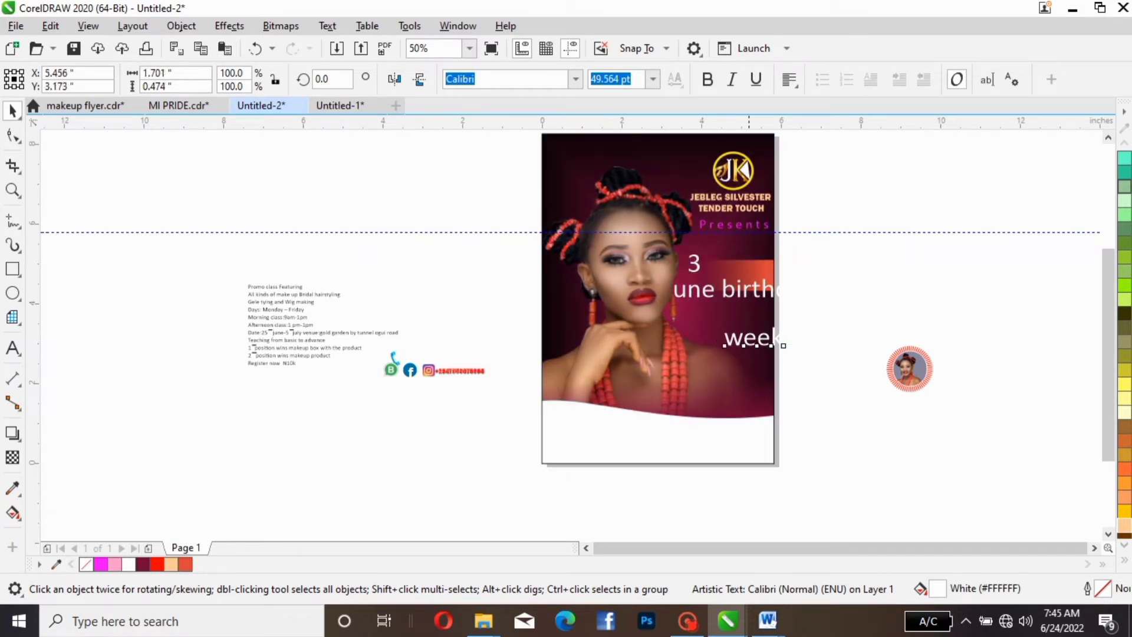
{"action": "left_click_drag", "start_coordinate": [761, 342], "coordinate": [766, 255]}
{"action": "left_click", "coordinate": [733, 293]}
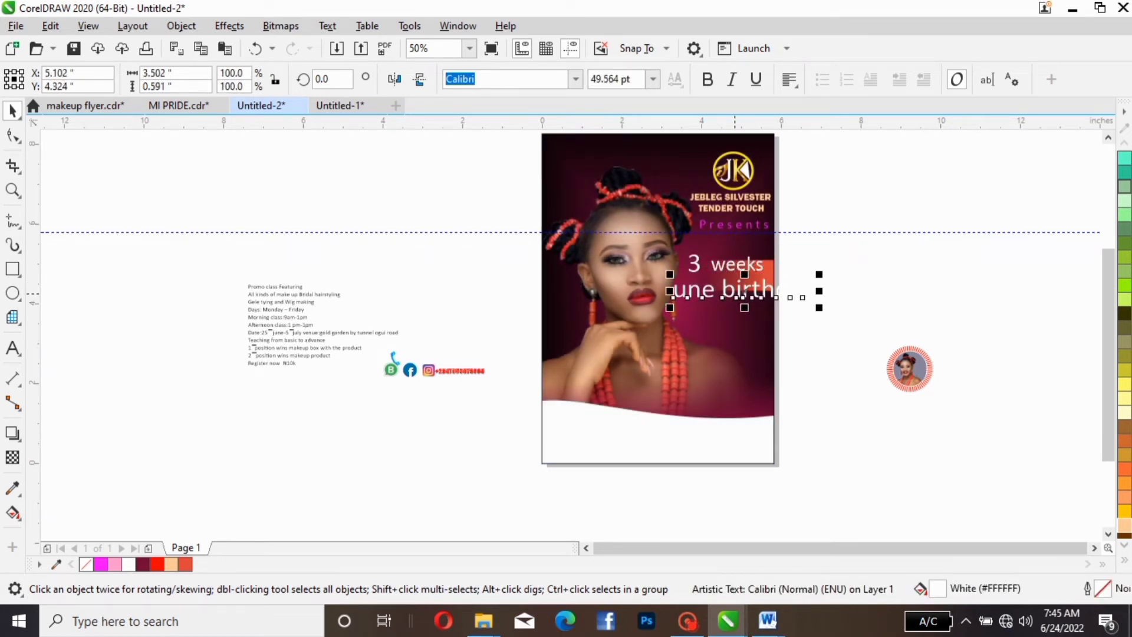
{"action": "left_click_drag", "start_coordinate": [733, 293], "coordinate": [747, 316]}
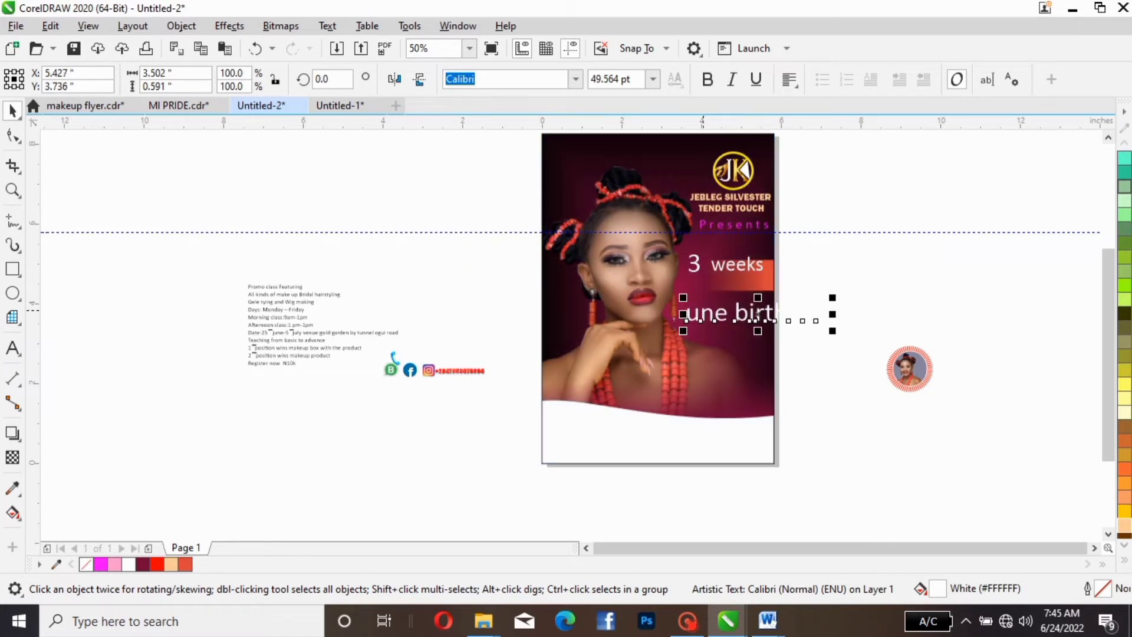
Step: Delete the stray letter before 'June' and move 'June birthday' left and lower
{"action": "double_click", "coordinate": [686, 318]}
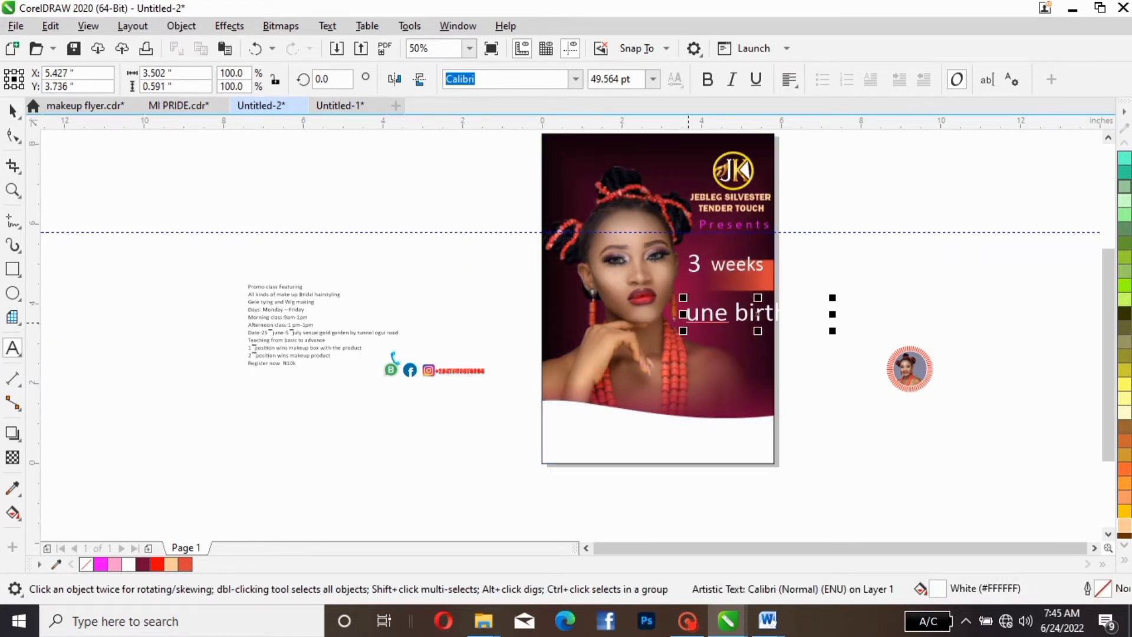
{"action": "type", "text": "KJ"}
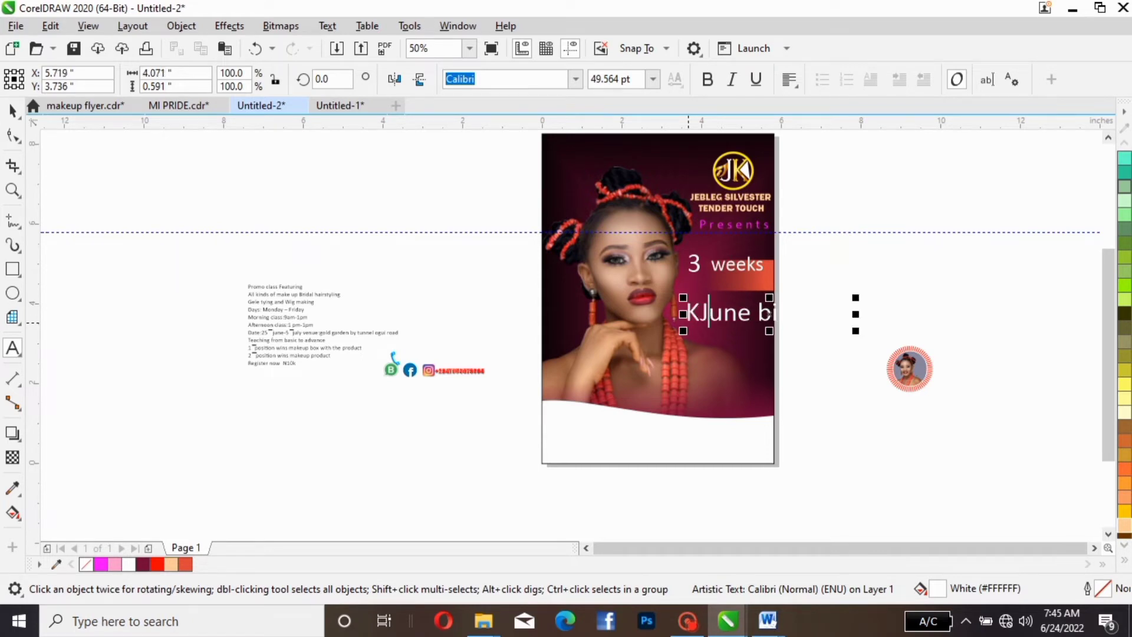
{"action": "key", "text": "Left"}
{"action": "key", "text": "BackSpace"}
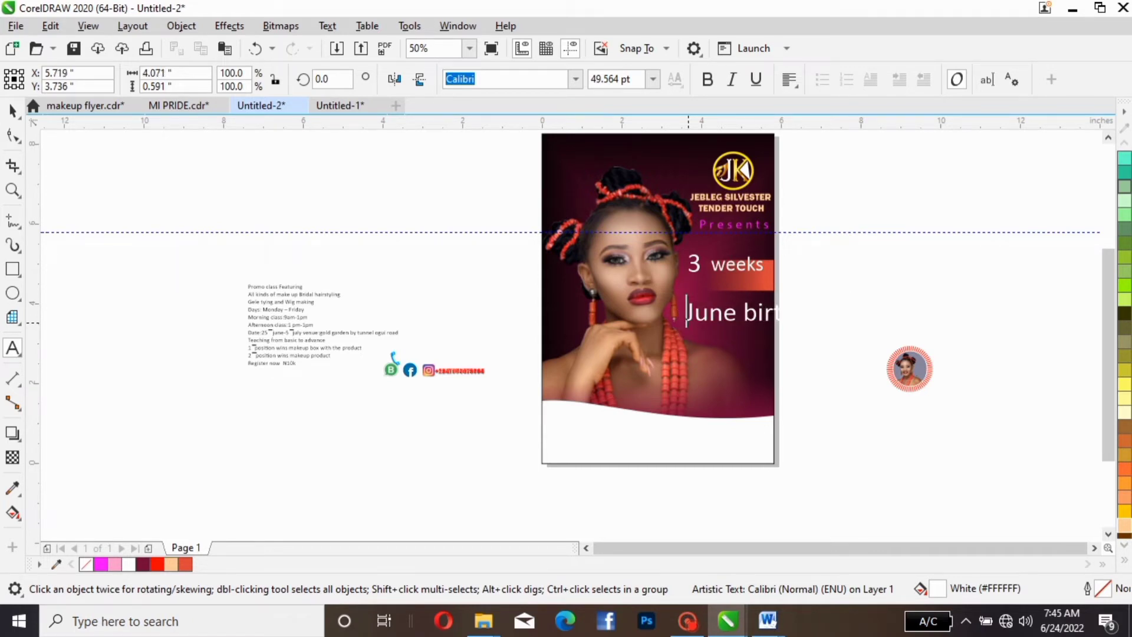
{"action": "key", "text": "ctrl+space"}
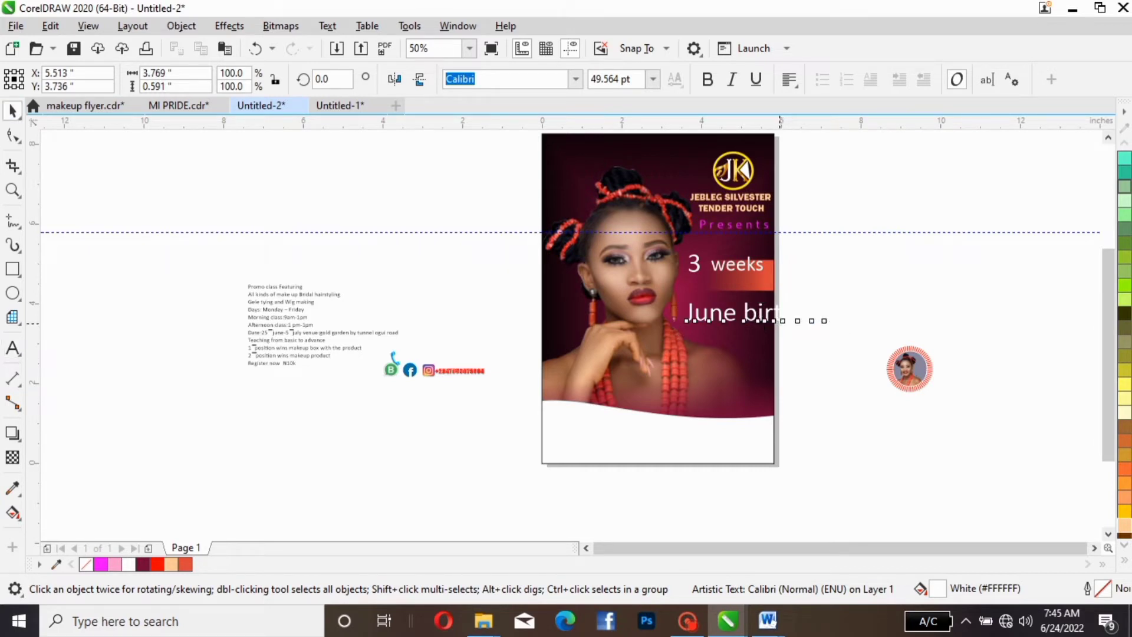
{"action": "left_click_drag", "start_coordinate": [781, 321], "coordinate": [714, 352]}
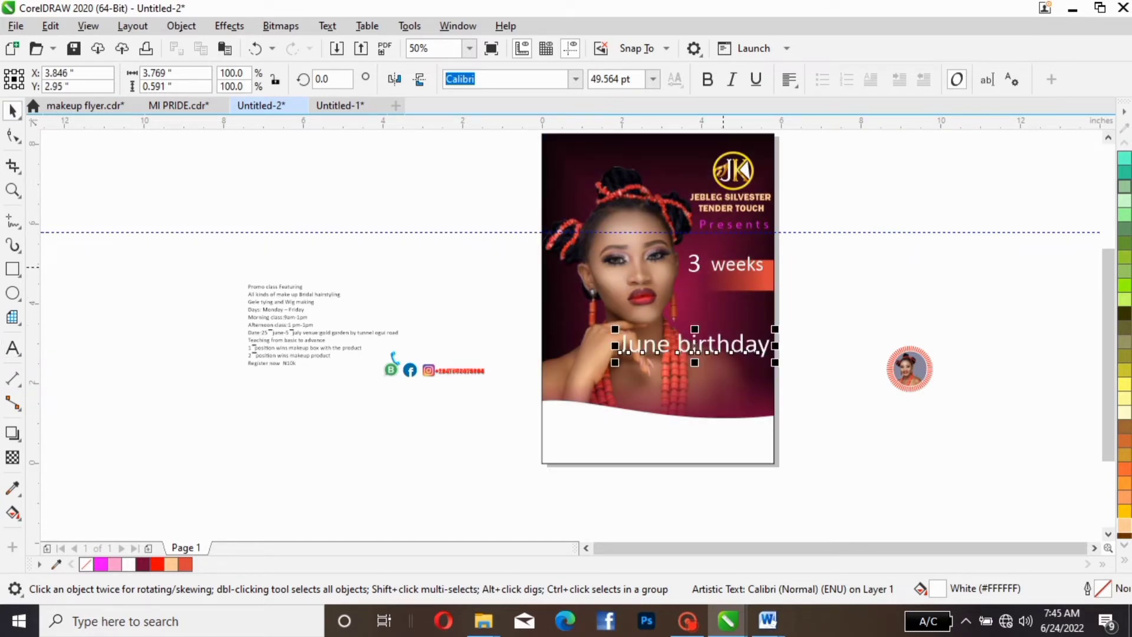
Step: Place 'weeks' on the red bar beside the '3' and enlarge the '3' to about 117 pt
{"action": "left_click_drag", "start_coordinate": [736, 265], "coordinate": [741, 271]}
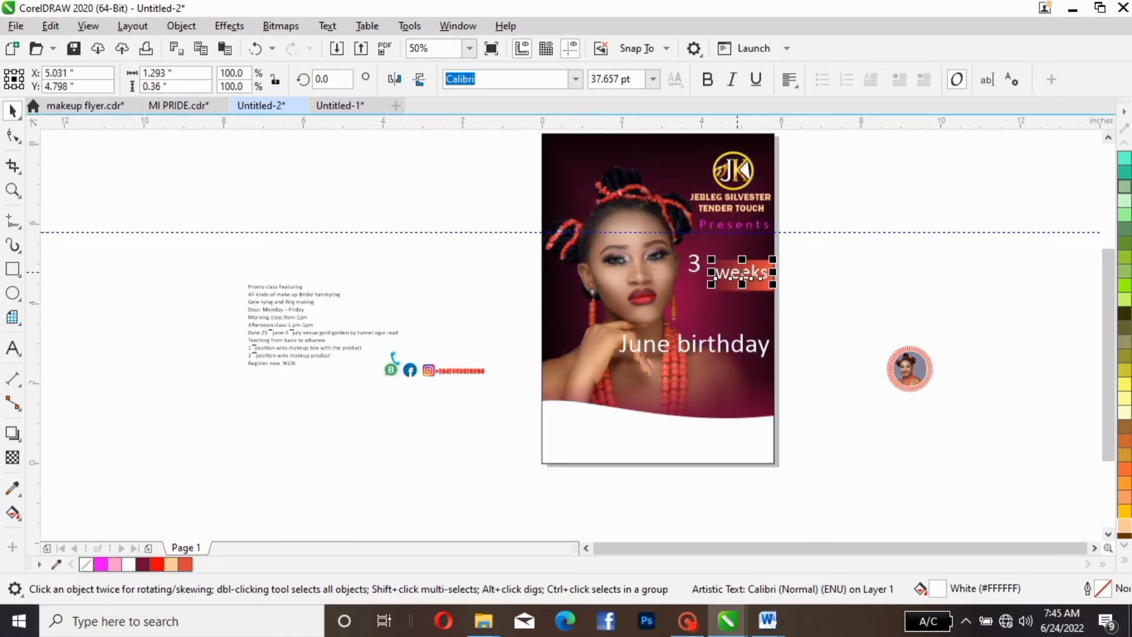
{"action": "left_click", "coordinate": [741, 272]}
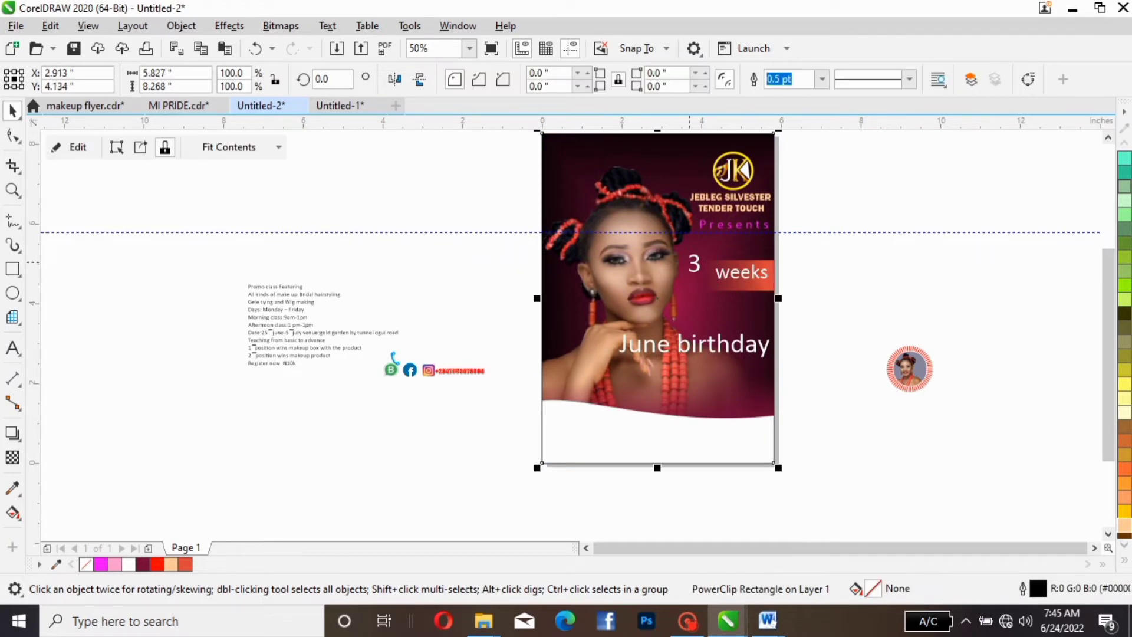
{"action": "left_click", "coordinate": [699, 268], "text": "ctrl"}
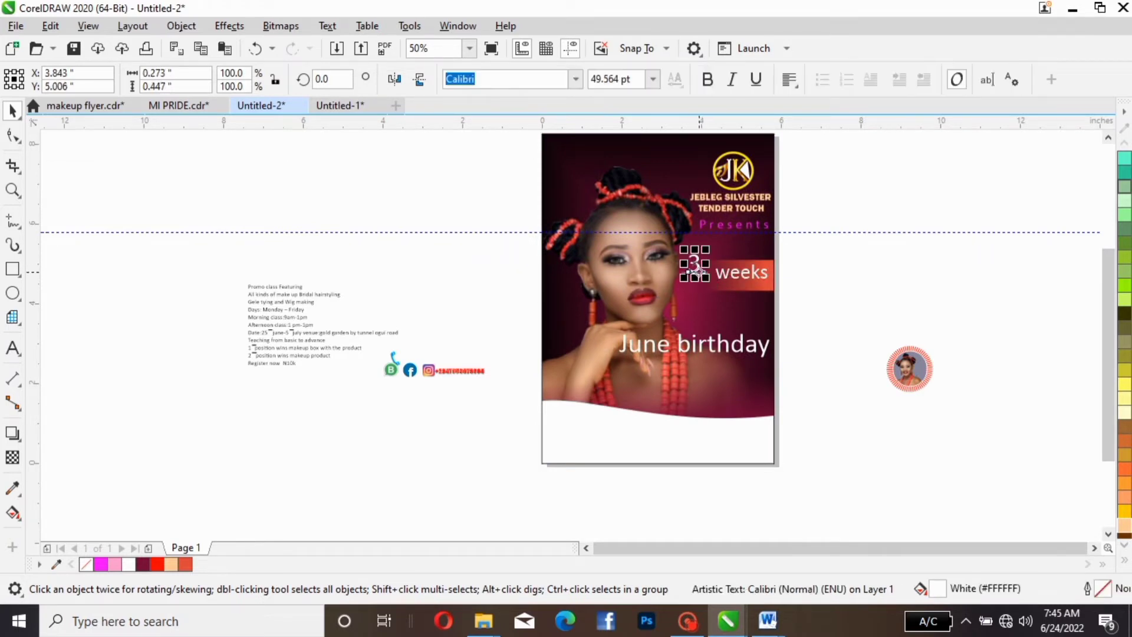
{"action": "mouse_move", "coordinate": [706, 278]}
{"action": "left_mouse_down"}
{"action": "mouse_move", "coordinate": [719, 302]}
{"action": "mouse_move", "coordinate": [697, 274]}
{"action": "left_mouse_up"}
Step: Apply the Californian FB font to the big 3
{"action": "left_click", "coordinate": [575, 78]}
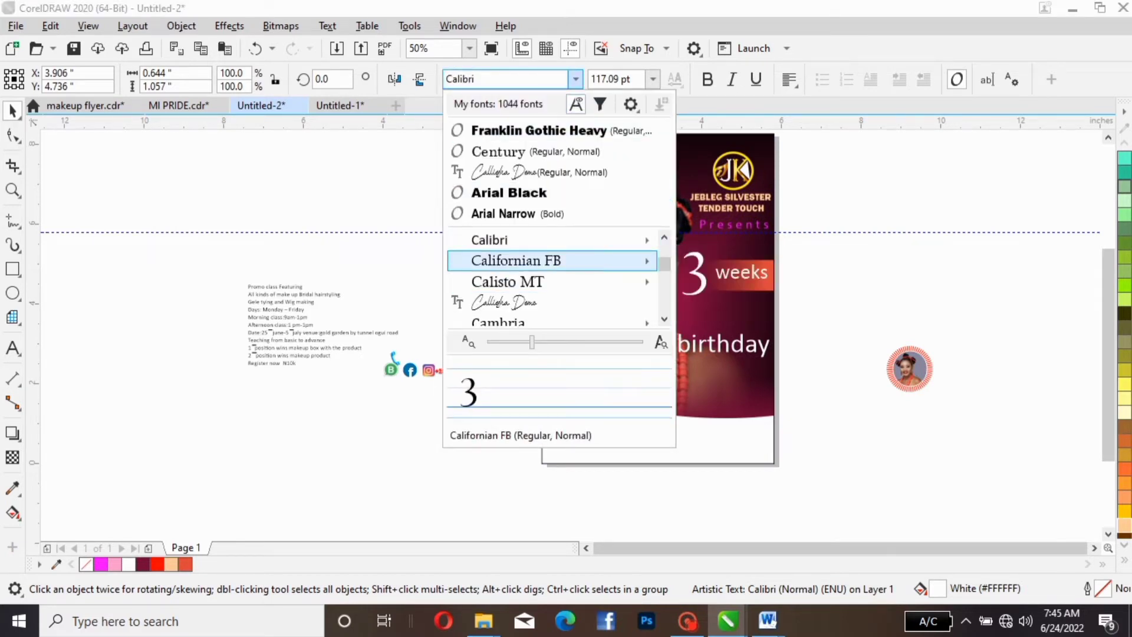
{"action": "key", "text": "Return"}
{"action": "key", "text": "Escape"}
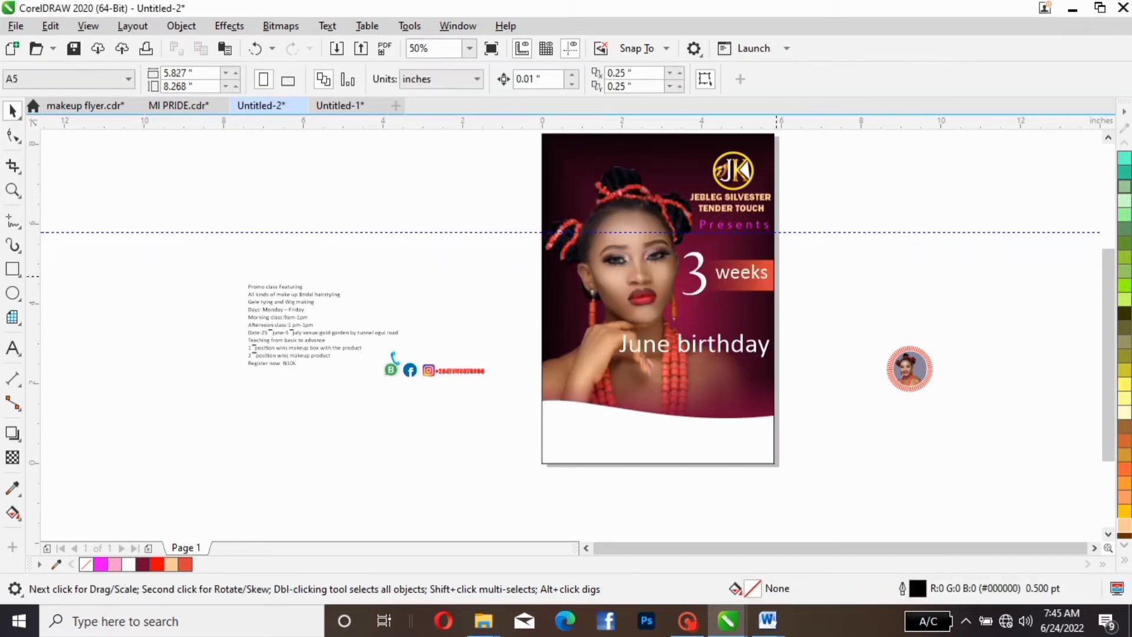
Step: Break the 'June birthday' text so 'birthday' sits on its own line below 'June'
{"action": "left_click", "coordinate": [741, 277]}
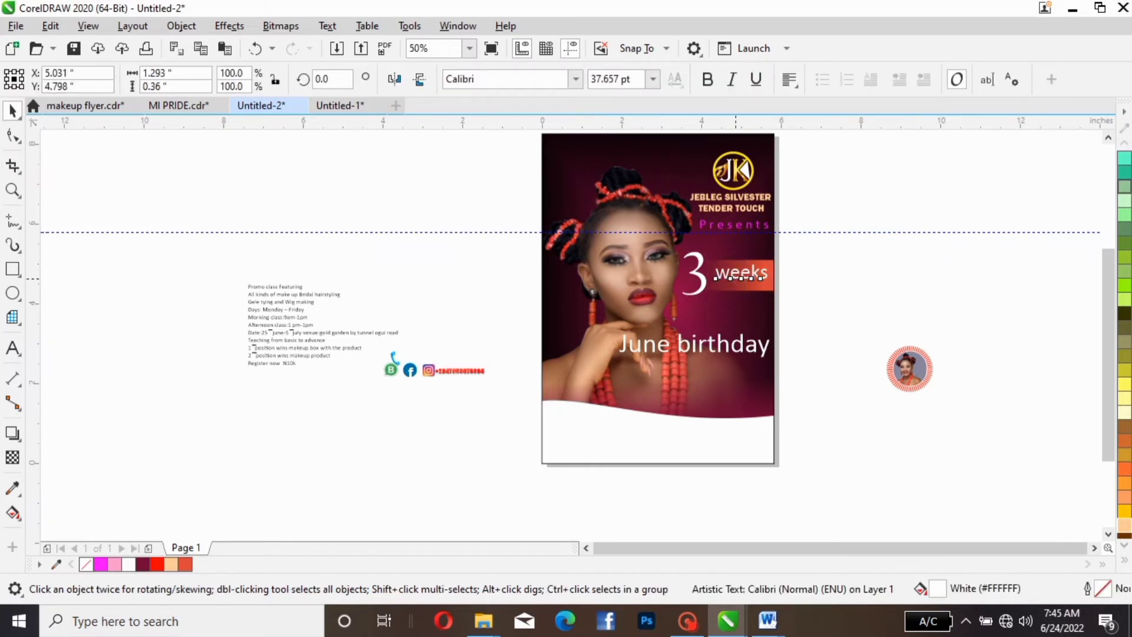
{"action": "left_click", "coordinate": [742, 272]}
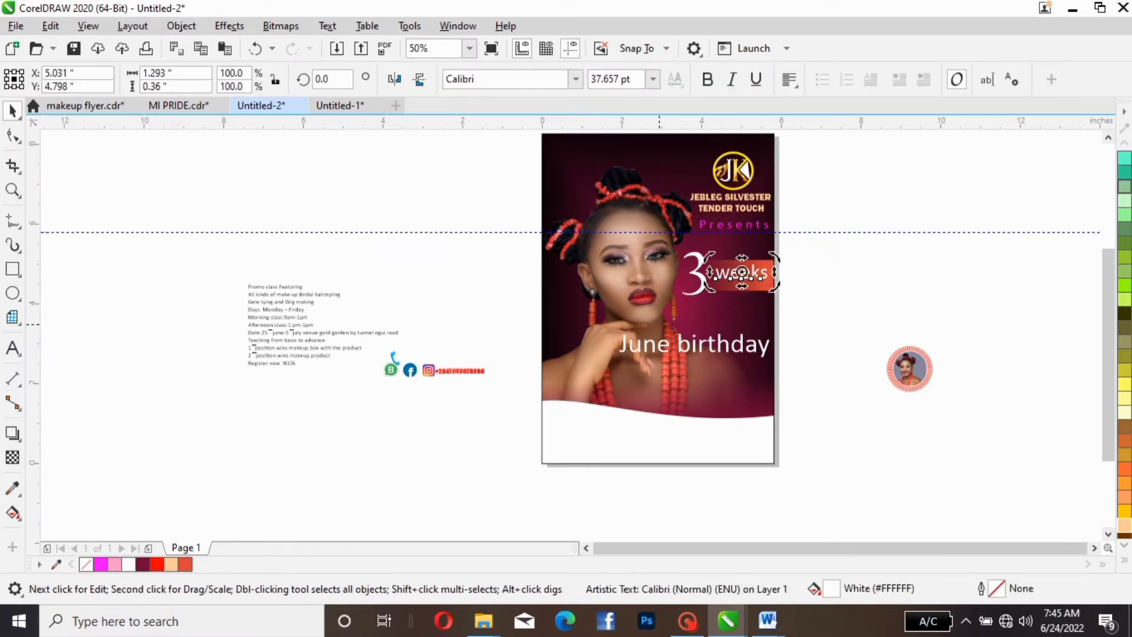
{"action": "left_click", "coordinate": [754, 344]}
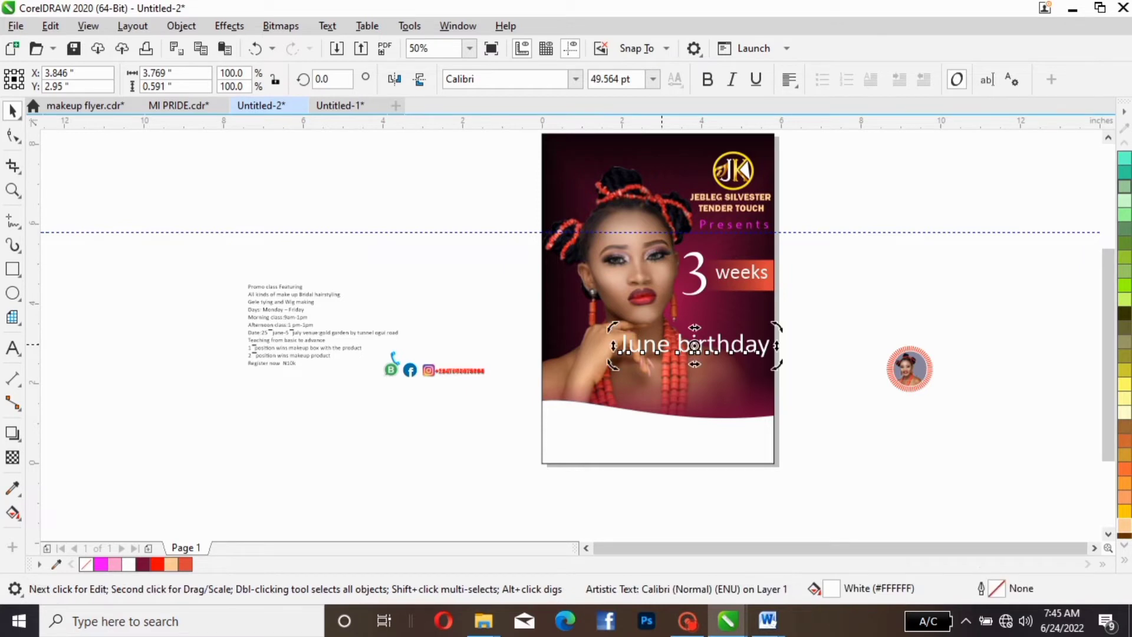
{"action": "double_click", "coordinate": [670, 344]}
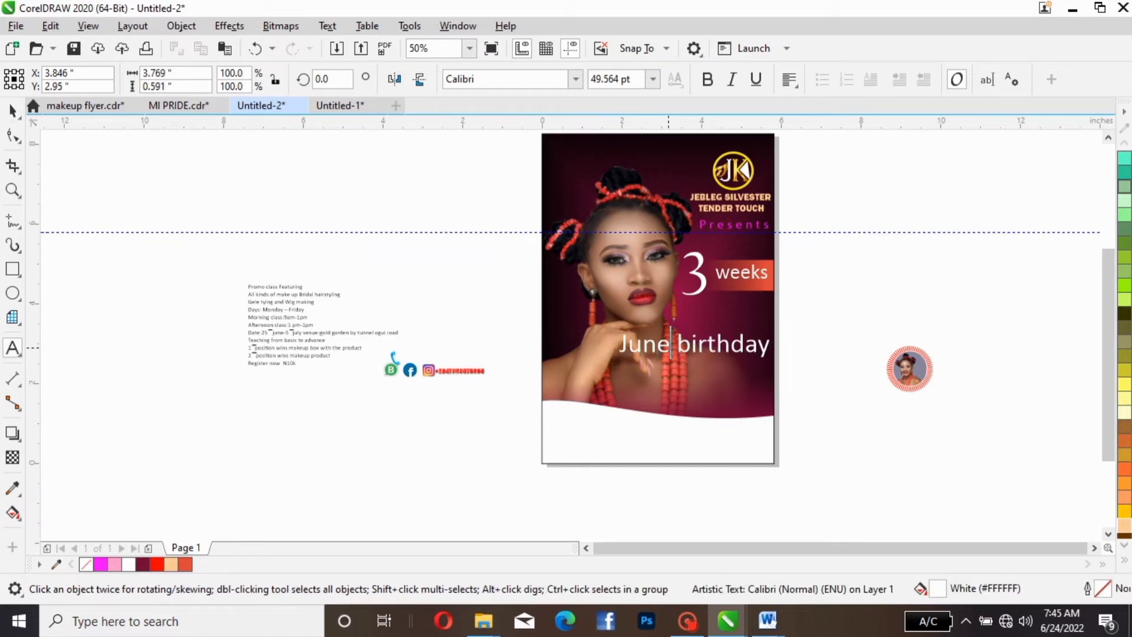
{"action": "key", "text": "Return"}
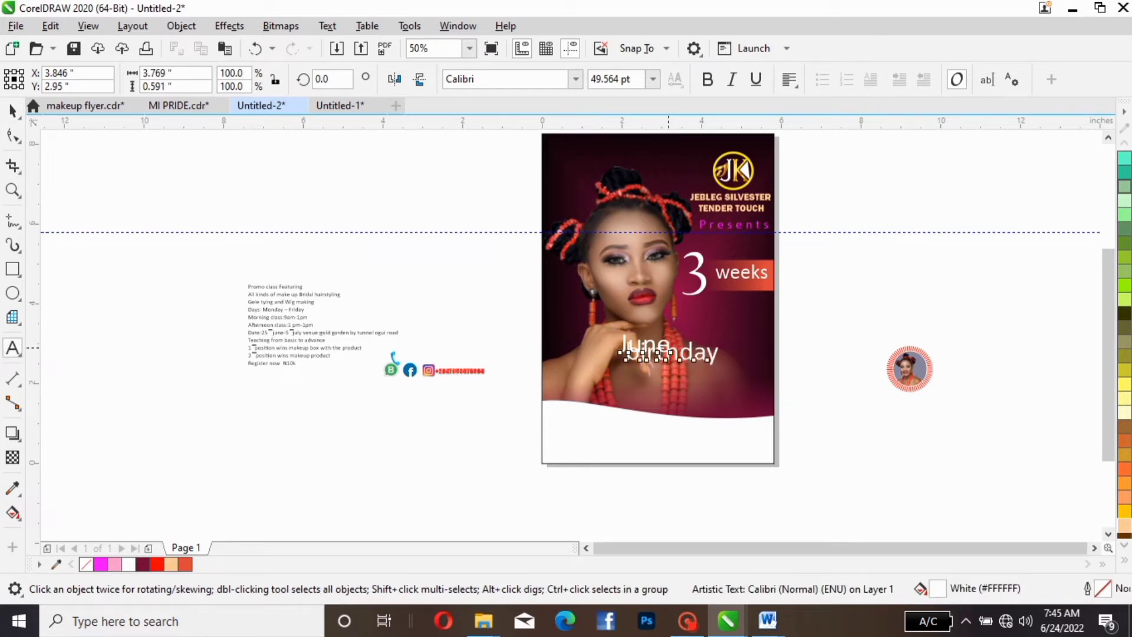
{"action": "key", "text": "ctrl+space"}
Step: Move 'June' beside the big 3, just under 'weeks'
{"action": "left_click", "coordinate": [644, 344]}
{"action": "left_click_drag", "start_coordinate": [644, 343], "coordinate": [728, 306]}
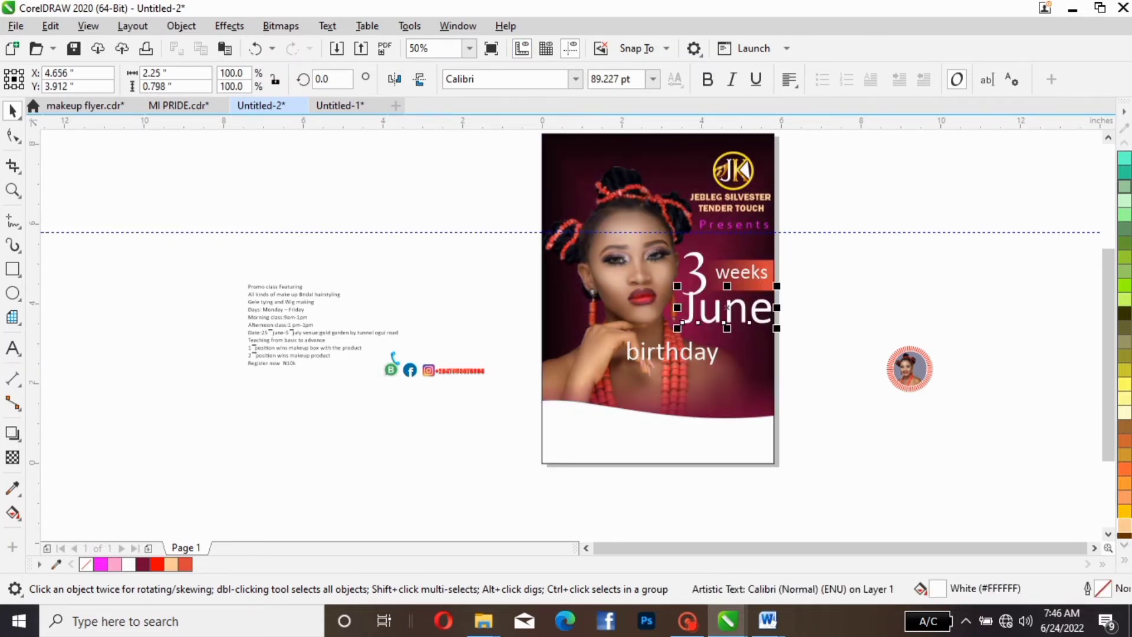
{"action": "left_click", "coordinate": [472, 78]}
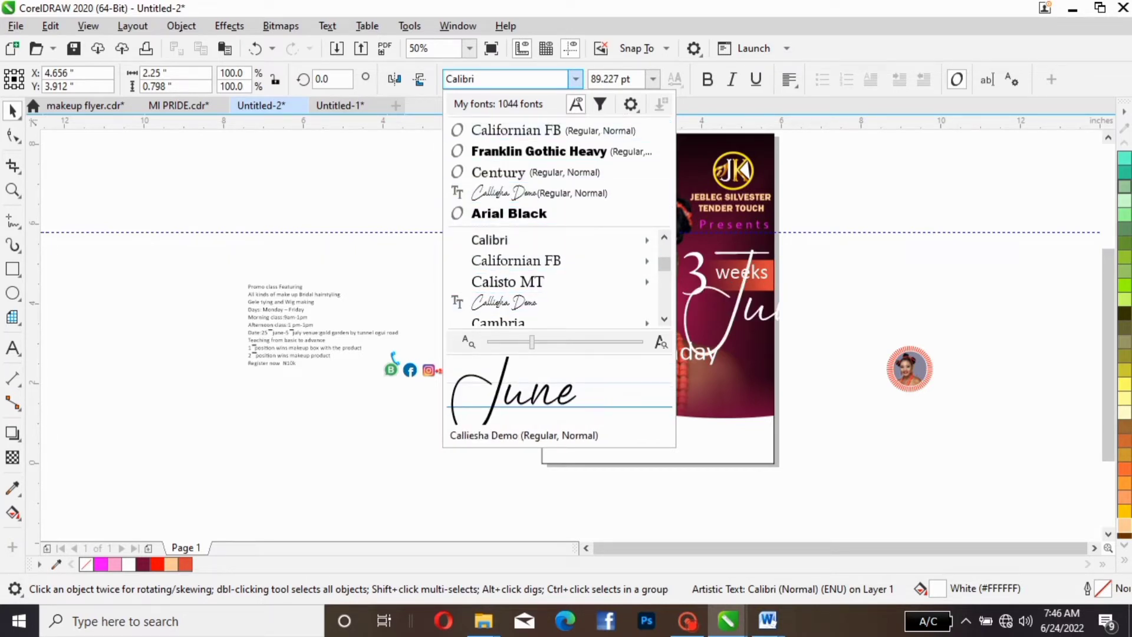
Step: Find 'script' in the fonts, set June in Script MT Bold at 81.5%, and lift 'birthday' beneath it
{"action": "left_click", "coordinate": [516, 78]}
{"action": "type", "text": "SSCR"}
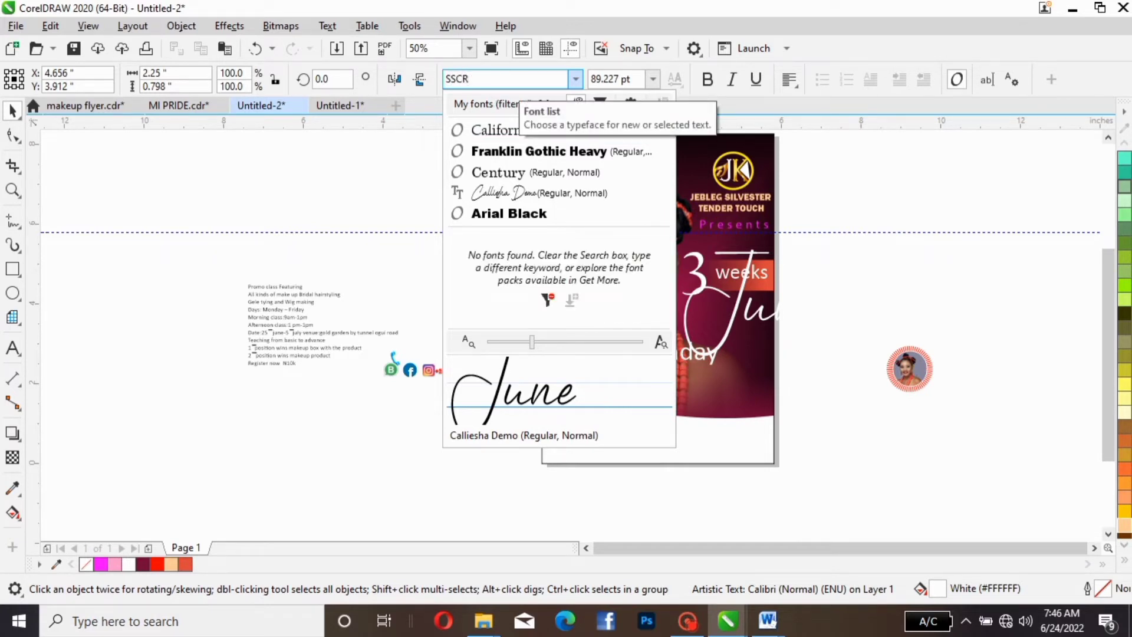
{"action": "key", "text": "BackSpace"}
{"action": "key", "text": "BackSpace"}
{"action": "key", "text": "BackSpace"}
{"action": "type", "text": "C"}
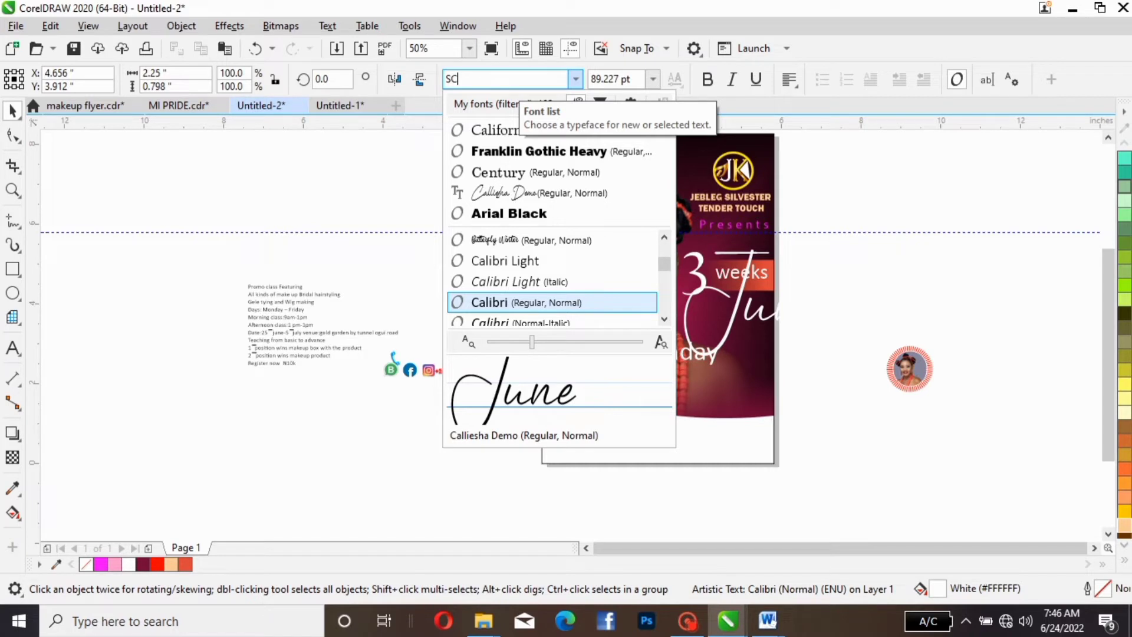
{"action": "type", "text": "RIPTR"}
{"action": "key", "text": "Return"}
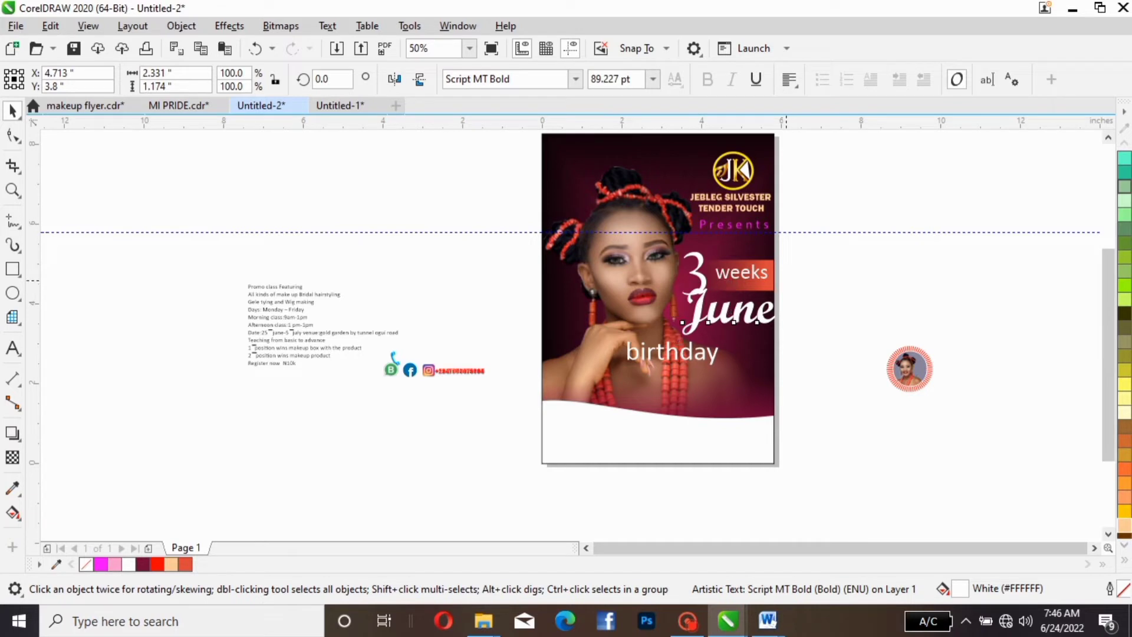
{"action": "left_click_drag", "start_coordinate": [781, 283], "coordinate": [721, 308]}
{"action": "left_click_drag", "start_coordinate": [671, 352], "coordinate": [715, 341]}
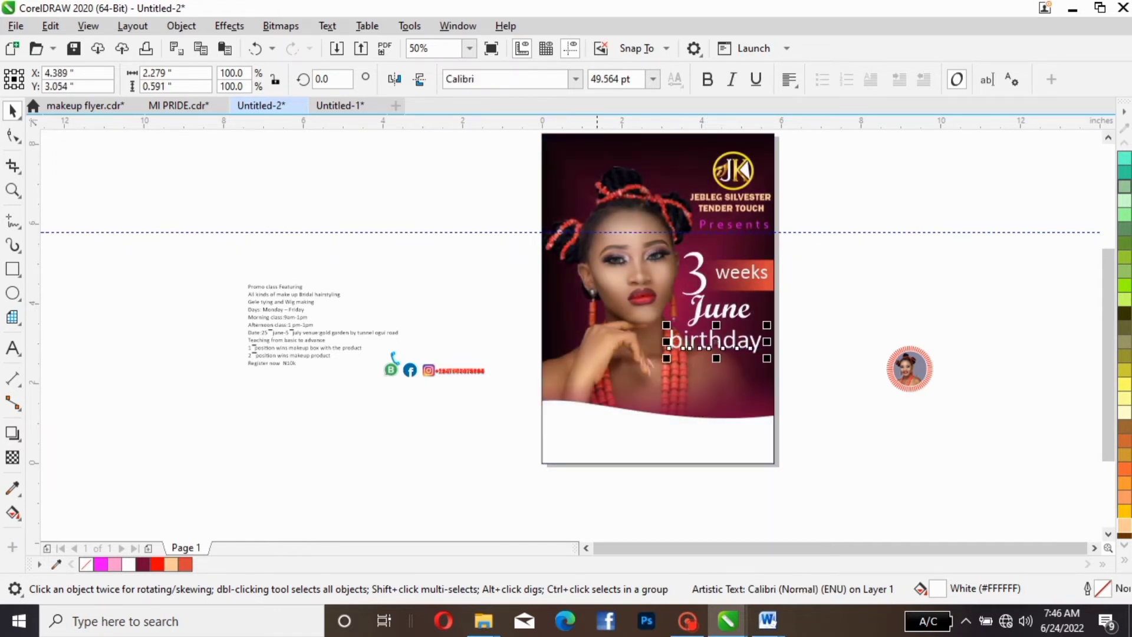
Step: Set 'birthday' in Script MT Bold and nudge it into place under June
{"action": "left_click", "coordinate": [460, 78]}
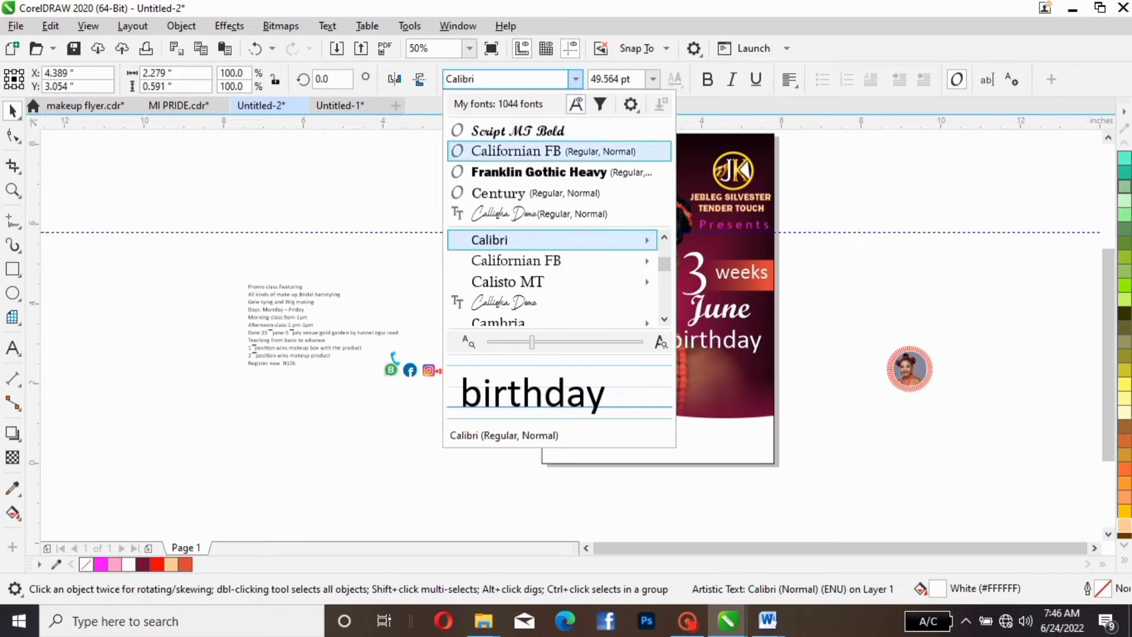
{"action": "key", "text": "Return"}
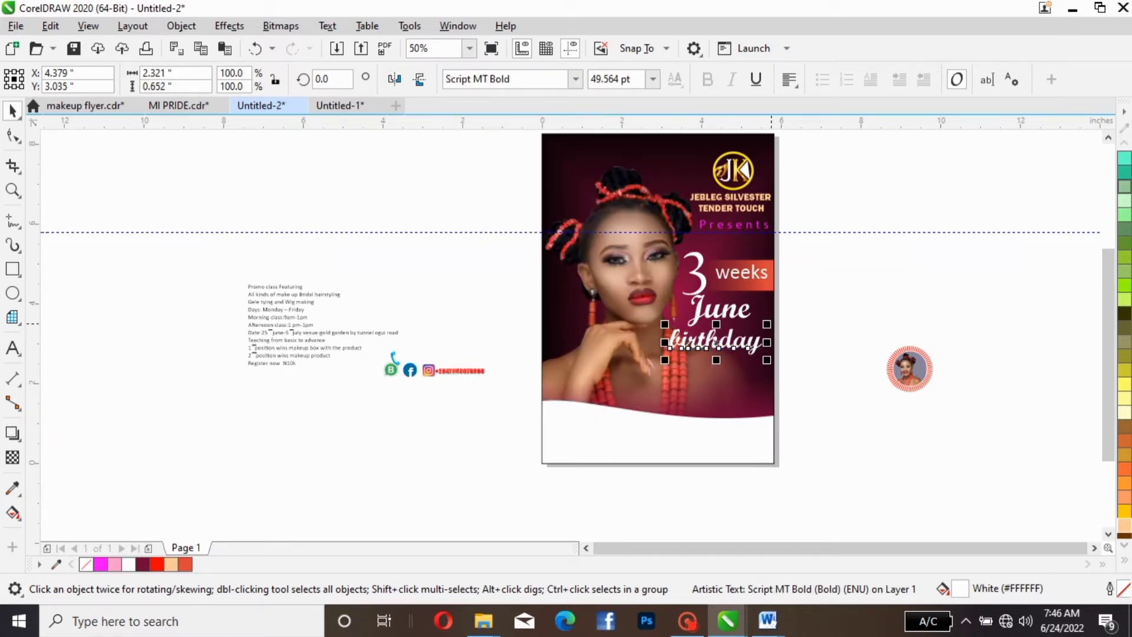
{"action": "left_click_drag", "start_coordinate": [711, 347], "coordinate": [712, 341]}
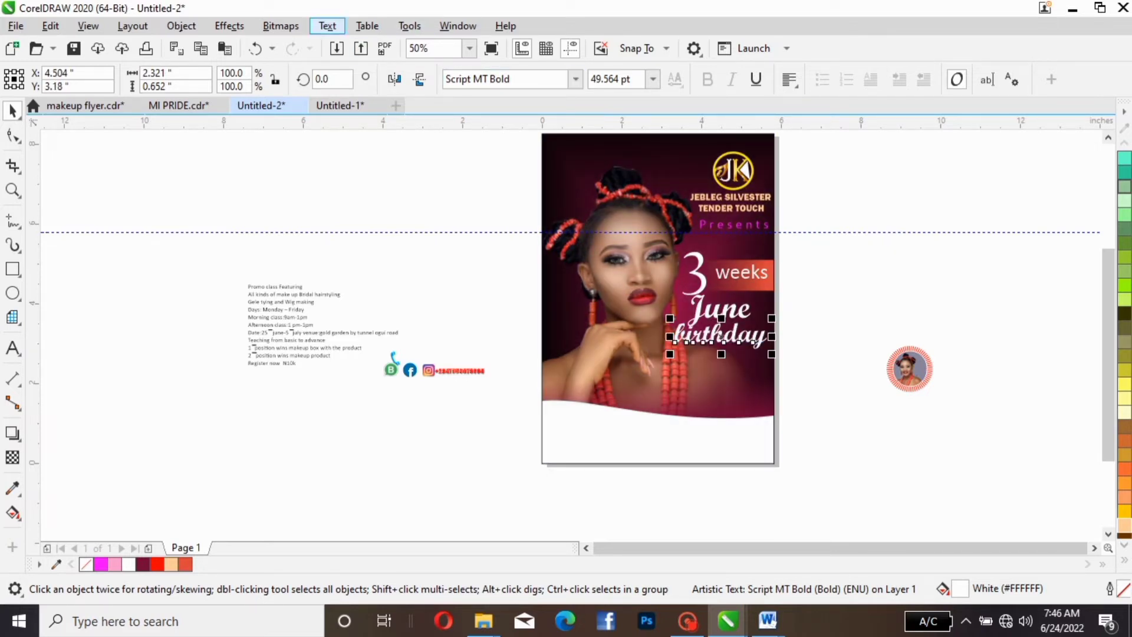
Step: Change 'birthday' to UPPERCASE and scale it down to fit under June
{"action": "left_click", "coordinate": [327, 26]}
{"action": "left_click", "coordinate": [362, 372]}
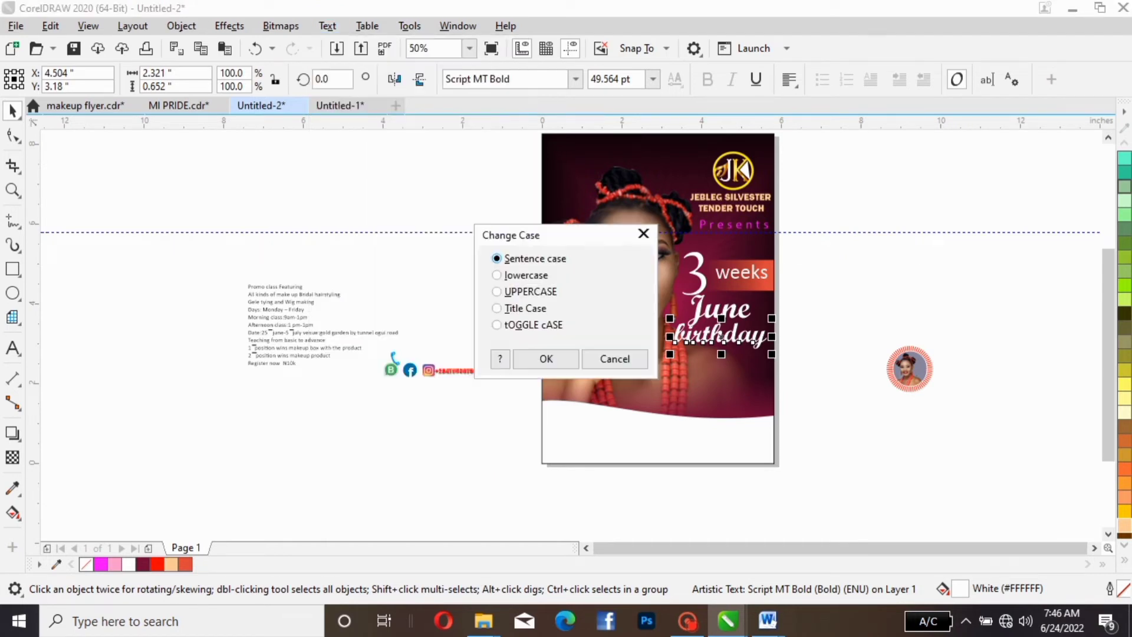
{"action": "key", "text": "alt+t"}
{"action": "key", "text": "alt+u"}
{"action": "left_click", "coordinate": [545, 359]}
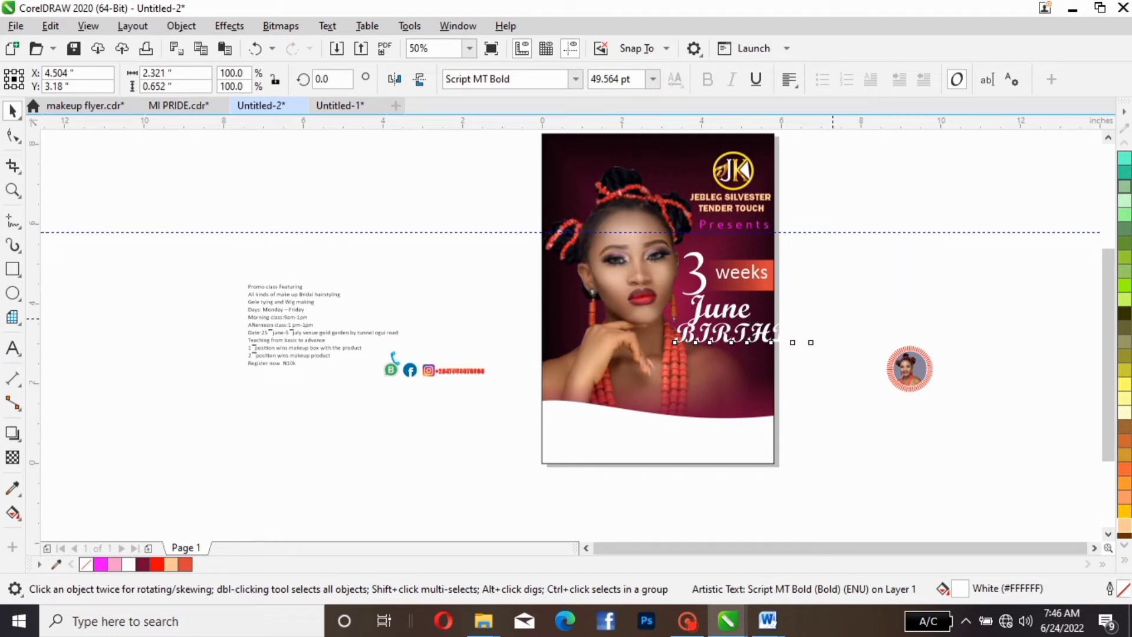
{"action": "left_click_drag", "start_coordinate": [836, 319], "coordinate": [736, 331]}
Step: Preview fonts on BIRTHDAY, from Seattles Demo down to Wide Latin and back past TAKOYAKI
{"action": "left_click", "coordinate": [507, 78]}
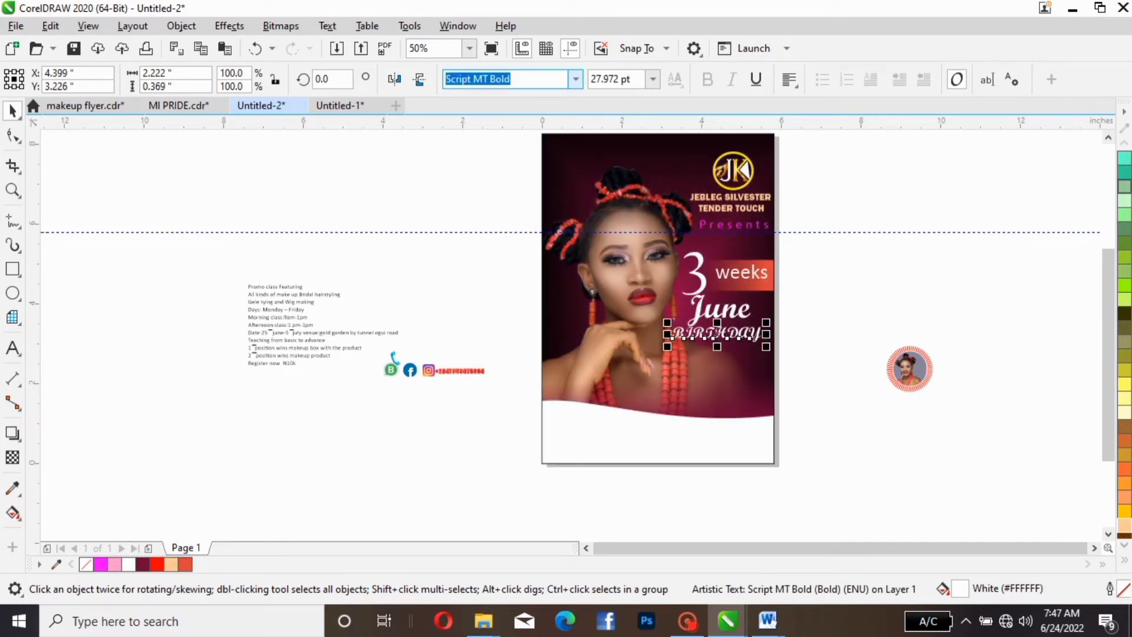
{"action": "key", "text": "Down"}
{"action": "key", "text": "Down"}
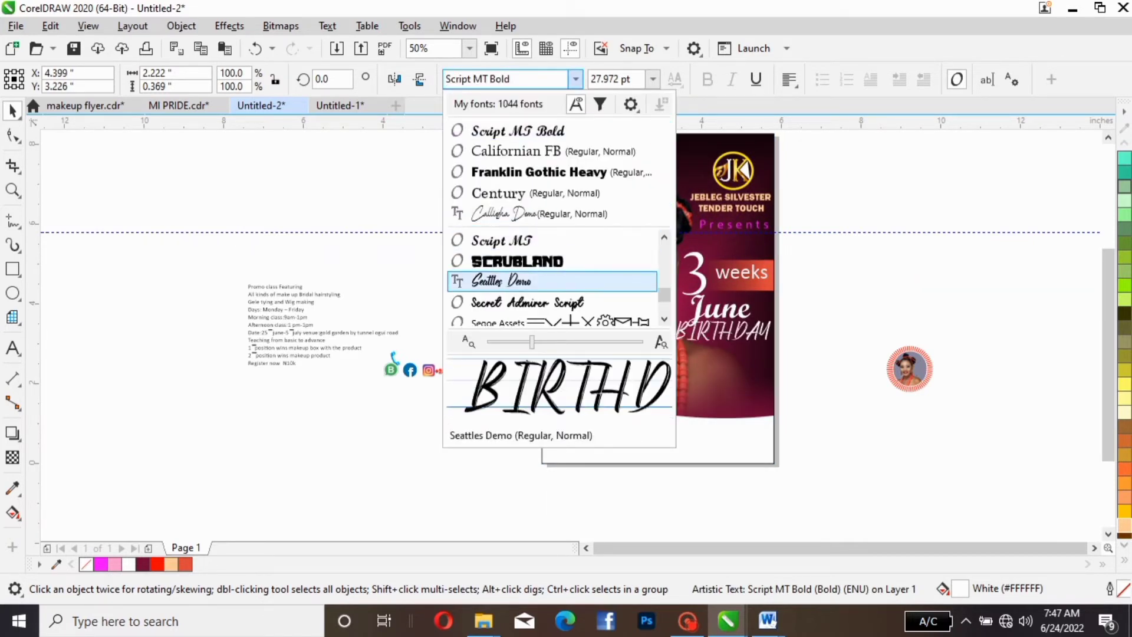
{"action": "key", "text": "Down"}
{"action": "key", "text": "Down"}
{"action": "key", "text": "Down"}
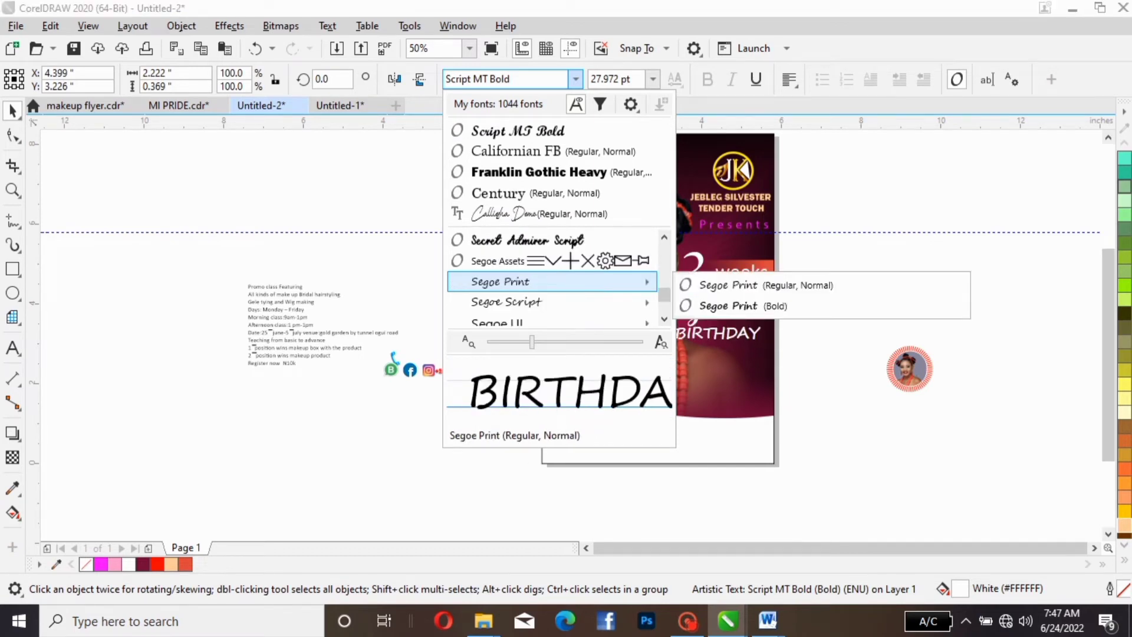
{"action": "key", "text": "Down"}
{"action": "key", "text": "Down"}
{"action": "key", "text": "Down"}
{"action": "key", "text": "Down"}
{"action": "key", "text": "Down"}
{"action": "key", "text": "Down"}
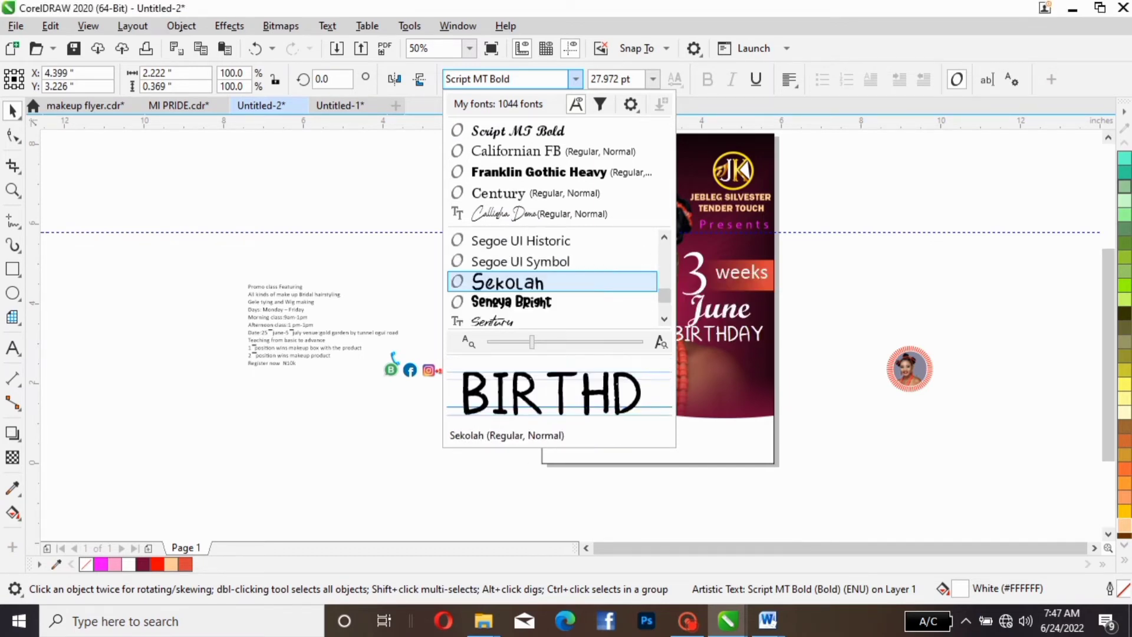
{"action": "key", "text": "Down"}
{"action": "key", "text": "Down"}
{"action": "key", "text": "Down"}
{"action": "key", "text": "Down"}
{"action": "key", "text": "Down"}
{"action": "key", "text": "Down"}
{"action": "key", "text": "Down"}
{"action": "key", "text": "Down"}
{"action": "key", "text": "Down"}
{"action": "key", "text": "Down"}
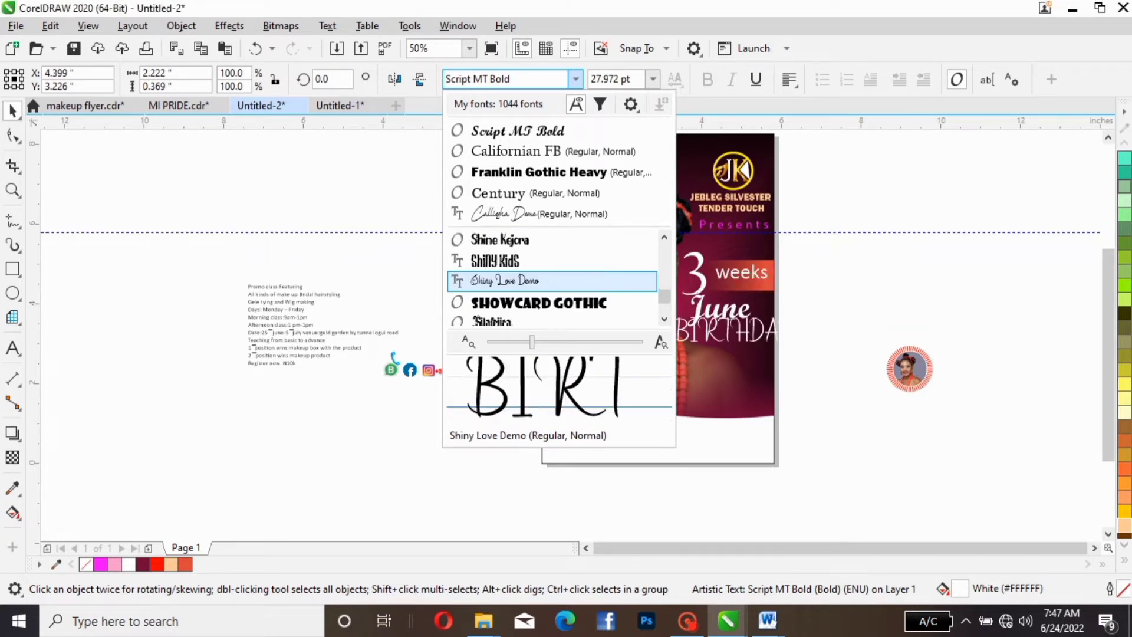
{"action": "key", "text": "Down"}
{"action": "key", "text": "Down"}
{"action": "key", "text": "Down"}
{"action": "key", "text": "Down"}
{"action": "key", "text": "Down"}
{"action": "key", "text": "Down"}
{"action": "key", "text": "Down"}
{"action": "key", "text": "Down"}
{"action": "key", "text": "Down"}
{"action": "key", "text": "Down"}
{"action": "key", "text": "Down"}
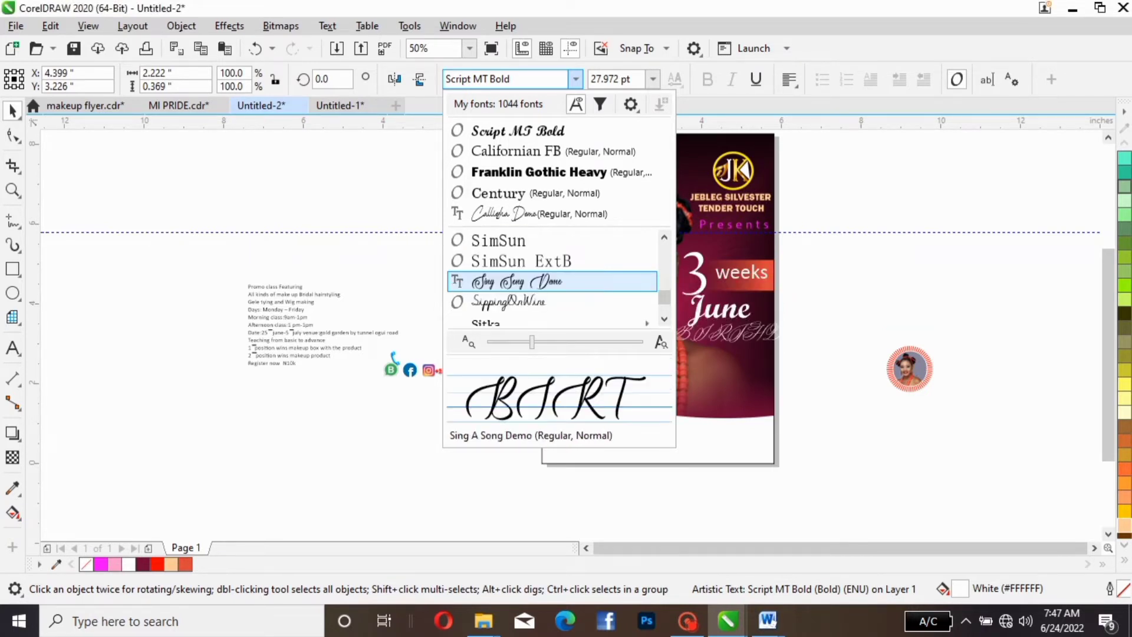
{"action": "key", "text": "Down"}
{"action": "key", "text": "Down"}
{"action": "key", "text": "Down"}
{"action": "key", "text": "Down"}
{"action": "key", "text": "Down"}
{"action": "key", "text": "Down"}
{"action": "key", "text": "Down"}
{"action": "key", "text": "Down"}
{"action": "key", "text": "Down"}
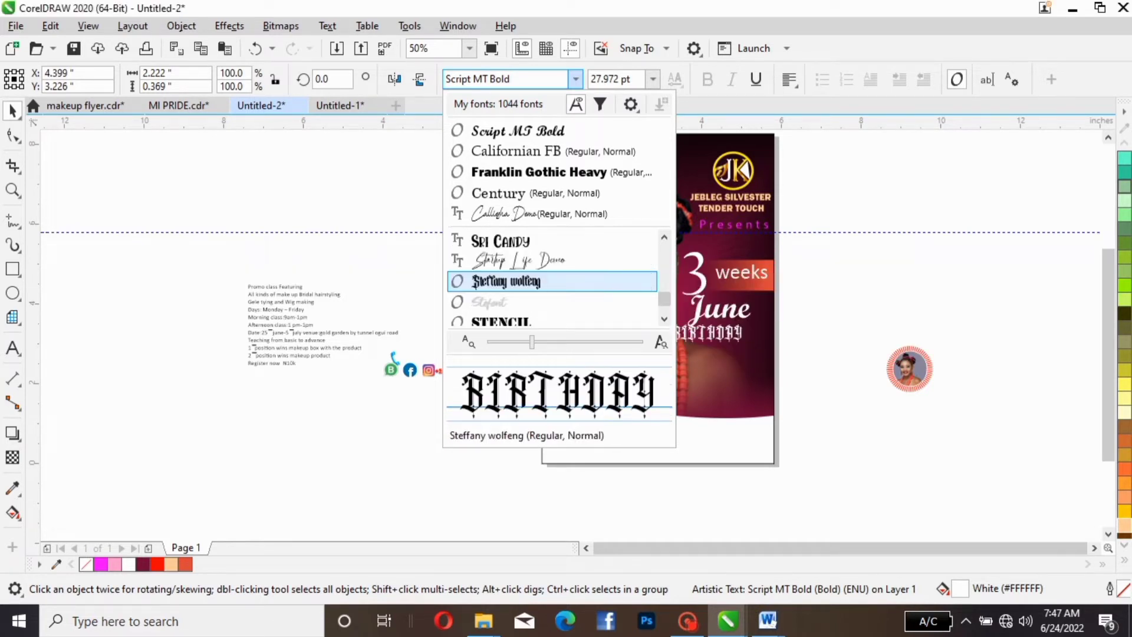
{"action": "key", "text": "Down"}
{"action": "key", "text": "Down"}
{"action": "key", "text": "Down"}
{"action": "key", "text": "Down"}
{"action": "key", "text": "Down"}
{"action": "key", "text": "Down"}
{"action": "key", "text": "Down"}
{"action": "key", "text": "Down"}
{"action": "key", "text": "Down"}
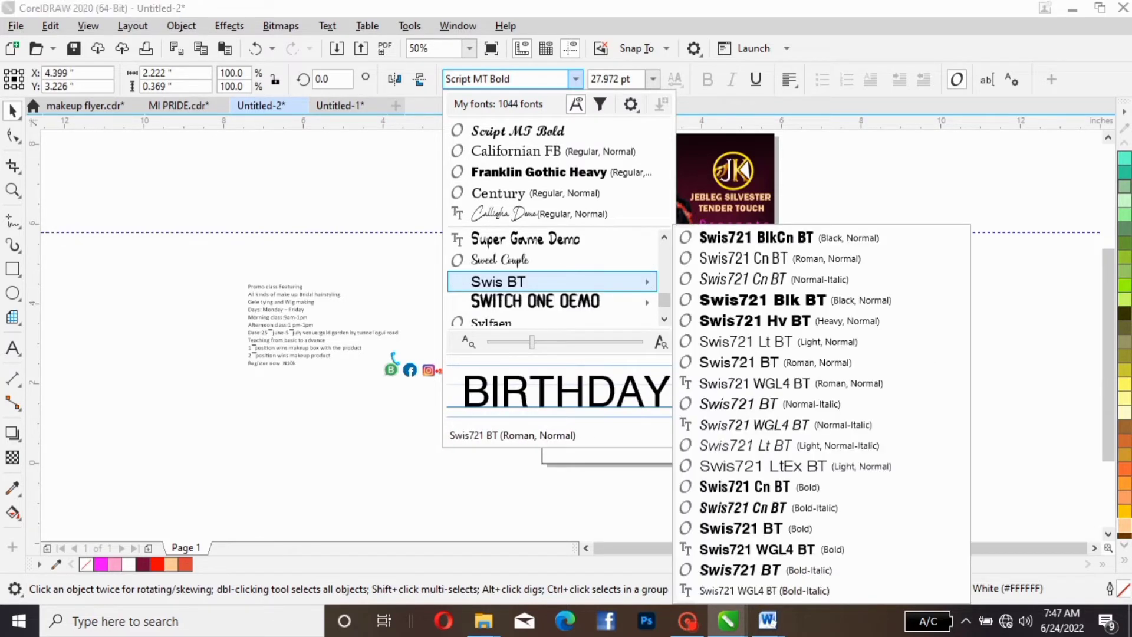
{"action": "key", "text": "Down"}
{"action": "key", "text": "Down"}
{"action": "key", "text": "Down"}
{"action": "key", "text": "Down"}
{"action": "key", "text": "Down"}
{"action": "key", "text": "Down"}
{"action": "key", "text": "Down"}
{"action": "key", "text": "Down"}
{"action": "key", "text": "Down"}
{"action": "key", "text": "Down"}
{"action": "key", "text": "Down"}
{"action": "key", "text": "Down"}
{"action": "key", "text": "Down"}
{"action": "key", "text": "Down"}
{"action": "key", "text": "Down"}
{"action": "key", "text": "Down"}
{"action": "key", "text": "Down"}
{"action": "key", "text": "Down"}
{"action": "key", "text": "Down"}
{"action": "key", "text": "Down"}
{"action": "key", "text": "Down"}
{"action": "key", "text": "Down"}
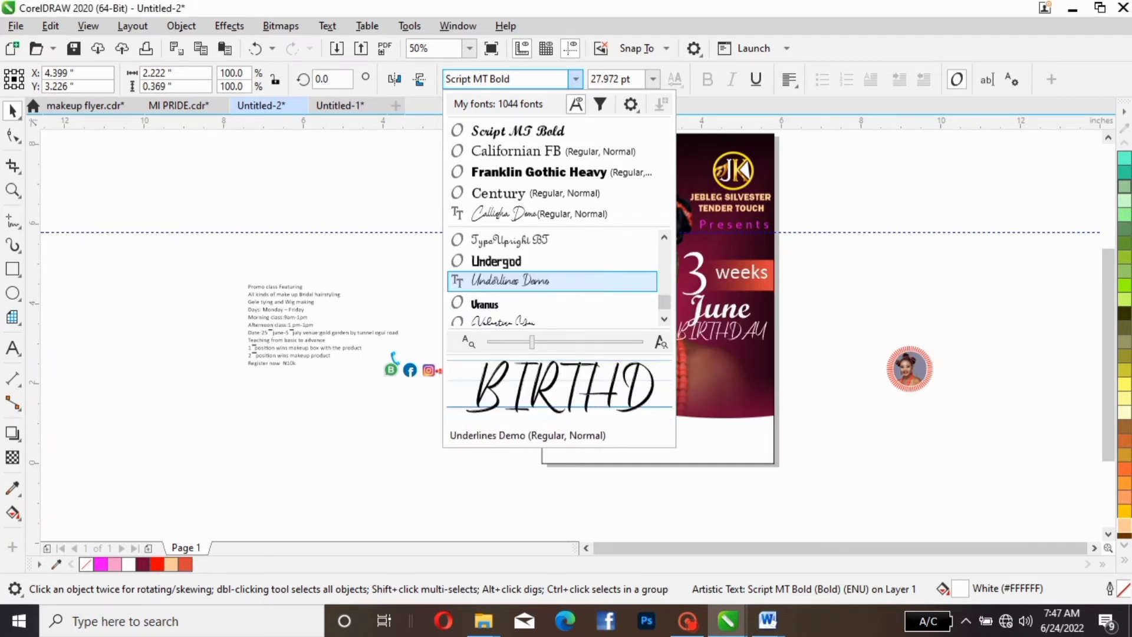
{"action": "key", "text": "Down"}
{"action": "key", "text": "Down"}
{"action": "key", "text": "Down"}
{"action": "key", "text": "Down"}
{"action": "key", "text": "Down"}
{"action": "key", "text": "Down"}
{"action": "key", "text": "Down"}
{"action": "key", "text": "Down"}
{"action": "key", "text": "Down"}
{"action": "key", "text": "Down"}
{"action": "key", "text": "Down"}
{"action": "key", "text": "Down"}
{"action": "key", "text": "Down"}
{"action": "key", "text": "Down"}
{"action": "key", "text": "Down"}
{"action": "key", "text": "Down"}
{"action": "key", "text": "Down"}
{"action": "key", "text": "Down"}
{"action": "key", "text": "Down"}
{"action": "key", "text": "Down"}
{"action": "key", "text": "Down"}
{"action": "key", "text": "Down"}
{"action": "key", "text": "Down"}
{"action": "key", "text": "Down"}
{"action": "key", "text": "Down"}
{"action": "key", "text": "Down"}
{"action": "key", "text": "Down"}
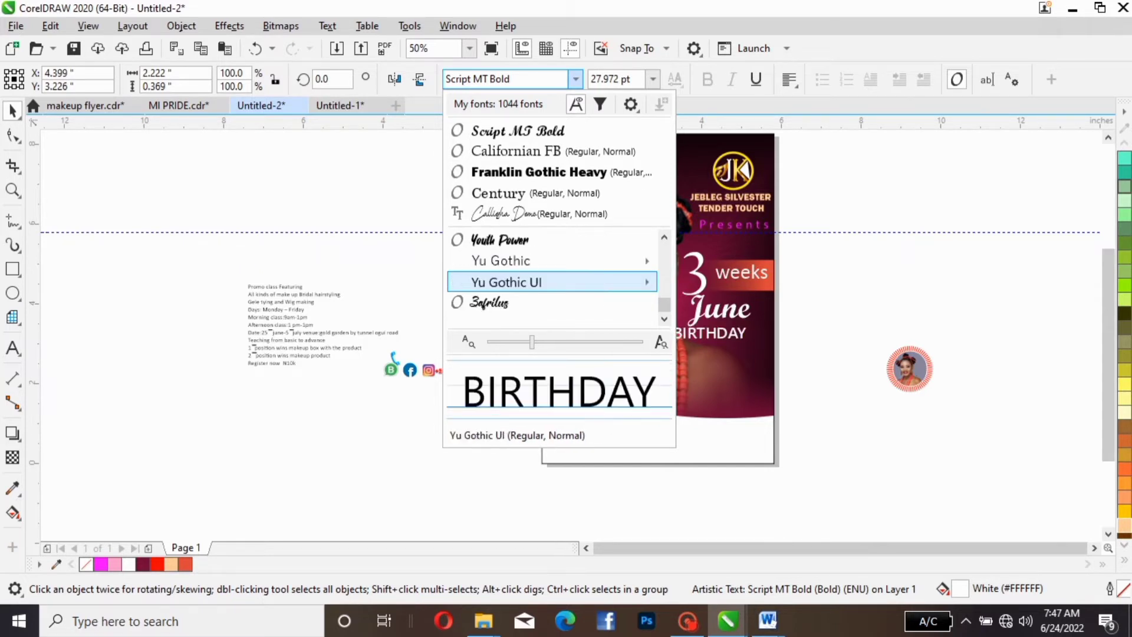
{"action": "key", "text": "Up"}
{"action": "key", "text": "Up"}
{"action": "key", "text": "Up"}
{"action": "key", "text": "Up"}
{"action": "key", "text": "Up"}
{"action": "key", "text": "Up"}
{"action": "key", "text": "Up"}
{"action": "key", "text": "Up"}
{"action": "key", "text": "Up"}
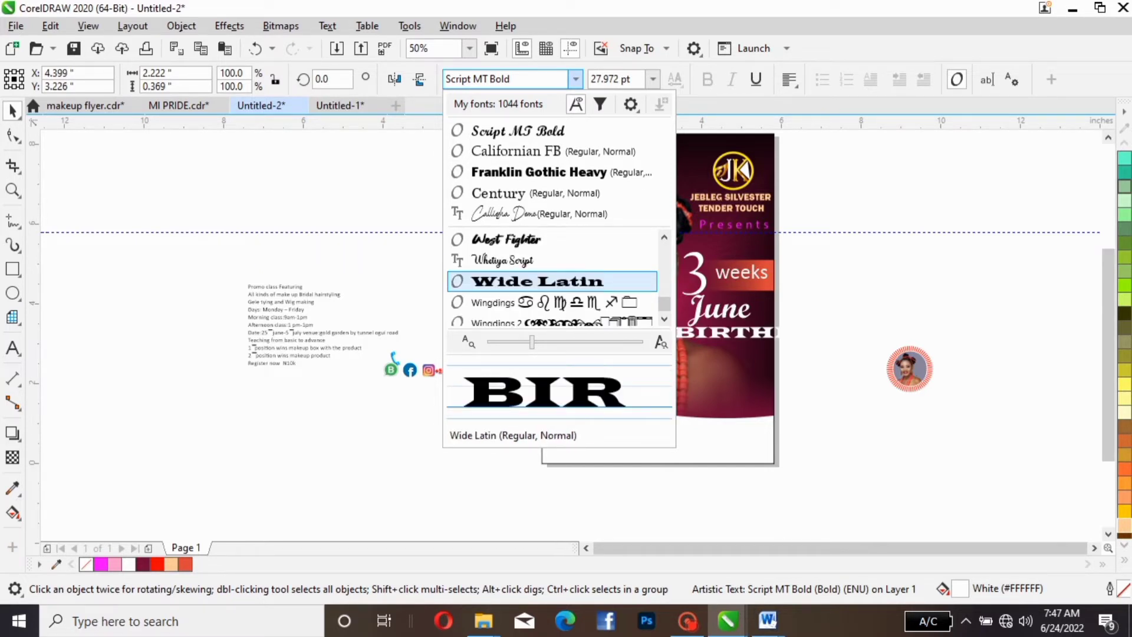
{"action": "key", "text": "Up"}
{"action": "key", "text": "Up"}
{"action": "key", "text": "Up"}
{"action": "key", "text": "Up"}
{"action": "key", "text": "Up"}
{"action": "key", "text": "Up"}
{"action": "key", "text": "Up"}
{"action": "key", "text": "Up"}
{"action": "key", "text": "Up"}
{"action": "key", "text": "Up"}
{"action": "key", "text": "Up"}
{"action": "key", "text": "Up"}
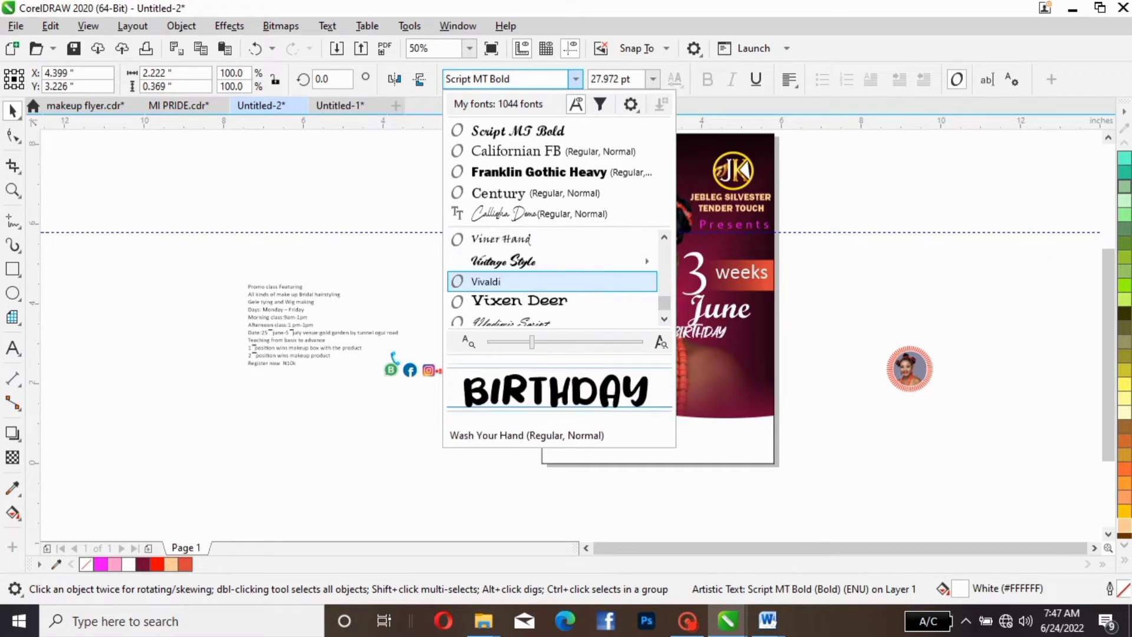
{"action": "key", "text": "Up"}
{"action": "key", "text": "Up"}
{"action": "key", "text": "Up"}
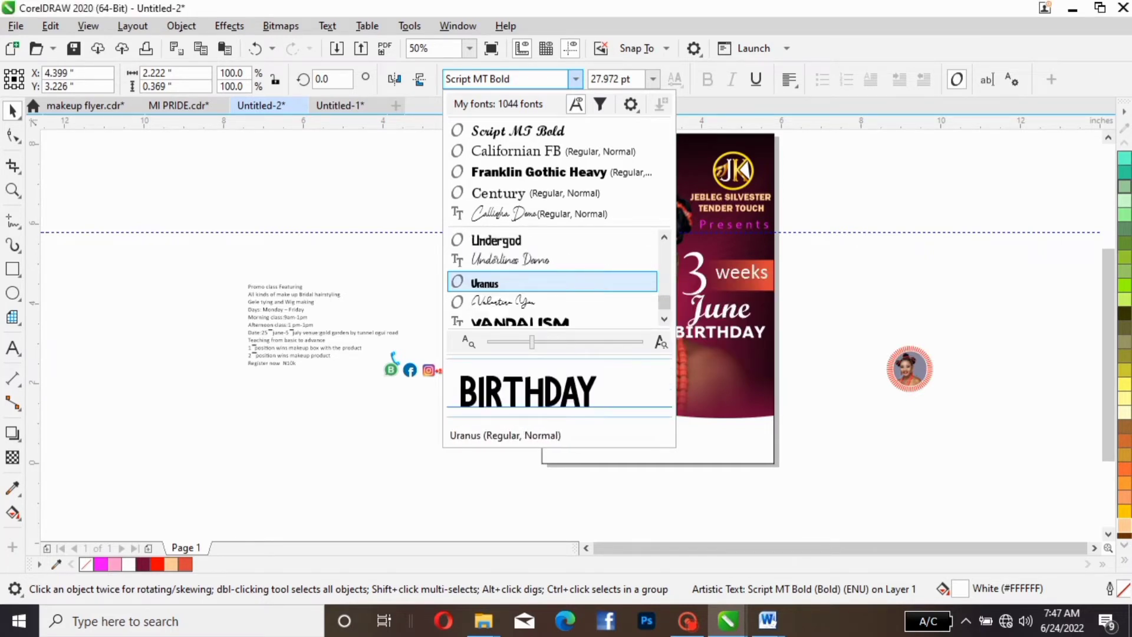
{"action": "key", "text": "Down"}
{"action": "key", "text": "Down"}
{"action": "key", "text": "Down"}
{"action": "key", "text": "Up"}
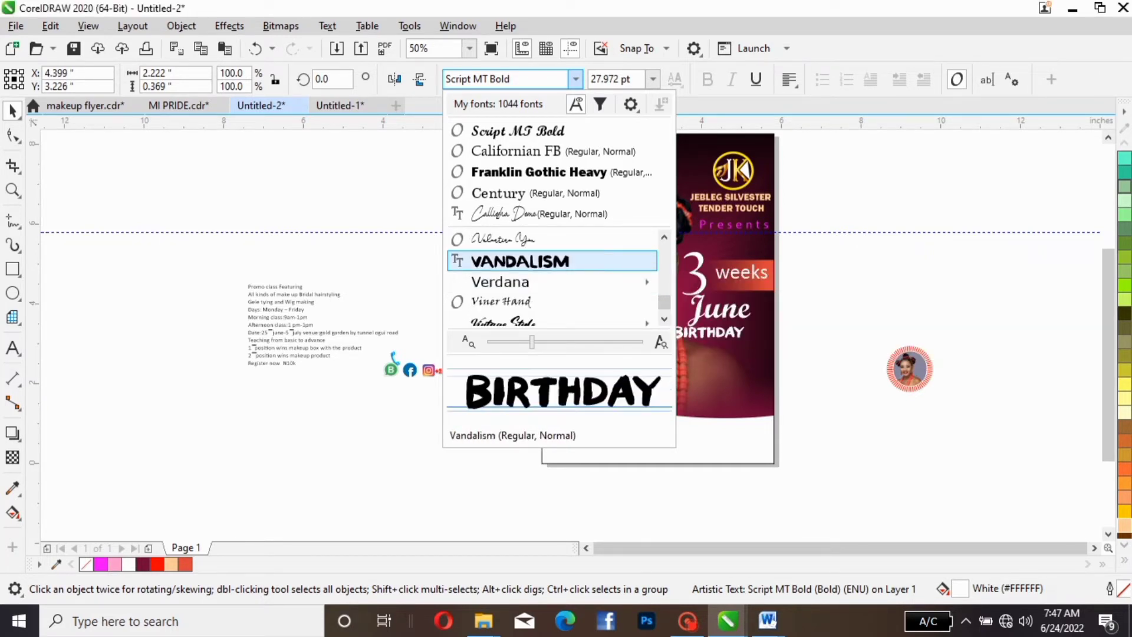
{"action": "key", "text": "Up"}
{"action": "key", "text": "Up"}
{"action": "key", "text": "Up"}
{"action": "key", "text": "Up"}
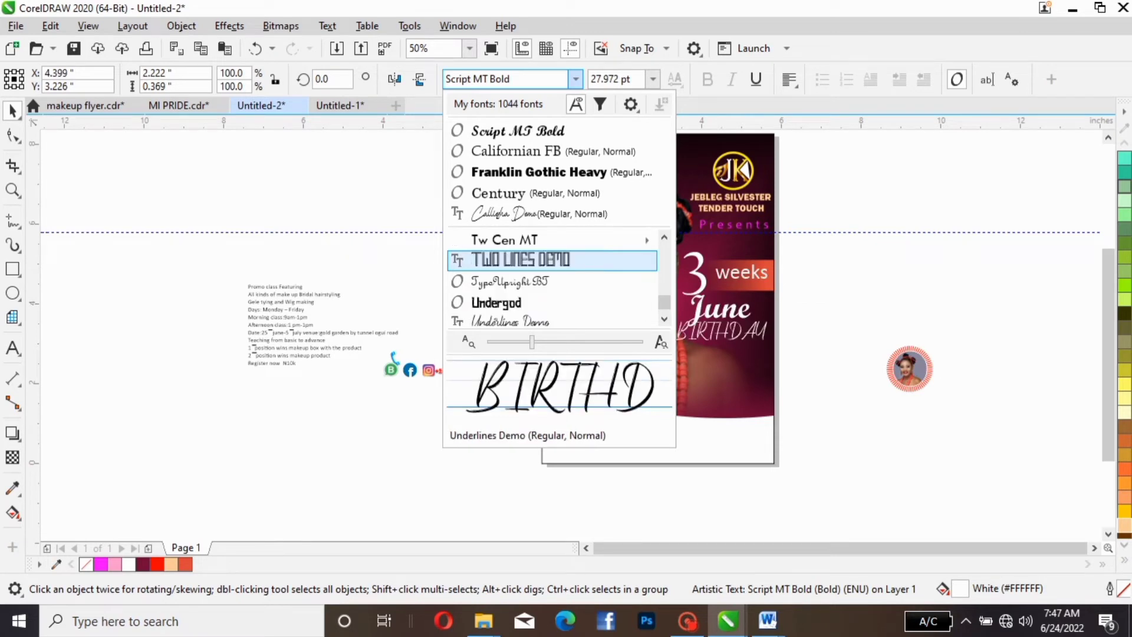
{"action": "key", "text": "Up"}
{"action": "key", "text": "Up"}
{"action": "key", "text": "Up"}
{"action": "key", "text": "Up"}
{"action": "key", "text": "Up"}
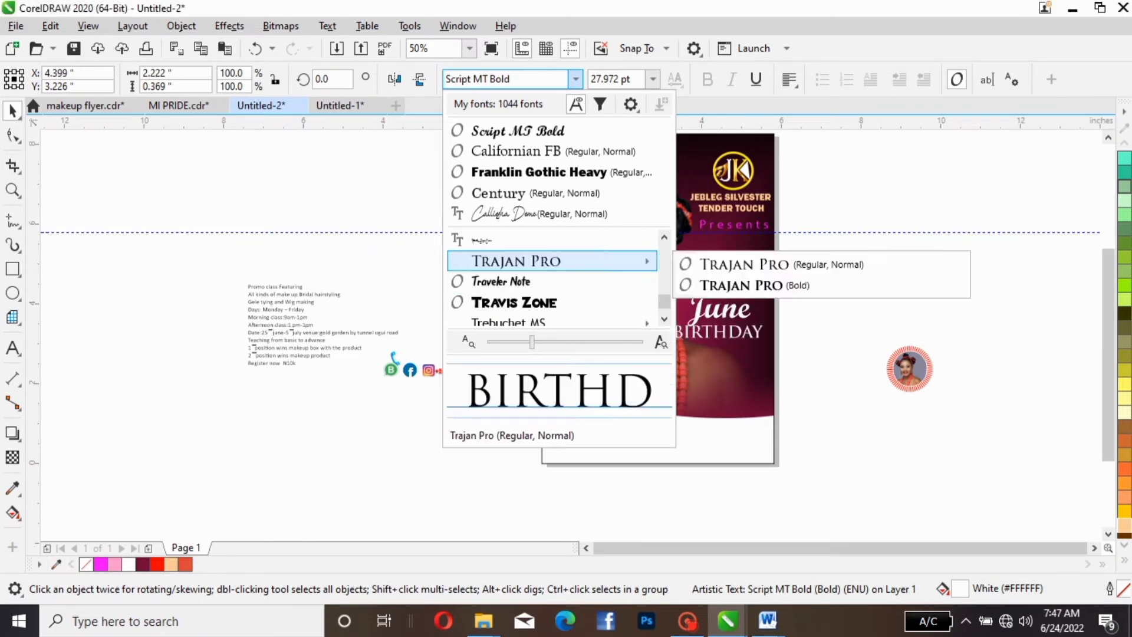
{"action": "key", "text": "Up"}
{"action": "key", "text": "Up"}
{"action": "key", "text": "Up"}
{"action": "key", "text": "Up"}
{"action": "key", "text": "Up"}
{"action": "key", "text": "Up"}
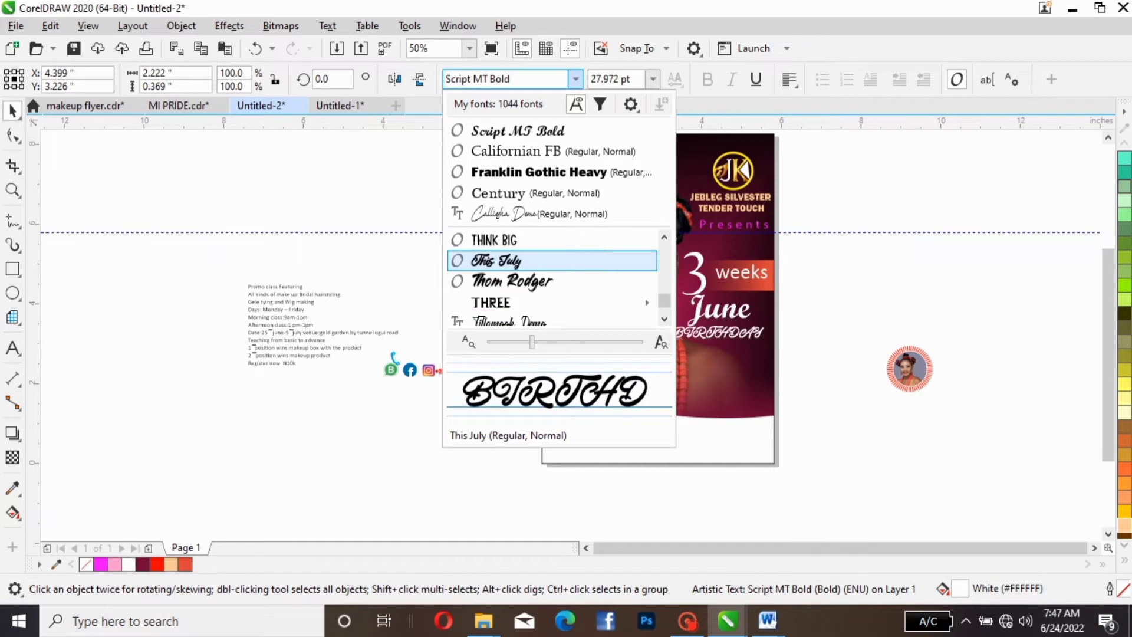
{"action": "key", "text": "Up"}
{"action": "key", "text": "Up"}
{"action": "key", "text": "Up"}
{"action": "key", "text": "Up"}
{"action": "key", "text": "Up"}
{"action": "key", "text": "Up"}
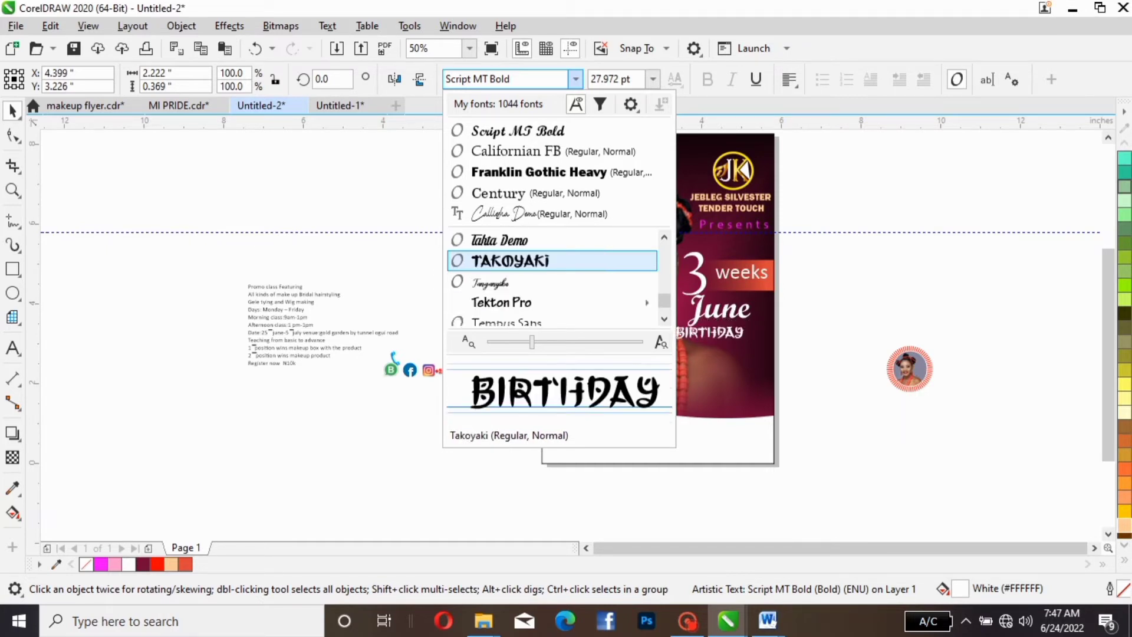
{"action": "key", "text": "Up"}
{"action": "key", "text": "Up"}
{"action": "key", "text": "Up"}
{"action": "key", "text": "Up"}
{"action": "key", "text": "Up"}
{"action": "key", "text": "Up"}
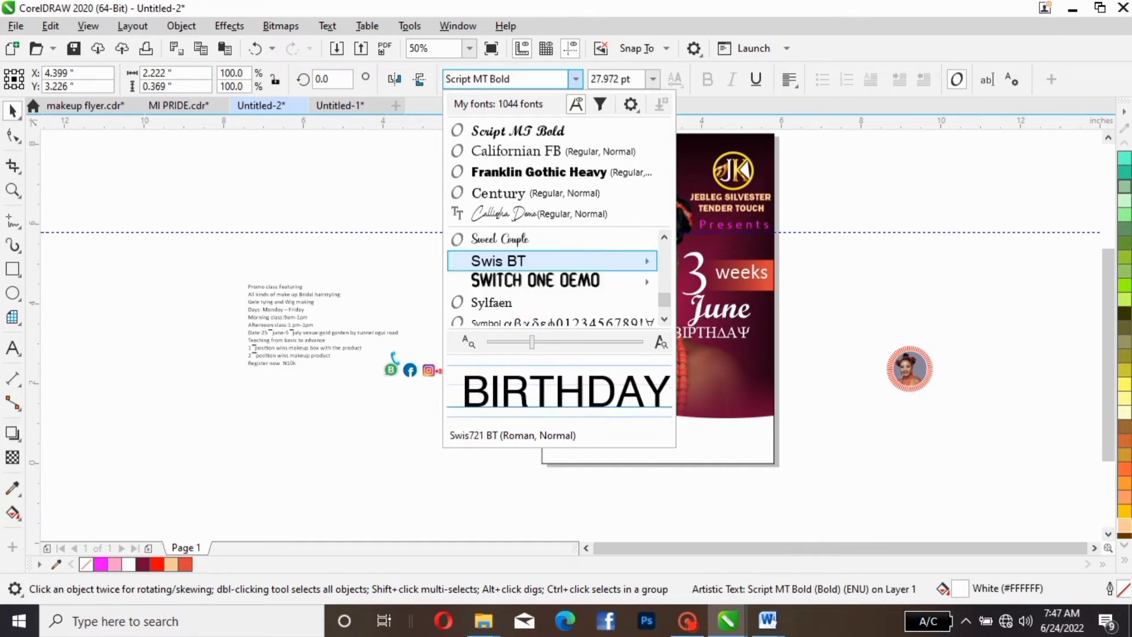
{"action": "key", "text": "Up"}
{"action": "key", "text": "Up"}
{"action": "key", "text": "Up"}
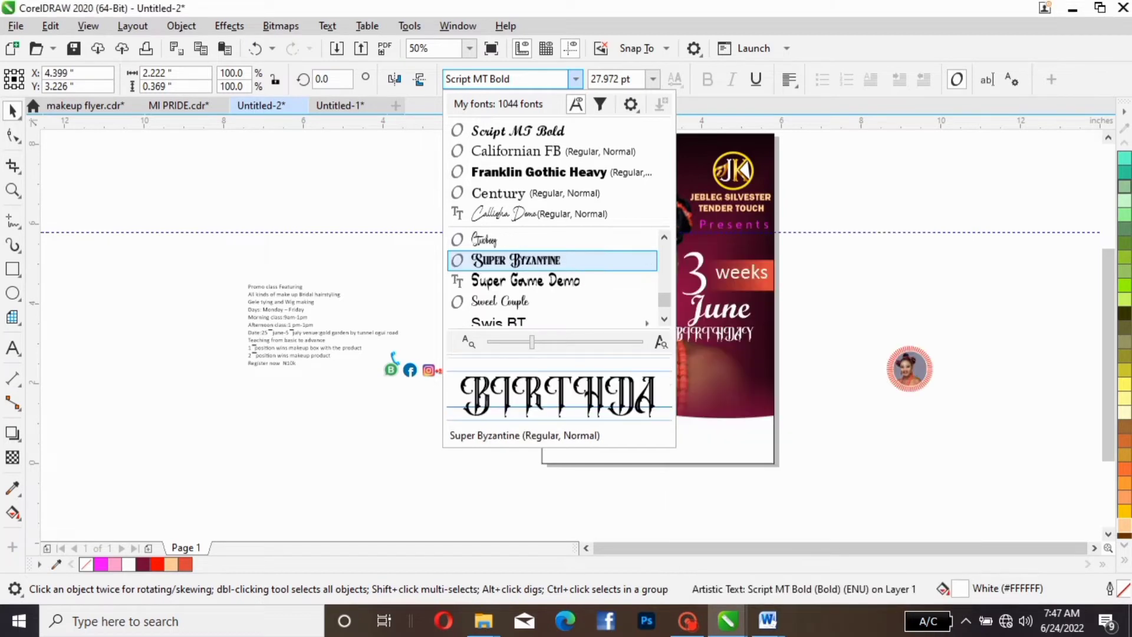
{"action": "key", "text": "Up"}
{"action": "key", "text": "Up"}
{"action": "key", "text": "Up"}
{"action": "key", "text": "Up"}
{"action": "key", "text": "Up"}
{"action": "key", "text": "Up"}
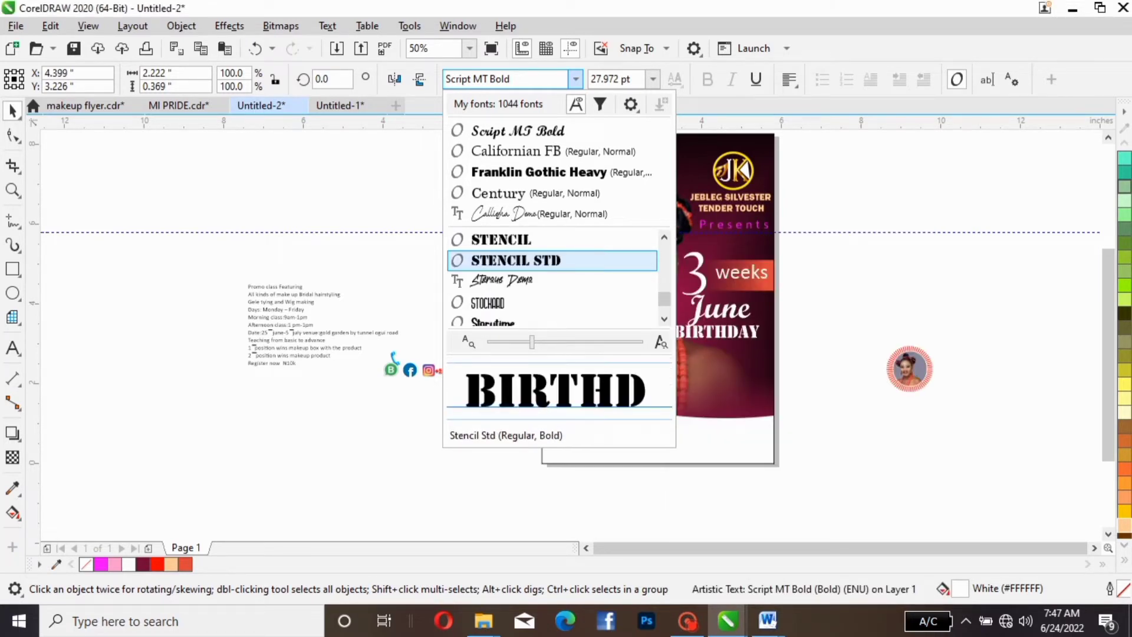
{"action": "key", "text": "Up"}
{"action": "key", "text": "Up"}
{"action": "key", "text": "Up"}
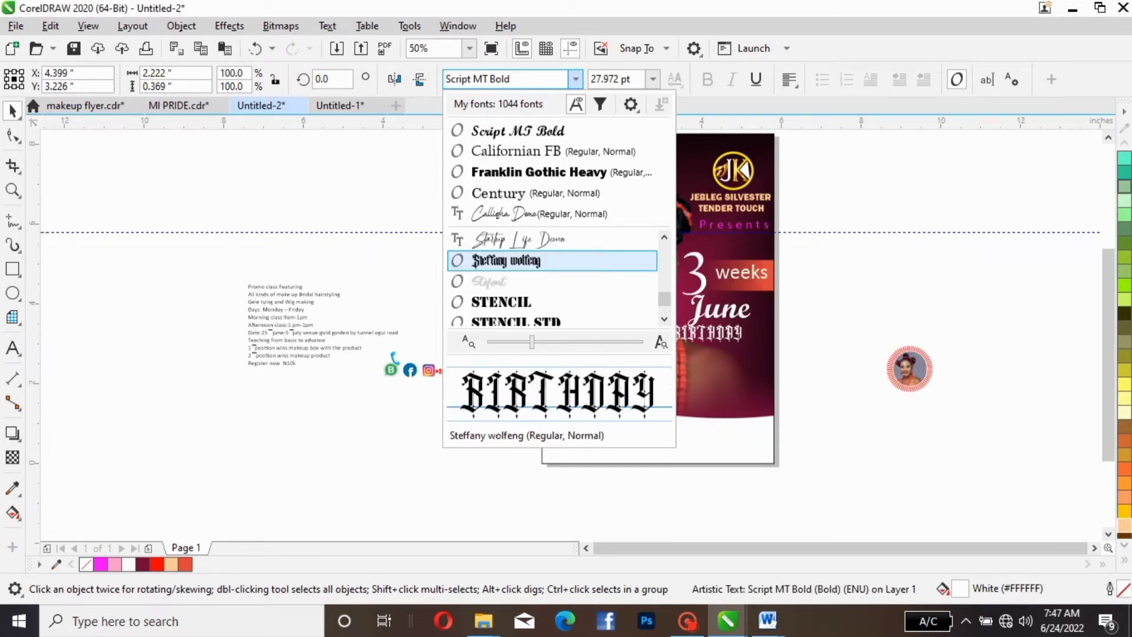
{"action": "key", "text": "Up"}
{"action": "key", "text": "Up"}
{"action": "key", "text": "Up"}
{"action": "key", "text": "Up"}
{"action": "key", "text": "Up"}
{"action": "key", "text": "Up"}
{"action": "key", "text": "Up"}
{"action": "key", "text": "Up"}
{"action": "key", "text": "Up"}
{"action": "key", "text": "Up"}
{"action": "key", "text": "Up"}
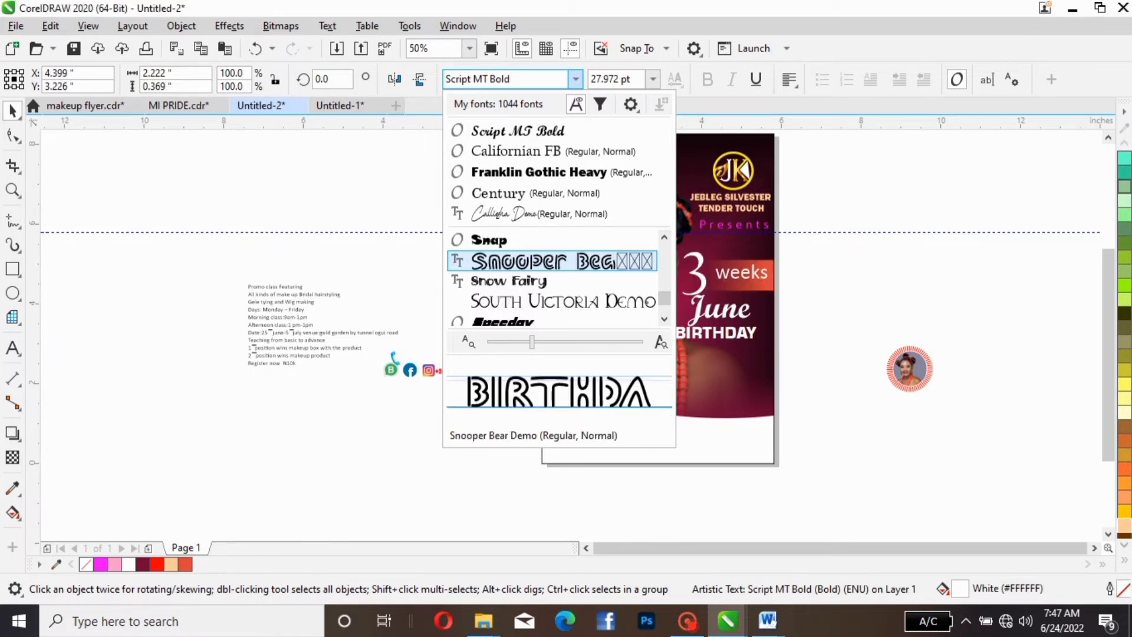
{"action": "key", "text": "Up"}
{"action": "key", "text": "Up"}
{"action": "key", "text": "Up"}
{"action": "key", "text": "Up"}
{"action": "key", "text": "Up"}
{"action": "key", "text": "Up"}
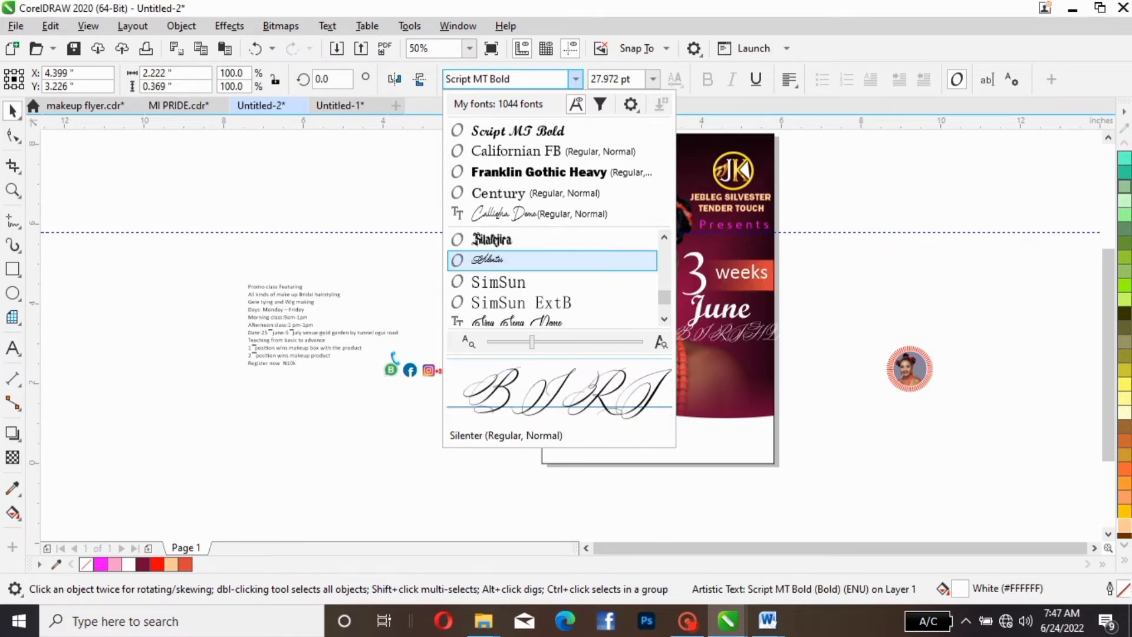
{"action": "key", "text": "Up"}
{"action": "key", "text": "Up"}
{"action": "key", "text": "Up"}
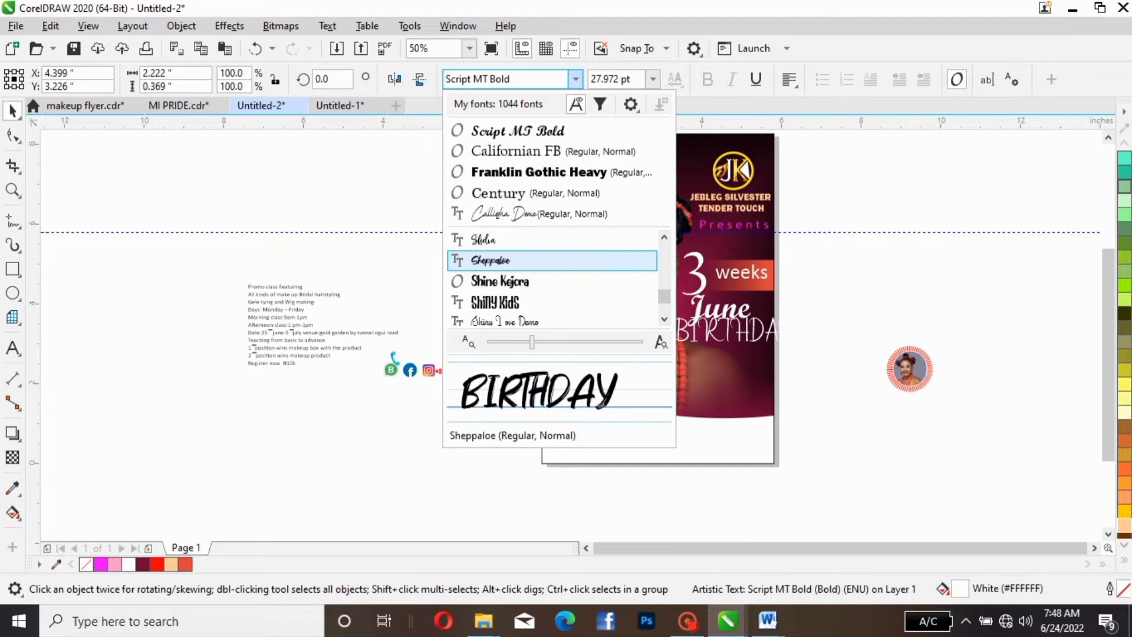
{"action": "key", "text": "Up"}
{"action": "key", "text": "Up"}
{"action": "key", "text": "Up"}
{"action": "key", "text": "Up"}
{"action": "key", "text": "Up"}
{"action": "key", "text": "Up"}
{"action": "key", "text": "Up"}
{"action": "key", "text": "Up"}
{"action": "key", "text": "Up"}
{"action": "key", "text": "Up"}
{"action": "key", "text": "Up"}
{"action": "key", "text": "Up"}
{"action": "key", "text": "Up"}
{"action": "key", "text": "Up"}
{"action": "key", "text": "Up"}
{"action": "key", "text": "Up"}
{"action": "key", "text": "Up"}
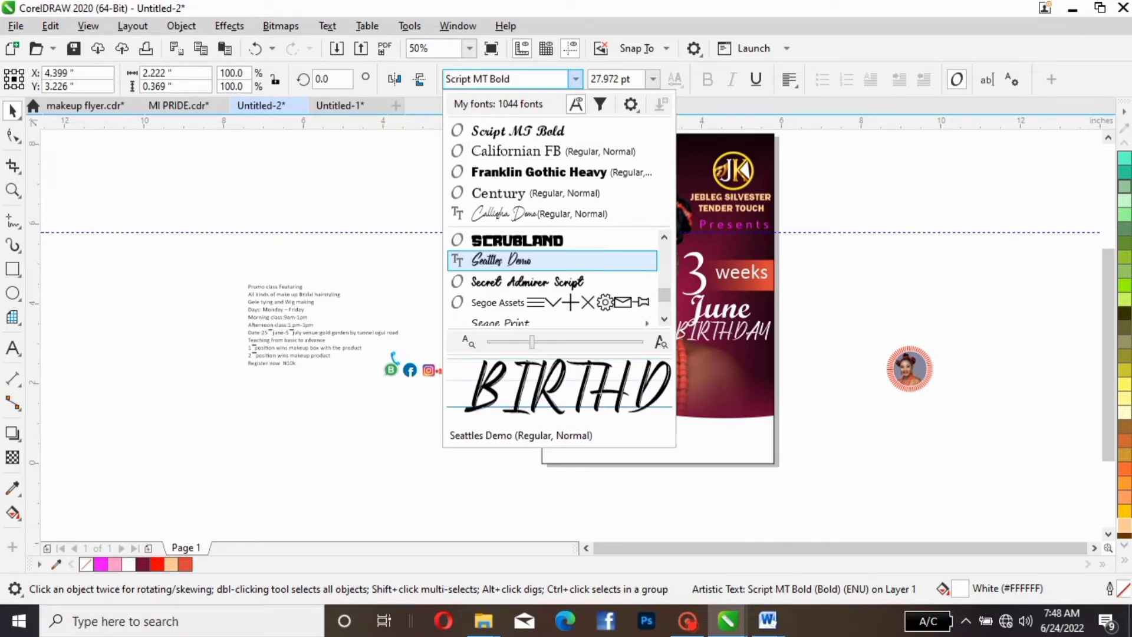
{"action": "key", "text": "Up"}
{"action": "key", "text": "Up"}
{"action": "key", "text": "Up"}
{"action": "key", "text": "Up"}
{"action": "key", "text": "Up"}
{"action": "key", "text": "Up"}
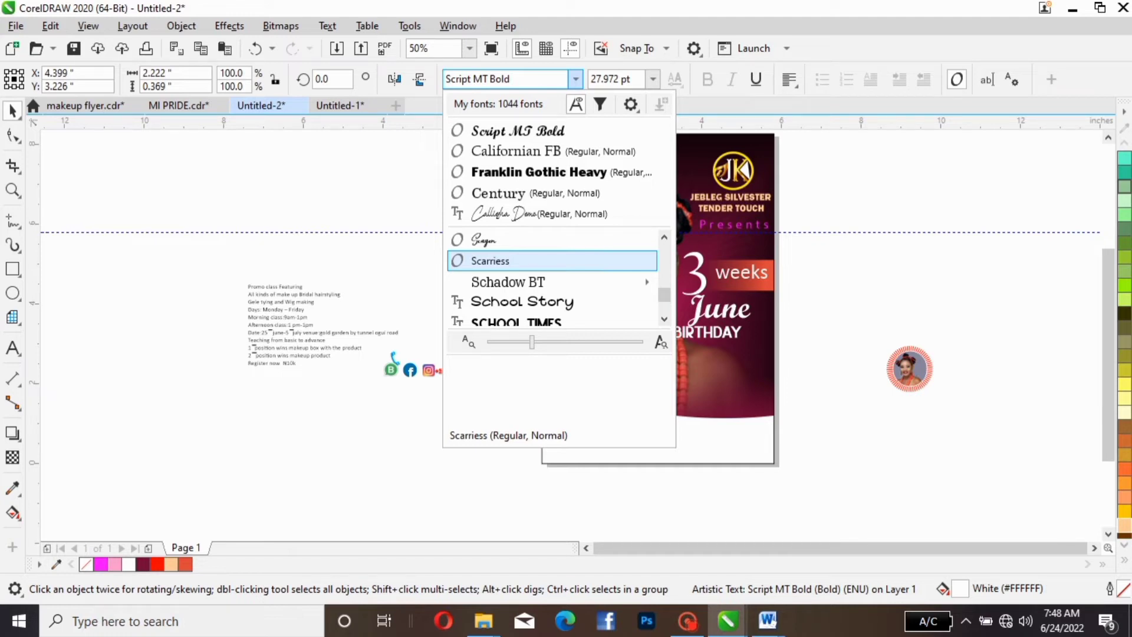
Step: Scroll up the font list to Claudia and apply it to BIRTHDAY
{"action": "scroll", "coordinate": [552, 271], "scroll_direction": "up", "scroll_amount": 20}
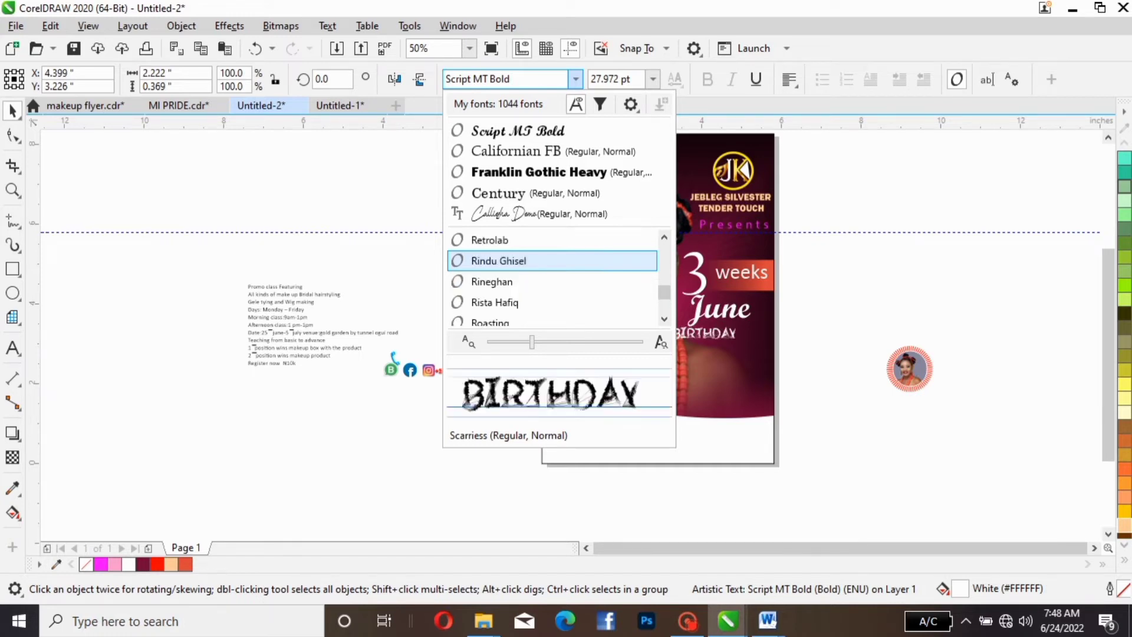
{"action": "scroll", "coordinate": [551, 261], "scroll_direction": "down", "scroll_amount": 5}
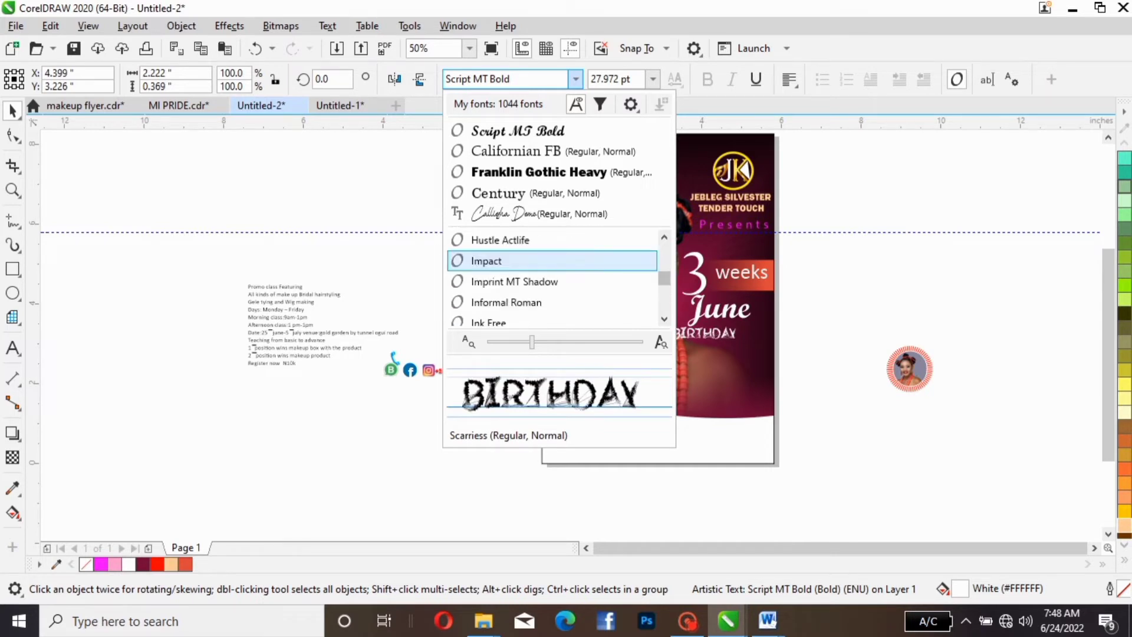
{"action": "scroll", "coordinate": [552, 261], "scroll_direction": "up", "scroll_amount": 3}
{"action": "scroll", "coordinate": [551, 261], "scroll_direction": "up", "scroll_amount": 2}
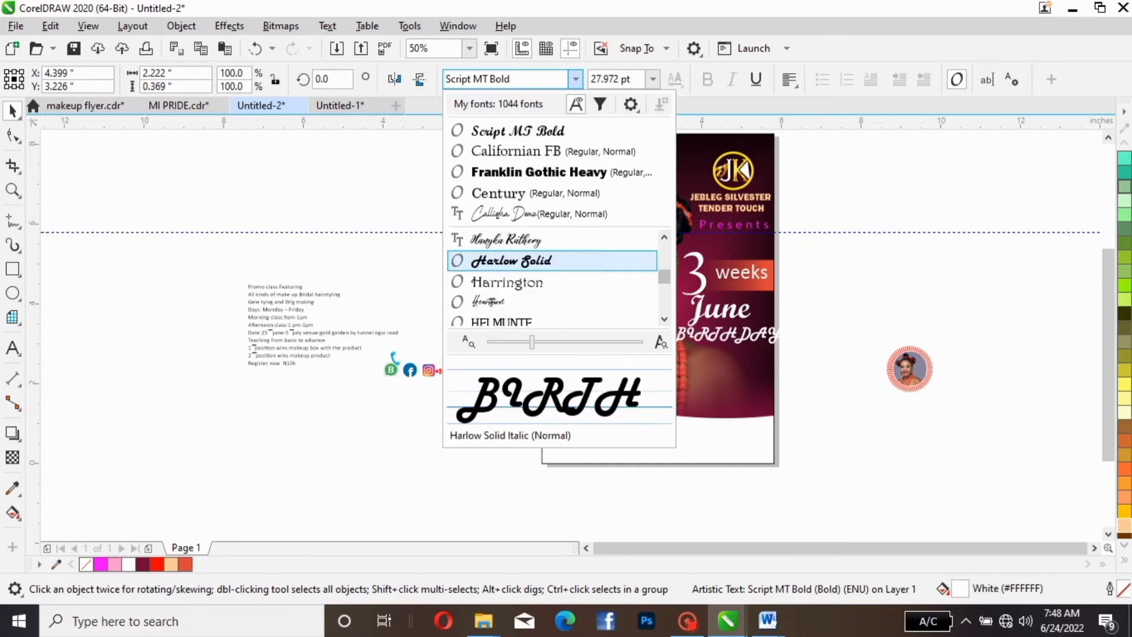
{"action": "scroll", "coordinate": [551, 261], "scroll_direction": "up", "scroll_amount": 2}
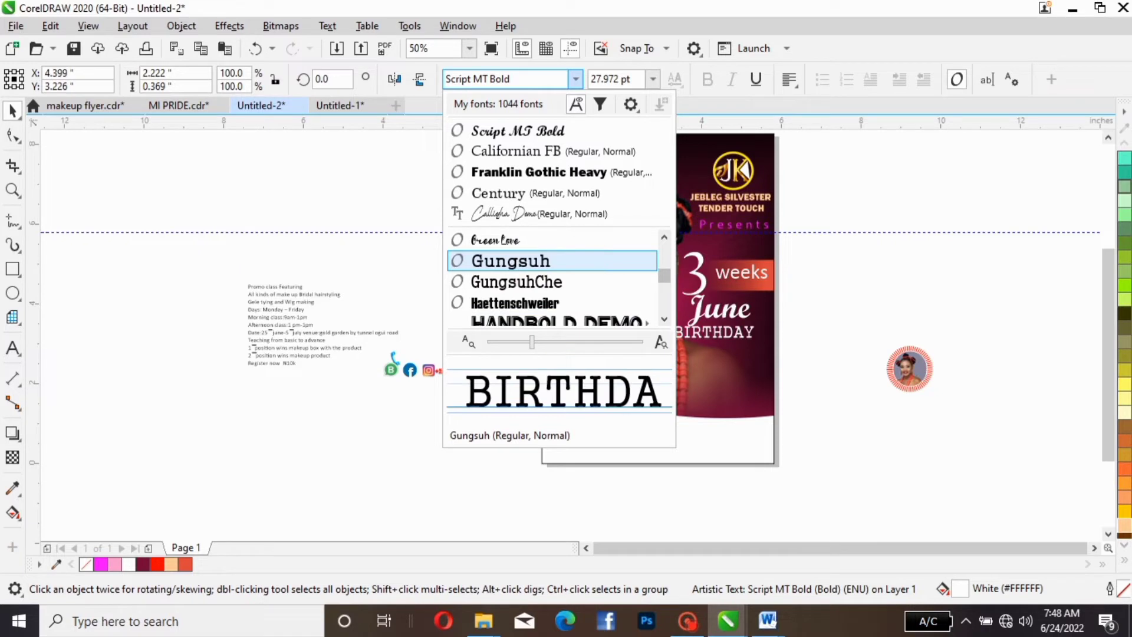
{"action": "scroll", "coordinate": [552, 261], "scroll_direction": "up", "scroll_amount": 2}
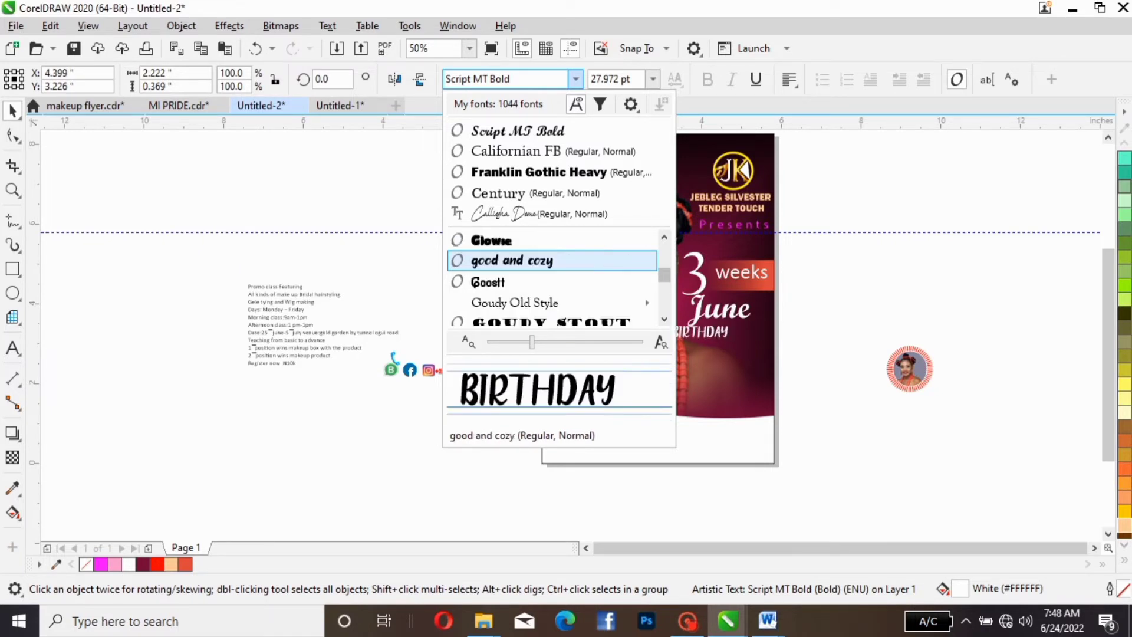
{"action": "scroll", "coordinate": [552, 260], "scroll_direction": "up", "scroll_amount": 1}
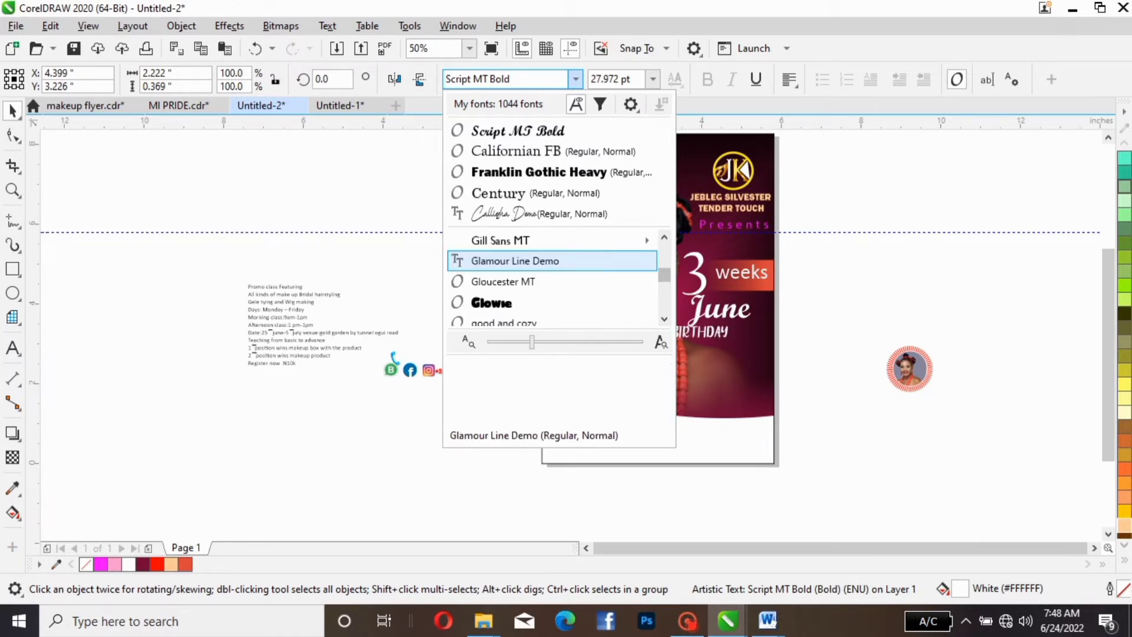
{"action": "scroll", "coordinate": [552, 261], "scroll_direction": "up", "scroll_amount": 2}
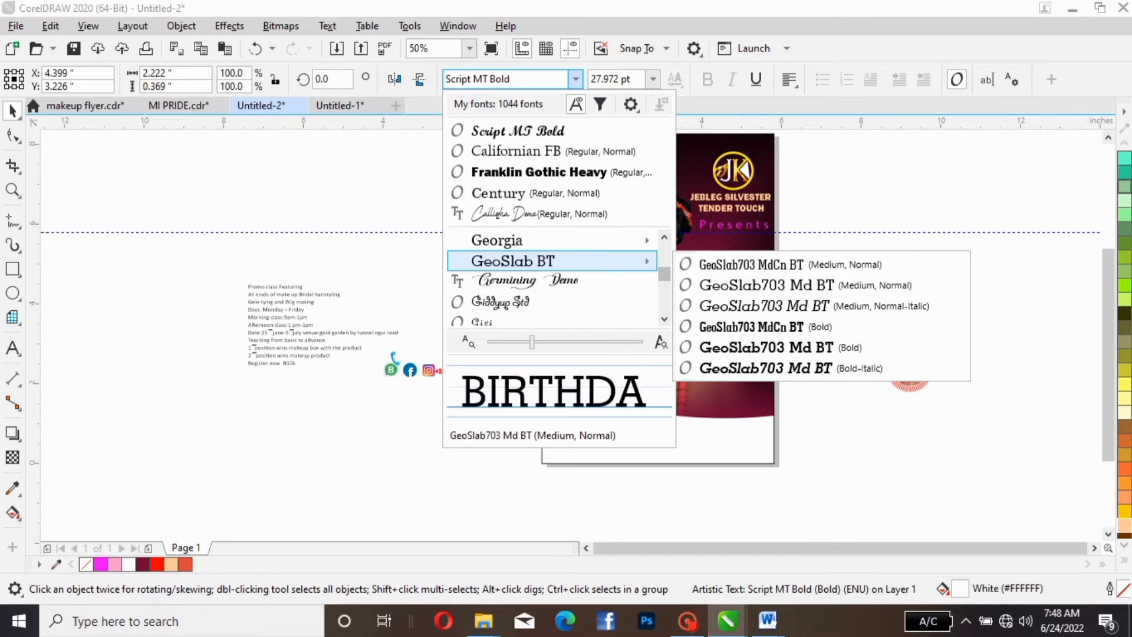
{"action": "scroll", "coordinate": [552, 261], "scroll_direction": "up", "scroll_amount": 3}
{"action": "scroll", "coordinate": [552, 260], "scroll_direction": "up", "scroll_amount": 5}
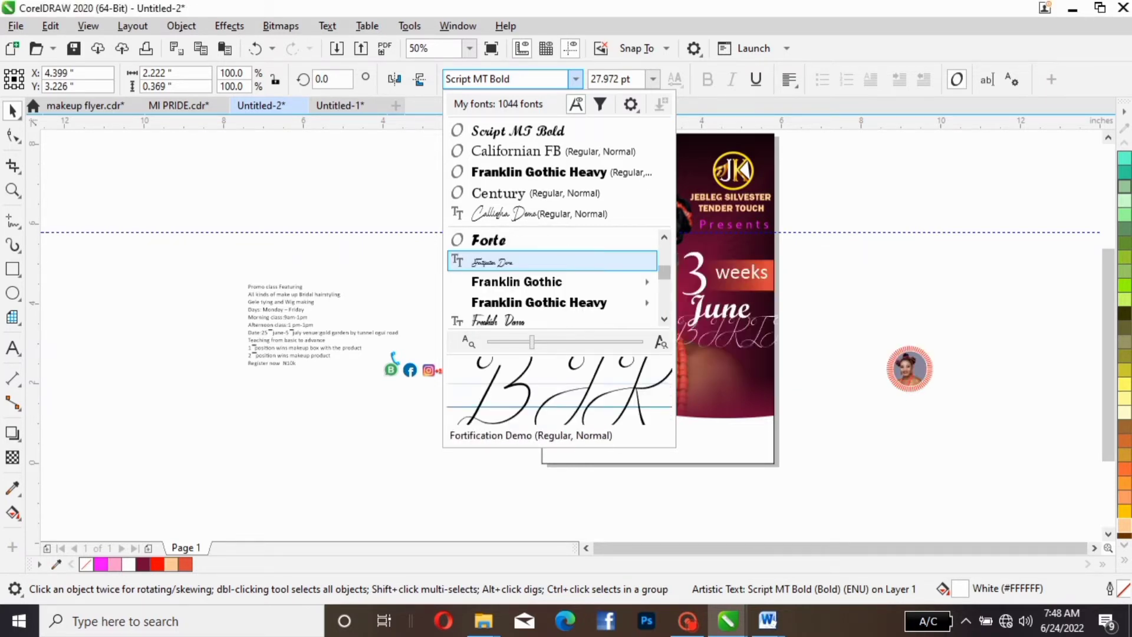
{"action": "scroll", "coordinate": [552, 261], "scroll_direction": "up", "scroll_amount": 1}
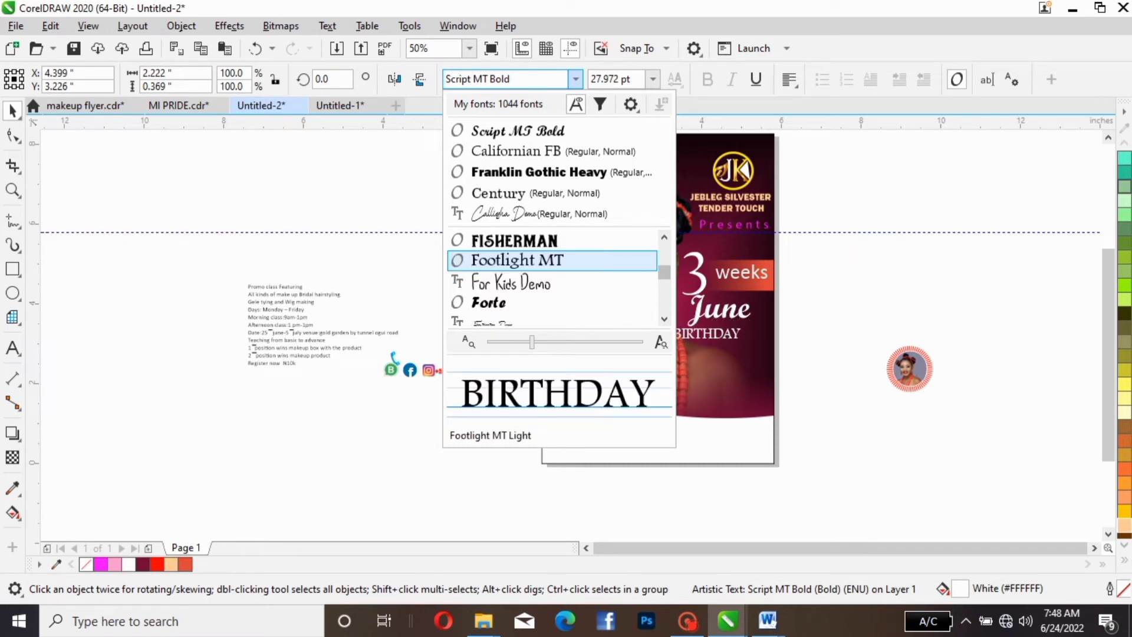
{"action": "scroll", "coordinate": [551, 261], "scroll_direction": "up", "scroll_amount": 2}
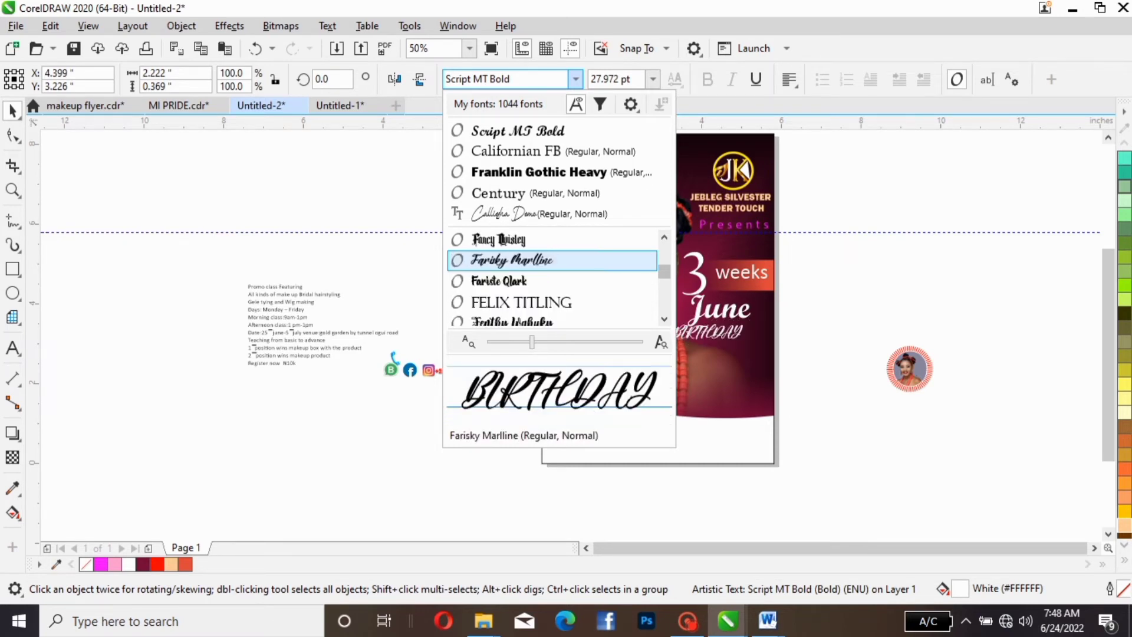
{"action": "scroll", "coordinate": [552, 260], "scroll_direction": "up", "scroll_amount": 2}
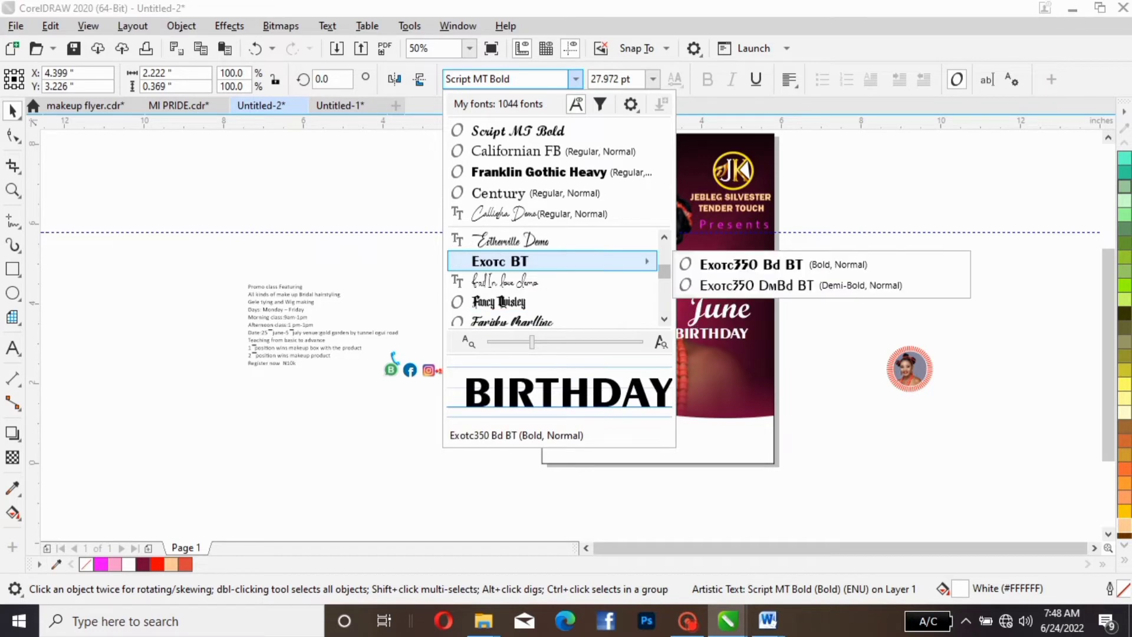
{"action": "scroll", "coordinate": [552, 260], "scroll_direction": "up", "scroll_amount": 2}
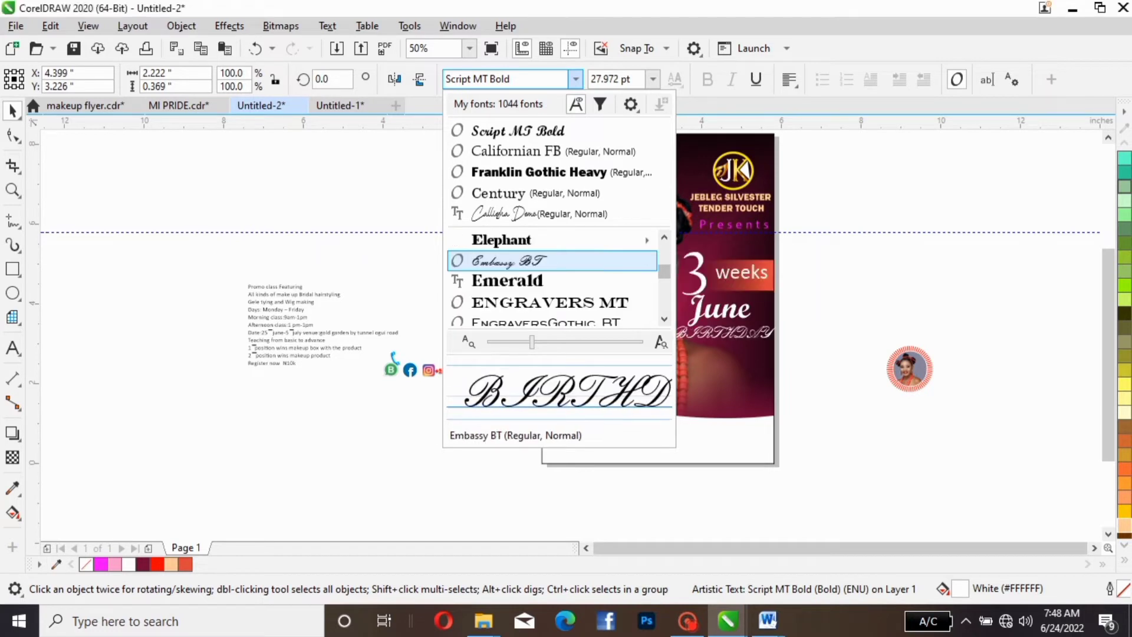
{"action": "scroll", "coordinate": [551, 260], "scroll_direction": "up", "scroll_amount": 1}
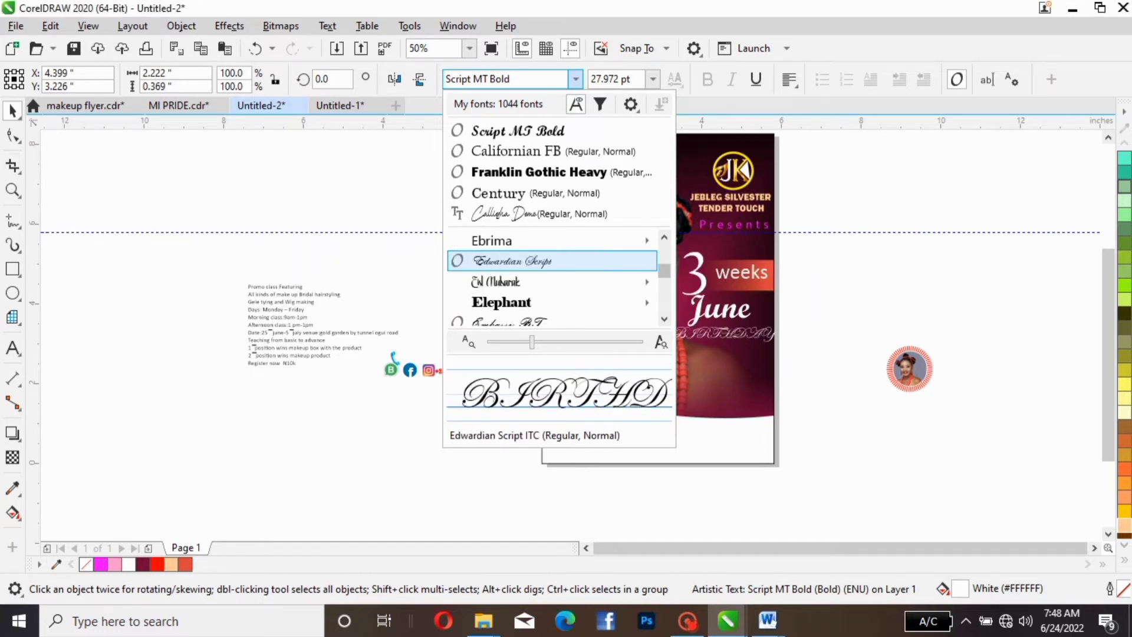
{"action": "scroll", "coordinate": [552, 261], "scroll_direction": "up", "scroll_amount": 8}
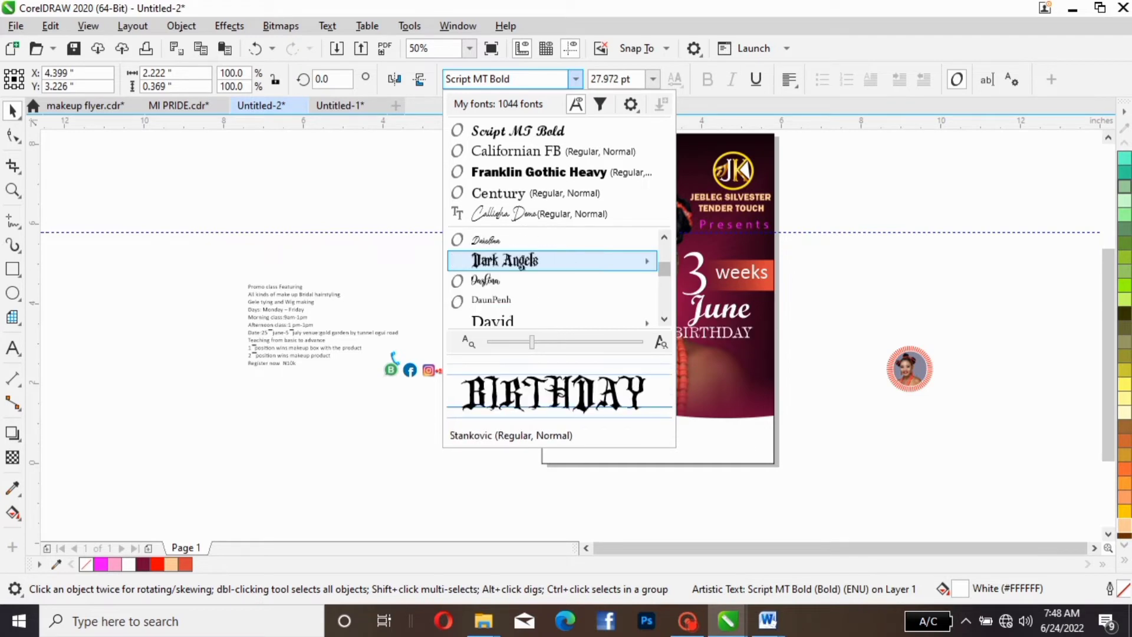
{"action": "scroll", "coordinate": [552, 261], "scroll_direction": "up", "scroll_amount": 3}
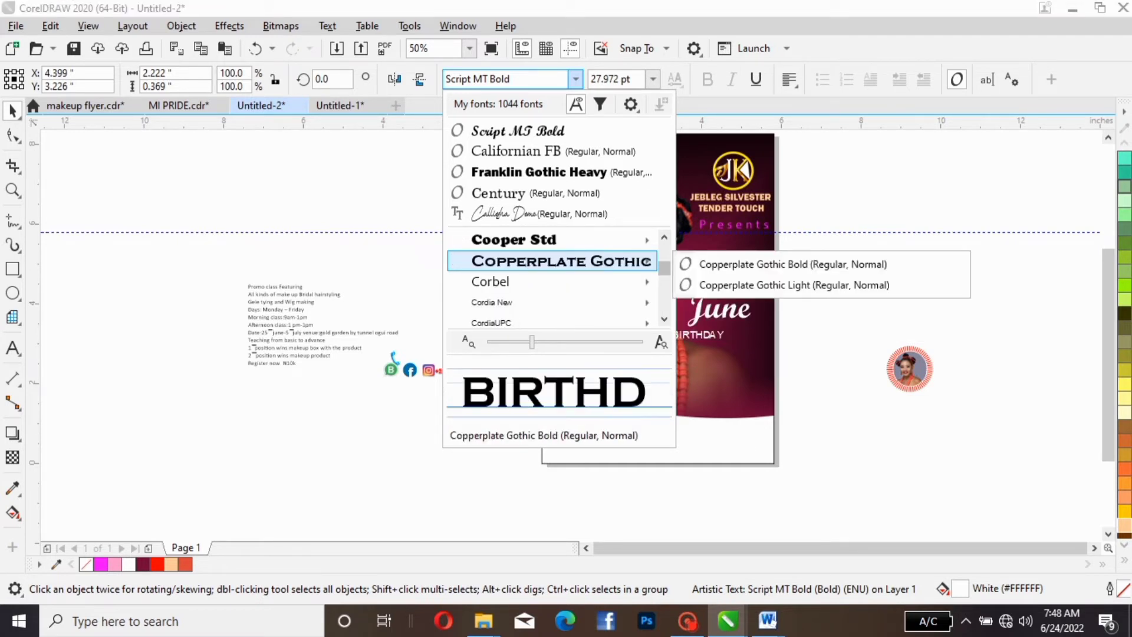
{"action": "scroll", "coordinate": [551, 261], "scroll_direction": "up", "scroll_amount": 3}
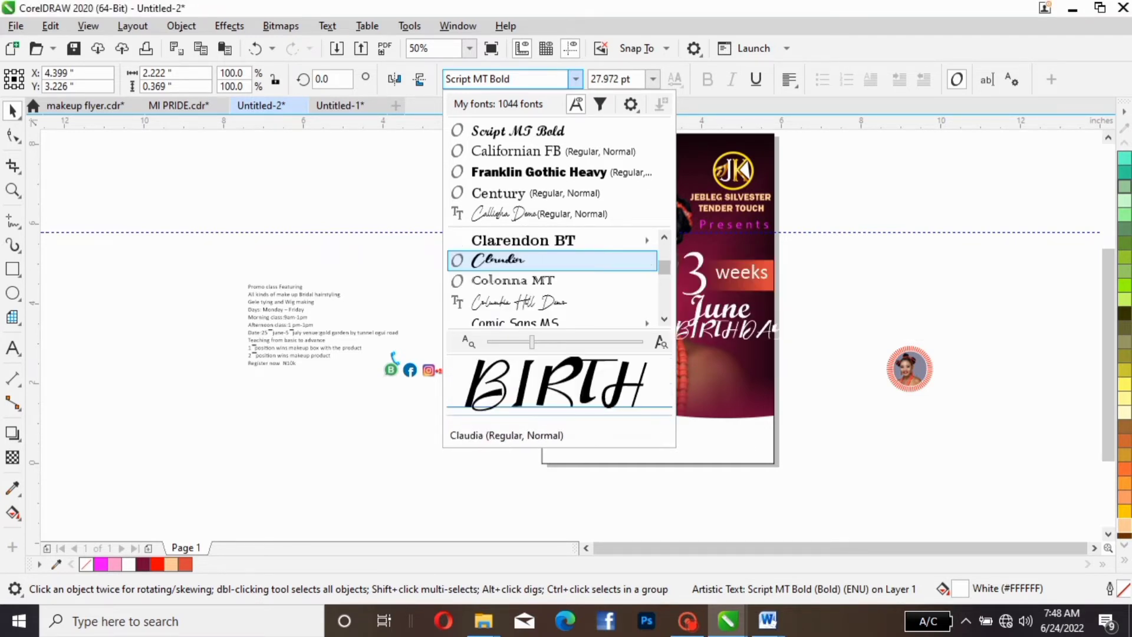
{"action": "key", "text": "Return"}
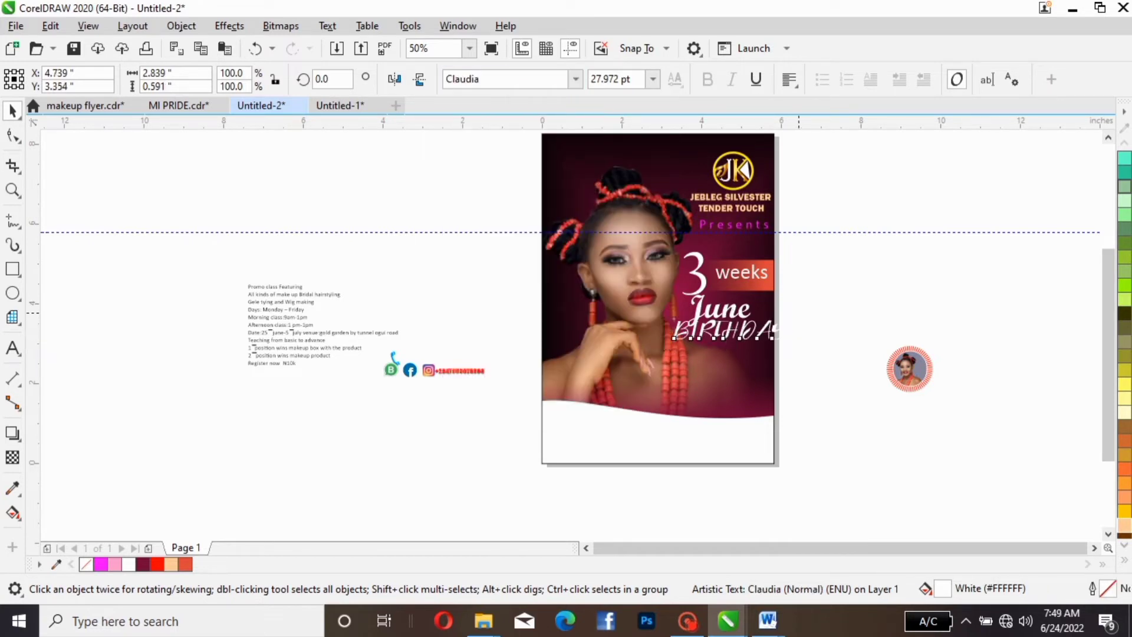
Step: Shrink BIRTHDAY to about half size and set it in the Bristol maver font
{"action": "left_click_drag", "start_coordinate": [792, 313], "coordinate": [764, 318]}
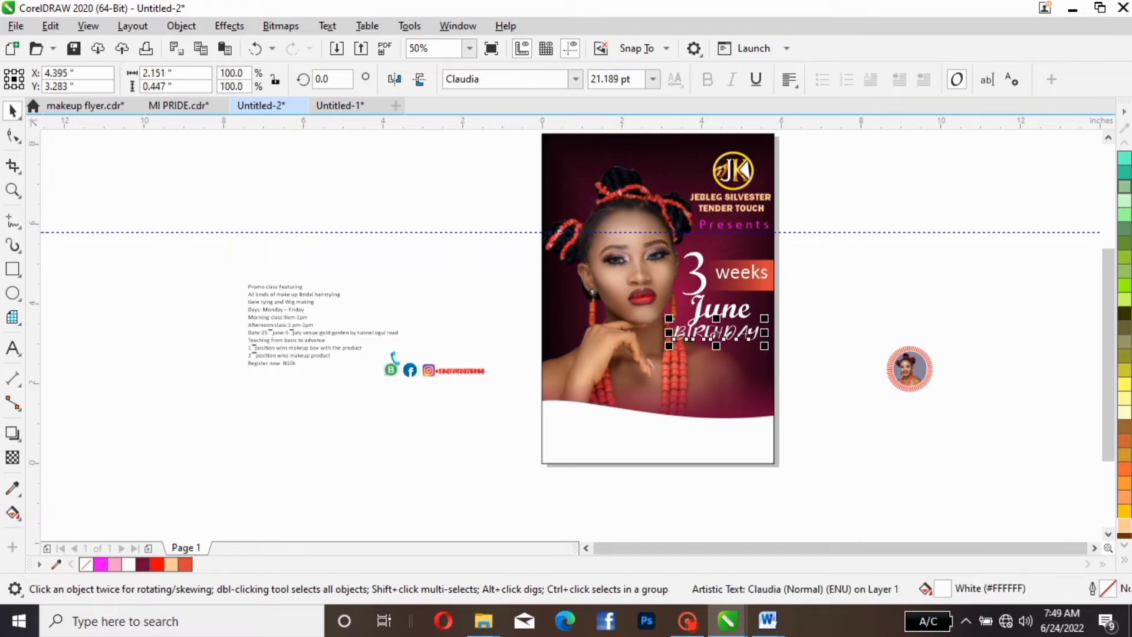
{"action": "left_click", "coordinate": [501, 78]}
{"action": "left_click", "coordinate": [575, 78]}
{"action": "key", "text": "Up"}
{"action": "key", "text": "Up"}
{"action": "key", "text": "Up"}
{"action": "key", "text": "Up"}
{"action": "key", "text": "Up"}
{"action": "key", "text": "Up"}
{"action": "key", "text": "Up"}
{"action": "key", "text": "Up"}
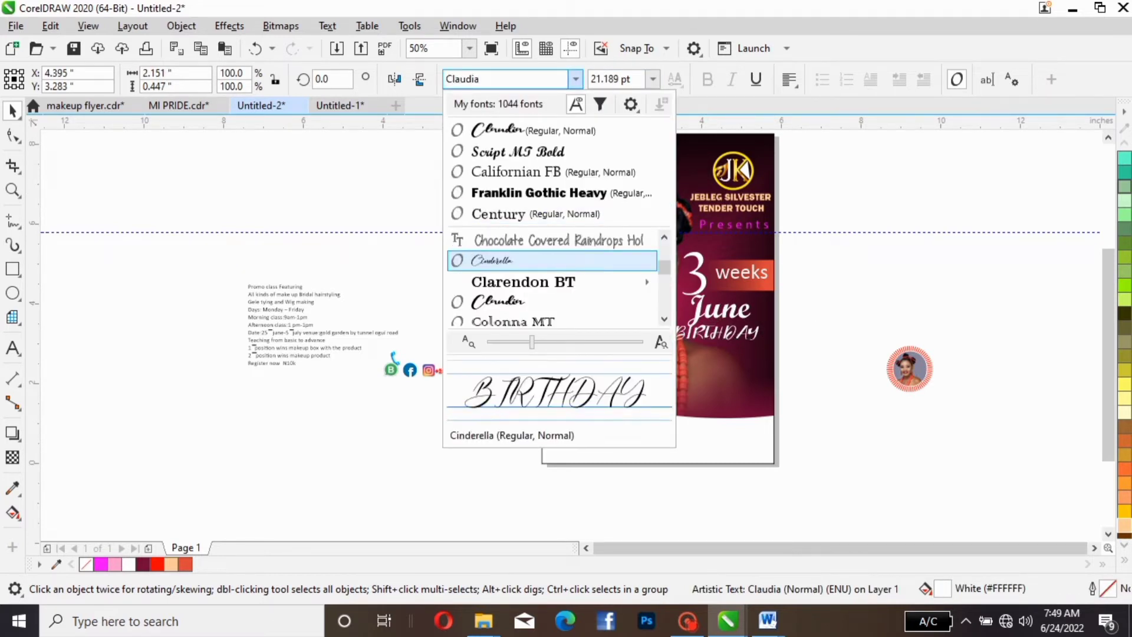
{"action": "key", "text": "Up"}
{"action": "key", "text": "Up"}
{"action": "key", "text": "Up"}
{"action": "key", "text": "Up"}
{"action": "key", "text": "Up"}
{"action": "key", "text": "Up"}
{"action": "key", "text": "Up"}
{"action": "key", "text": "Up"}
{"action": "key", "text": "Up"}
{"action": "key", "text": "Up"}
{"action": "key", "text": "Up"}
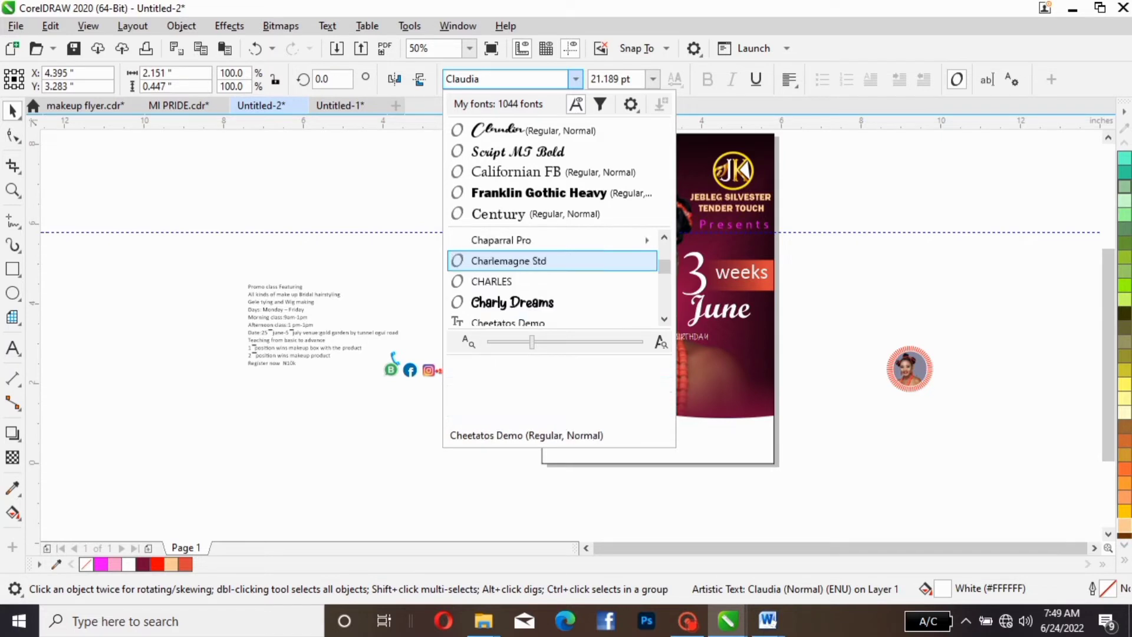
{"action": "key", "text": "Up"}
{"action": "key", "text": "Up"}
{"action": "key", "text": "Up"}
{"action": "key", "text": "Up"}
{"action": "key", "text": "Up"}
{"action": "key", "text": "Up"}
{"action": "key", "text": "Up"}
{"action": "key", "text": "Up"}
{"action": "key", "text": "Up"}
{"action": "key", "text": "Up"}
{"action": "key", "text": "Up"}
{"action": "key", "text": "Up"}
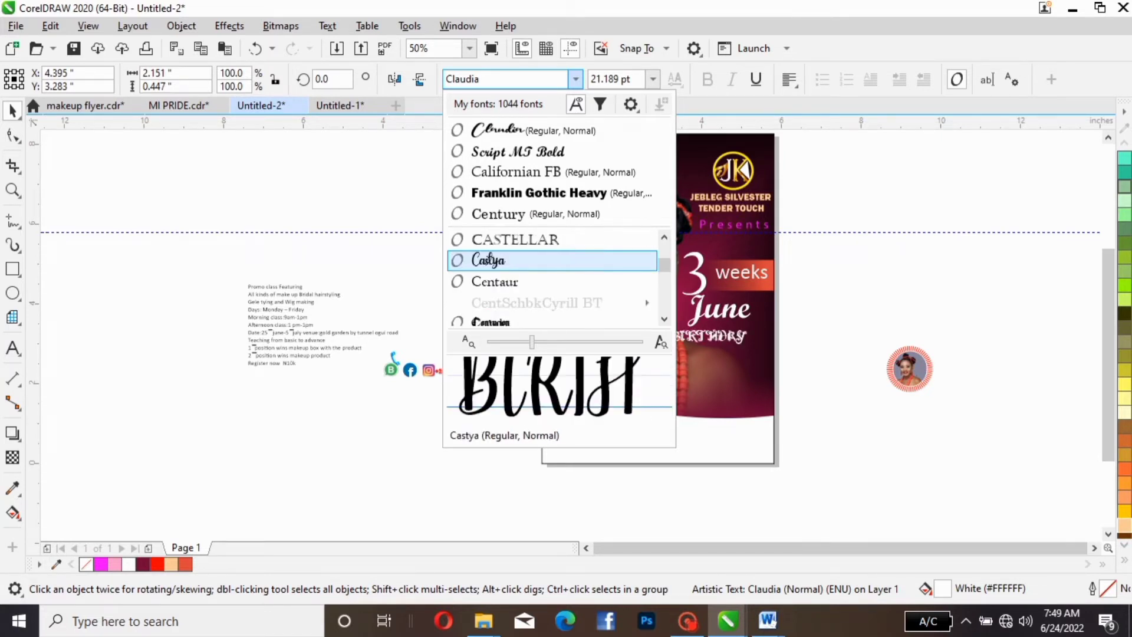
{"action": "key", "text": "Up"}
{"action": "key", "text": "Up"}
{"action": "key", "text": "Up"}
{"action": "key", "text": "Up"}
{"action": "key", "text": "Up"}
{"action": "key", "text": "Up"}
{"action": "key", "text": "Up"}
{"action": "key", "text": "Up"}
{"action": "key", "text": "Up"}
{"action": "key", "text": "Up"}
{"action": "key", "text": "Up"}
{"action": "key", "text": "Up"}
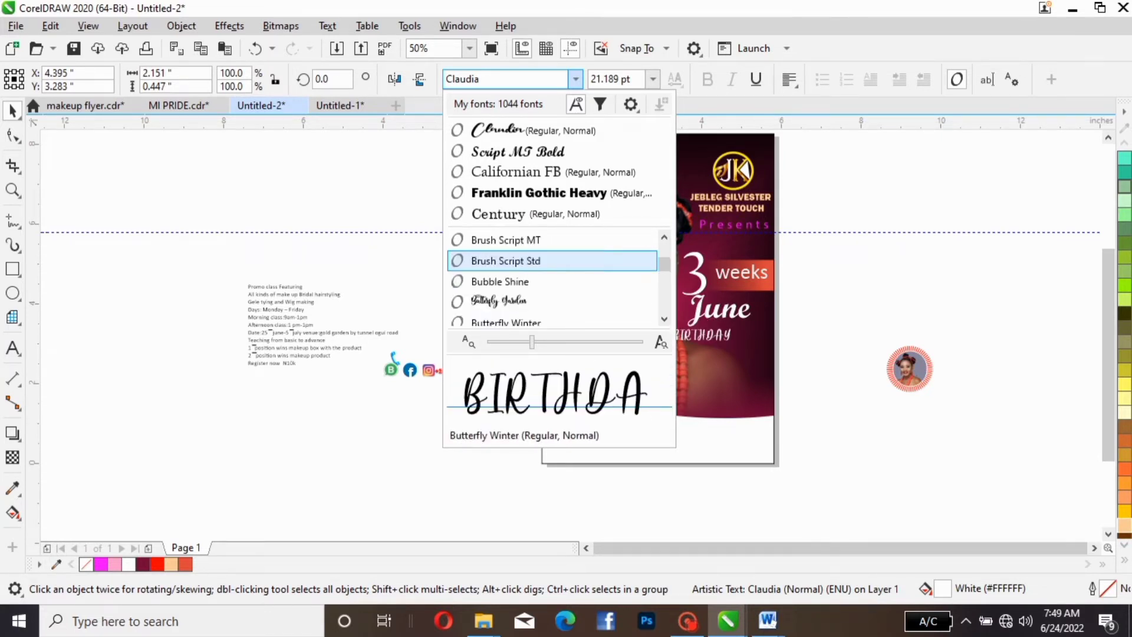
{"action": "key", "text": "Up"}
{"action": "key", "text": "Up"}
{"action": "key", "text": "Up"}
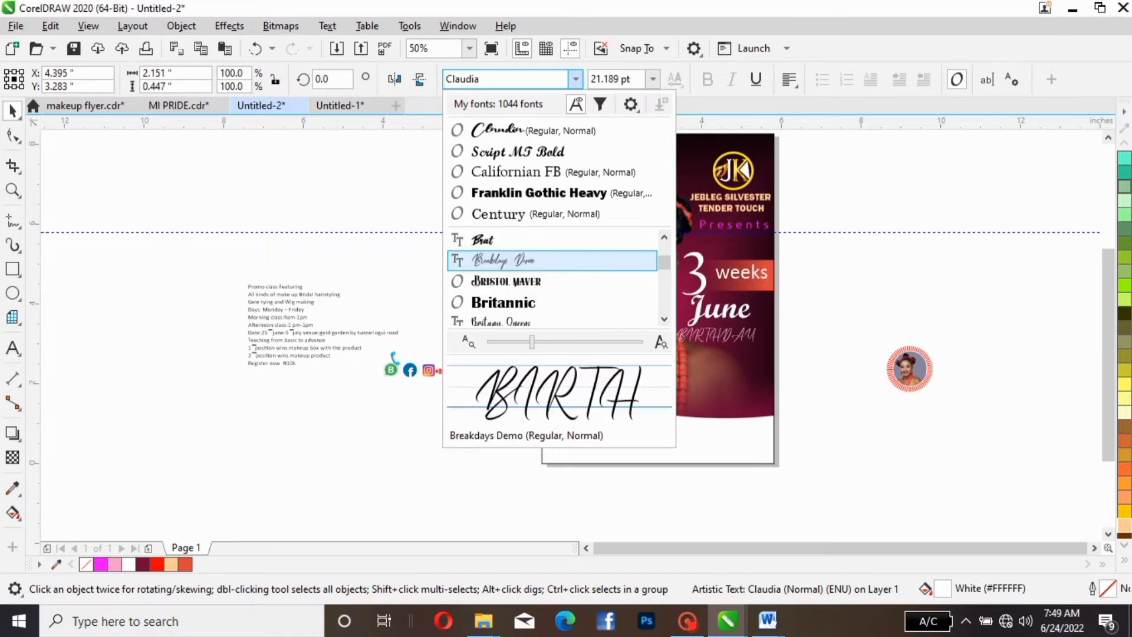
{"action": "key", "text": "Down"}
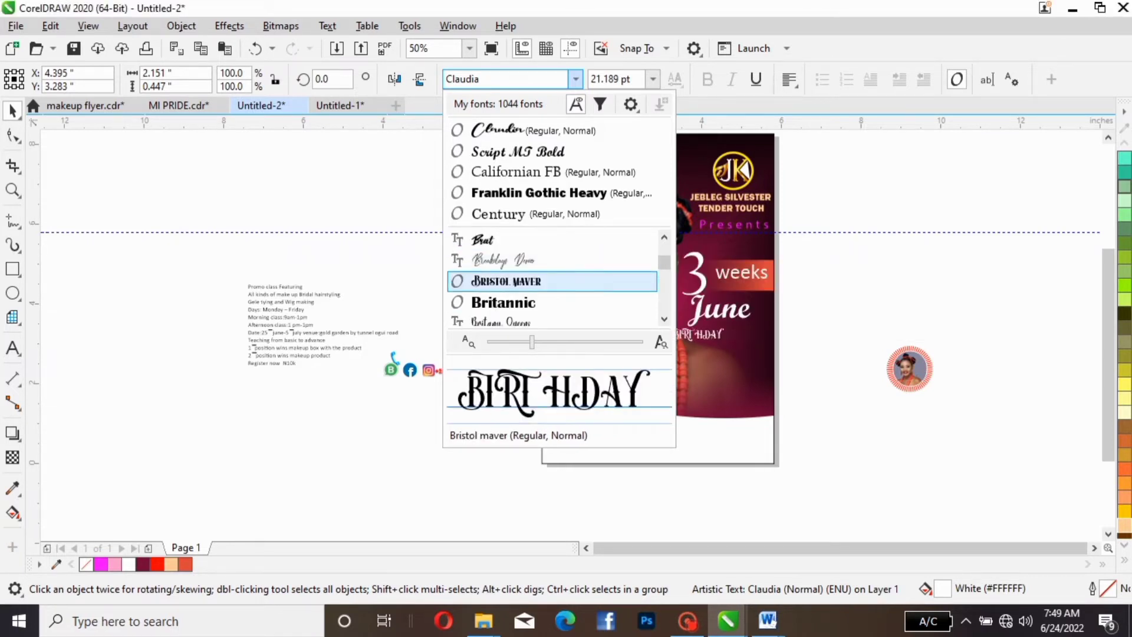
{"action": "key", "text": "Return"}
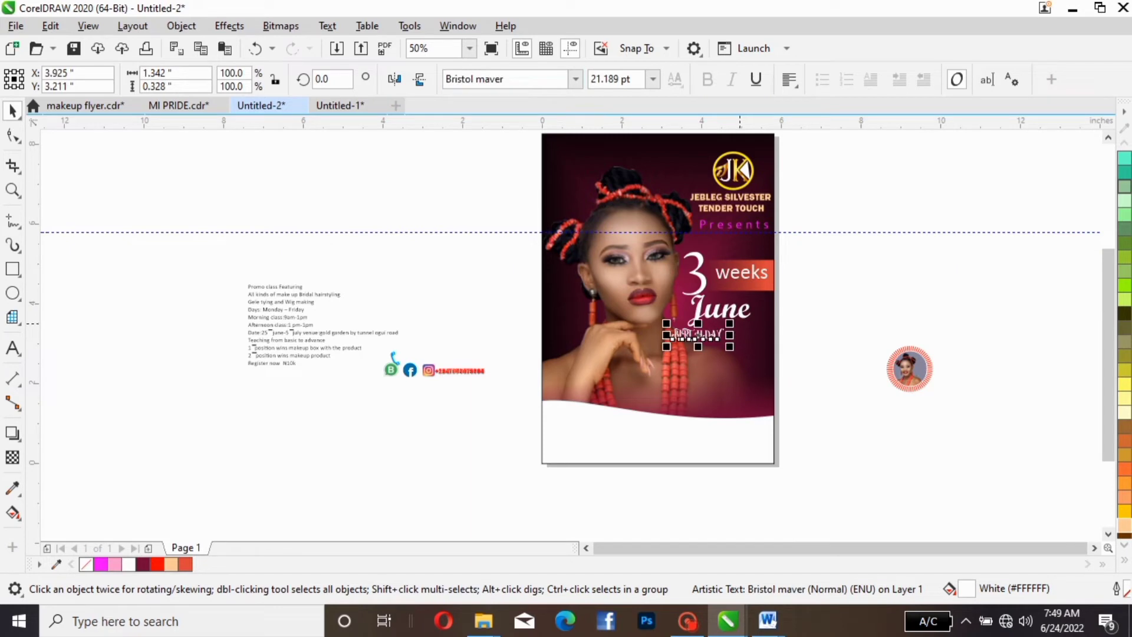
Step: Enlarge BIRTHDAY to about 148%
{"action": "left_click_drag", "start_coordinate": [729, 323], "coordinate": [752, 318]}
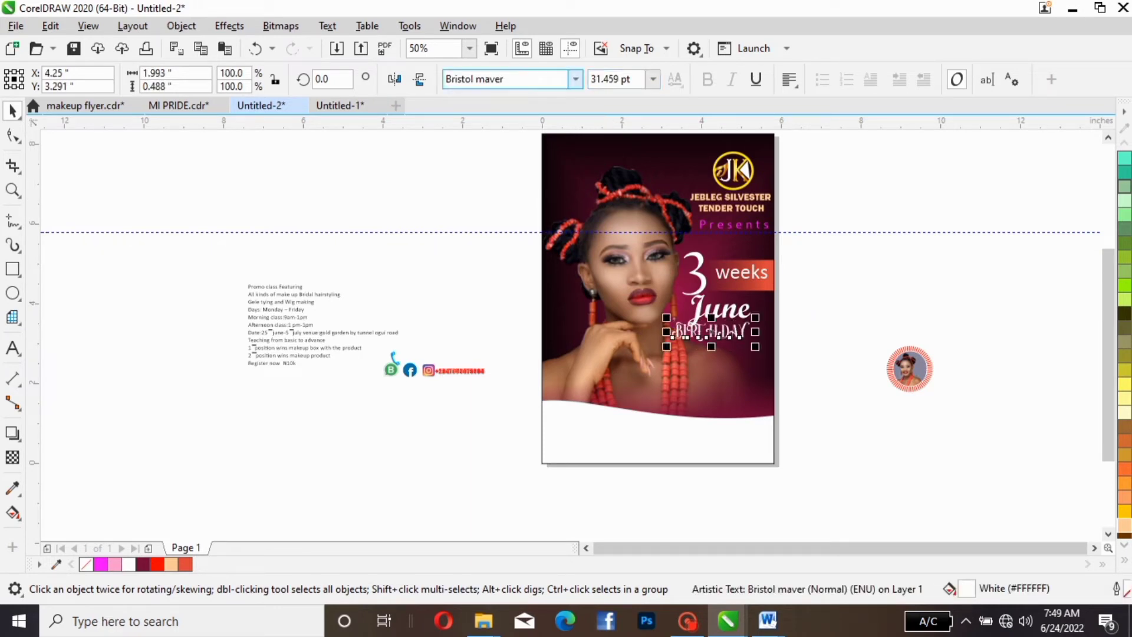
{"action": "key", "text": "alt+Down"}
{"action": "scroll", "coordinate": [554, 277], "scroll_direction": "up", "scroll_amount": 2}
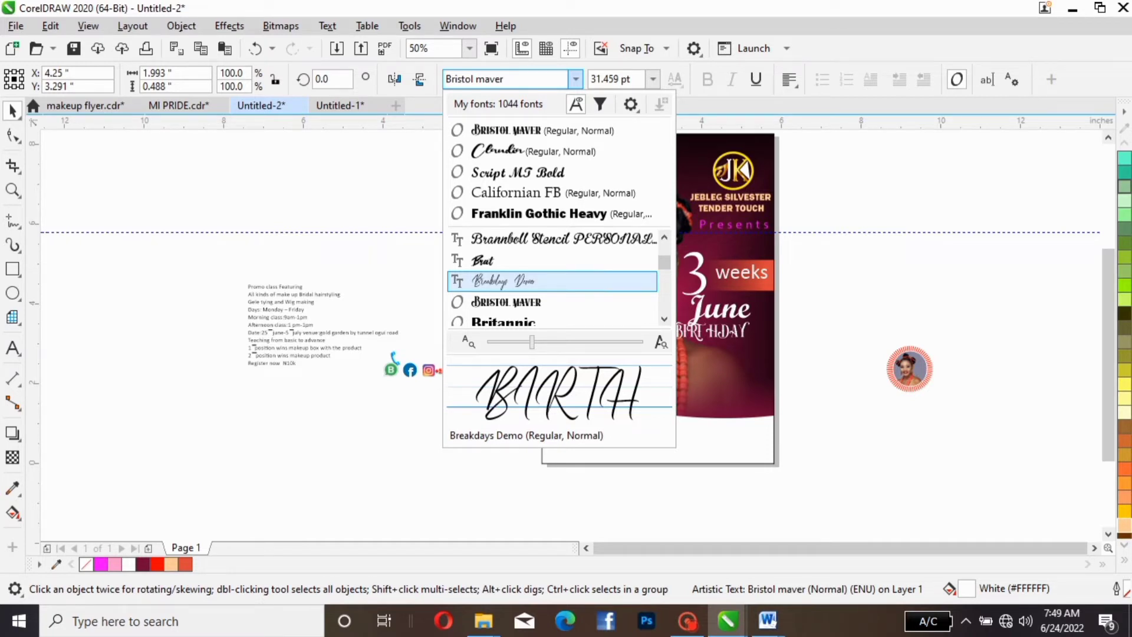
Step: Preview fonts like Blaak, Bad Guy and Absolutte, then apply Adobe Fangsong Std R to BIRTHDAY
{"action": "key", "text": "Up"}
{"action": "key", "text": "Up"}
{"action": "key", "text": "Up"}
{"action": "key", "text": "Up"}
{"action": "key", "text": "Up"}
{"action": "key", "text": "Up"}
{"action": "key", "text": "Up"}
{"action": "key", "text": "Up"}
{"action": "key", "text": "Up"}
{"action": "key", "text": "Up"}
{"action": "key", "text": "Up"}
{"action": "key", "text": "Up"}
{"action": "key", "text": "Up"}
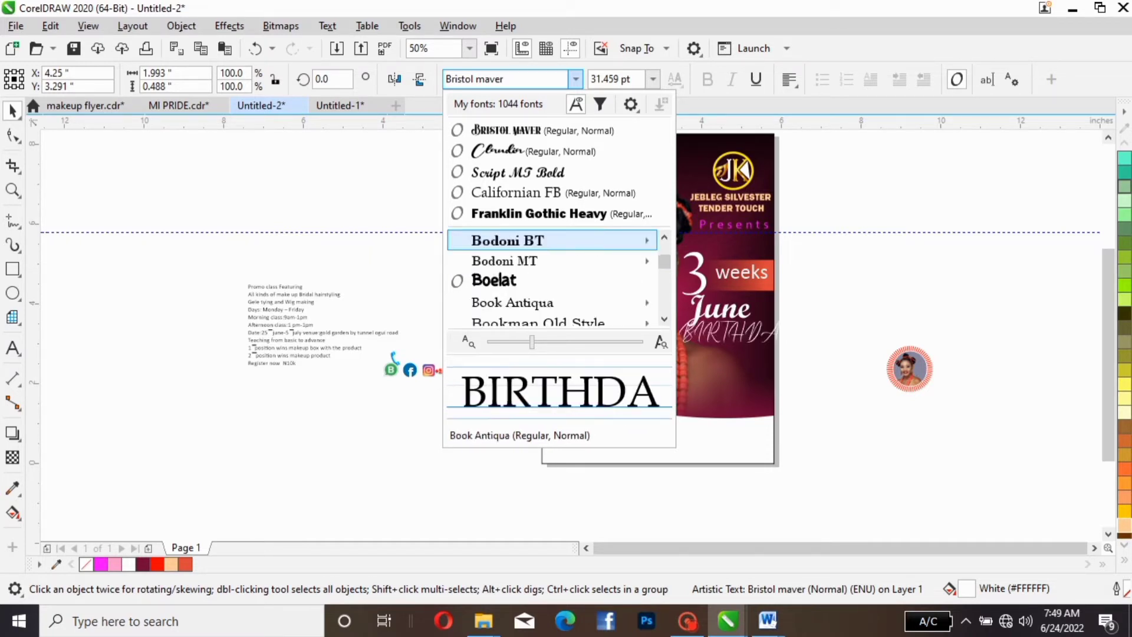
{"action": "key", "text": "Up"}
{"action": "key", "text": "Up"}
{"action": "key", "text": "Up"}
{"action": "key", "text": "Up"}
{"action": "key", "text": "Up"}
{"action": "key", "text": "Up"}
{"action": "key", "text": "Up"}
{"action": "key", "text": "Up"}
{"action": "key", "text": "Up"}
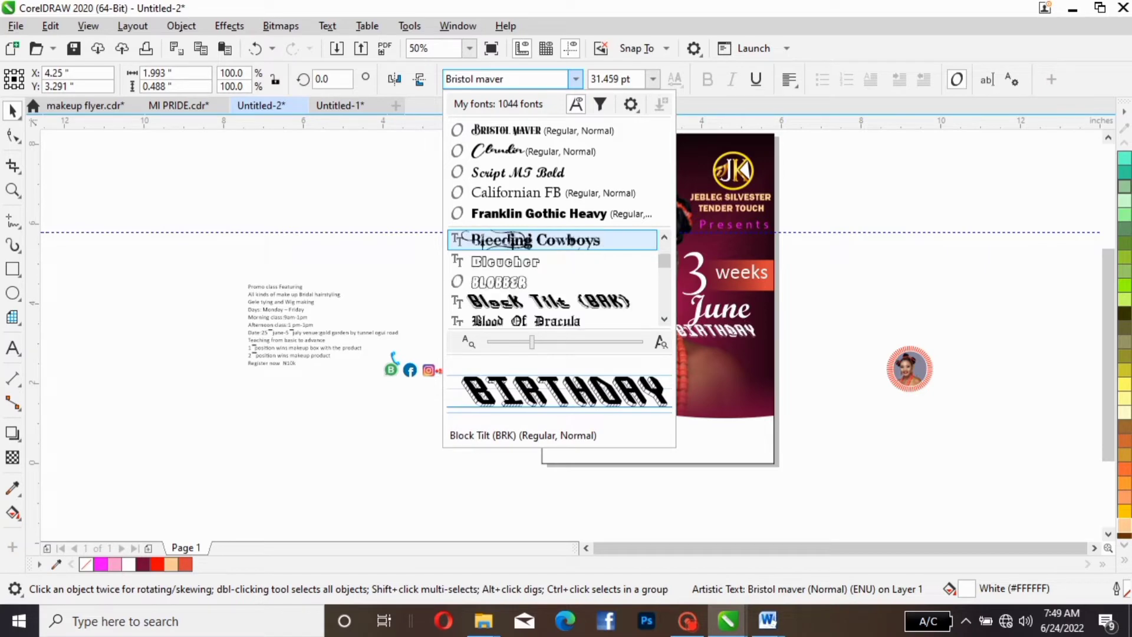
{"action": "key", "text": "Up"}
{"action": "key", "text": "Up"}
{"action": "key", "text": "Up"}
{"action": "key", "text": "Up"}
{"action": "key", "text": "Up"}
{"action": "key", "text": "Up"}
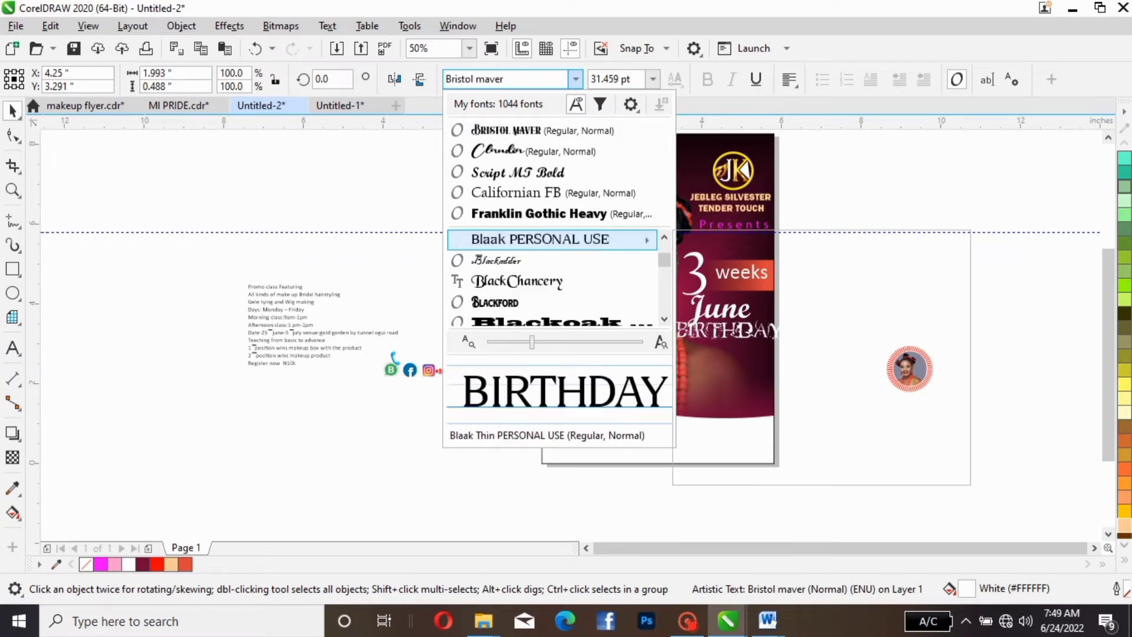
{"action": "key", "text": "Up"}
{"action": "key", "text": "Up"}
{"action": "key", "text": "Up"}
{"action": "key", "text": "Up"}
{"action": "key", "text": "Up"}
{"action": "key", "text": "Up"}
{"action": "key", "text": "Up"}
{"action": "key", "text": "Up"}
{"action": "key", "text": "Up"}
{"action": "key", "text": "Up"}
{"action": "key", "text": "Up"}
{"action": "key", "text": "Up"}
{"action": "key", "text": "Up"}
{"action": "key", "text": "Up"}
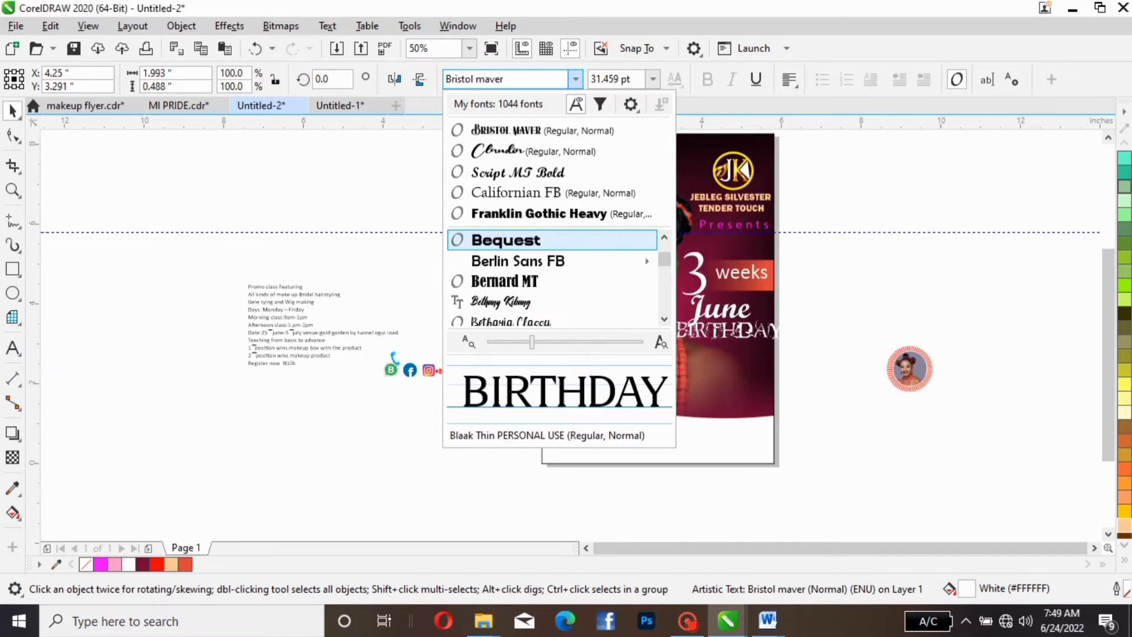
{"action": "key", "text": "Up"}
{"action": "key", "text": "Up"}
{"action": "key", "text": "Up"}
{"action": "key", "text": "Up"}
{"action": "key", "text": "Up"}
{"action": "key", "text": "Up"}
{"action": "key", "text": "Up"}
{"action": "key", "text": "Up"}
{"action": "key", "text": "Up"}
{"action": "key", "text": "Up"}
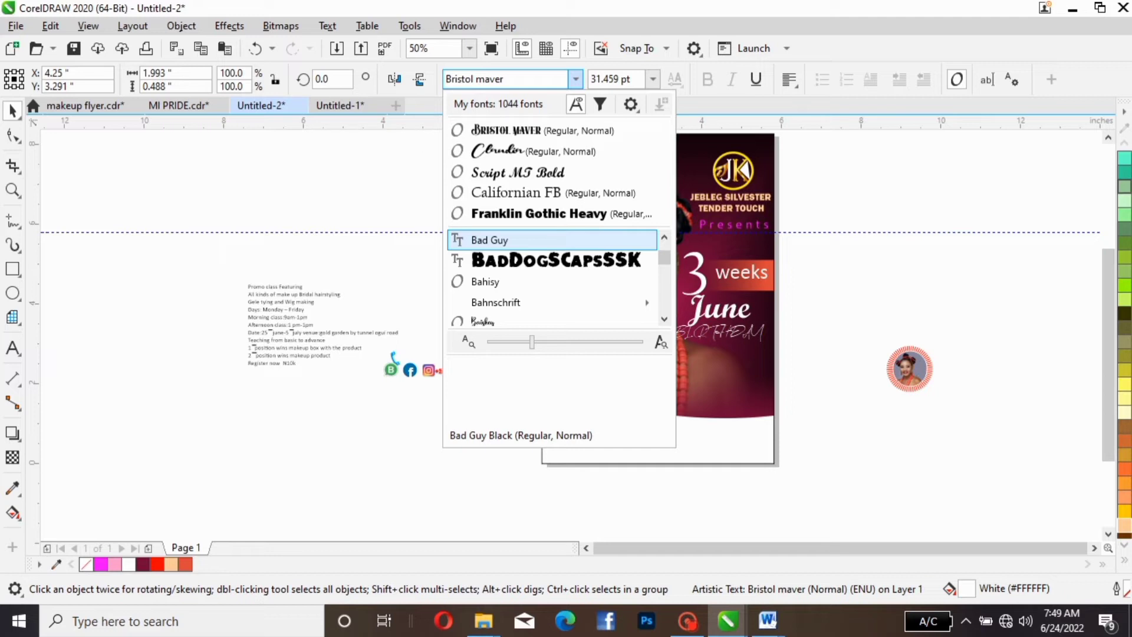
{"action": "key", "text": "Up"}
{"action": "key", "text": "Up"}
{"action": "key", "text": "Up"}
{"action": "key", "text": "Up"}
{"action": "key", "text": "Up"}
{"action": "key", "text": "Up"}
{"action": "key", "text": "Up"}
{"action": "key", "text": "Up"}
{"action": "key", "text": "Up"}
{"action": "key", "text": "Up"}
{"action": "key", "text": "Up"}
{"action": "key", "text": "Up"}
{"action": "key", "text": "Up"}
{"action": "key", "text": "Up"}
{"action": "key", "text": "Up"}
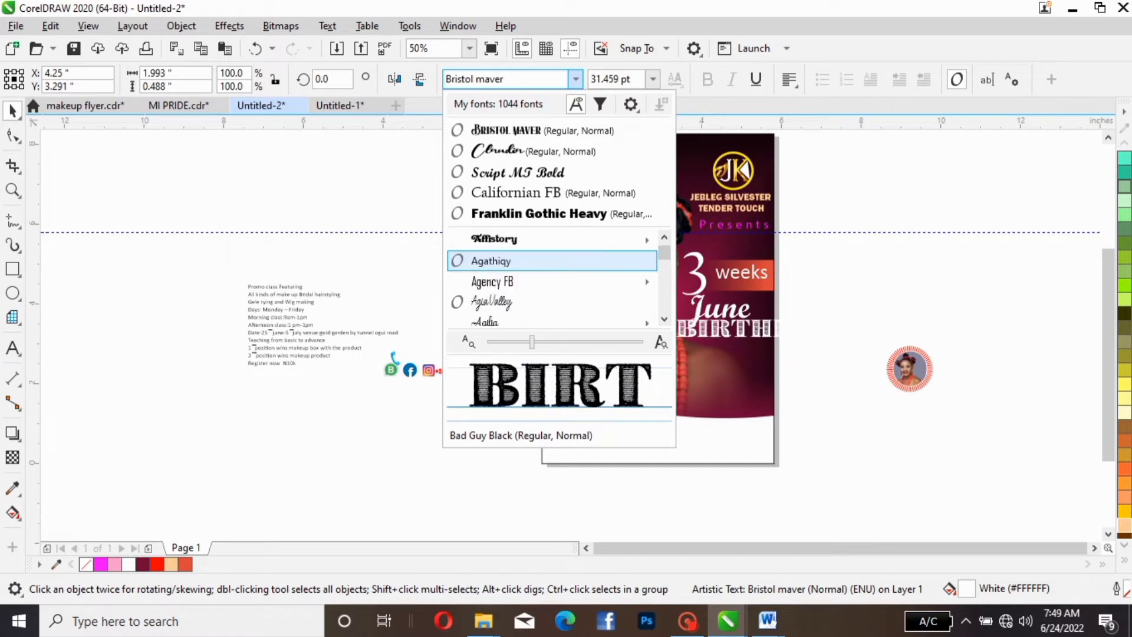
{"action": "key", "text": "Up"}
{"action": "key", "text": "Up"}
{"action": "key", "text": "Up"}
{"action": "key", "text": "Up"}
{"action": "key", "text": "Up"}
{"action": "key", "text": "Up"}
{"action": "key", "text": "Up"}
{"action": "key", "text": "Up"}
{"action": "key", "text": "Up"}
{"action": "key", "text": "Up"}
{"action": "key", "text": "Up"}
{"action": "key", "text": "Up"}
{"action": "key", "text": "Up"}
{"action": "key", "text": "Up"}
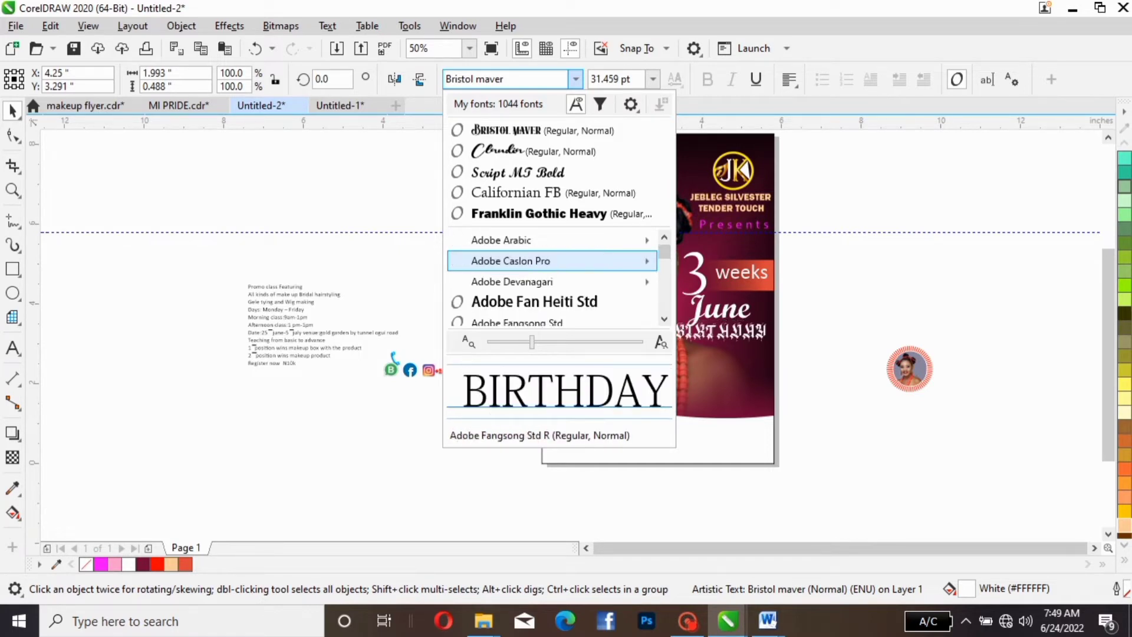
{"action": "key", "text": "Up"}
{"action": "key", "text": "Up"}
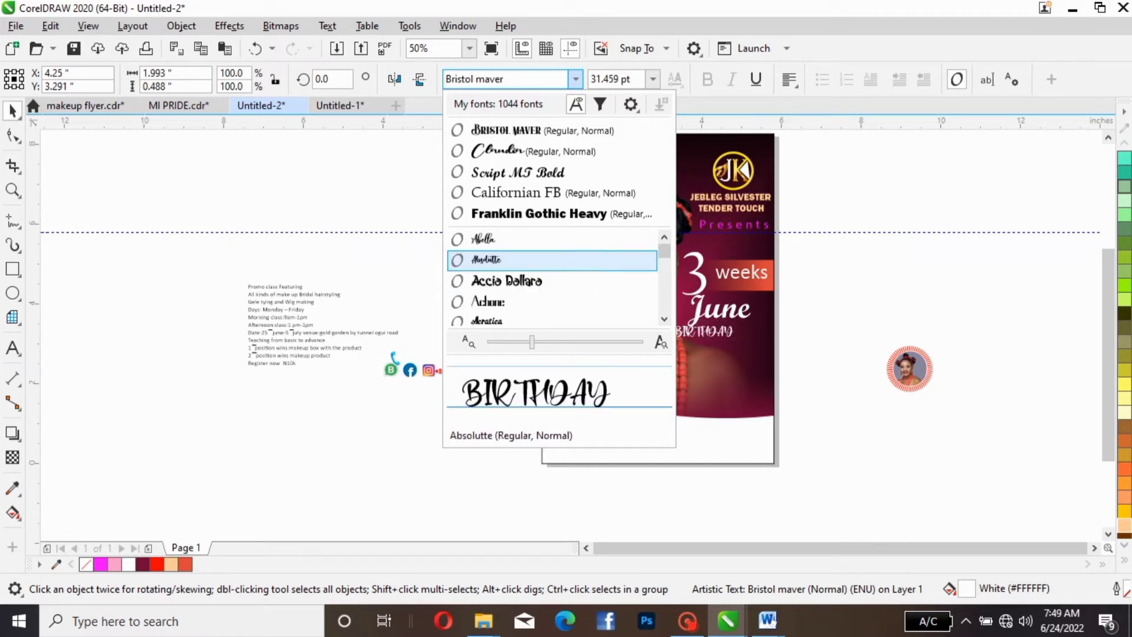
{"action": "key", "text": "Down"}
{"action": "key", "text": "Down"}
{"action": "key", "text": "Down"}
{"action": "key", "text": "Down"}
{"action": "key", "text": "Down"}
{"action": "key", "text": "Down"}
{"action": "key", "text": "Down"}
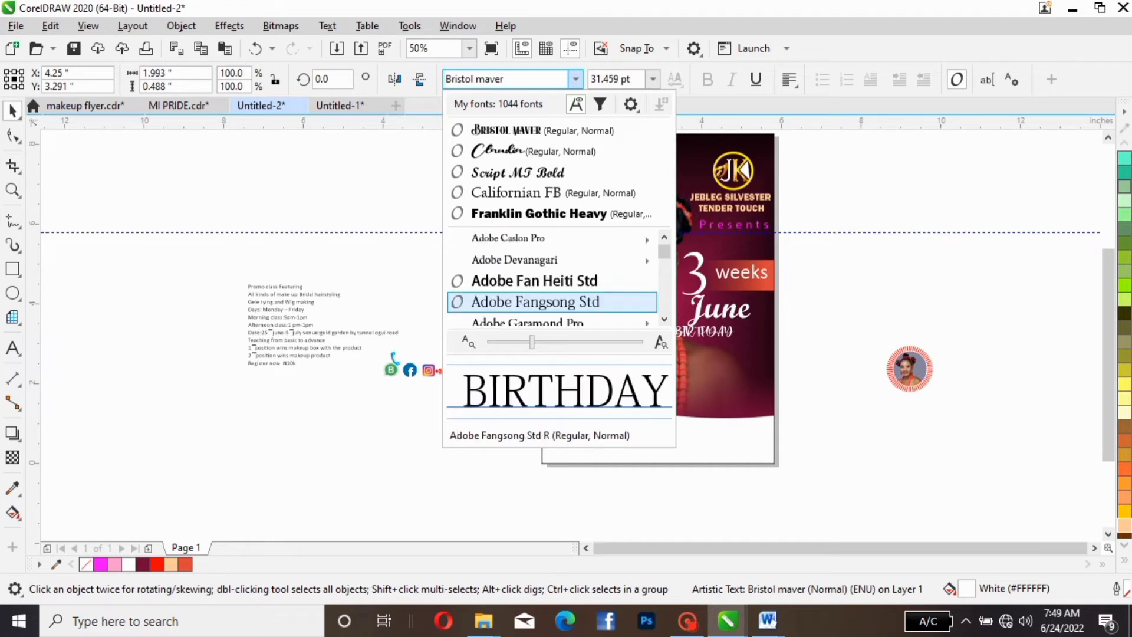
{"action": "key", "text": "Return"}
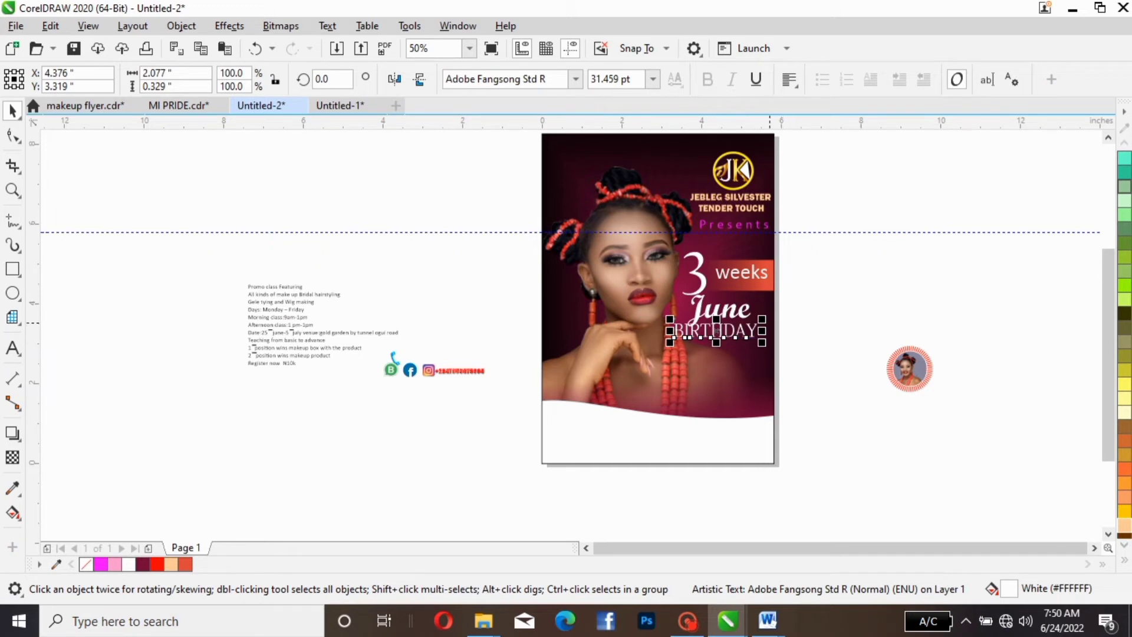
Step: Nudge BIRTHDAY slightly right so it lines up beneath June
{"action": "key", "text": "Escape"}
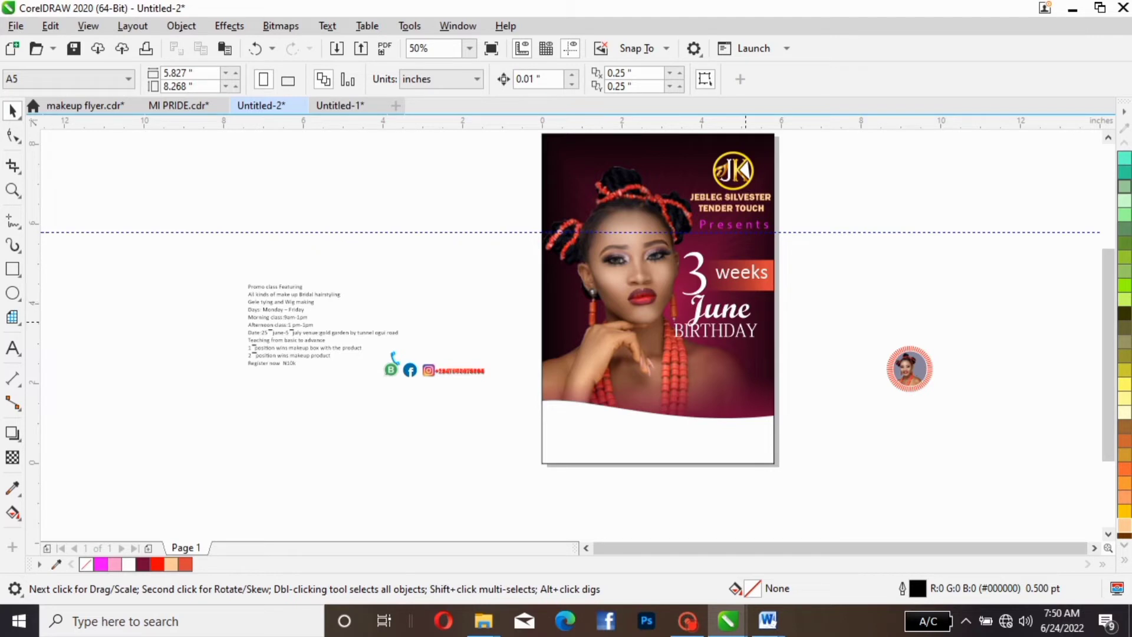
{"action": "left_click", "coordinate": [678, 318]}
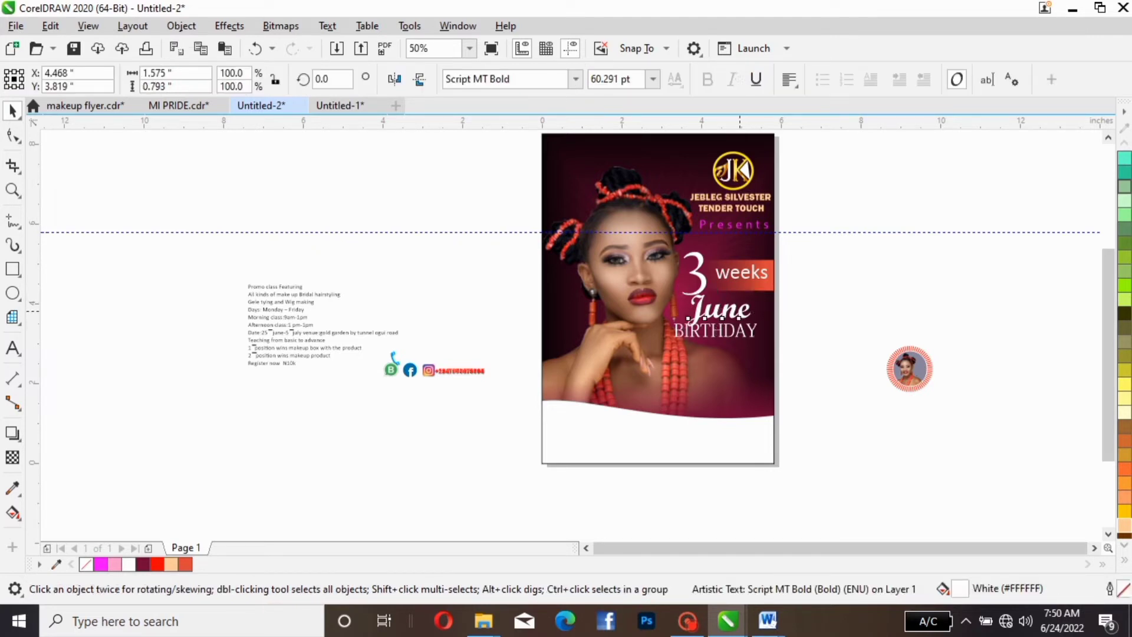
{"action": "left_click", "coordinate": [737, 333]}
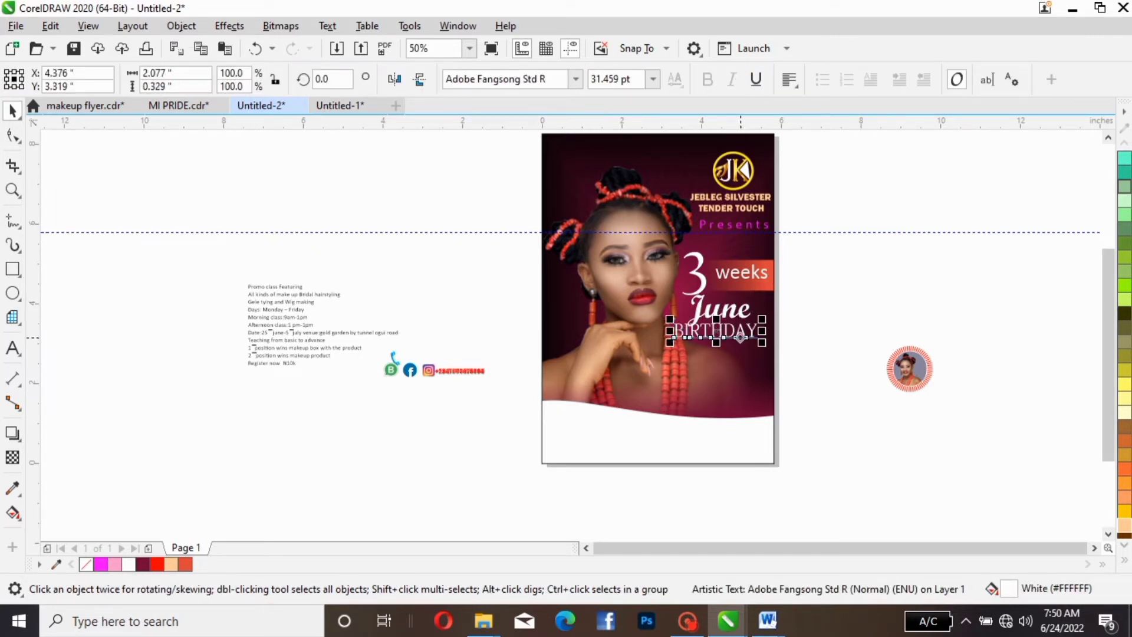
{"action": "left_click_drag", "start_coordinate": [737, 333], "coordinate": [752, 338]}
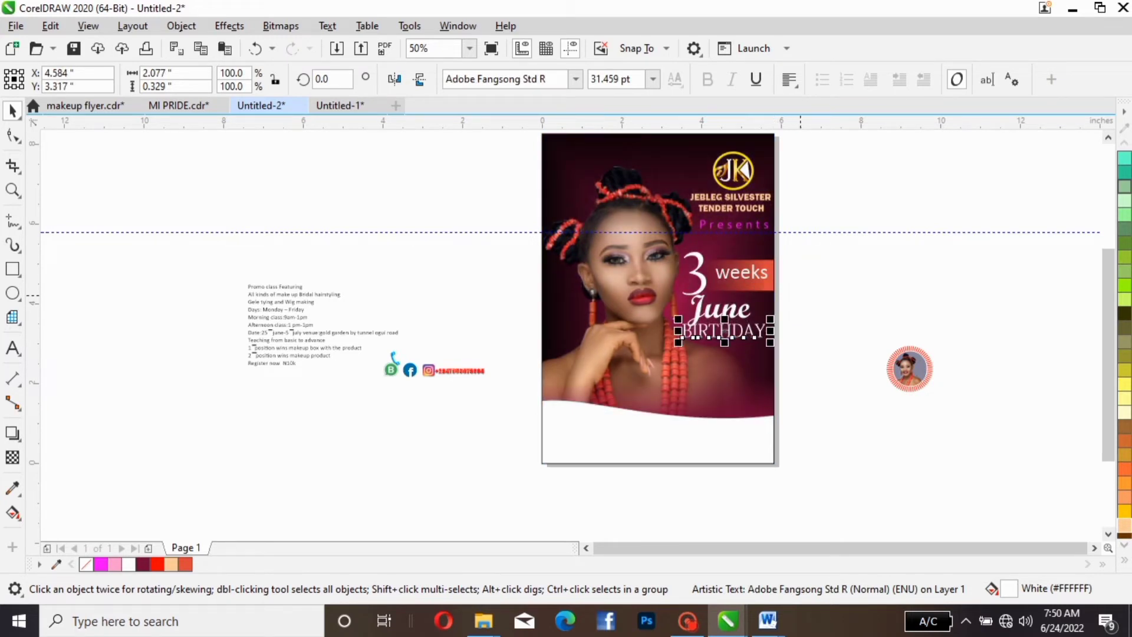
{"action": "key", "text": "Escape"}
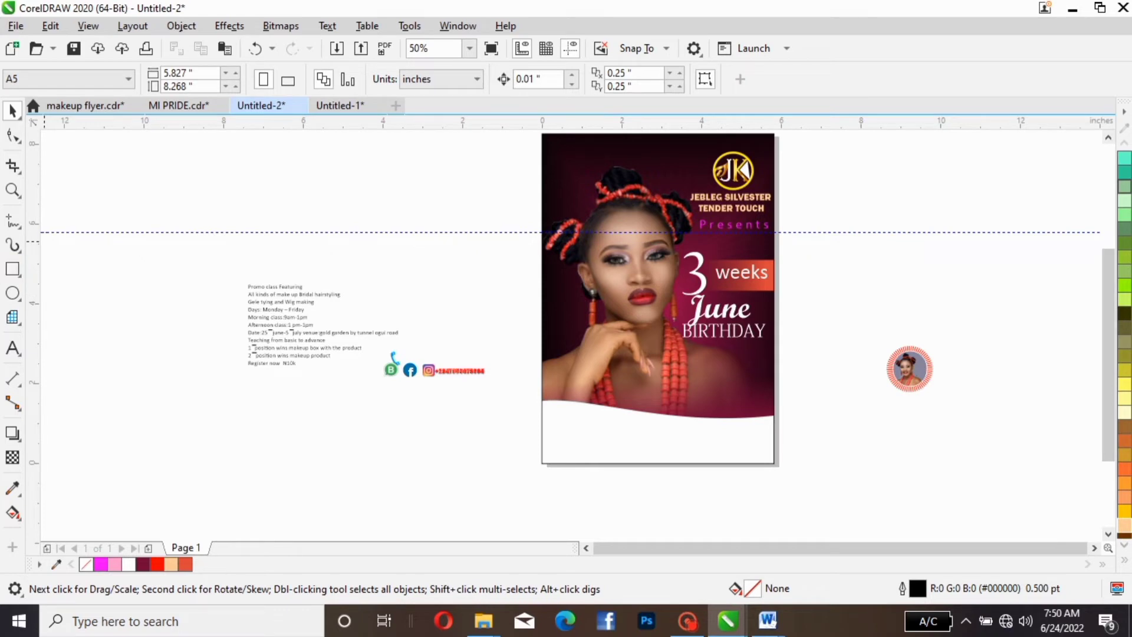
{"action": "left_click", "coordinate": [12, 269]}
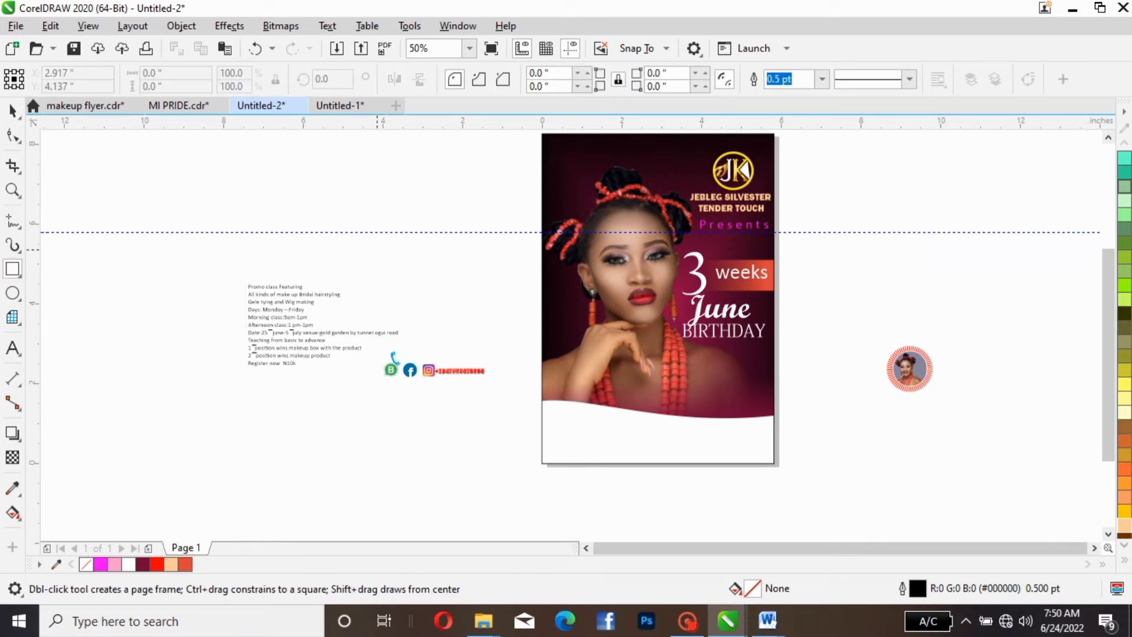
Step: Draw a small rectangle and place it on the flyer below BIRTHDAY
{"action": "left_click_drag", "start_coordinate": [377, 249], "coordinate": [460, 281]}
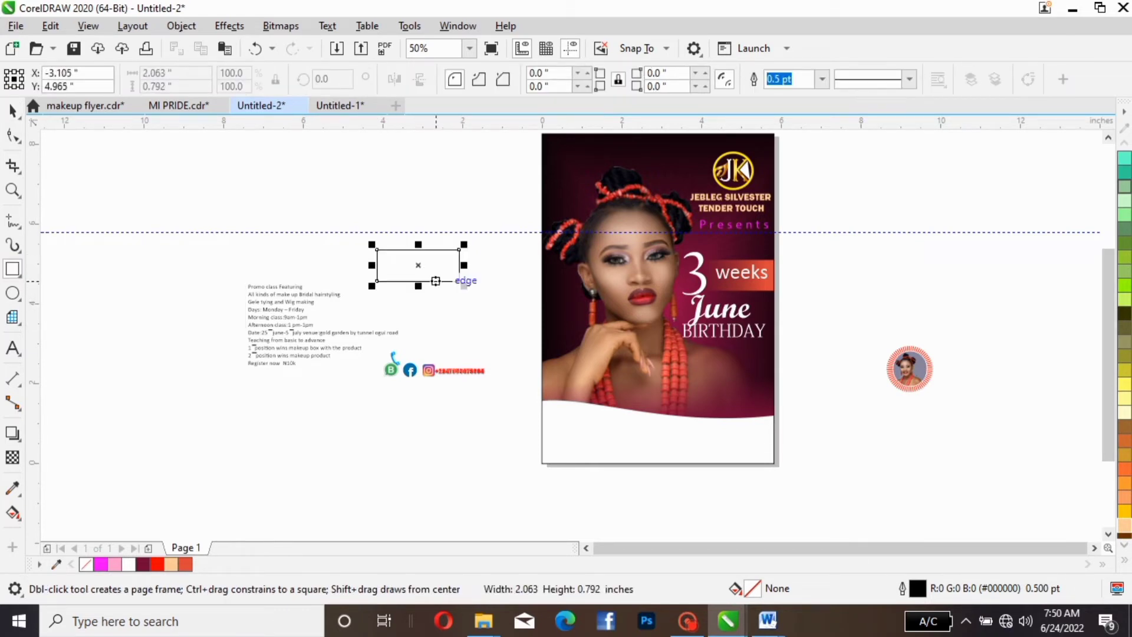
{"action": "key", "text": "space"}
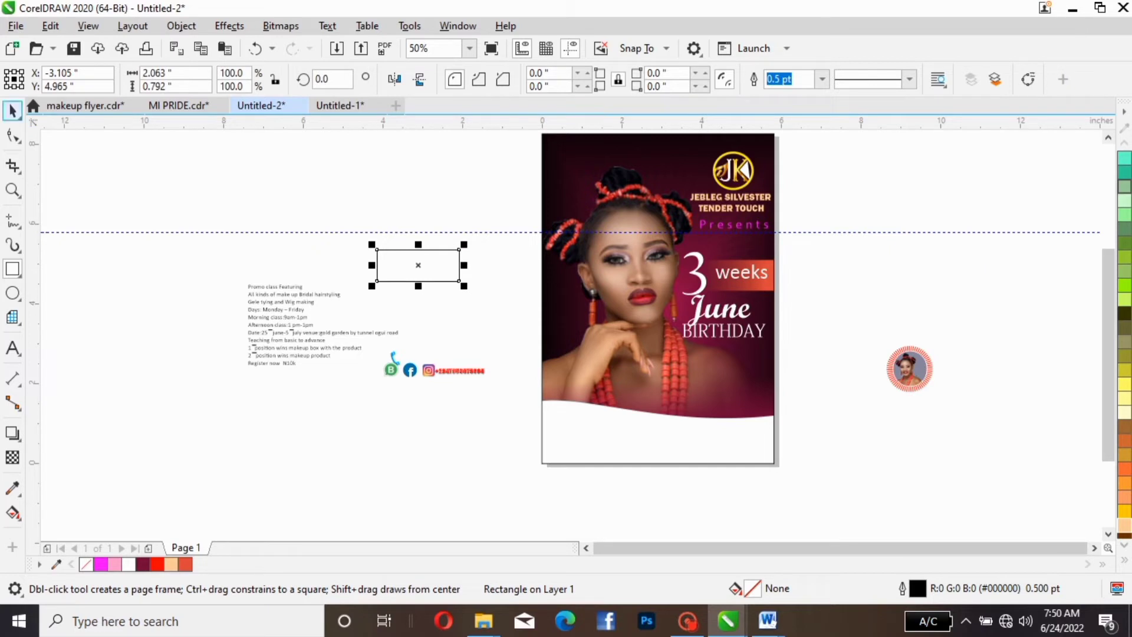
{"action": "left_click_drag", "start_coordinate": [418, 265], "coordinate": [771, 336]}
Step: Nudge the right-side text objects up and down to test their position
{"action": "left_click_drag", "start_coordinate": [807, 218], "coordinate": [678, 348]}
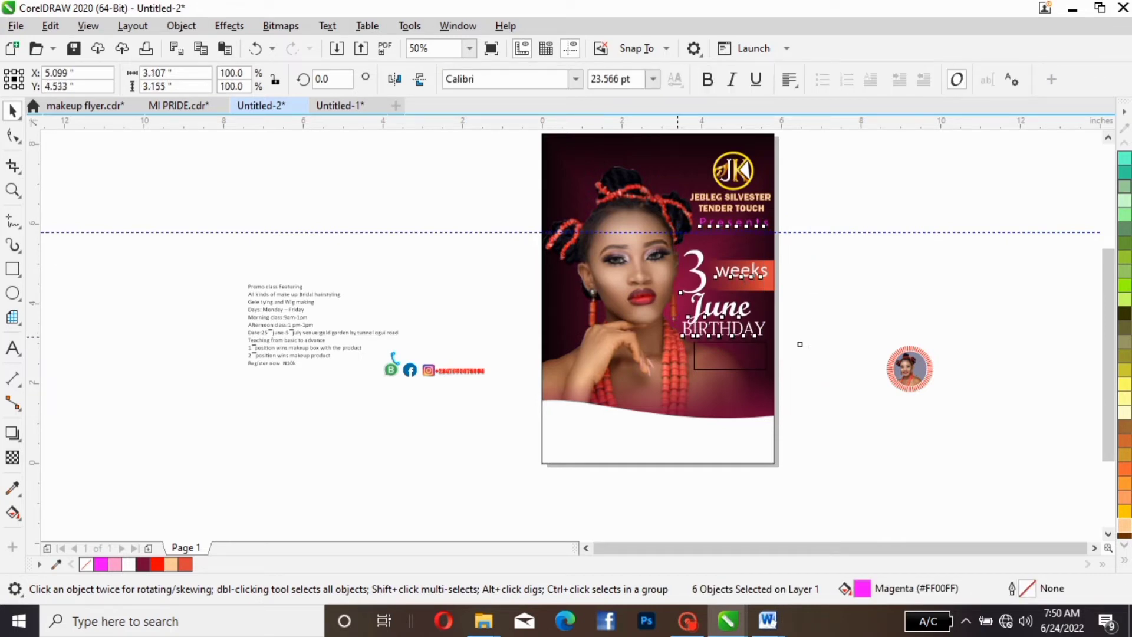
{"action": "key", "text": "Up"}
{"action": "key", "text": "Down"}
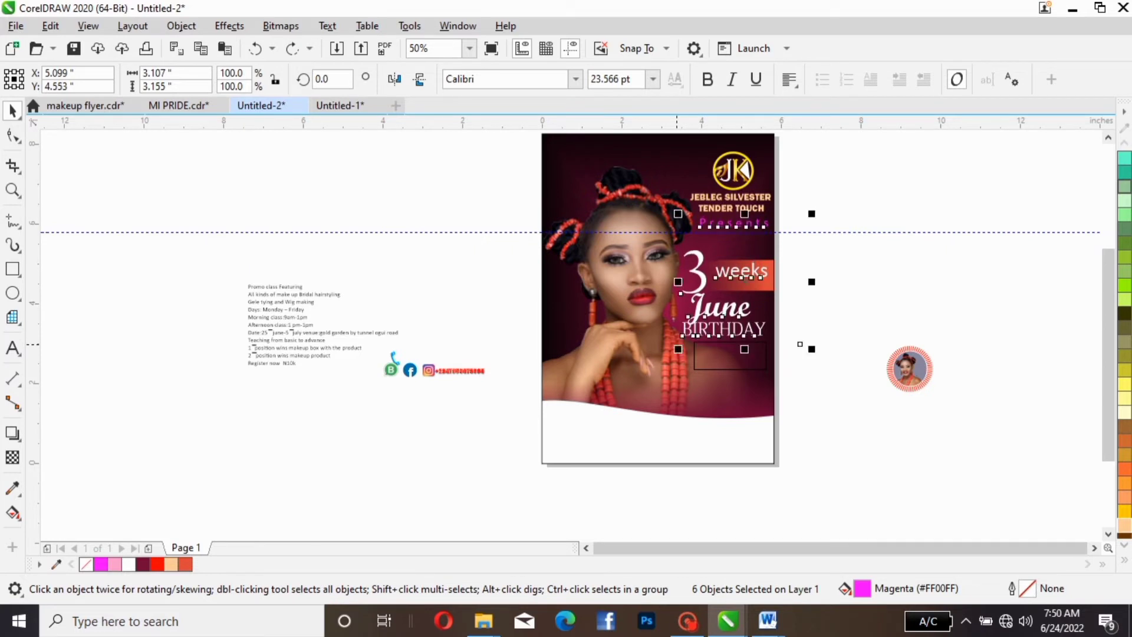
{"action": "key", "text": "Down"}
{"action": "left_click", "coordinate": [734, 352]}
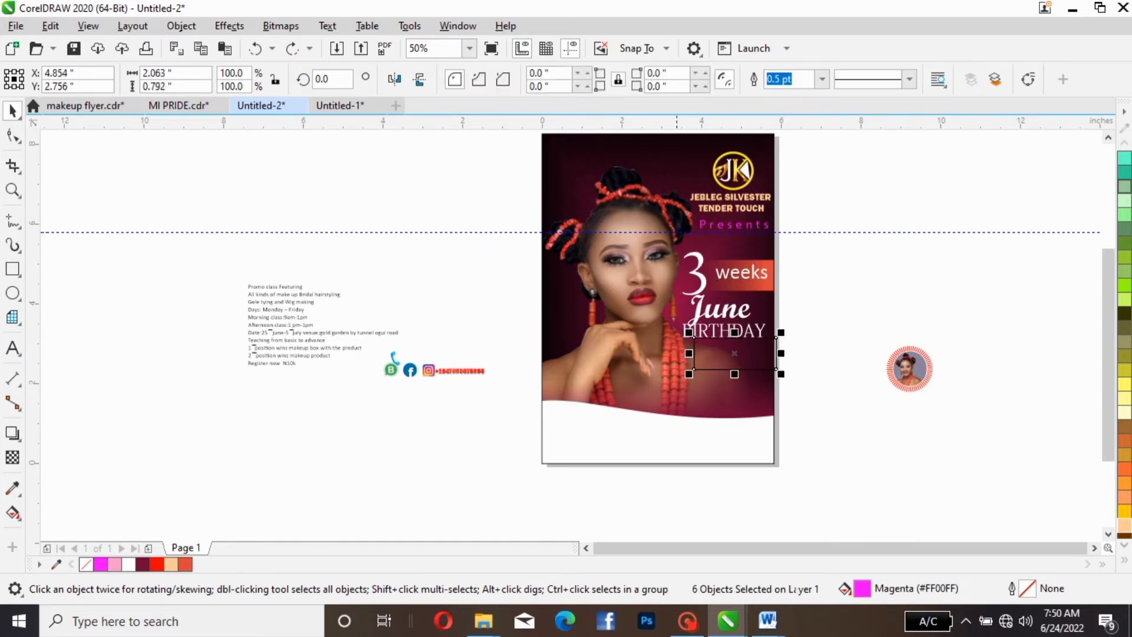
Step: Raise the weeks, June and BIRTHDAY texts slightly and reposition the horizontal guideline
{"action": "left_click_drag", "start_coordinate": [847, 239], "coordinate": [645, 352]}
{"action": "left_click_drag", "start_coordinate": [799, 346], "coordinate": [799, 343]}
{"action": "key", "text": "Up"}
{"action": "key", "text": "Up"}
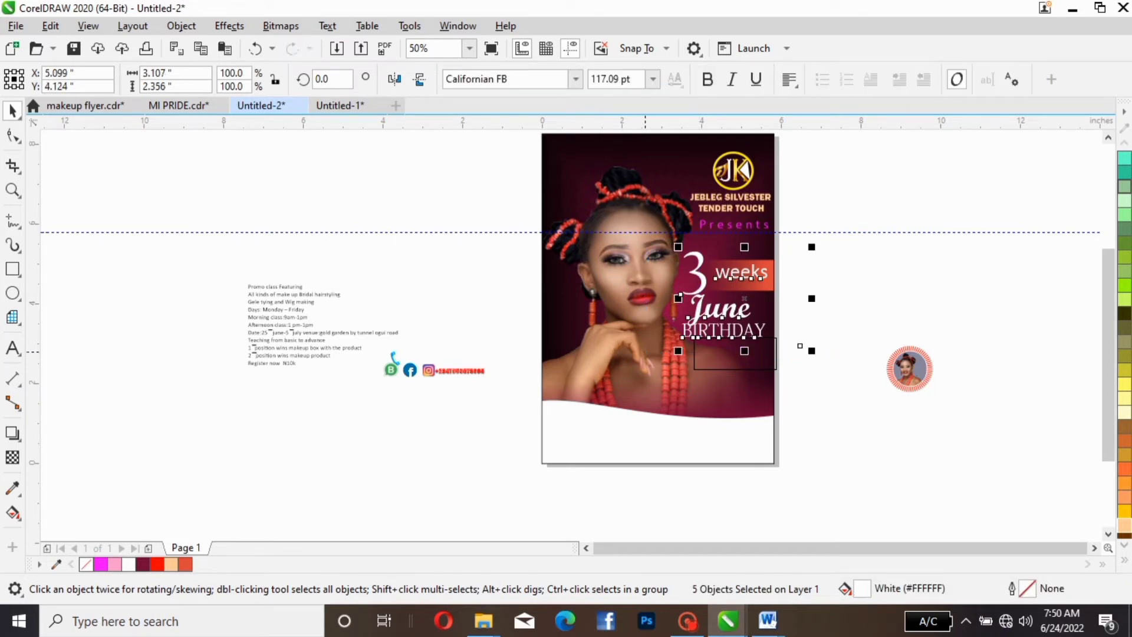
{"action": "key", "text": "Up"}
{"action": "key", "text": "Up"}
{"action": "key", "text": "Up"}
{"action": "key", "text": "Up"}
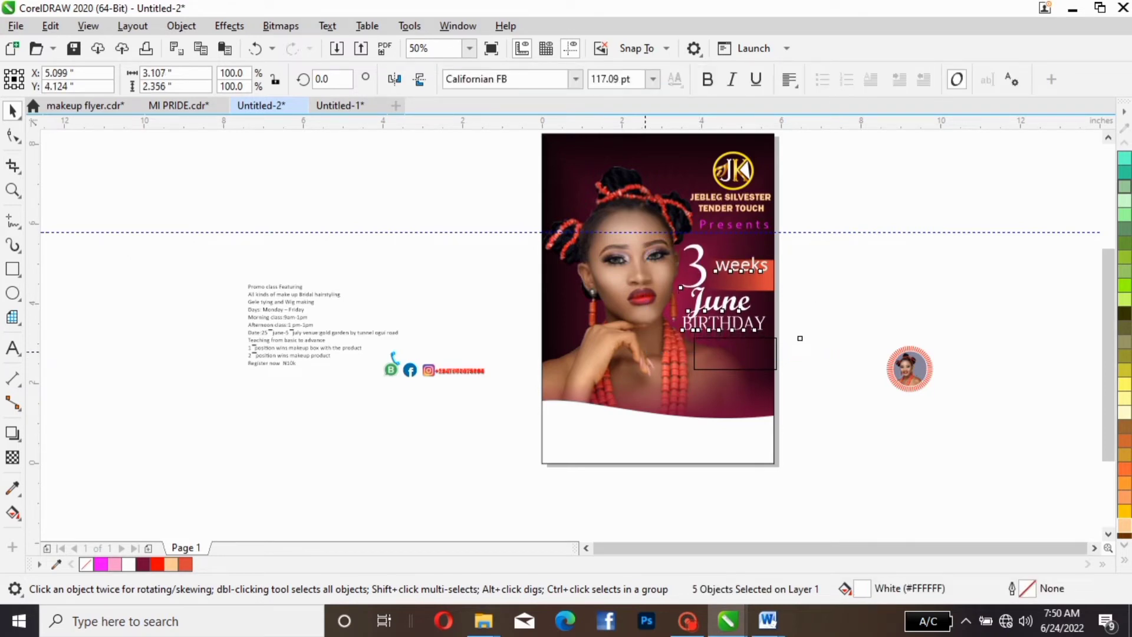
{"action": "key", "text": "Up"}
{"action": "key", "text": "Up"}
{"action": "key", "text": "Up"}
{"action": "key", "text": "Up"}
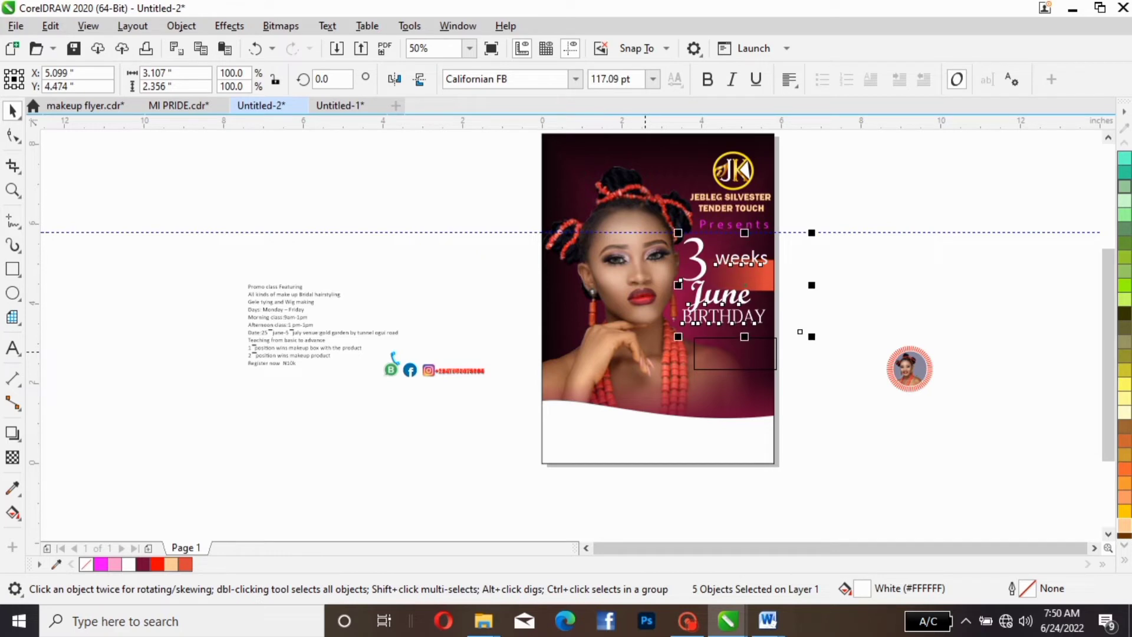
{"action": "key", "text": "Escape"}
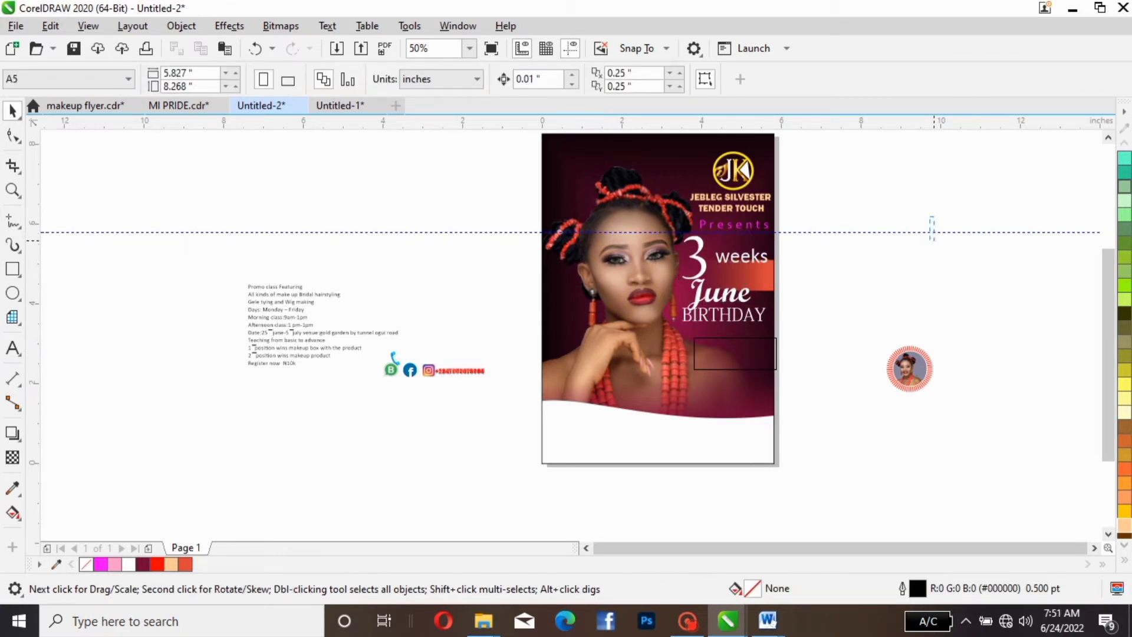
{"action": "mouse_move", "coordinate": [931, 232]}
{"action": "left_mouse_down"}
{"action": "mouse_move", "coordinate": [937, 255]}
{"action": "mouse_move", "coordinate": [937, 232]}
{"action": "left_mouse_up"}
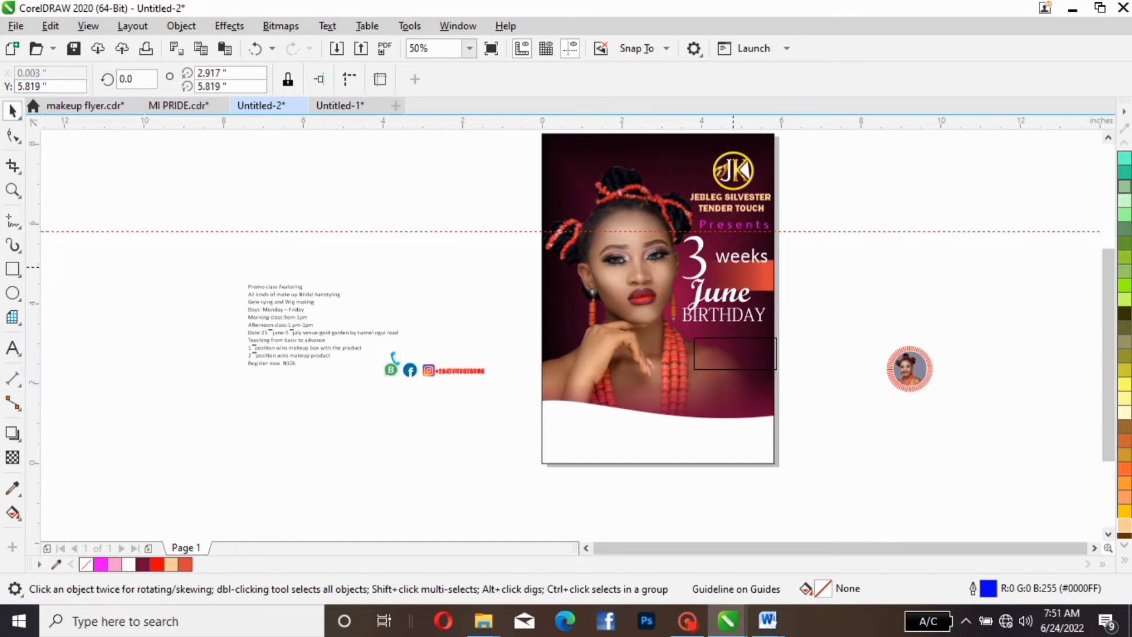
Step: Inside the PowerClip, nudge the red gradient bar up behind 'weeks'
{"action": "left_click", "coordinate": [651, 267]}
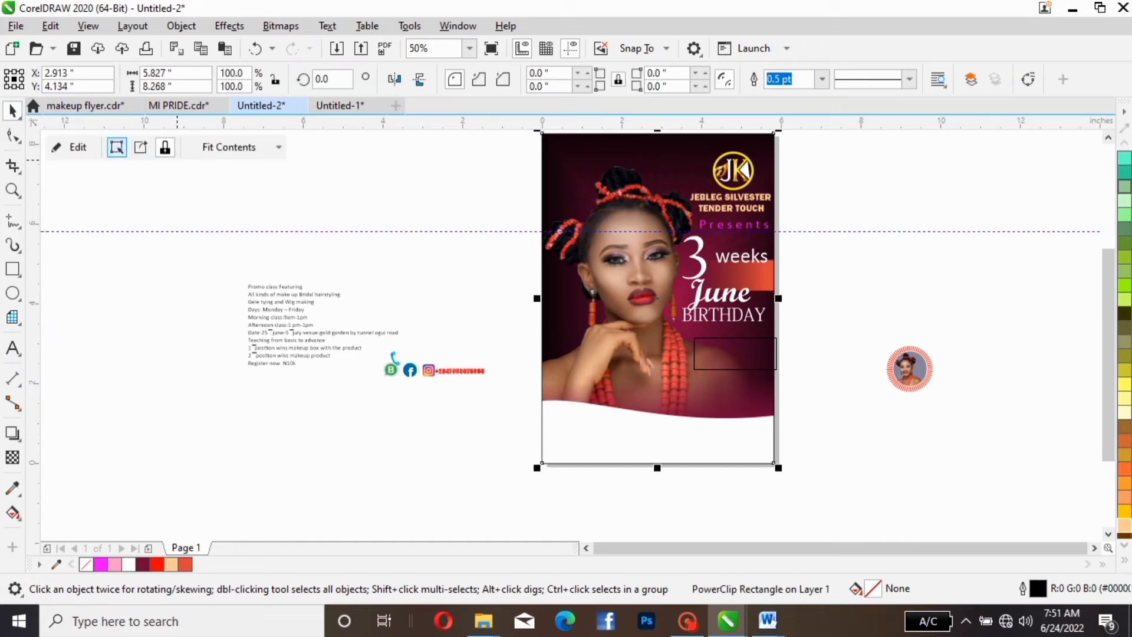
{"action": "left_click", "coordinate": [70, 147]}
{"action": "left_click", "coordinate": [751, 277]}
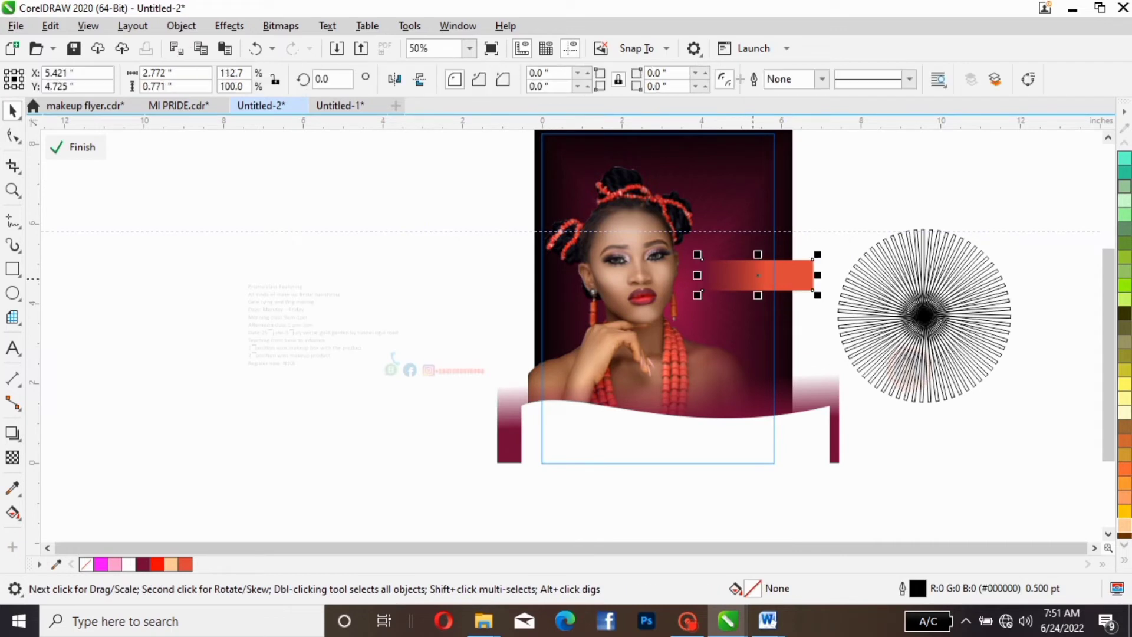
{"action": "key", "text": "Up"}
{"action": "key", "text": "Up"}
{"action": "key", "text": "Up"}
{"action": "key", "text": "Up"}
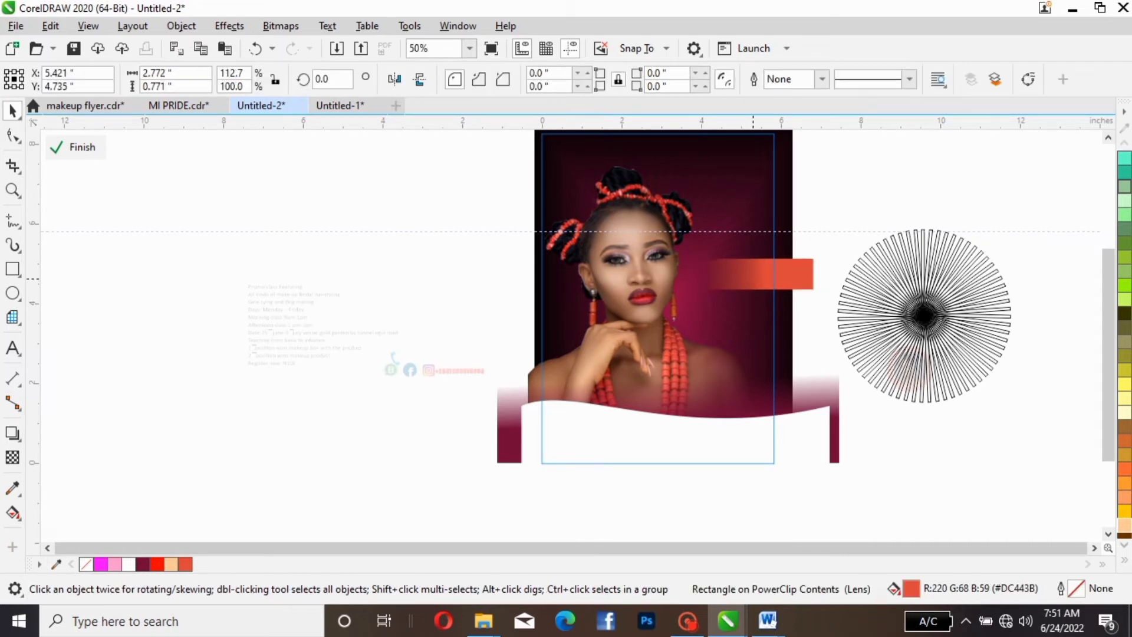
{"action": "key", "text": "Up"}
{"action": "key", "text": "Up"}
{"action": "key", "text": "Up"}
{"action": "key", "text": "Up"}
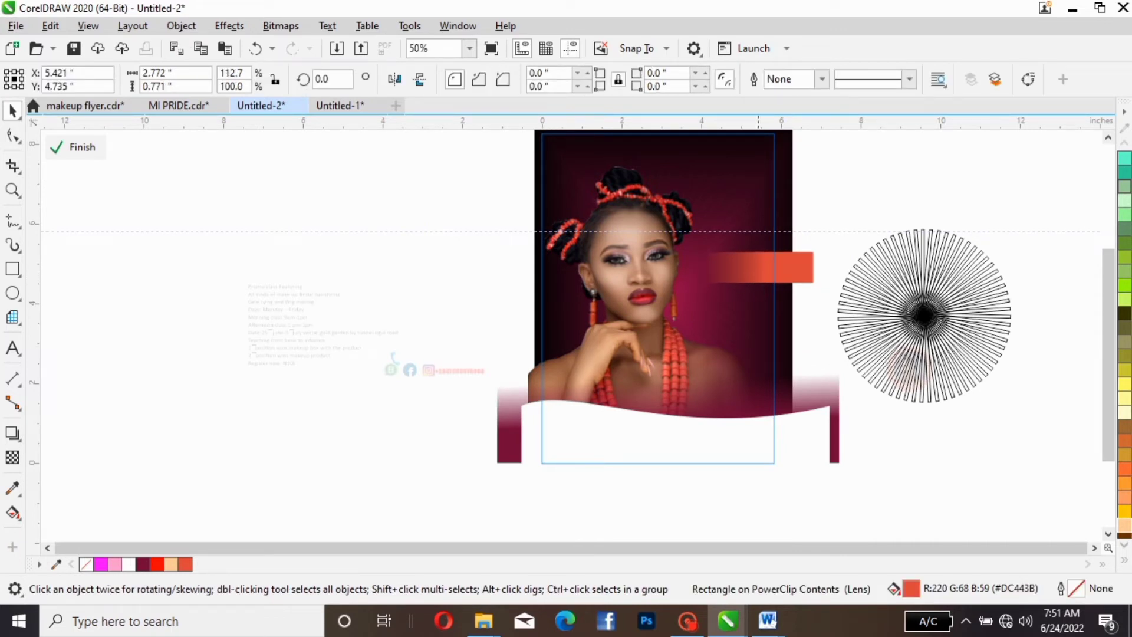
{"action": "key", "text": "Up"}
{"action": "key", "text": "Up"}
{"action": "key", "text": "Up"}
{"action": "key", "text": "Up"}
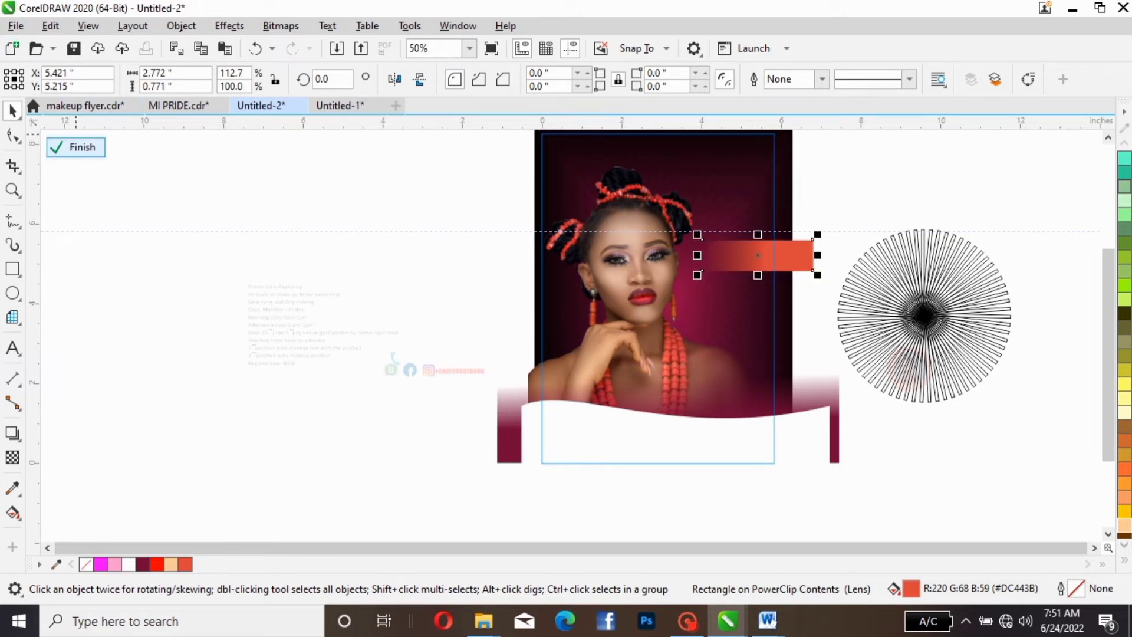
{"action": "left_click", "coordinate": [75, 147]}
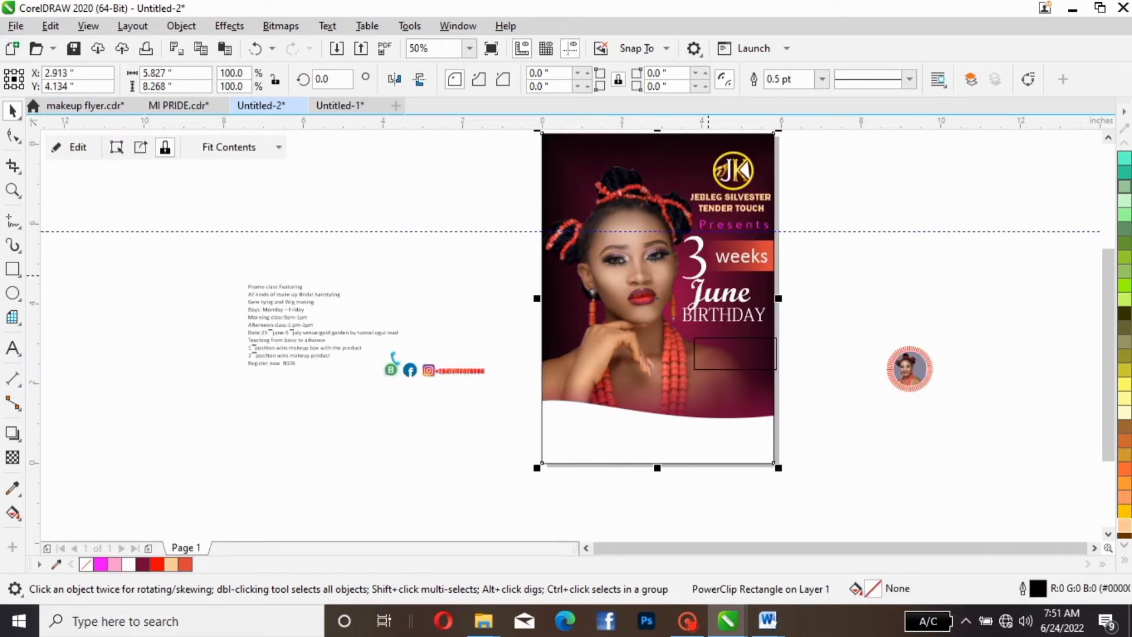
Step: Select and check the June, BIRTHDAY and big 3 text objects, then deselect
{"action": "left_click_drag", "start_coordinate": [837, 269], "coordinate": [684, 337]}
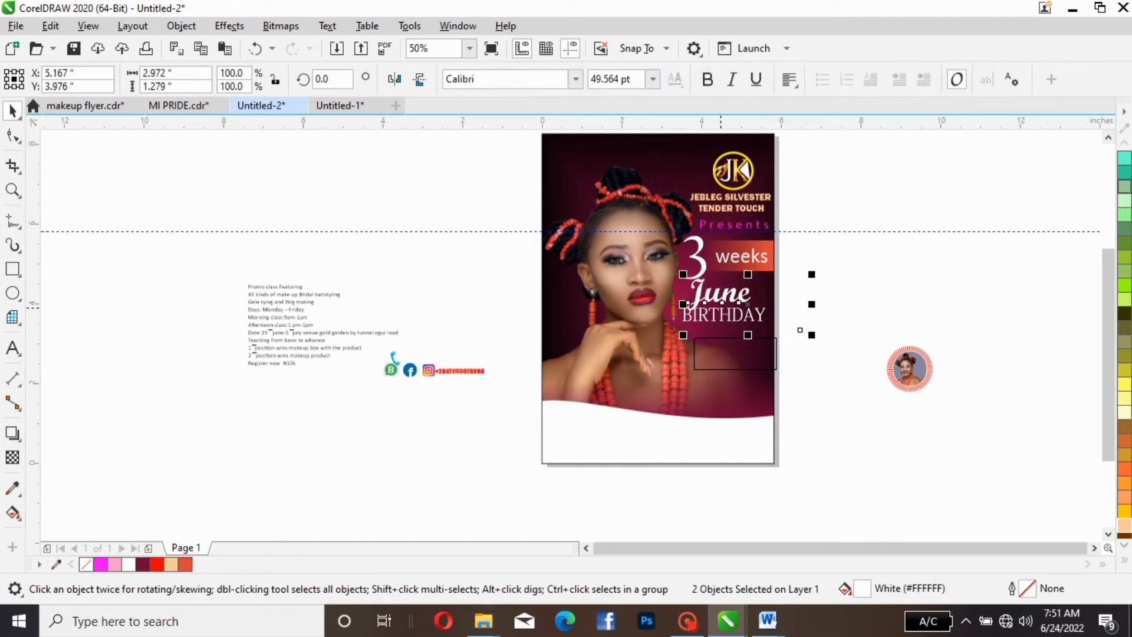
{"action": "double_click", "coordinate": [720, 297]}
{"action": "left_click_drag", "start_coordinate": [799, 329], "coordinate": [808, 323]}
{"action": "left_click", "coordinate": [813, 324]}
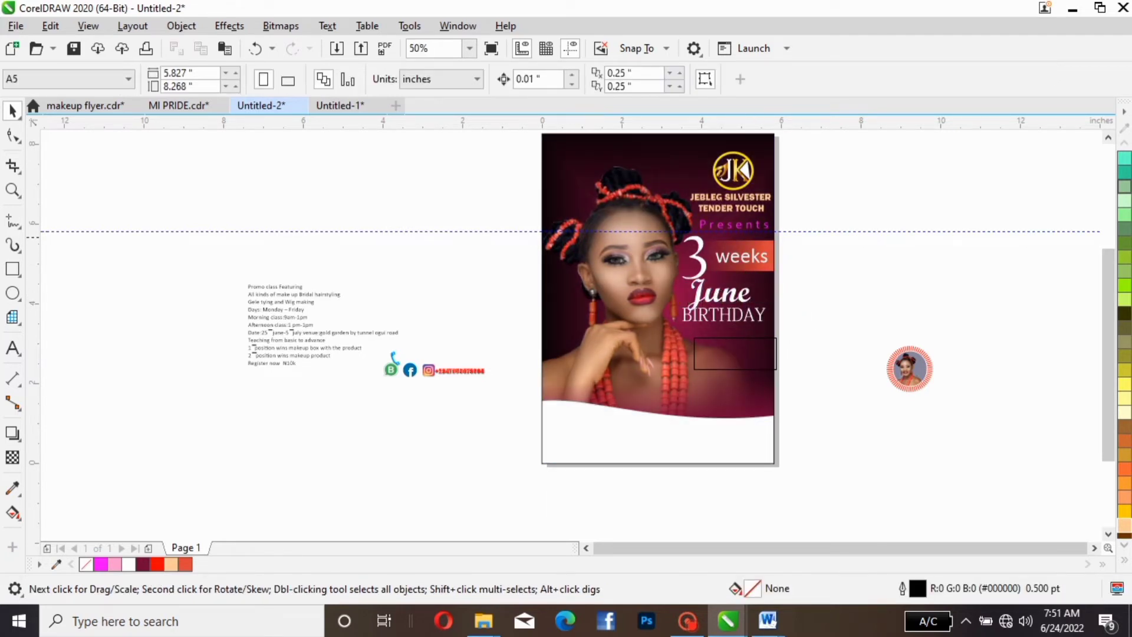
{"action": "left_click", "coordinate": [698, 253]}
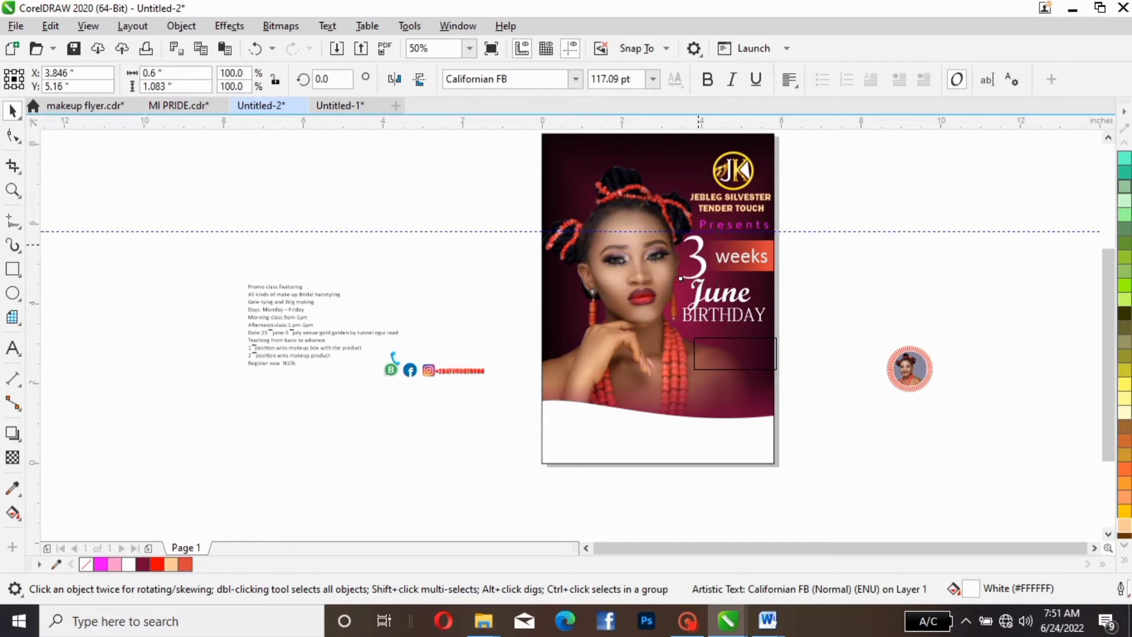
{"action": "key", "text": "Escape"}
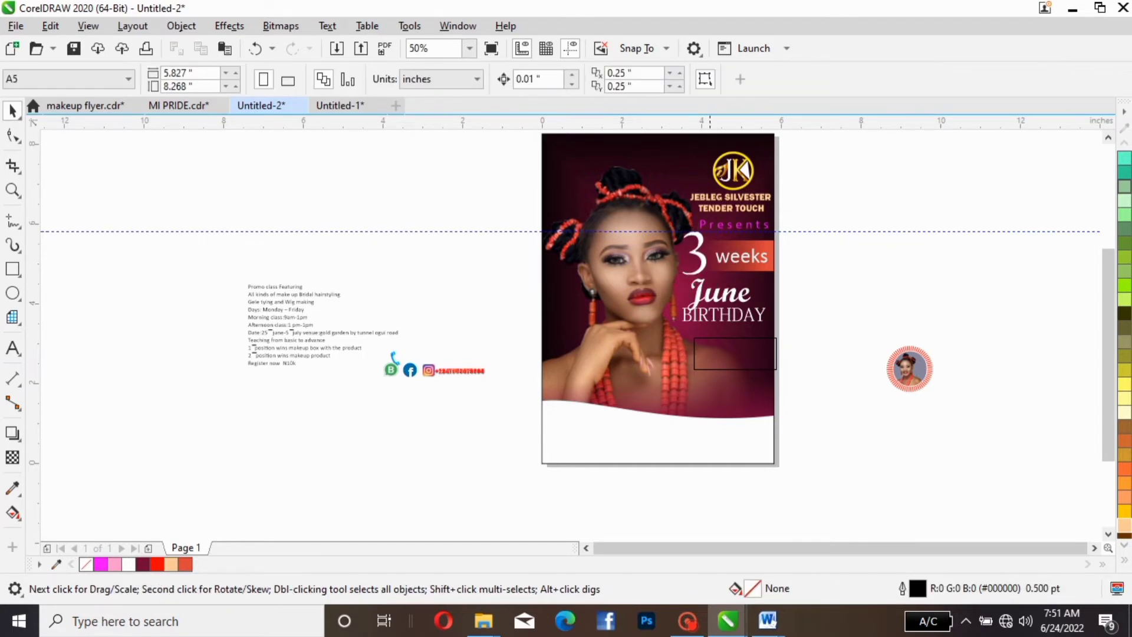
Step: Shrink the empty rectangle below BIRTHDAY to about 58 percent and fill it red
{"action": "left_click", "coordinate": [765, 339]}
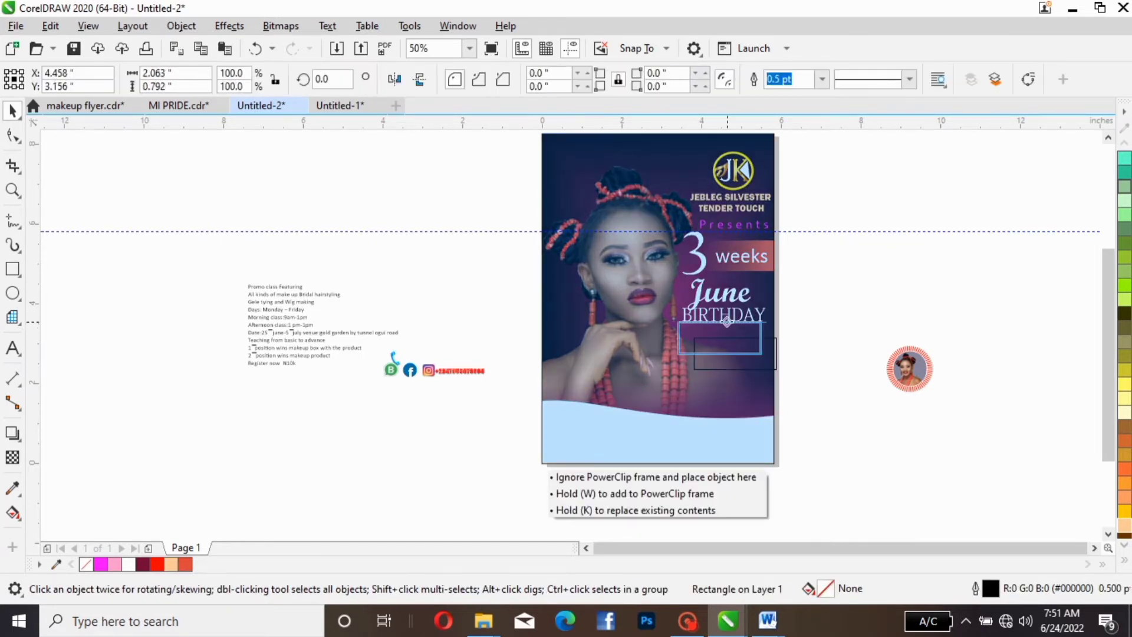
{"action": "left_click_drag", "start_coordinate": [776, 370], "coordinate": [711, 350]}
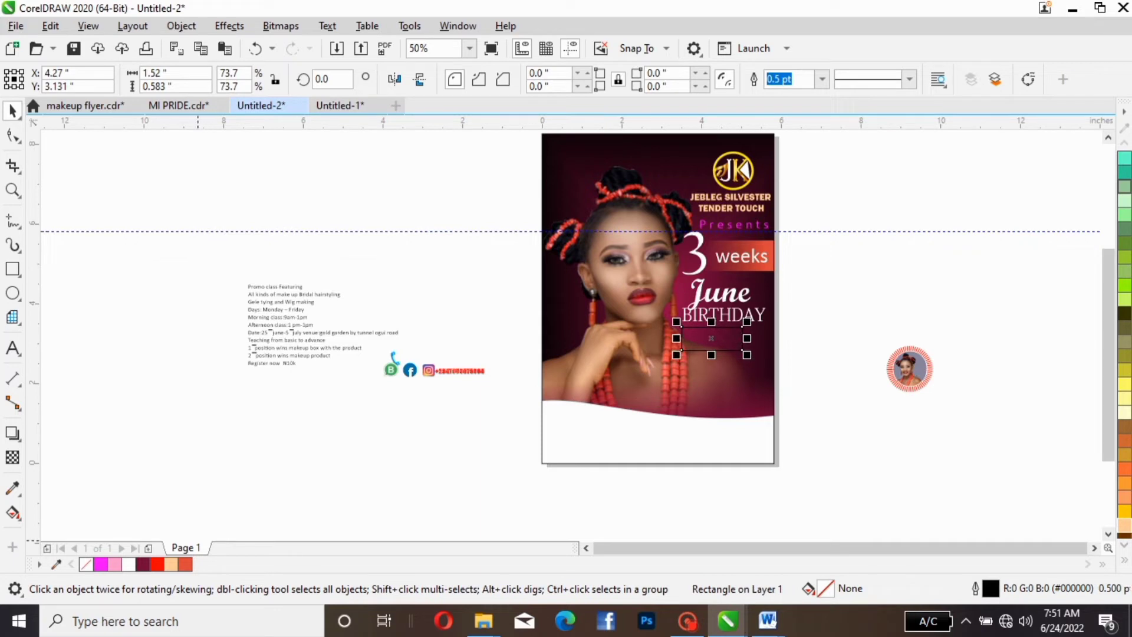
{"action": "left_click", "coordinate": [157, 564]}
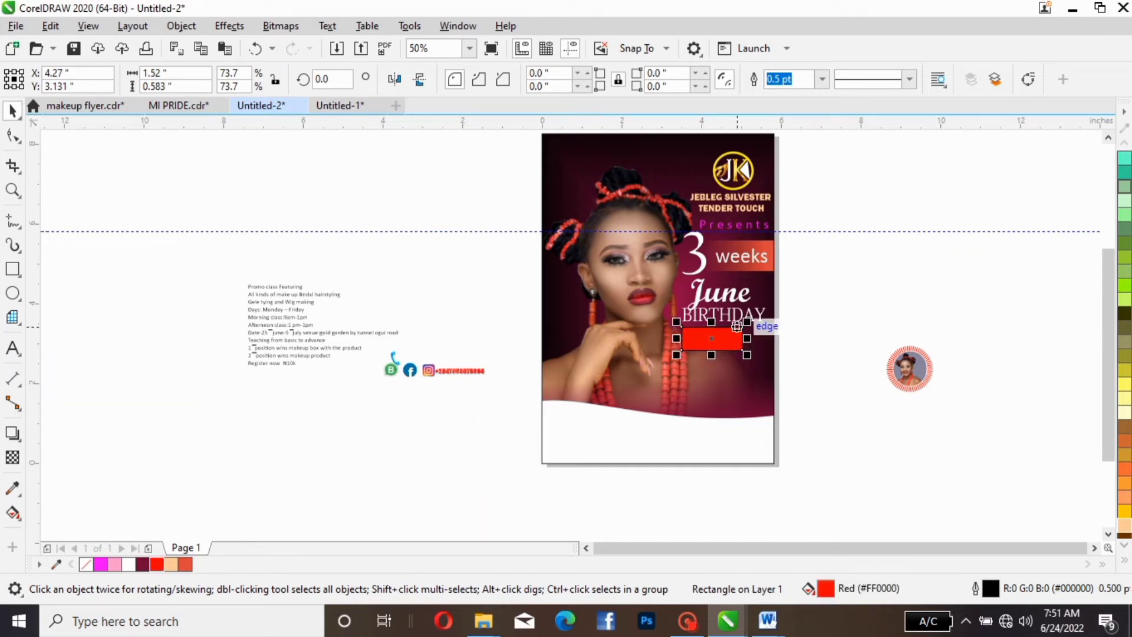
Step: Halve the red bar's height, shift it right to X 4.426 in, and remove its outline
{"action": "left_click_drag", "start_coordinate": [710, 350], "coordinate": [711, 340]}
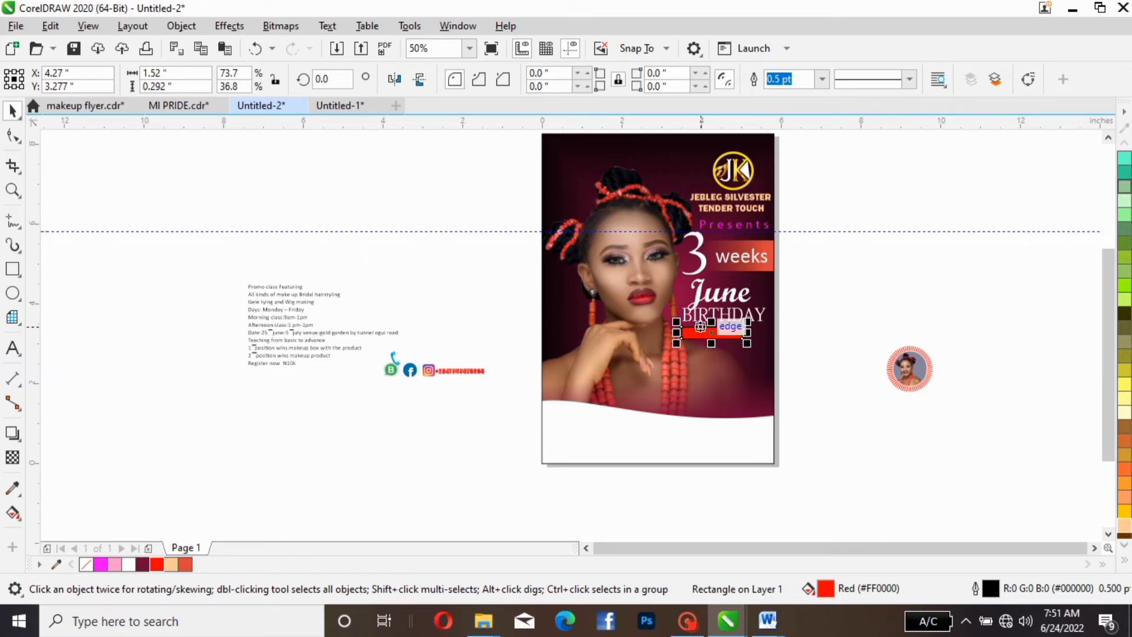
{"action": "scroll", "coordinate": [713, 327], "scroll_direction": "up", "scroll_amount": 2}
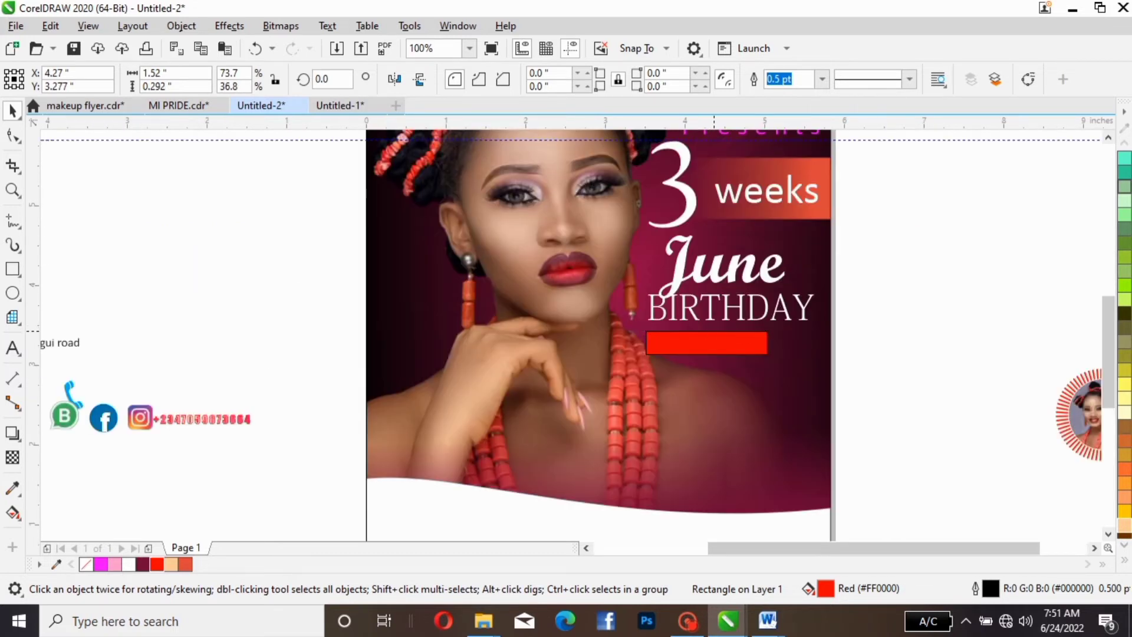
{"action": "left_click_drag", "start_coordinate": [706, 329], "coordinate": [706, 330]}
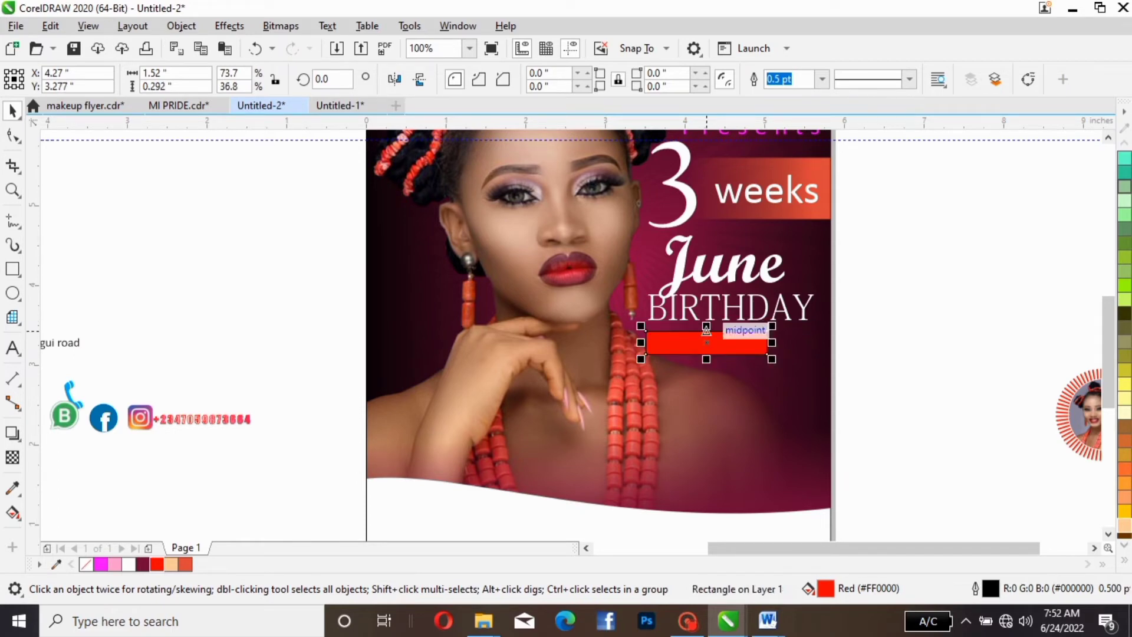
{"action": "scroll", "coordinate": [706, 330], "scroll_direction": "down", "scroll_amount": 3}
{"action": "scroll", "coordinate": [706, 329], "scroll_direction": "up", "scroll_amount": 3}
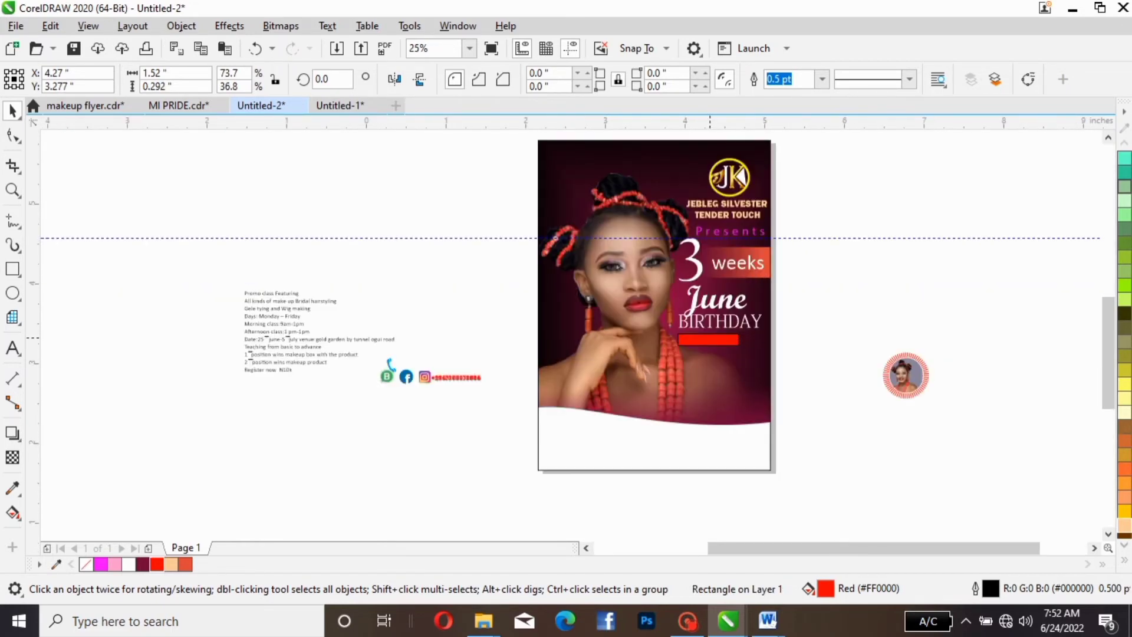
{"action": "left_click_drag", "start_coordinate": [706, 340], "coordinate": [719, 341]}
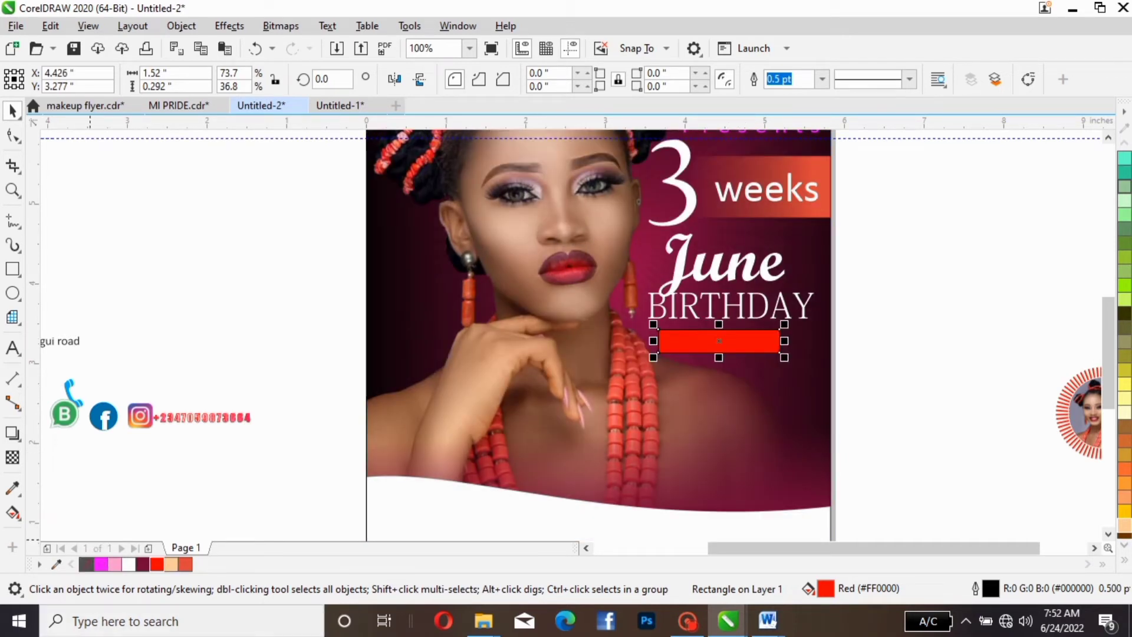
{"action": "right_click", "coordinate": [87, 564]}
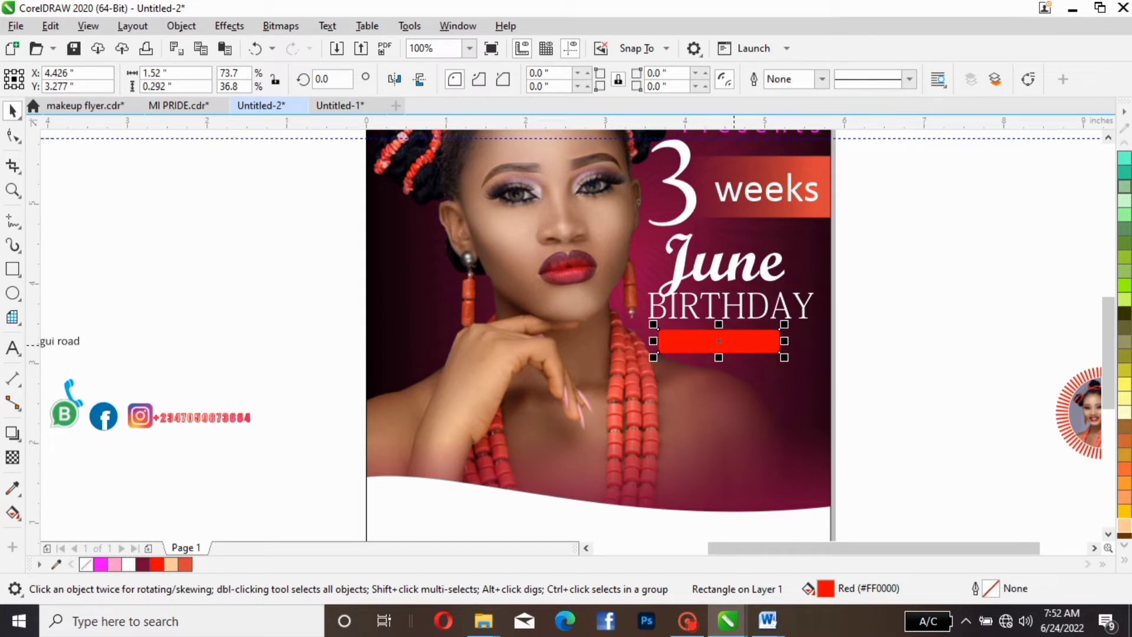
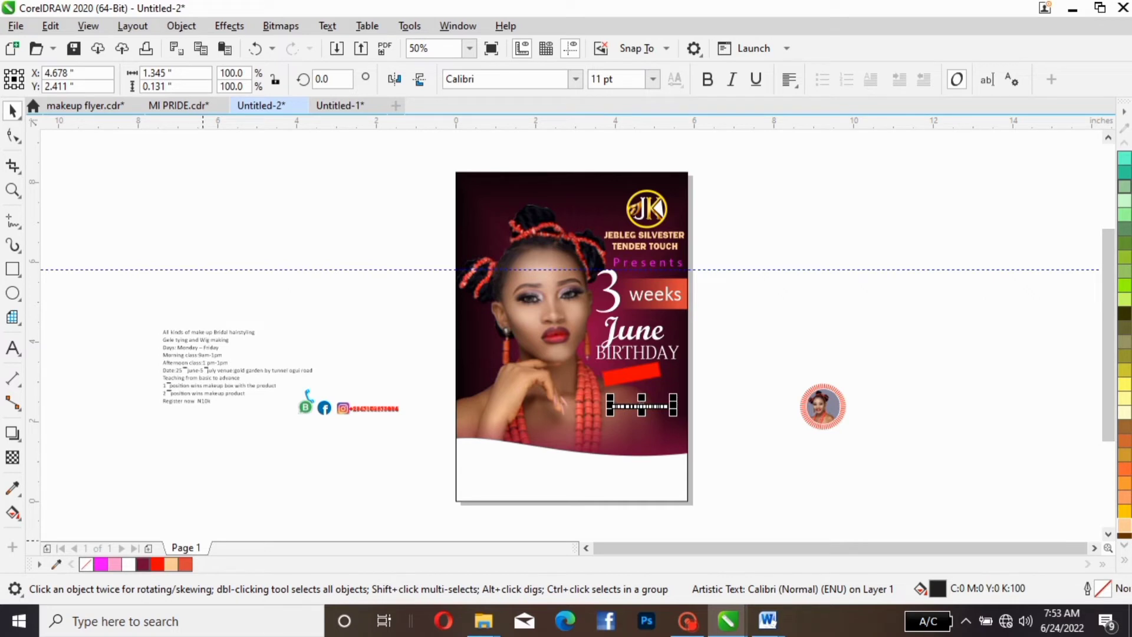
Step: Make 'Promo class' white and larger, put 'Featuring' on its own line, and move the text under BIRTHDAY
{"action": "left_click", "coordinate": [128, 564]}
{"action": "left_click_drag", "start_coordinate": [672, 413], "coordinate": [686, 393]}
{"action": "key", "text": "Return"}
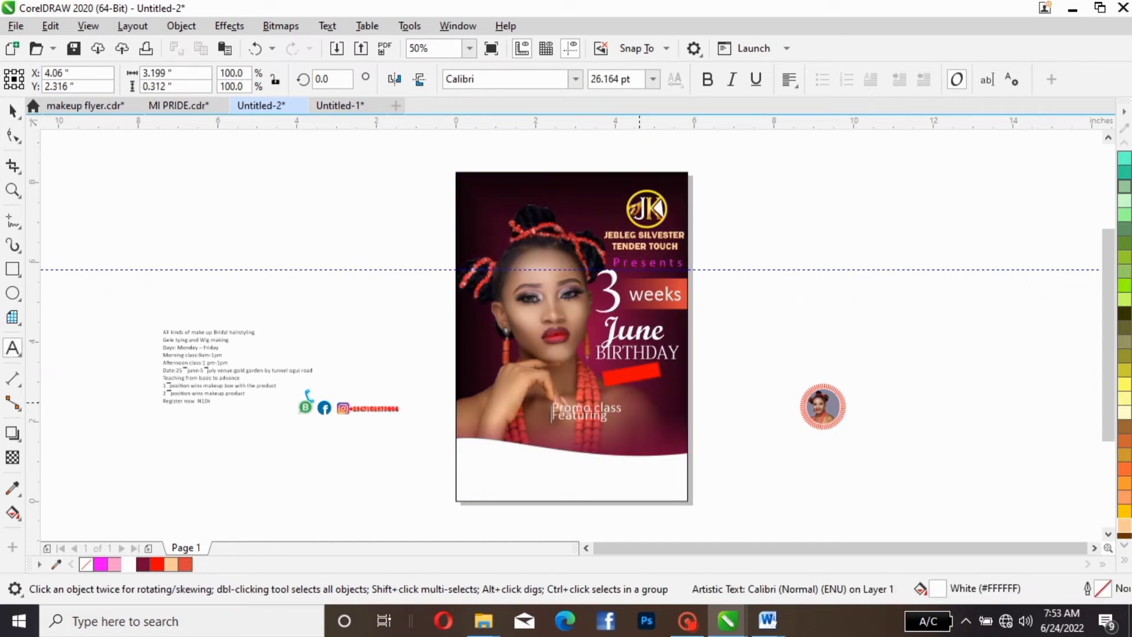
{"action": "key", "text": "ctrl+space"}
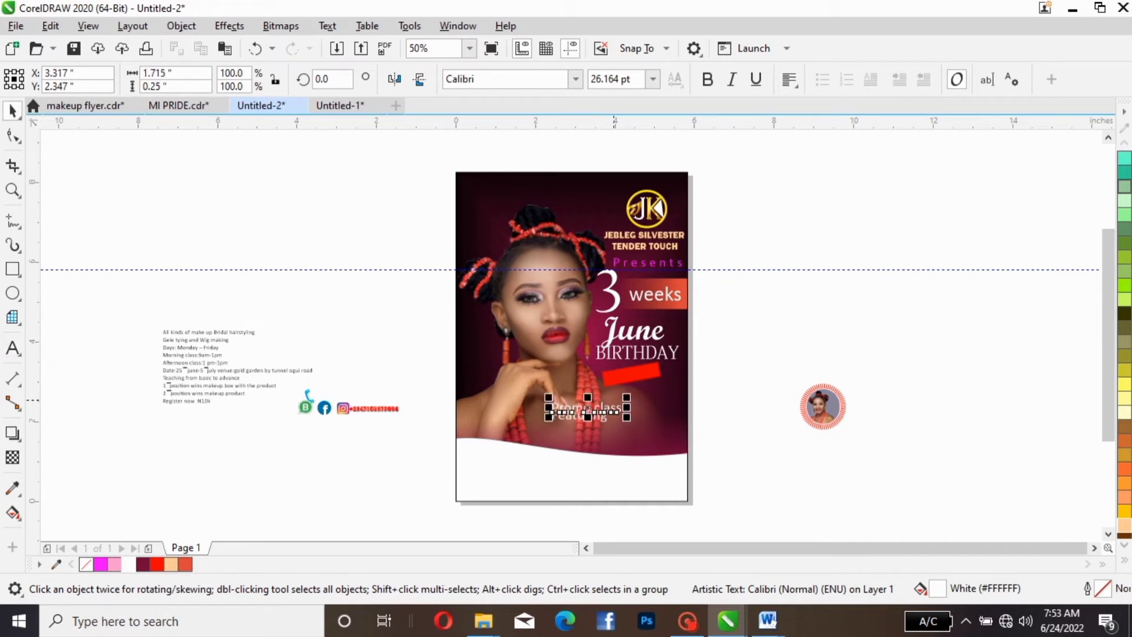
{"action": "left_click_drag", "start_coordinate": [594, 401], "coordinate": [653, 375]}
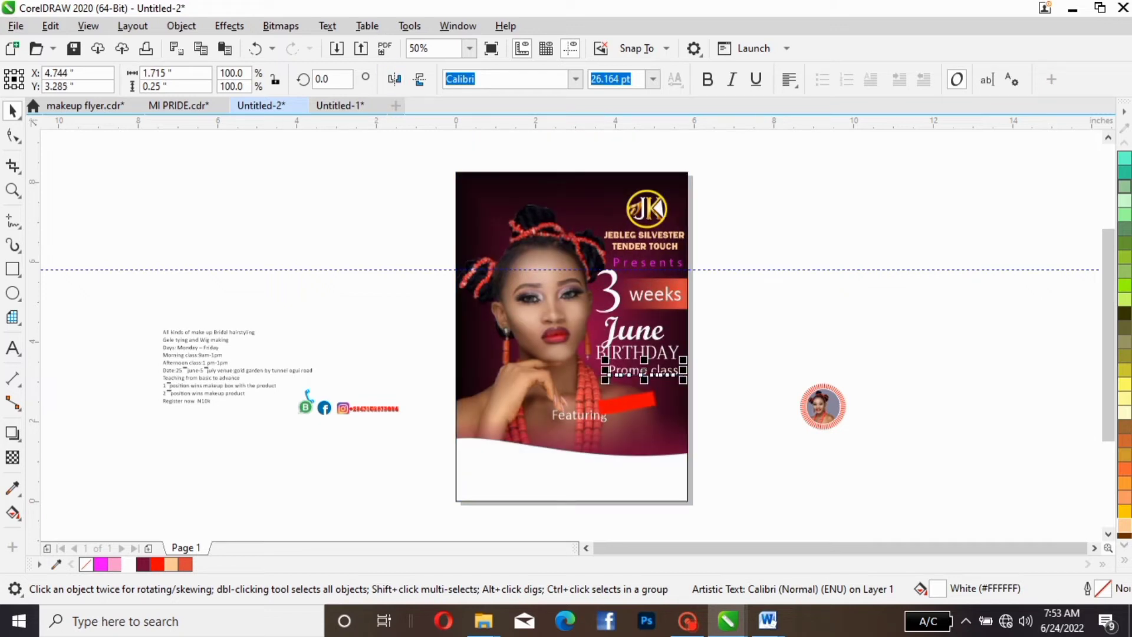
Step: Change the text to UPPERCASE and shrink PROMO CLASS slightly
{"action": "left_click", "coordinate": [327, 26]}
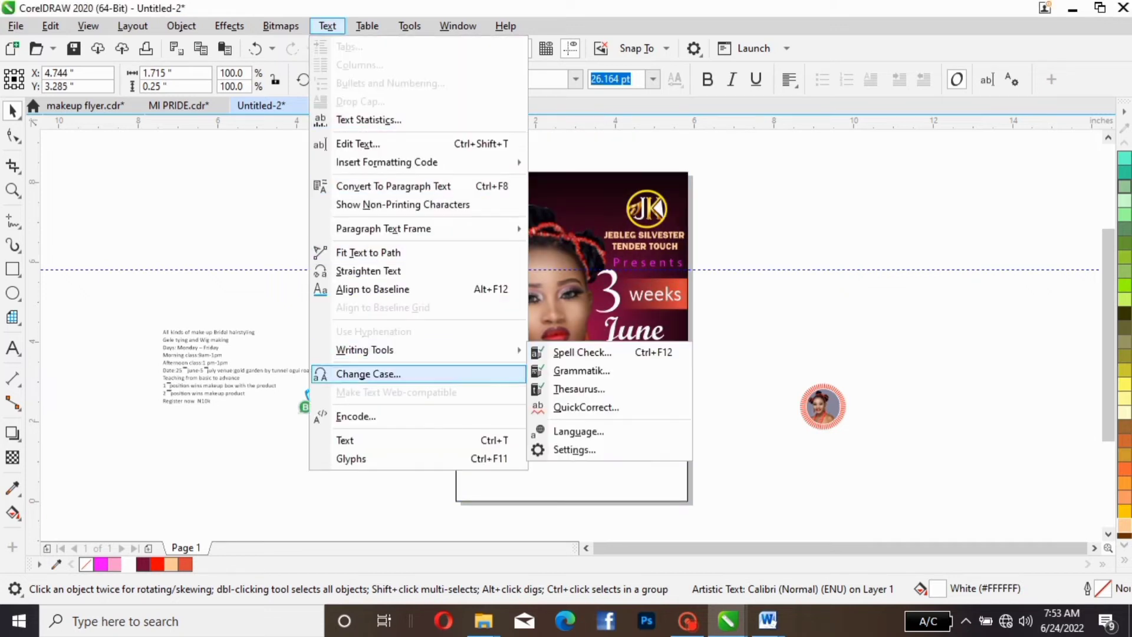
{"action": "left_click", "coordinate": [368, 374]}
{"action": "left_click", "coordinate": [497, 291]}
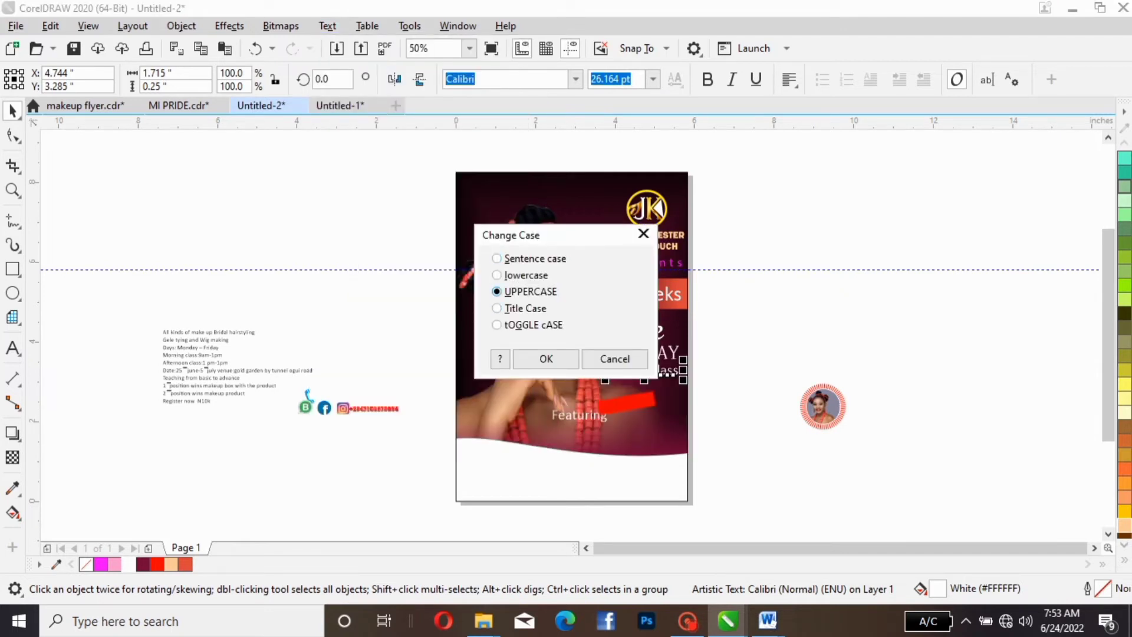
{"action": "left_click", "coordinate": [546, 358]}
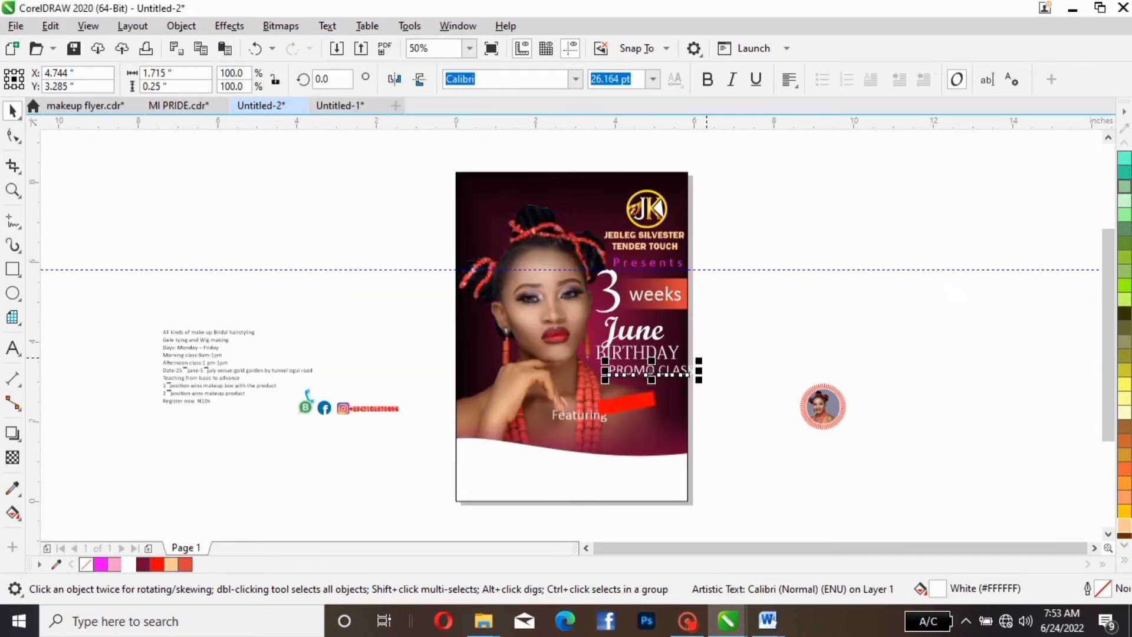
{"action": "left_click_drag", "start_coordinate": [698, 360], "coordinate": [635, 369]}
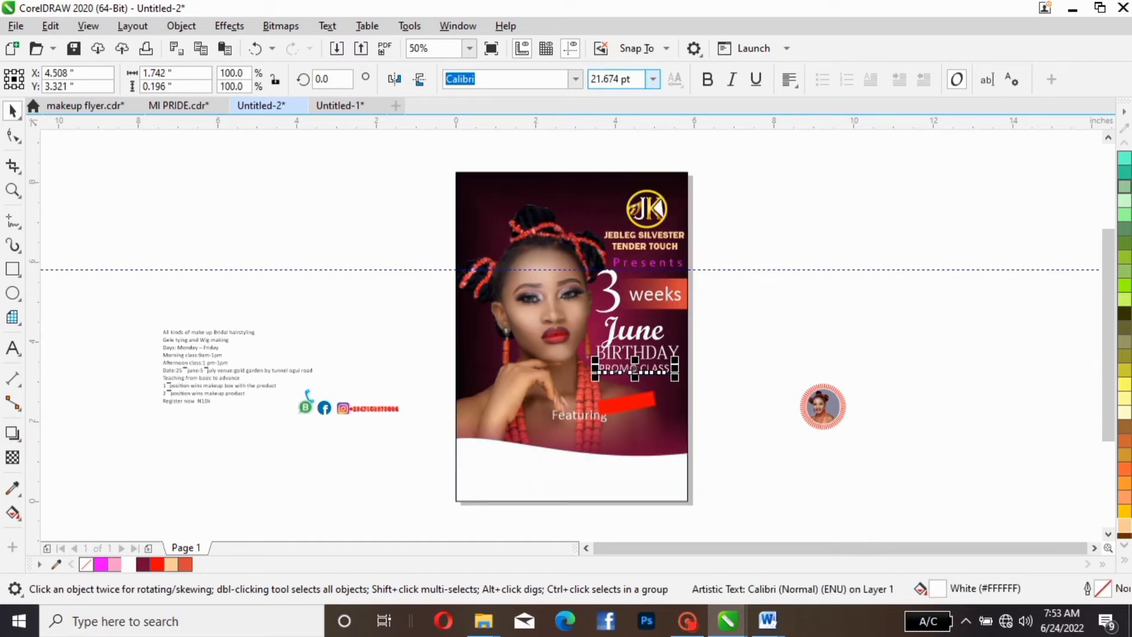
Step: Set PROMO CLASS in the Impact font
{"action": "left_click", "coordinate": [575, 78]}
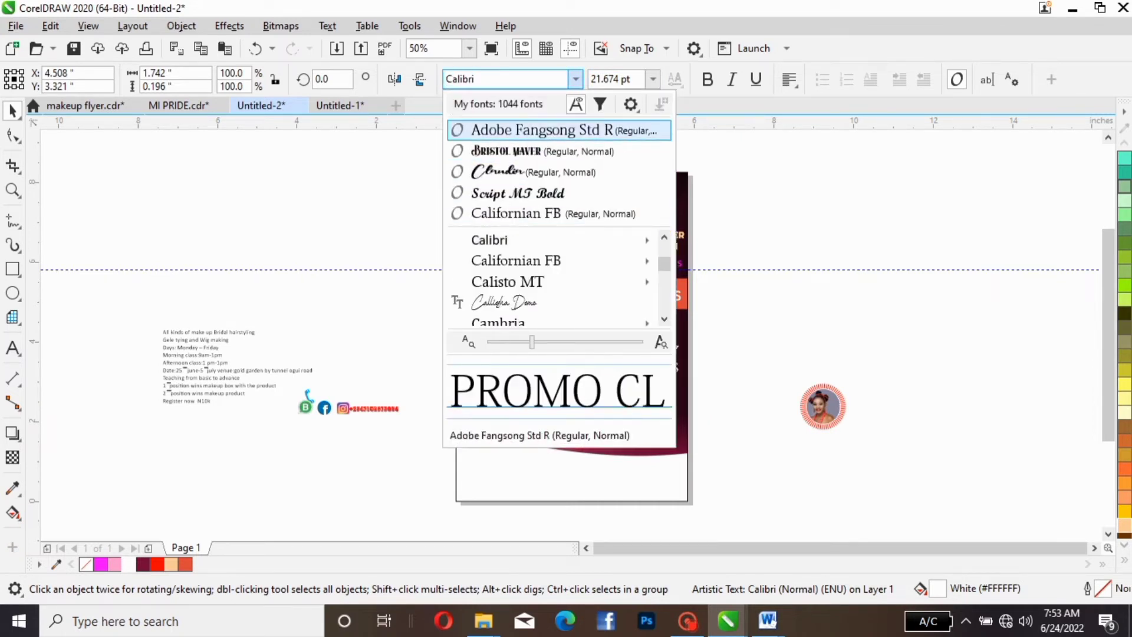
{"action": "left_click", "coordinate": [507, 78]}
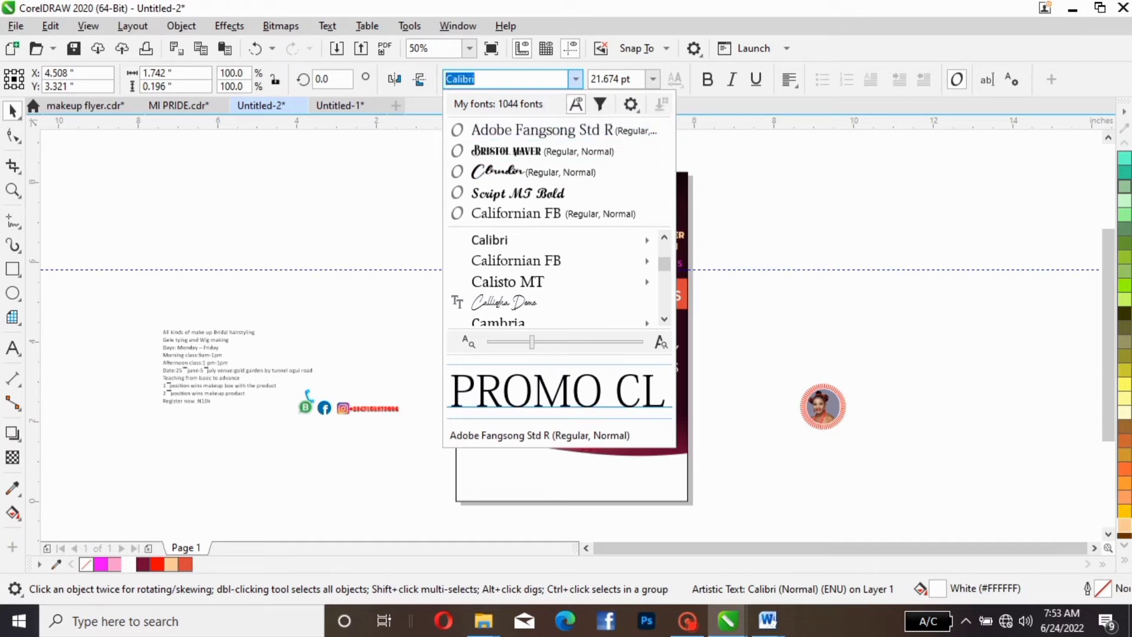
{"action": "type", "text": "IMPACT"}
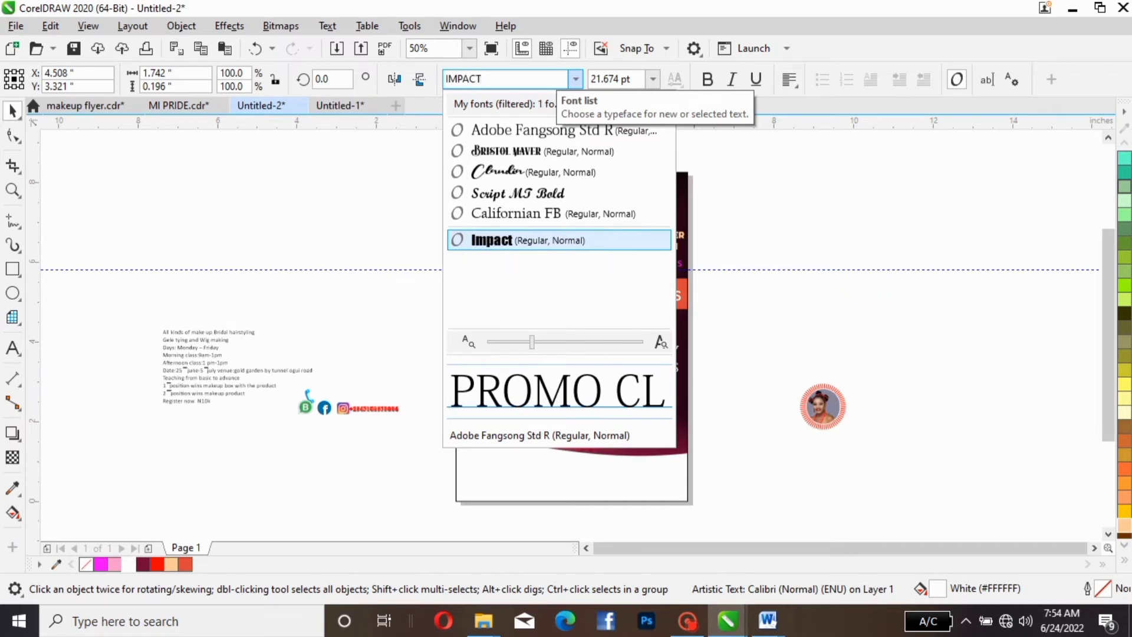
{"action": "key", "text": "Return"}
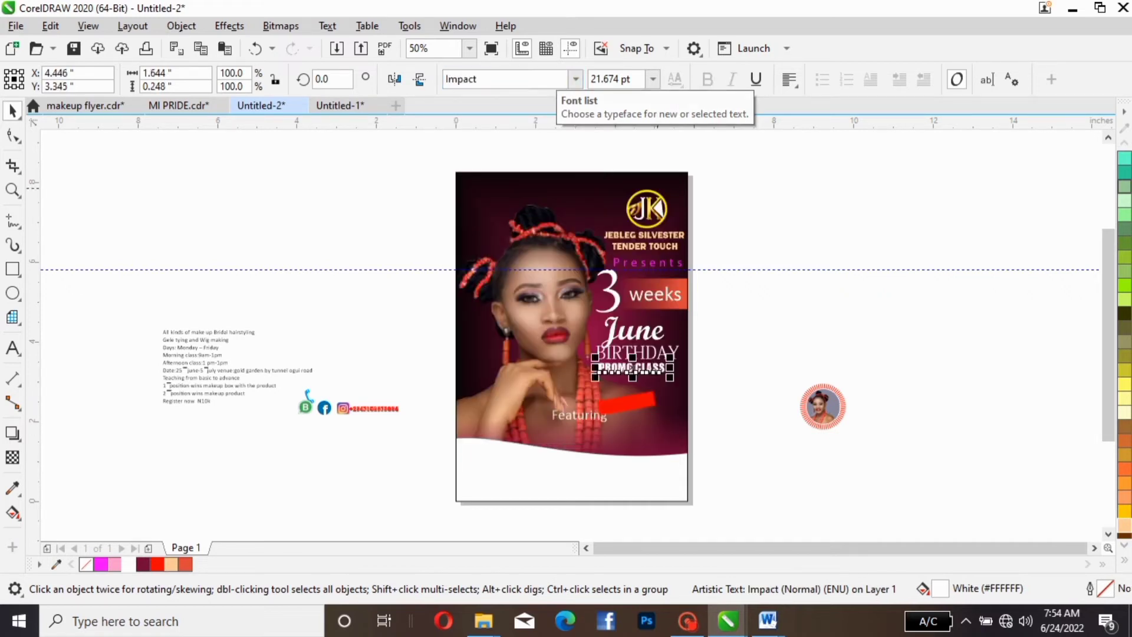
{"action": "left_click", "coordinate": [715, 307]}
{"action": "left_click", "coordinate": [632, 367]}
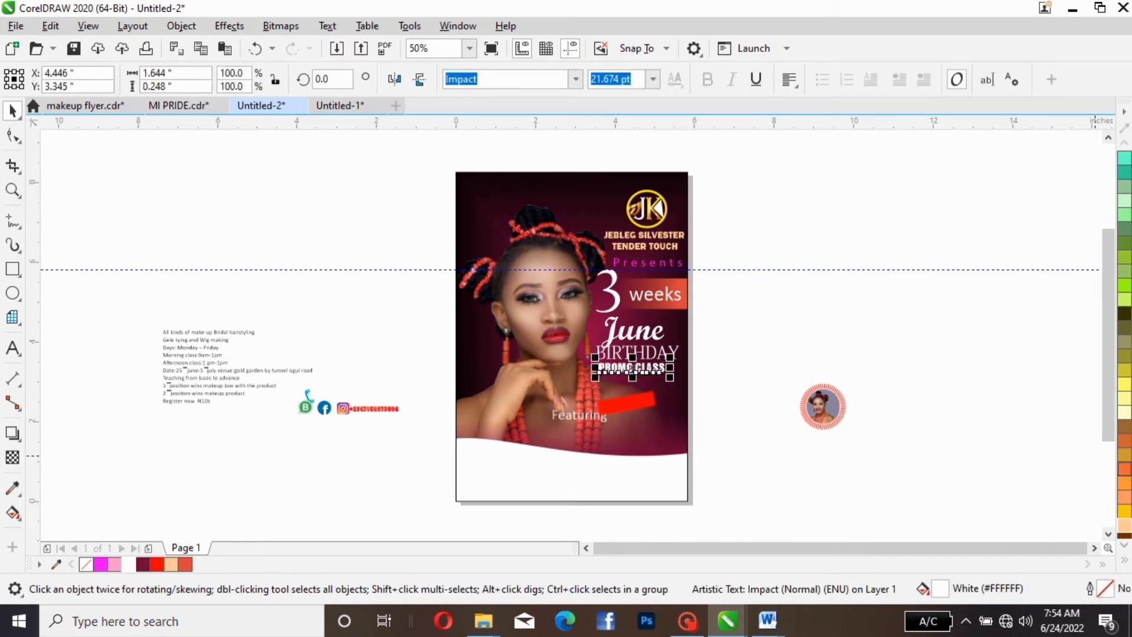
Step: Colour PROMO CLASS pink, after briefly trying orange
{"action": "left_click", "coordinate": [1124, 468]}
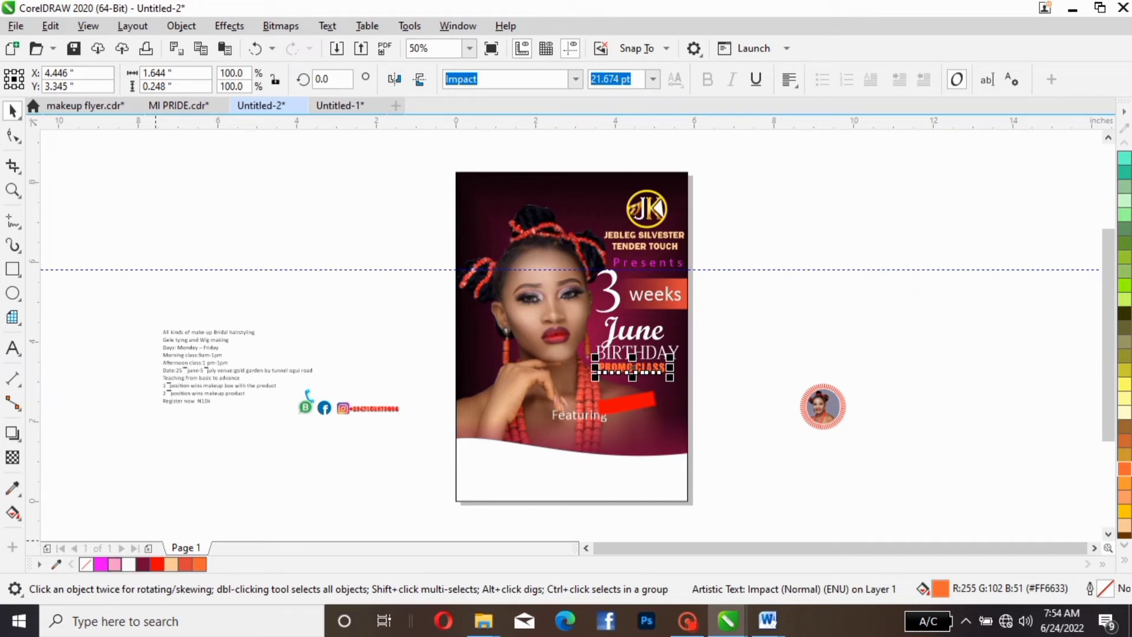
{"action": "left_click", "coordinate": [114, 564]}
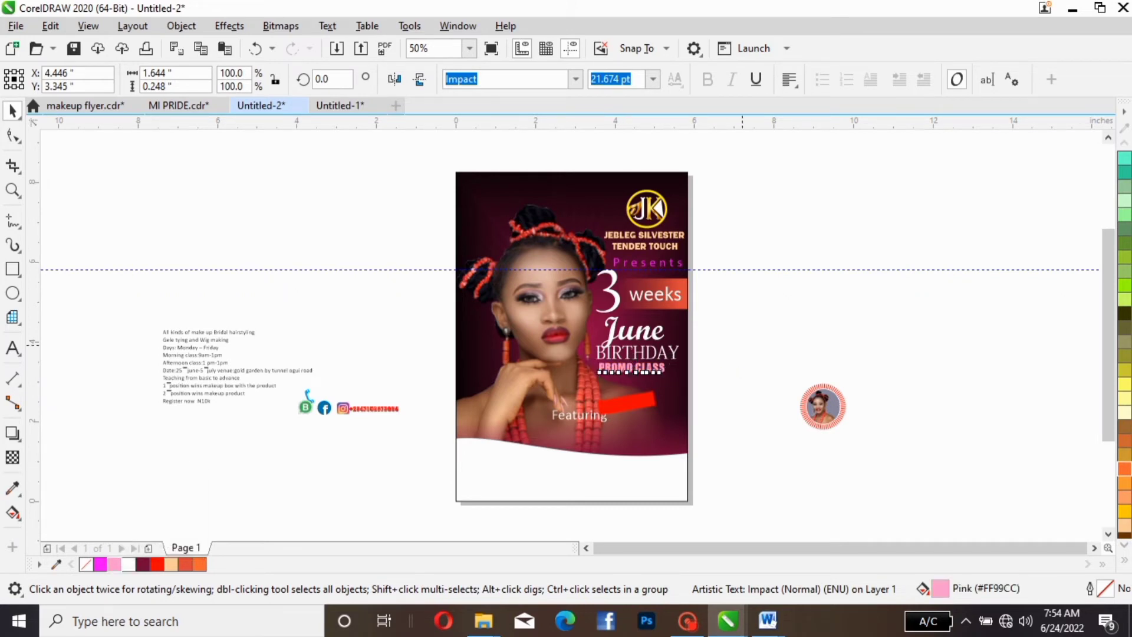
{"action": "left_click", "coordinate": [696, 356]}
{"action": "left_click", "coordinate": [632, 368]}
Step: Nudge PROMO CLASS into place and move Featuring onto the red bar
{"action": "mouse_move", "coordinate": [632, 368]}
{"action": "left_mouse_down"}
{"action": "mouse_move", "coordinate": [655, 372]}
{"action": "mouse_move", "coordinate": [634, 401]}
{"action": "mouse_move", "coordinate": [636, 388]}
{"action": "left_mouse_up"}
{"action": "key", "text": "Escape"}
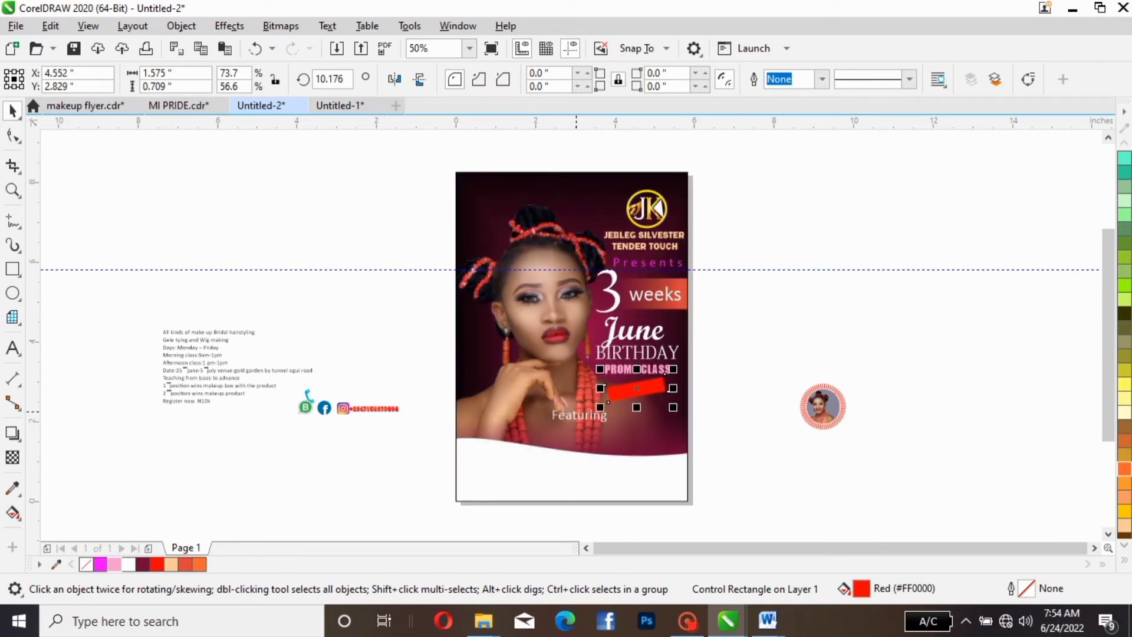
{"action": "left_click_drag", "start_coordinate": [580, 415], "coordinate": [637, 387]}
Step: Rotate Featuring so its tilt matches the red bar
{"action": "left_click", "coordinate": [636, 387]}
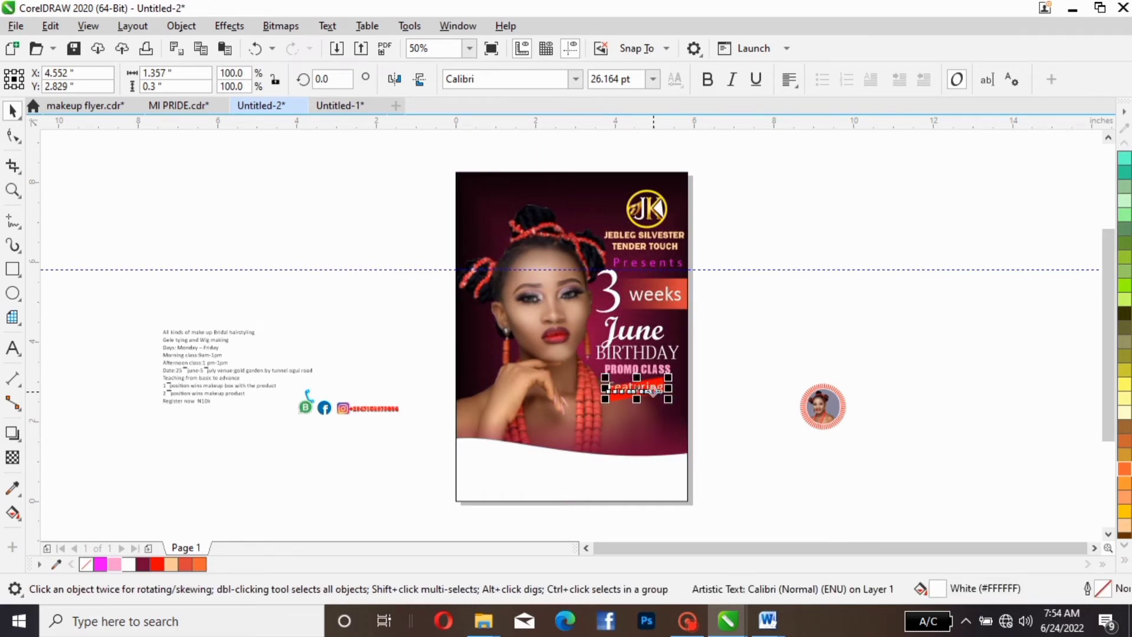
{"action": "left_click_drag", "start_coordinate": [670, 404], "coordinate": [673, 374]}
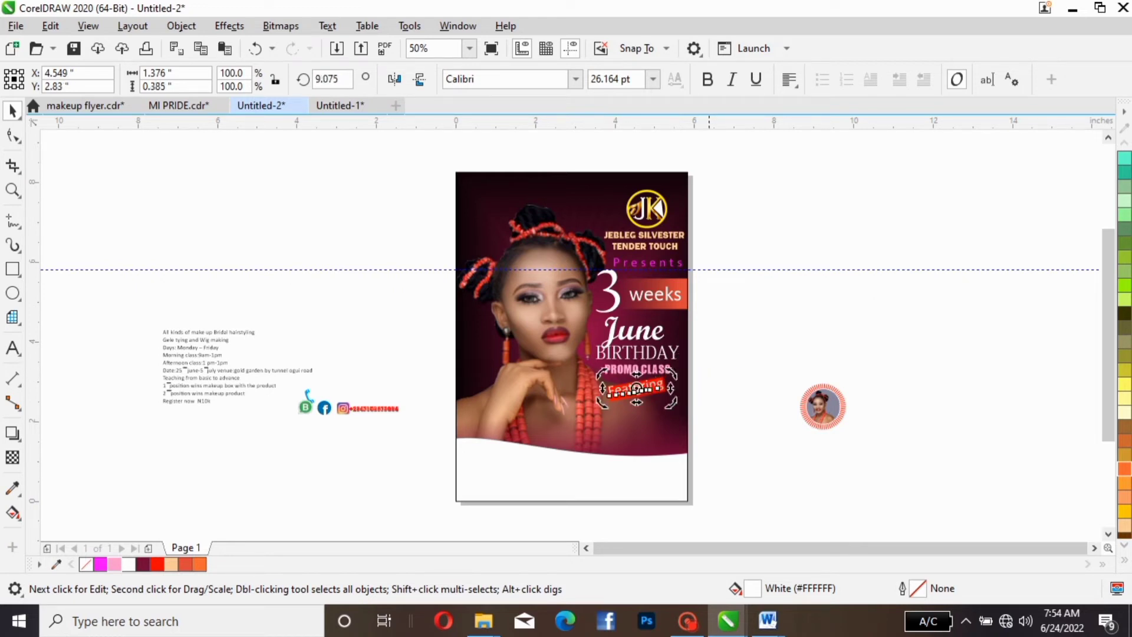
{"action": "key", "text": "Escape"}
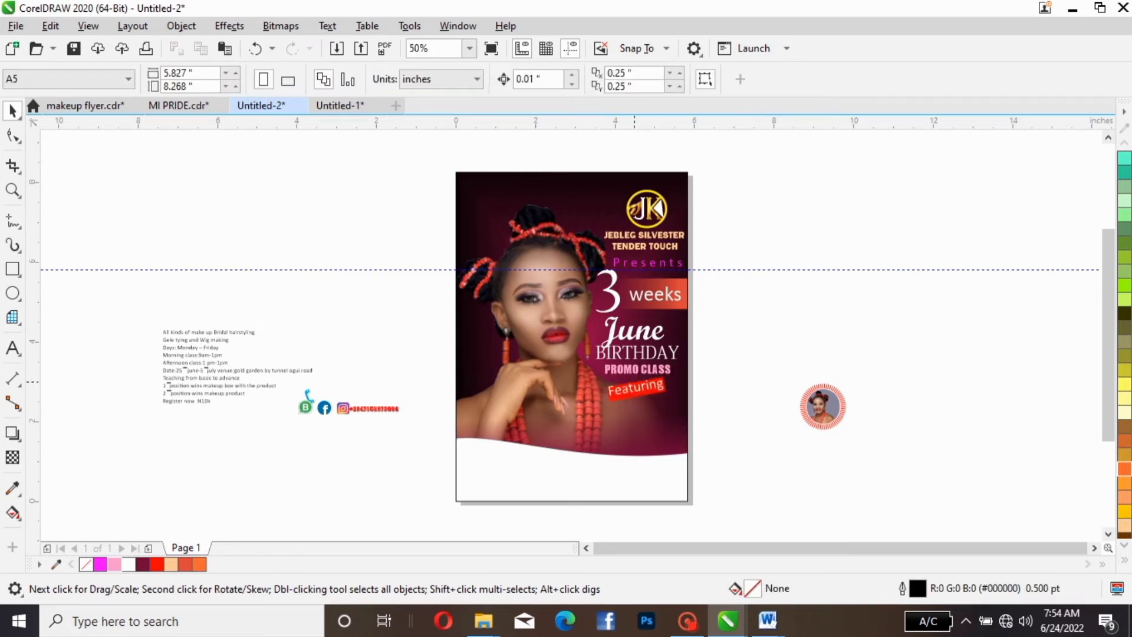
{"action": "left_click", "coordinate": [636, 388]}
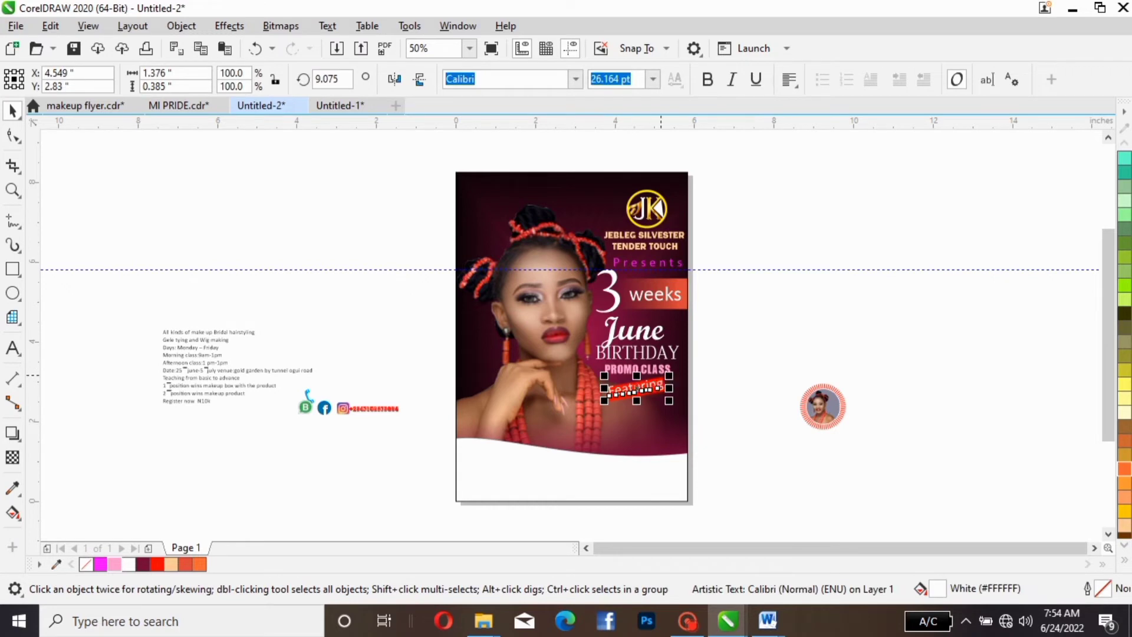
{"action": "left_click", "coordinate": [636, 388]}
{"action": "mouse_move", "coordinate": [668, 375]}
{"action": "left_mouse_down"}
{"action": "mouse_move", "coordinate": [663, 366]}
{"action": "mouse_move", "coordinate": [657, 380]}
{"action": "mouse_move", "coordinate": [667, 374]}
{"action": "left_mouse_up"}
{"action": "key", "text": "Escape"}
Step: Remove the stray empty text object created below Featuring and select the lower flyer texts
{"action": "left_click", "coordinate": [652, 402]}
{"action": "key", "text": "F8"}
{"action": "left_click", "coordinate": [645, 423]}
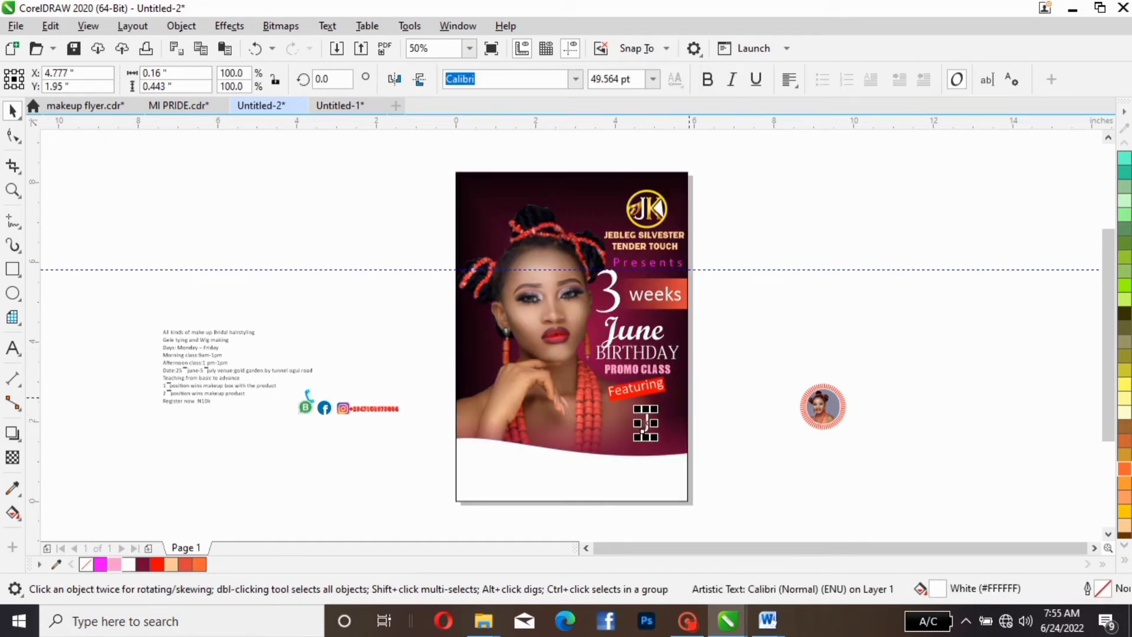
{"action": "left_click", "coordinate": [713, 369]}
{"action": "left_click_drag", "start_coordinate": [713, 369], "coordinate": [481, 357]}
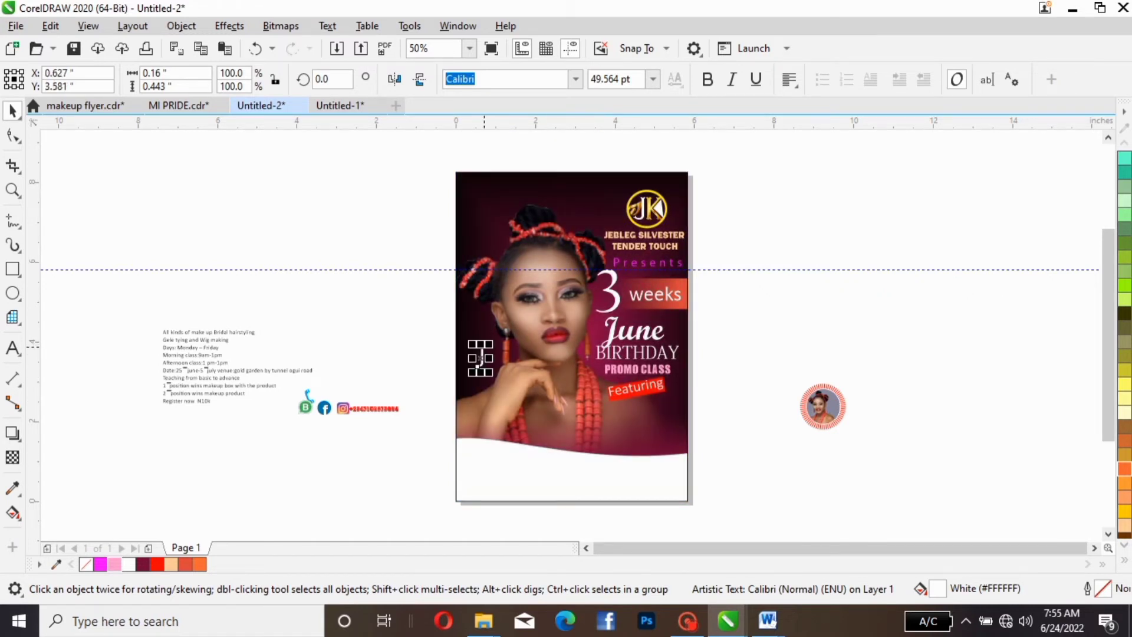
{"action": "key", "text": "Escape"}
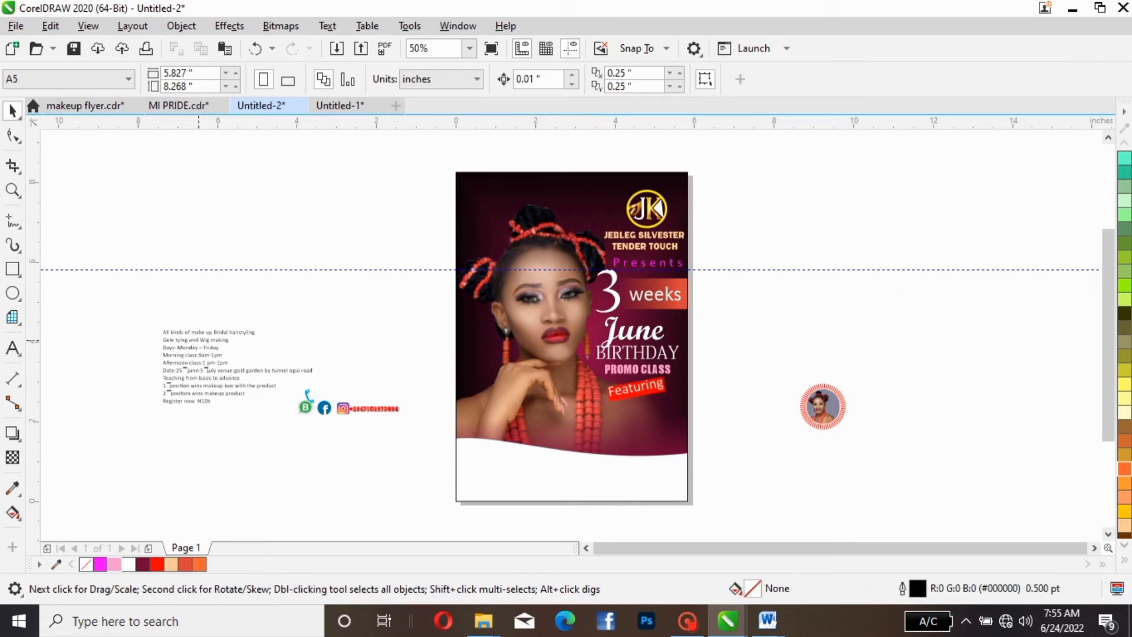
{"action": "left_click_drag", "start_coordinate": [716, 370], "coordinate": [586, 430]}
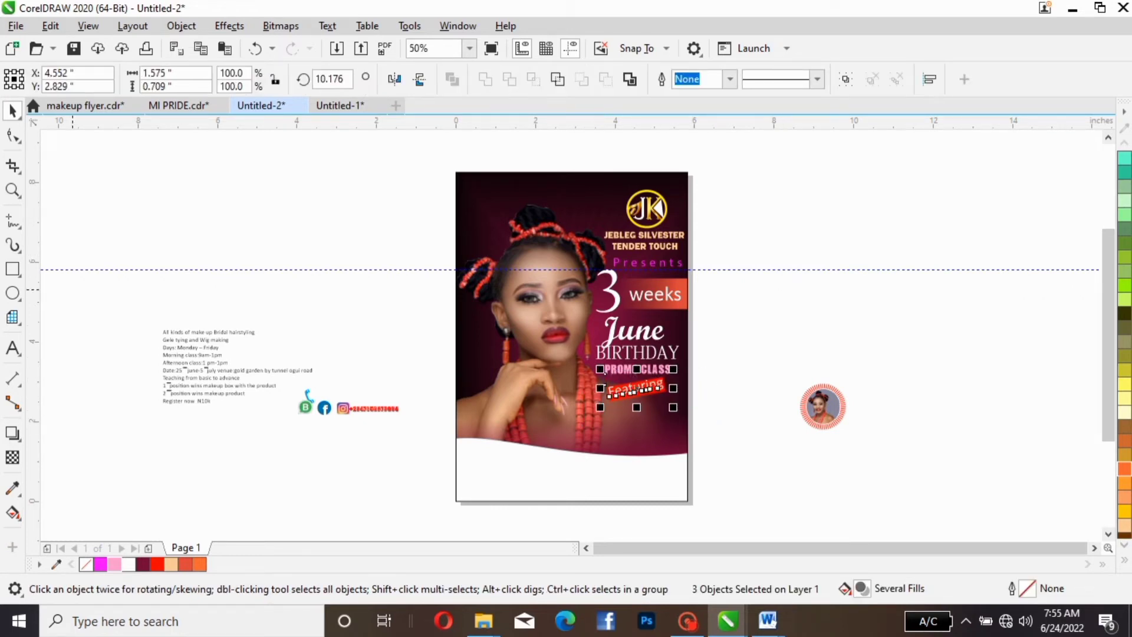
Step: Move the first feature line onto the flyer below Featuring and make it white
{"action": "left_click", "coordinate": [187, 333]}
{"action": "left_click_drag", "start_coordinate": [188, 333], "coordinate": [634, 412]}
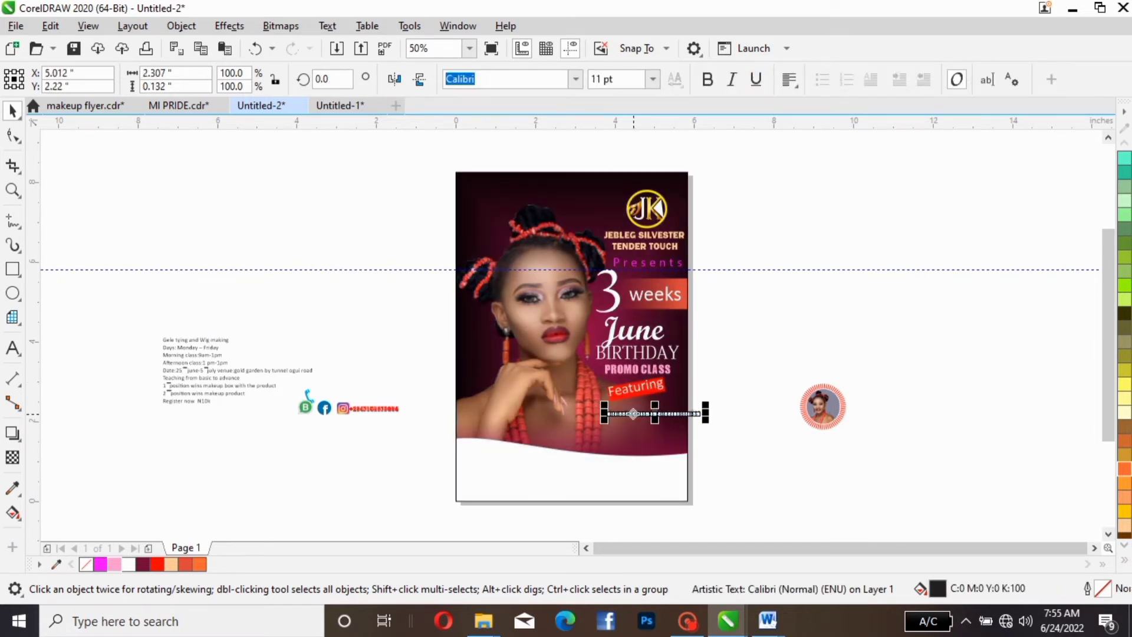
{"action": "left_click", "coordinate": [128, 564]}
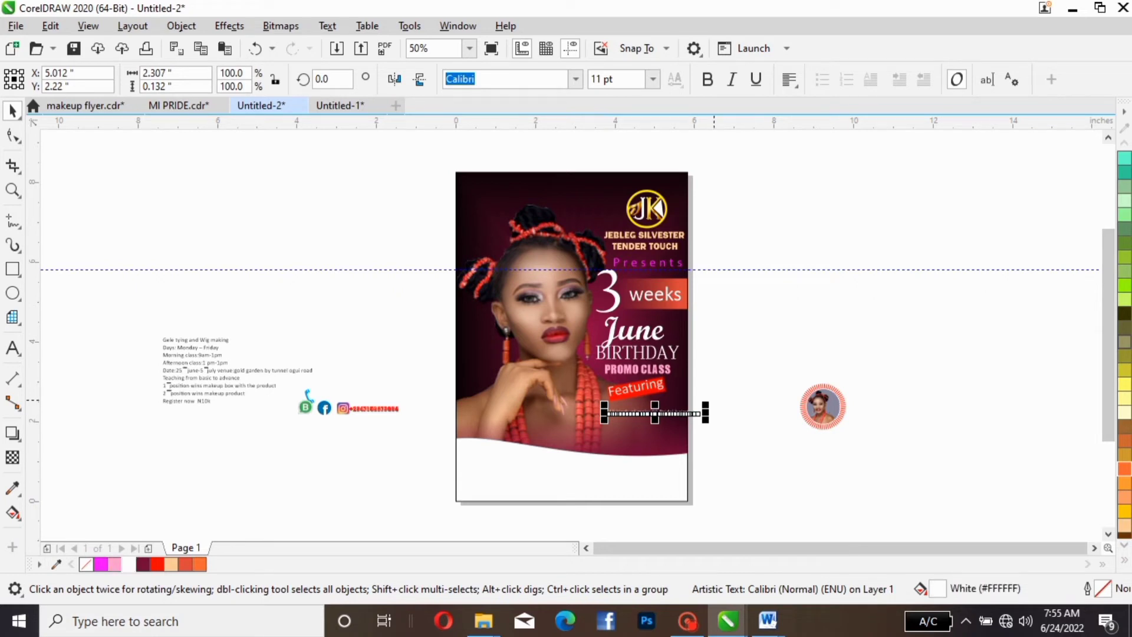
{"action": "left_click_drag", "start_coordinate": [705, 412], "coordinate": [701, 412]}
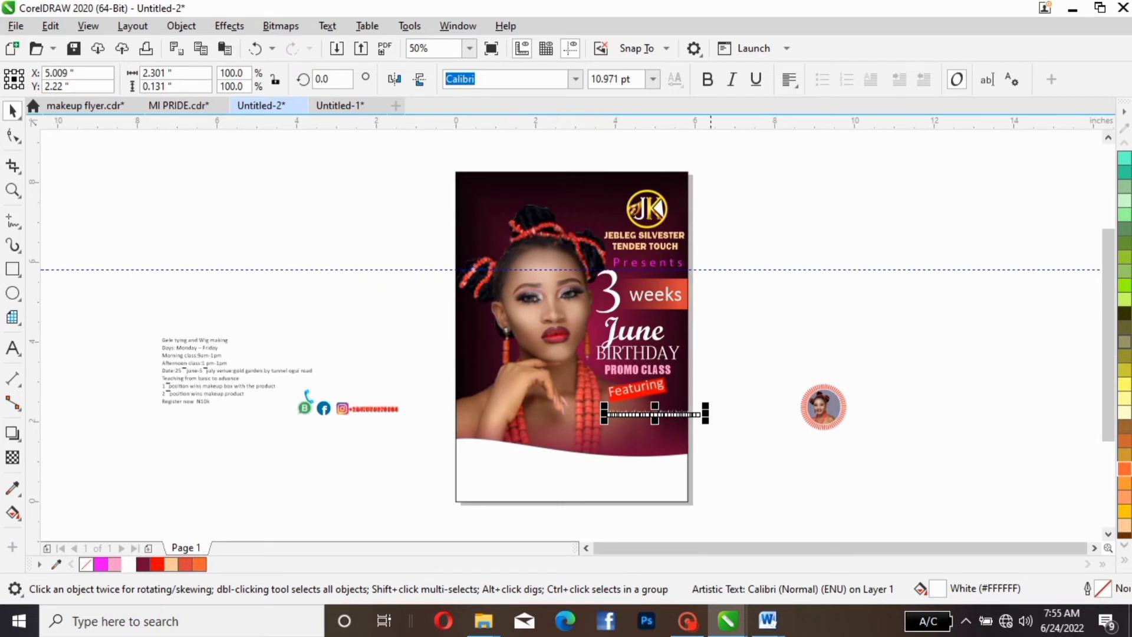
{"action": "scroll", "coordinate": [654, 384], "scroll_direction": "down", "scroll_amount": 3}
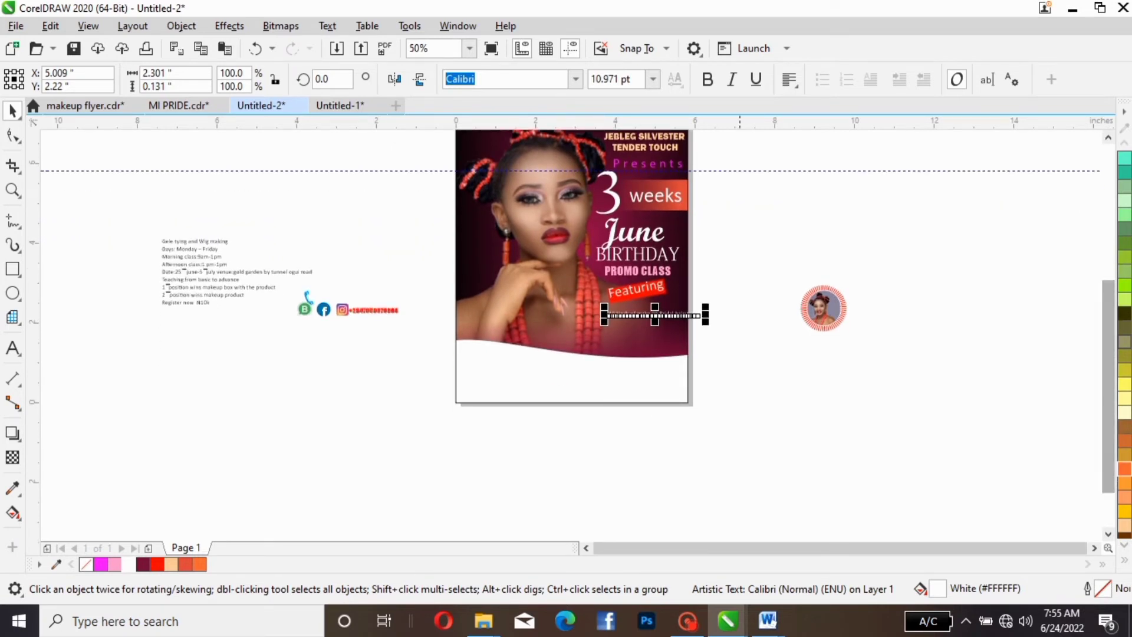
{"action": "scroll", "coordinate": [663, 315], "scroll_direction": "up", "scroll_amount": 2}
Step: Put 'Bridal hairstyling' on its own line, enlarge the feature text and settle it under Featuring
{"action": "left_click_drag", "start_coordinate": [659, 311], "coordinate": [636, 288]}
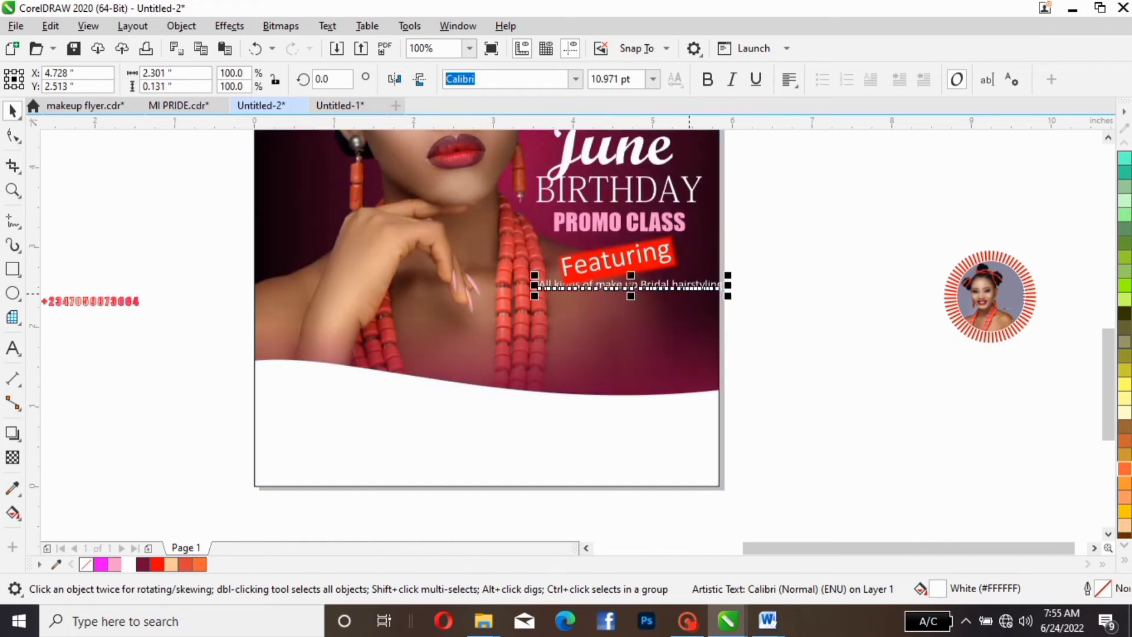
{"action": "left_click_drag", "start_coordinate": [631, 286], "coordinate": [632, 303]}
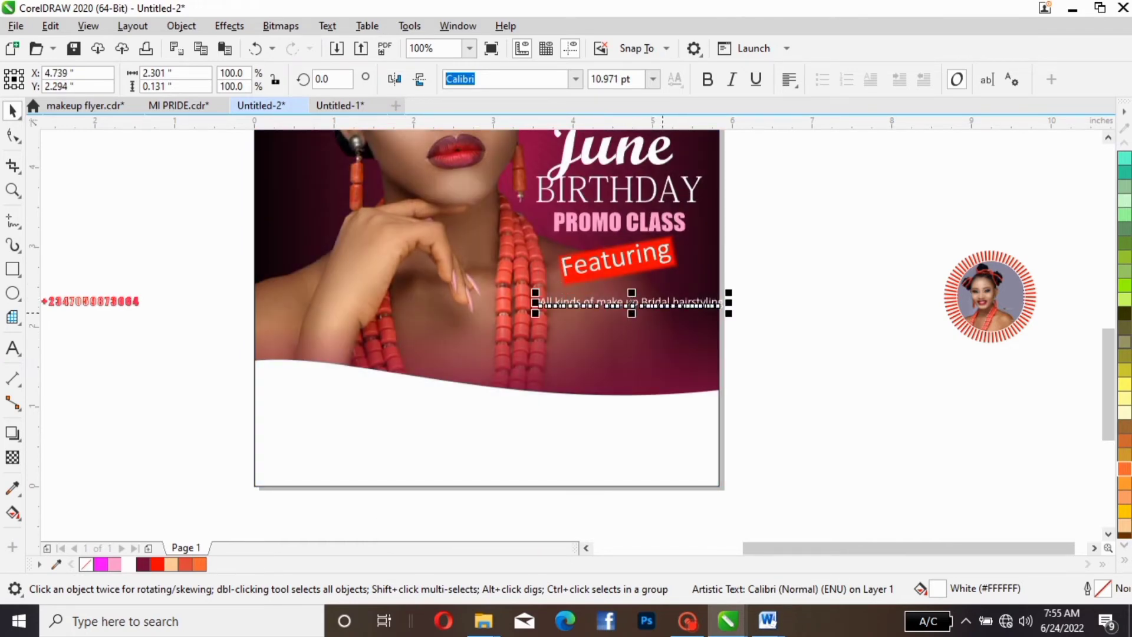
{"action": "double_click", "coordinate": [632, 302]}
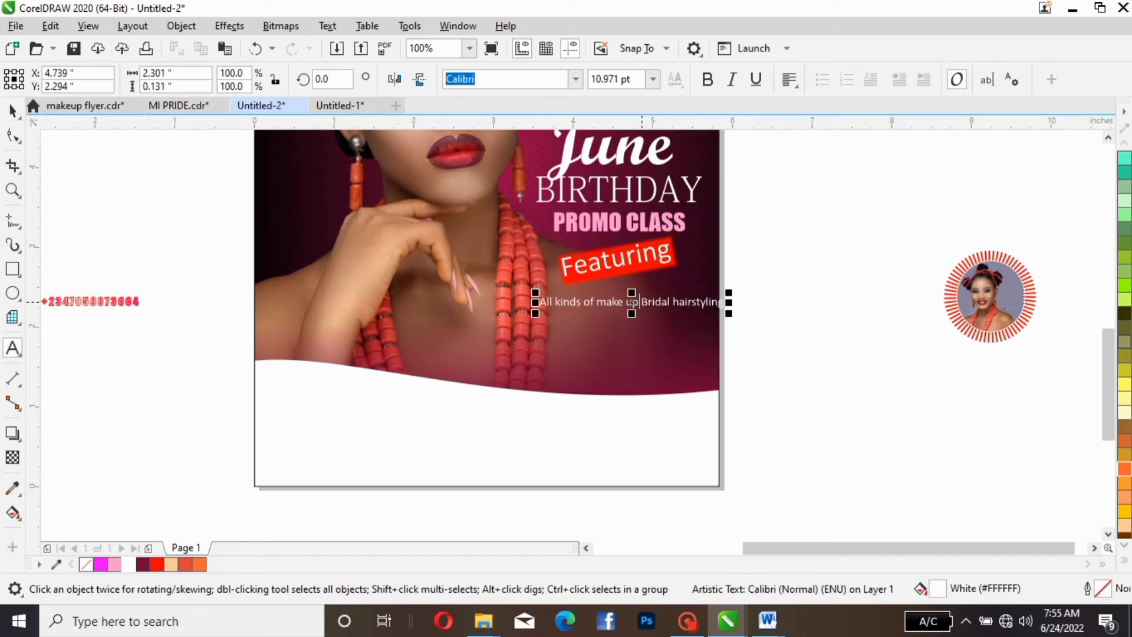
{"action": "key", "text": "Return"}
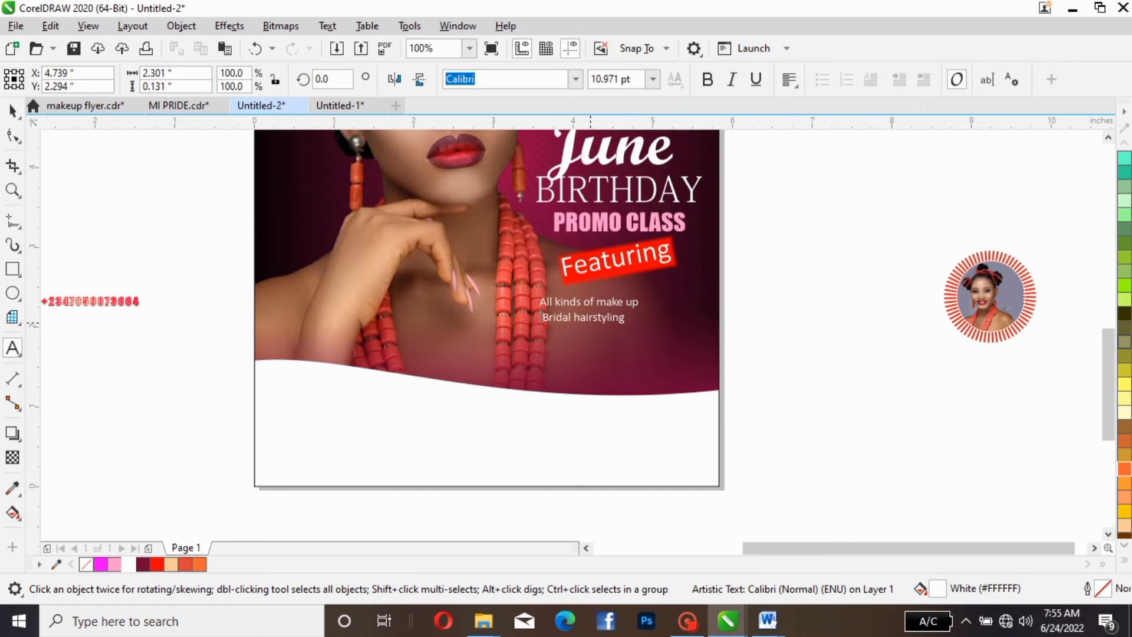
{"action": "left_click", "coordinate": [13, 111]}
{"action": "left_click", "coordinate": [13, 110]}
{"action": "left_click_drag", "start_coordinate": [590, 311], "coordinate": [696, 317]}
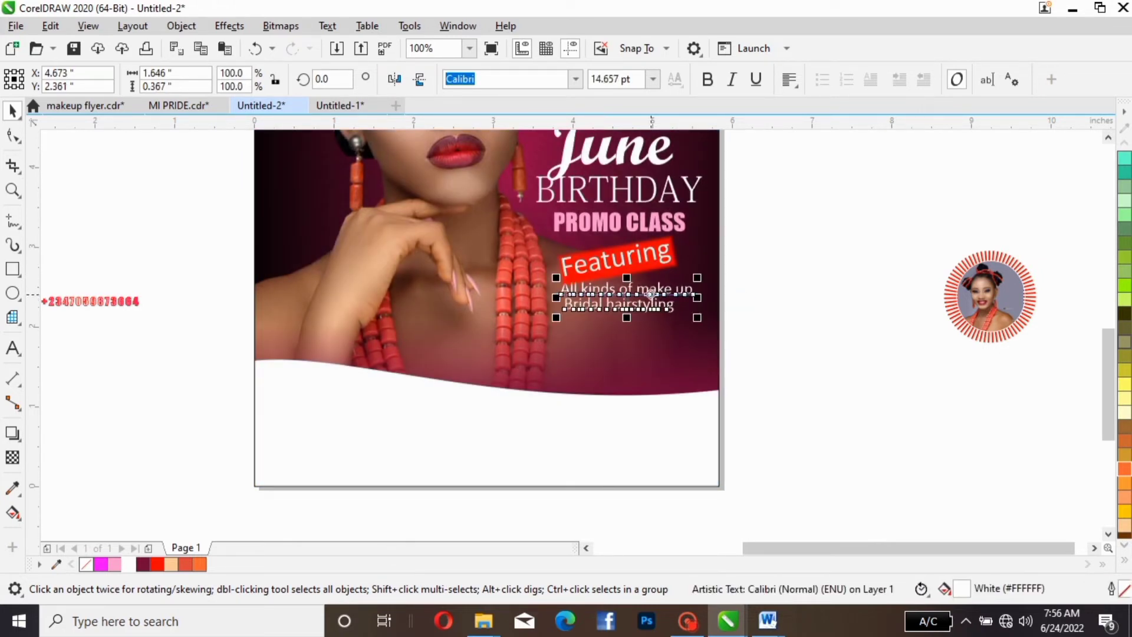
{"action": "mouse_move", "coordinate": [626, 299]}
{"action": "left_mouse_down"}
{"action": "mouse_move", "coordinate": [377, 495]}
{"action": "mouse_move", "coordinate": [626, 303]}
{"action": "left_mouse_up"}
Step: Place the Gele tying line below the features, and the Days, Morning and Afternoon class lines at the bottom
{"action": "scroll", "coordinate": [553, 411], "scroll_direction": "down", "scroll_amount": 2}
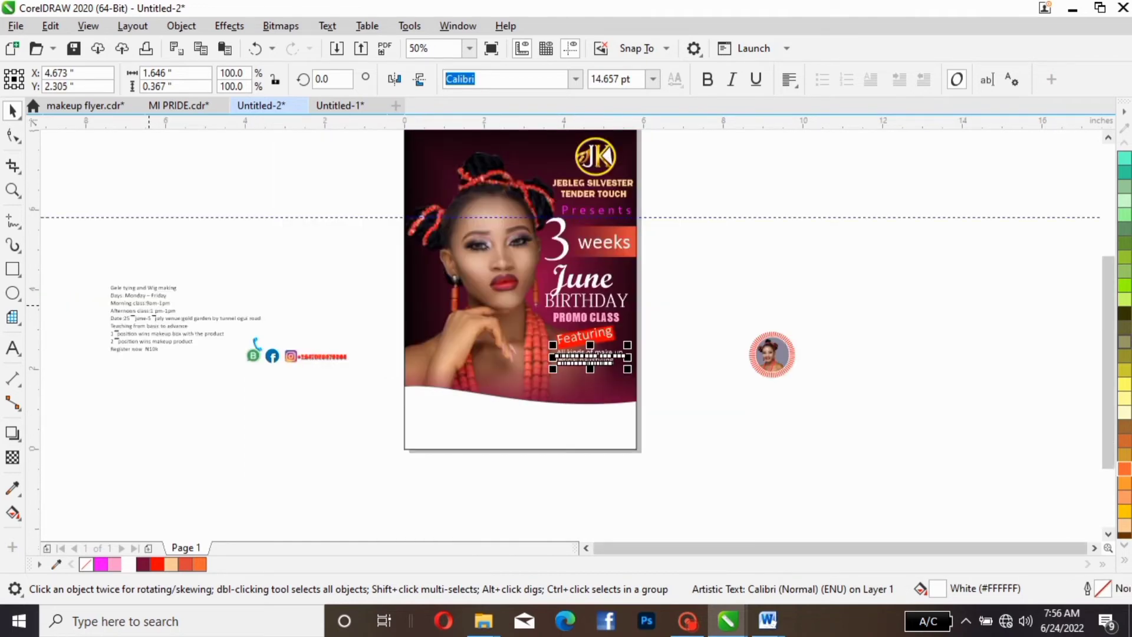
{"action": "left_click", "coordinate": [143, 288]}
{"action": "left_click_drag", "start_coordinate": [148, 288], "coordinate": [590, 370]}
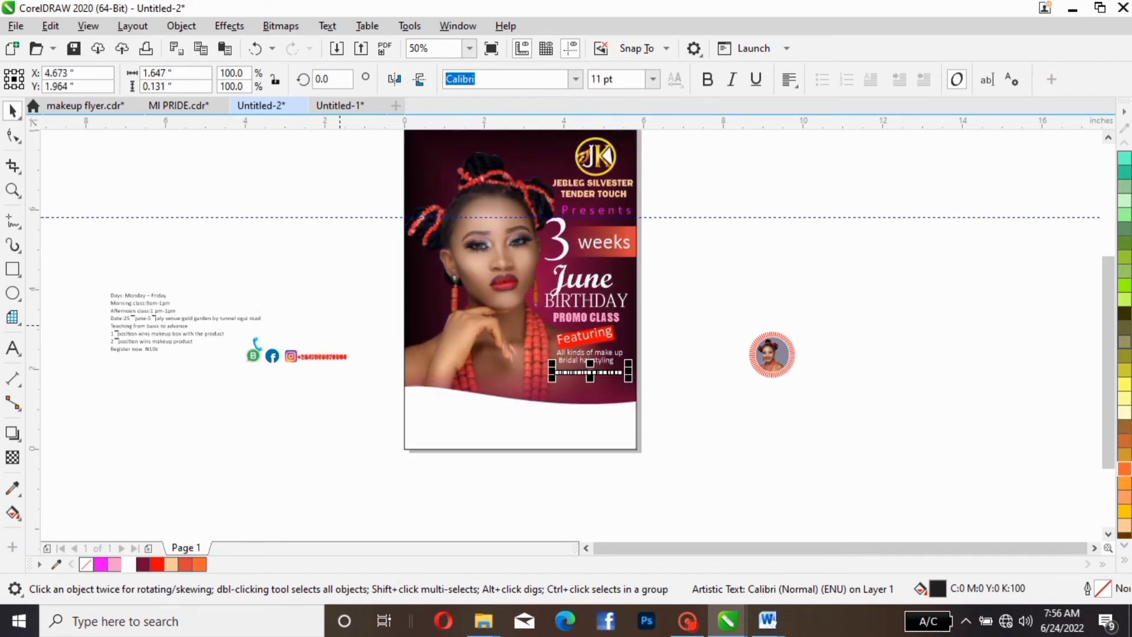
{"action": "left_click", "coordinate": [139, 295]}
{"action": "left_click_drag", "start_coordinate": [138, 295], "coordinate": [610, 418]}
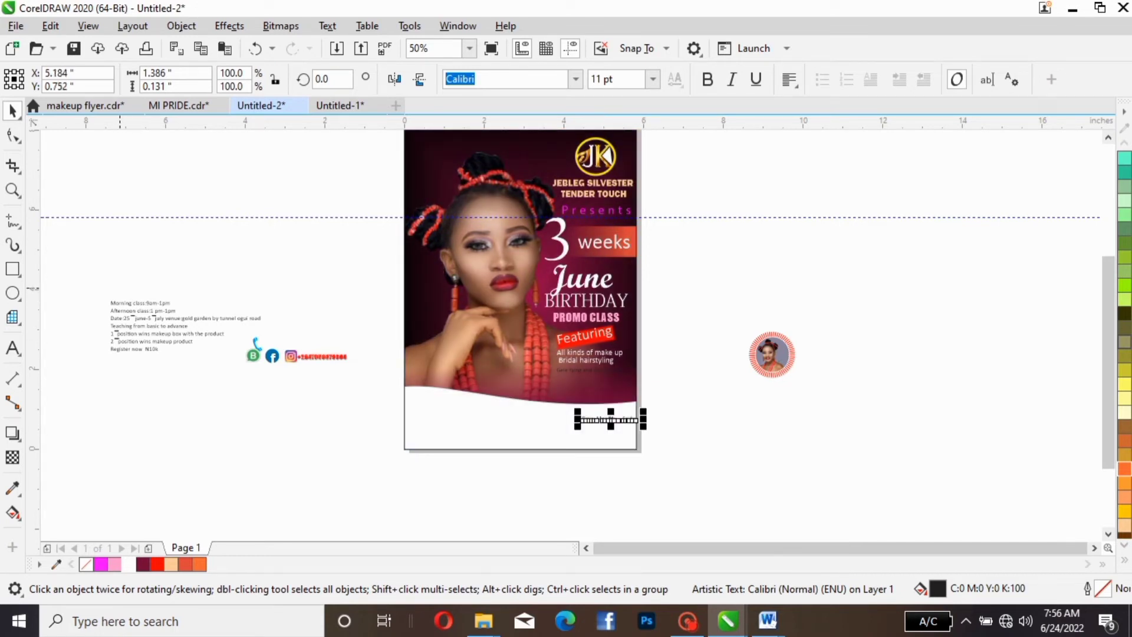
{"action": "left_click_drag", "start_coordinate": [127, 304], "coordinate": [586, 431]}
{"action": "left_click", "coordinate": [134, 307]}
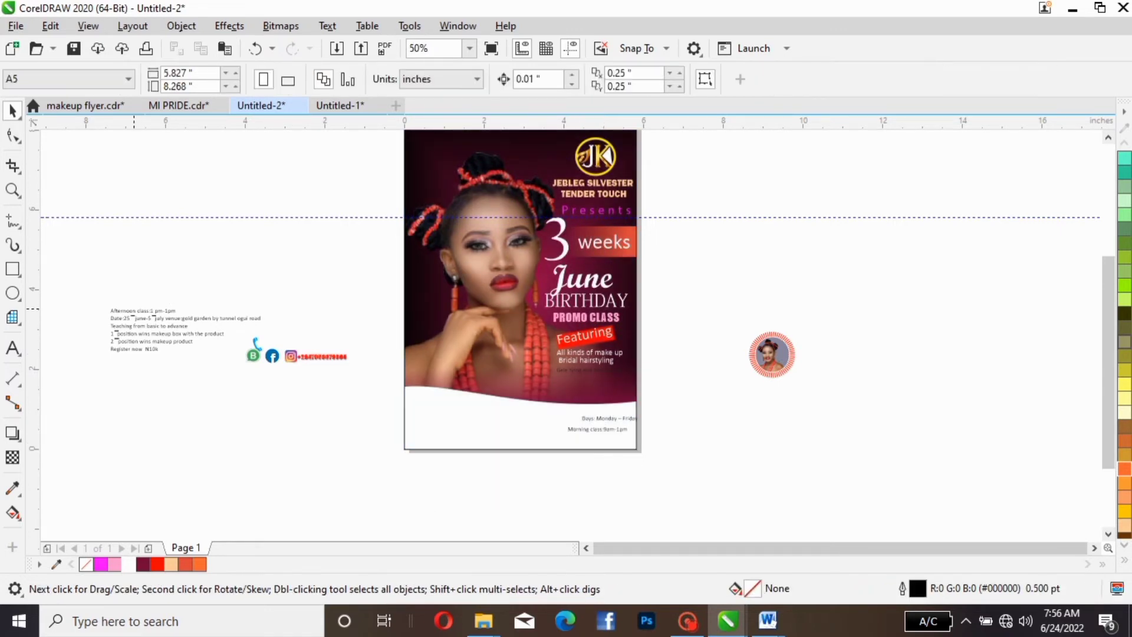
{"action": "left_click", "coordinate": [134, 310]}
{"action": "left_click_drag", "start_coordinate": [134, 310], "coordinate": [576, 420]}
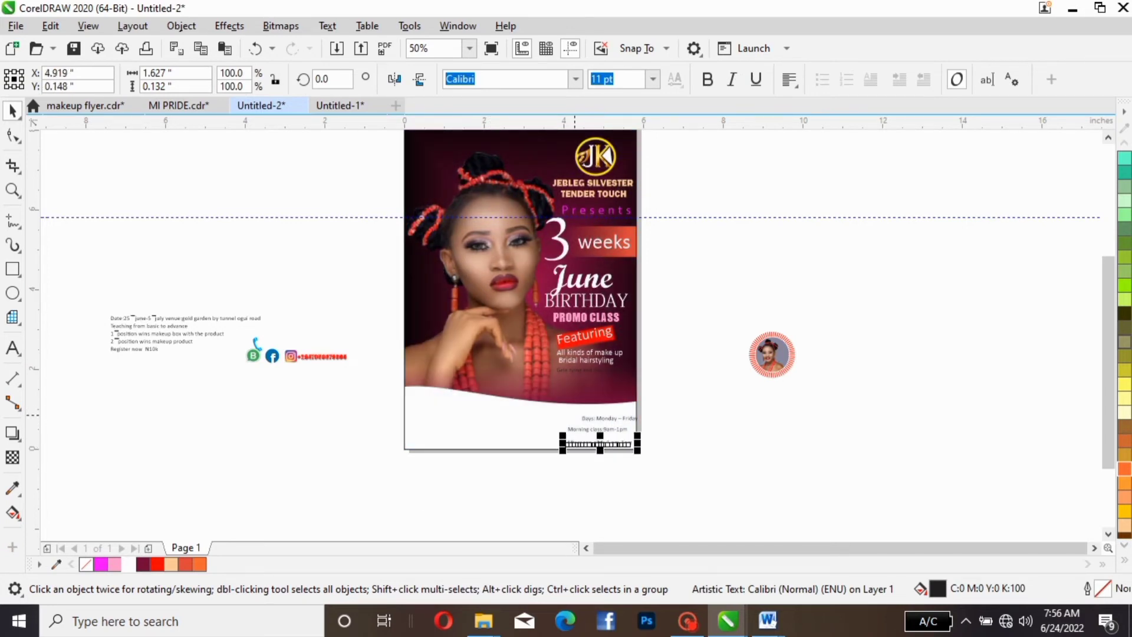
{"action": "scroll", "coordinate": [574, 414], "scroll_direction": "up", "scroll_amount": 2}
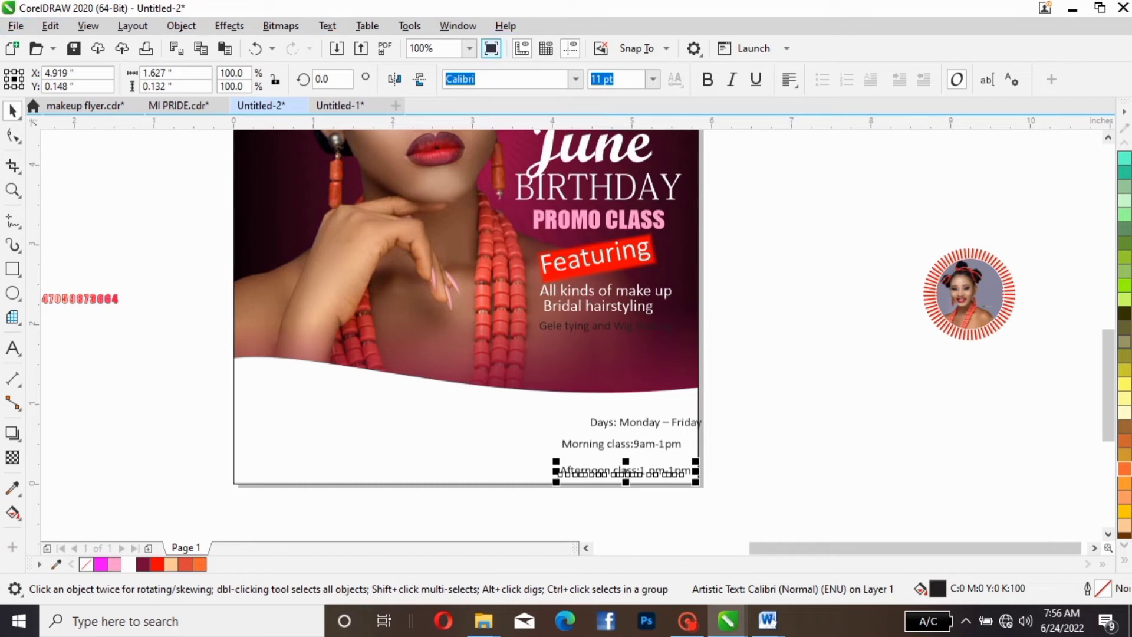
Step: Make the Gele tying text white, put 'Wig making' on its own line, enlarge it to about 128%
{"action": "left_click", "coordinate": [606, 326]}
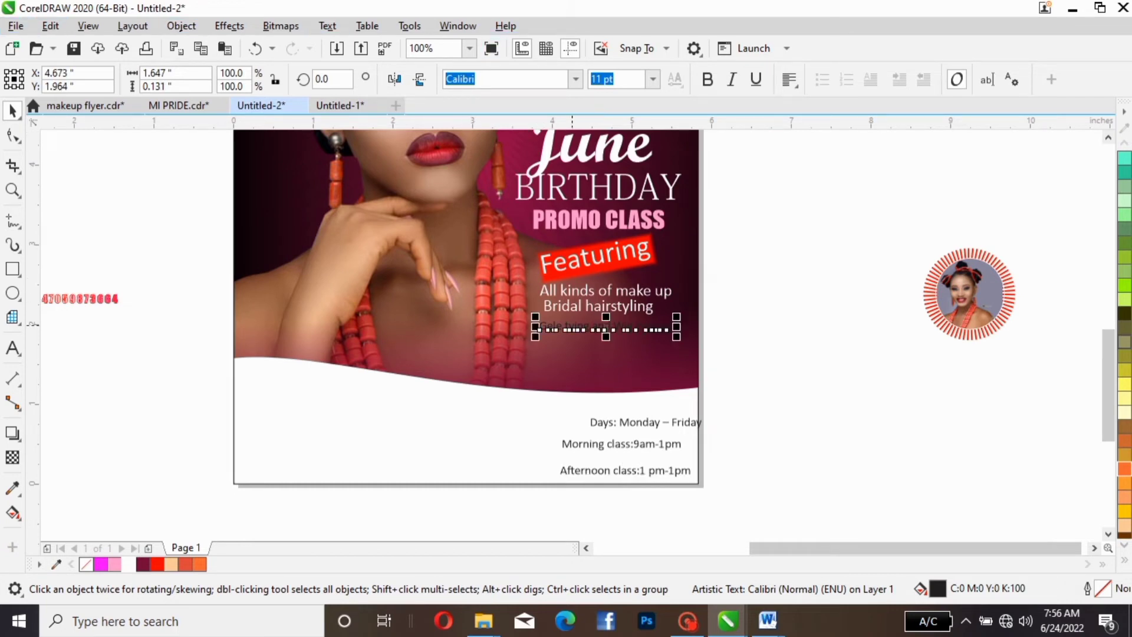
{"action": "left_click", "coordinate": [128, 564]}
{"action": "double_click", "coordinate": [624, 326]}
{"action": "left_click", "coordinate": [613, 325]}
{"action": "key", "text": "Return"}
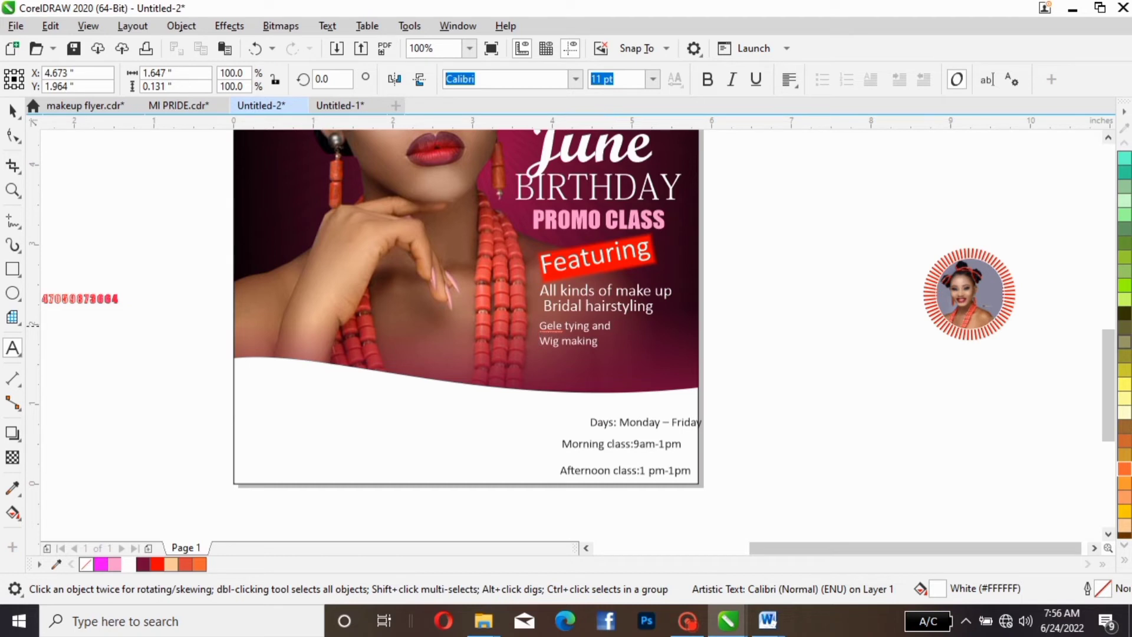
{"action": "key", "text": "ctrl+space"}
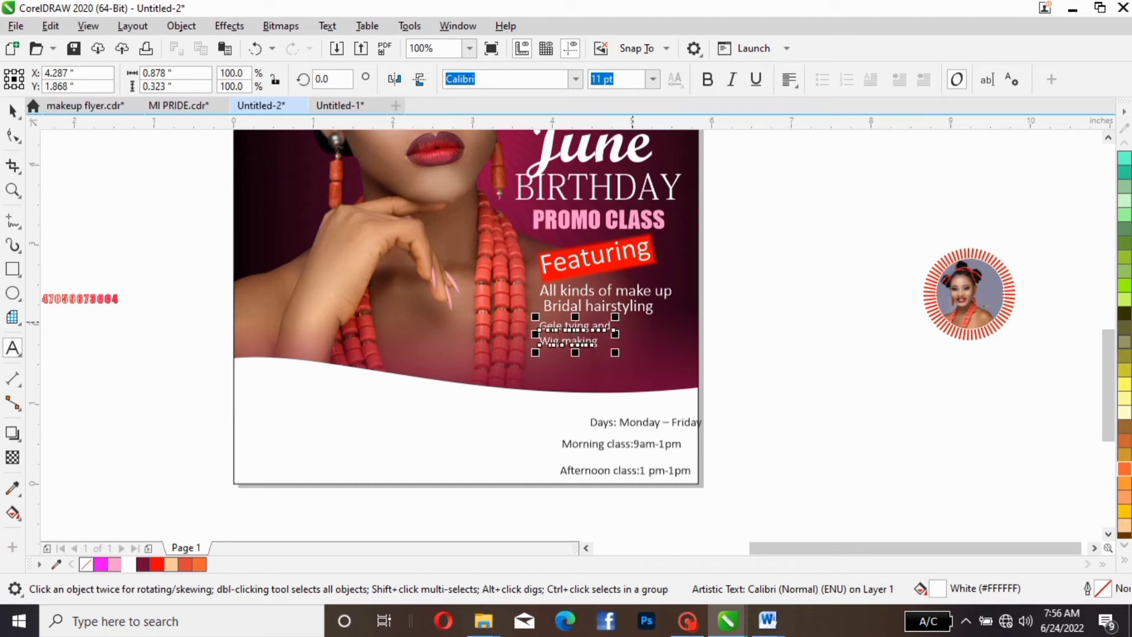
{"action": "left_click_drag", "start_coordinate": [615, 317], "coordinate": [634, 309]}
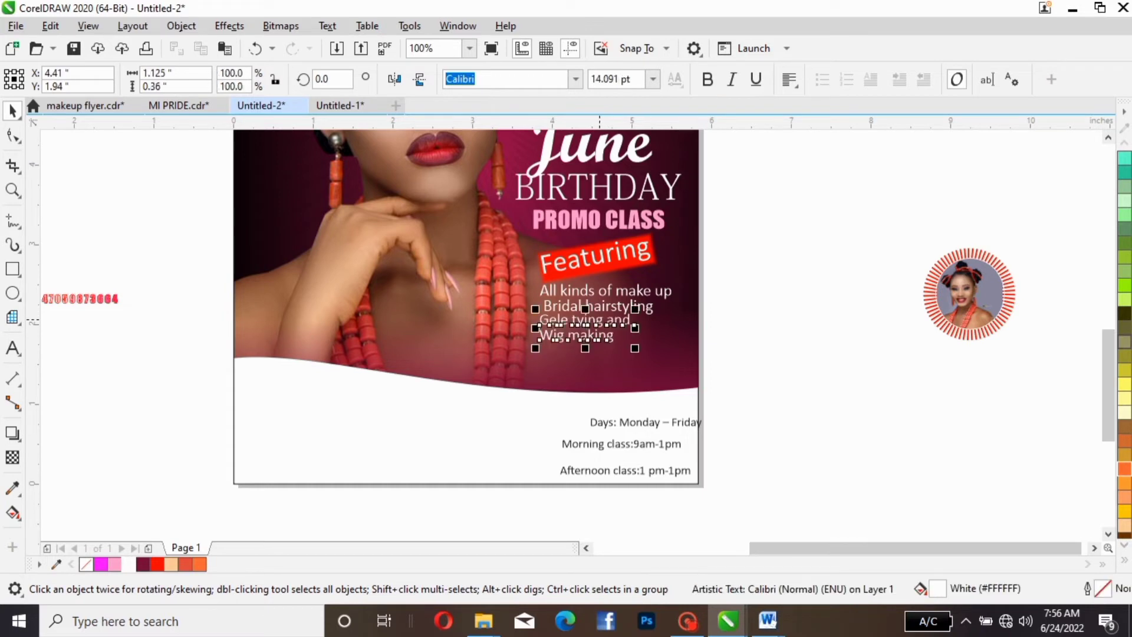
{"action": "left_click_drag", "start_coordinate": [577, 338], "coordinate": [605, 351]}
{"action": "left_click", "coordinate": [634, 292]}
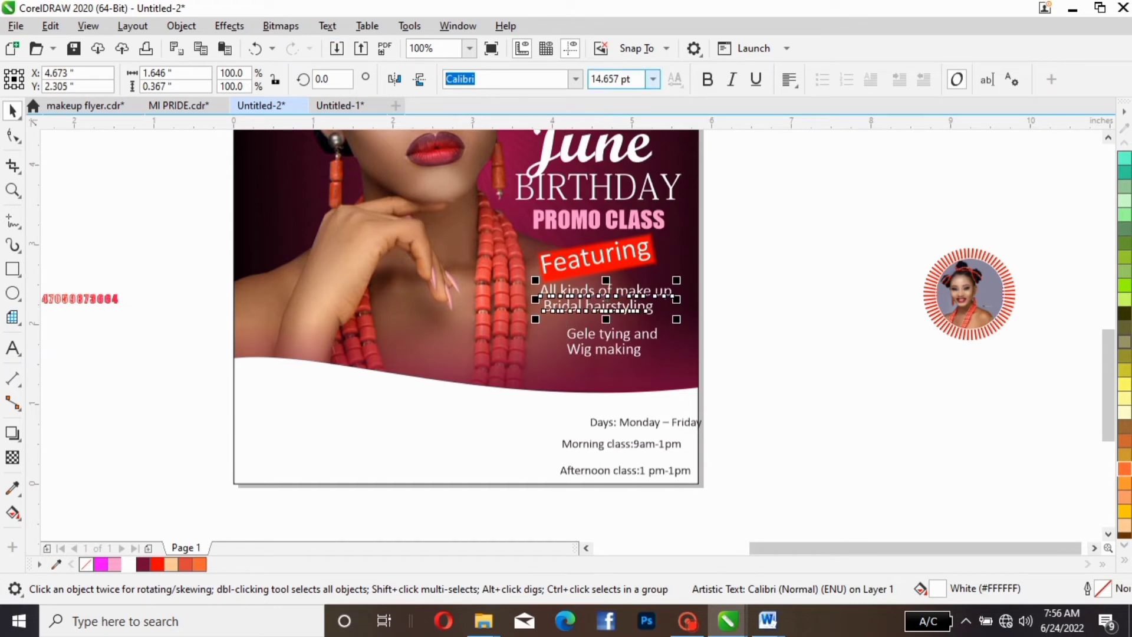
Step: Set the feature text in Comic Sans MS, after trying Calliesha Demo, and adjust its position
{"action": "left_click", "coordinate": [576, 79]}
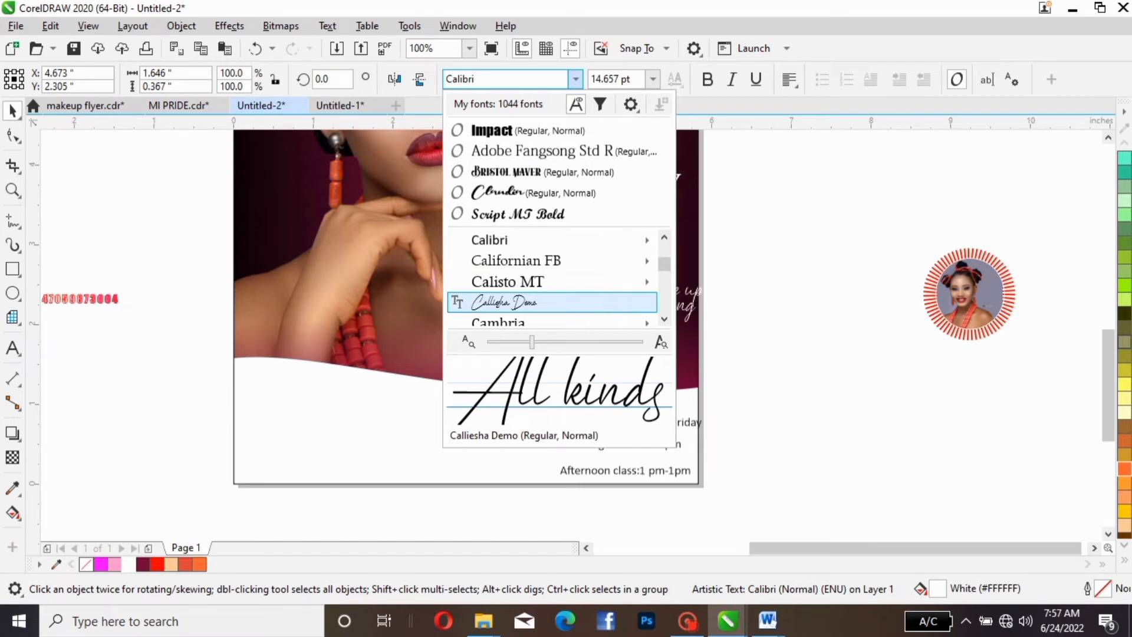
{"action": "left_click", "coordinate": [505, 302]}
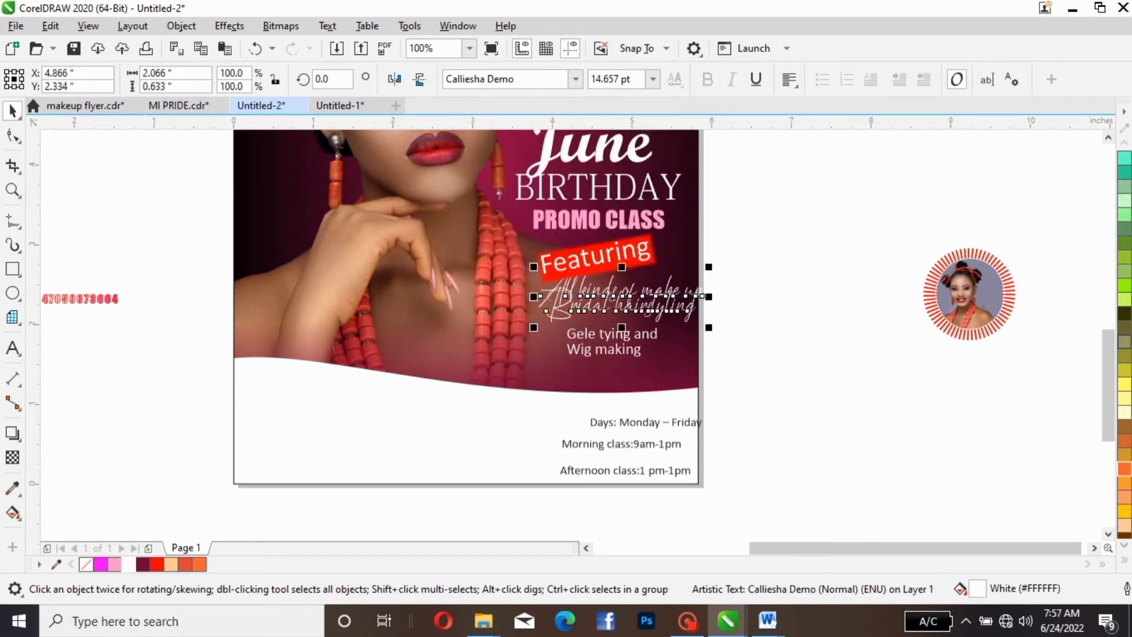
{"action": "left_click", "coordinate": [575, 79]}
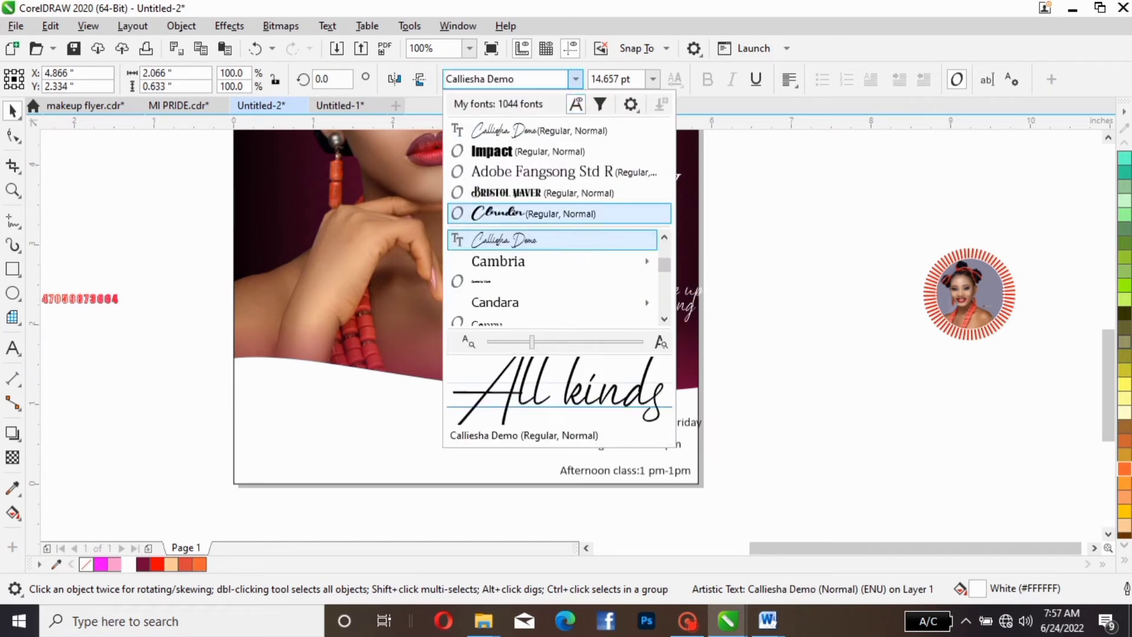
{"action": "scroll", "coordinate": [552, 281], "scroll_direction": "down", "scroll_amount": 5}
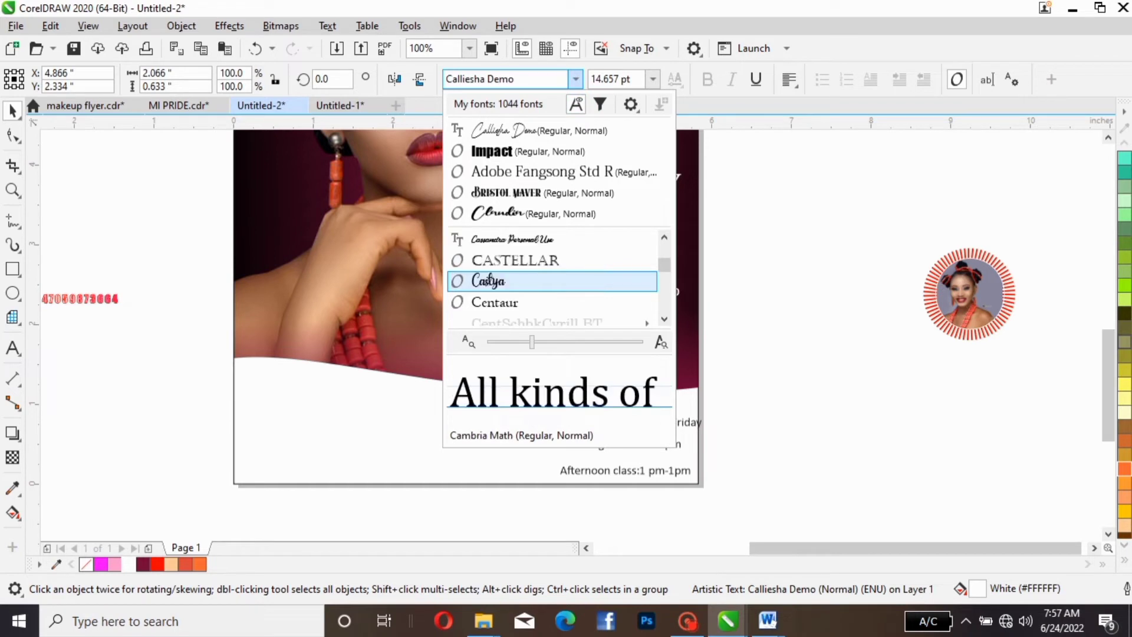
{"action": "scroll", "coordinate": [551, 281], "scroll_direction": "down", "scroll_amount": 6}
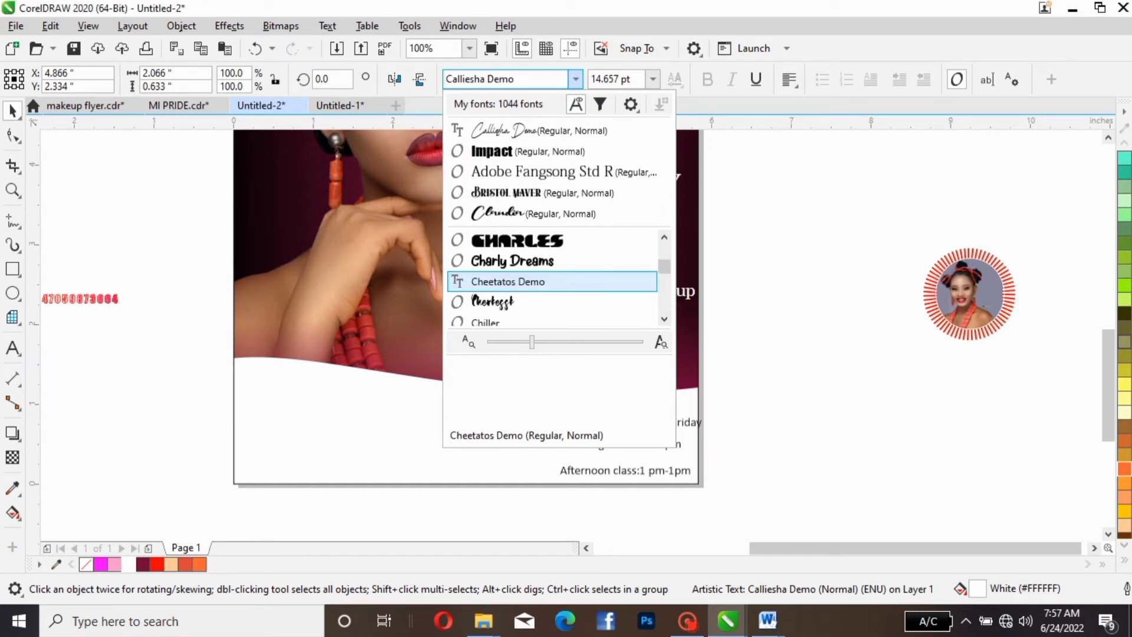
{"action": "scroll", "coordinate": [552, 281], "scroll_direction": "down", "scroll_amount": 3}
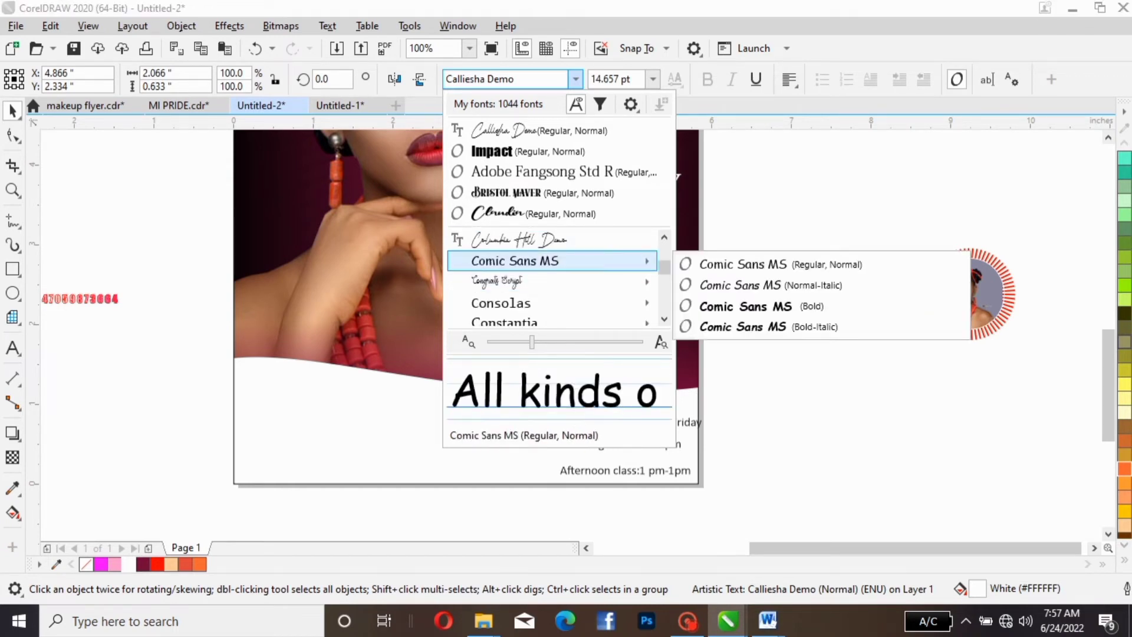
{"action": "left_click", "coordinate": [552, 260]}
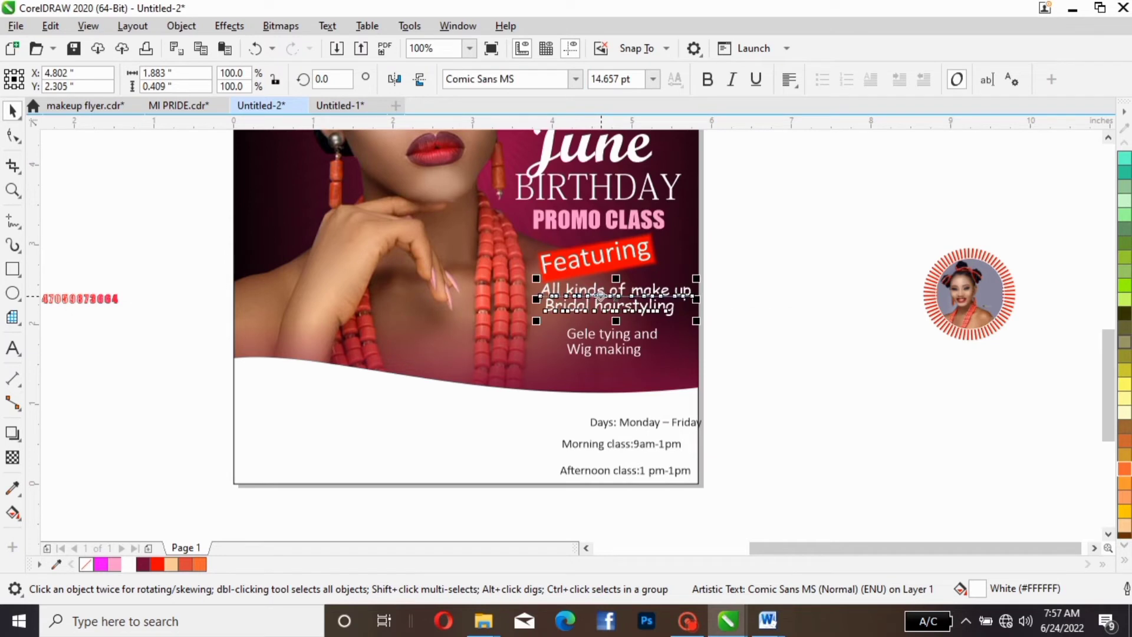
{"action": "left_click_drag", "start_coordinate": [616, 298], "coordinate": [613, 302]}
{"action": "left_click", "coordinate": [612, 341]}
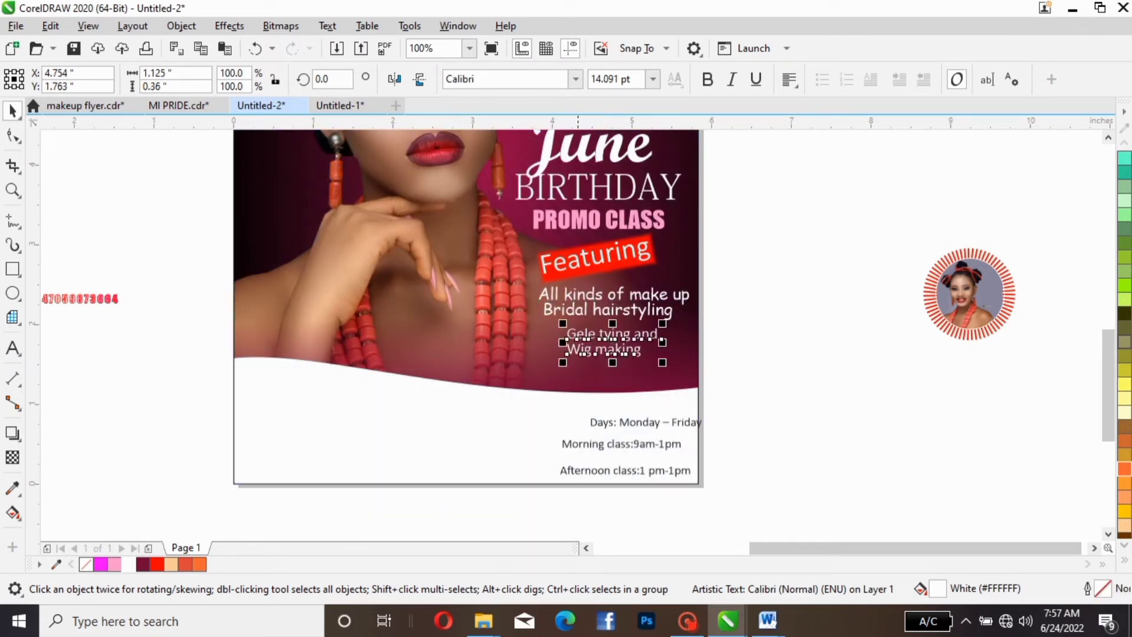
{"action": "left_click", "coordinate": [507, 78]}
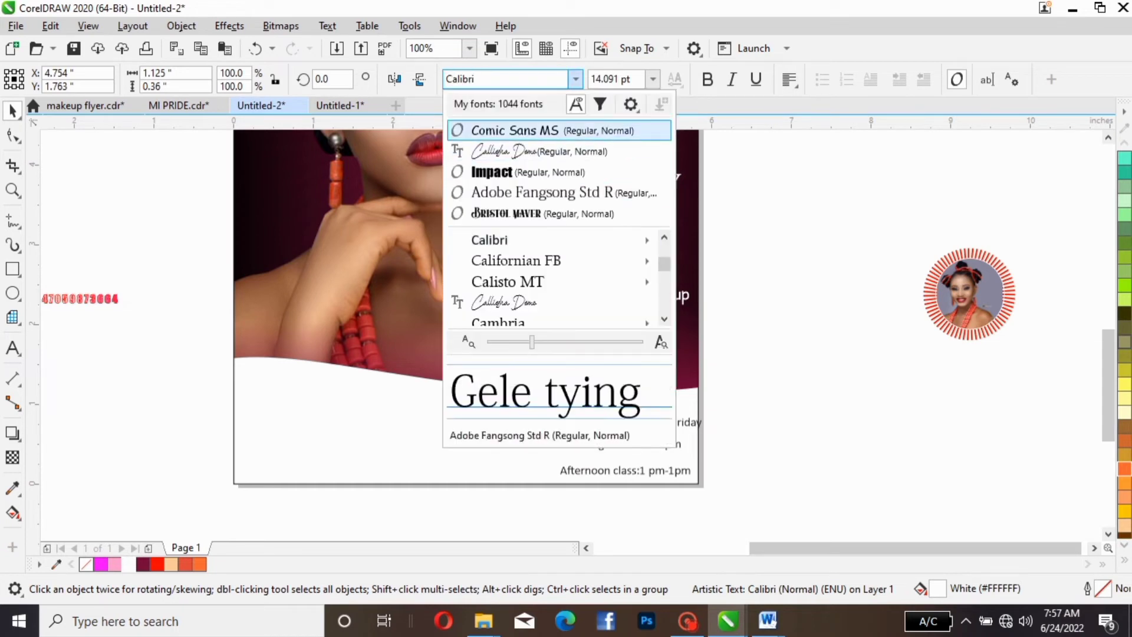
{"action": "left_click_drag", "start_coordinate": [613, 301], "coordinate": [615, 303]}
{"action": "left_click", "coordinate": [618, 342]}
Step: Select both feature text blocks and set them to 16 pt
{"action": "left_click_drag", "start_coordinate": [750, 276], "coordinate": [527, 378]}
{"action": "left_click", "coordinate": [653, 79]}
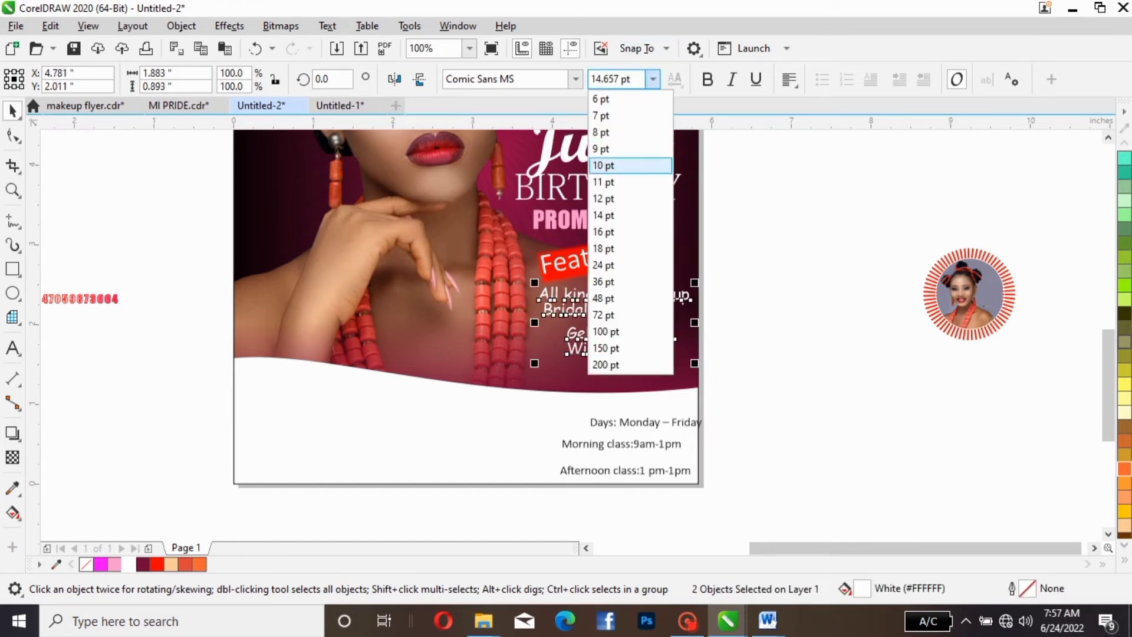
{"action": "left_click", "coordinate": [607, 215]}
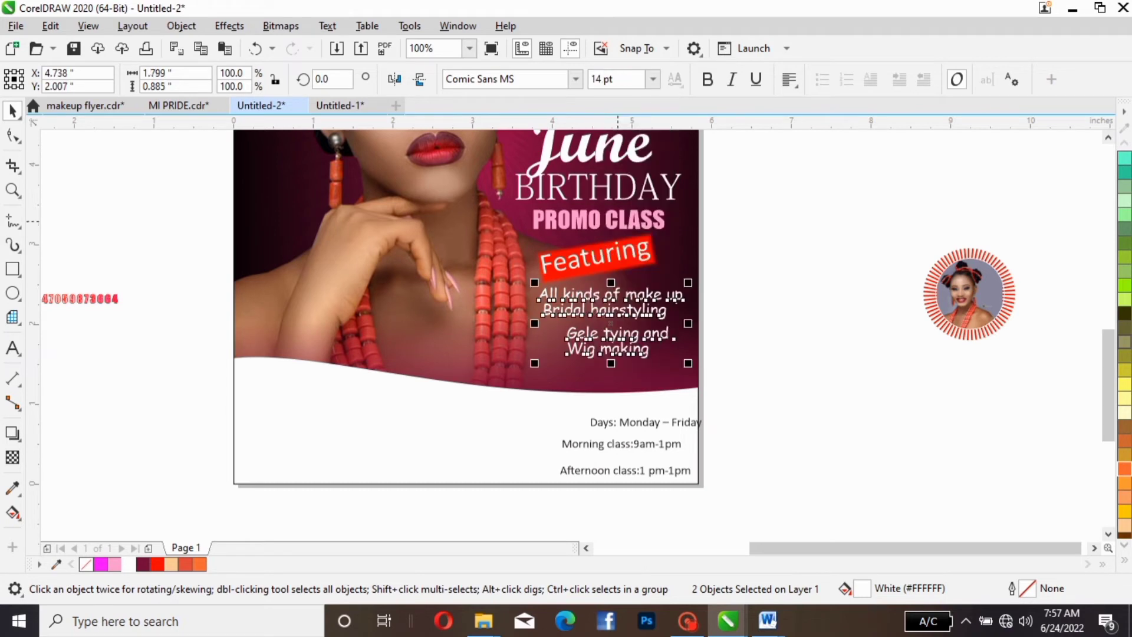
{"action": "left_click", "coordinate": [652, 79]}
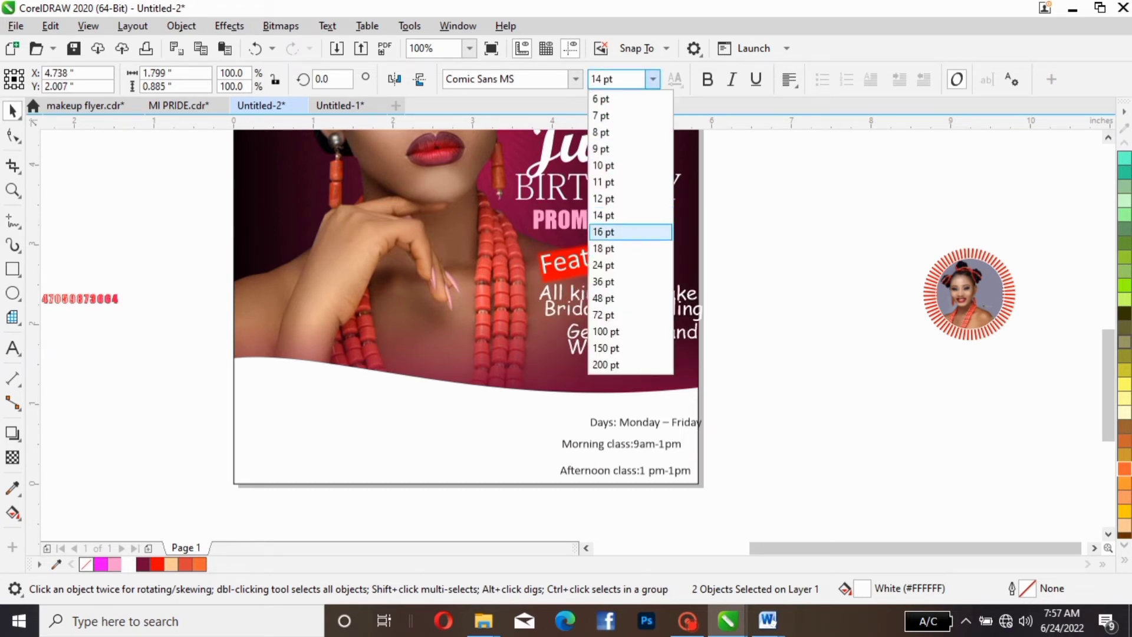
{"action": "left_click", "coordinate": [630, 232]}
{"action": "left_click", "coordinate": [641, 312]}
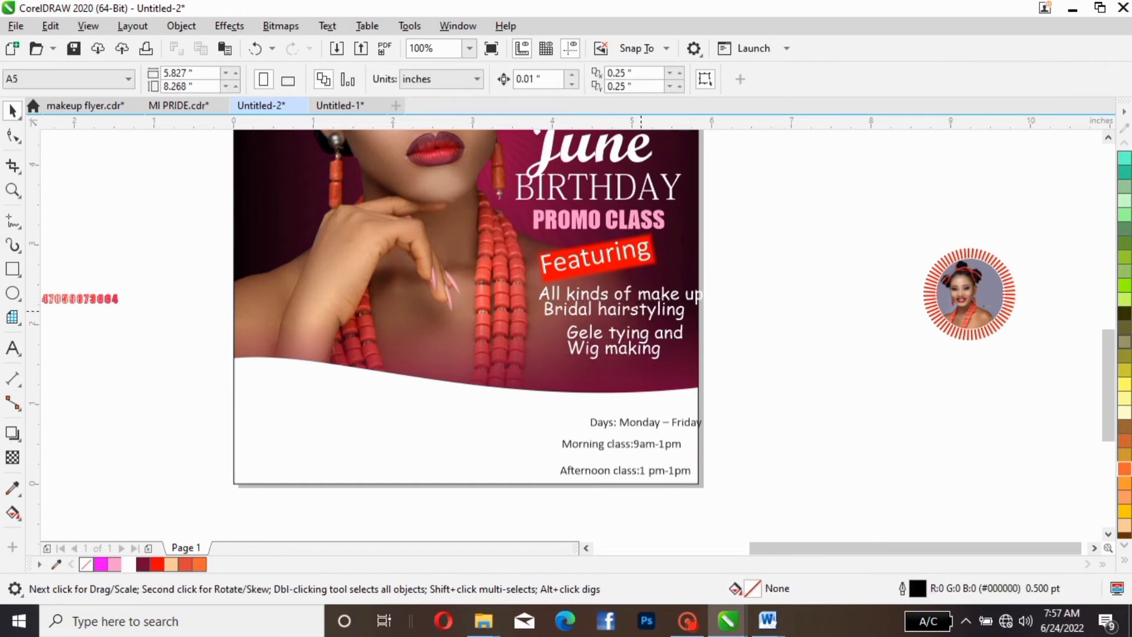
Step: Rearrange the feature lines, then shift all four together slightly left
{"action": "left_click", "coordinate": [621, 302]}
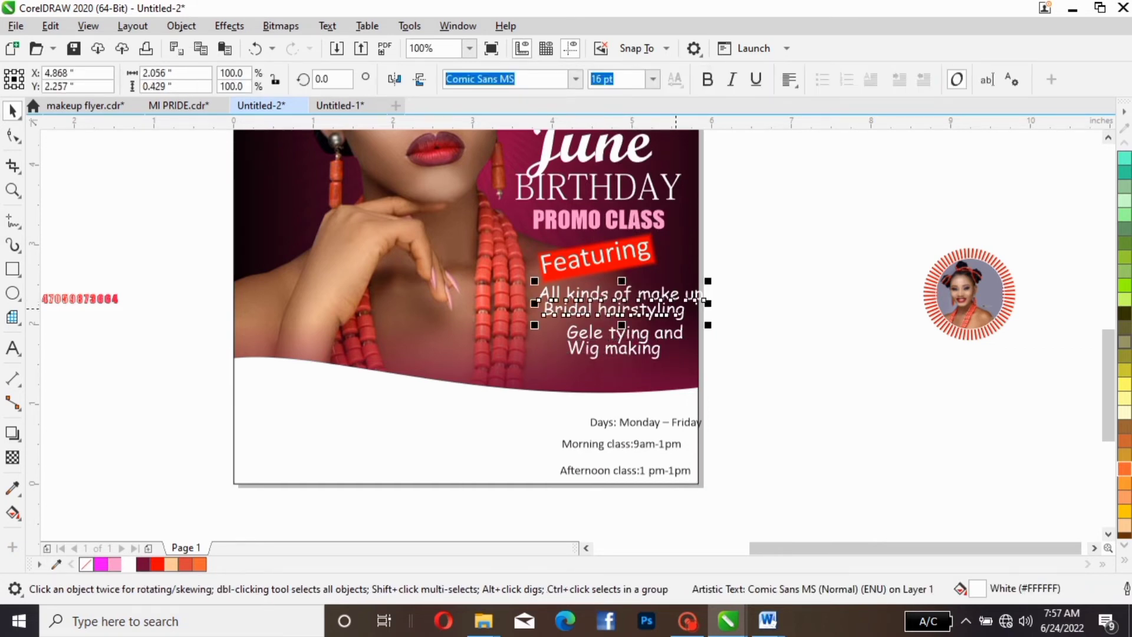
{"action": "left_click_drag", "start_coordinate": [622, 324], "coordinate": [622, 309]}
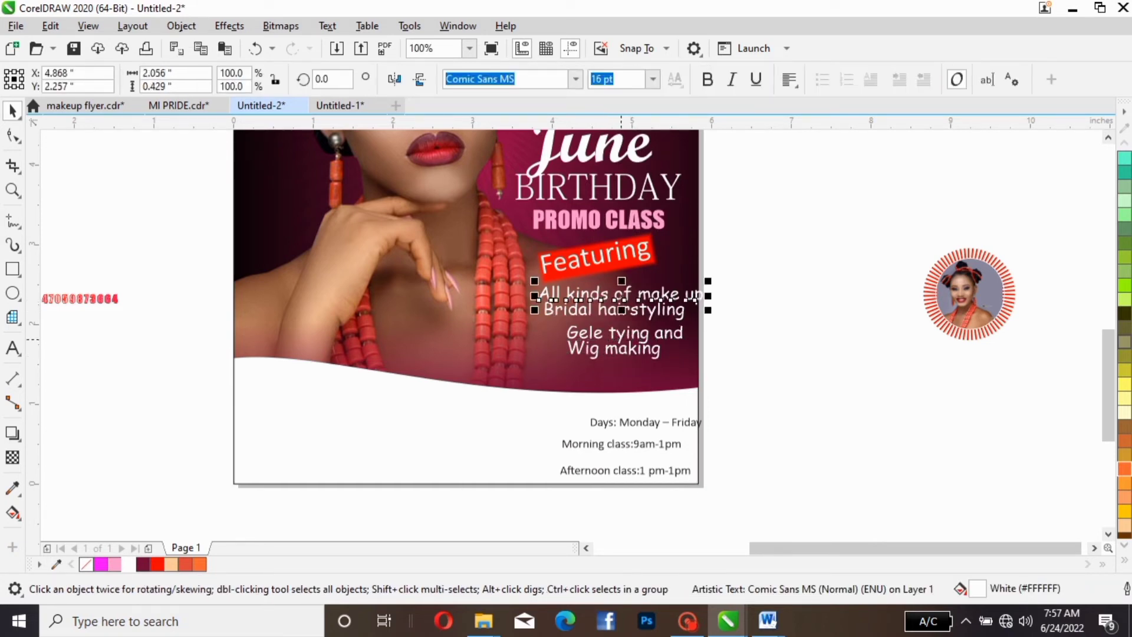
{"action": "left_click", "coordinate": [625, 339]}
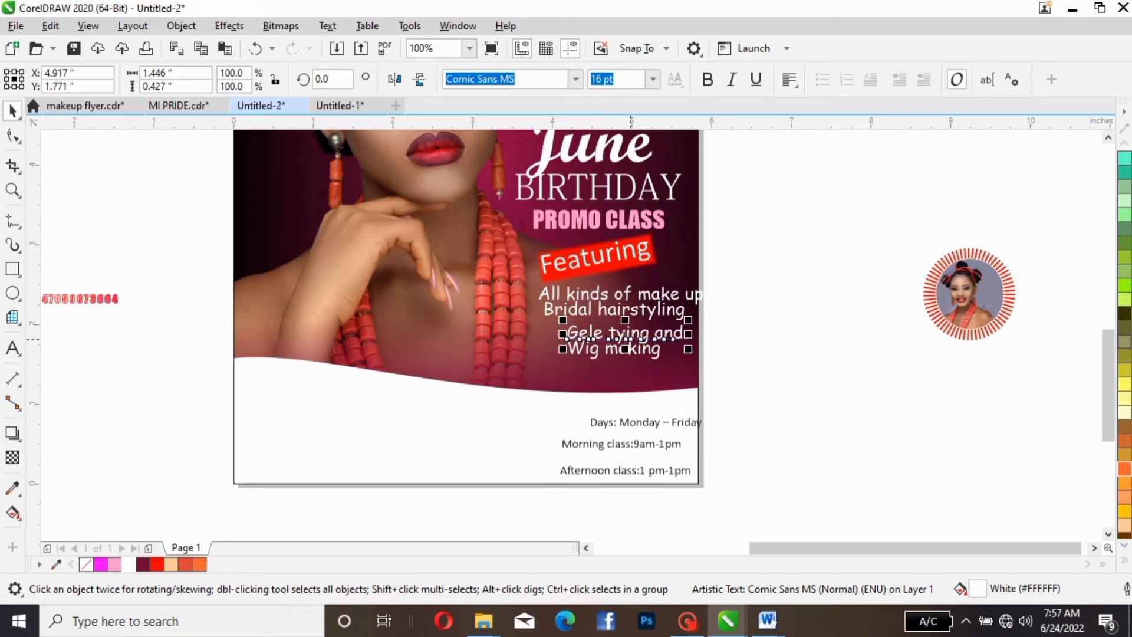
{"action": "left_click_drag", "start_coordinate": [624, 339], "coordinate": [625, 330]}
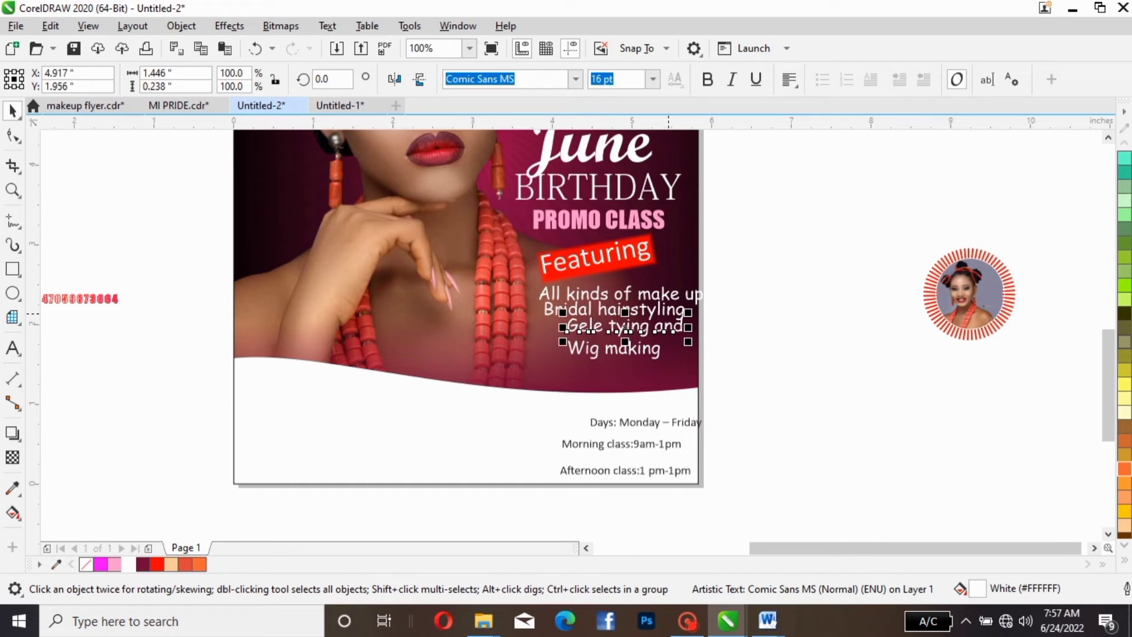
{"action": "left_click", "coordinate": [613, 309]}
{"action": "left_click_drag", "start_coordinate": [613, 309], "coordinate": [608, 329]}
{"action": "left_click", "coordinate": [619, 323]}
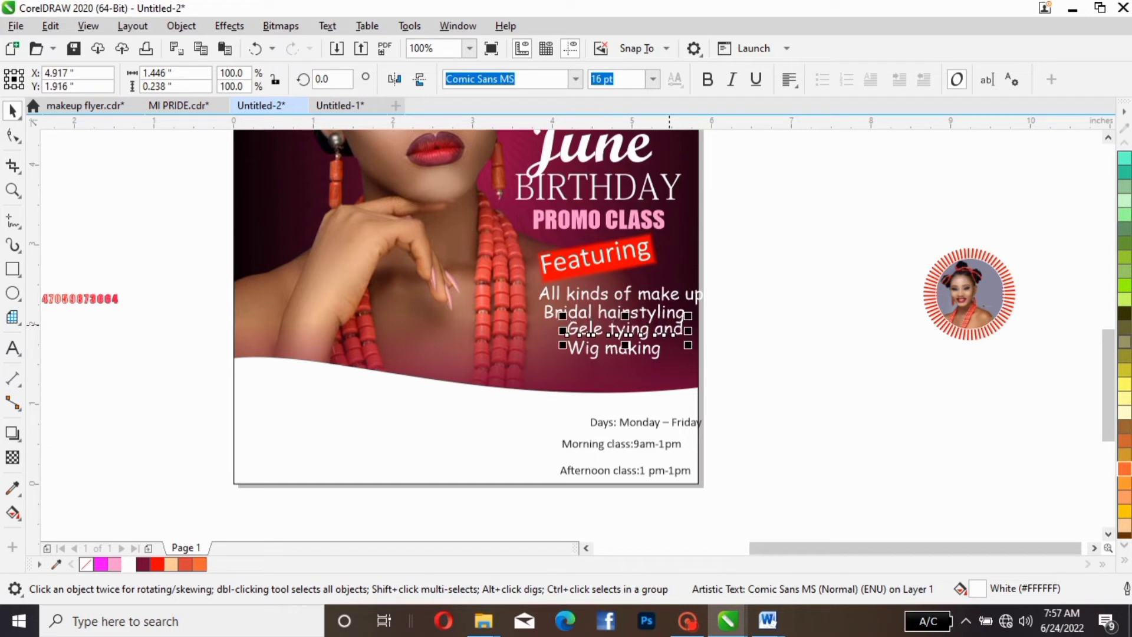
{"action": "left_click_drag", "start_coordinate": [736, 264], "coordinate": [498, 413]}
{"action": "key", "text": "Left"}
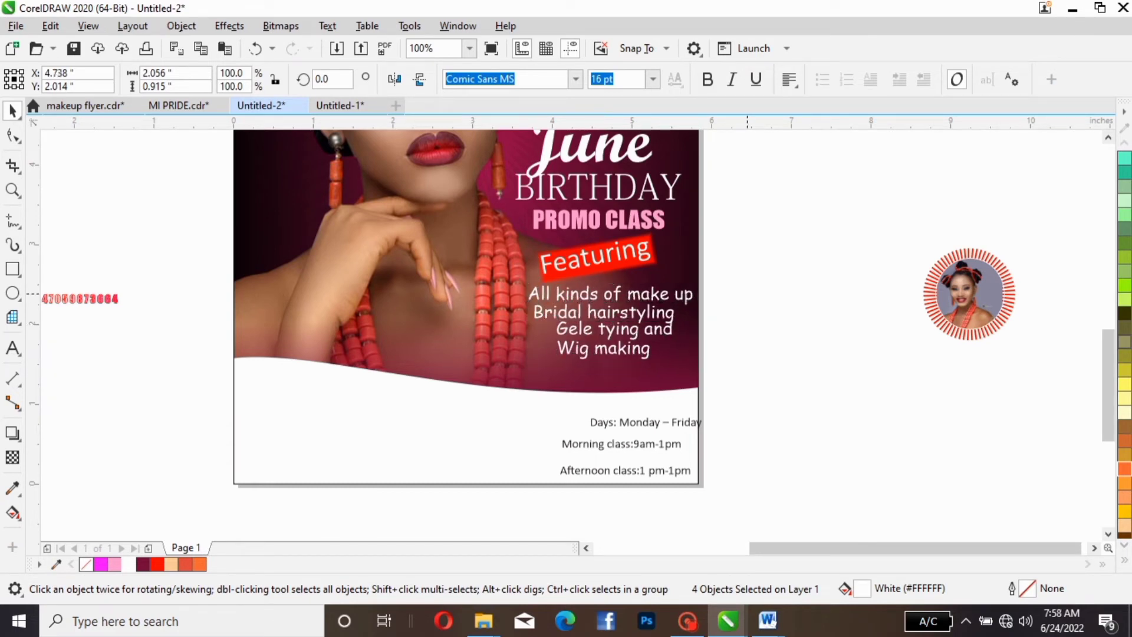
{"action": "key", "text": "Escape"}
Step: Move the Gele tying and and Wig making lines lower to space out the list
{"action": "left_click", "coordinate": [660, 334]}
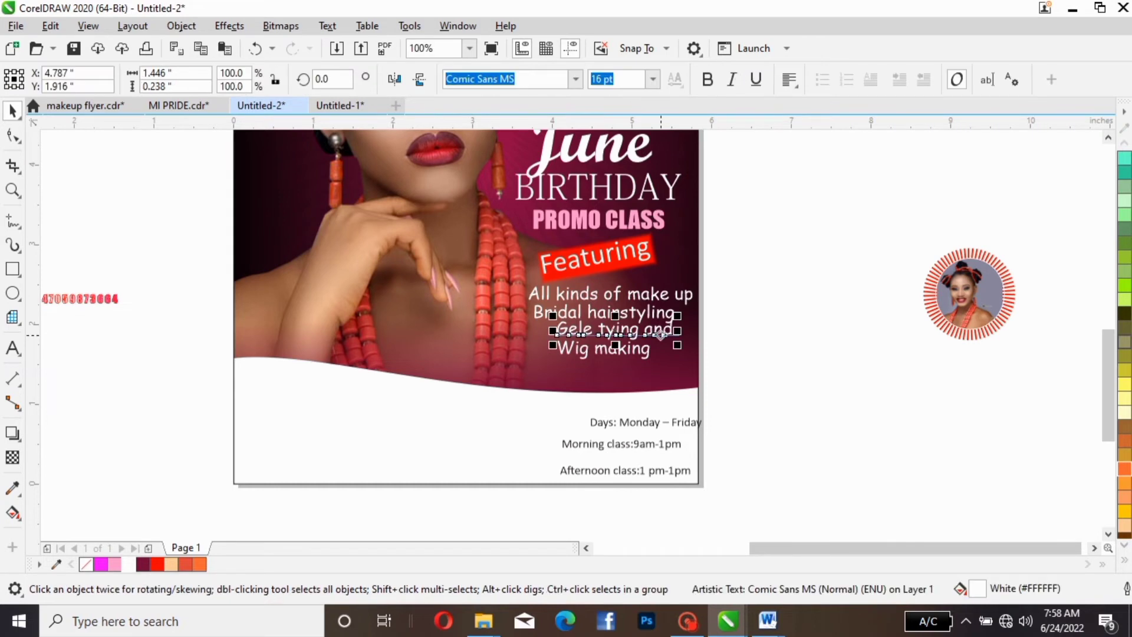
{"action": "left_click_drag", "start_coordinate": [660, 334], "coordinate": [648, 360]}
{"action": "left_click", "coordinate": [648, 352]}
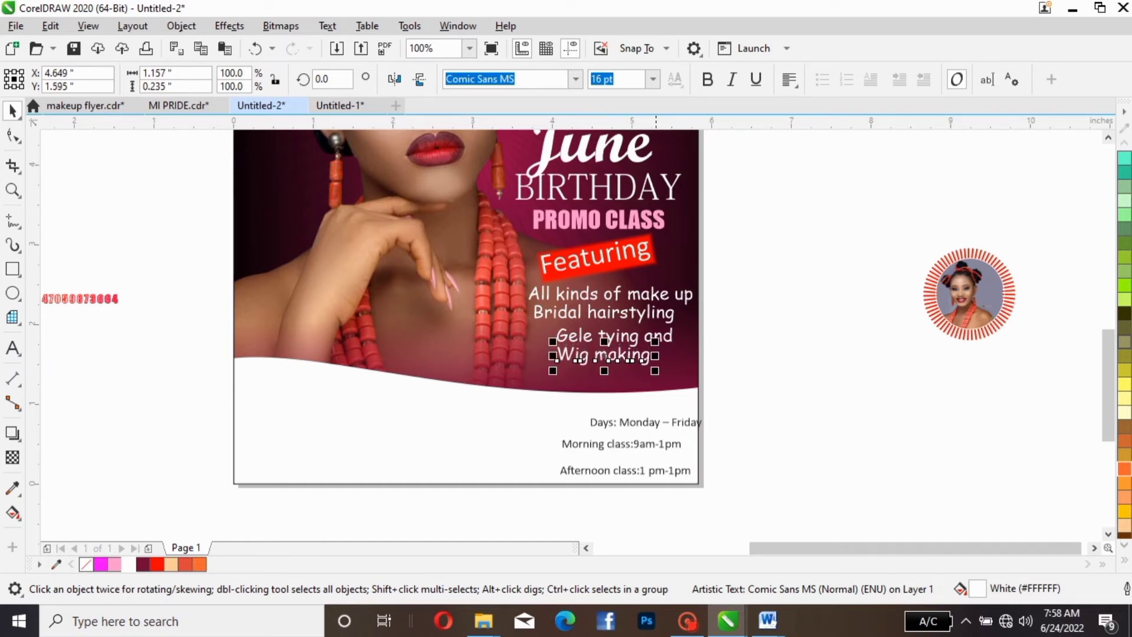
{"action": "left_click_drag", "start_coordinate": [645, 317], "coordinate": [649, 367]}
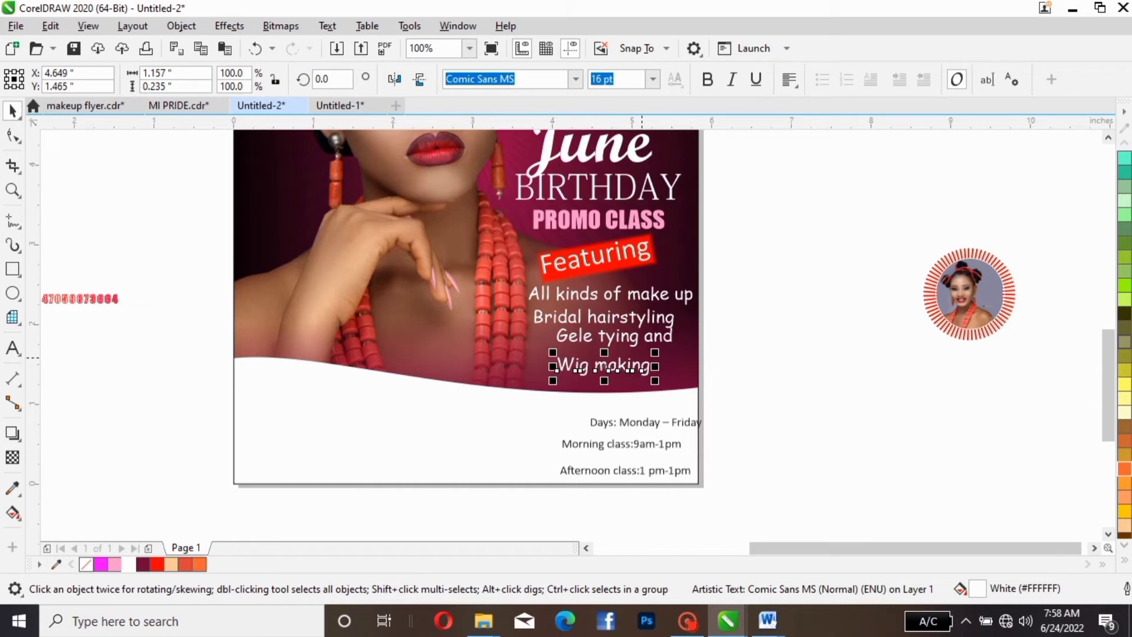
{"action": "left_click", "coordinate": [613, 337]}
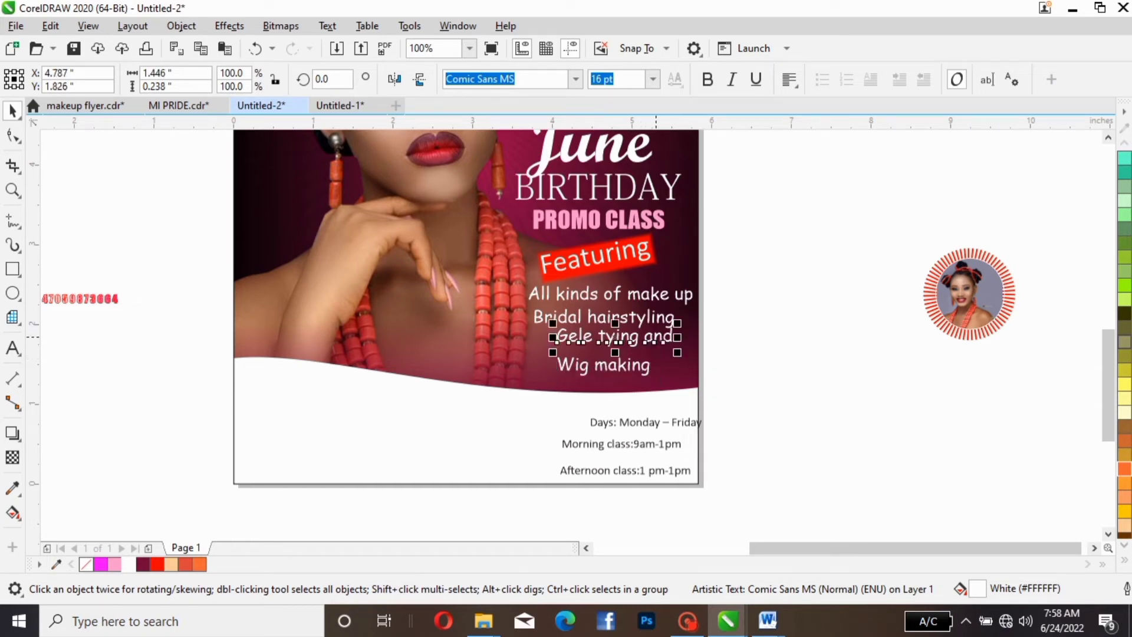
{"action": "left_click_drag", "start_coordinate": [613, 337], "coordinate": [613, 341]}
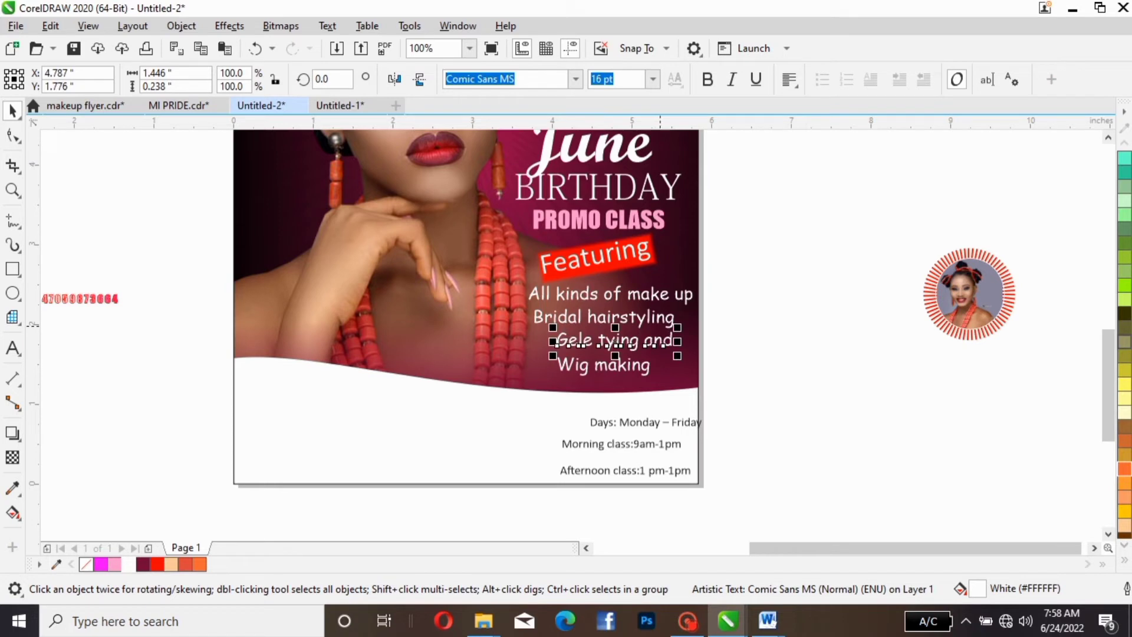
Step: Nudge Bridal hairstyling, Gele tying and and Wig making into even spacing and centred alignment
{"action": "left_click", "coordinate": [661, 322]}
{"action": "left_click_drag", "start_coordinate": [662, 323], "coordinate": [661, 325]}
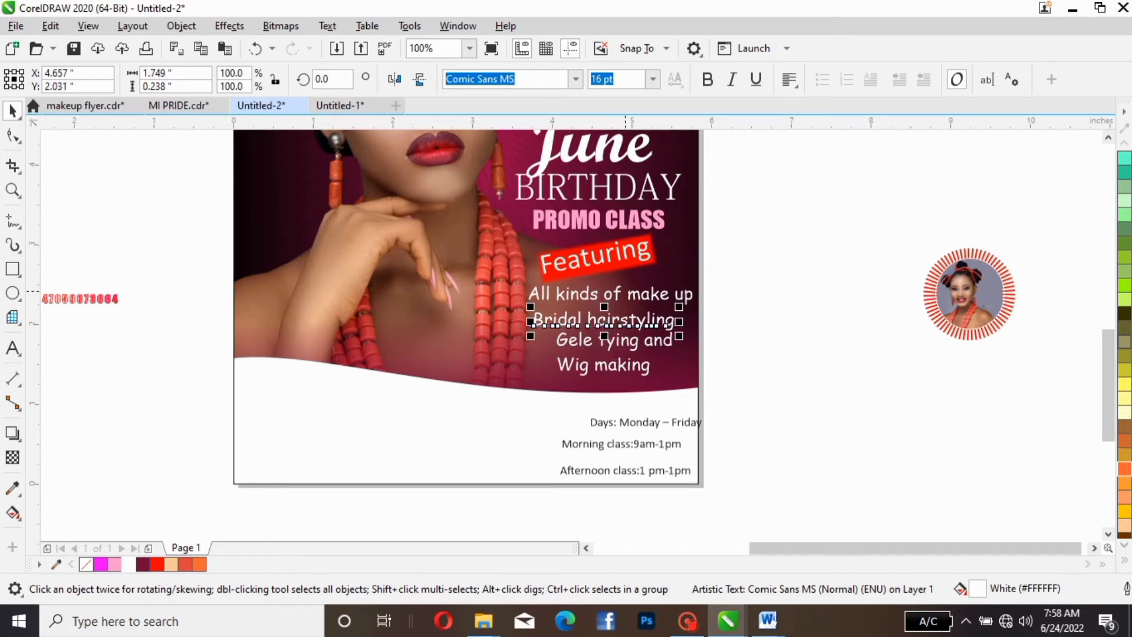
{"action": "key", "text": "Right"}
{"action": "key", "text": "Right"}
{"action": "key", "text": "Right"}
{"action": "key", "text": "Right"}
{"action": "key", "text": "Right"}
{"action": "key", "text": "Right"}
{"action": "key", "text": "Right"}
{"action": "key", "text": "Right"}
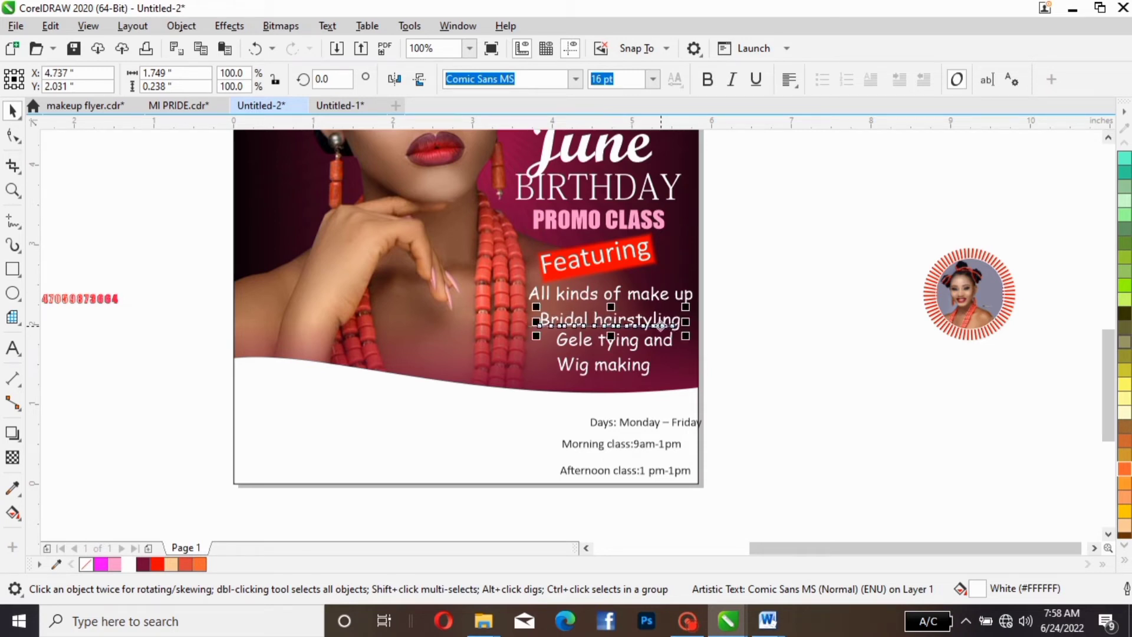
{"action": "left_click", "coordinate": [646, 337]}
{"action": "key", "text": "Right"}
{"action": "key", "text": "Right"}
{"action": "key", "text": "Right"}
{"action": "key", "text": "Left"}
{"action": "key", "text": "Left"}
{"action": "key", "text": "Left"}
{"action": "key", "text": "Left"}
{"action": "key", "text": "Left"}
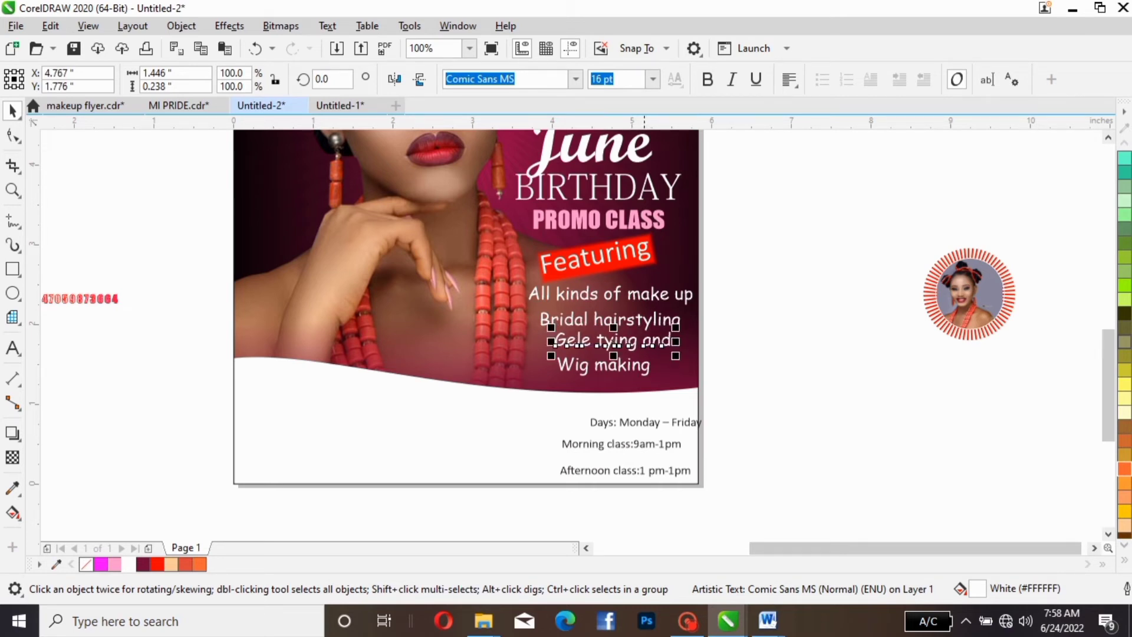
{"action": "left_click", "coordinate": [604, 365]}
{"action": "key", "text": "Right"}
{"action": "key", "text": "Right"}
{"action": "key", "text": "Right"}
{"action": "key", "text": "Right"}
{"action": "key", "text": "Right"}
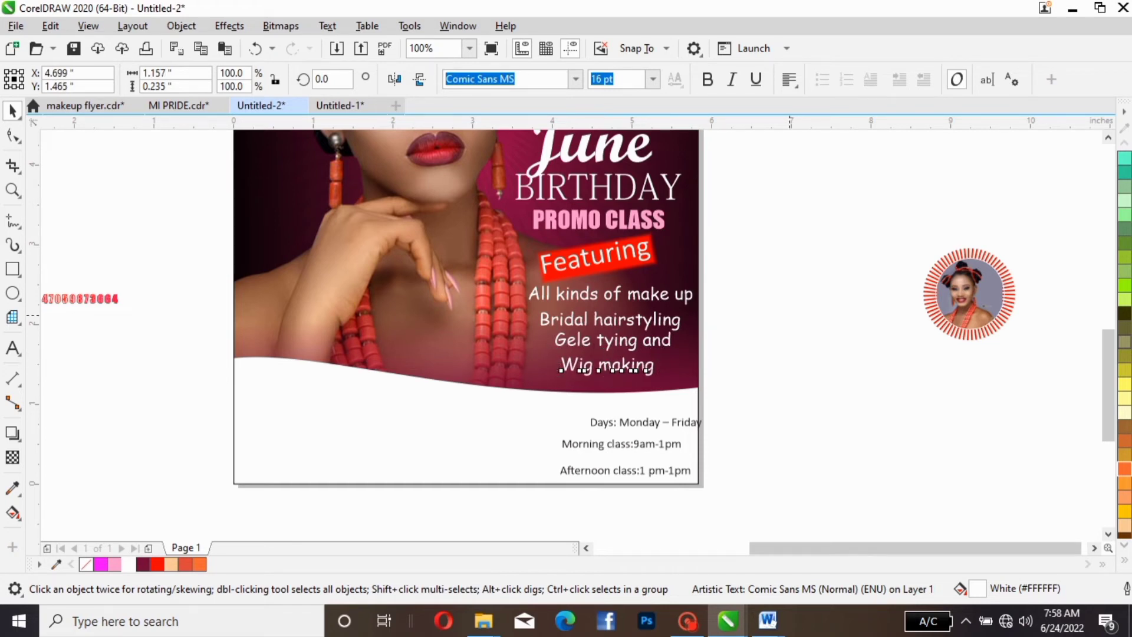
{"action": "key", "text": "Escape"}
Step: Move the Days: Monday – Friday line up beneath the maroon wave
{"action": "left_click", "coordinate": [646, 422]}
{"action": "left_click", "coordinate": [645, 422]}
{"action": "left_click_drag", "start_coordinate": [645, 422], "coordinate": [625, 404]}
Step: Move the Morning class and Afternoon class lines up into a tight stack under the Days line
{"action": "left_click", "coordinate": [621, 443]}
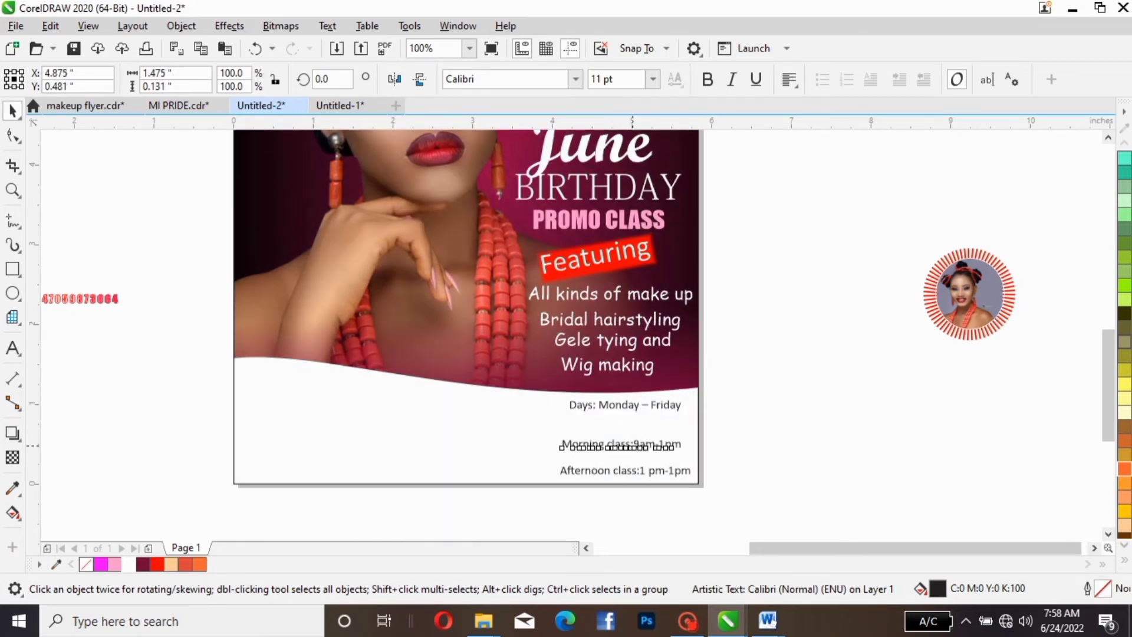
{"action": "left_click_drag", "start_coordinate": [621, 443], "coordinate": [628, 422]}
{"action": "left_click_drag", "start_coordinate": [625, 470], "coordinate": [625, 439]}
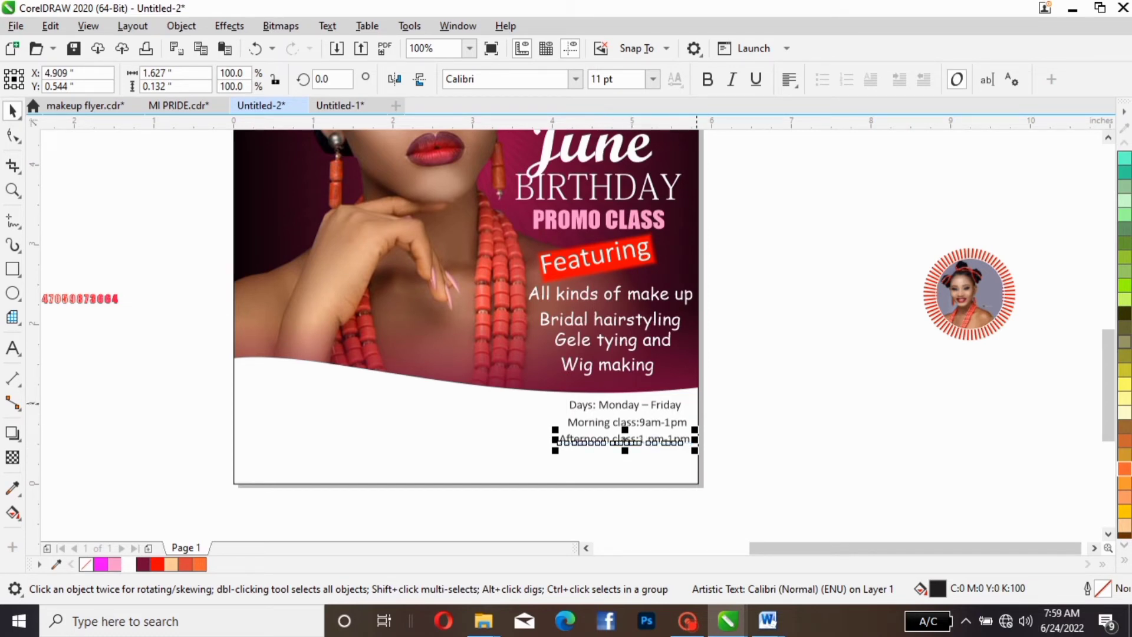
{"action": "left_click", "coordinate": [588, 407]}
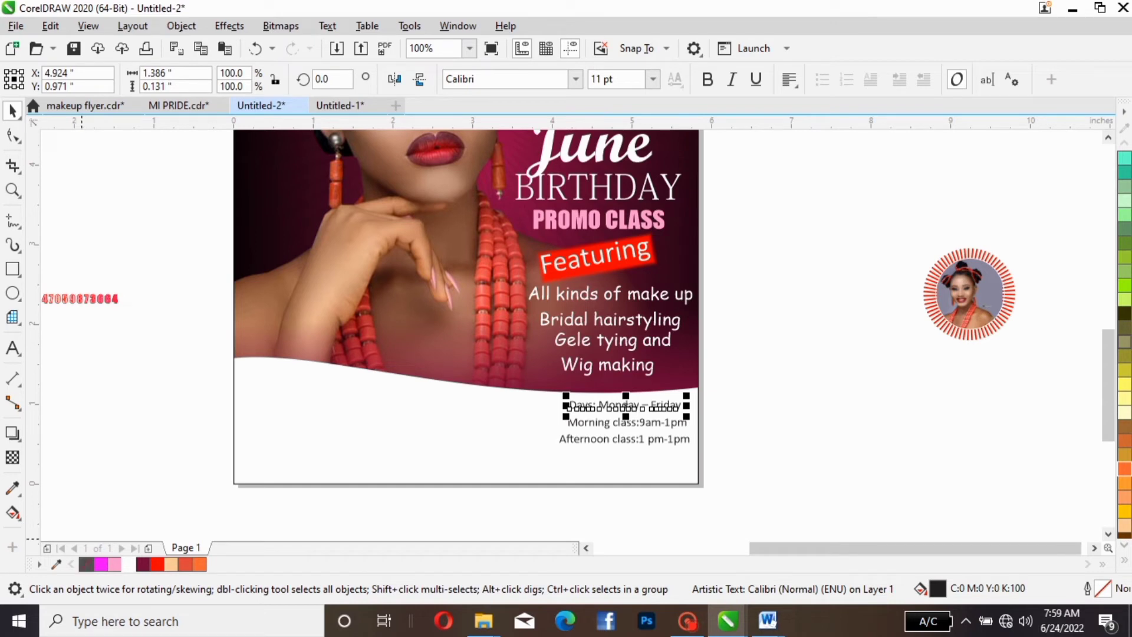
Step: Colour the Days line magenta and set it in Impact
{"action": "left_click", "coordinate": [100, 564]}
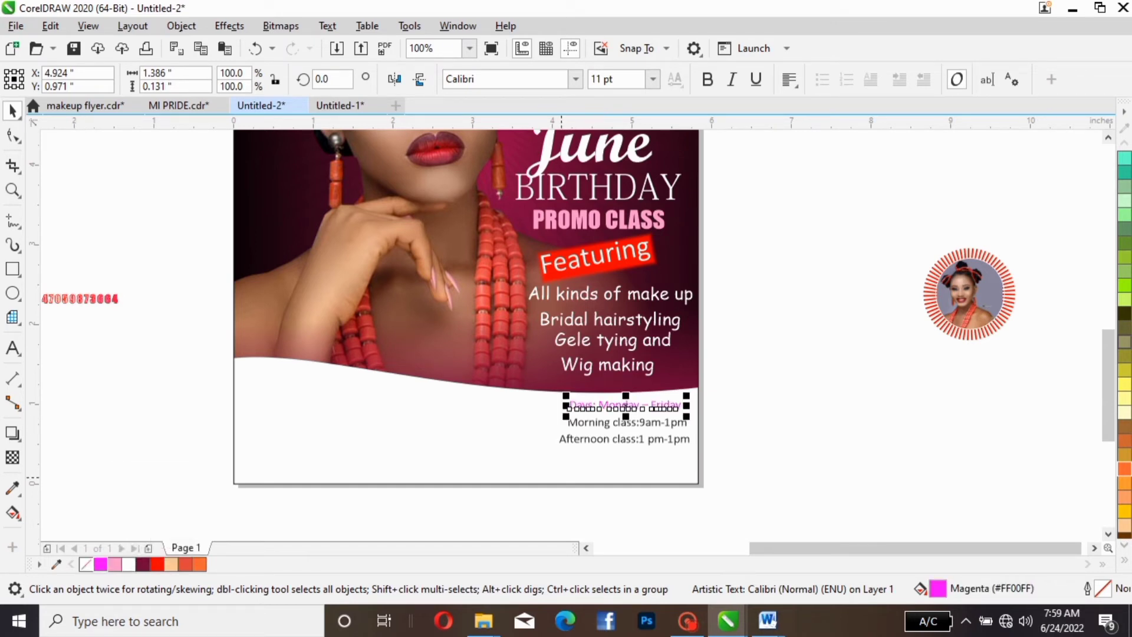
{"action": "left_click", "coordinate": [460, 78]}
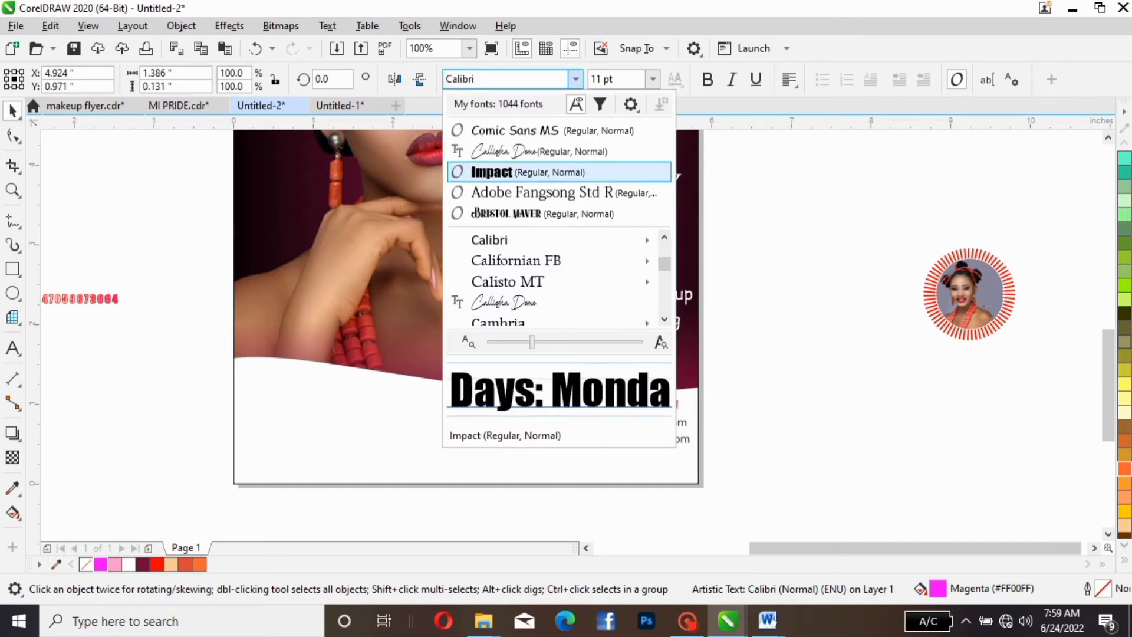
{"action": "key", "text": "Escape"}
{"action": "type", "text": "Impact"}
{"action": "key", "text": "Return"}
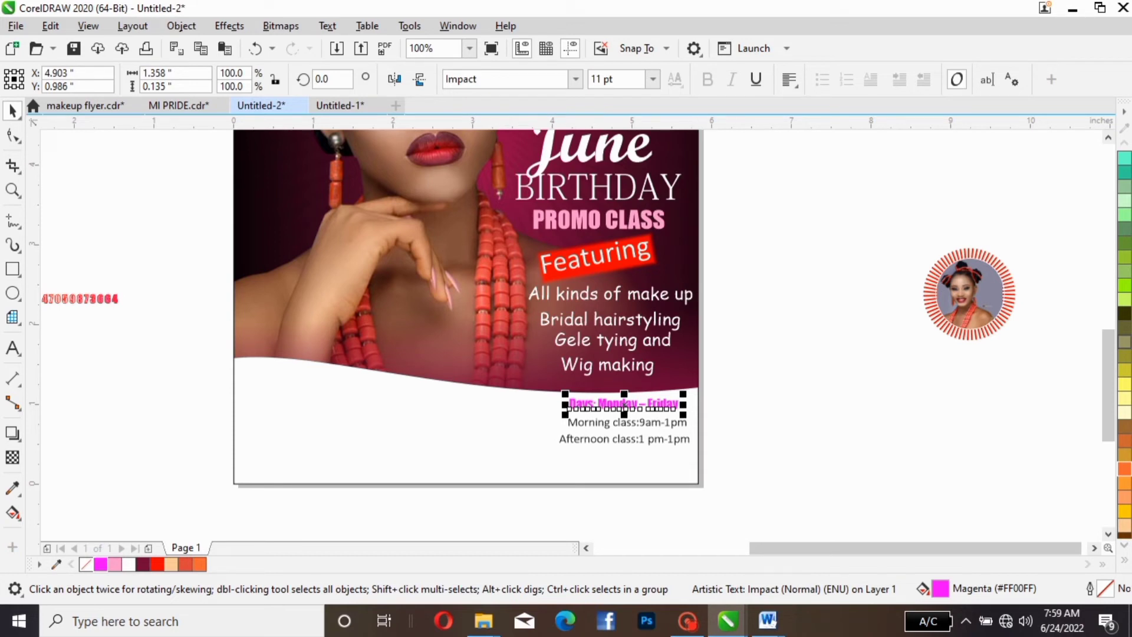
Step: Change the Days line font from Impact to regular Arial
{"action": "left_click", "coordinate": [574, 79]}
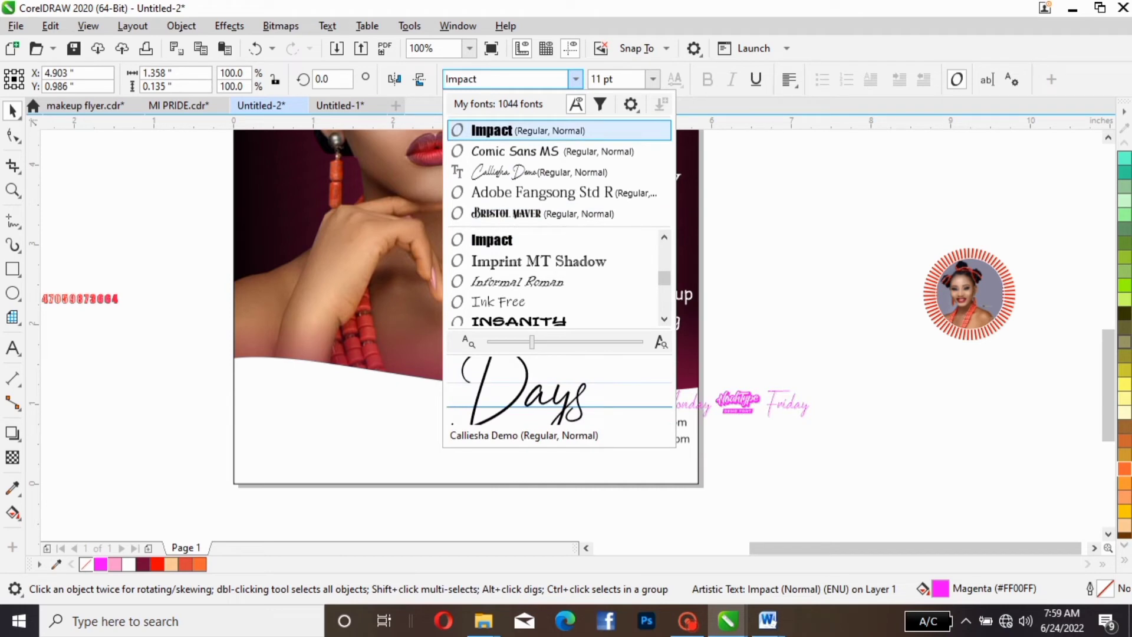
{"action": "left_click", "coordinate": [507, 78]}
{"action": "type", "text": "ARIAL"}
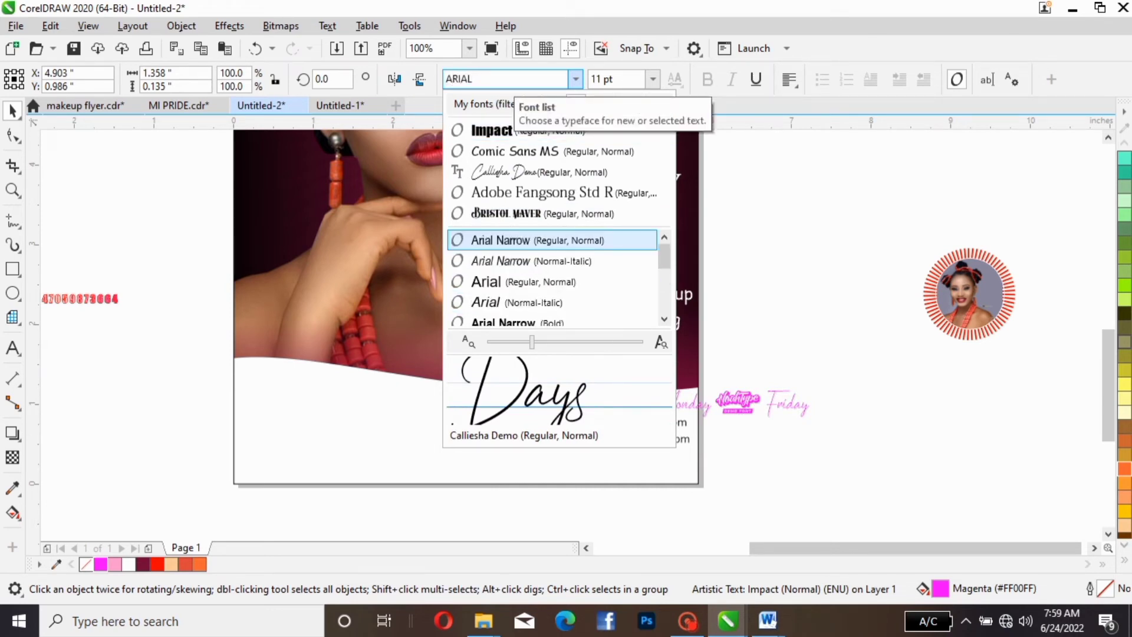
{"action": "key", "text": "Down"}
{"action": "key", "text": "Down"}
{"action": "key", "text": "Down"}
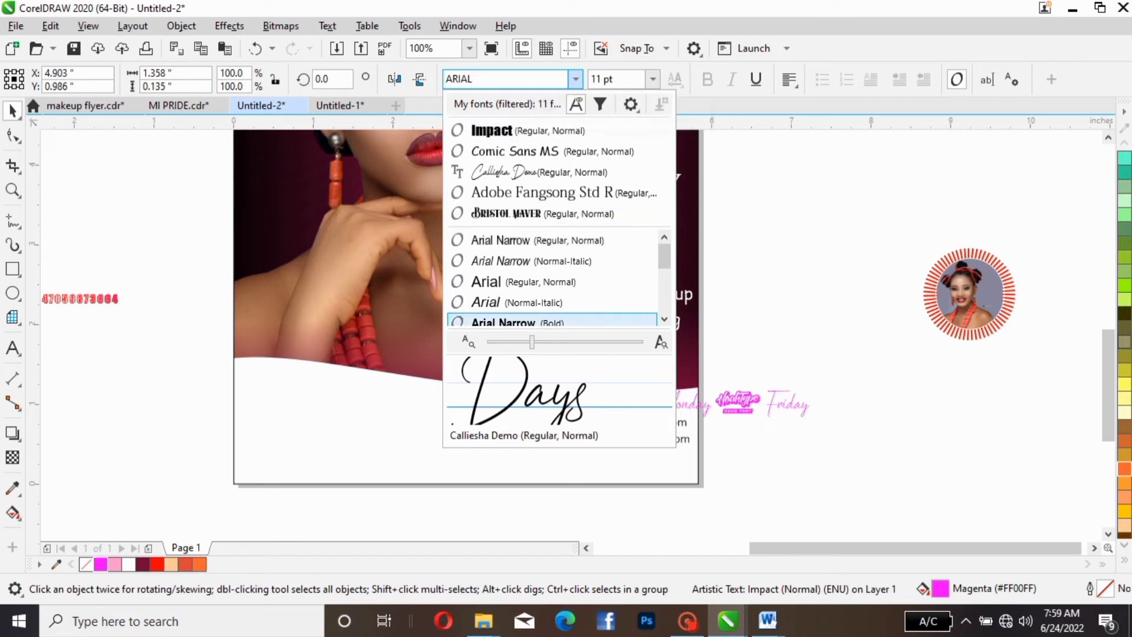
{"action": "key", "text": "Up"}
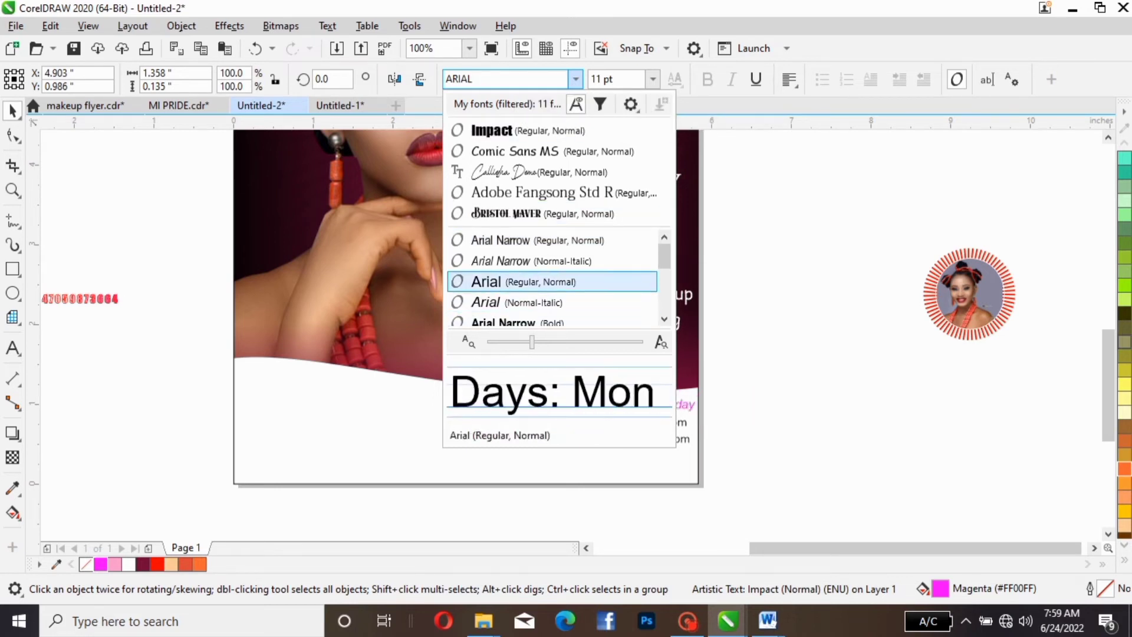
{"action": "key", "text": "Return"}
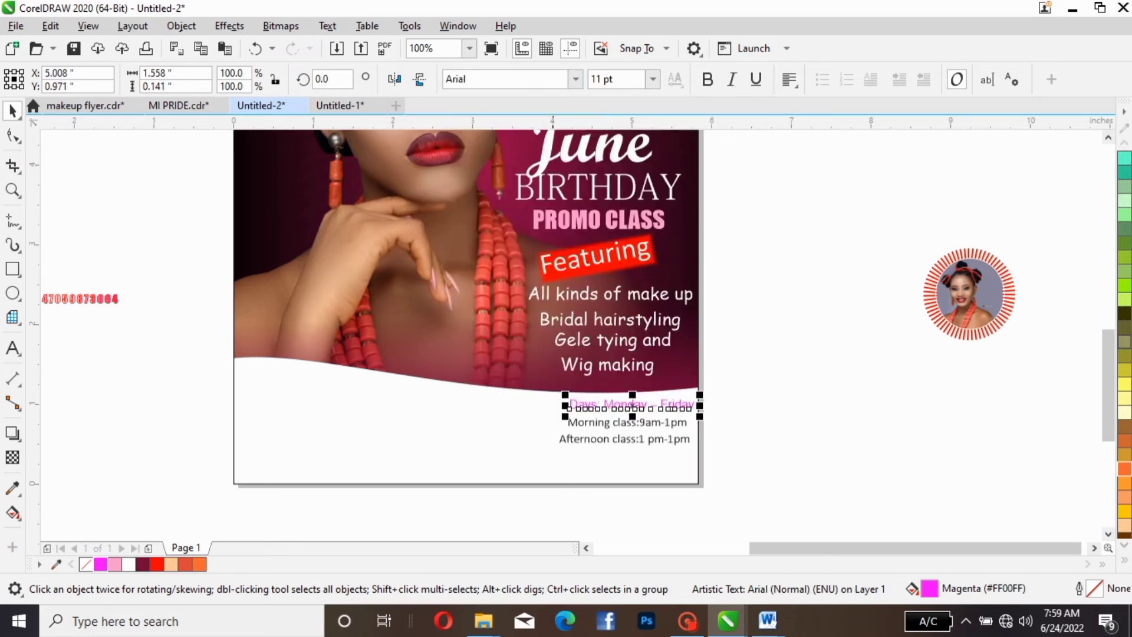
Step: Make the Days line Arial Bold and scale it to the page's right edge
{"action": "left_click", "coordinate": [507, 78]}
{"action": "left_click", "coordinate": [575, 78]}
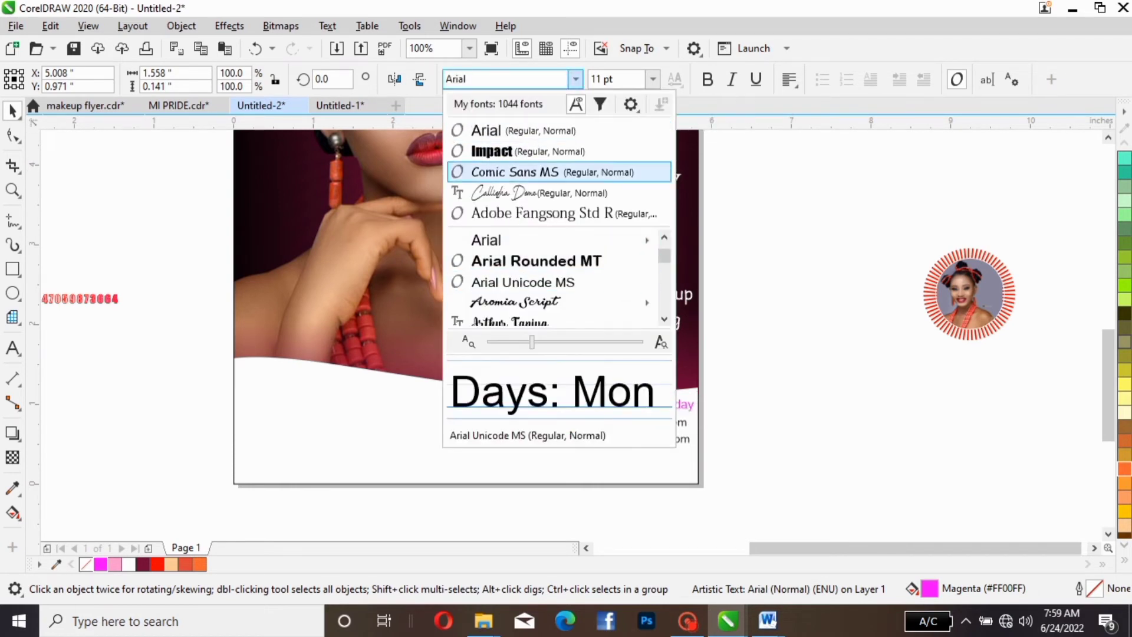
{"action": "mouse_move", "coordinate": [554, 240]}
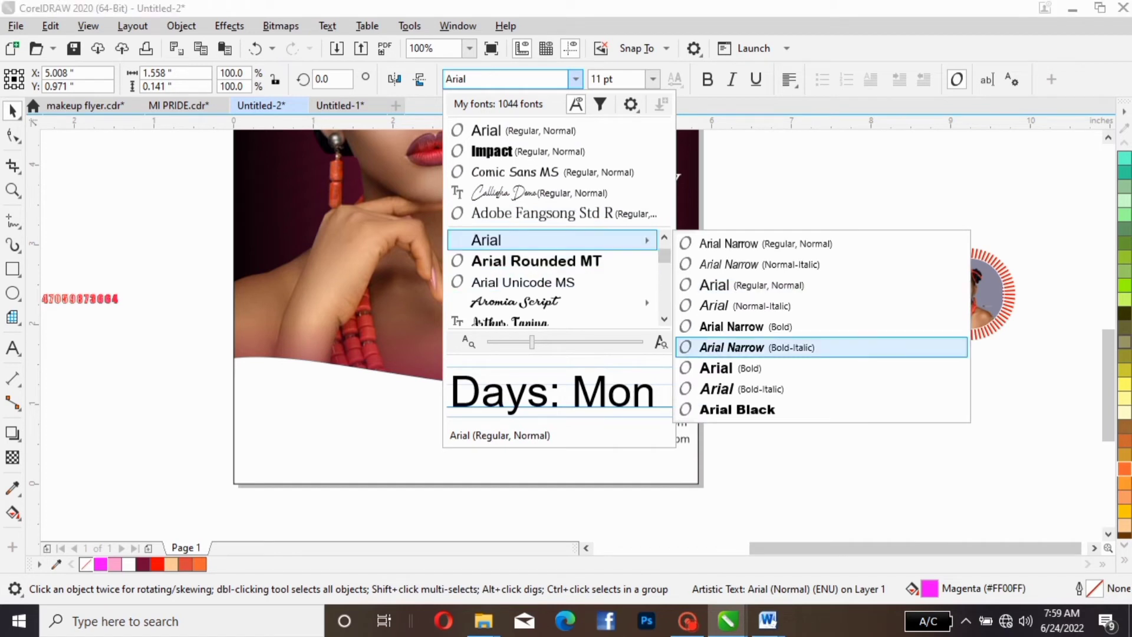
{"action": "left_click", "coordinate": [716, 367]}
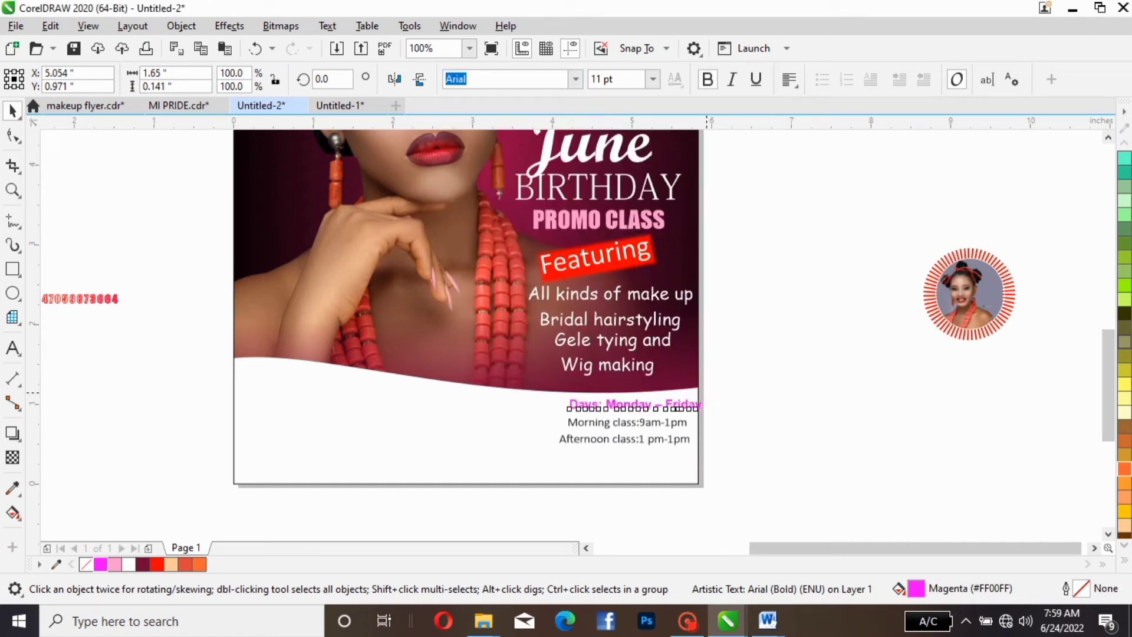
{"action": "left_click_drag", "start_coordinate": [702, 397], "coordinate": [691, 399]}
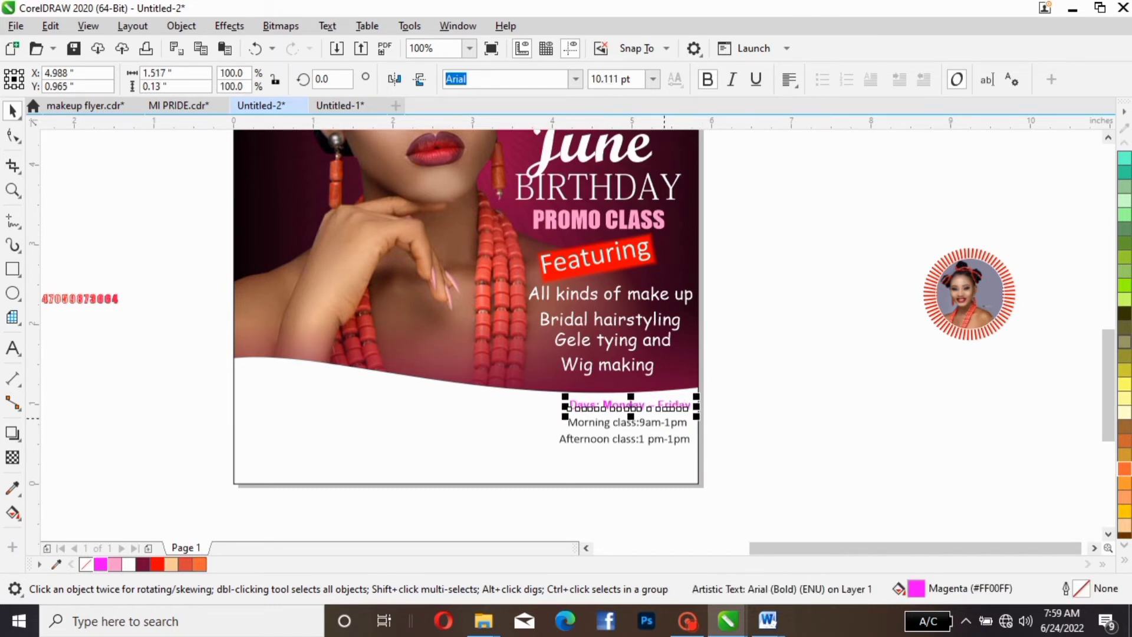
Step: Move the Morning and Afternoon class lines inside the flyer beneath the Days line
{"action": "left_click", "coordinate": [466, 154]}
{"action": "left_click", "coordinate": [626, 422]}
{"action": "left_click_drag", "start_coordinate": [626, 422], "coordinate": [677, 436]}
{"action": "left_click", "coordinate": [674, 442]}
{"action": "left_click_drag", "start_coordinate": [679, 436], "coordinate": [679, 435]}
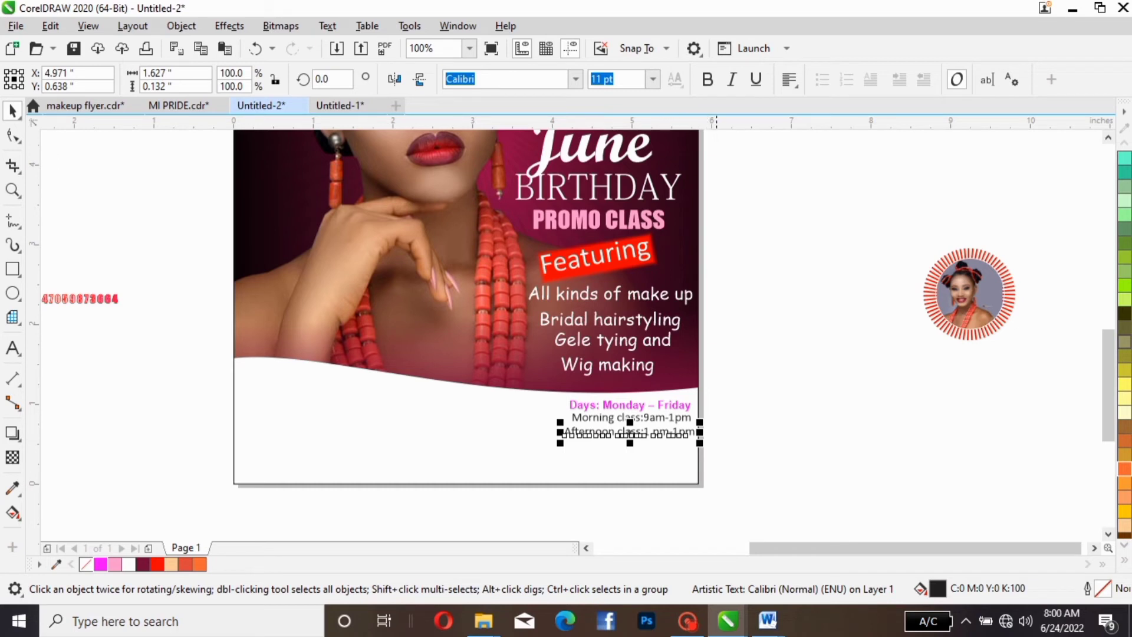
Step: Set both class-time lines in Arial Bold and shrink them slightly
{"action": "left_click", "coordinate": [813, 454]}
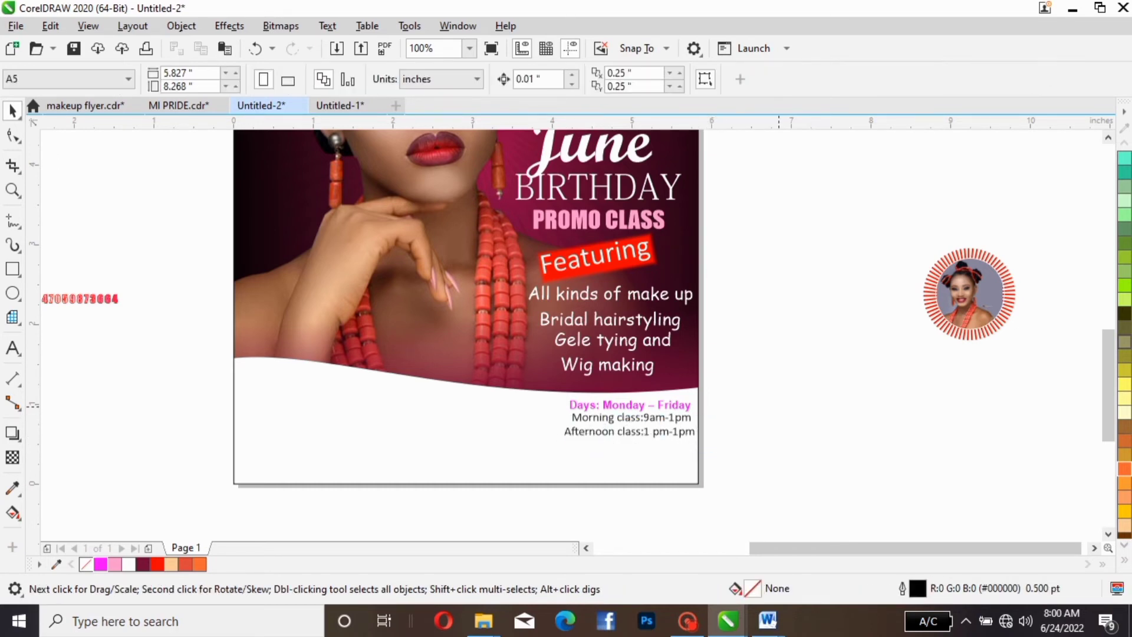
{"action": "left_click_drag", "start_coordinate": [707, 433], "coordinate": [556, 446]}
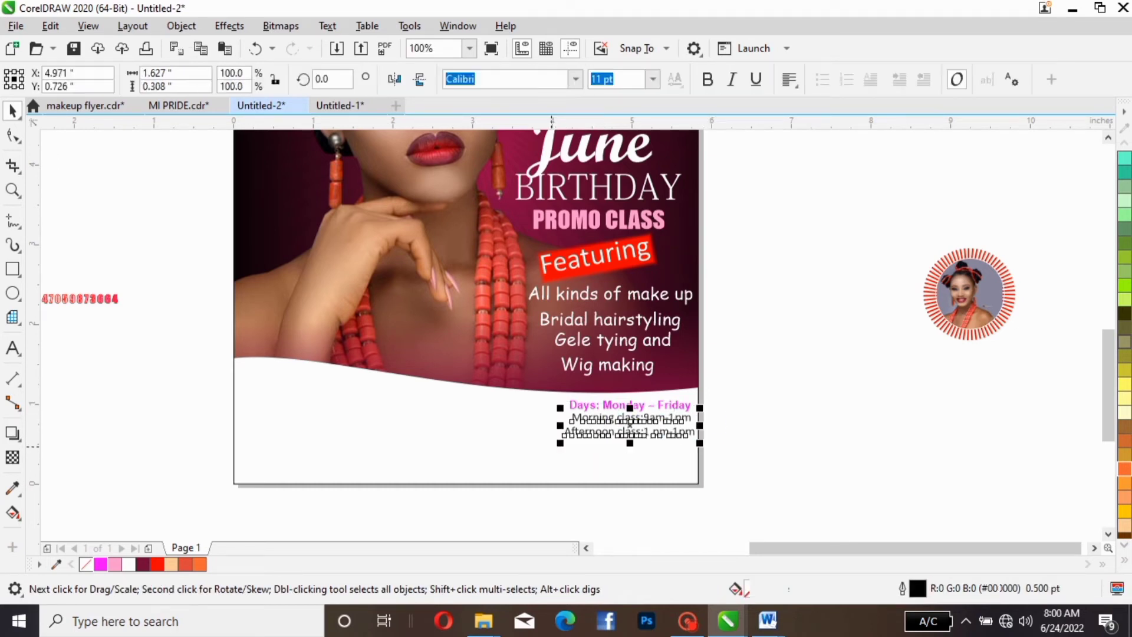
{"action": "left_click", "coordinate": [575, 79]}
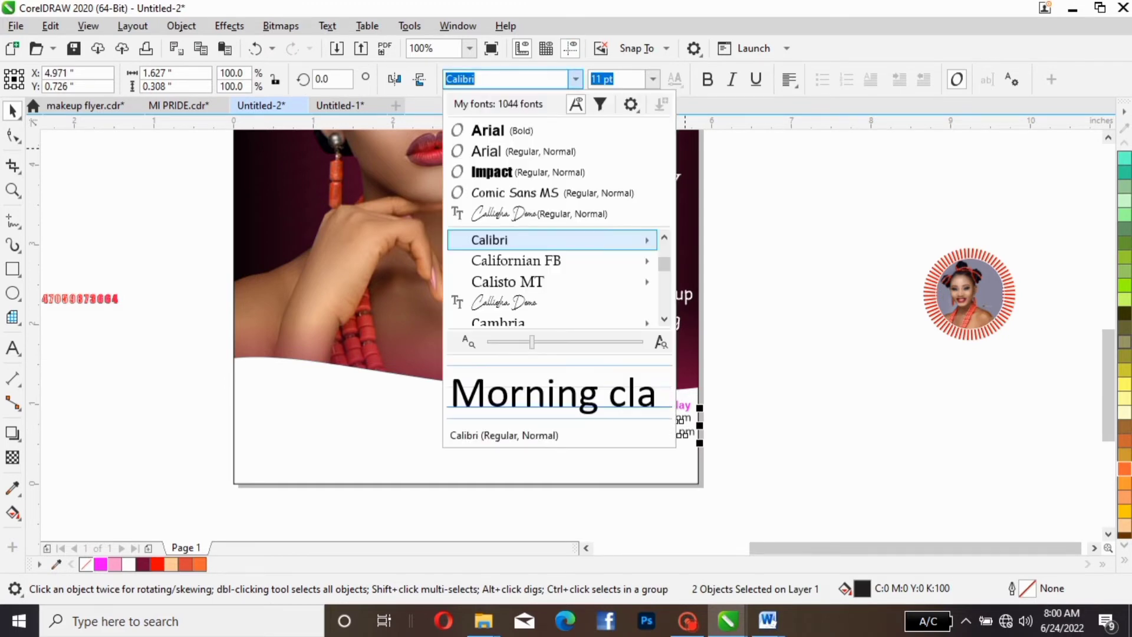
{"action": "left_click", "coordinate": [489, 127]}
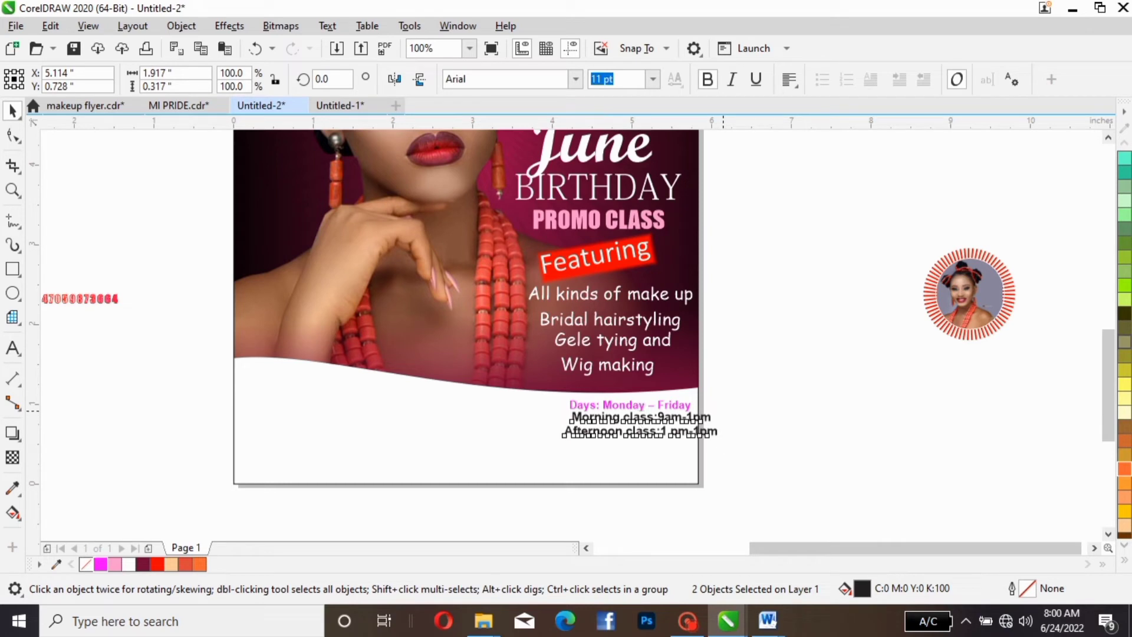
{"action": "left_click_drag", "start_coordinate": [717, 443], "coordinate": [699, 435]}
{"action": "key", "text": "Escape"}
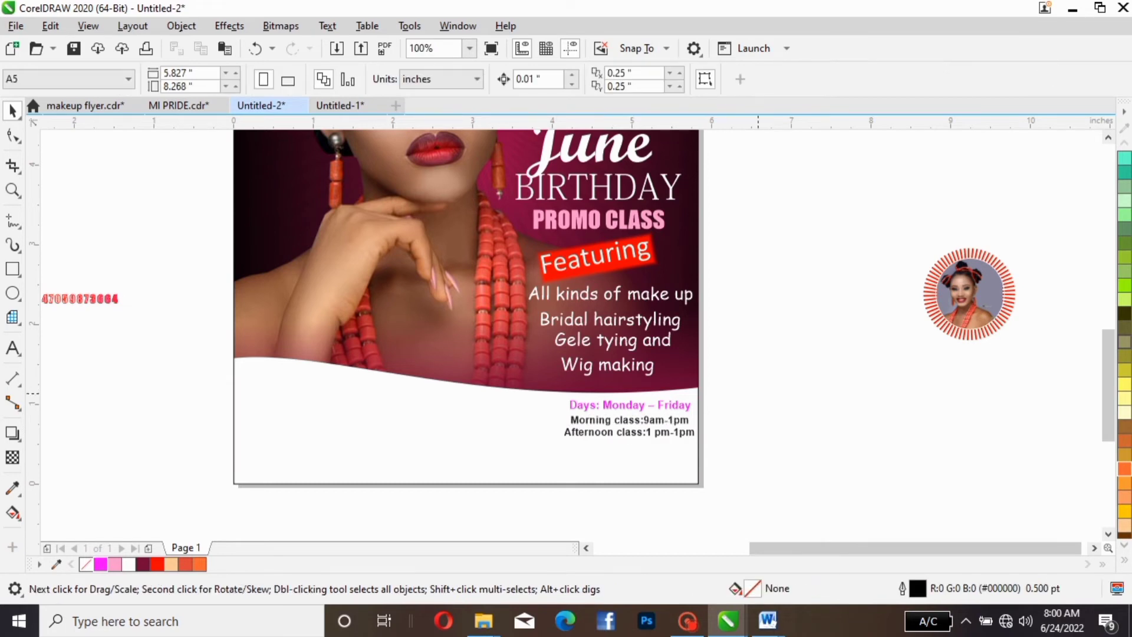
Step: Nudge the three schedule lines as one block into place beneath the maroon wave
{"action": "left_click_drag", "start_coordinate": [747, 372], "coordinate": [541, 452]}
{"action": "key", "text": "Up"}
{"action": "key", "text": "Up"}
{"action": "key", "text": "Up"}
{"action": "key", "text": "Up"}
{"action": "key", "text": "Up"}
{"action": "key", "text": "Up"}
{"action": "key", "text": "Up"}
{"action": "key", "text": "Up"}
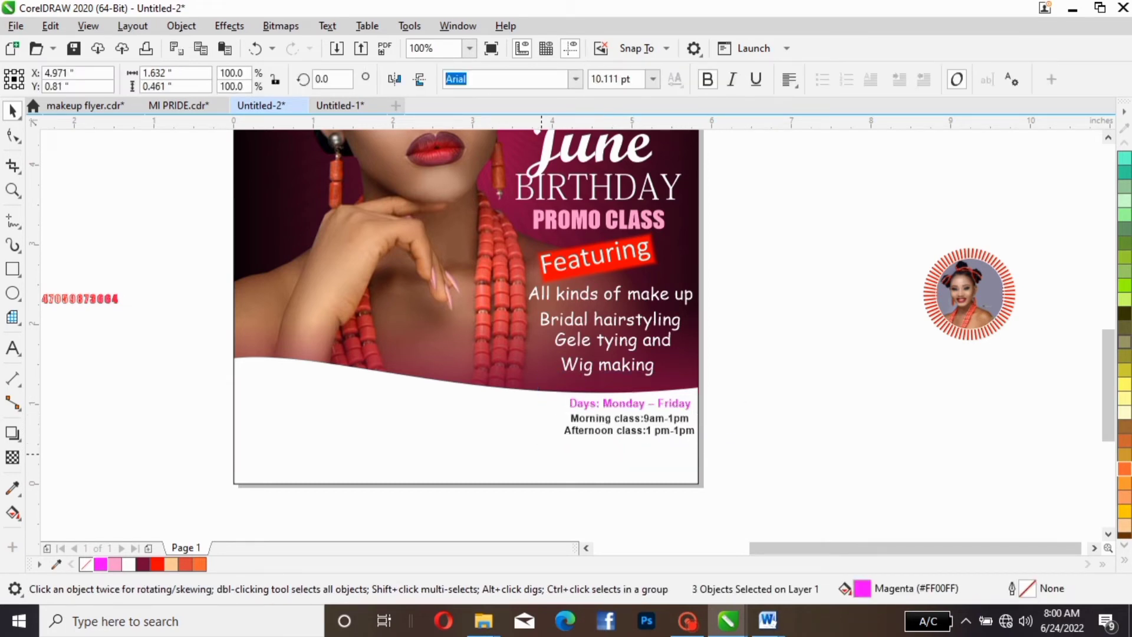
{"action": "key", "text": "Down"}
{"action": "key", "text": "Down"}
{"action": "key", "text": "Down"}
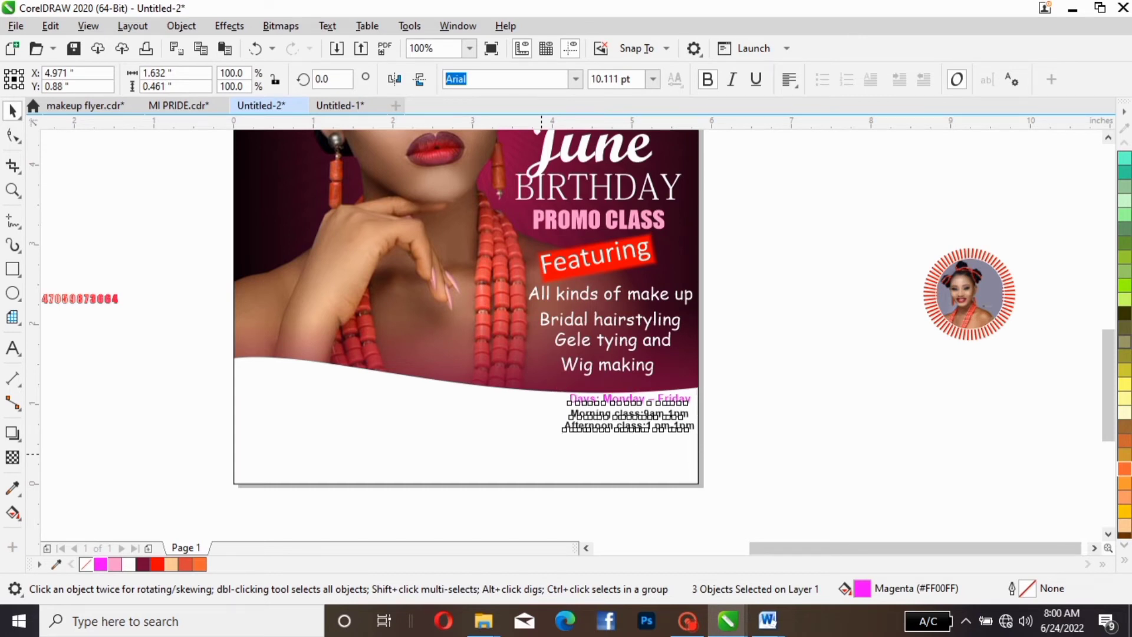
{"action": "key", "text": "Right"}
{"action": "key", "text": "Right"}
{"action": "key", "text": "Right"}
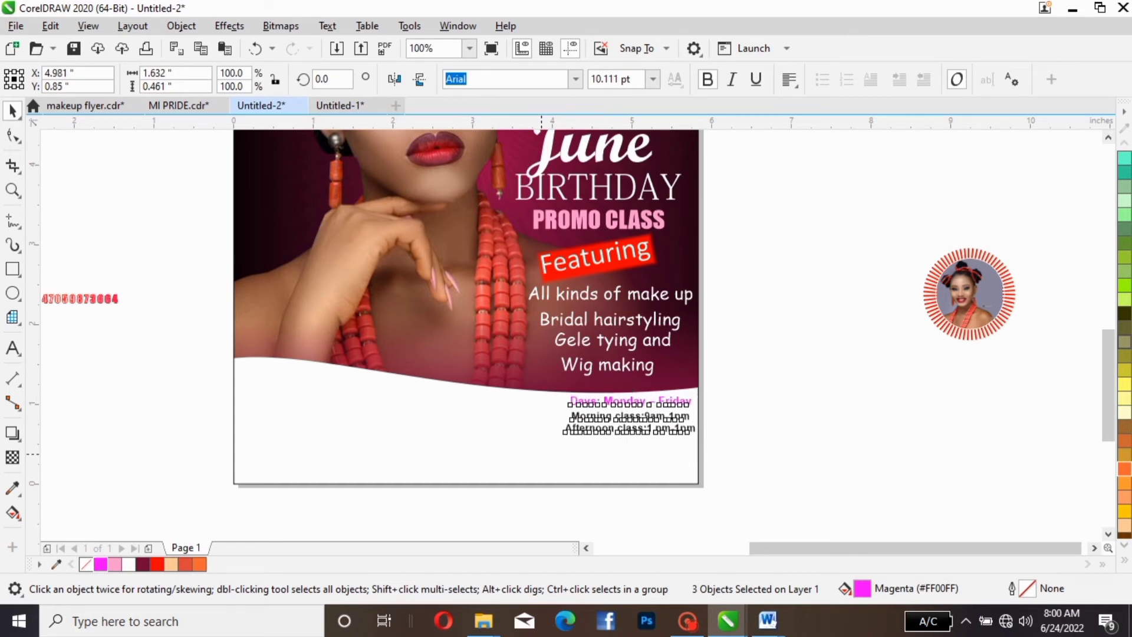
{"action": "key", "text": "Left"}
{"action": "key", "text": "Left"}
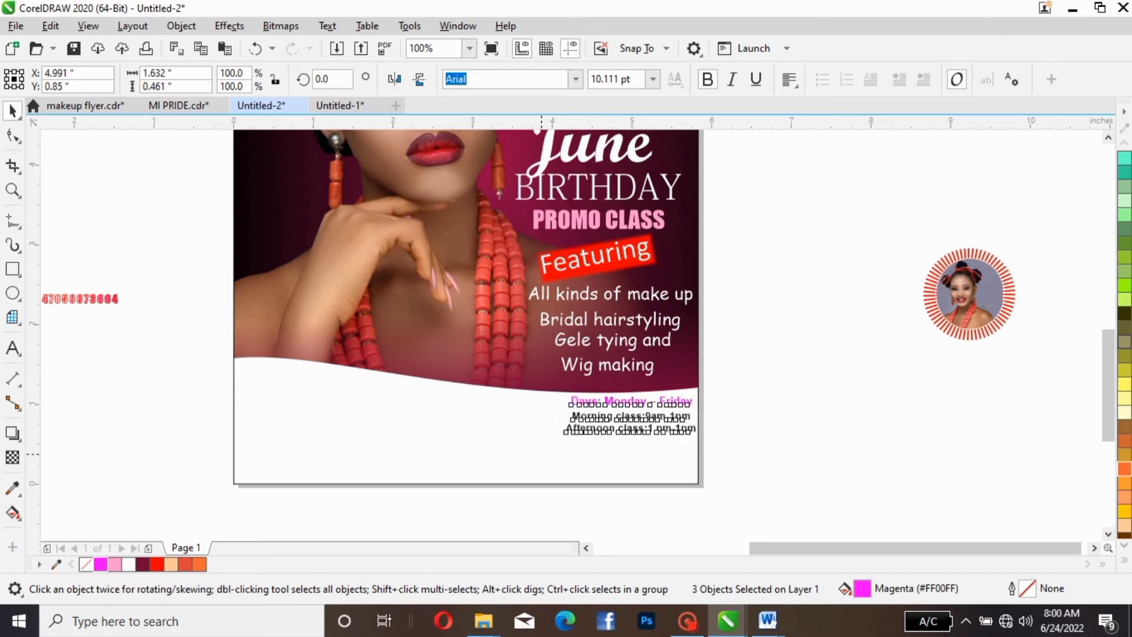
{"action": "key", "text": "Escape"}
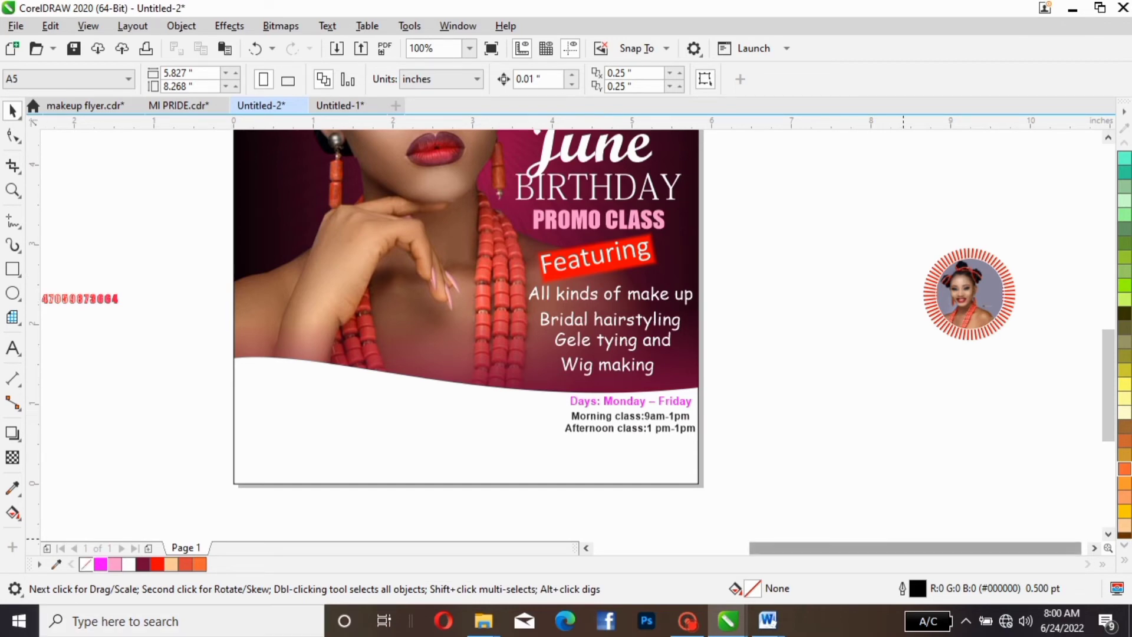
{"action": "scroll", "coordinate": [560, 330], "scroll_direction": "left", "scroll_amount": 5}
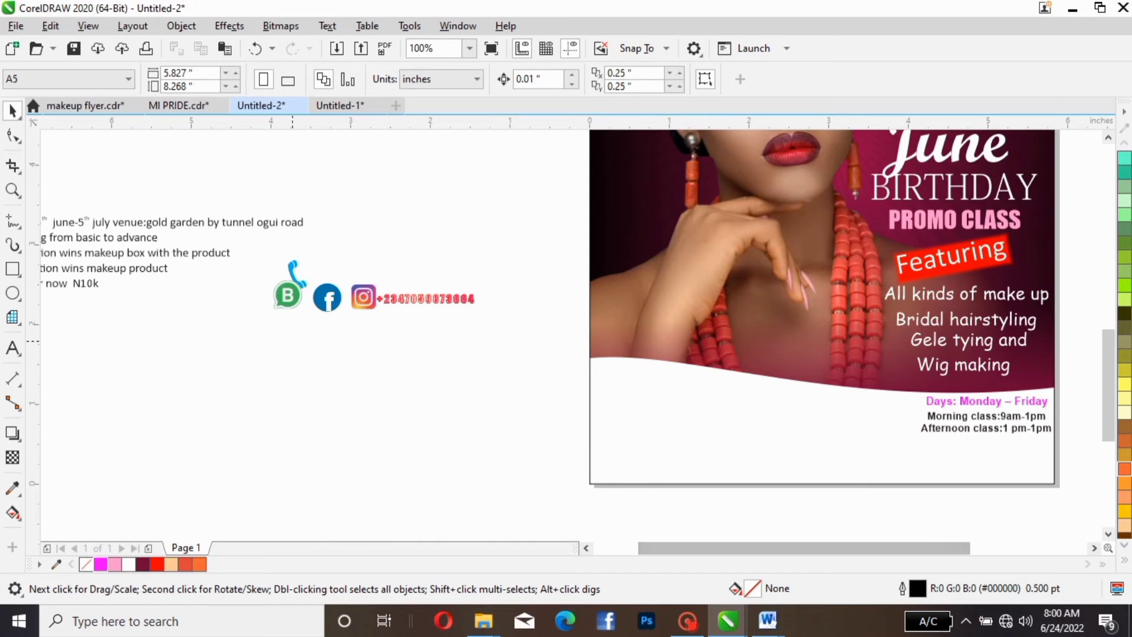
Step: Move the date and venue line to the flyer's bottom and zoom To Page
{"action": "left_click", "coordinate": [154, 224]}
{"action": "left_click_drag", "start_coordinate": [154, 224], "coordinate": [907, 469]}
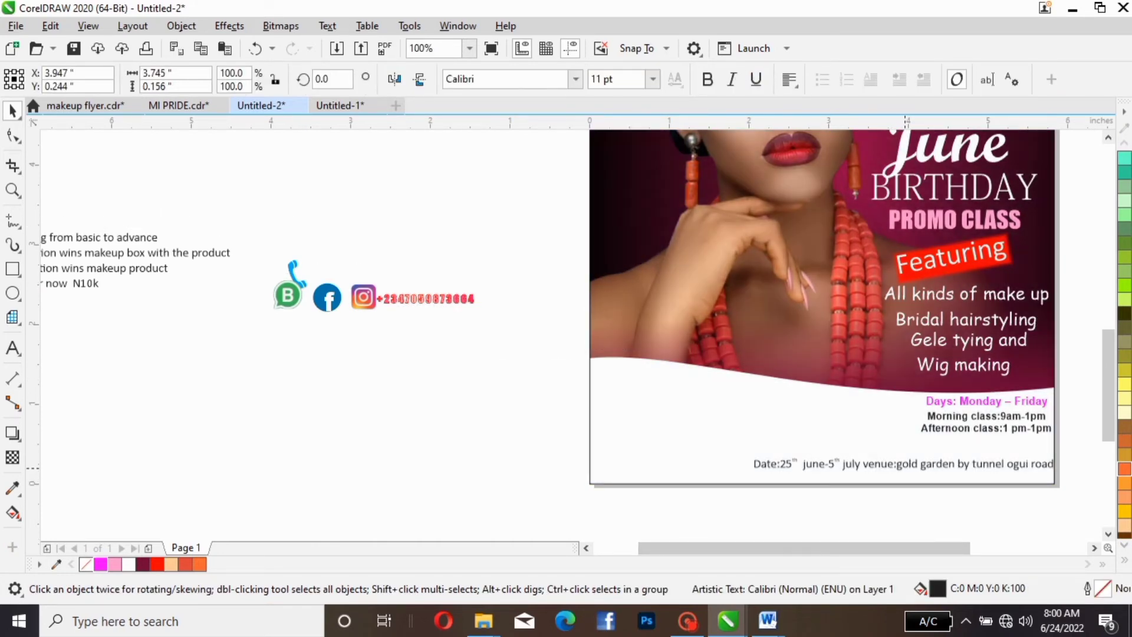
{"action": "scroll", "coordinate": [783, 394], "scroll_direction": "down", "scroll_amount": 2}
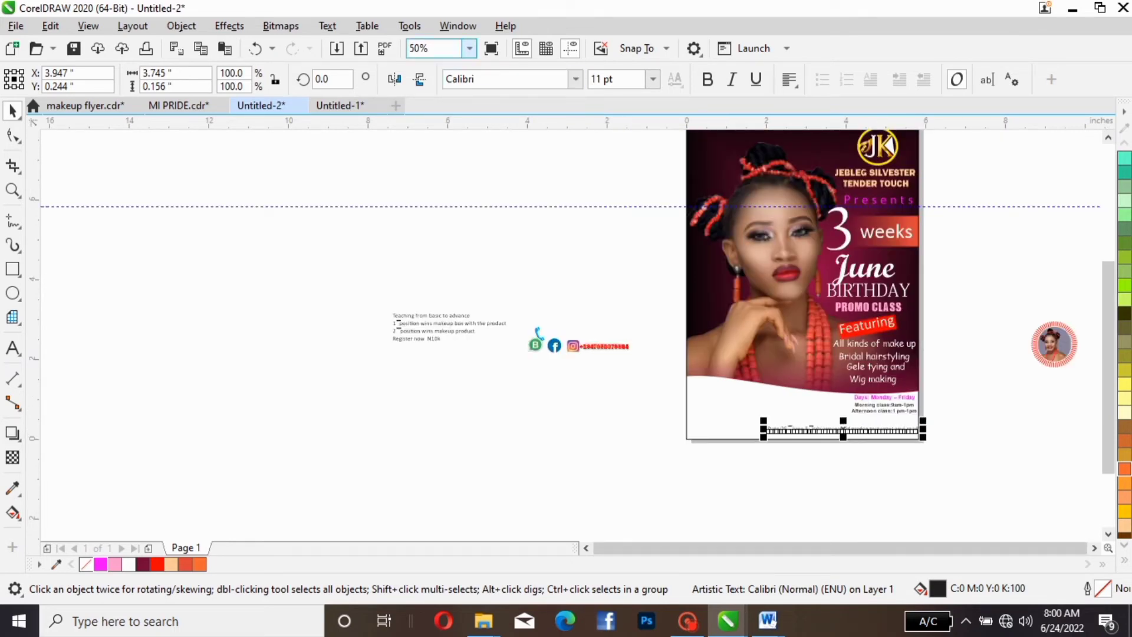
{"action": "left_click", "coordinate": [469, 48]}
{"action": "left_click", "coordinate": [425, 88]}
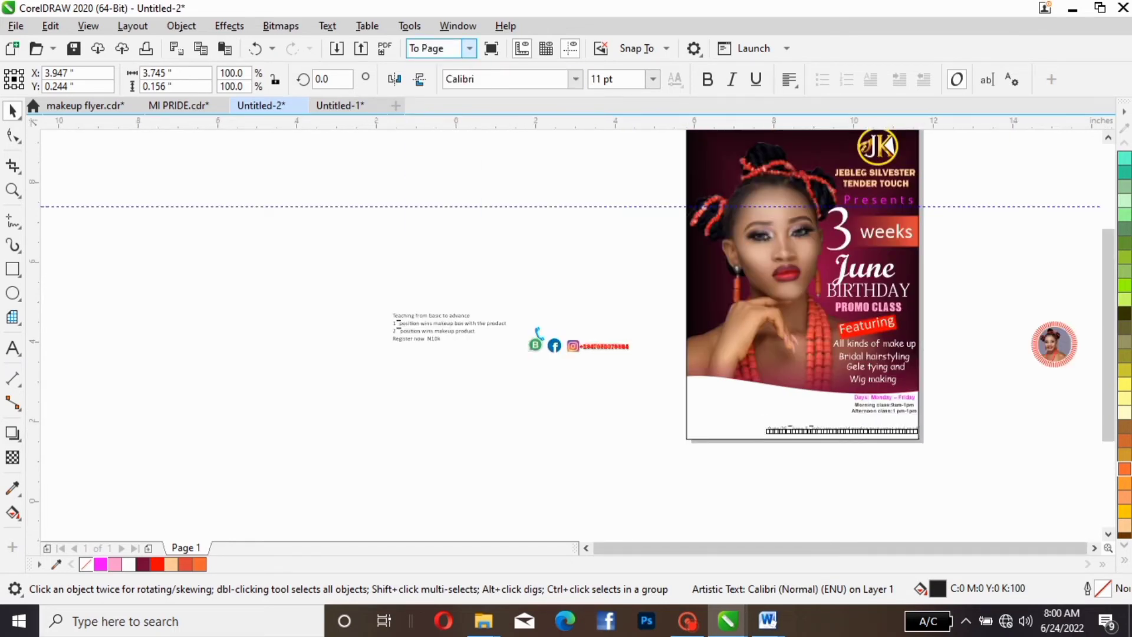
{"action": "key", "text": "Escape"}
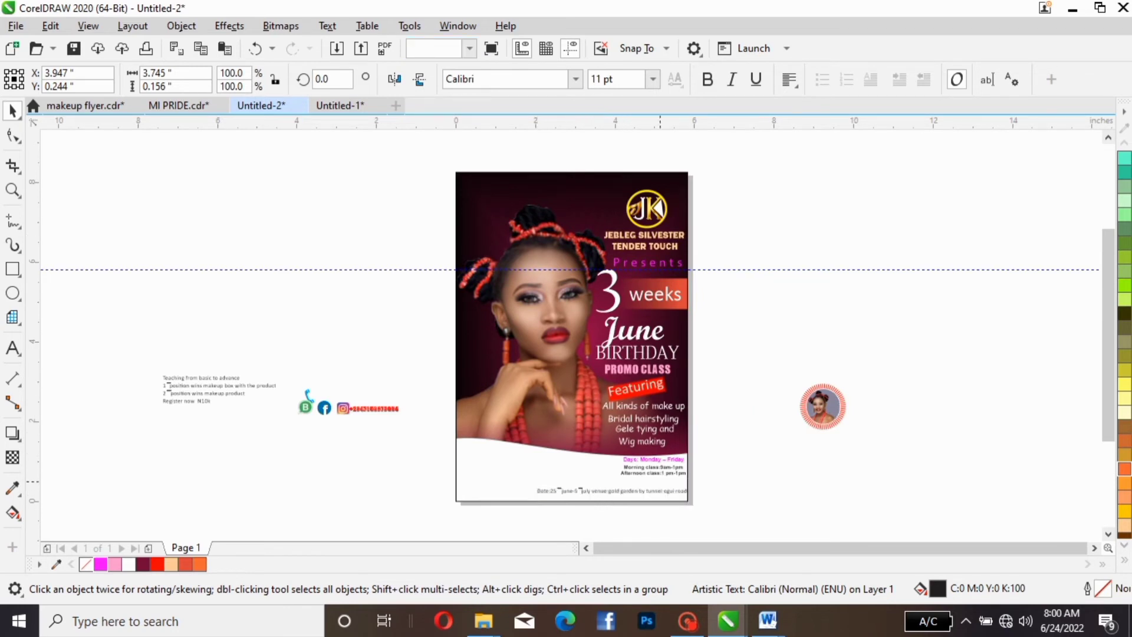
Step: Break the date and venue text onto two lines after 'july'
{"action": "left_click", "coordinate": [614, 492]}
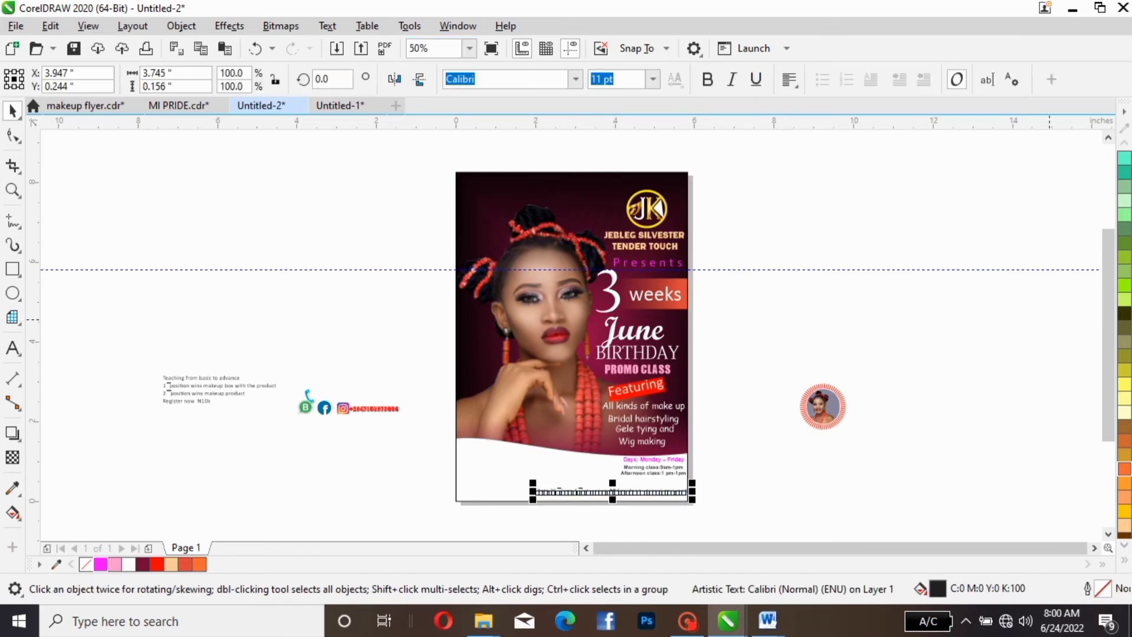
{"action": "scroll", "coordinate": [1108, 330], "scroll_direction": "down", "scroll_amount": 3}
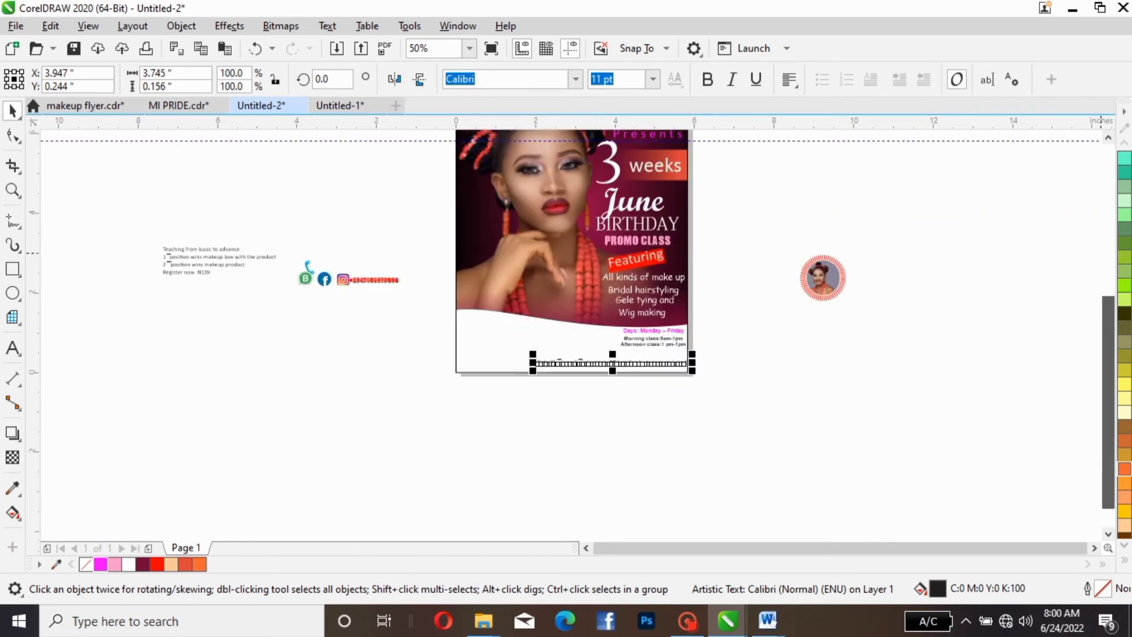
{"action": "left_click", "coordinate": [613, 364]}
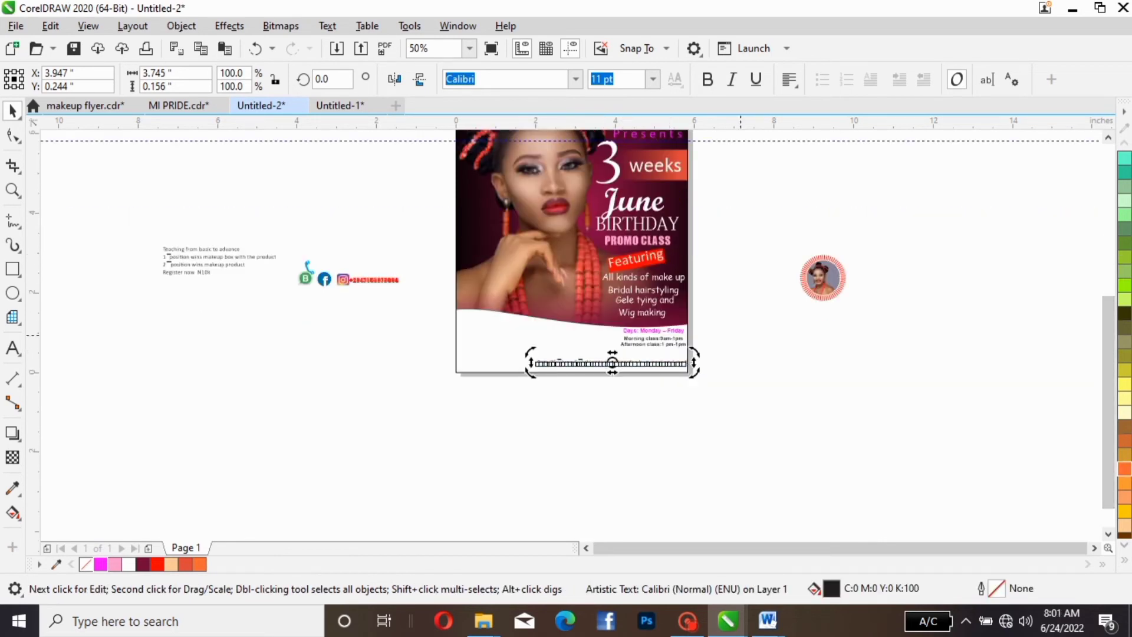
{"action": "key", "text": "Escape"}
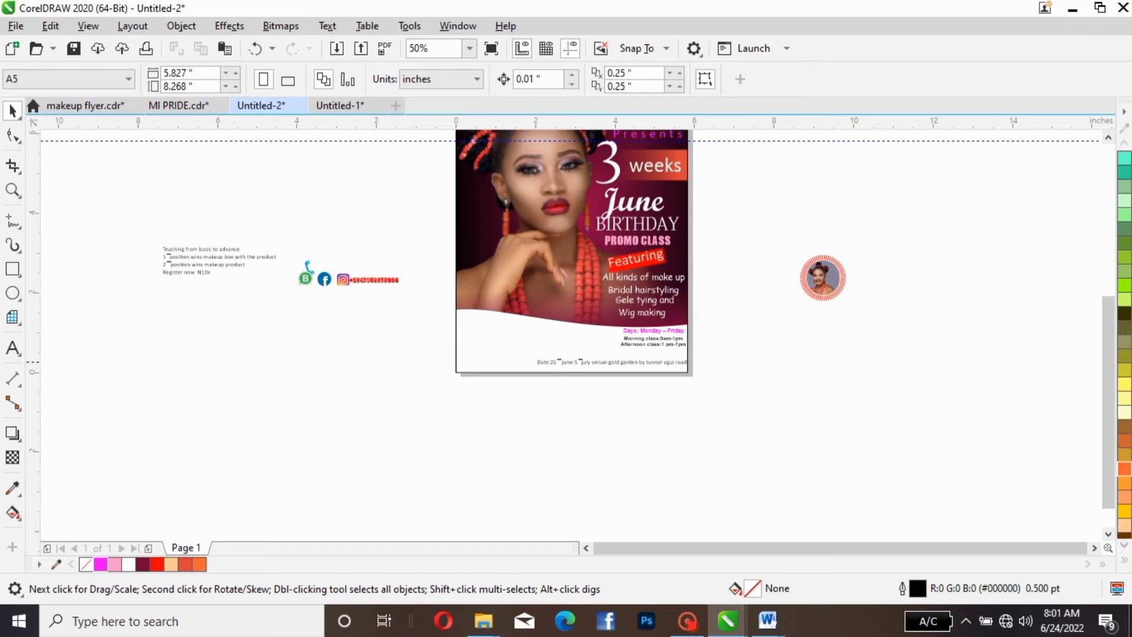
{"action": "double_click", "coordinate": [592, 362]}
{"action": "key", "text": "Return"}
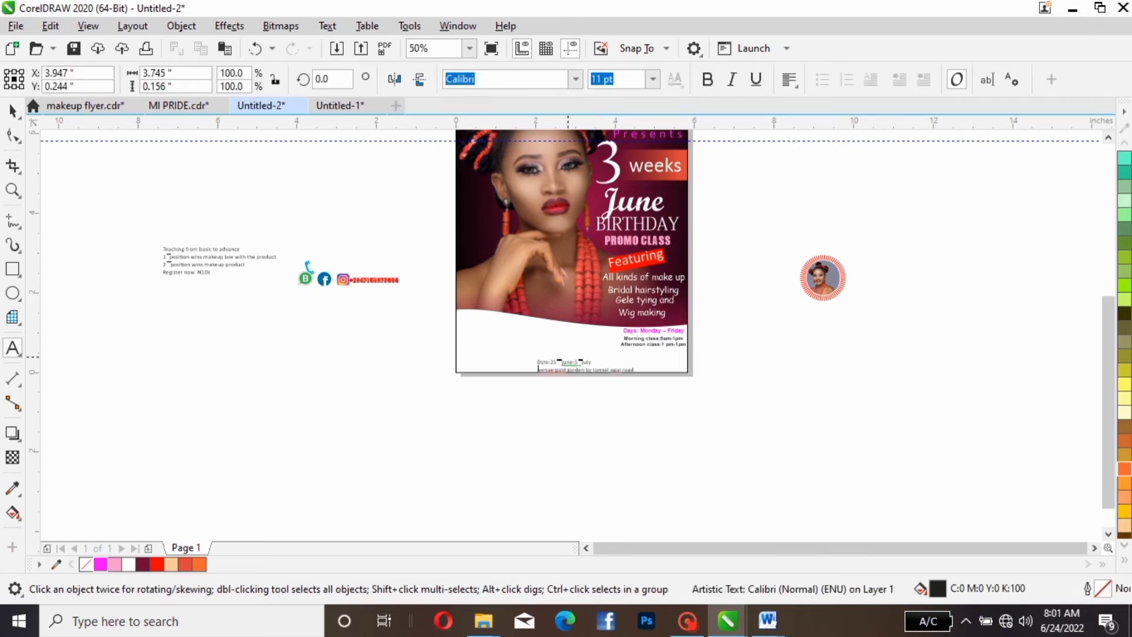
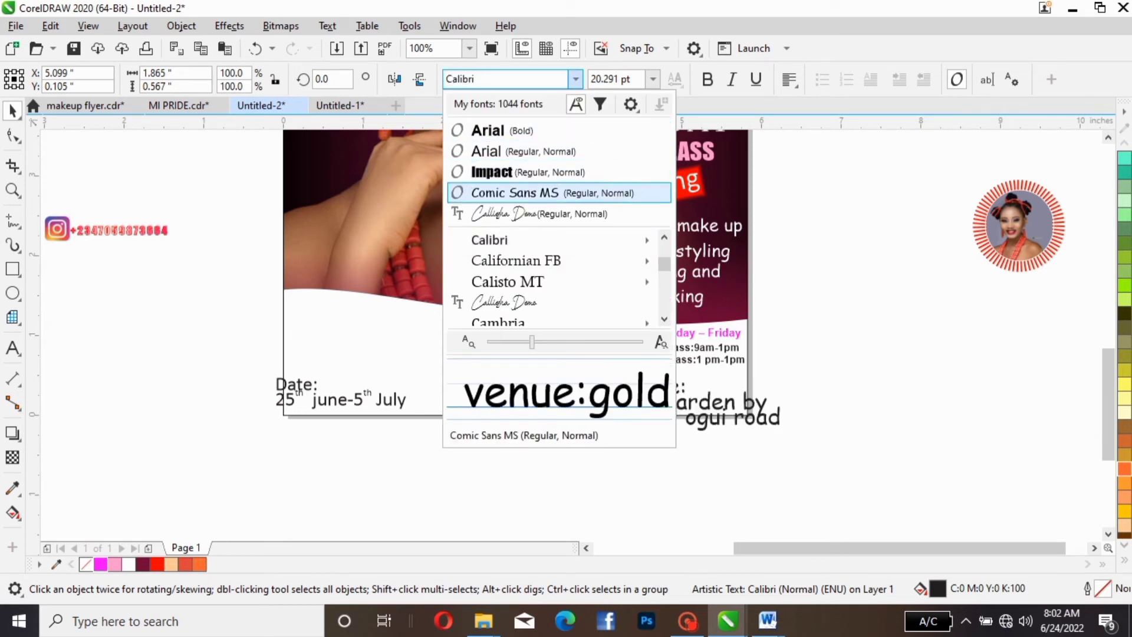
Step: Apply Impact to the venue text and convert it to Title Case
{"action": "key", "text": "Up"}
{"action": "key", "text": "Up"}
{"action": "key", "text": "Down"}
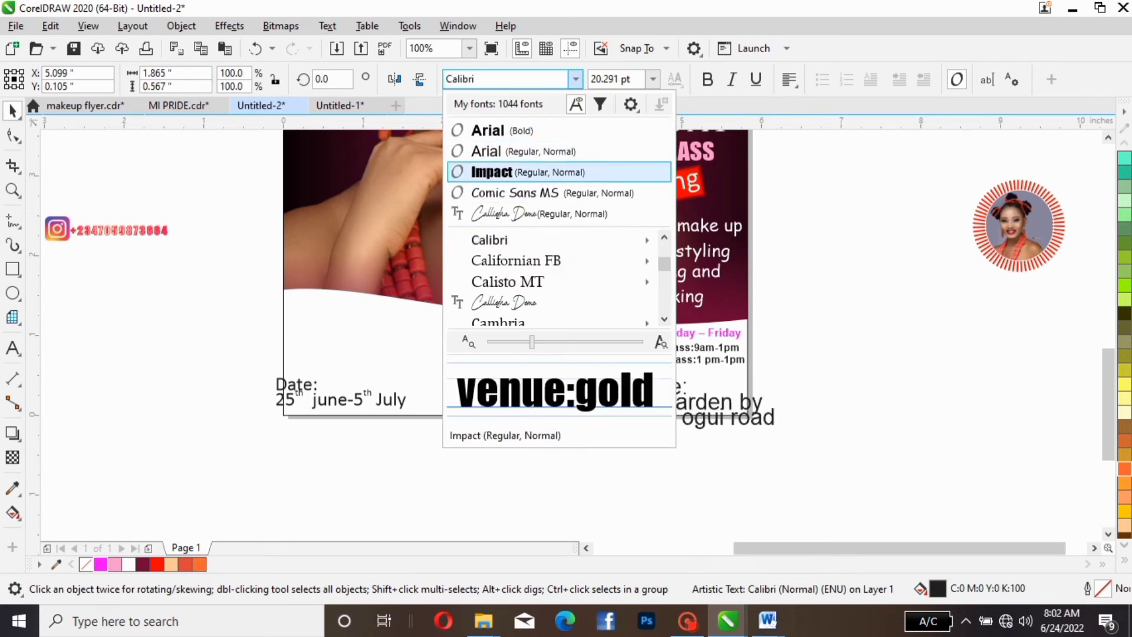
{"action": "key", "text": "Escape"}
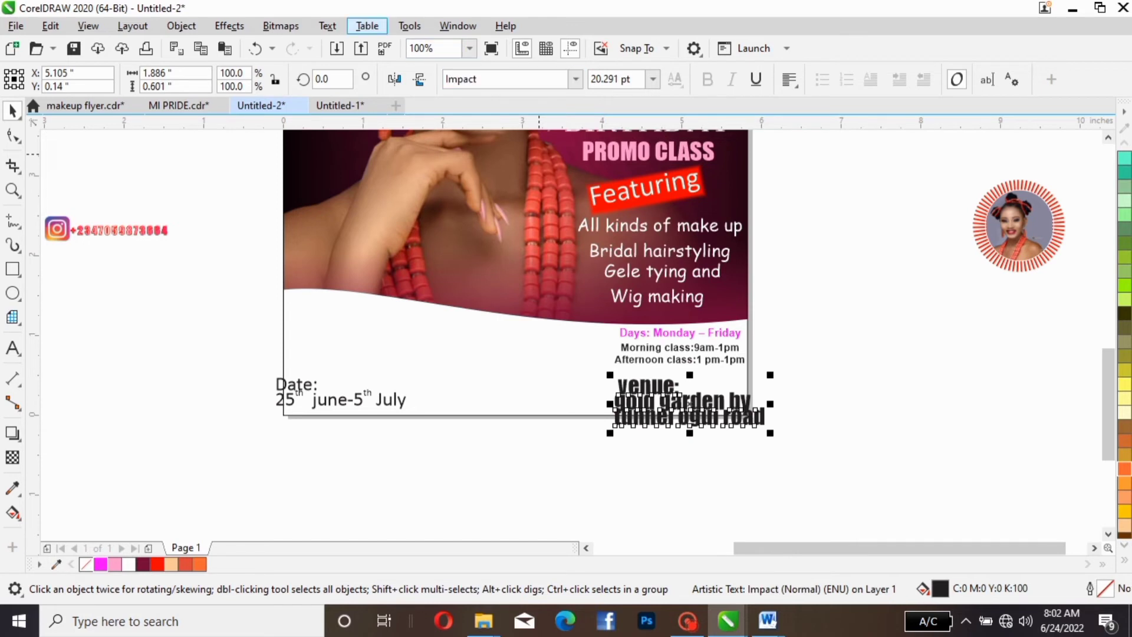
{"action": "left_click", "coordinate": [327, 26]}
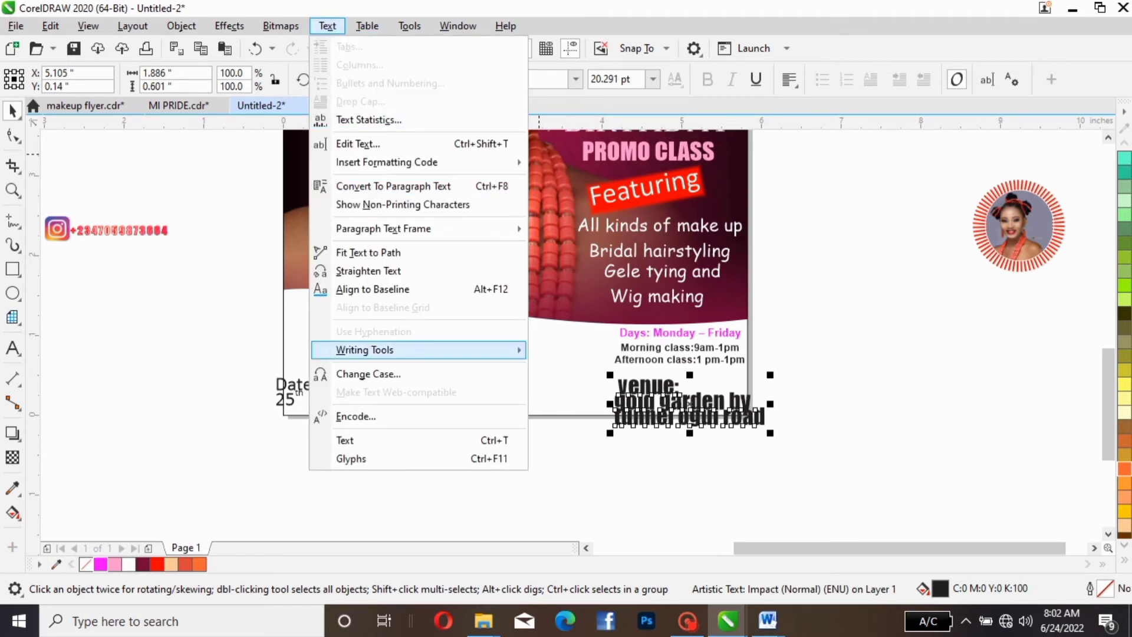
{"action": "left_click", "coordinate": [369, 374]}
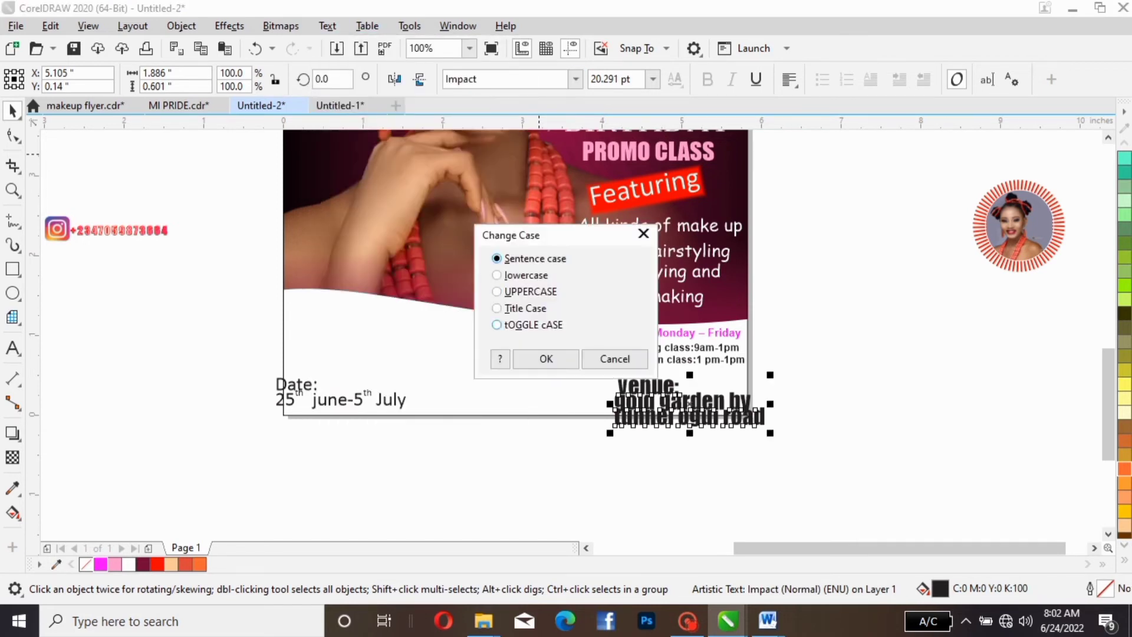
{"action": "key", "text": "t"}
{"action": "key", "text": "Return"}
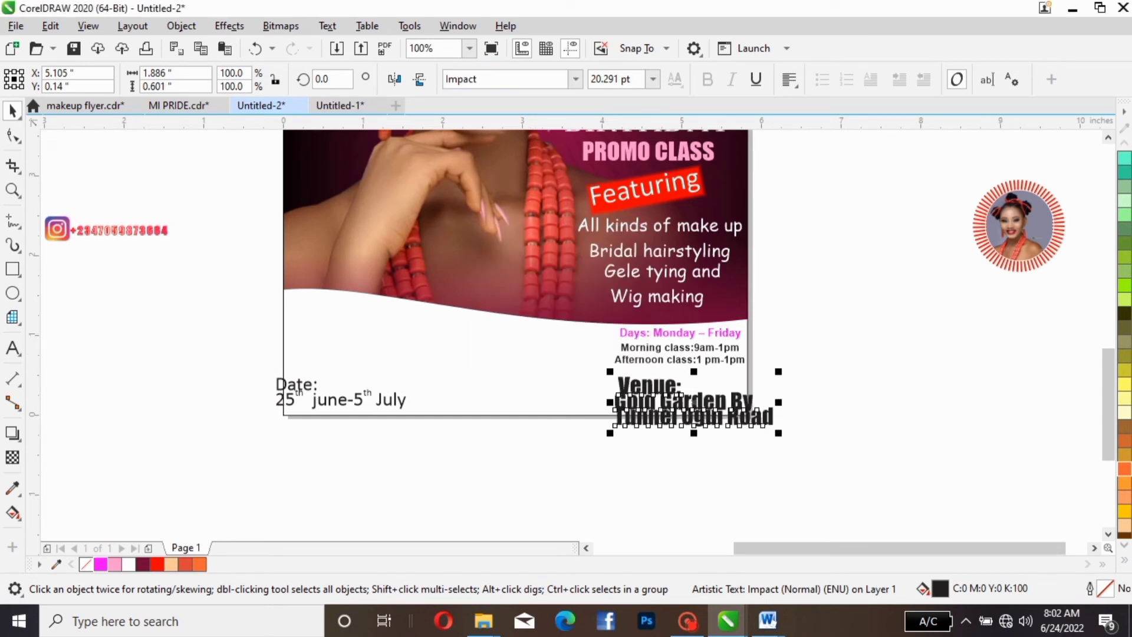
Step: Switch the venue text to Arial and scale it down to about 84%
{"action": "left_click", "coordinate": [472, 79]}
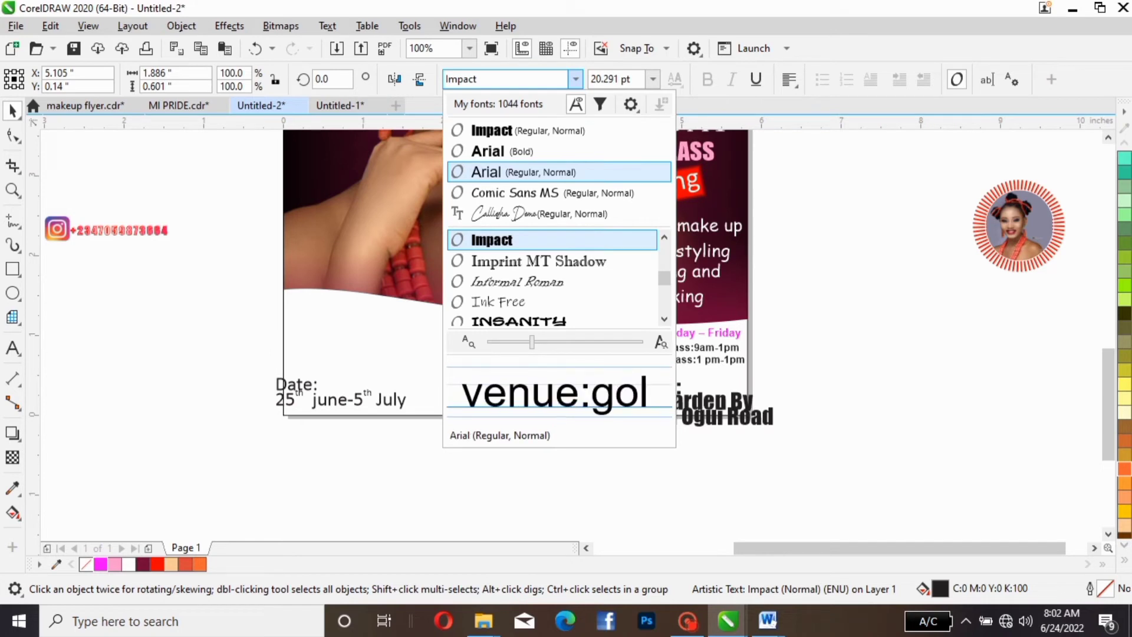
{"action": "key", "text": "Return"}
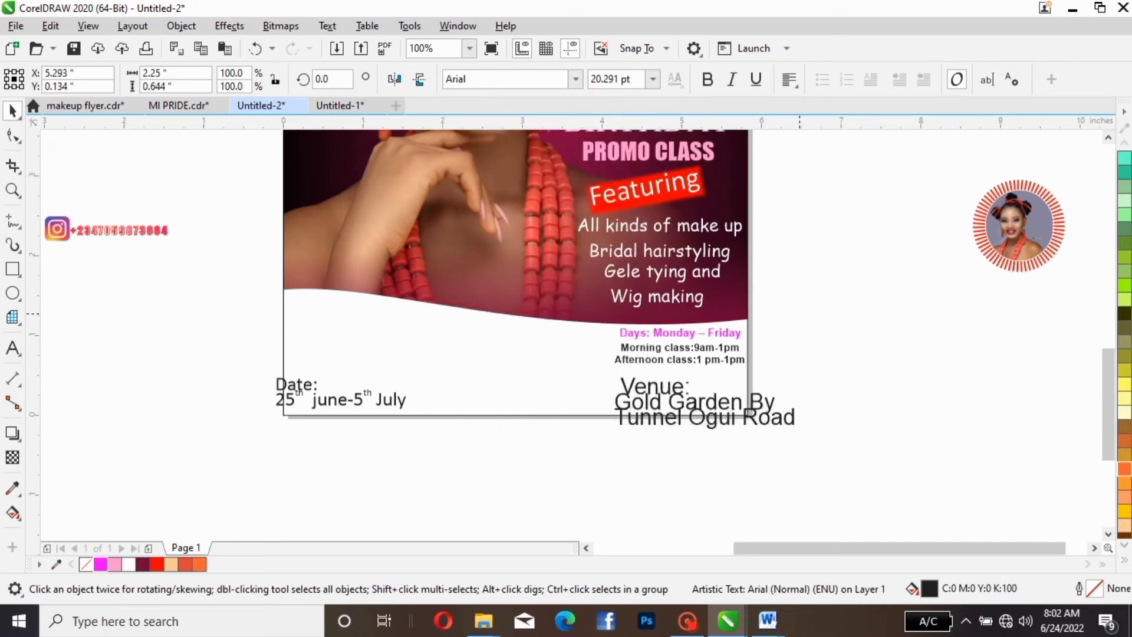
{"action": "key", "text": "Escape"}
{"action": "left_click", "coordinate": [704, 403]}
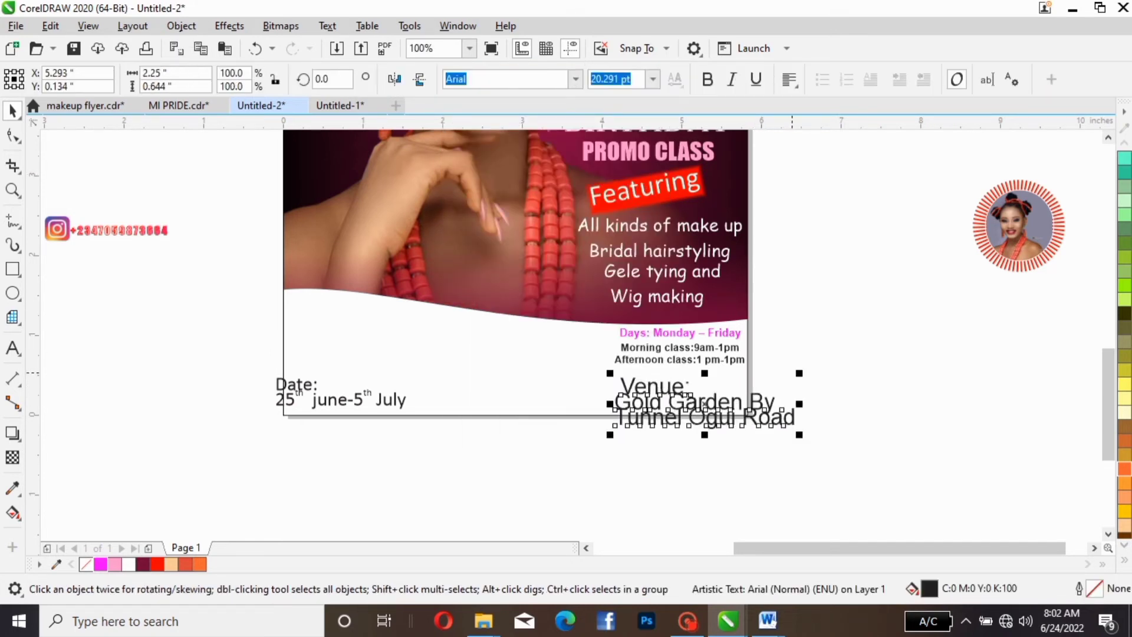
{"action": "left_click_drag", "start_coordinate": [799, 434], "coordinate": [770, 440]}
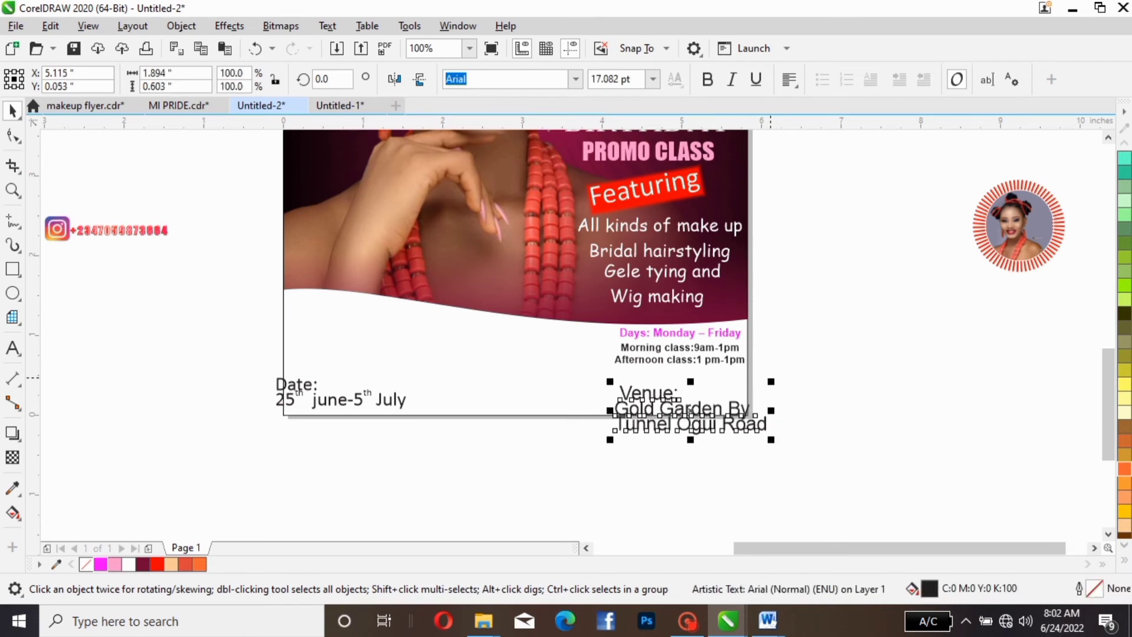
Step: Break the venue text apart and stack Venue:, Gold Garden By, Tunnel Ogui Road
{"action": "key", "text": "ctrl+k"}
{"action": "left_click", "coordinate": [647, 394]}
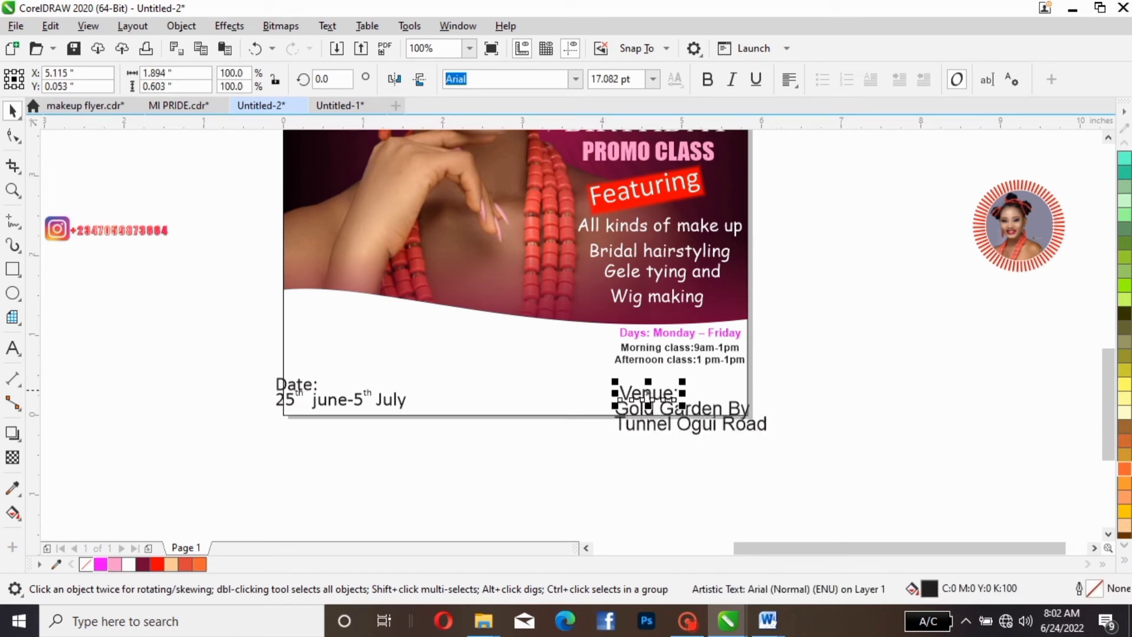
{"action": "left_click_drag", "start_coordinate": [648, 390], "coordinate": [682, 390]}
{"action": "left_click", "coordinate": [682, 408]}
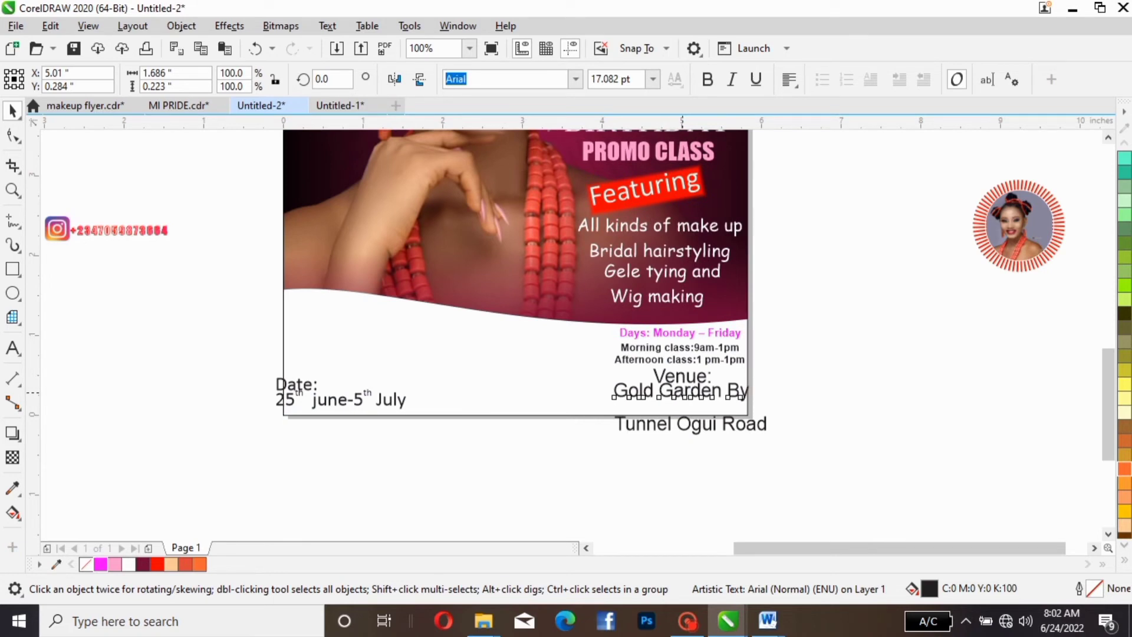
{"action": "left_click", "coordinate": [682, 390]}
{"action": "left_click", "coordinate": [684, 423]}
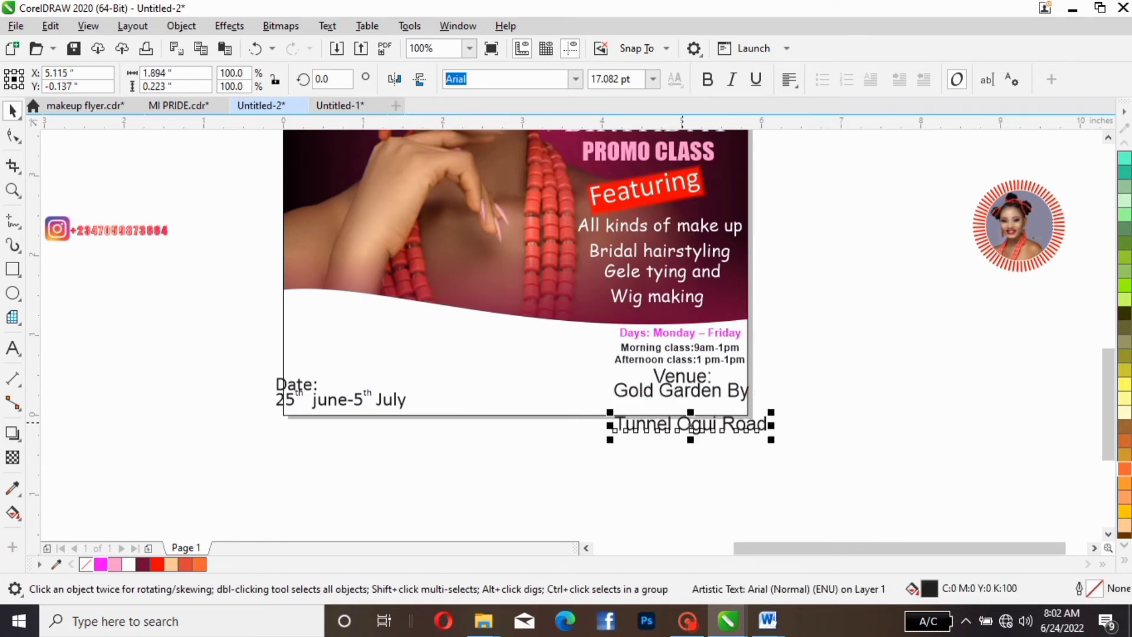
{"action": "left_click_drag", "start_coordinate": [683, 424], "coordinate": [687, 397]}
Step: Scale the venue lines down together to fit the flyer's bottom-right corner
{"action": "key", "text": "Escape"}
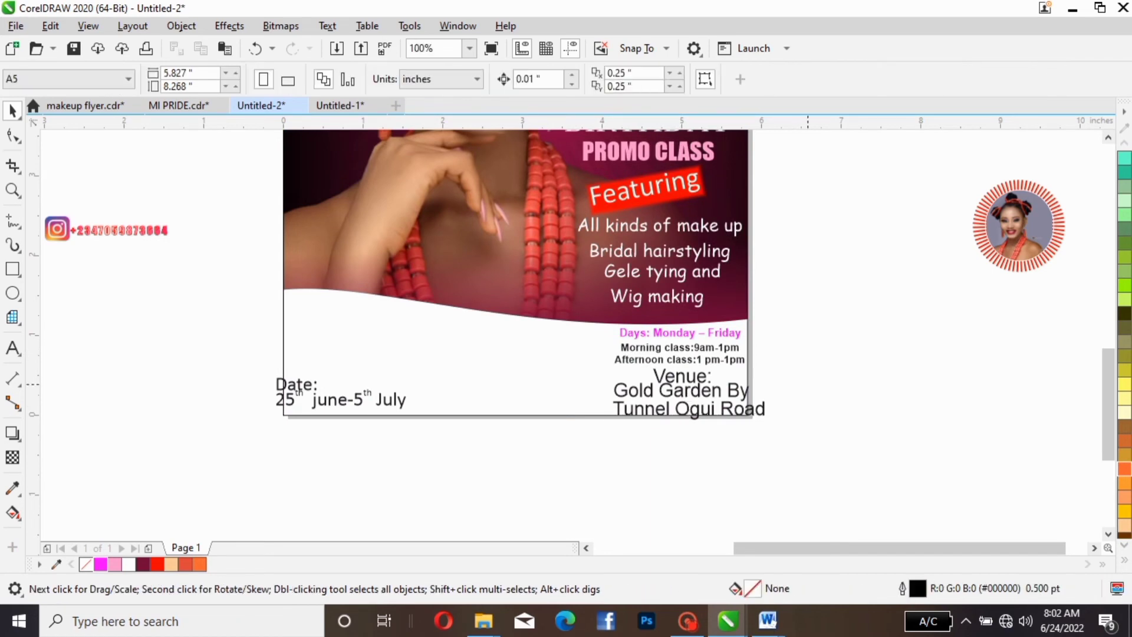
{"action": "left_click_drag", "start_coordinate": [805, 356], "coordinate": [598, 454]}
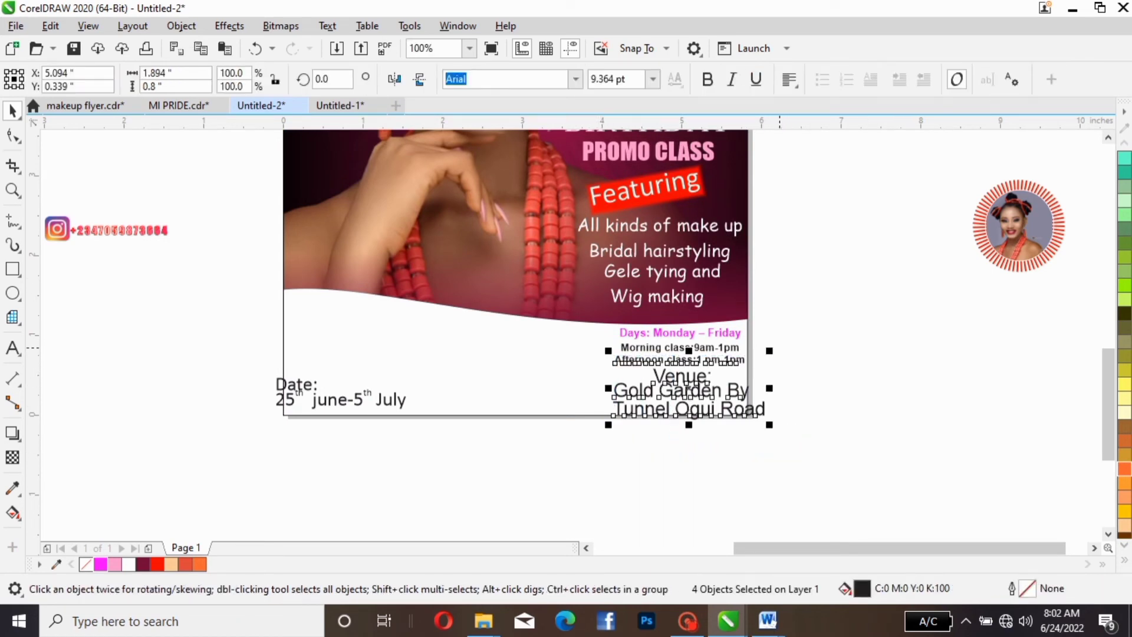
{"action": "left_click_drag", "start_coordinate": [769, 350], "coordinate": [784, 450]}
{"action": "key", "text": "ctrl+z"}
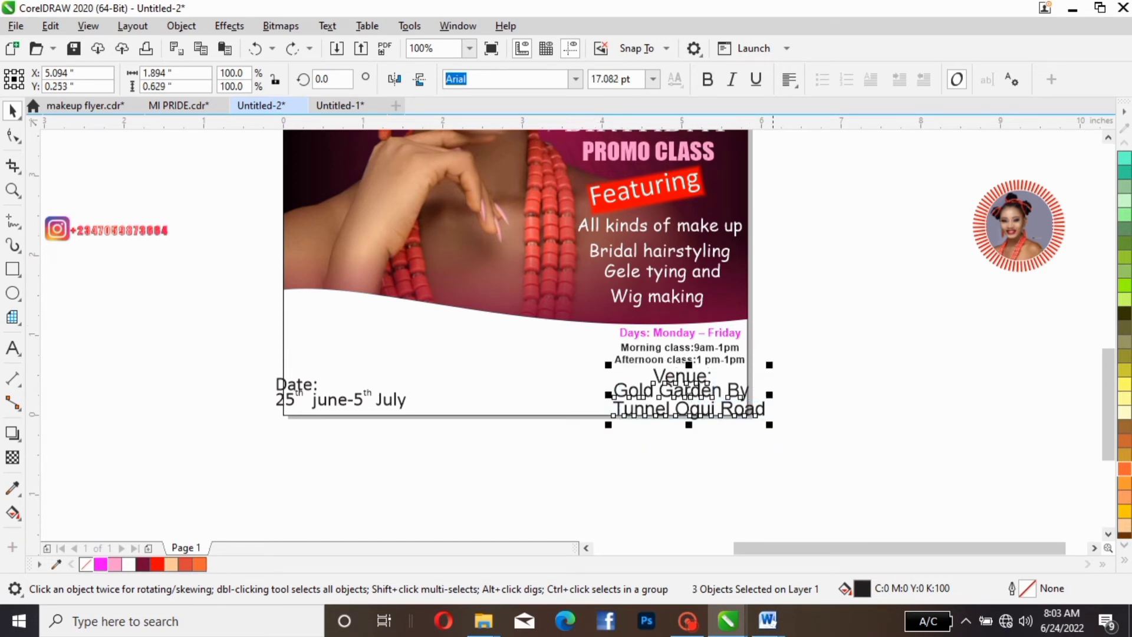
{"action": "left_click_drag", "start_coordinate": [769, 365], "coordinate": [713, 365]}
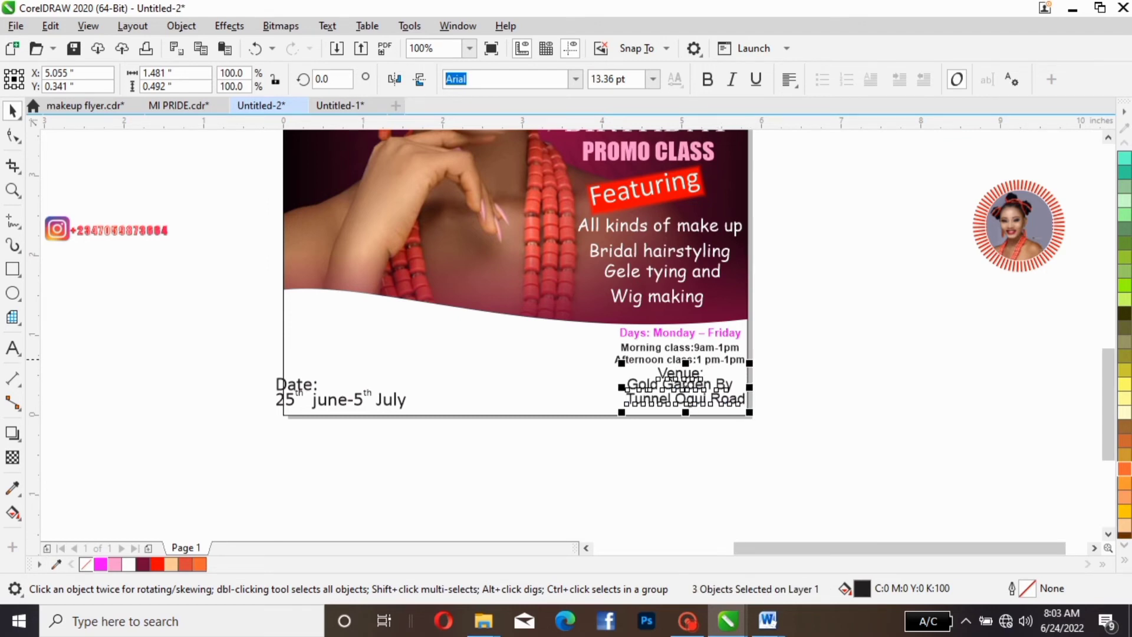
Step: Nudge the two address lines slightly lower beneath the Venue: heading
{"action": "key", "text": "Escape"}
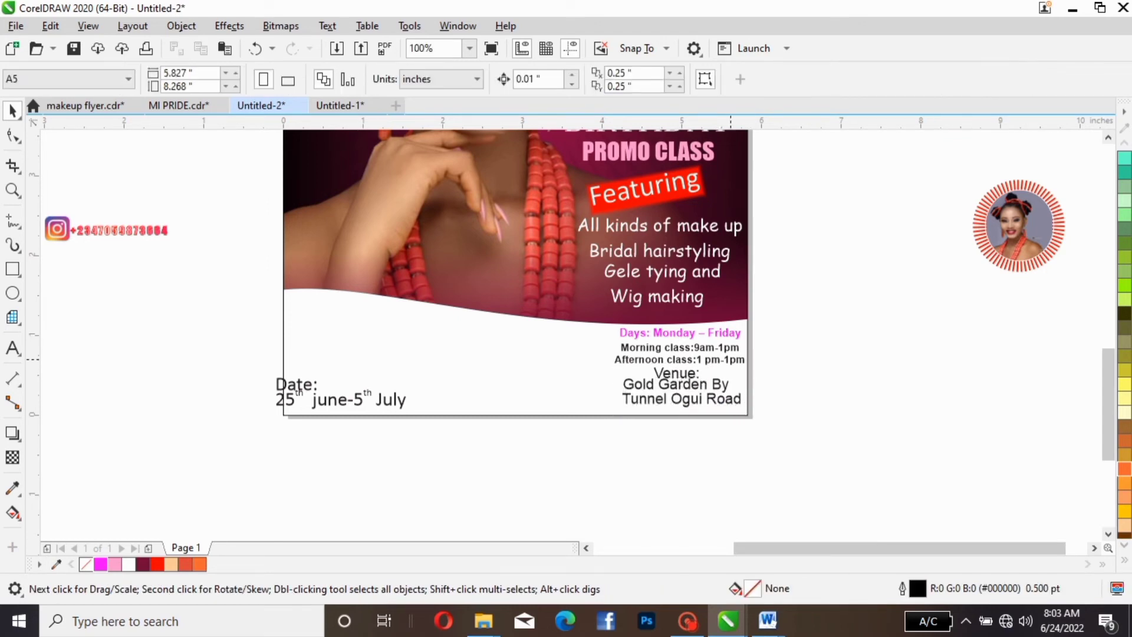
{"action": "left_click", "coordinate": [675, 384]}
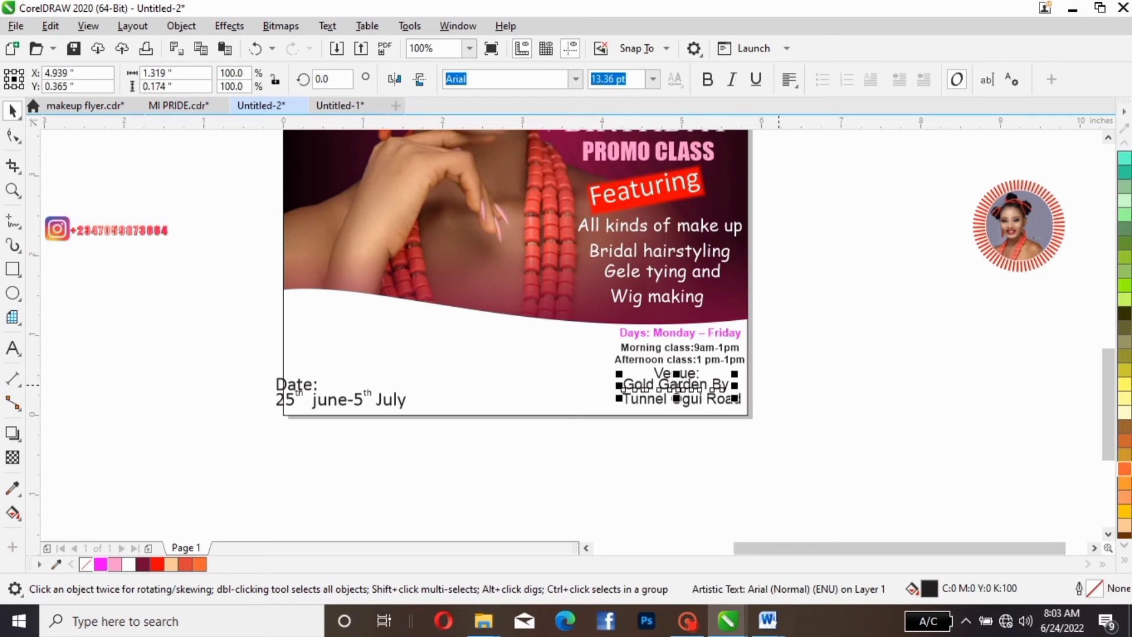
{"action": "key", "text": "Escape"}
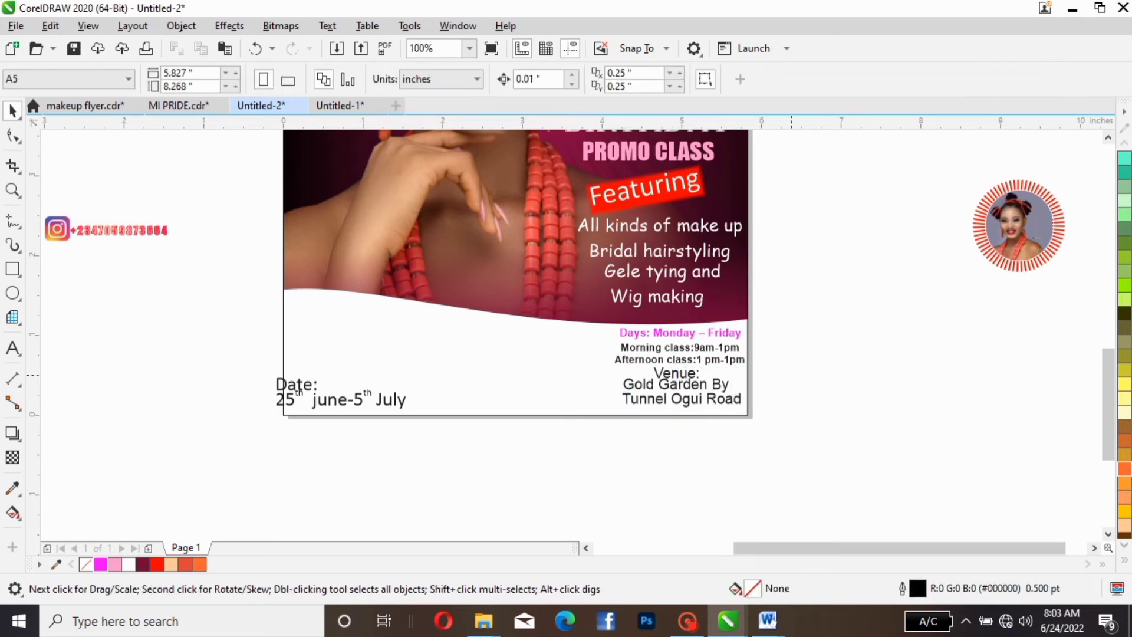
{"action": "left_click_drag", "start_coordinate": [611, 377], "coordinate": [611, 377]}
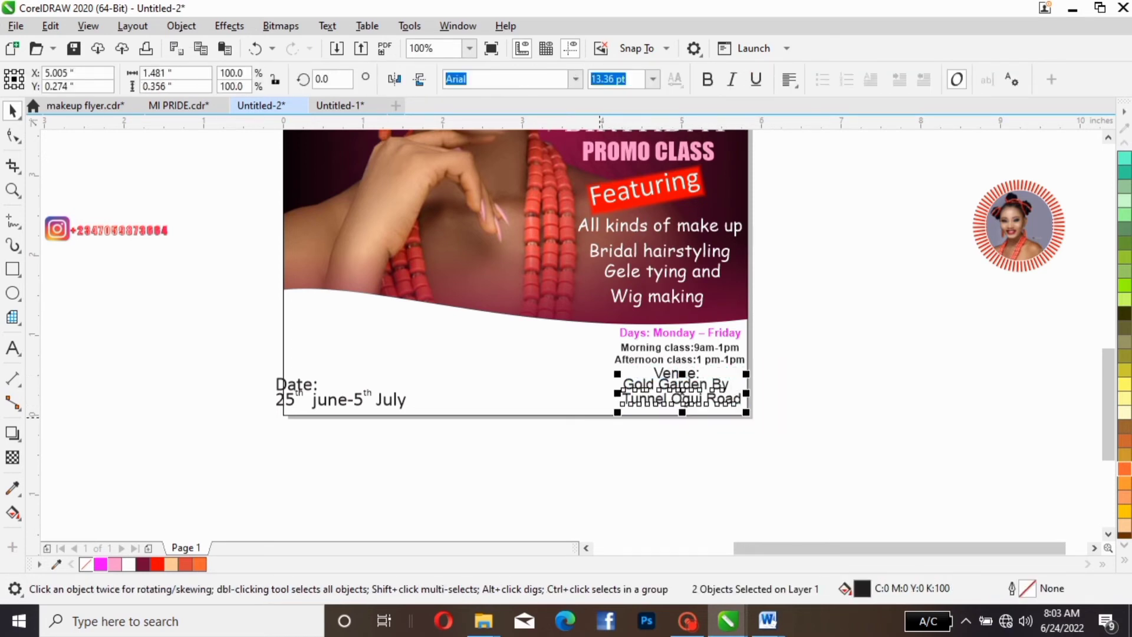
{"action": "key", "text": "Down"}
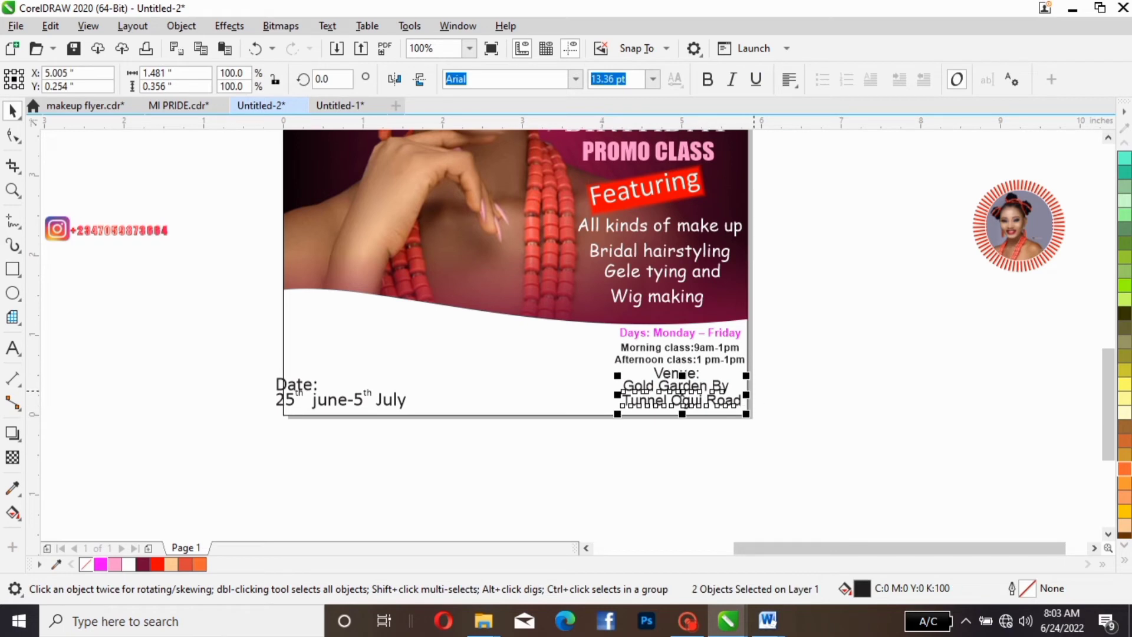
{"action": "key", "text": "Escape"}
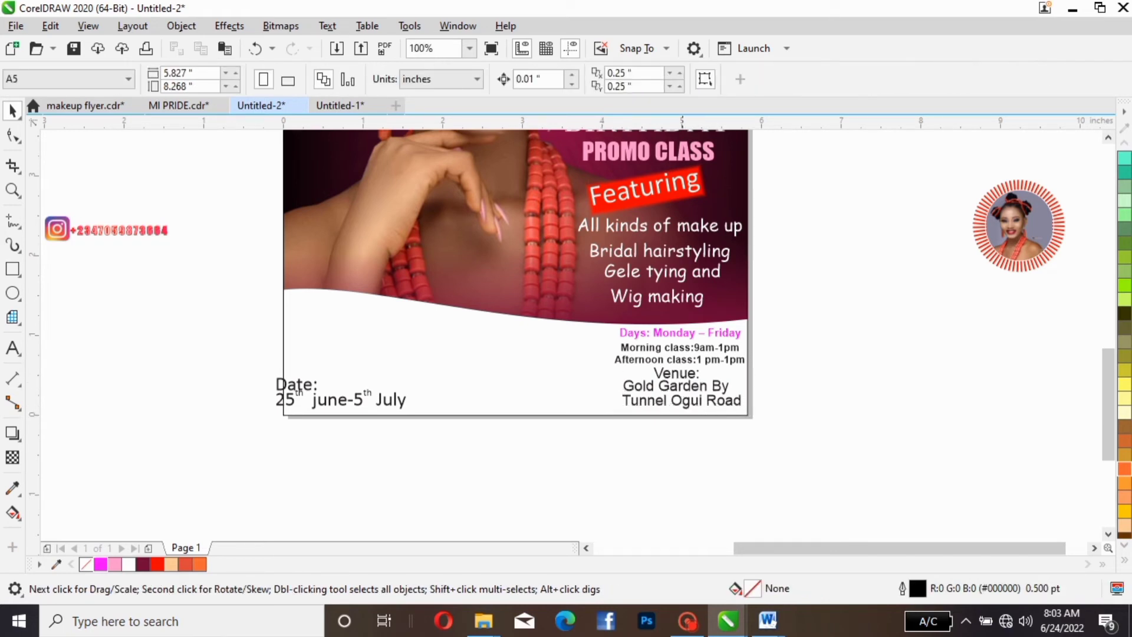
Step: Put 5th July on its own line in the Date text and move it onto the flyer
{"action": "left_click", "coordinate": [357, 392]}
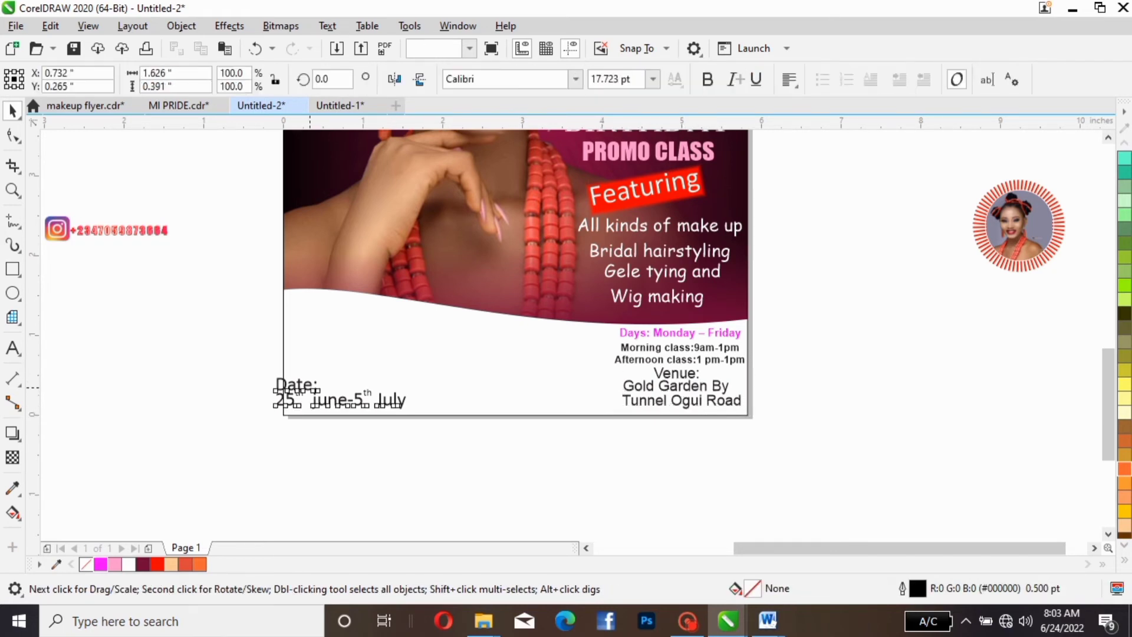
{"action": "double_click", "coordinate": [356, 392]}
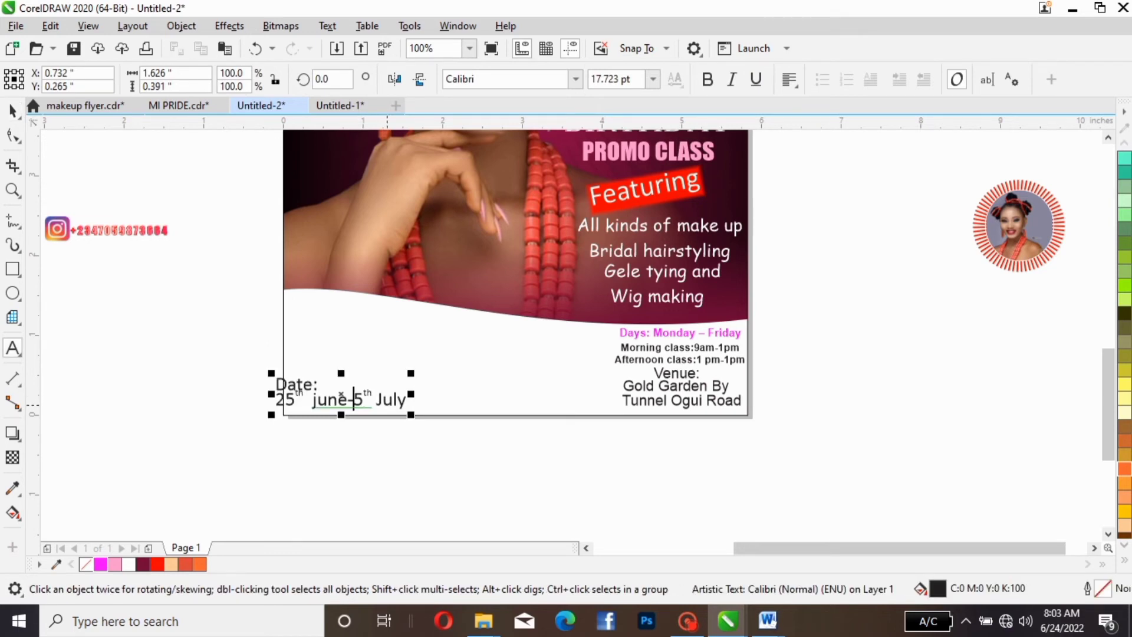
{"action": "key", "text": "Return"}
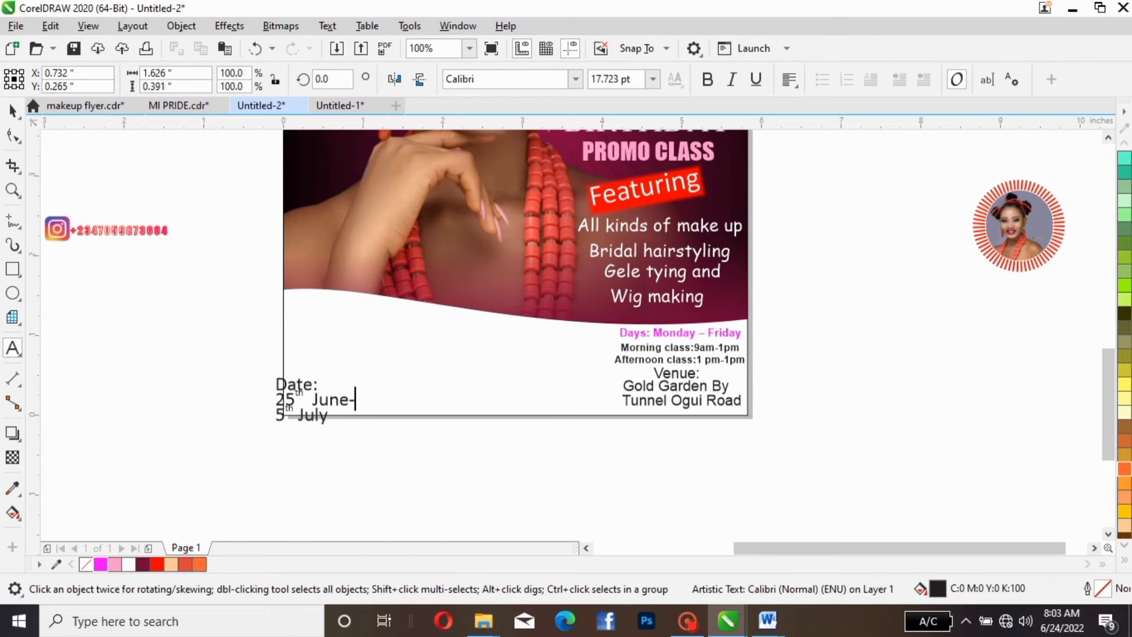
{"action": "key", "text": "ctrl+space"}
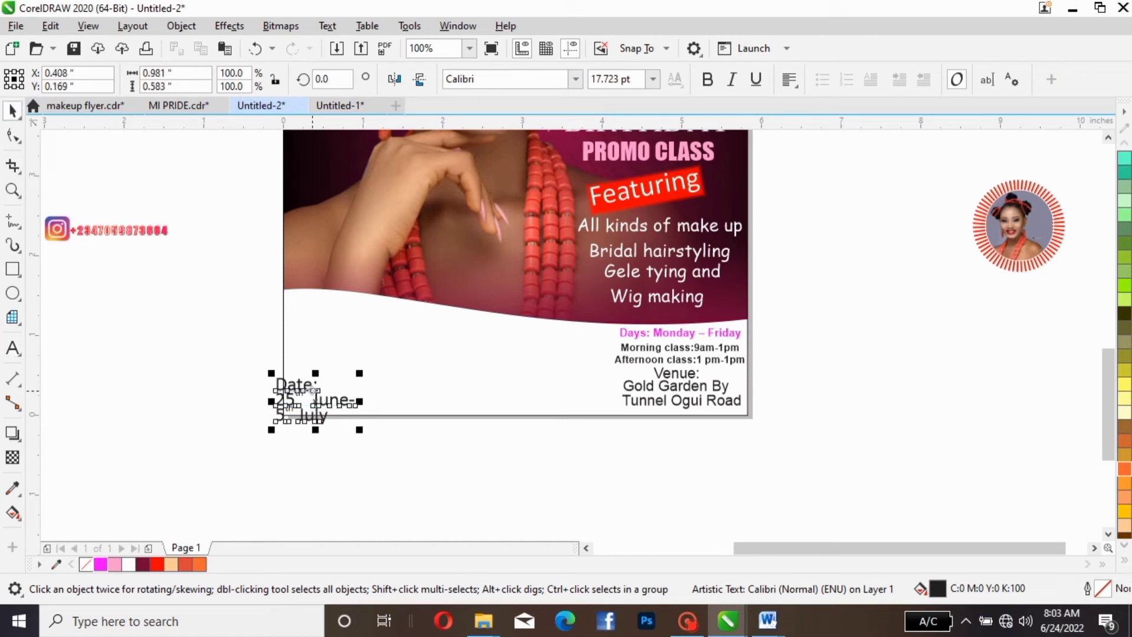
{"action": "left_click_drag", "start_coordinate": [312, 391], "coordinate": [549, 387]}
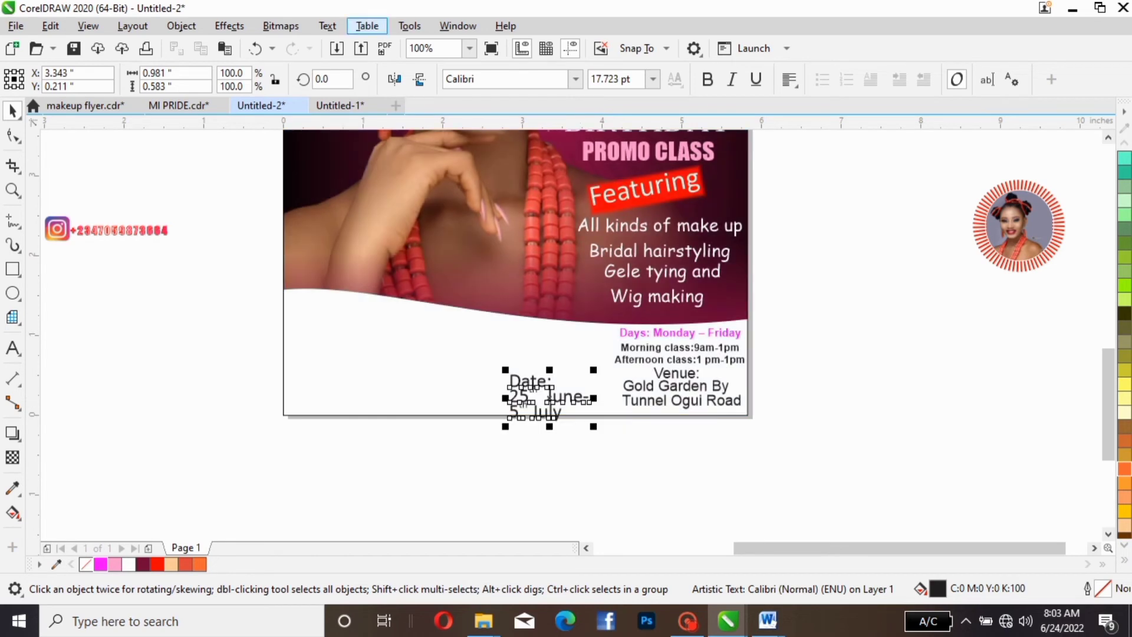
Step: Set the Date text in Arial at 80% and place it beside the venue lines
{"action": "left_click", "coordinate": [507, 78]}
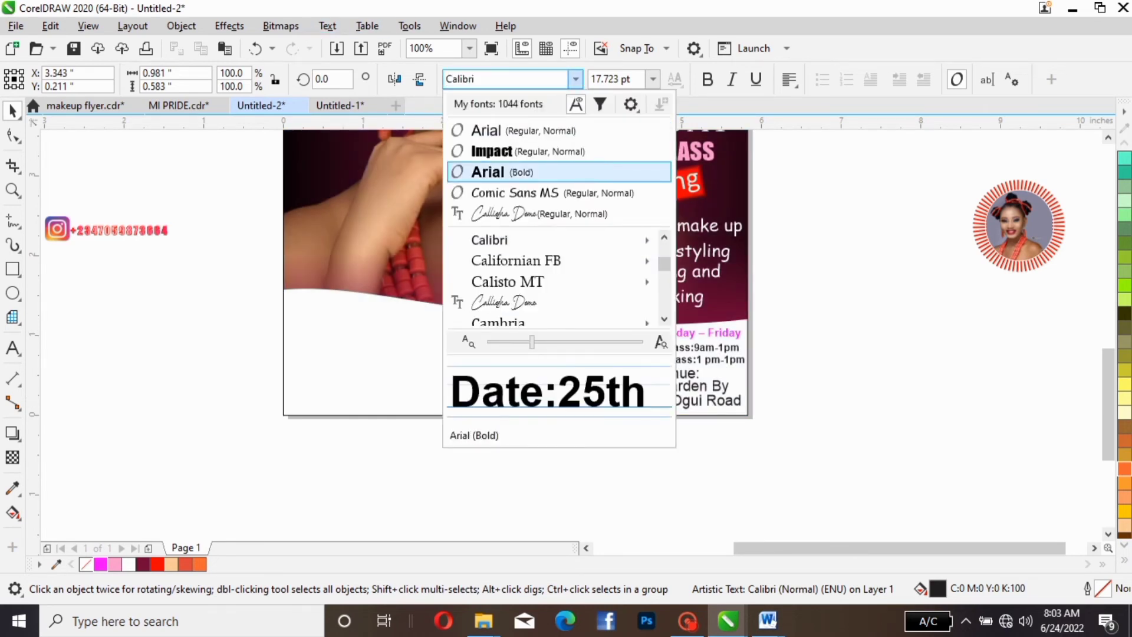
{"action": "left_click", "coordinate": [486, 131]}
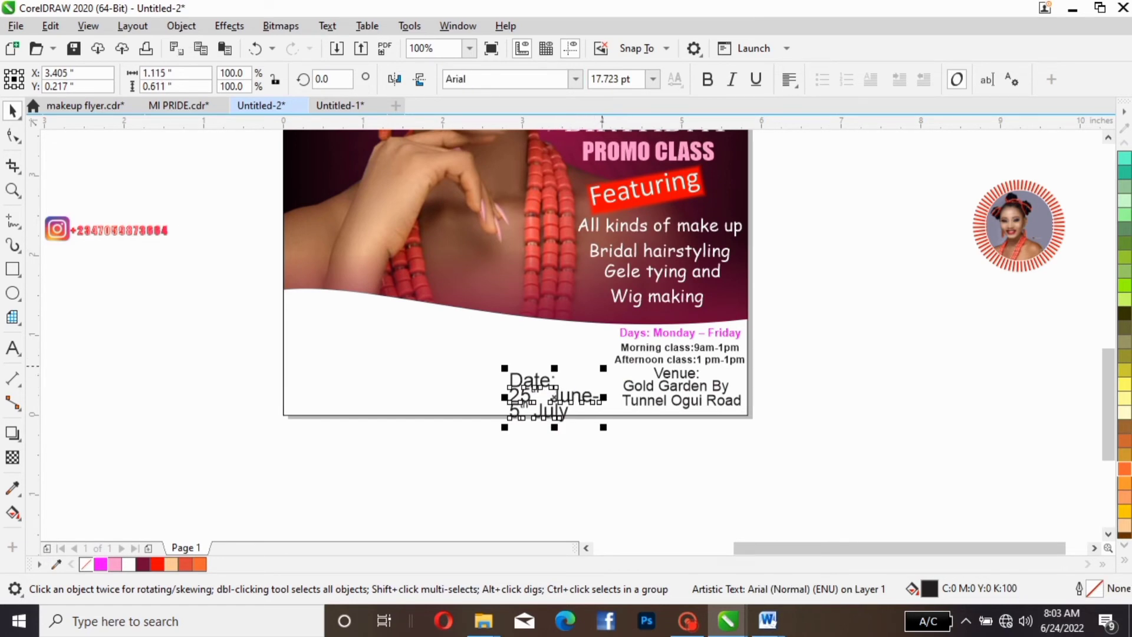
{"action": "left_click_drag", "start_coordinate": [602, 368], "coordinate": [583, 381]}
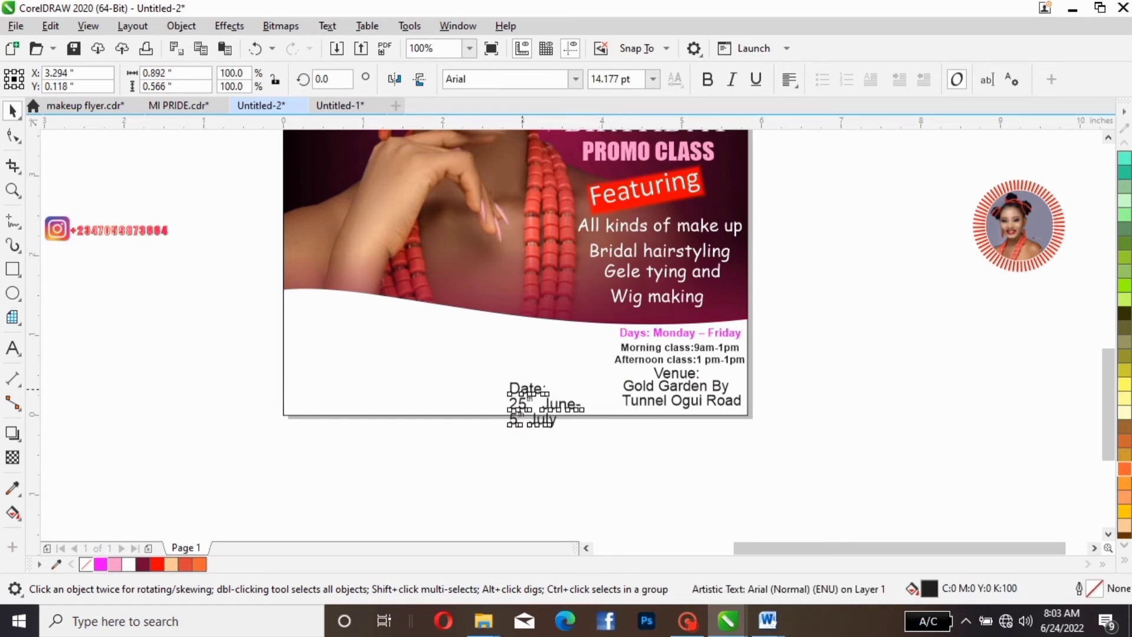
{"action": "left_click_drag", "start_coordinate": [533, 406], "coordinate": [545, 393]}
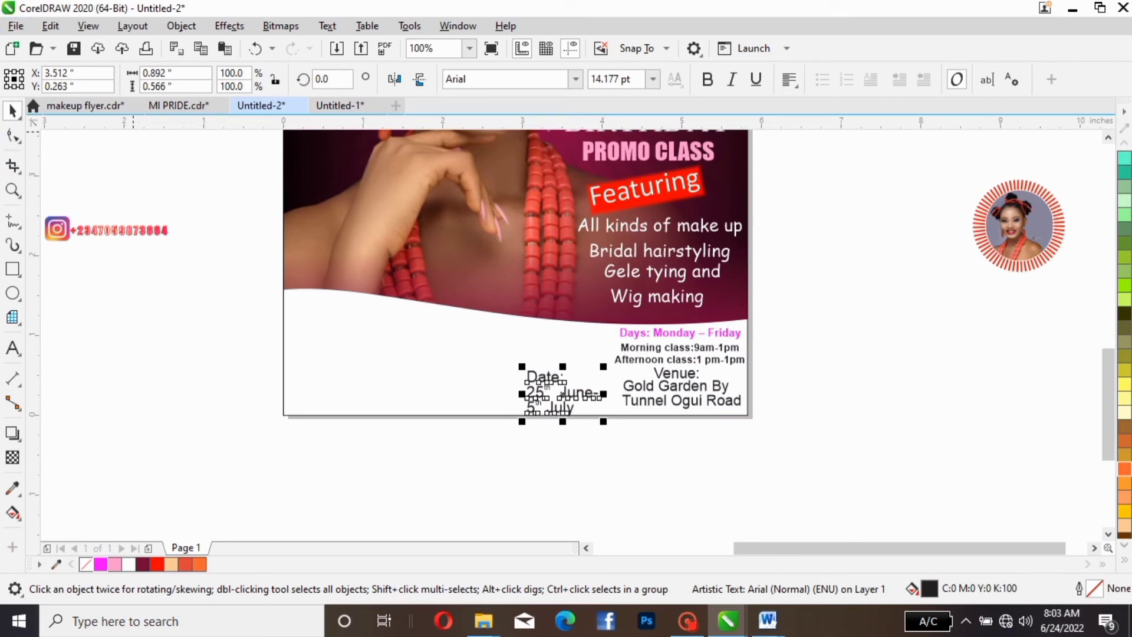
{"action": "left_click", "coordinate": [12, 222]}
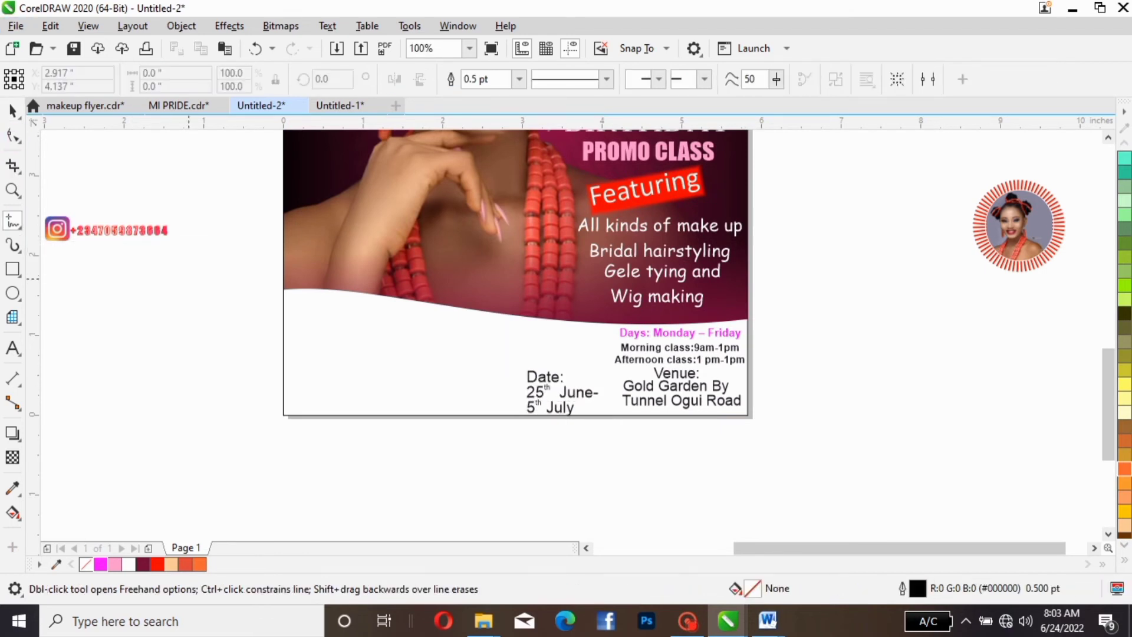
Step: Draw a vertical line and give it a dotted style with 2.0 pt width
{"action": "left_click", "coordinate": [189, 279]}
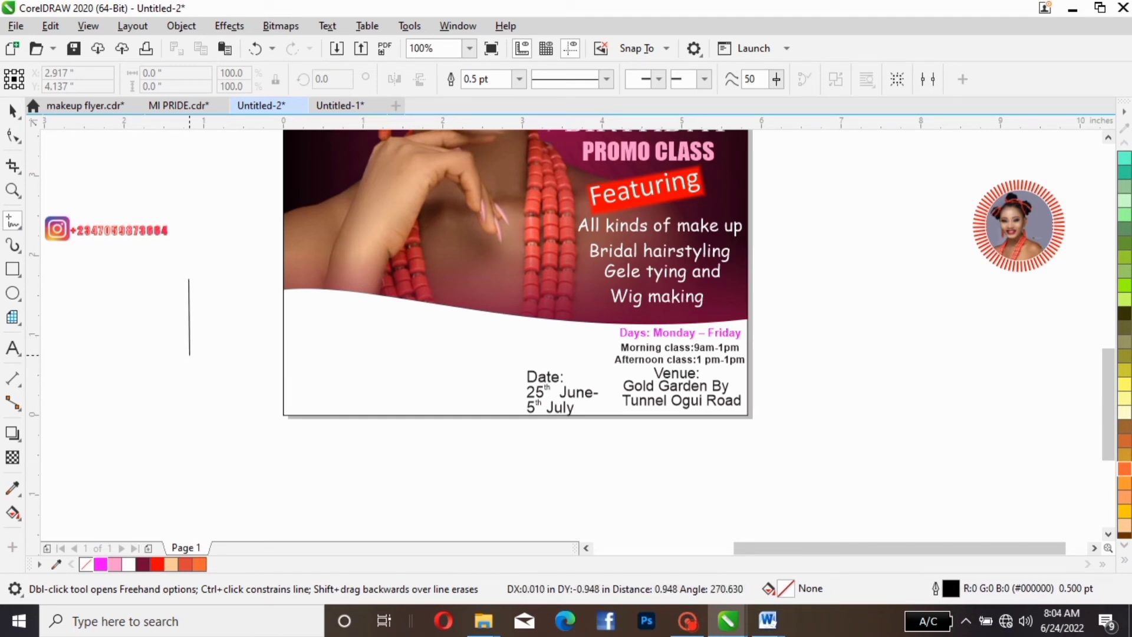
{"action": "left_click", "coordinate": [189, 355]}
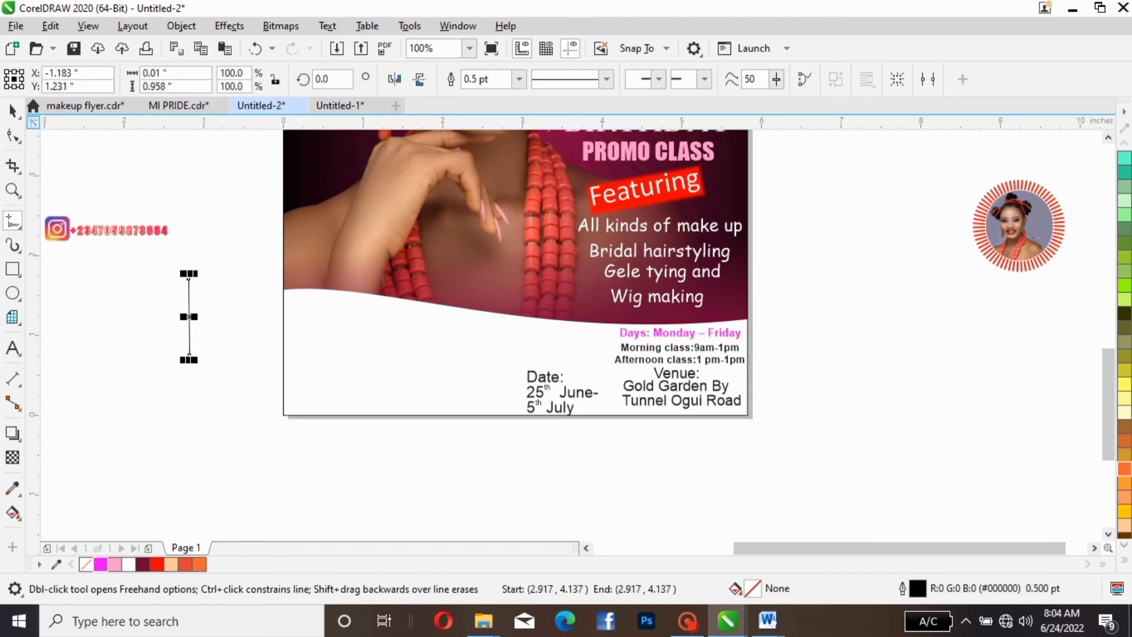
{"action": "key", "text": "space"}
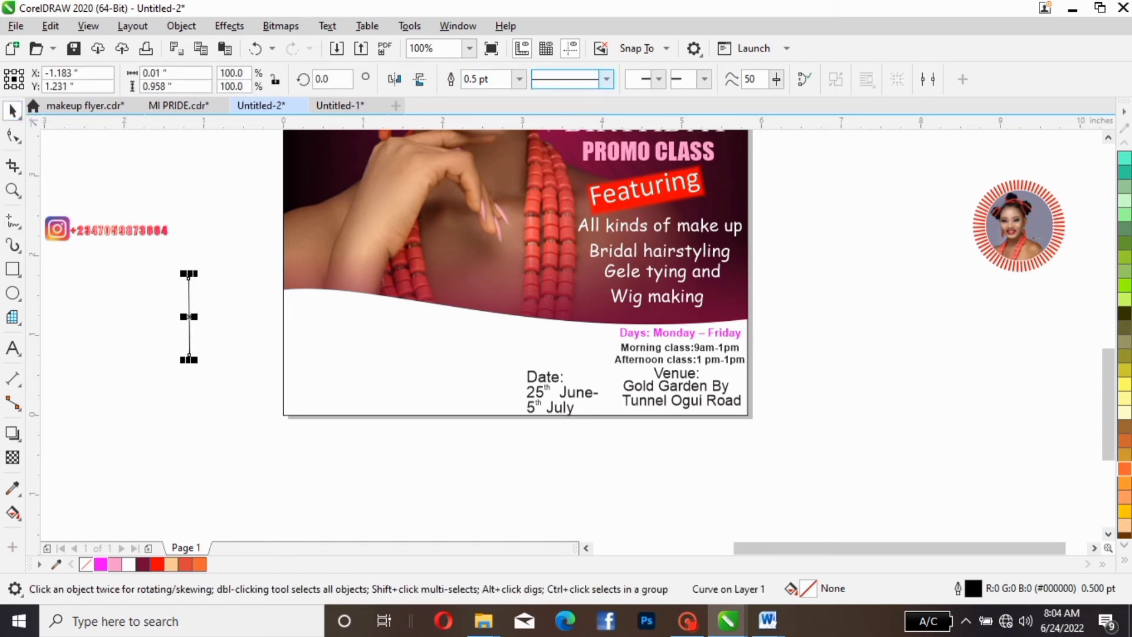
{"action": "left_click", "coordinate": [606, 79]}
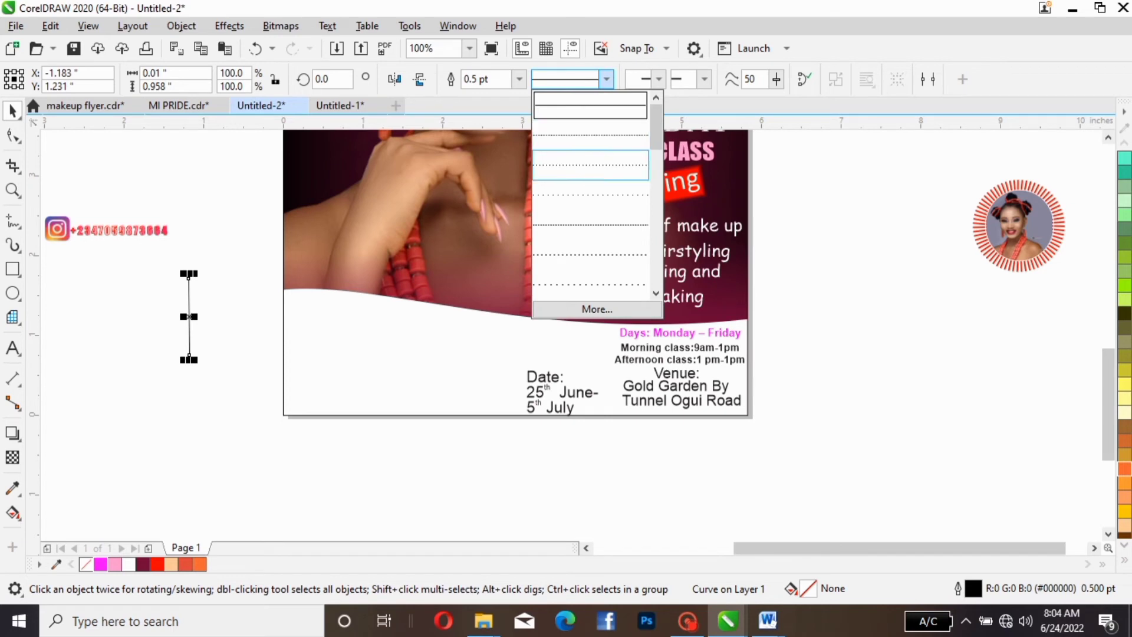
{"action": "left_click", "coordinate": [590, 135]}
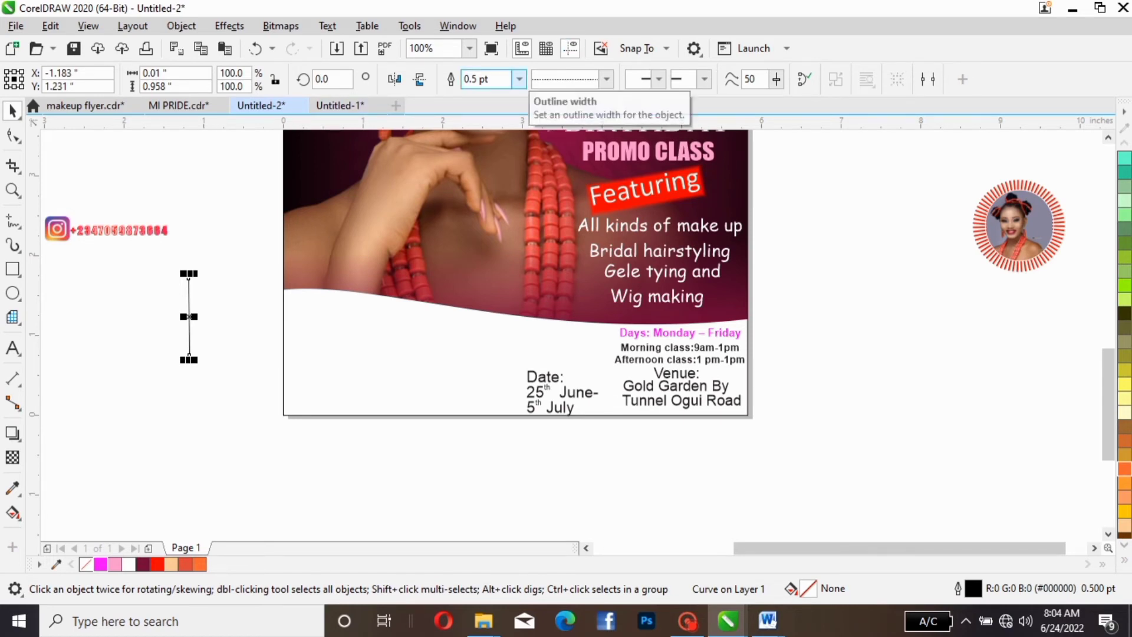
{"action": "left_click", "coordinate": [519, 79]}
{"action": "key", "text": "Down"}
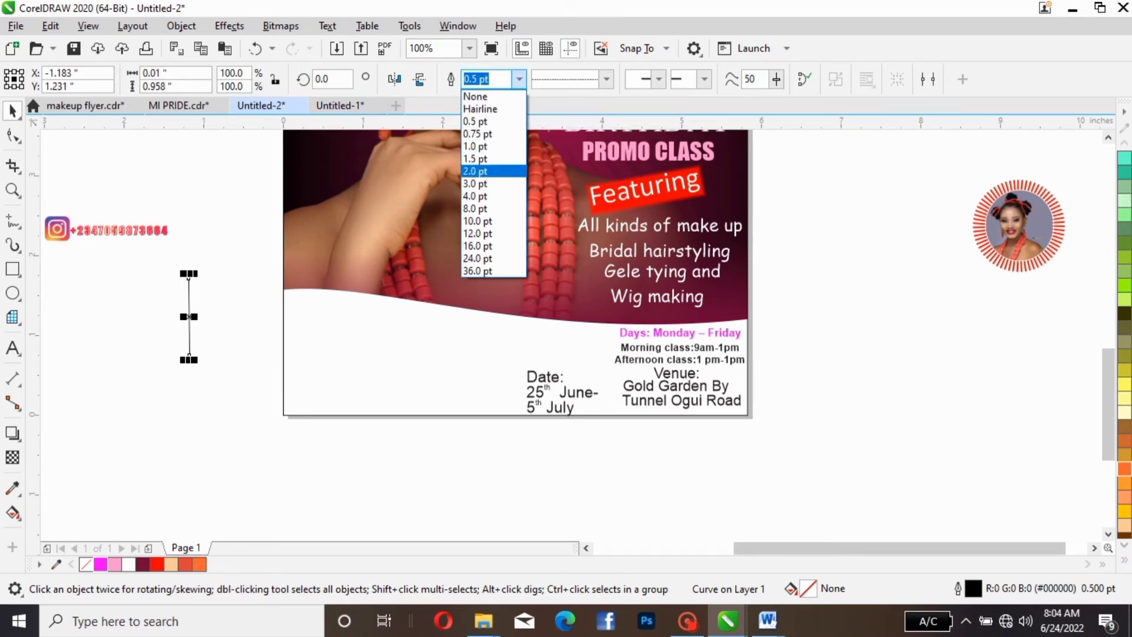
{"action": "key", "text": "Return"}
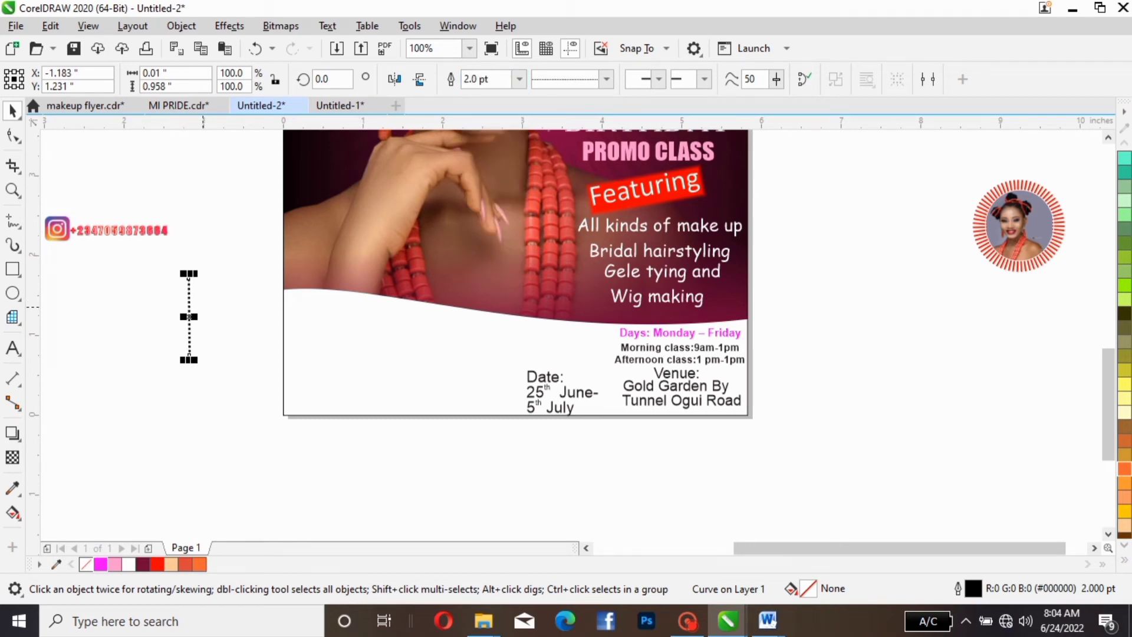
Step: Place the dotted line between Date and Venue and add a second copy beside it
{"action": "left_click_drag", "start_coordinate": [189, 317], "coordinate": [599, 397]}
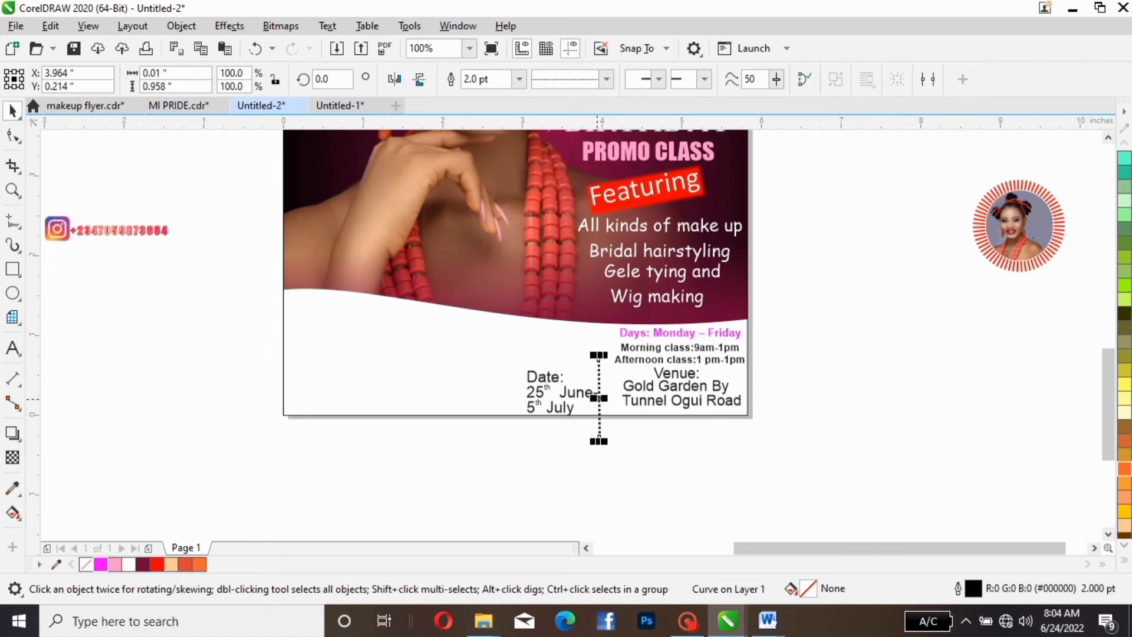
{"action": "key", "text": "Escape"}
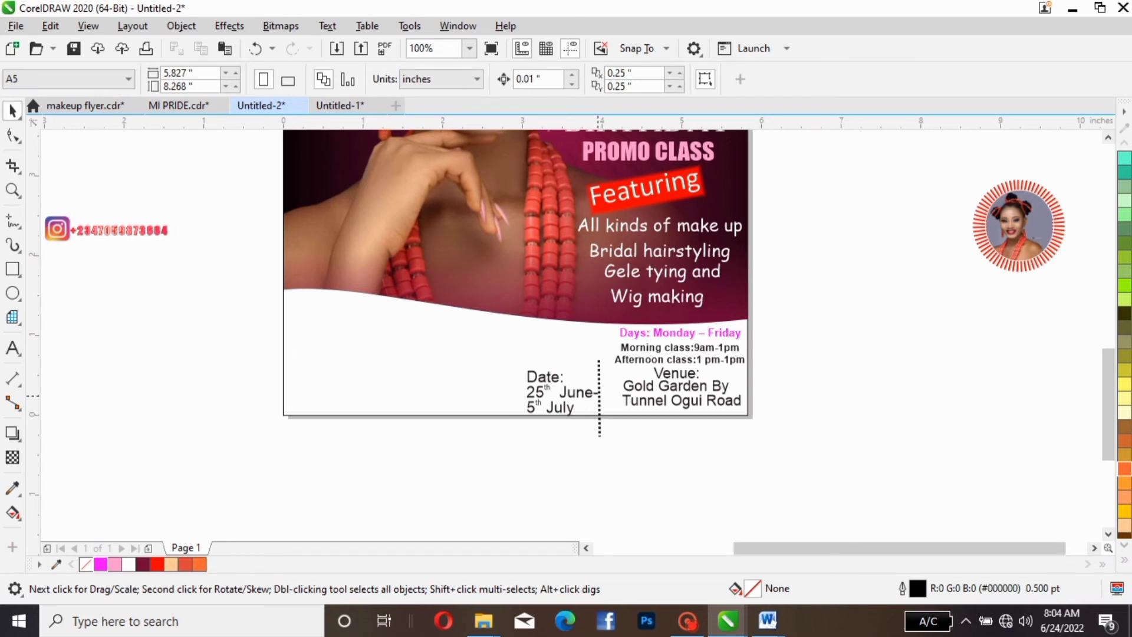
{"action": "left_click", "coordinate": [599, 397]}
{"action": "mouse_move", "coordinate": [598, 398]}
{"action": "left_mouse_down"}
{"action": "mouse_move", "coordinate": [606, 412]}
{"action": "mouse_move", "coordinate": [606, 392]}
{"action": "left_mouse_up"}
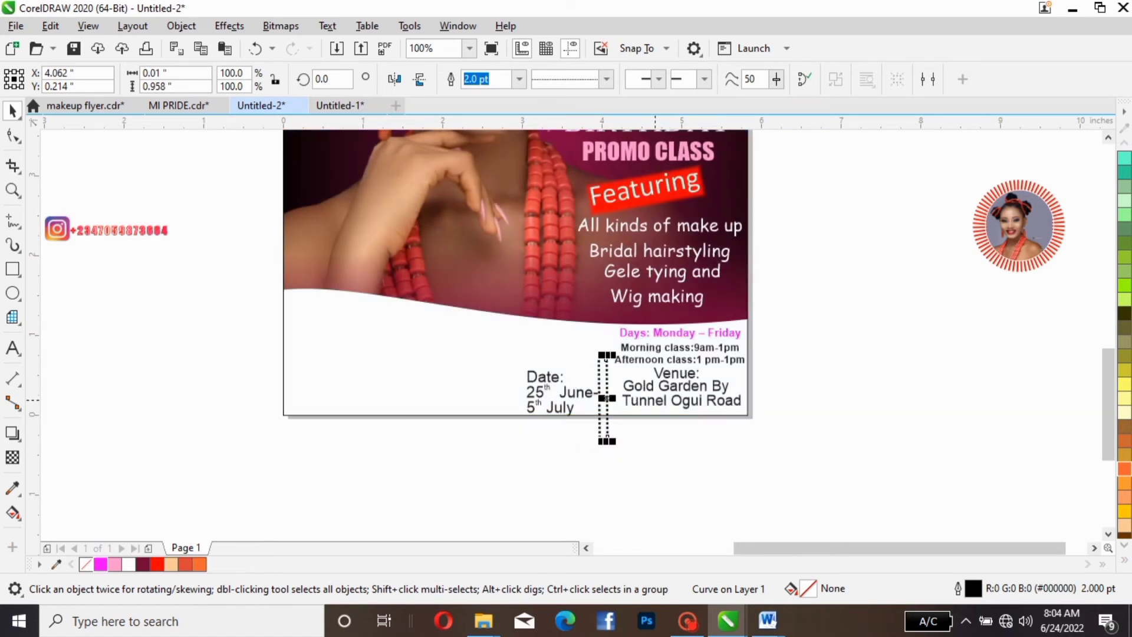
{"action": "key", "text": "Escape"}
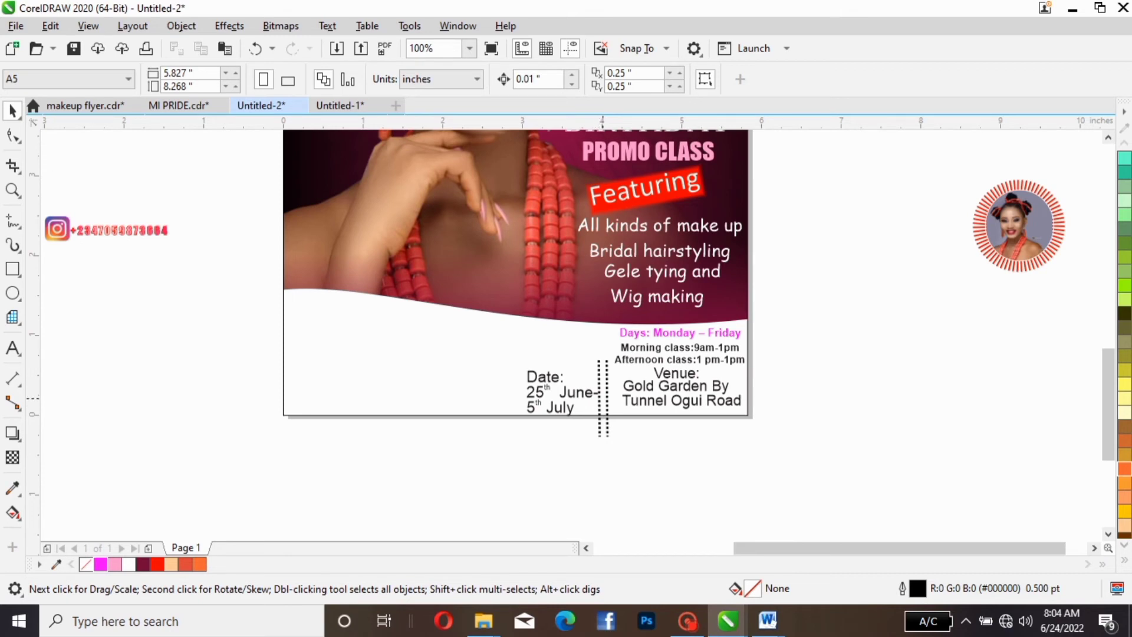
{"action": "left_click", "coordinate": [604, 406]}
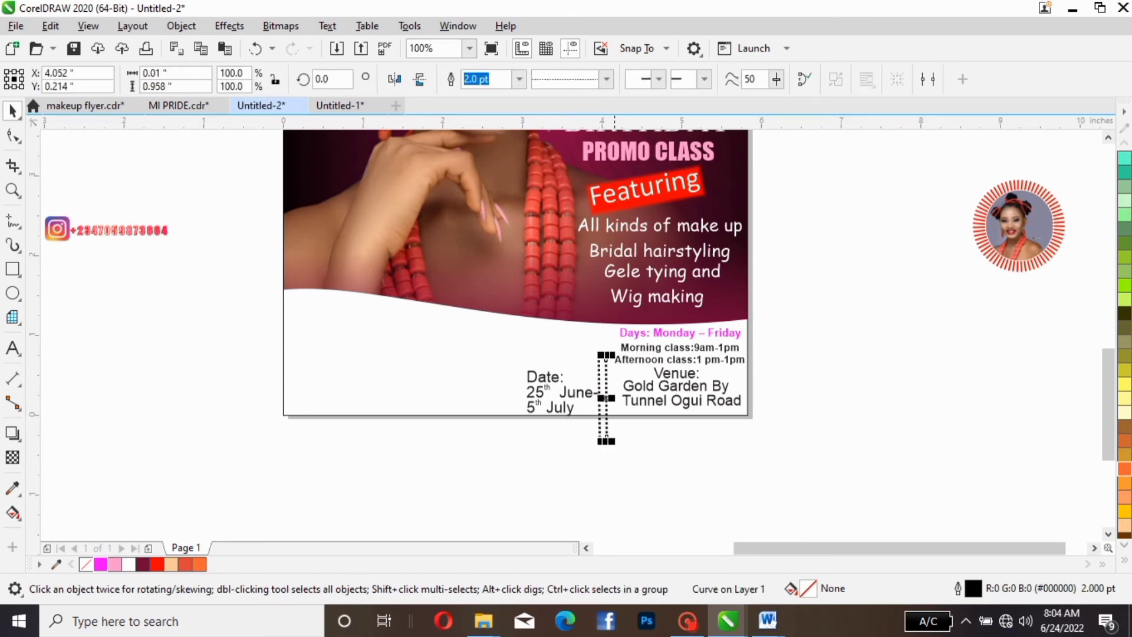
{"action": "key", "text": "Left"}
{"action": "key", "text": "Escape"}
{"action": "left_click_drag", "start_coordinate": [563, 406], "coordinate": [580, 350]}
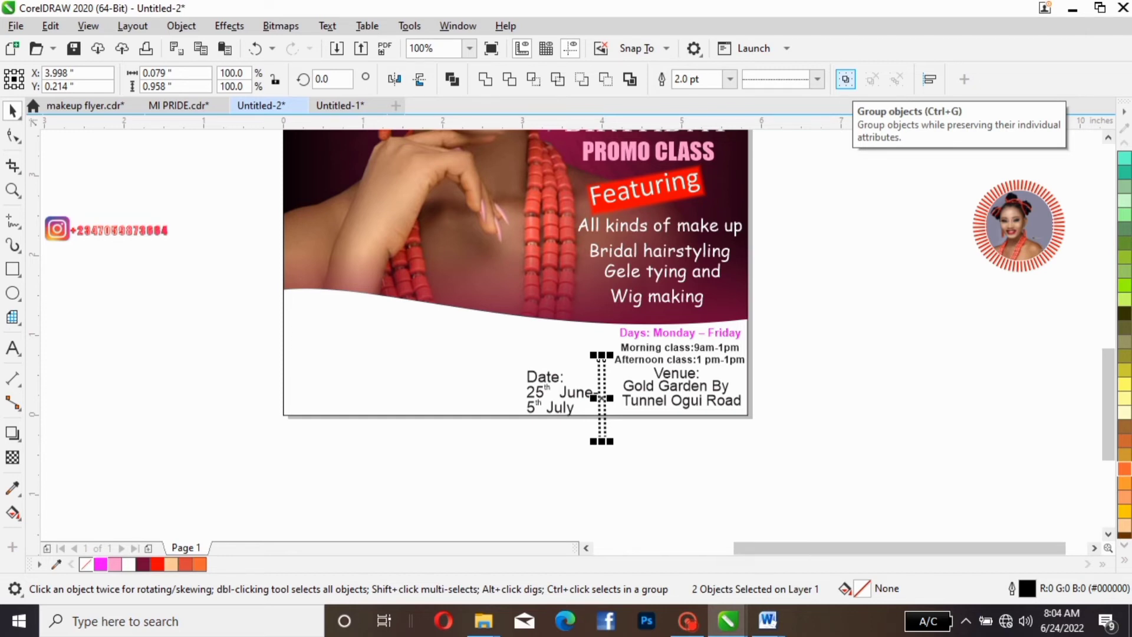
Step: Group the two dotted lines, squeeze them closer and shorten the divider
{"action": "left_click", "coordinate": [846, 79]}
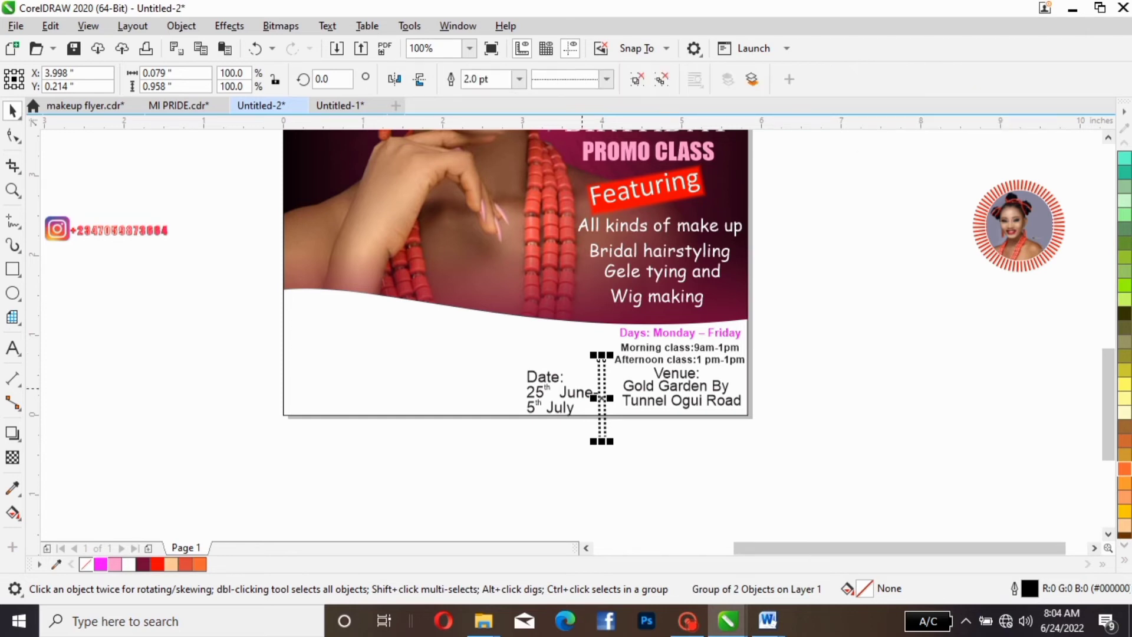
{"action": "key", "text": "Escape"}
{"action": "left_click", "coordinate": [602, 399]}
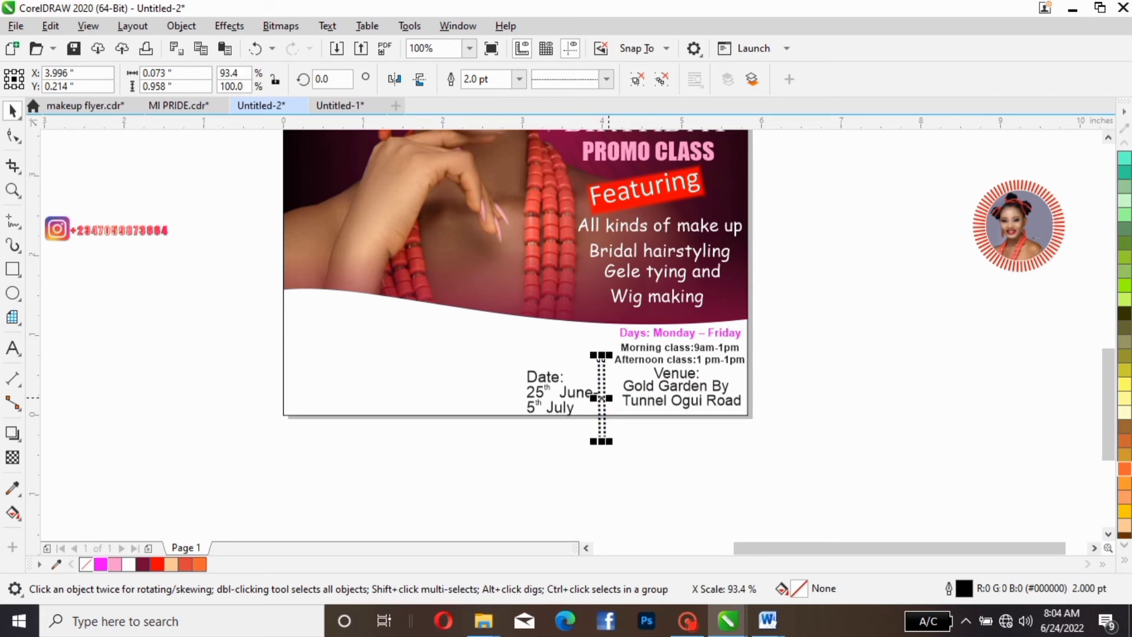
{"action": "left_click_drag", "start_coordinate": [602, 401], "coordinate": [614, 389]}
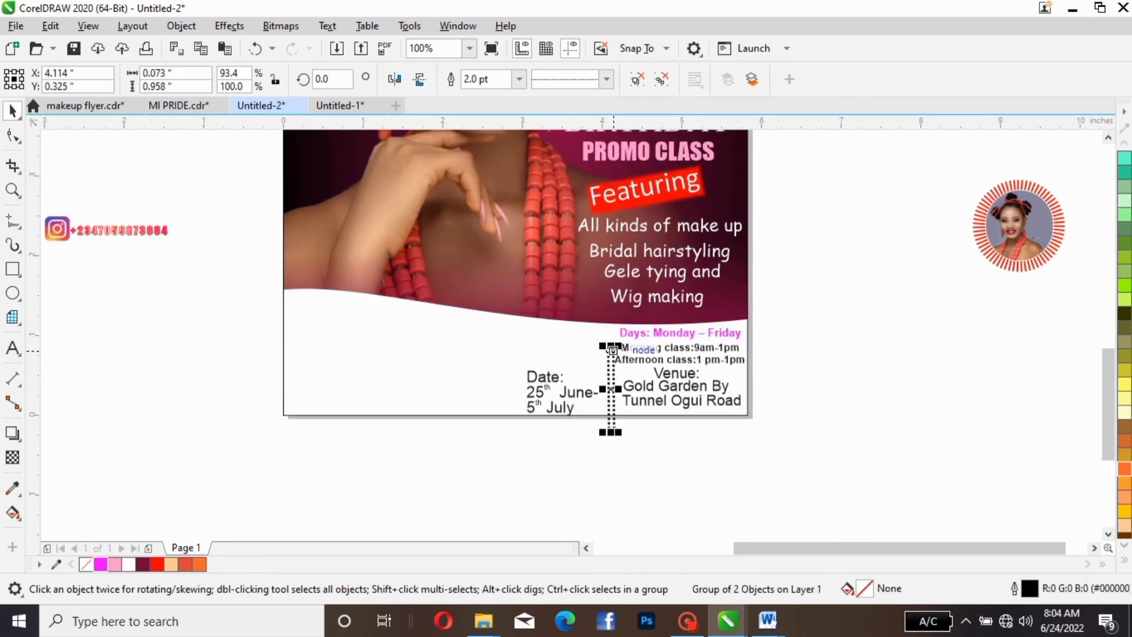
{"action": "left_click_drag", "start_coordinate": [607, 350], "coordinate": [747, 412]}
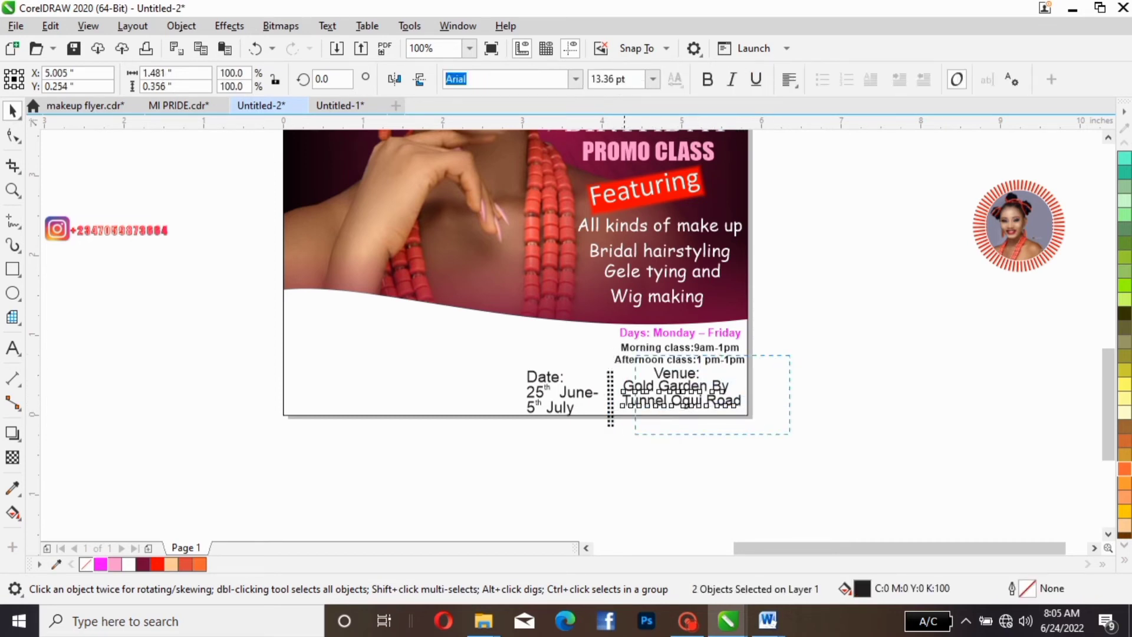
Step: Shrink the Venue text to about 90%
{"action": "left_click_drag", "start_coordinate": [635, 356], "coordinate": [608, 352]}
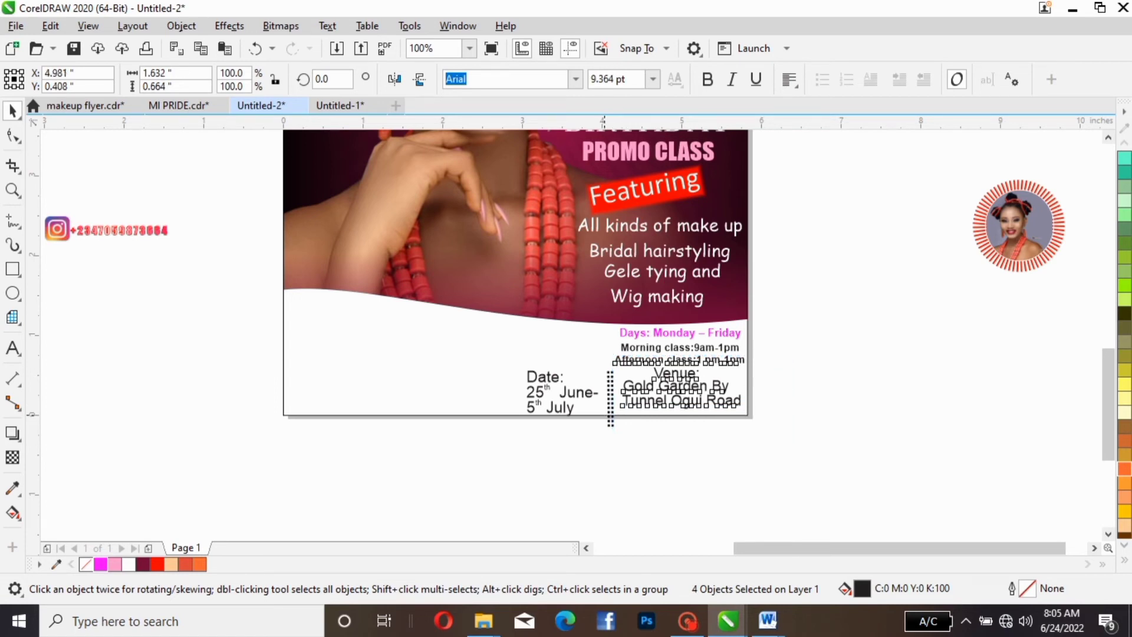
{"action": "left_click_drag", "start_coordinate": [610, 414], "coordinate": [633, 404]}
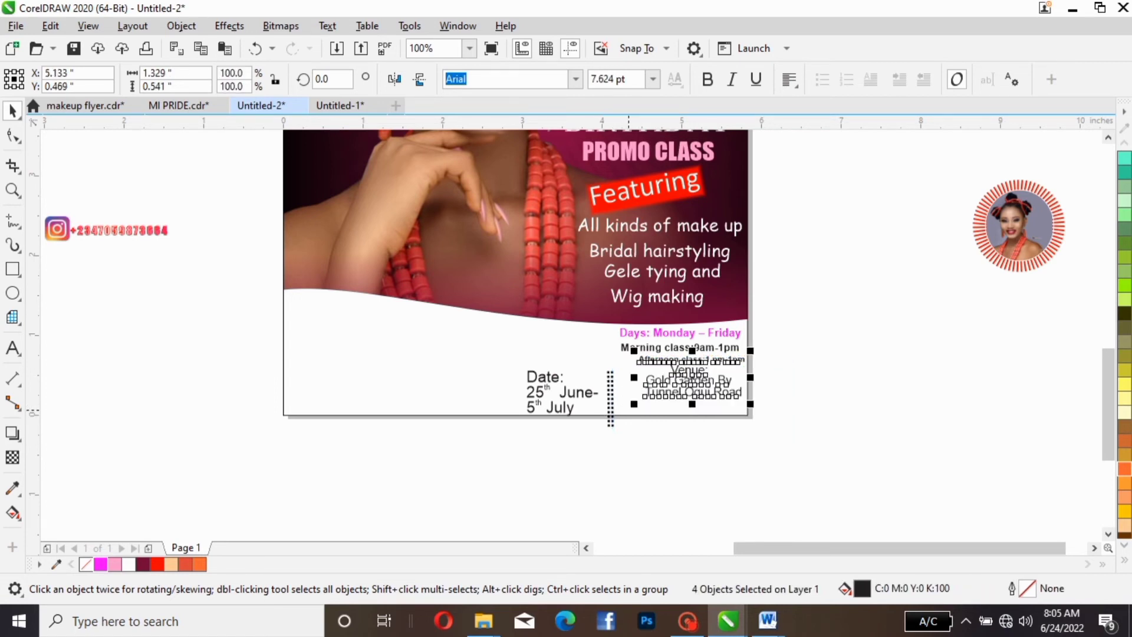
{"action": "key", "text": "ctrl+z"}
{"action": "mouse_move", "coordinate": [750, 413]}
{"action": "left_mouse_down"}
{"action": "mouse_move", "coordinate": [790, 413]}
{"action": "mouse_move", "coordinate": [790, 441]}
{"action": "mouse_move", "coordinate": [746, 414]}
{"action": "left_mouse_up"}
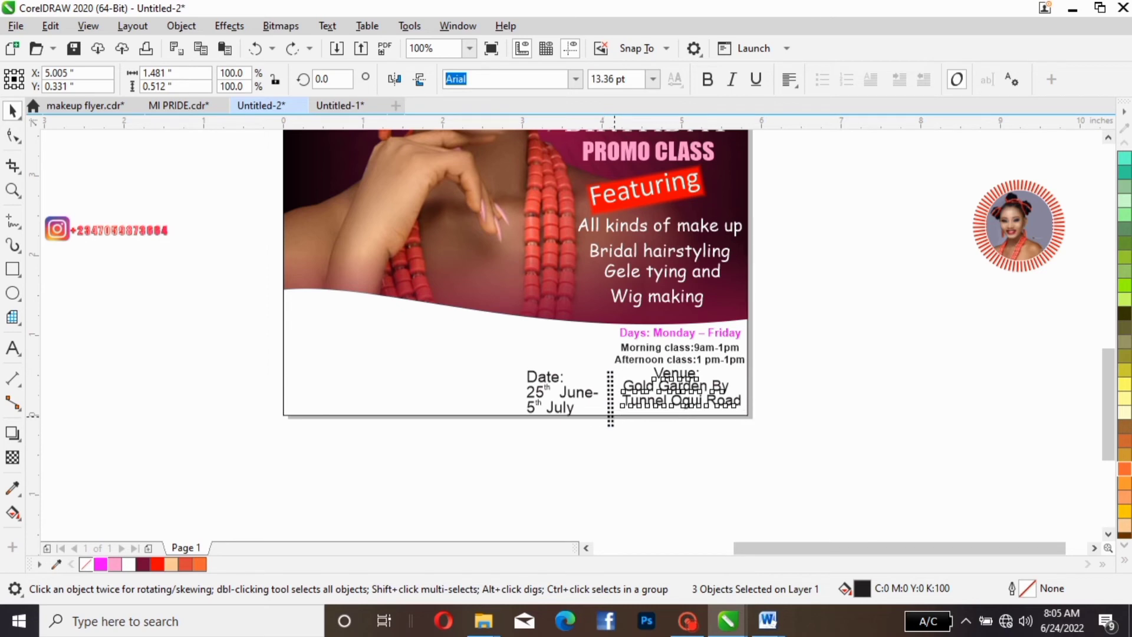
{"action": "left_click_drag", "start_coordinate": [617, 414], "coordinate": [634, 406]}
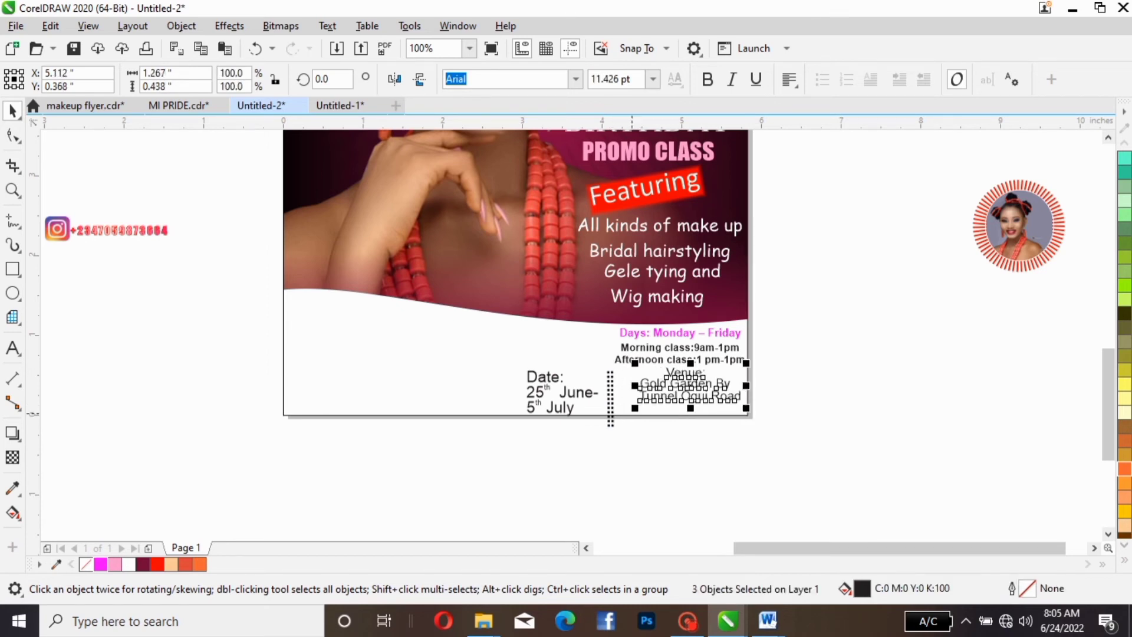
{"action": "left_click", "coordinate": [569, 452]}
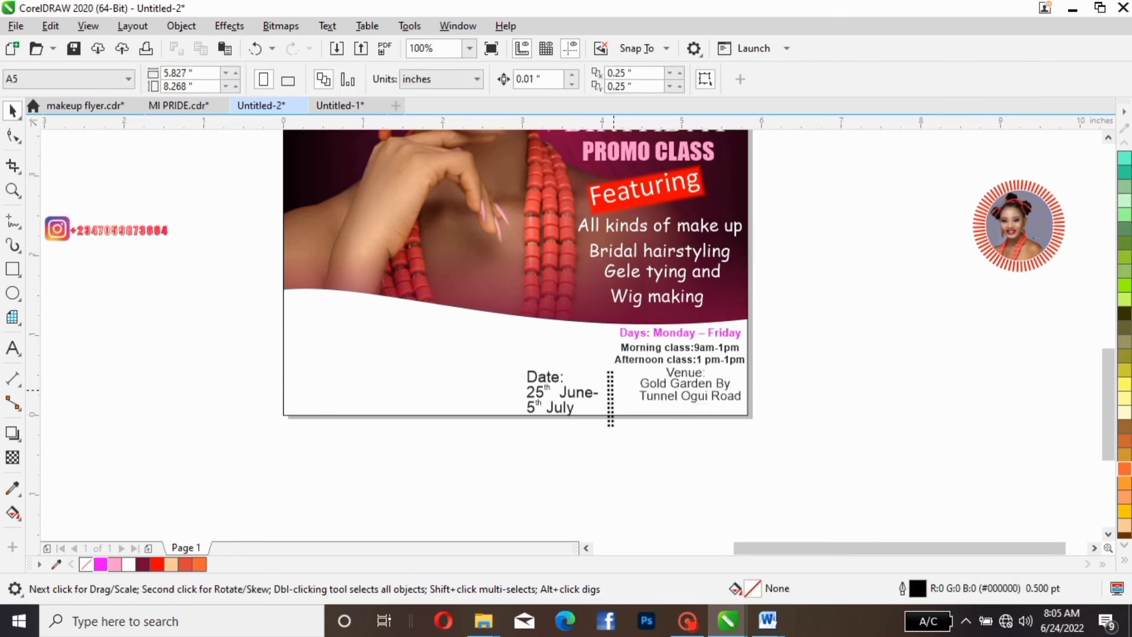
Step: Move the dotted divider right beside the Venue text
{"action": "left_click", "coordinate": [610, 398]}
{"action": "left_click", "coordinate": [610, 398]}
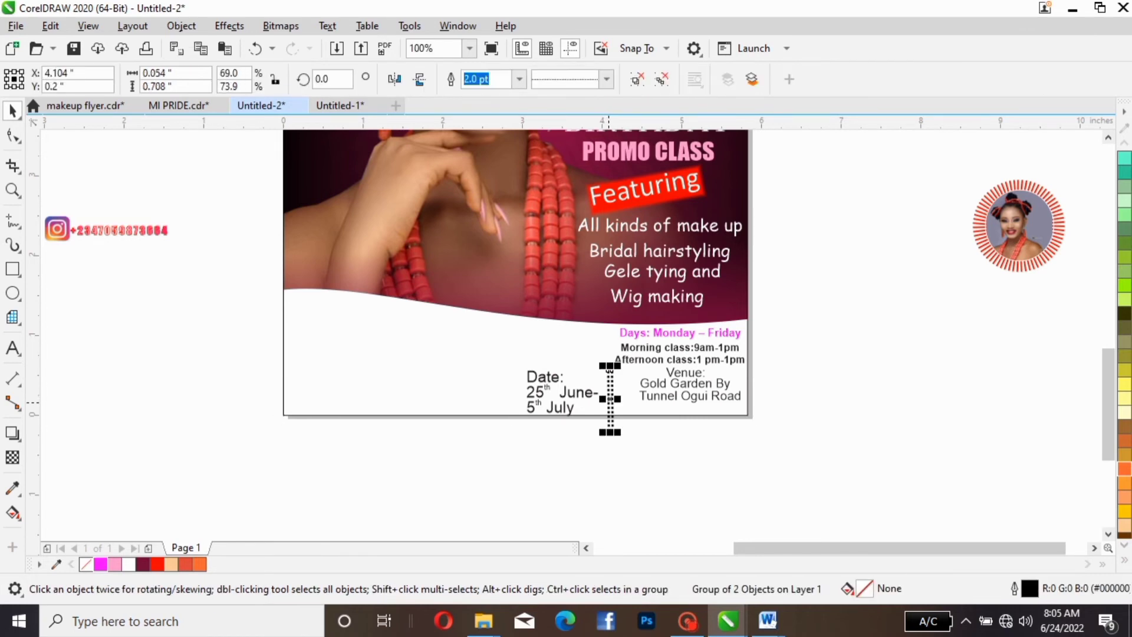
{"action": "left_click_drag", "start_coordinate": [610, 398], "coordinate": [629, 417]}
{"action": "key", "text": "Escape"}
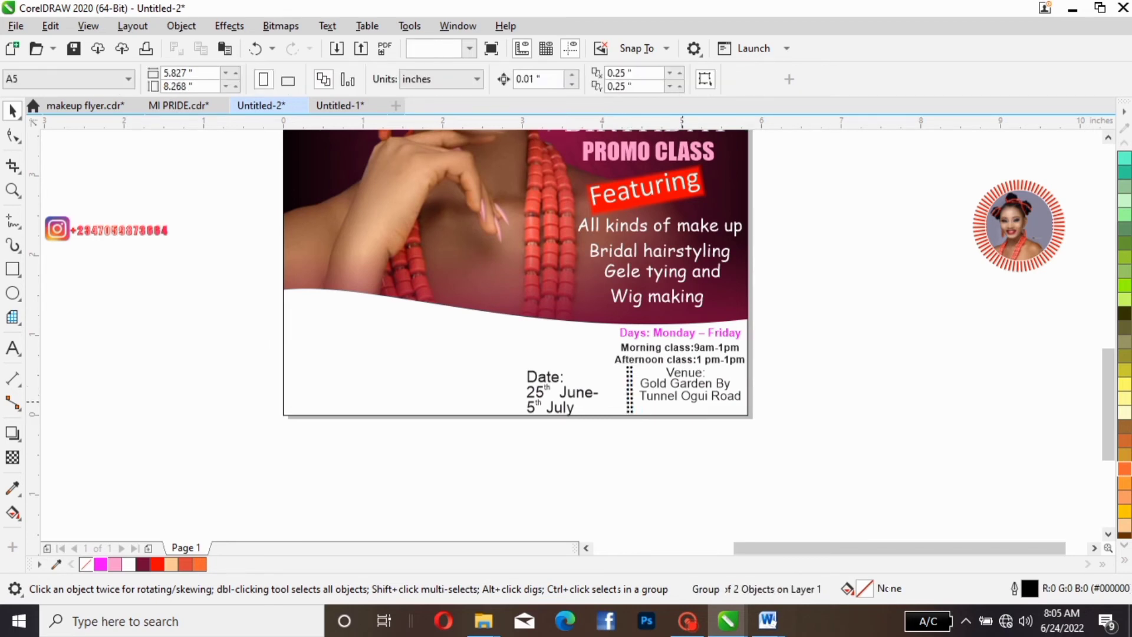
Step: Nudge the Date block slightly left and the schedule lines slightly higher
{"action": "left_click_drag", "start_coordinate": [580, 389], "coordinate": [604, 391]}
{"action": "key", "text": "Left"}
{"action": "key", "text": "Left"}
{"action": "key", "text": "Left"}
{"action": "key", "text": "Left"}
{"action": "key", "text": "Left"}
{"action": "key", "text": "Left"}
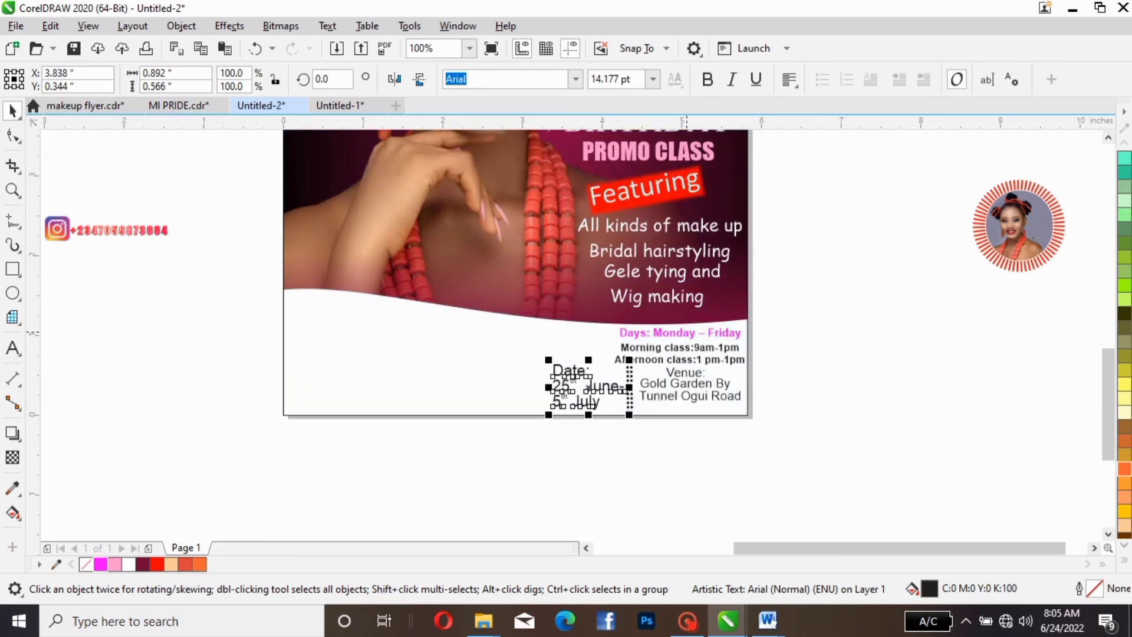
{"action": "left_click", "coordinate": [679, 333]}
{"action": "left_click_drag", "start_coordinate": [774, 309], "coordinate": [608, 373]}
{"action": "key", "text": "Up"}
{"action": "key", "text": "Up"}
{"action": "key", "text": "Up"}
{"action": "key", "text": "Up"}
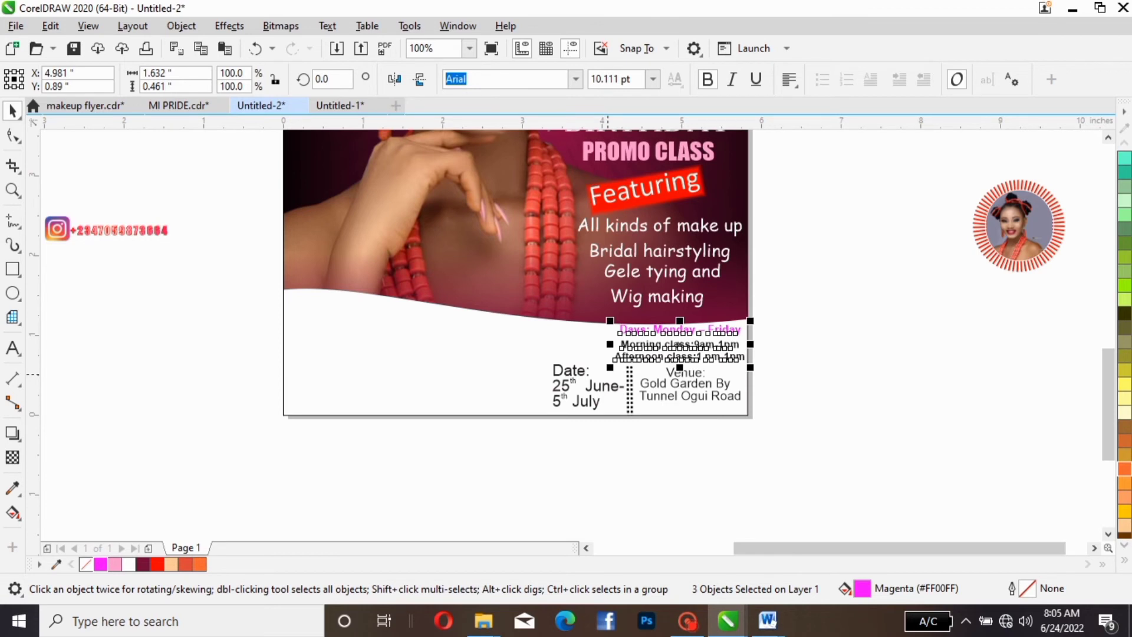
{"action": "key", "text": "Escape"}
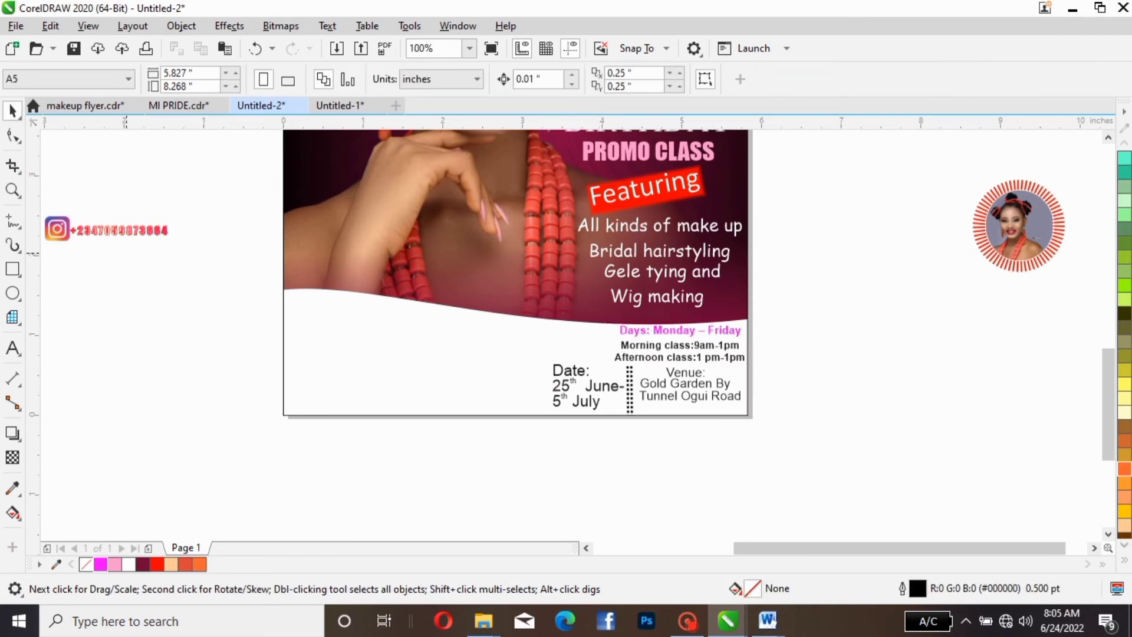
Step: Move the course-detail text onto the flyer's white area and the Register now N10k line down-left
{"action": "scroll", "coordinate": [609, 304], "scroll_direction": "down", "scroll_amount": 2}
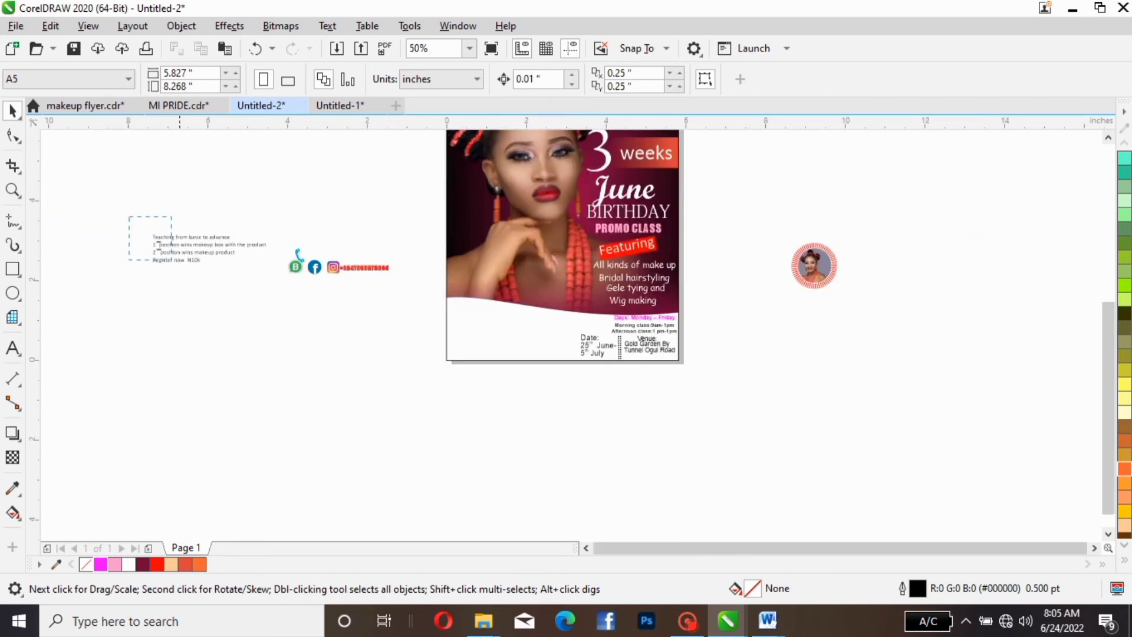
{"action": "left_click_drag", "start_coordinate": [171, 260], "coordinate": [278, 289]}
{"action": "left_click_drag", "start_coordinate": [215, 248], "coordinate": [510, 317]}
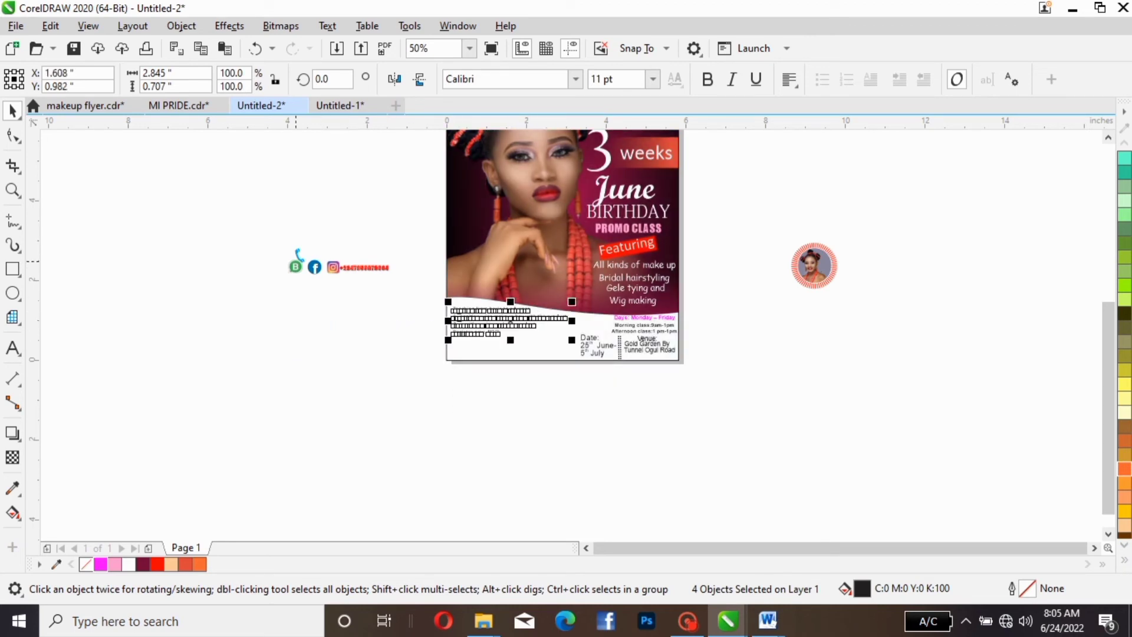
{"action": "scroll", "coordinate": [720, 327], "scroll_direction": "up", "scroll_amount": 1}
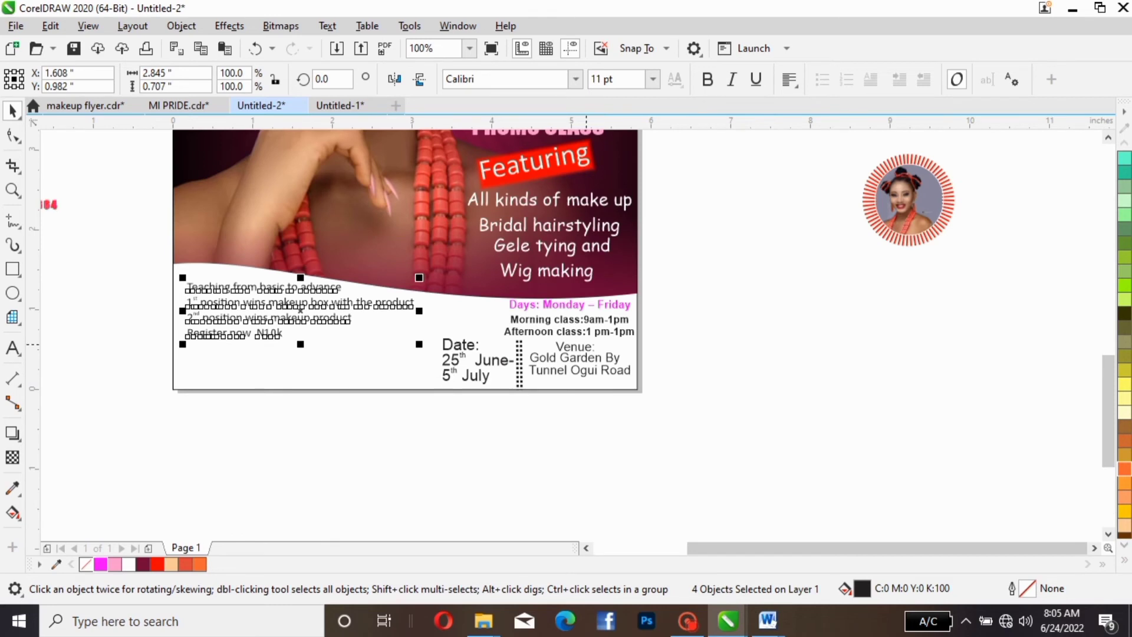
{"action": "left_click_drag", "start_coordinate": [721, 548], "coordinate": [666, 548]}
{"action": "left_click", "coordinate": [358, 293]}
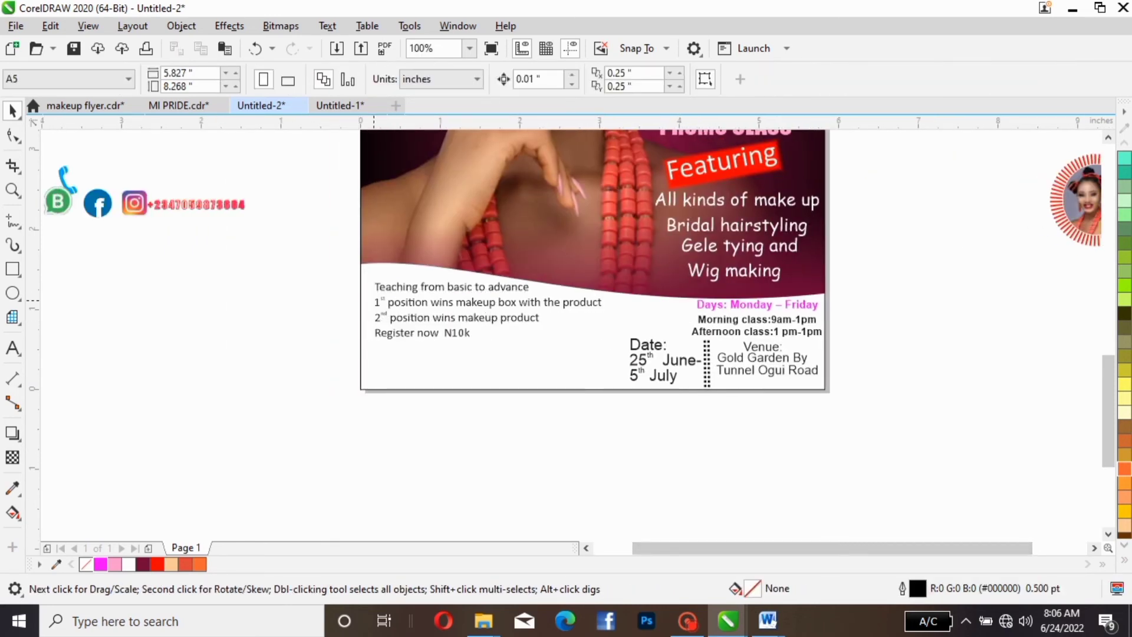
{"action": "left_click", "coordinate": [413, 332]}
{"action": "left_click_drag", "start_coordinate": [412, 332], "coordinate": [267, 366]}
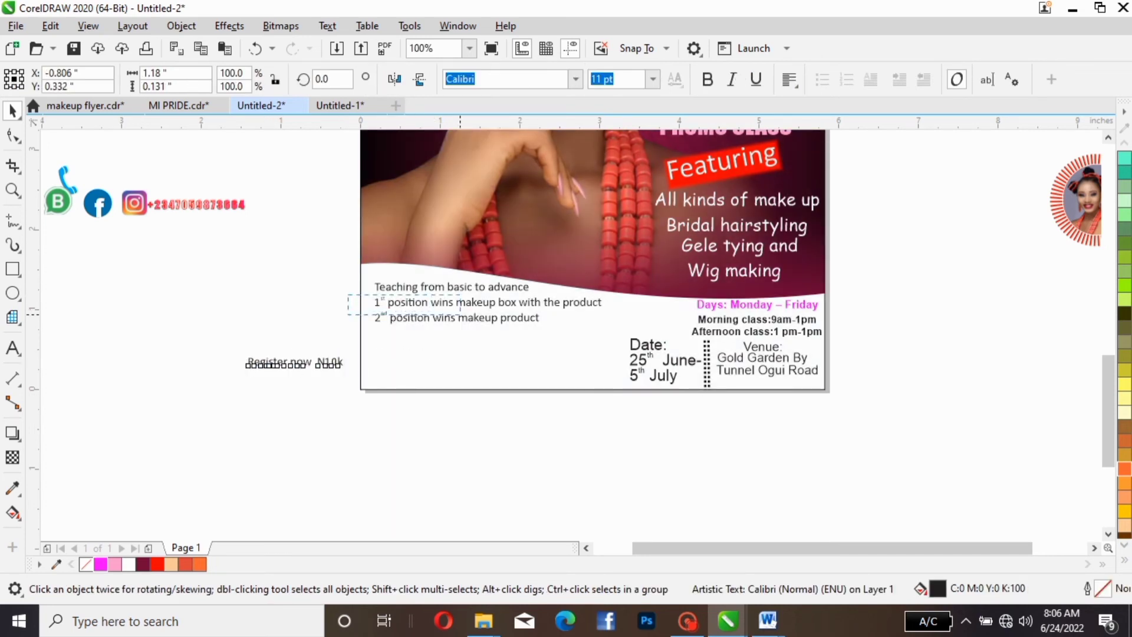
Step: Shift both prize lines slightly down and left and set them in a serif font
{"action": "left_click", "coordinate": [348, 304]}
{"action": "left_click", "coordinate": [438, 303]}
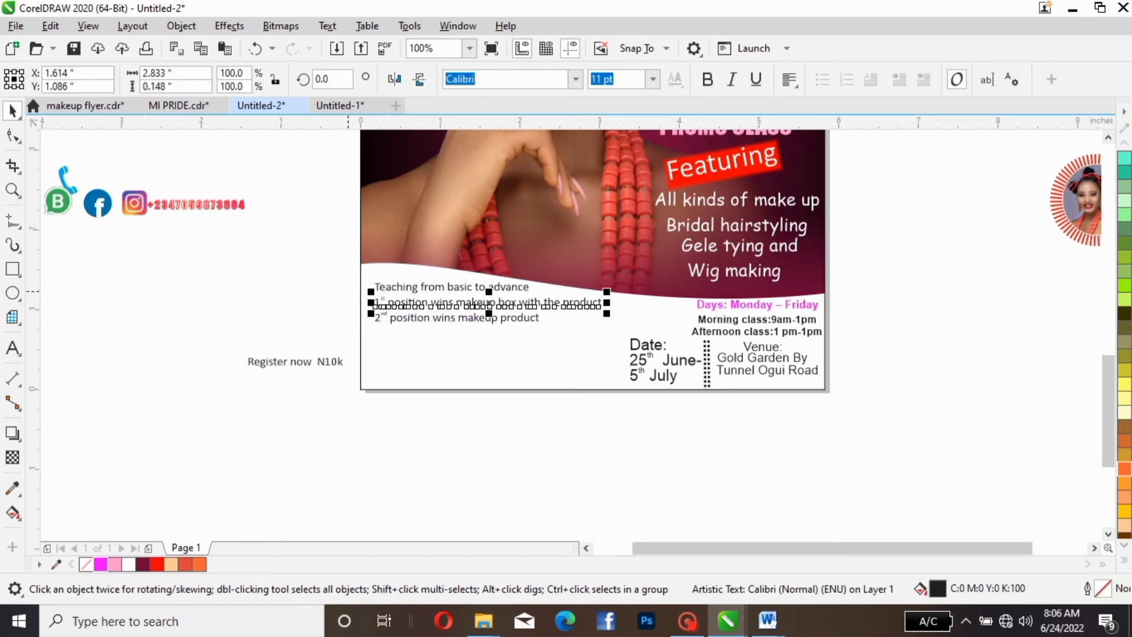
{"action": "left_click_drag", "start_coordinate": [346, 291], "coordinate": [421, 309]}
{"action": "left_click_drag", "start_coordinate": [623, 342], "coordinate": [623, 342]}
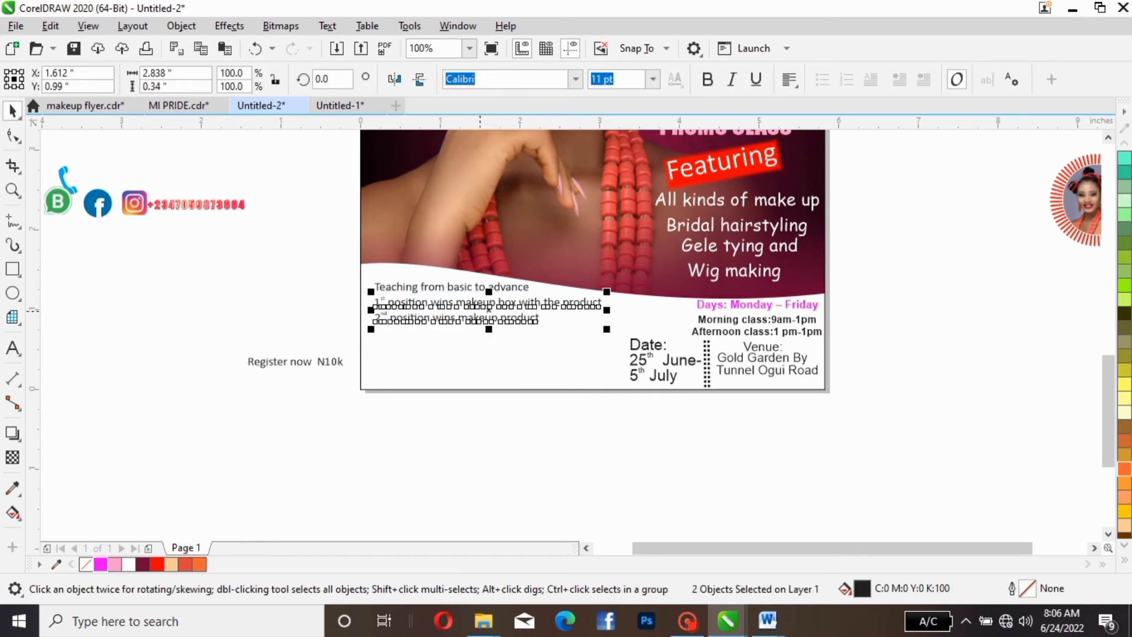
{"action": "left_click_drag", "start_coordinate": [478, 305], "coordinate": [472, 313]}
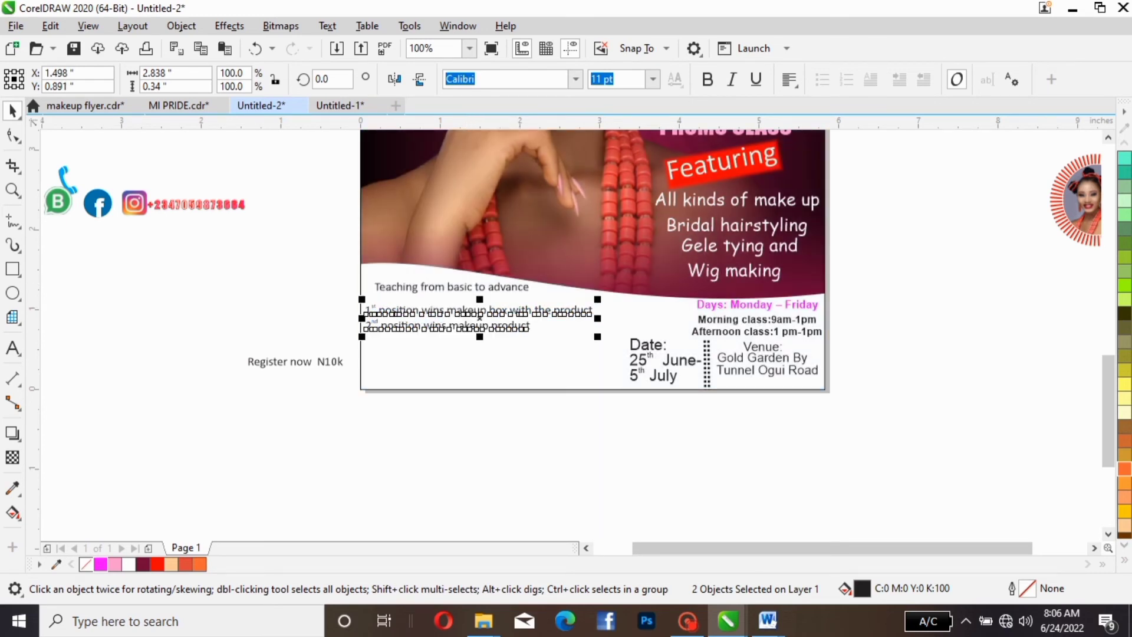
{"action": "left_click", "coordinate": [575, 79]}
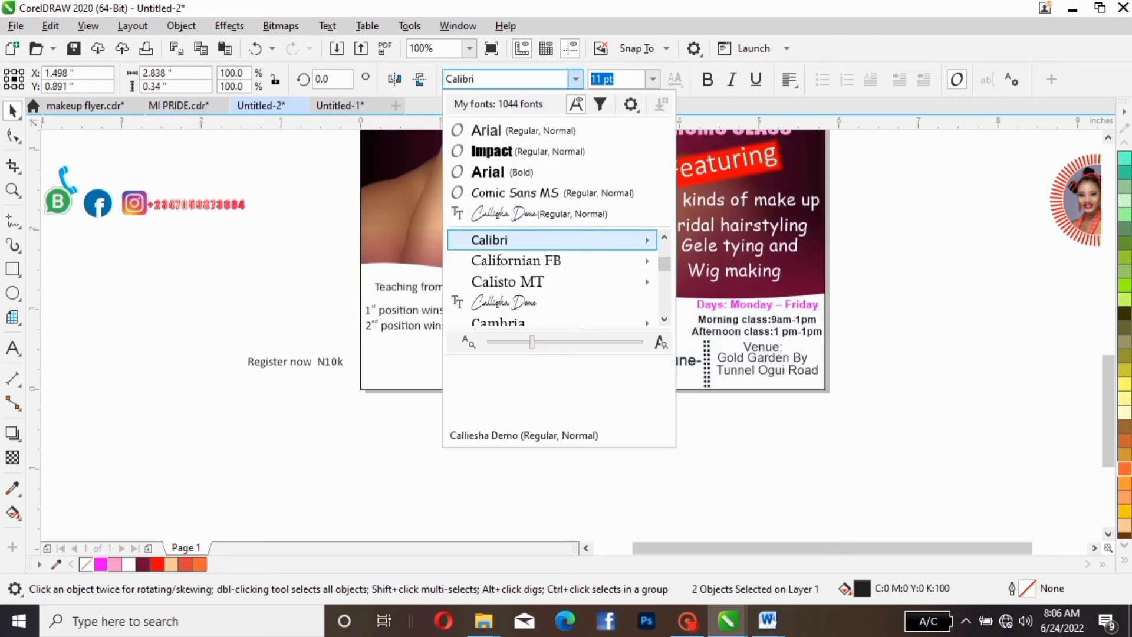
{"action": "key", "text": "Escape"}
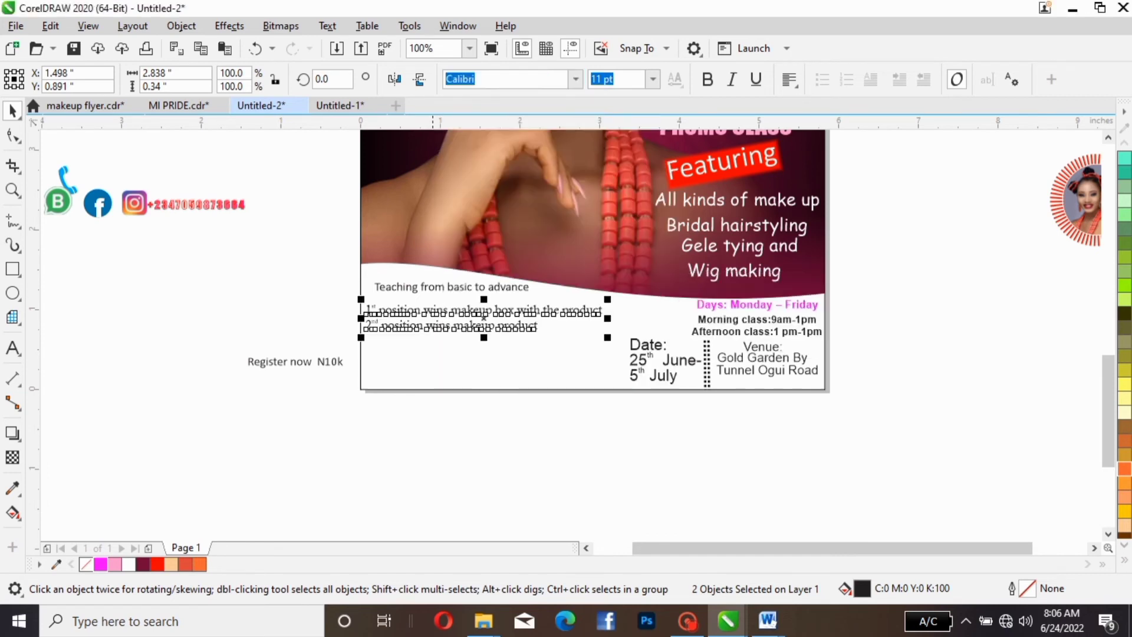
{"action": "left_click", "coordinate": [451, 287]}
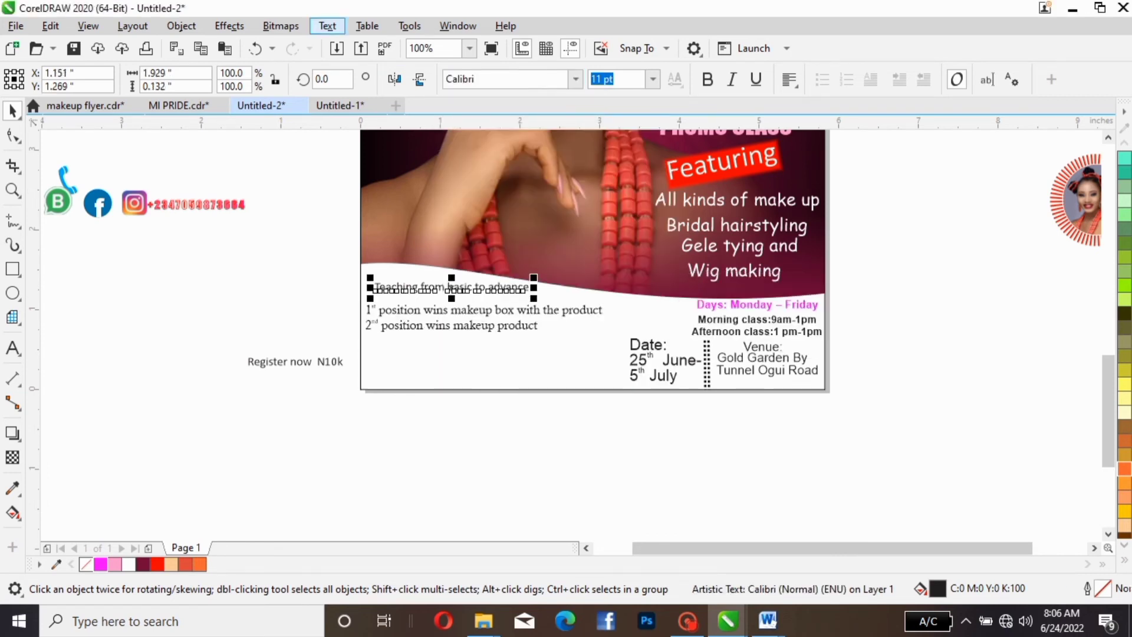
Step: Convert the teaching line to UPPERCASE and shift it slightly right
{"action": "left_click", "coordinate": [327, 26]}
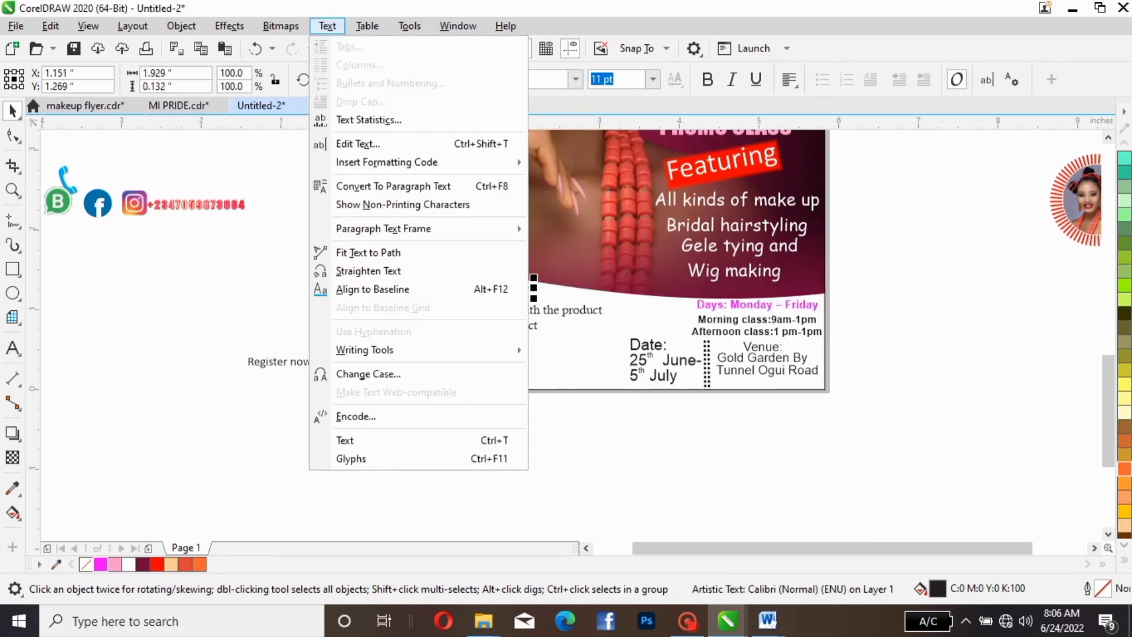
{"action": "left_click", "coordinate": [368, 374]}
{"action": "left_click", "coordinate": [497, 292]}
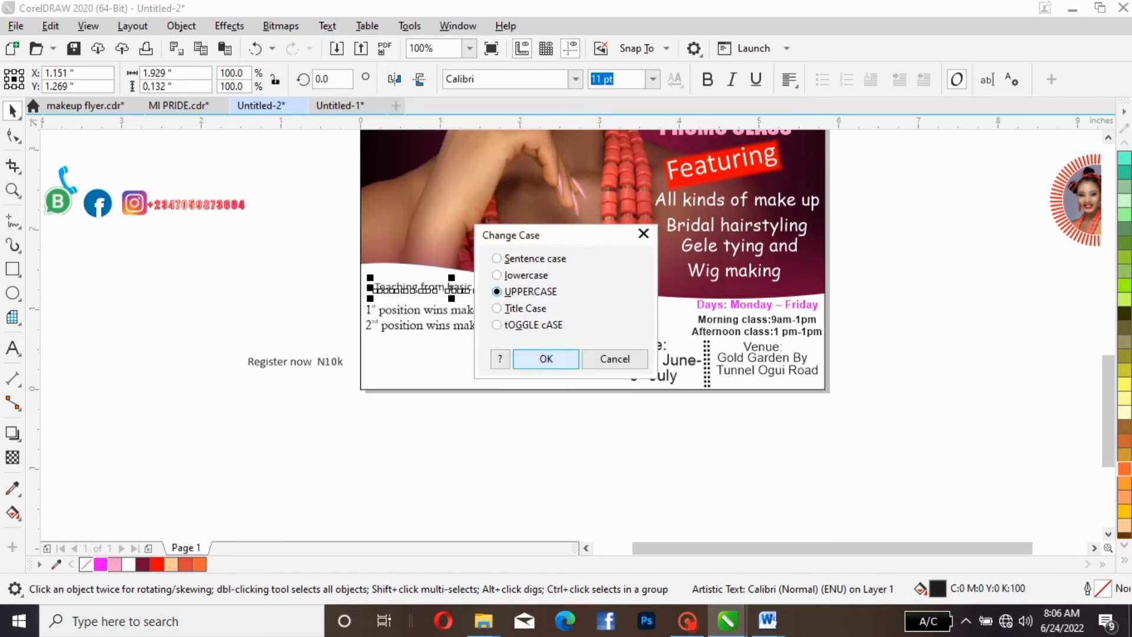
{"action": "left_click", "coordinate": [546, 358]}
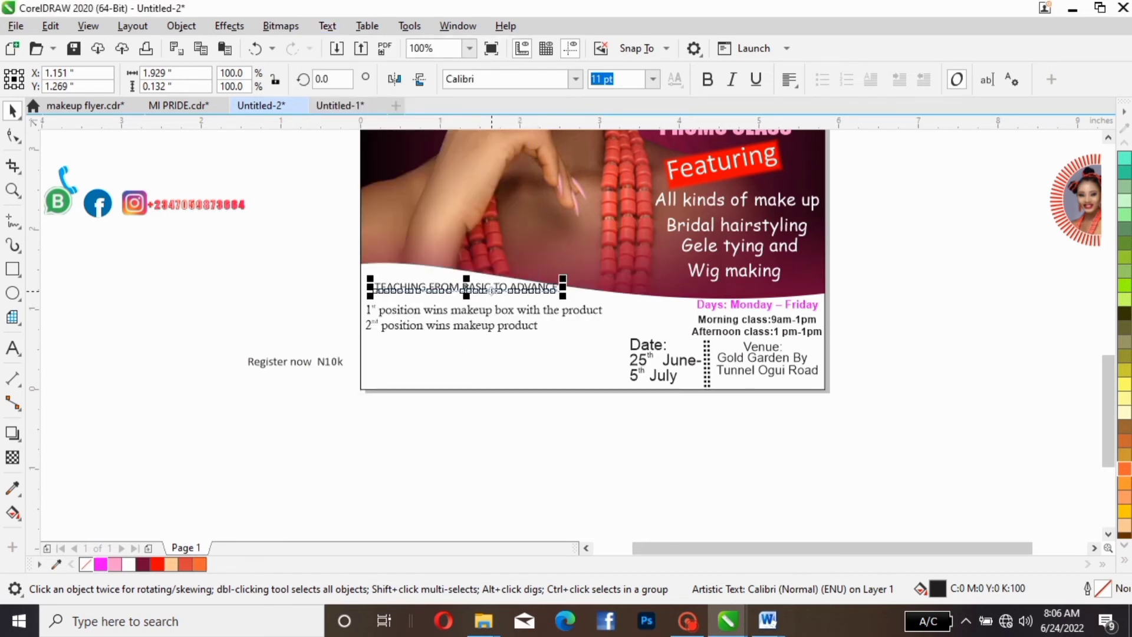
{"action": "left_click_drag", "start_coordinate": [490, 289], "coordinate": [487, 293]}
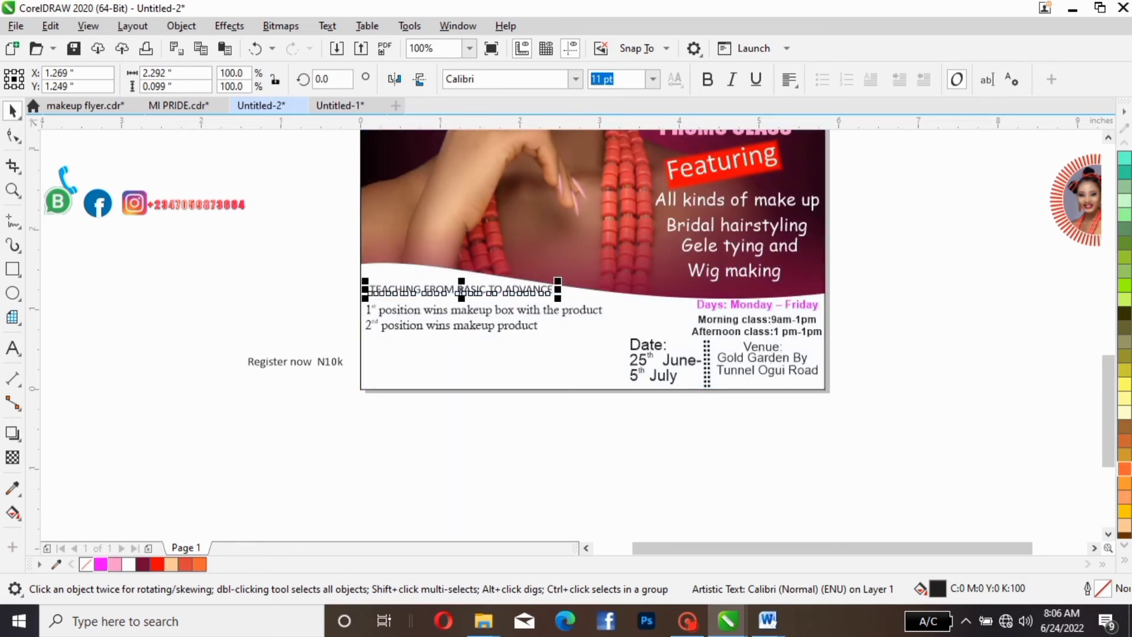
Step: Set the heading in Arial Black, shrink it to about 80% and nudge it left
{"action": "left_click", "coordinate": [575, 78]}
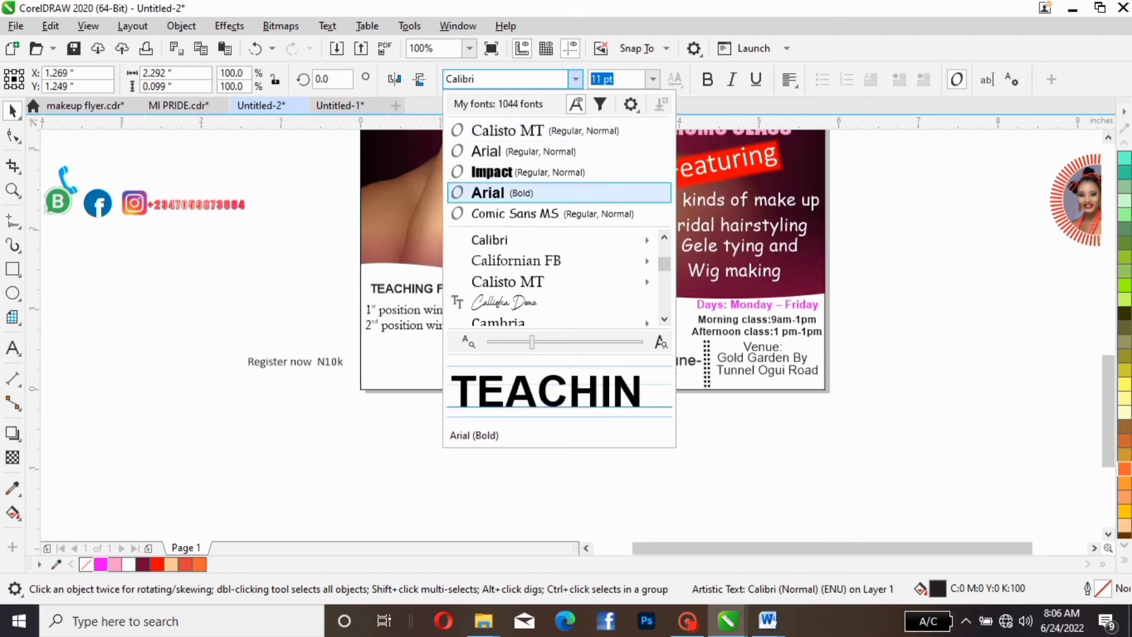
{"action": "left_click", "coordinate": [533, 79]}
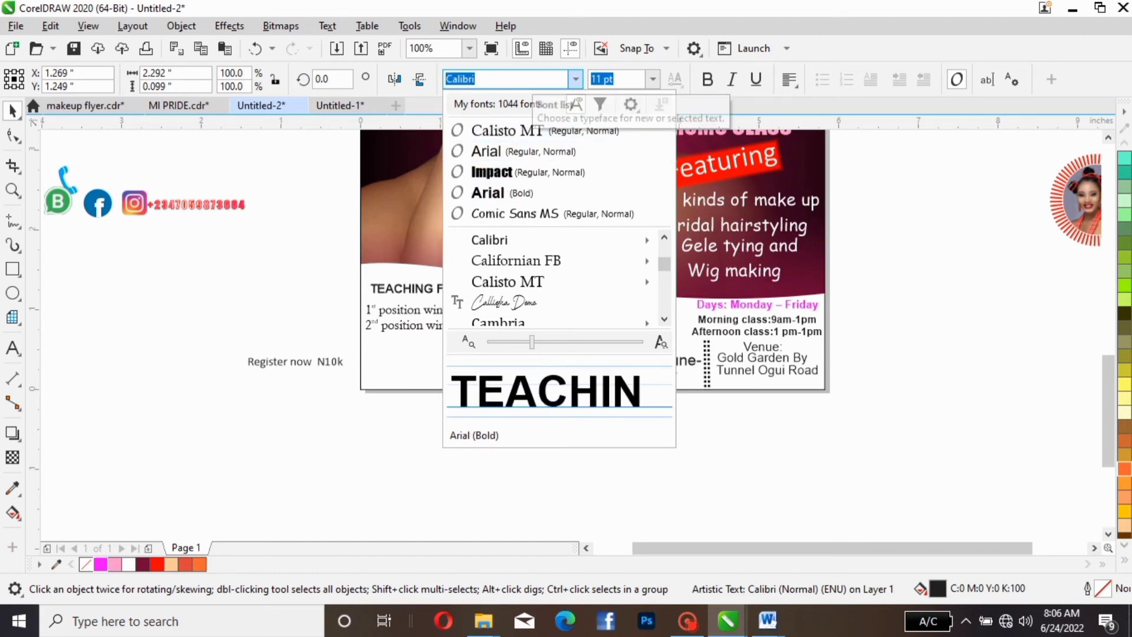
{"action": "type", "text": "AR"}
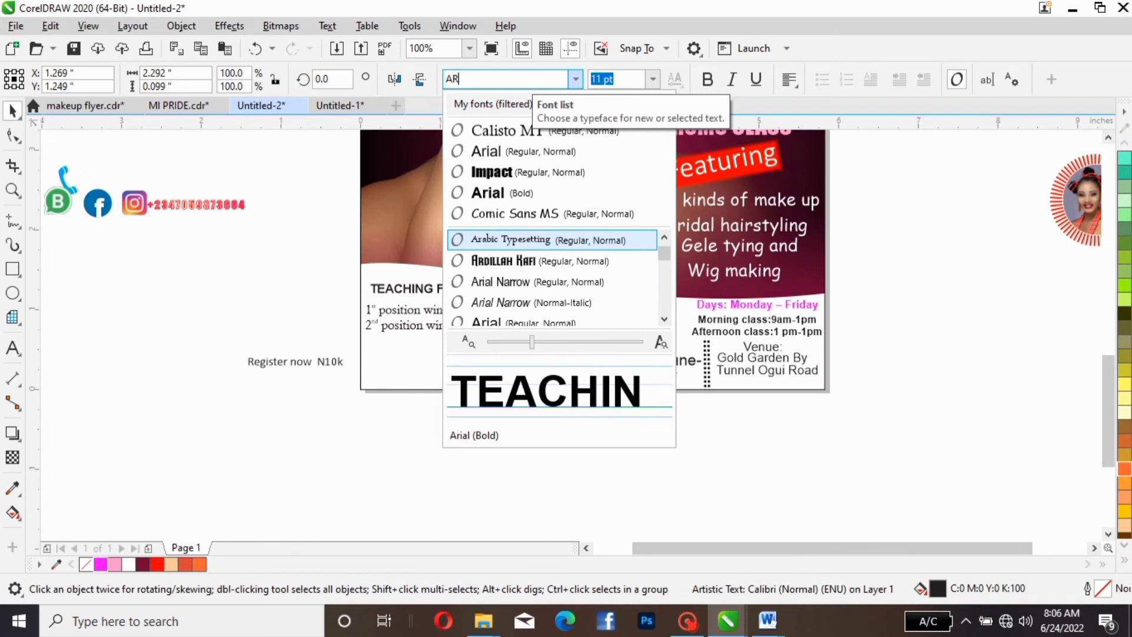
{"action": "type", "text": "IAL"}
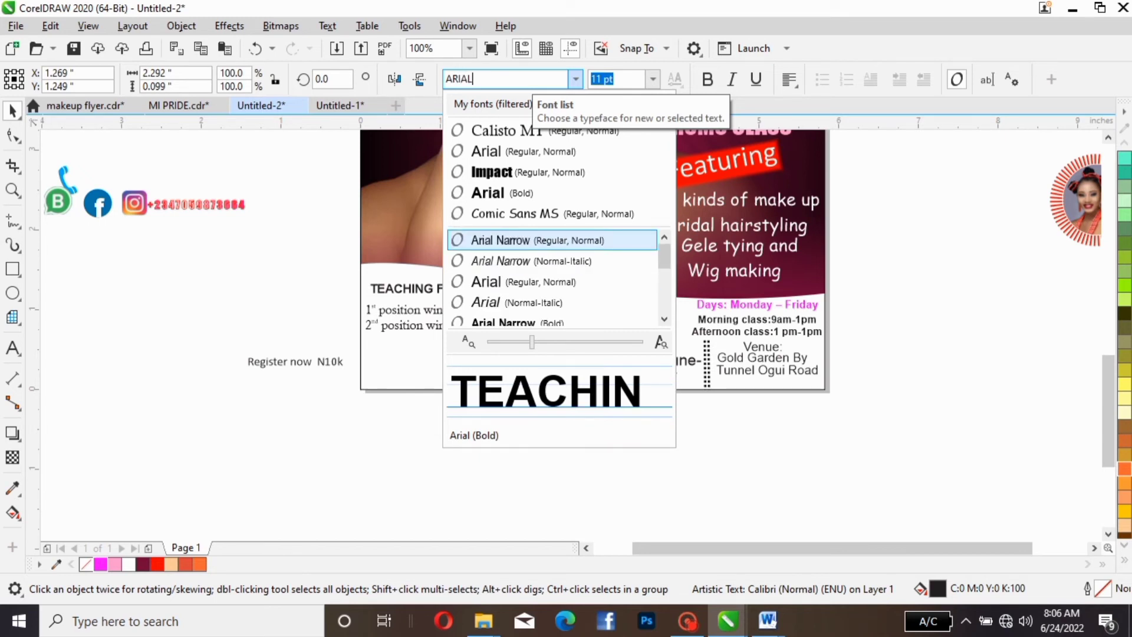
{"action": "key", "text": "Down"}
{"action": "key", "text": "Down"}
{"action": "key", "text": "Down"}
{"action": "key", "text": "Down"}
{"action": "key", "text": "Down"}
{"action": "key", "text": "Down"}
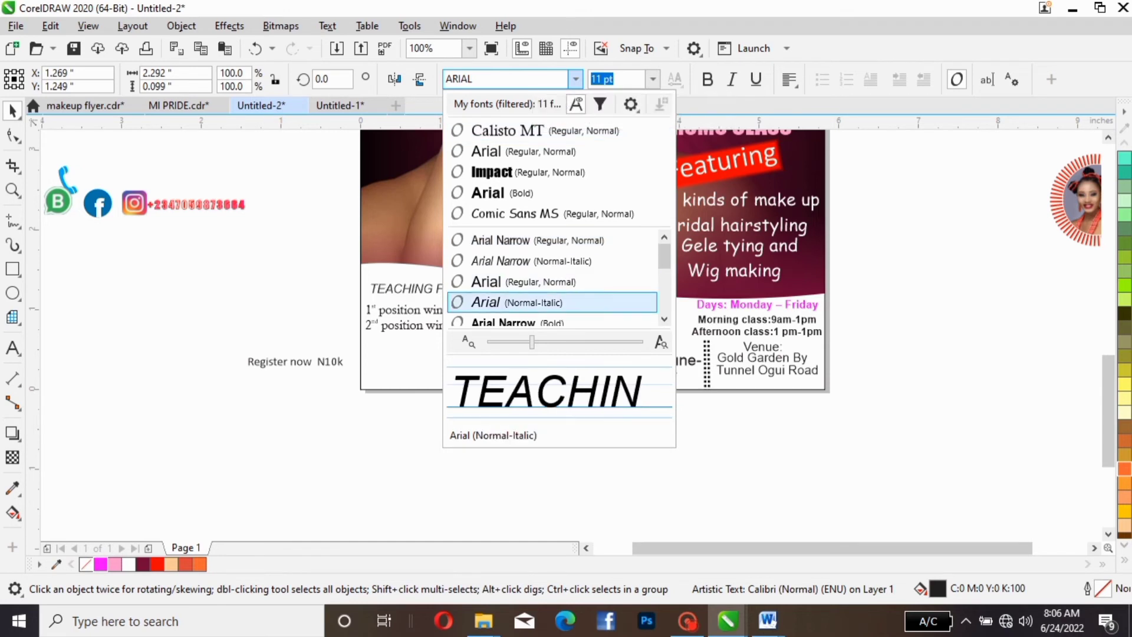
{"action": "key", "text": "Down"}
{"action": "key", "text": "Down"}
{"action": "key", "text": "Down"}
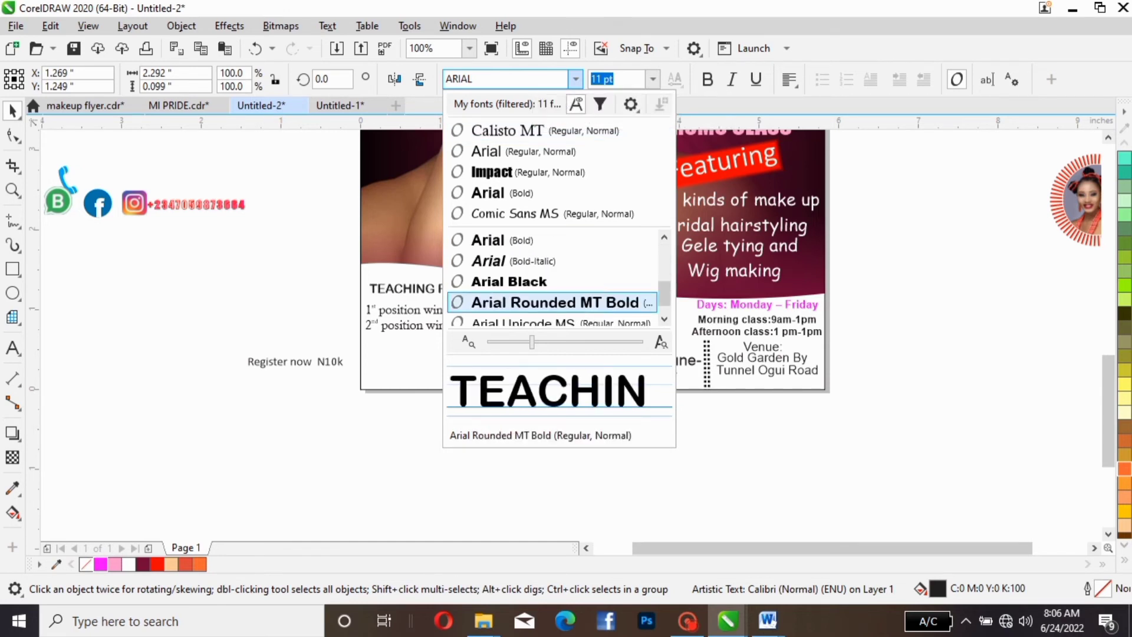
{"action": "key", "text": "Up"}
{"action": "key", "text": "Up"}
{"action": "key", "text": "Up"}
{"action": "key", "text": "Down"}
{"action": "key", "text": "Down"}
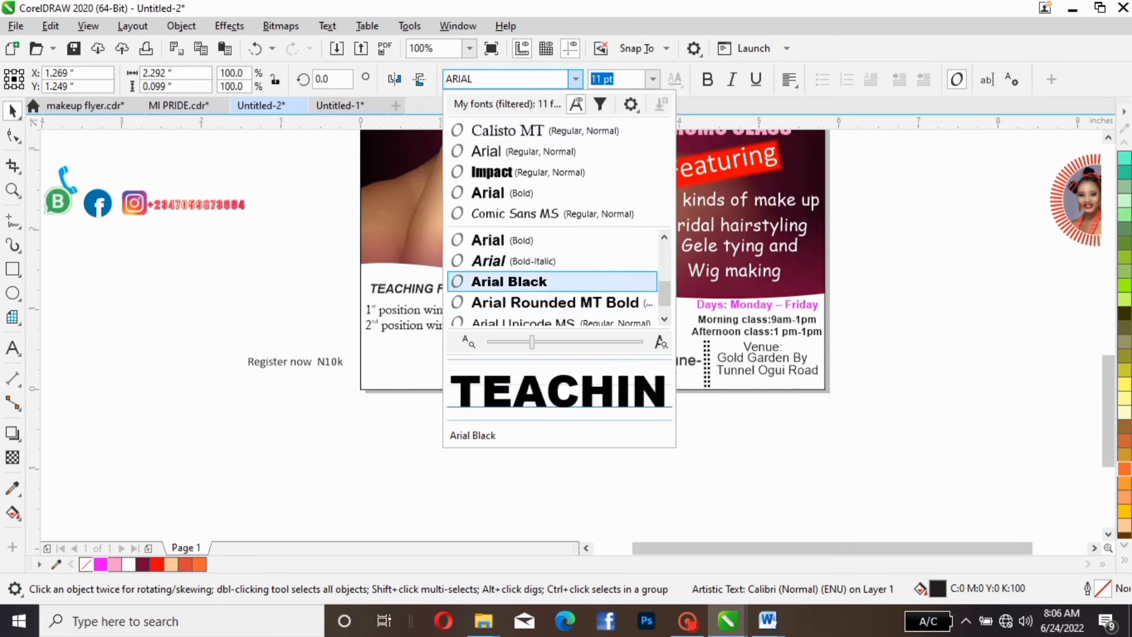
{"action": "key", "text": "Return"}
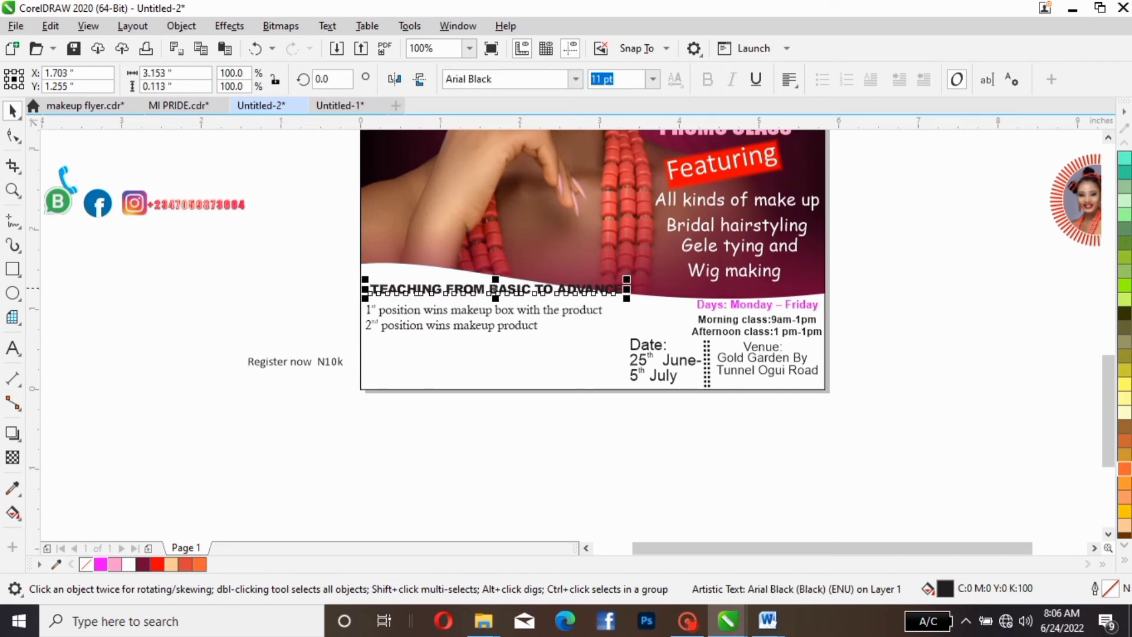
{"action": "left_click_drag", "start_coordinate": [626, 279], "coordinate": [575, 283]}
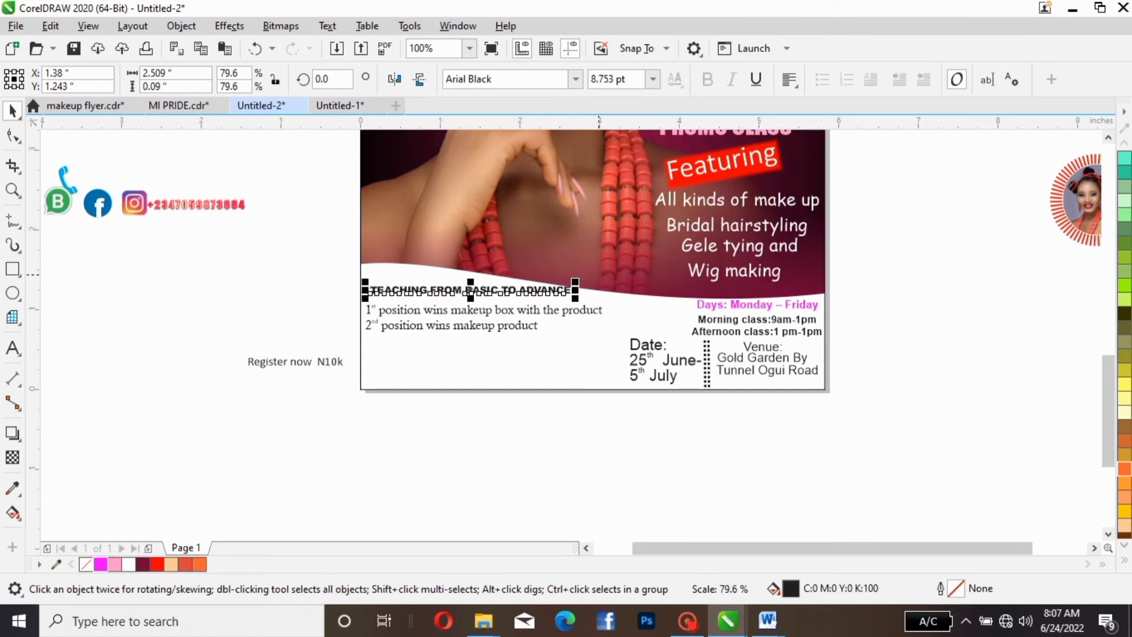
{"action": "key", "text": "Down"}
{"action": "key", "text": "Down"}
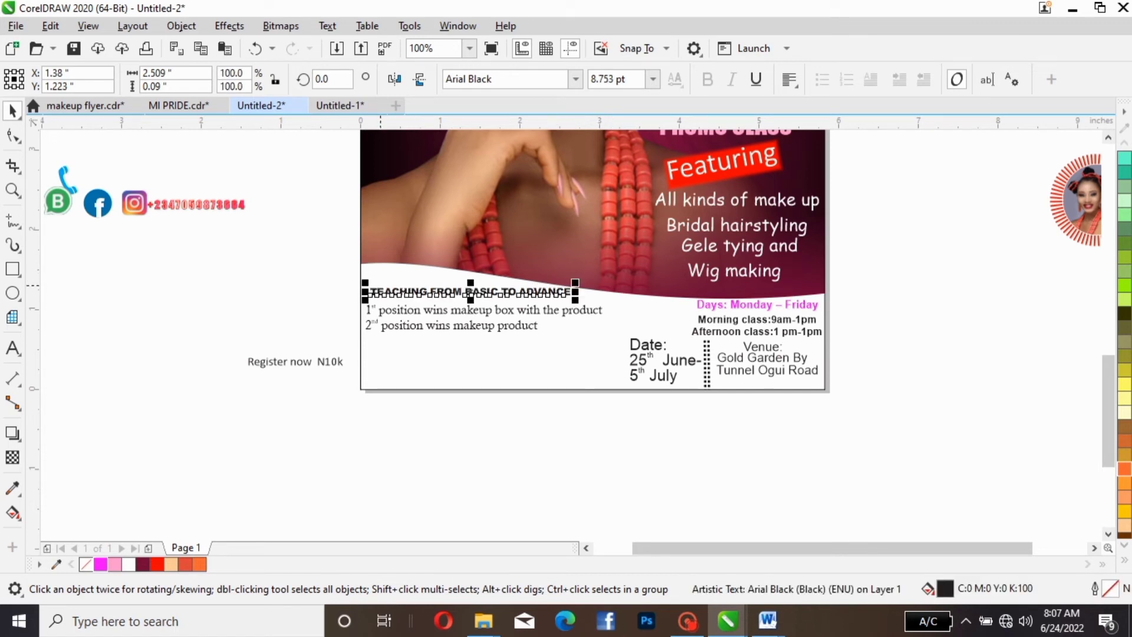
{"action": "key", "text": "Up"}
{"action": "key", "text": "Up"}
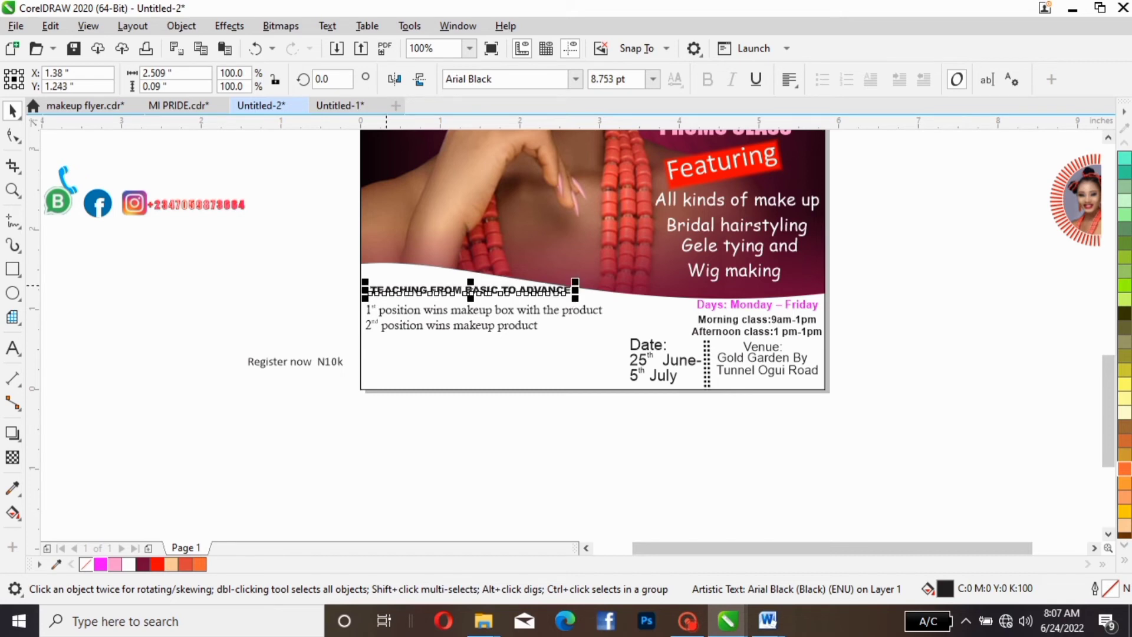
{"action": "key", "text": "Left"}
{"action": "key", "text": "Left"}
{"action": "key", "text": "Left"}
{"action": "key", "text": "Left"}
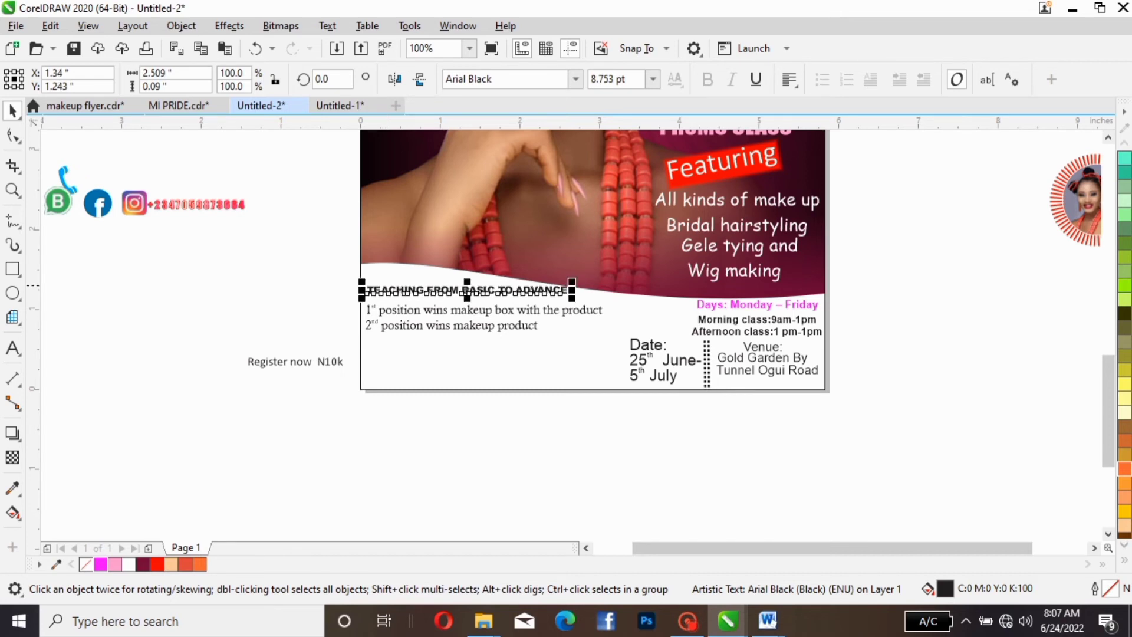
Step: Move both prize lines up directly beneath the heading
{"action": "left_click", "coordinate": [448, 310]}
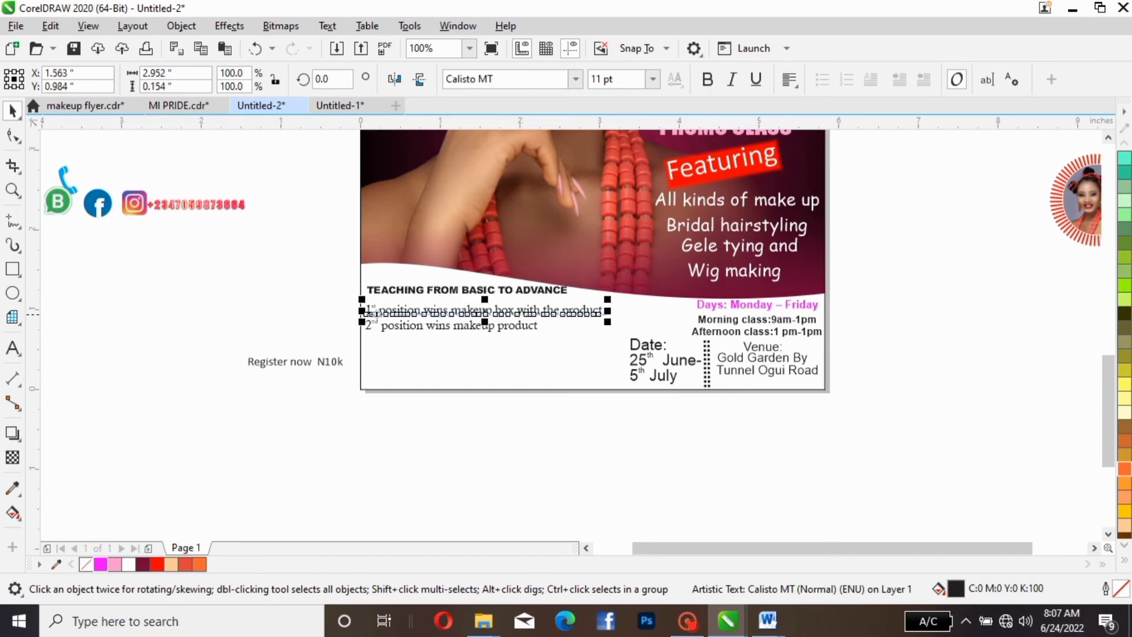
{"action": "left_click_drag", "start_coordinate": [311, 292], "coordinate": [611, 351]}
{"action": "key", "text": "Up"}
{"action": "key", "text": "Up"}
{"action": "key", "text": "Up"}
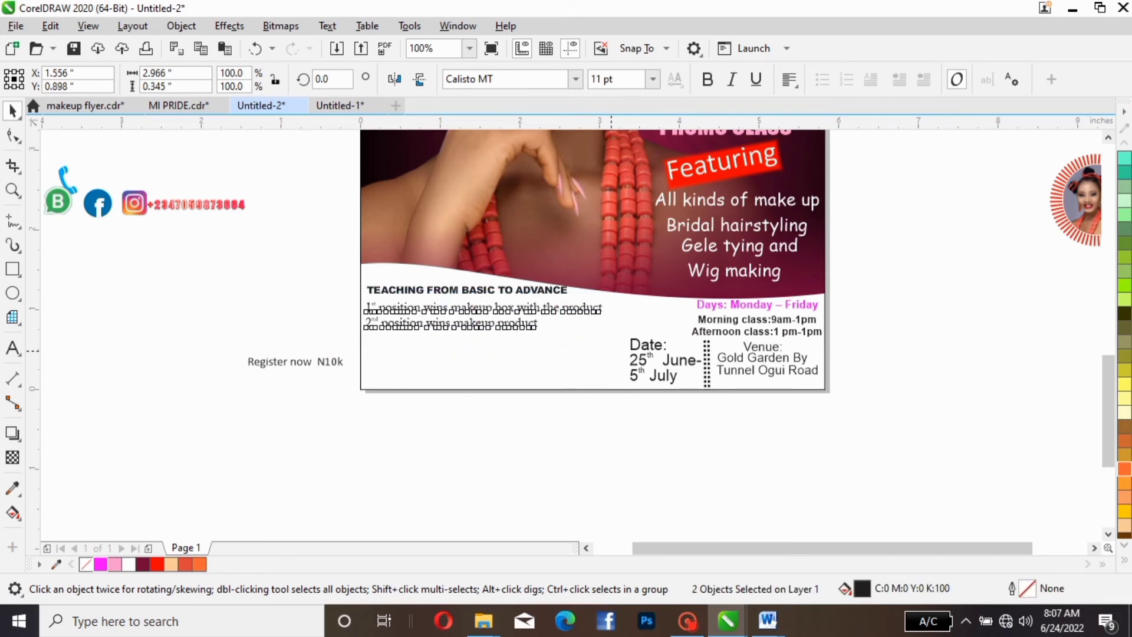
{"action": "key", "text": "Up"}
{"action": "key", "text": "Up"}
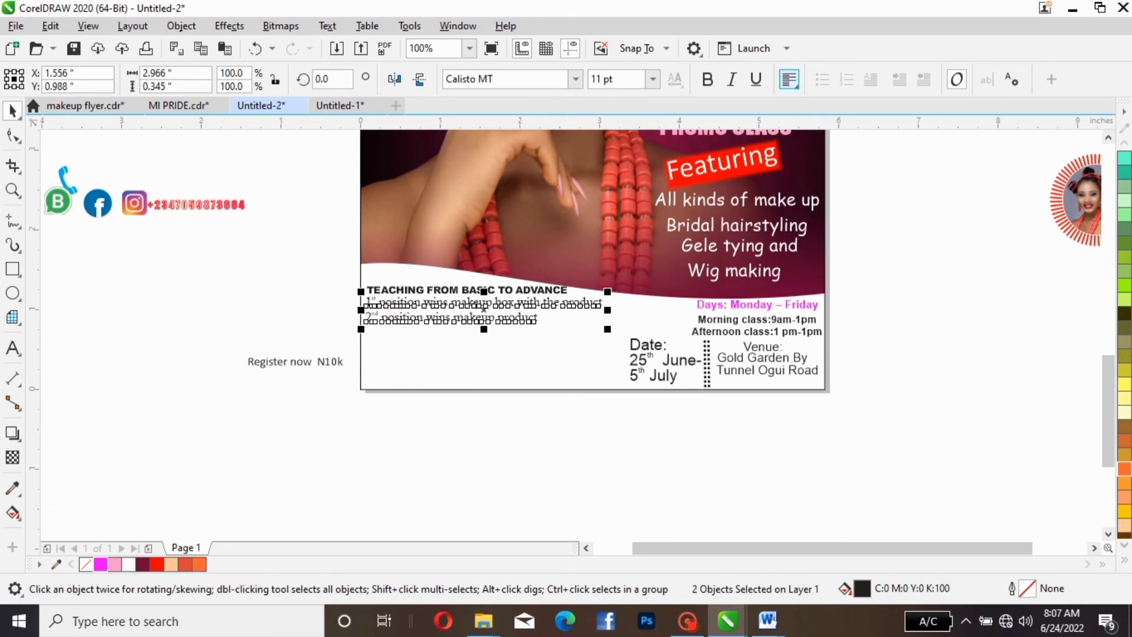
{"action": "left_click", "coordinate": [789, 78]}
Step: Center-align the two prize lines and nudge the 2nd position line right
{"action": "left_click", "coordinate": [820, 138]}
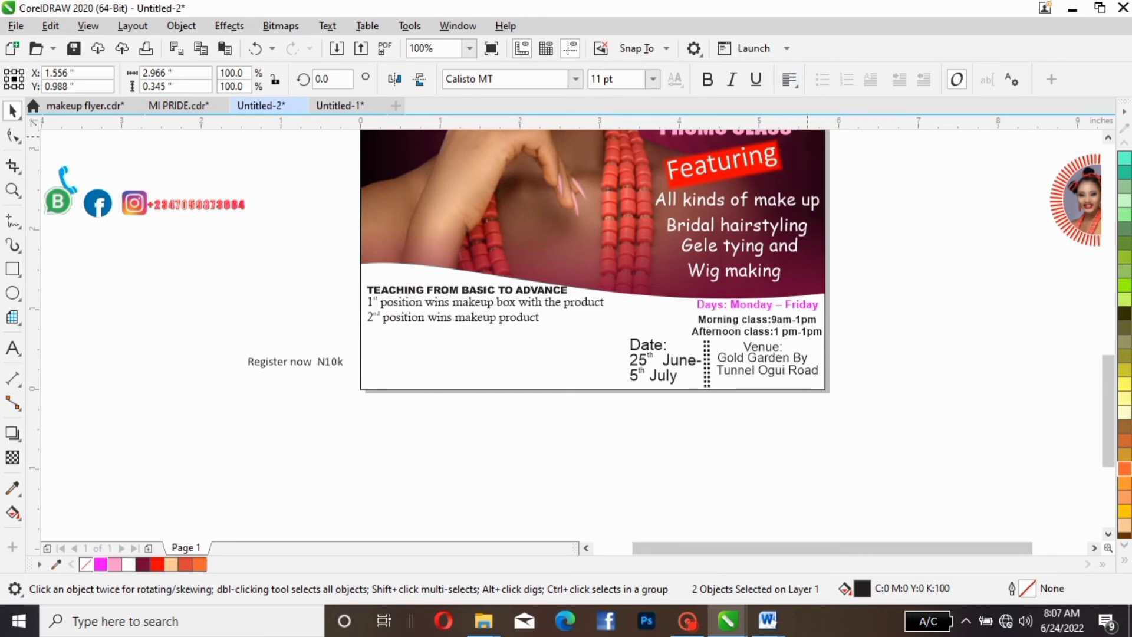
{"action": "key", "text": "Escape"}
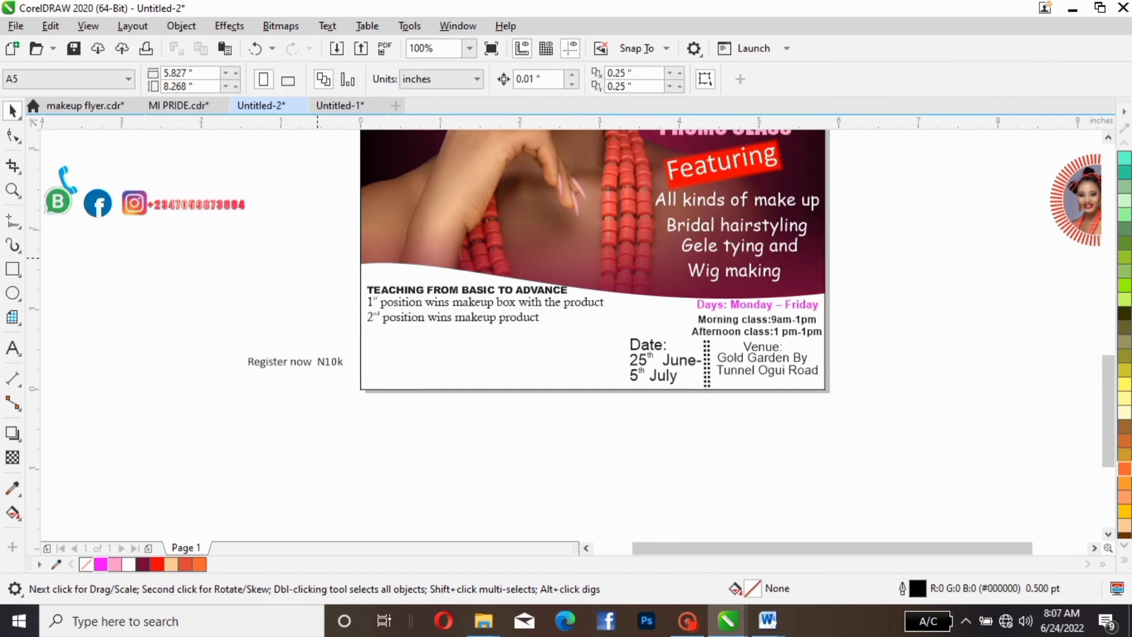
{"action": "left_click", "coordinate": [454, 318]}
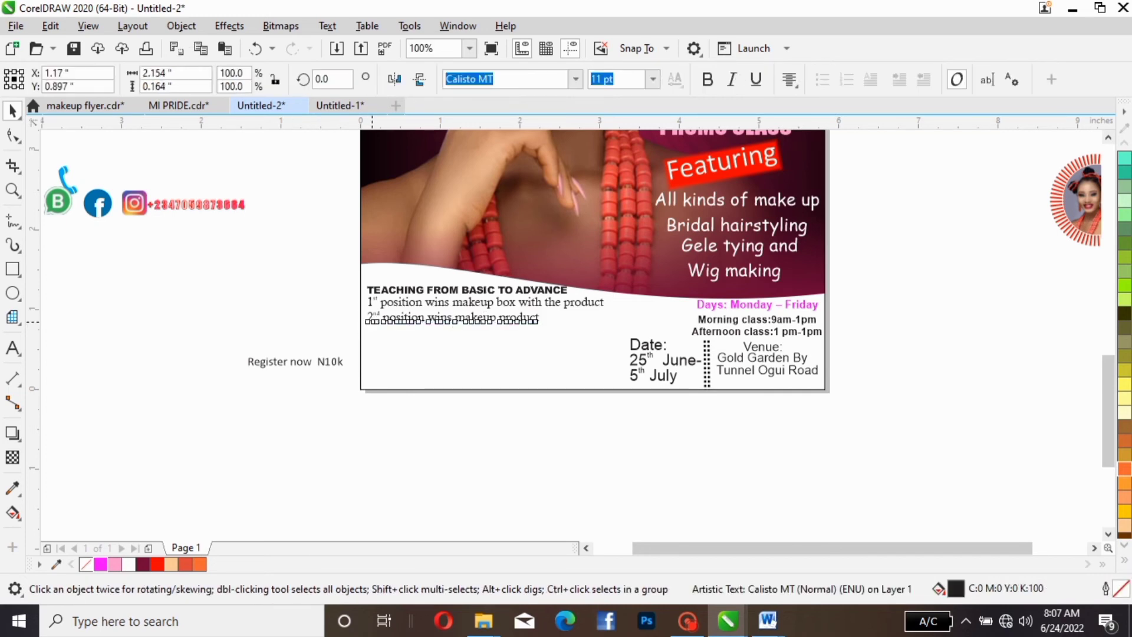
{"action": "key", "text": "Right"}
{"action": "key", "text": "Right"}
{"action": "key", "text": "Right"}
{"action": "key", "text": "Right"}
{"action": "key", "text": "Right"}
{"action": "key", "text": "Right"}
{"action": "key", "text": "Right"}
{"action": "key", "text": "Right"}
{"action": "key", "text": "Right"}
{"action": "key", "text": "Right"}
{"action": "key", "text": "Right"}
{"action": "key", "text": "Right"}
{"action": "key", "text": "Right"}
{"action": "key", "text": "Right"}
{"action": "key", "text": "Right"}
{"action": "key", "text": "Right"}
{"action": "key", "text": "Right"}
{"action": "key", "text": "Right"}
{"action": "key", "text": "Right"}
{"action": "key", "text": "Right"}
{"action": "key", "text": "Right"}
{"action": "key", "text": "Right"}
{"action": "key", "text": "Right"}
{"action": "key", "text": "Right"}
{"action": "key", "text": "Right"}
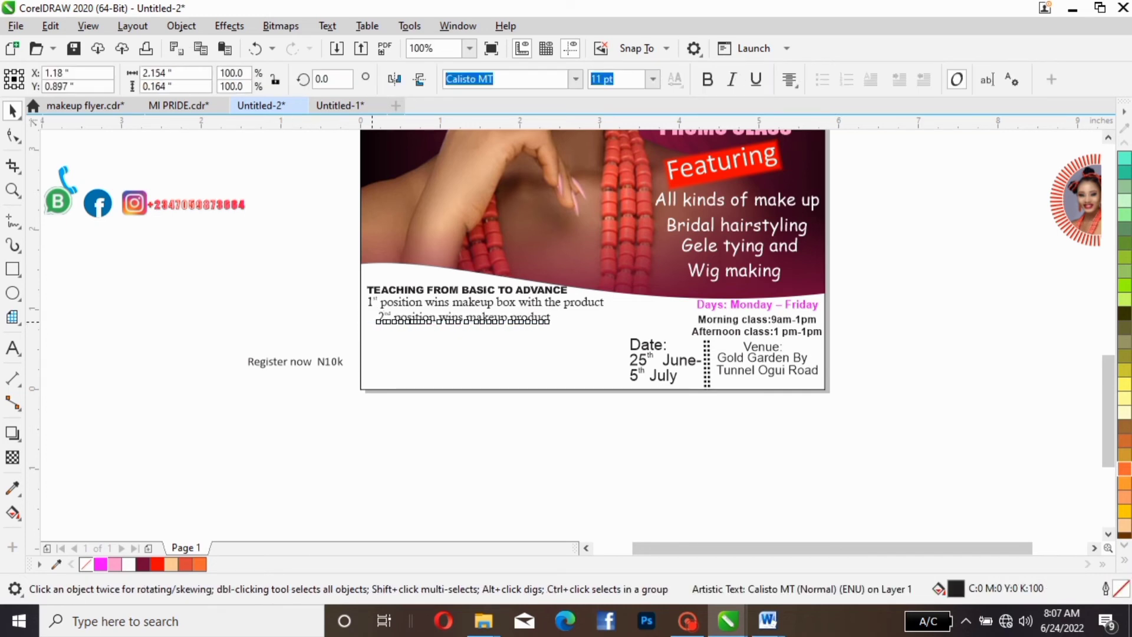
{"action": "key", "text": "Escape"}
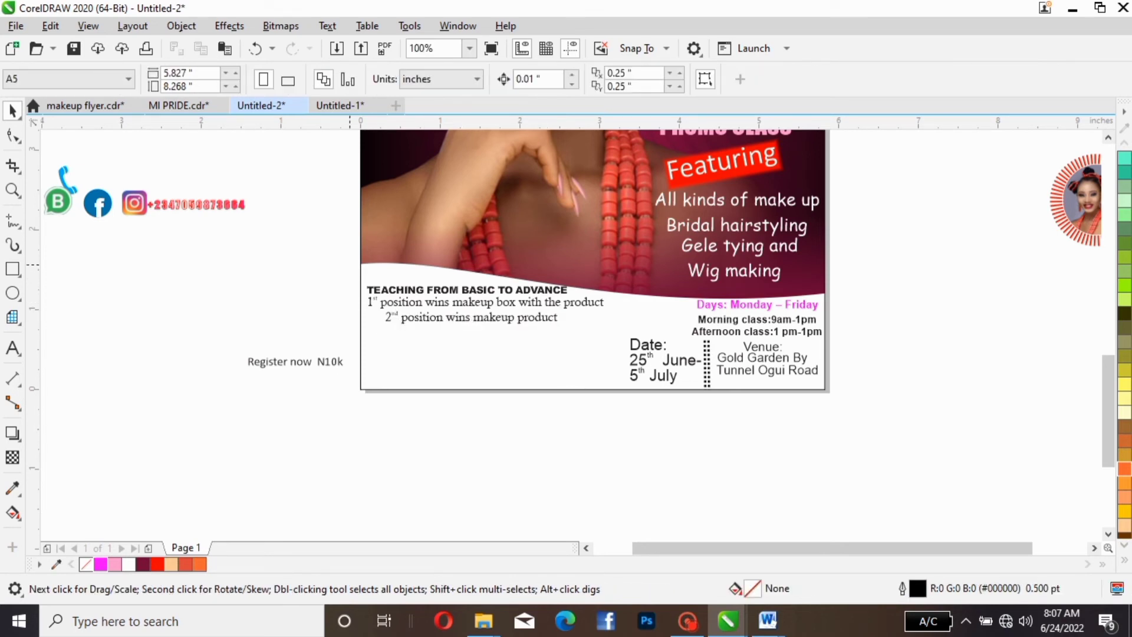
Step: Nudge the heading and both prize lines slightly lower as one block
{"action": "left_click_drag", "start_coordinate": [349, 265], "coordinate": [610, 371]}
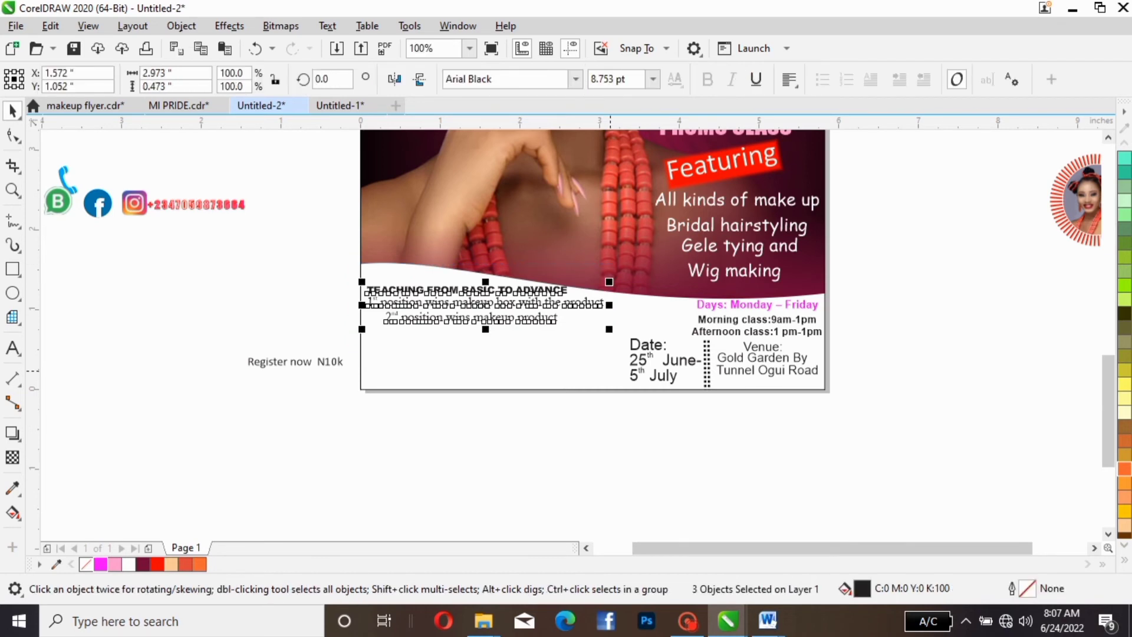
{"action": "key", "text": "Down"}
{"action": "key", "text": "Down"}
{"action": "key", "text": "Down"}
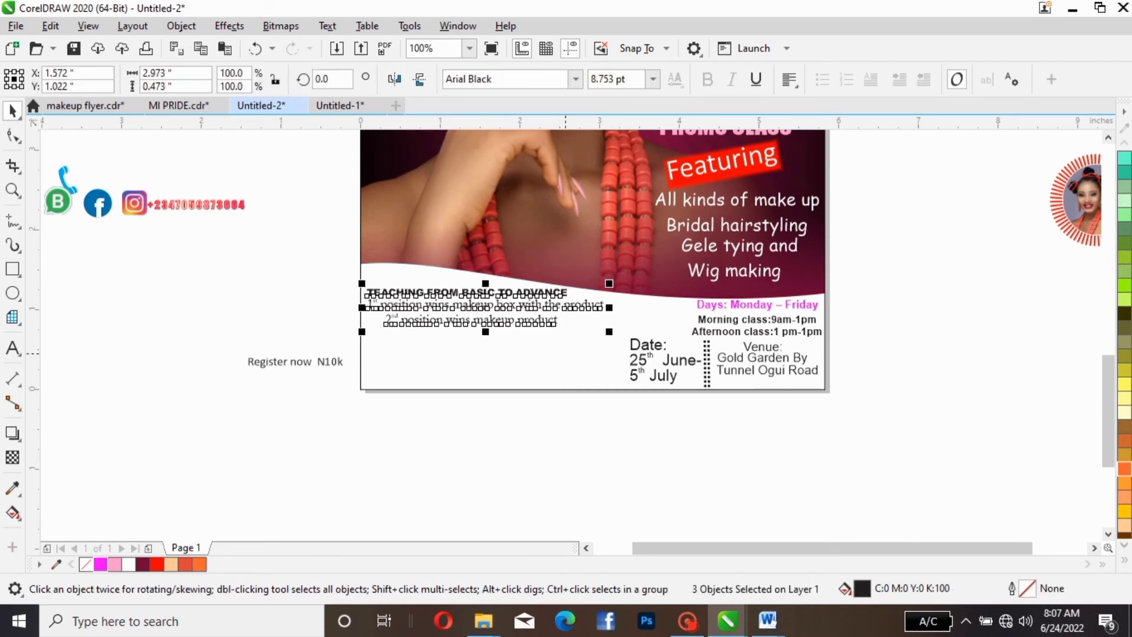
{"action": "key", "text": "Escape"}
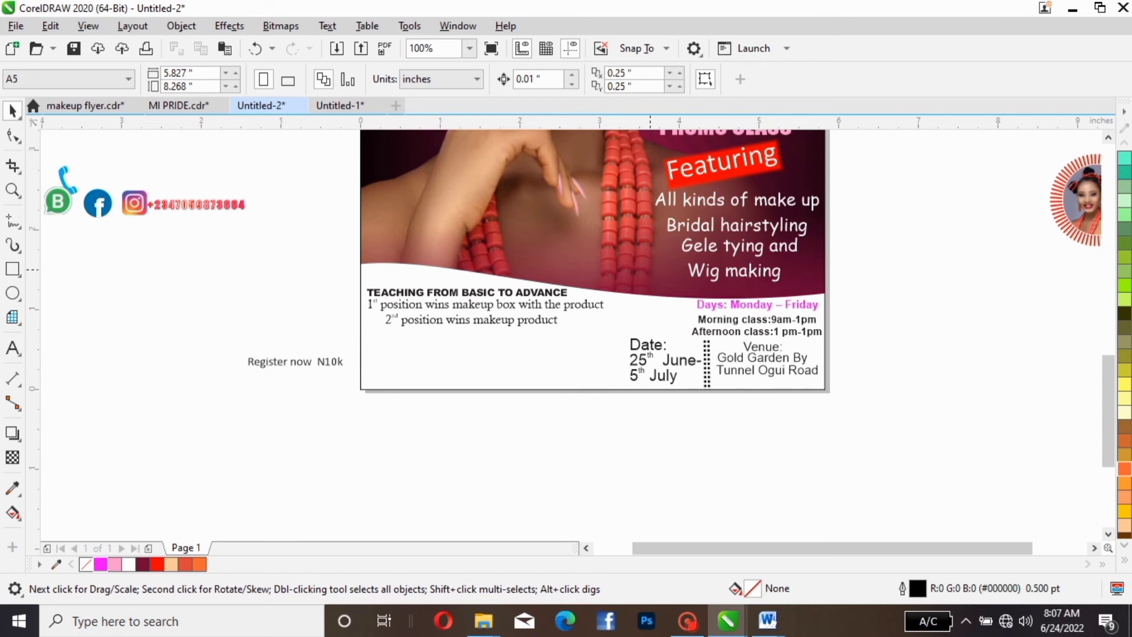
{"action": "scroll", "coordinate": [650, 269], "scroll_direction": "down", "scroll_amount": 1}
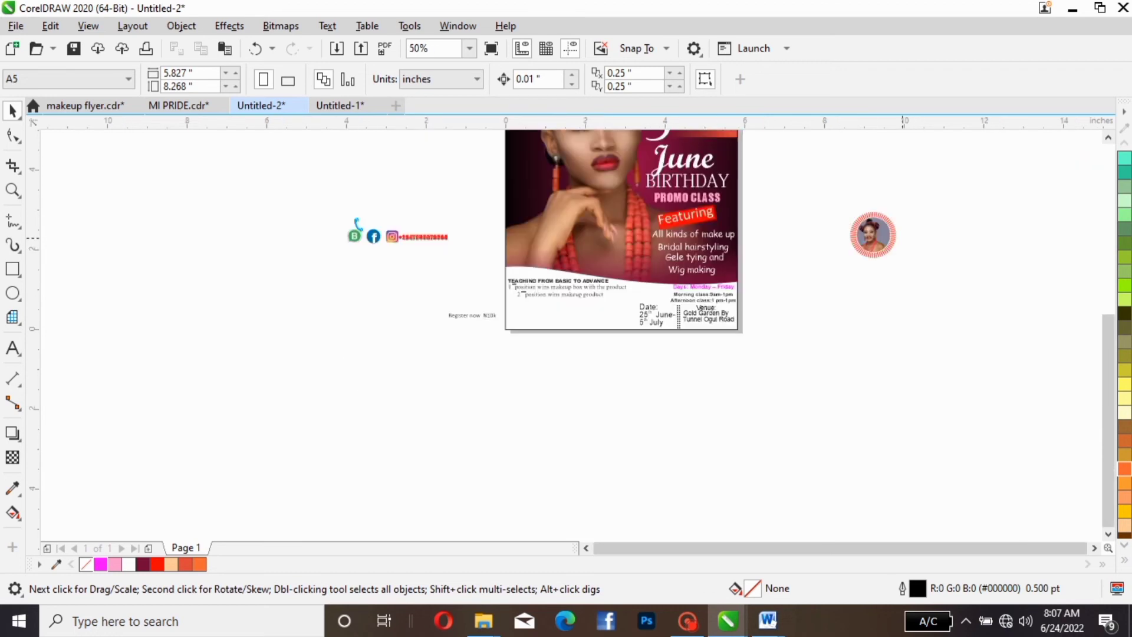
Step: Move the round portrait from the pasteboard onto the lower band, left of the schedule lines
{"action": "left_click", "coordinate": [872, 235]}
{"action": "left_click_drag", "start_coordinate": [872, 235], "coordinate": [644, 268]}
{"action": "key", "text": "Escape"}
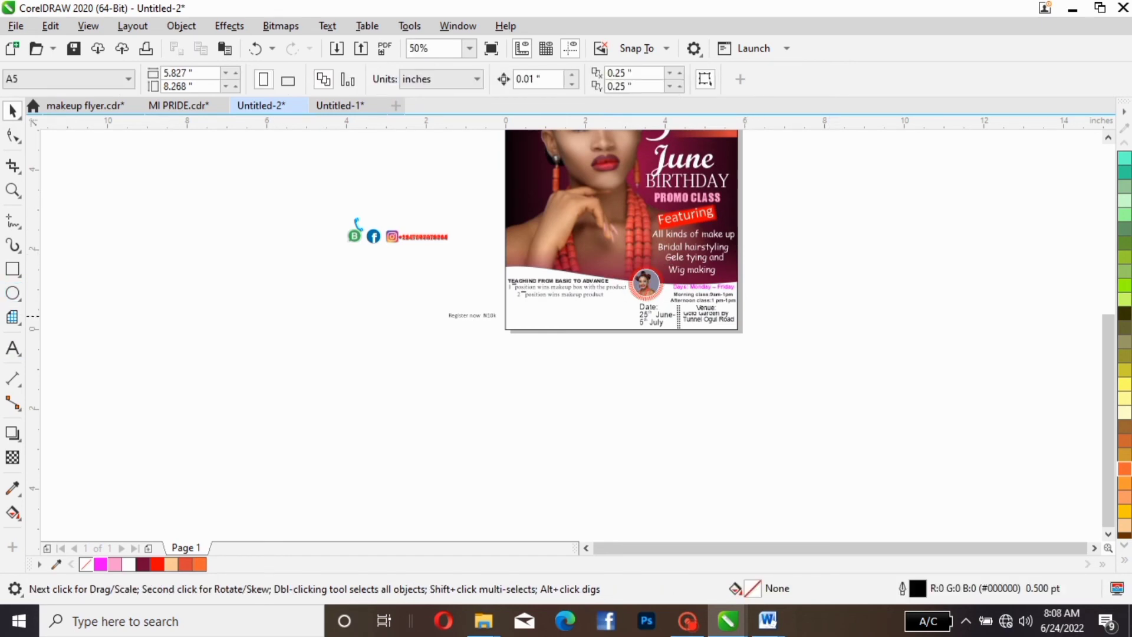
Step: Draw a circle, move it to the flyer's lower-left and shrink it to about 60%
{"action": "left_click", "coordinate": [12, 292]}
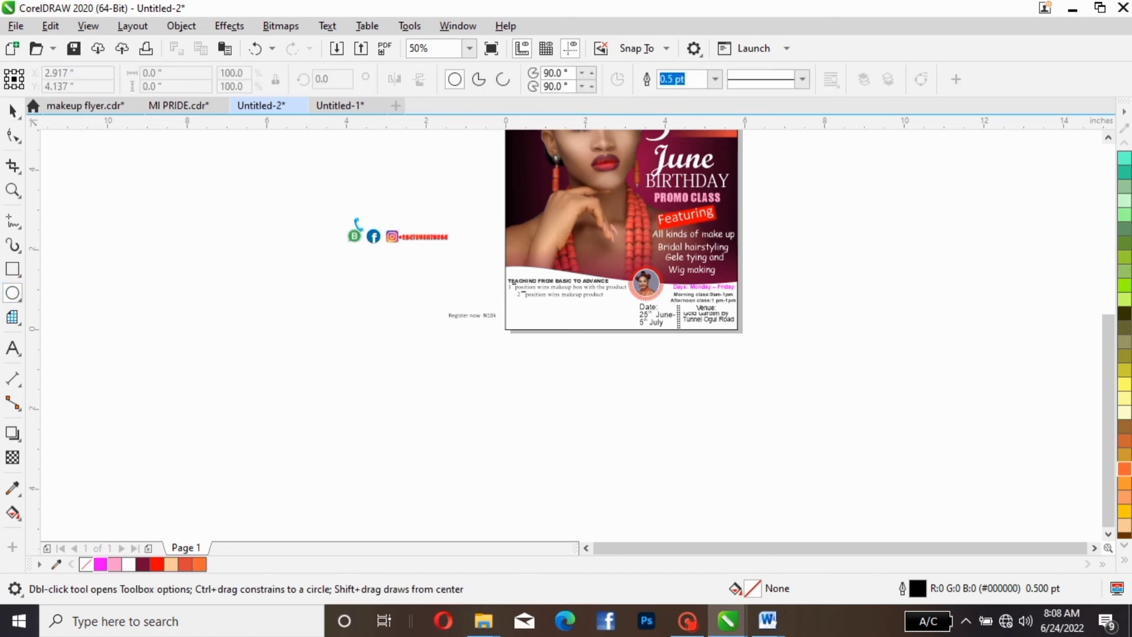
{"action": "left_click_drag", "start_coordinate": [343, 296], "coordinate": [392, 346]}
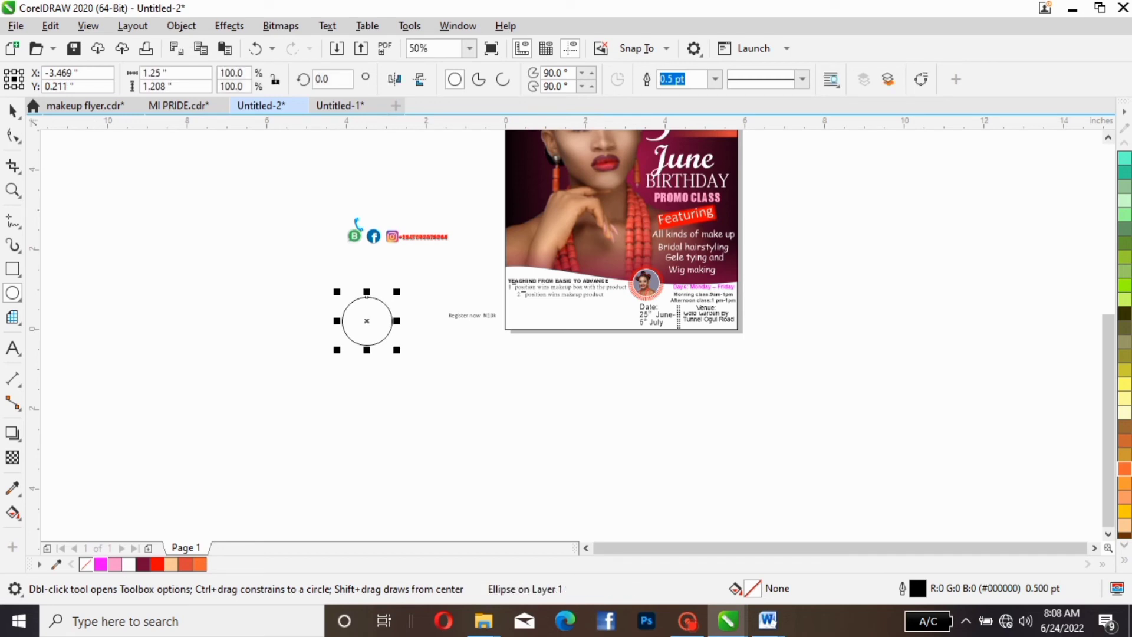
{"action": "key", "text": "space"}
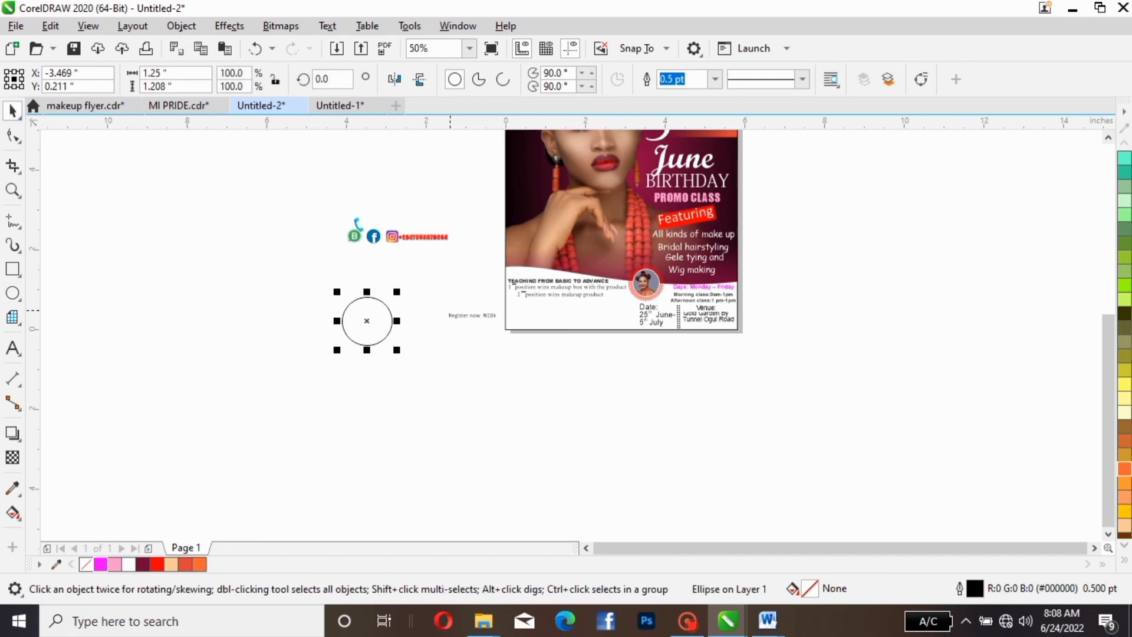
{"action": "left_click_drag", "start_coordinate": [391, 312], "coordinate": [547, 301]}
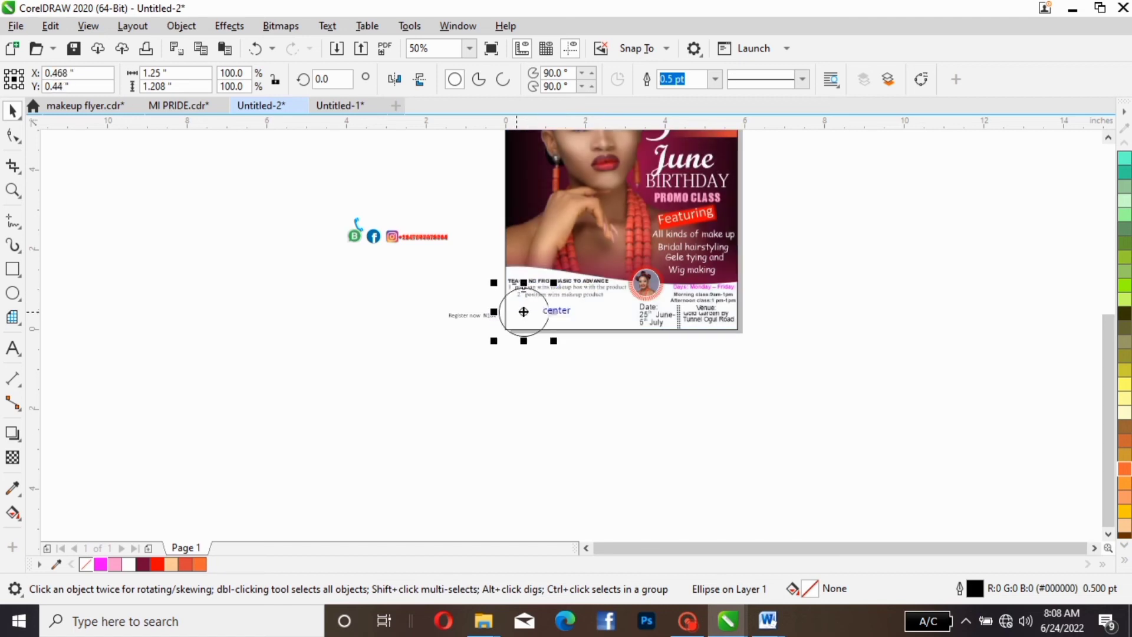
{"action": "mouse_move", "coordinate": [553, 282]}
{"action": "left_mouse_down"}
{"action": "mouse_move", "coordinate": [530, 321]}
{"action": "mouse_move", "coordinate": [542, 297]}
{"action": "left_mouse_up"}
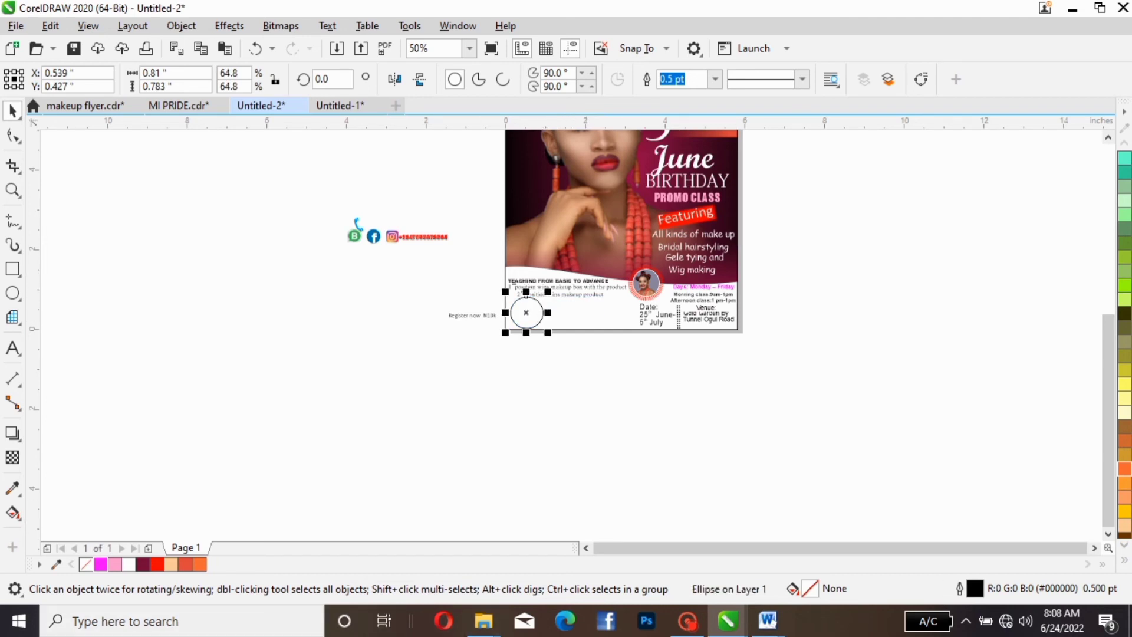
Step: Fill the circle orange and remove its outline
{"action": "left_click", "coordinate": [114, 564]}
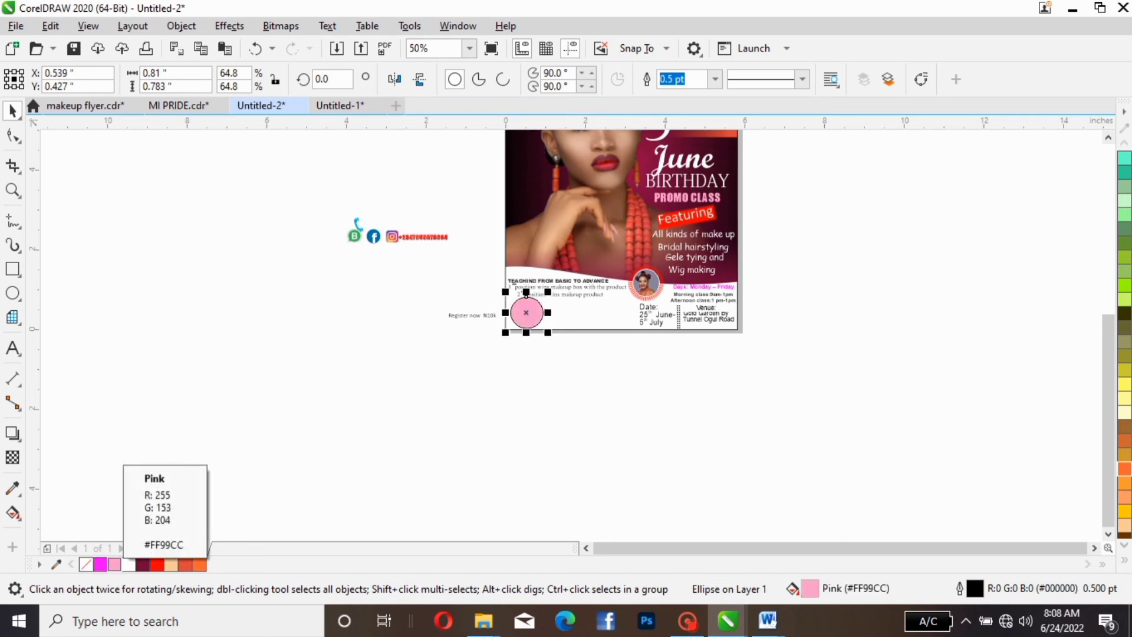
{"action": "scroll", "coordinate": [1108, 413], "scroll_direction": "up", "scroll_amount": 3}
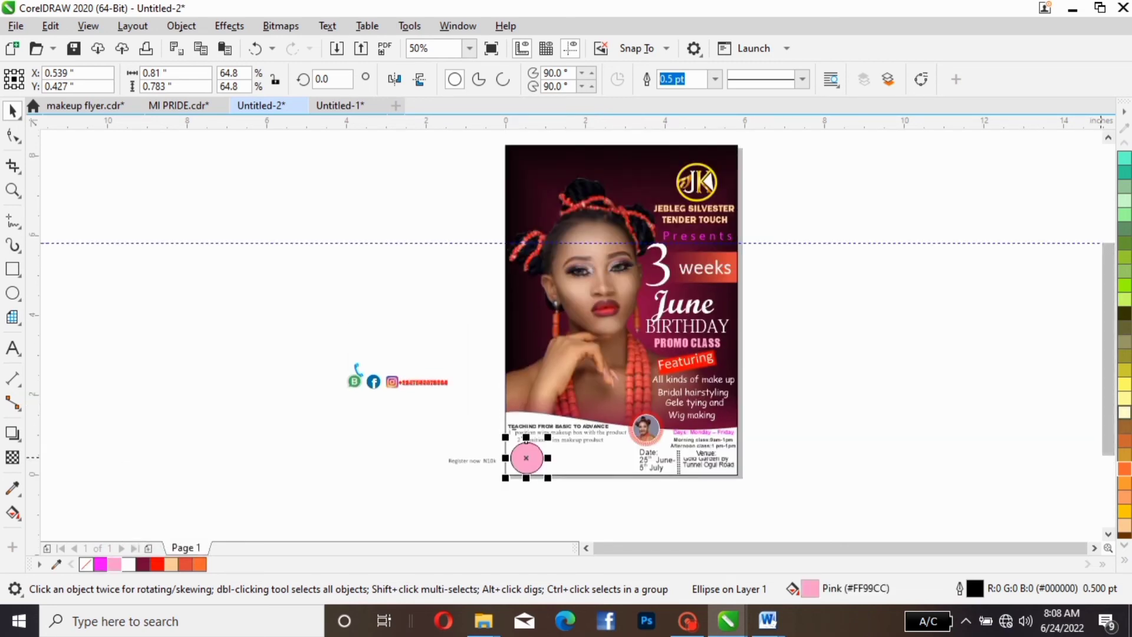
{"action": "left_click", "coordinate": [1124, 469]}
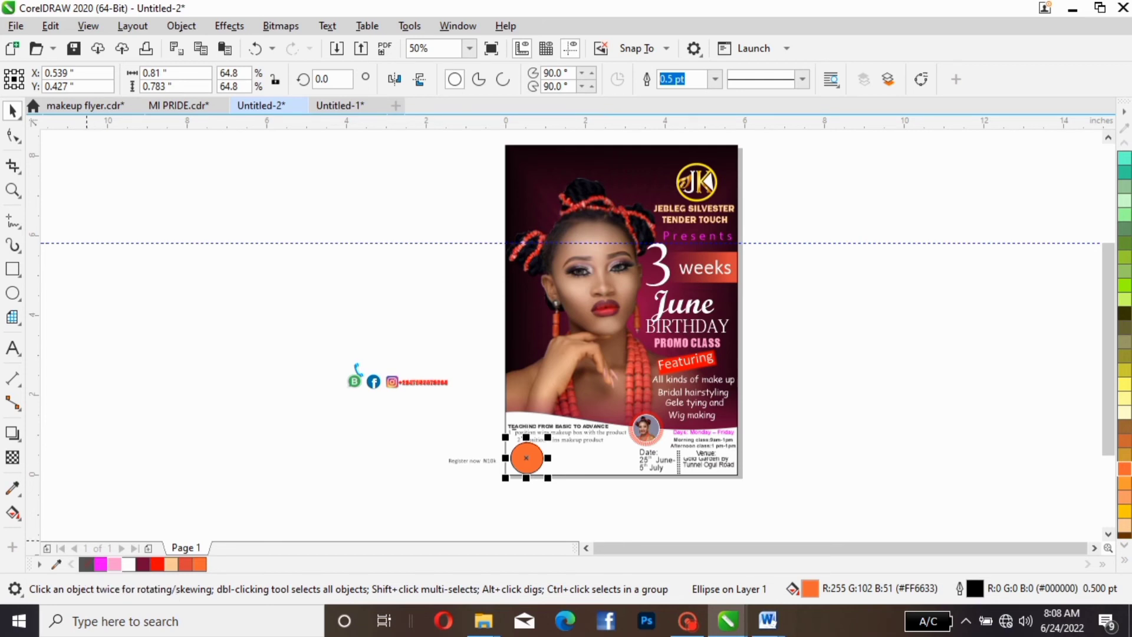
{"action": "key", "text": "Delete"}
{"action": "key", "text": "Return"}
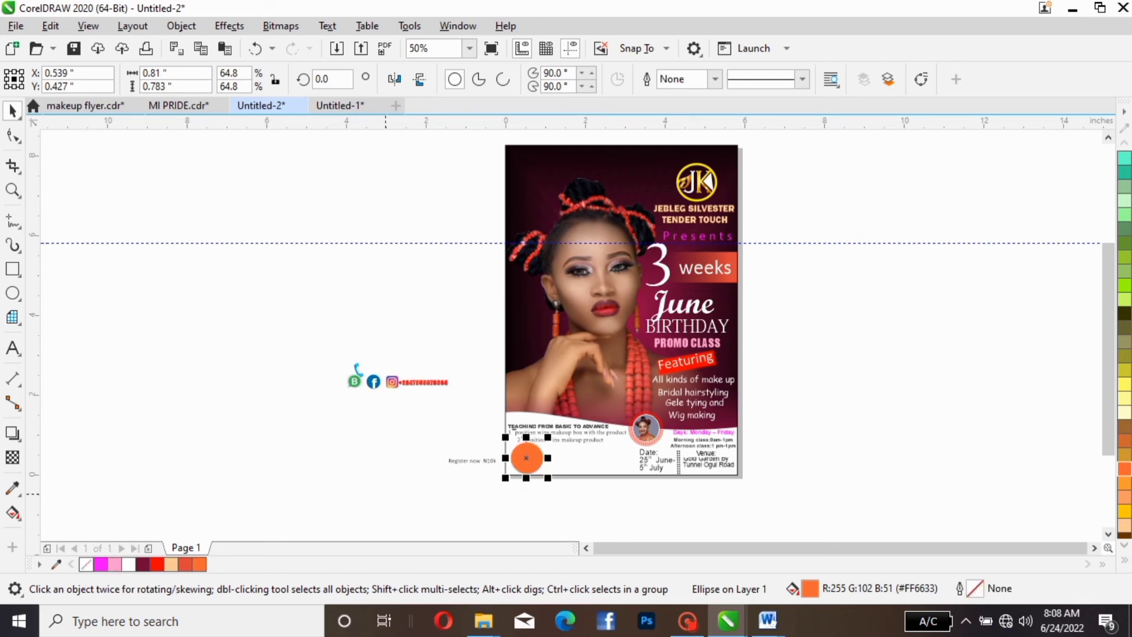
{"action": "scroll", "coordinate": [594, 442], "scroll_direction": "up", "scroll_amount": 2}
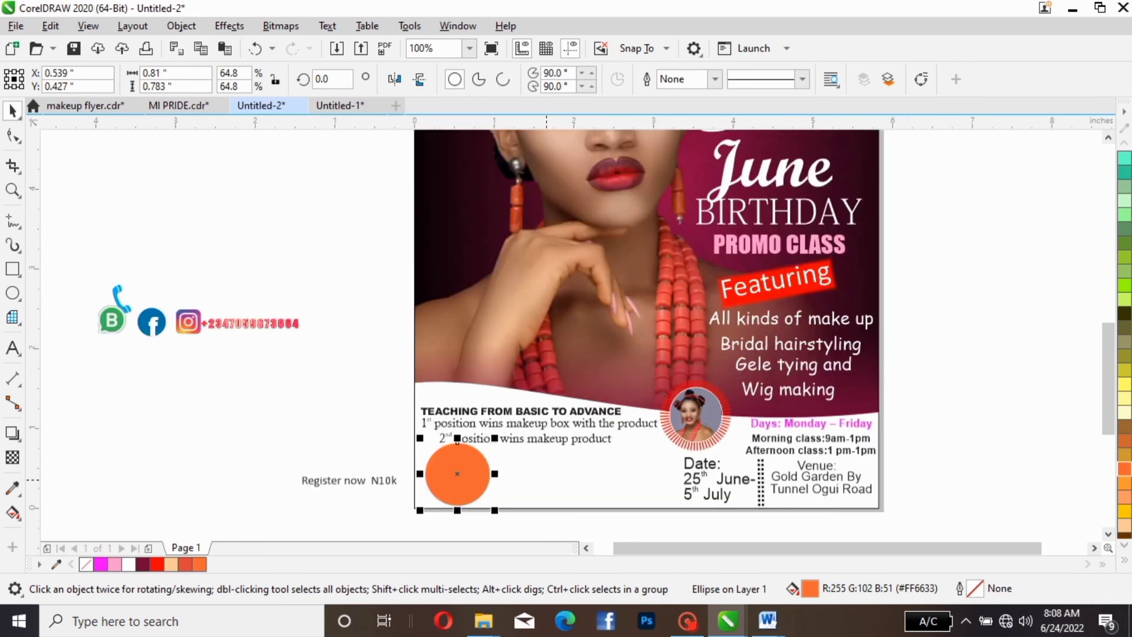
{"action": "key", "text": "Escape"}
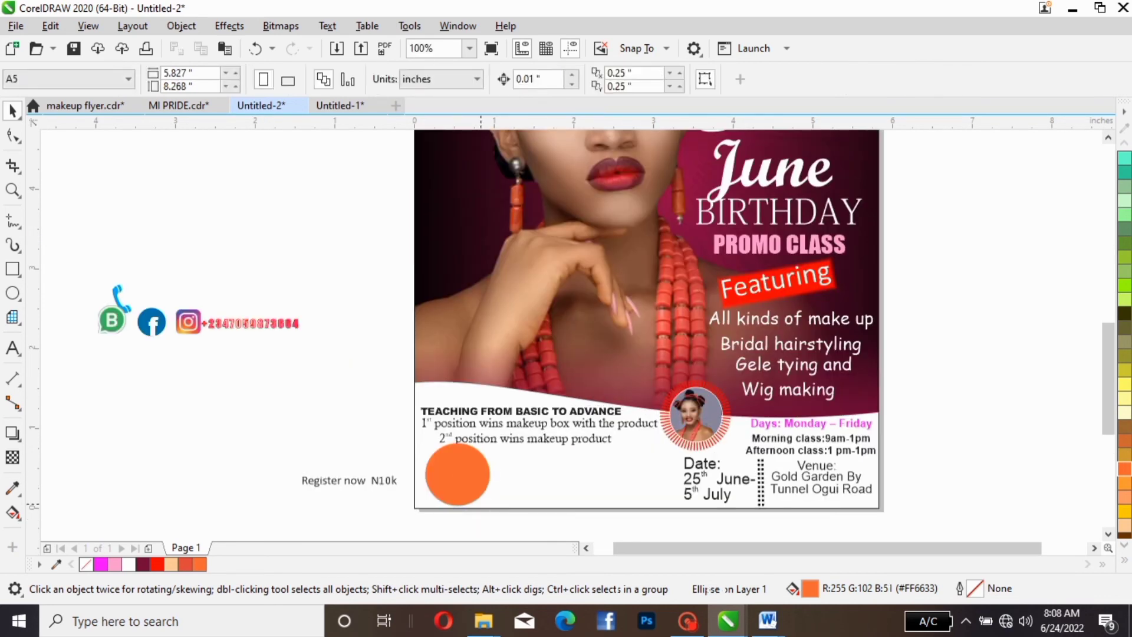
Step: Overlap a shrunken white copy of the orange circle on its right edge, then move the Register text aside
{"action": "left_click", "coordinate": [458, 473]}
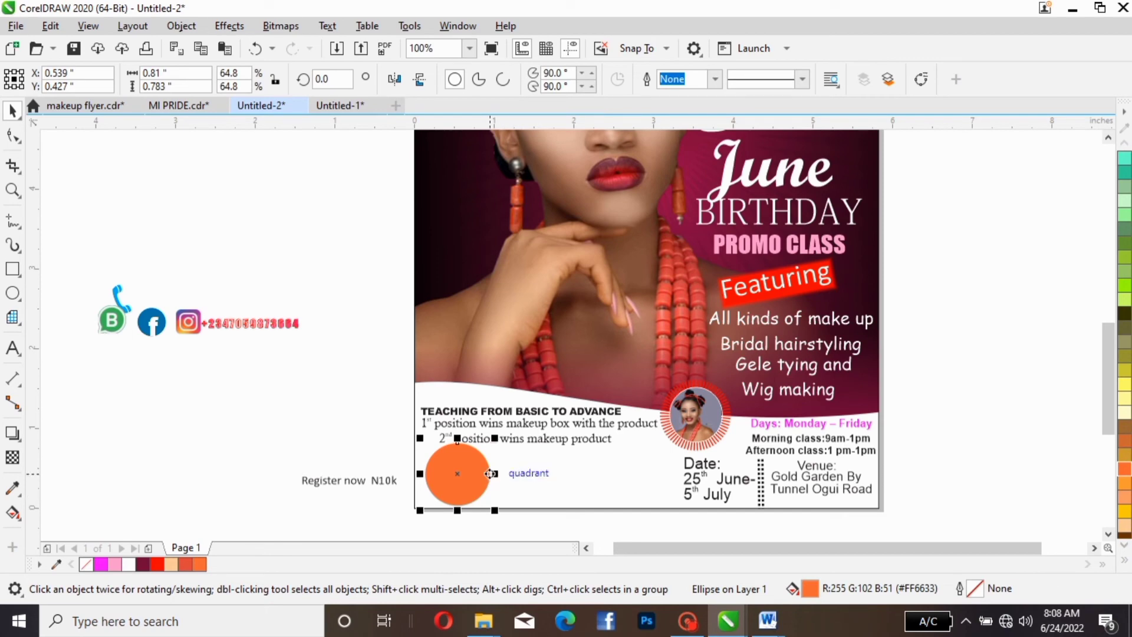
{"action": "left_click_drag", "start_coordinate": [489, 473], "coordinate": [490, 473]}
{"action": "mouse_move", "coordinate": [489, 474]}
{"action": "left_mouse_down"}
{"action": "mouse_move", "coordinate": [520, 475]}
{"action": "mouse_move", "coordinate": [518, 445]}
{"action": "mouse_move", "coordinate": [475, 488]}
{"action": "mouse_move", "coordinate": [480, 473]}
{"action": "mouse_move", "coordinate": [511, 477]}
{"action": "left_mouse_up"}
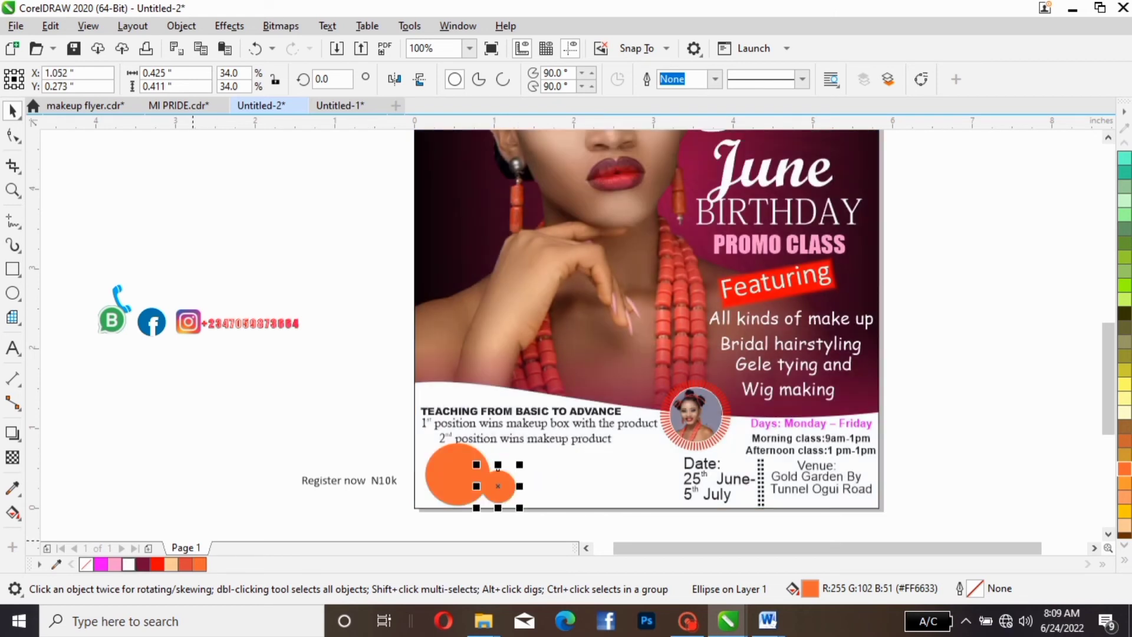
{"action": "left_click", "coordinate": [128, 564]}
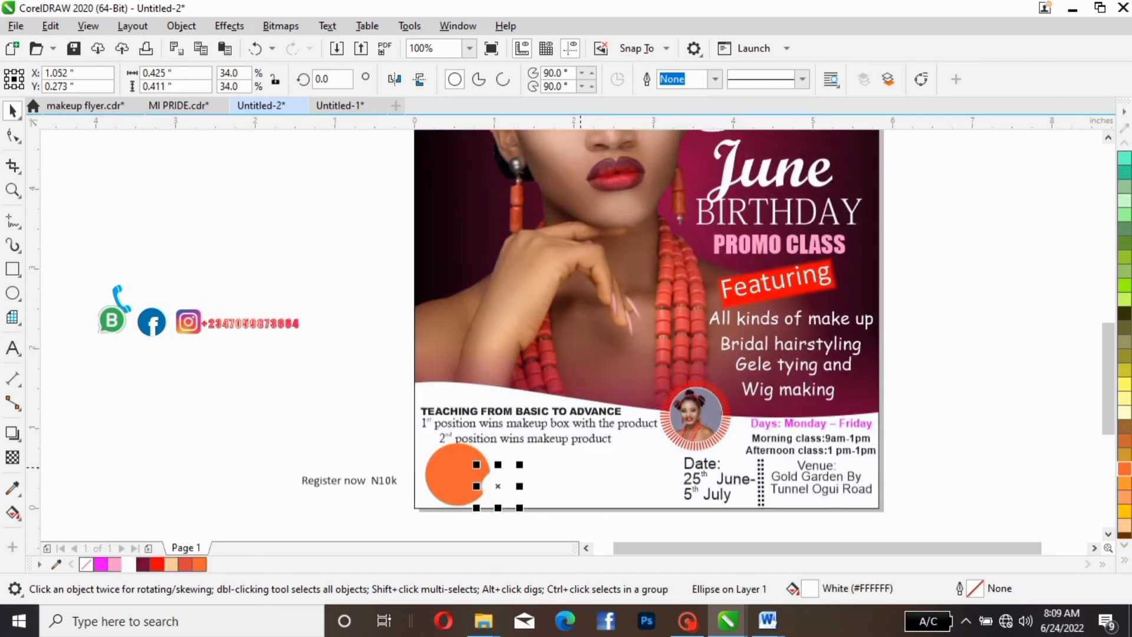
{"action": "mouse_move", "coordinate": [519, 465]}
{"action": "left_mouse_down"}
{"action": "mouse_move", "coordinate": [494, 472]}
{"action": "mouse_move", "coordinate": [502, 491]}
{"action": "mouse_move", "coordinate": [498, 479]}
{"action": "left_mouse_up"}
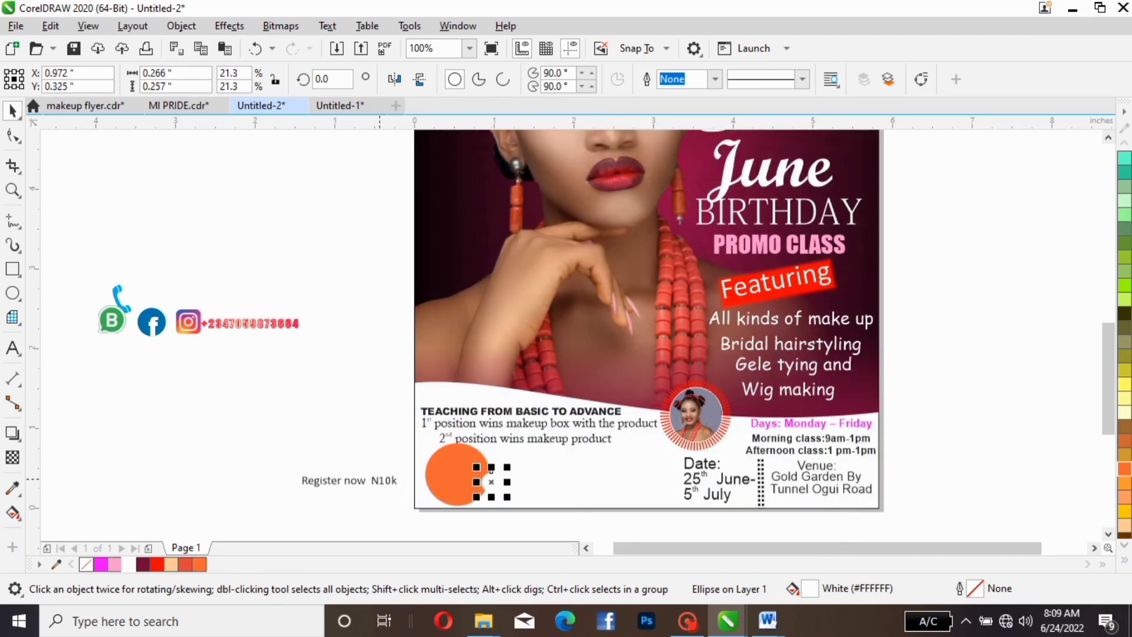
{"action": "left_click", "coordinate": [364, 482]}
{"action": "left_click_drag", "start_coordinate": [364, 482], "coordinate": [323, 401]}
Step: Split 'Register now N10k' into three separate text lines: Register, now and N10k
{"action": "double_click", "coordinate": [304, 403]}
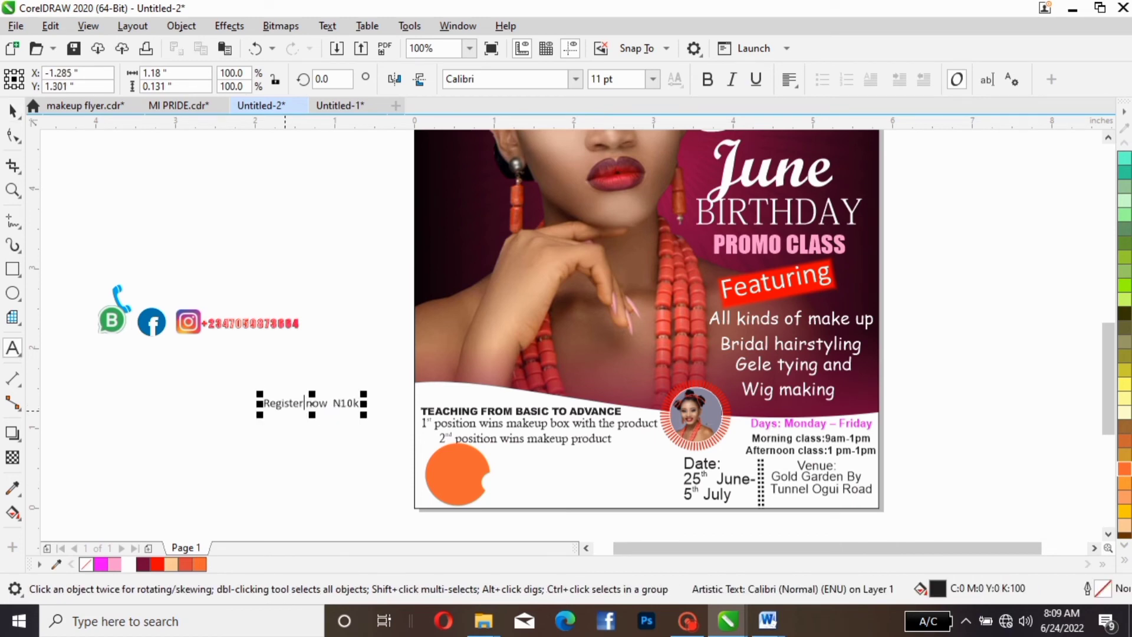
{"action": "key", "text": "Return"}
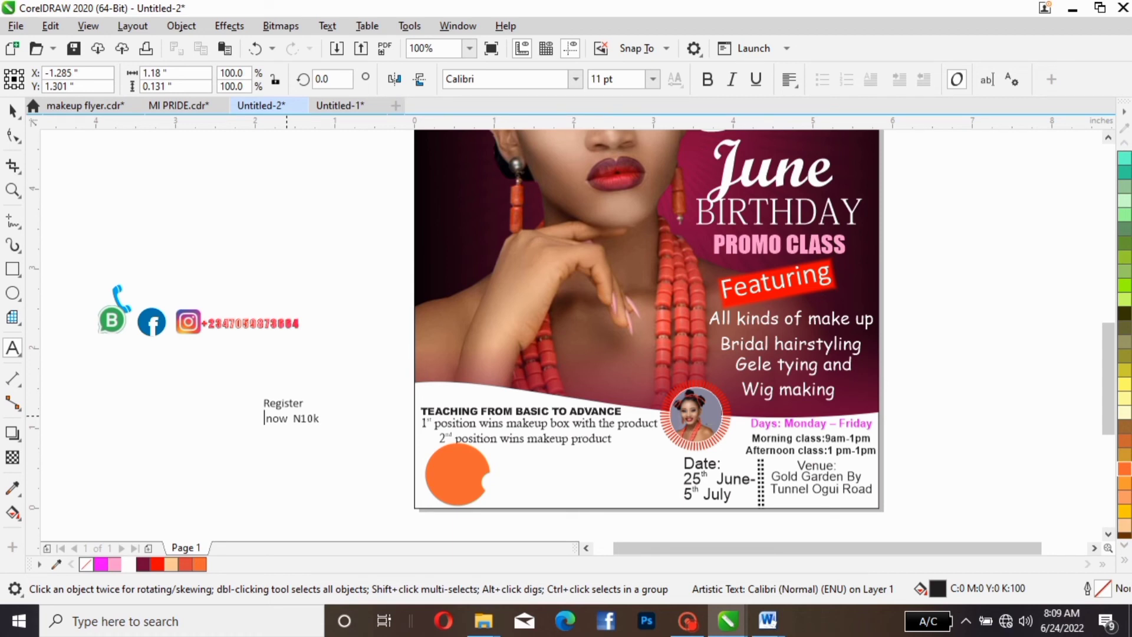
{"action": "left_click", "coordinate": [293, 419]}
{"action": "key", "text": "Return"}
{"action": "key", "text": "ctrl+space"}
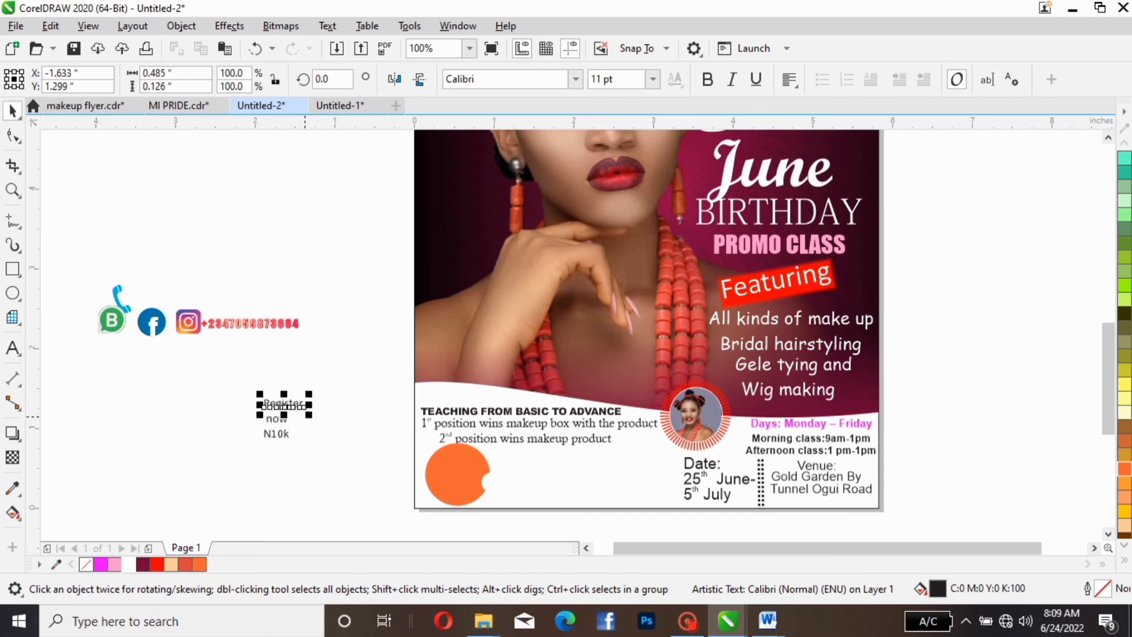
Step: Stack Register, now and N10k inside the orange circle, enlarging N10k to about 19 pt
{"action": "left_click_drag", "start_coordinate": [284, 404], "coordinate": [456, 462]}
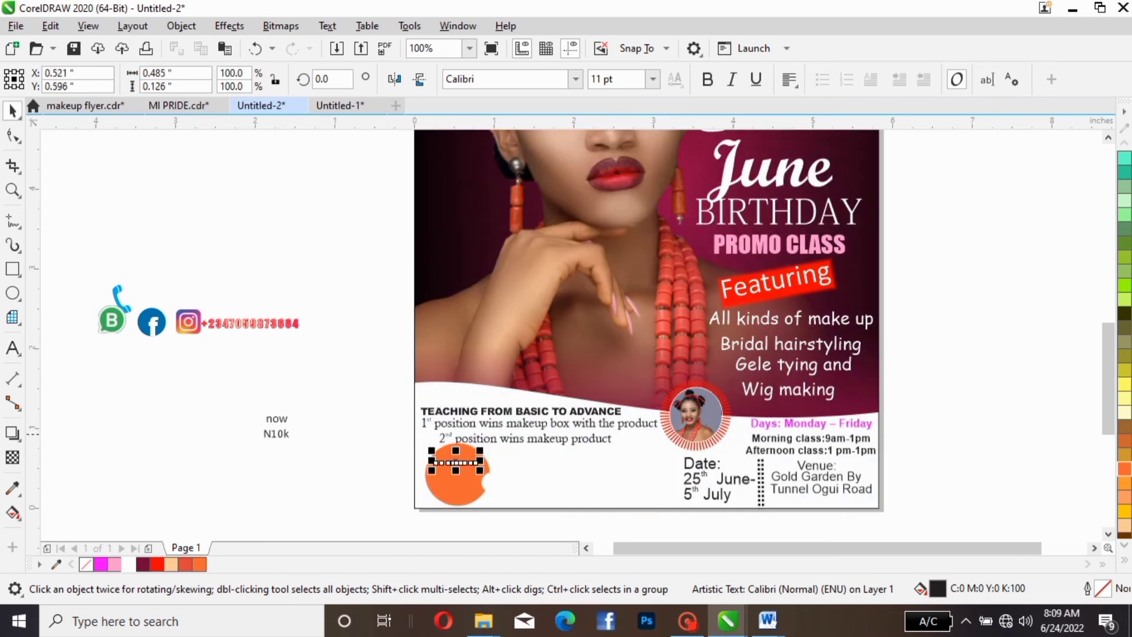
{"action": "left_click_drag", "start_coordinate": [276, 419], "coordinate": [354, 453]}
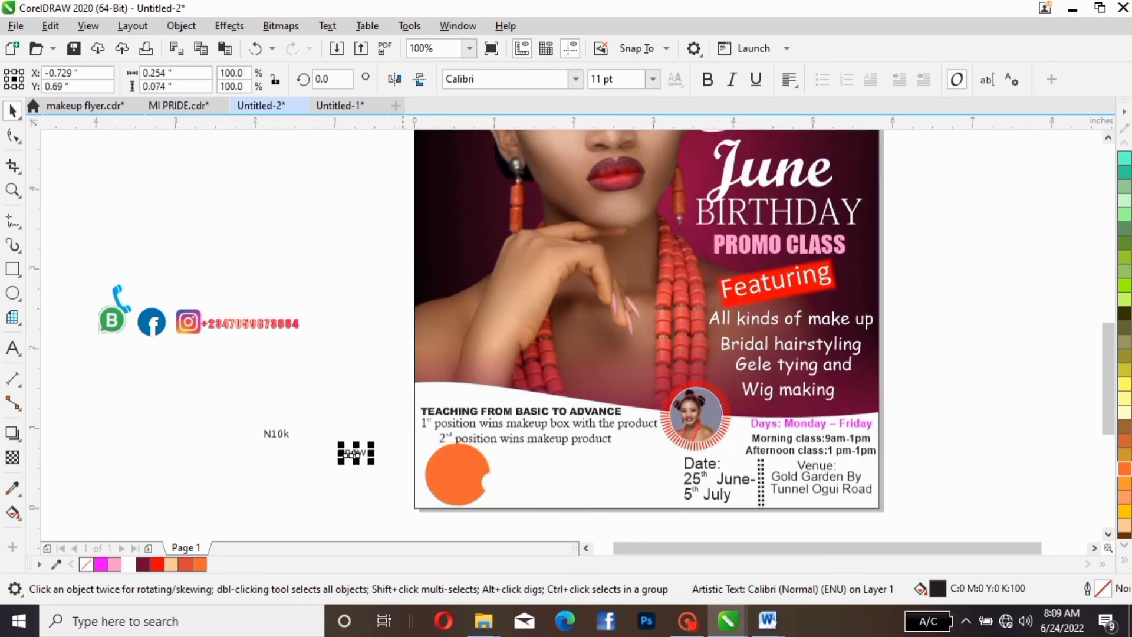
{"action": "left_click", "coordinate": [456, 462]}
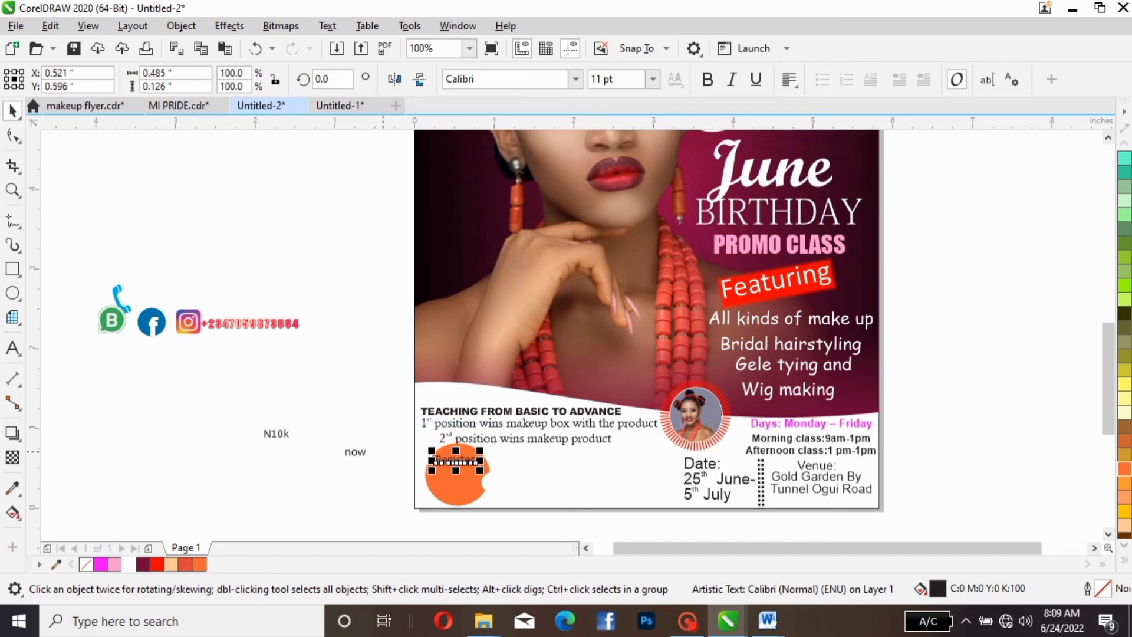
{"action": "left_click", "coordinate": [355, 453]}
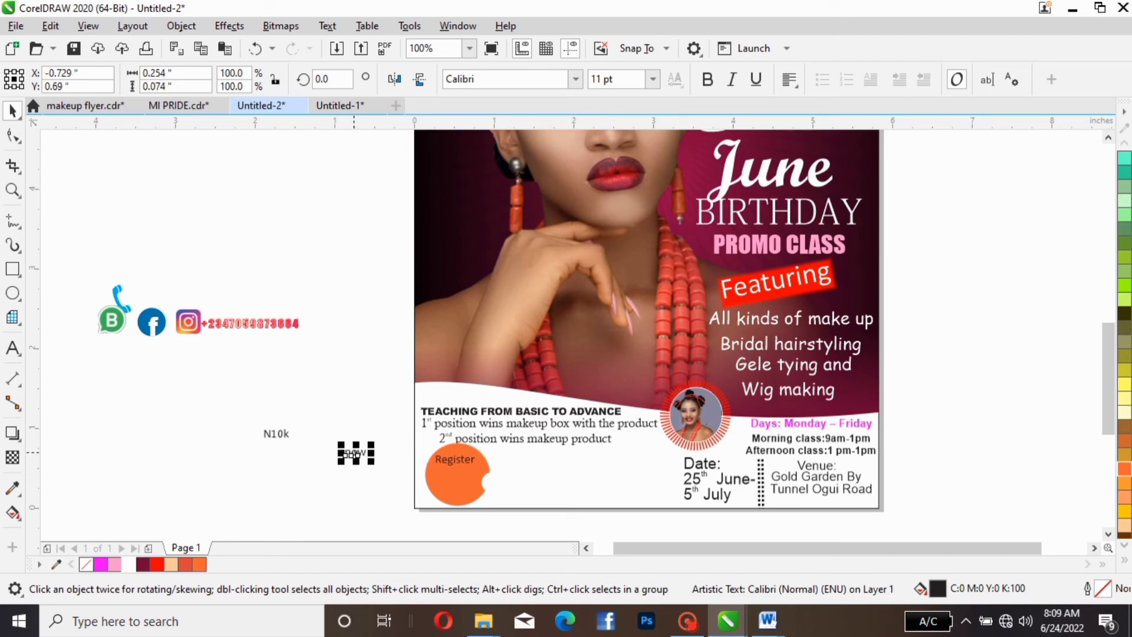
{"action": "left_click_drag", "start_coordinate": [354, 453], "coordinate": [458, 476]}
{"action": "key", "text": "Up"}
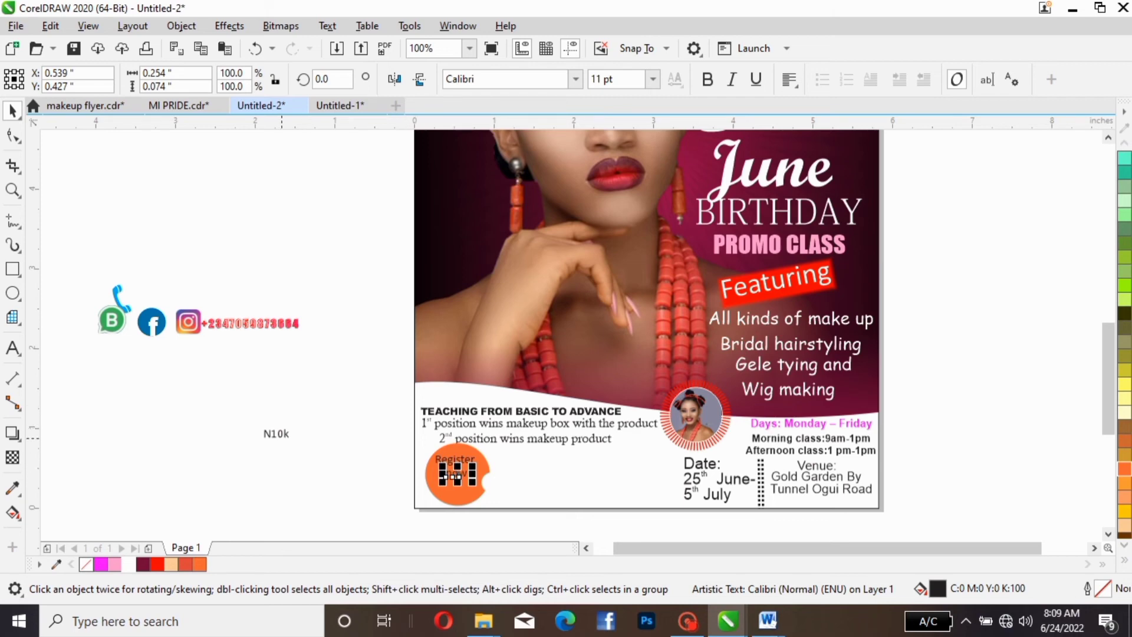
{"action": "left_click_drag", "start_coordinate": [276, 436], "coordinate": [465, 495]}
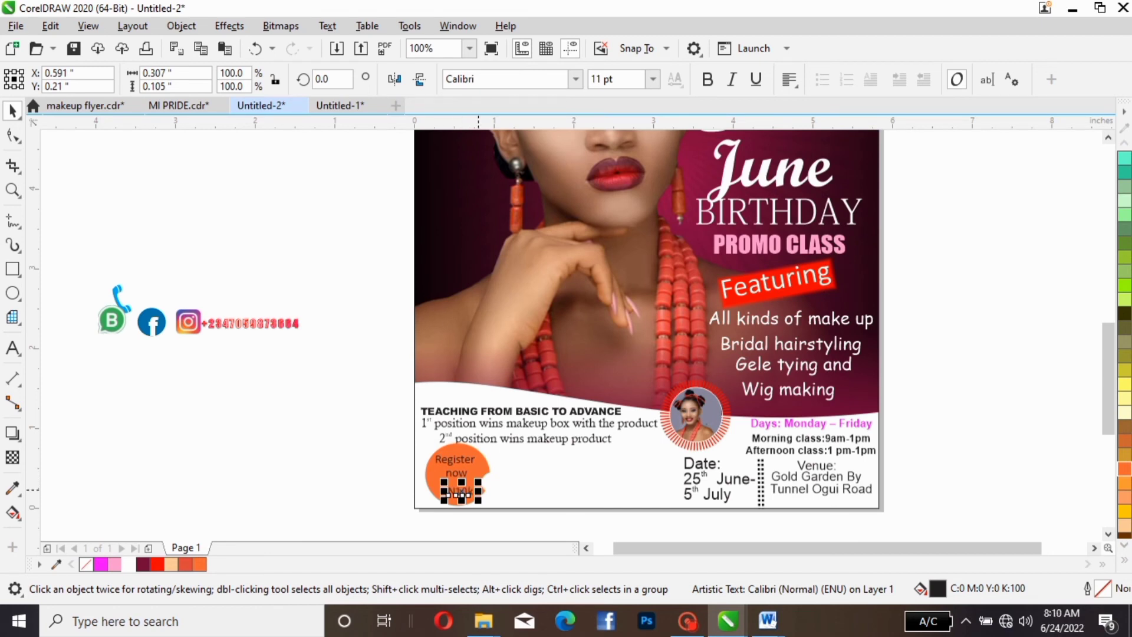
{"action": "mouse_move", "coordinate": [478, 482]}
{"action": "left_mouse_down"}
{"action": "mouse_move", "coordinate": [494, 476]}
{"action": "mouse_move", "coordinate": [470, 484]}
{"action": "mouse_move", "coordinate": [468, 498]}
{"action": "mouse_move", "coordinate": [487, 473]}
{"action": "mouse_move", "coordinate": [460, 488]}
{"action": "left_mouse_up"}
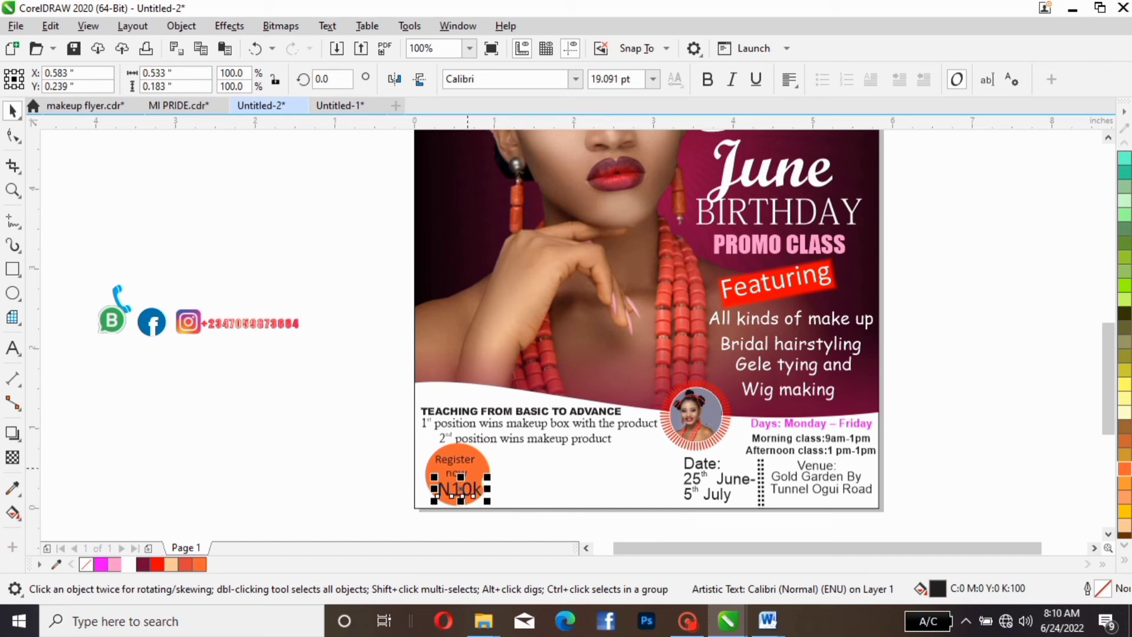
{"action": "left_click", "coordinate": [455, 460]}
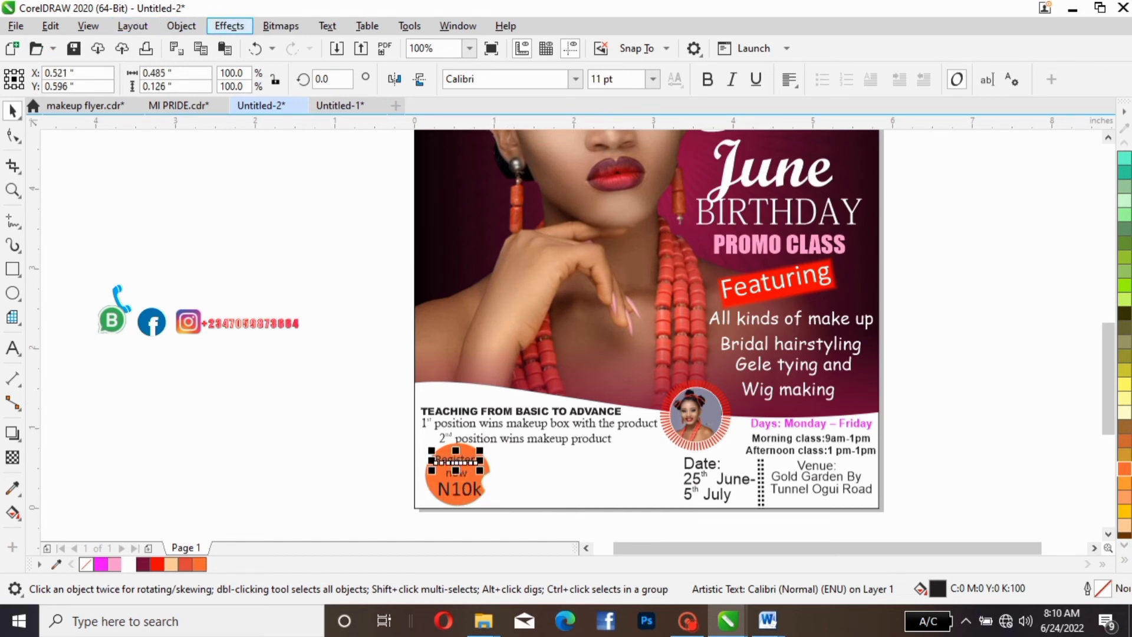
Step: Change the Register text on the badge to UPPERCASE
{"action": "left_click", "coordinate": [327, 26]}
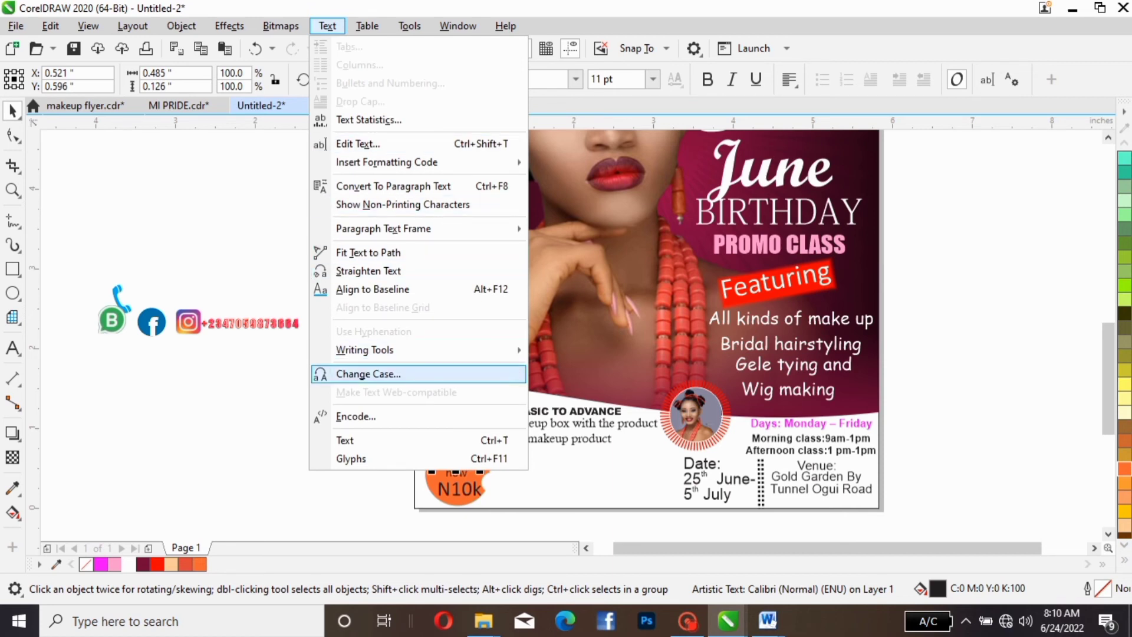
{"action": "left_click", "coordinate": [368, 373]}
{"action": "left_click", "coordinate": [496, 291]}
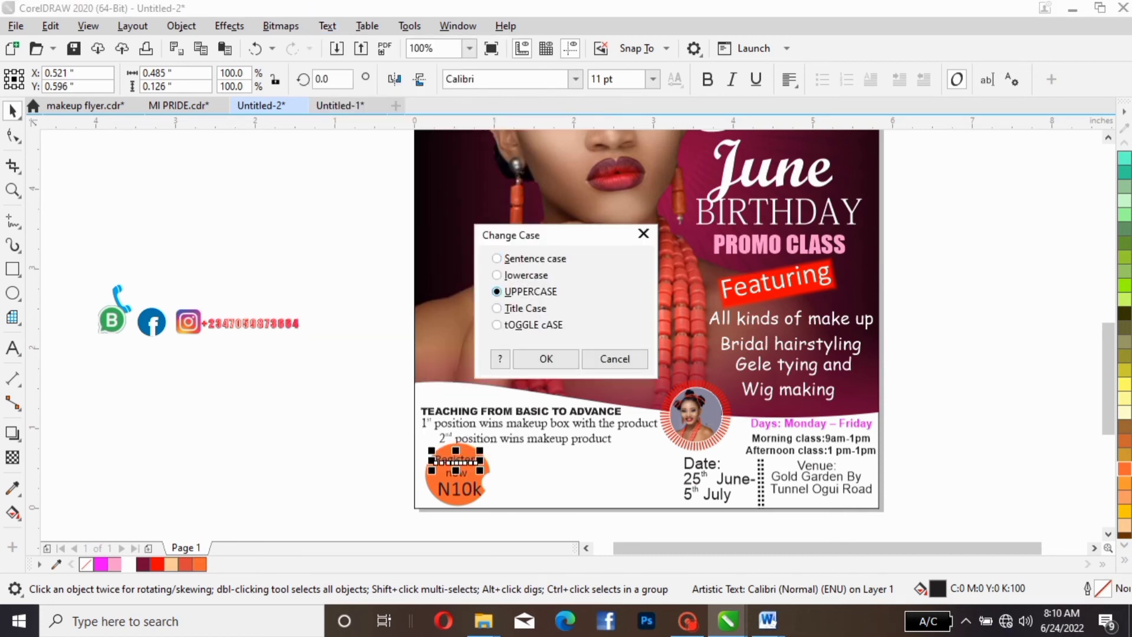
{"action": "left_click", "coordinate": [538, 357]}
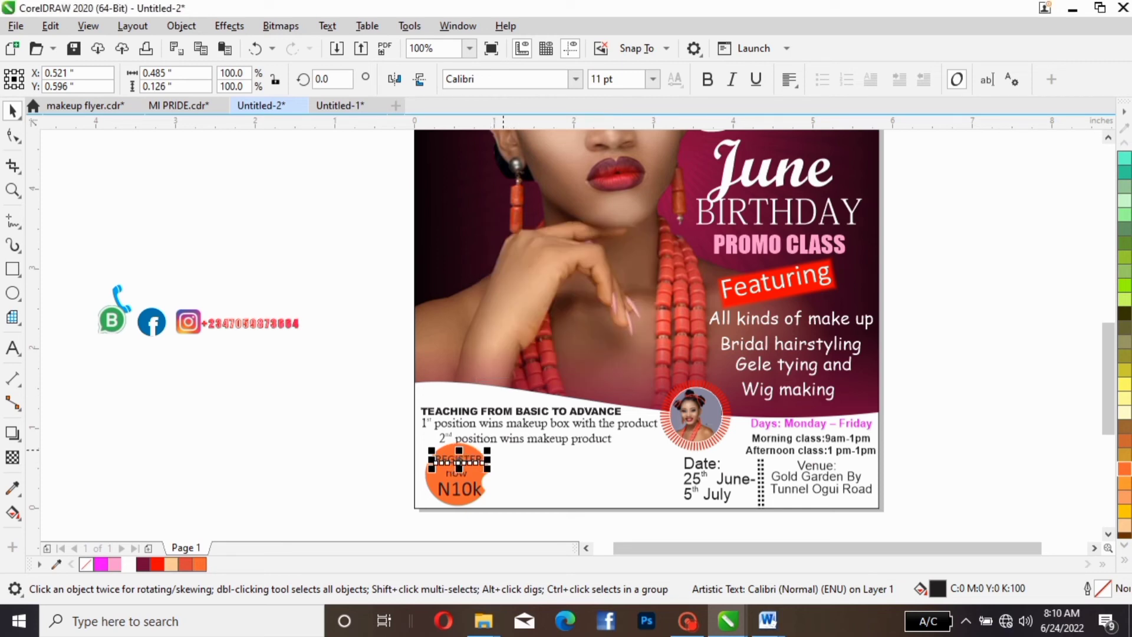
{"action": "key", "text": "Escape"}
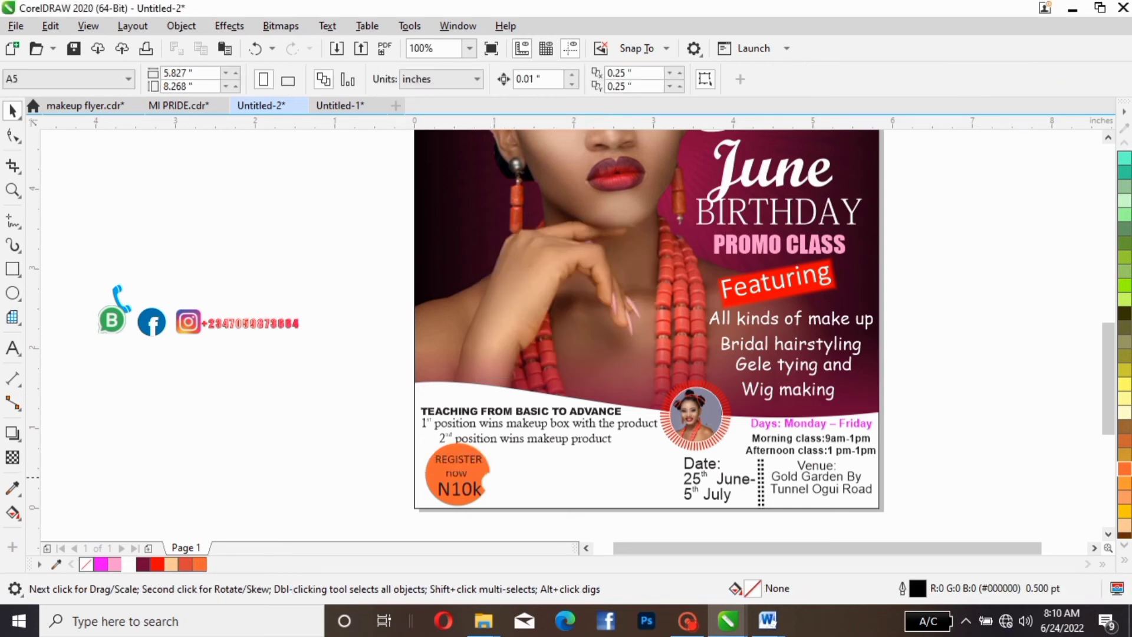
Step: Make 'now' uppercase as NOW and enlarge the REGISTER NOW text on the badge
{"action": "left_click", "coordinate": [457, 473]}
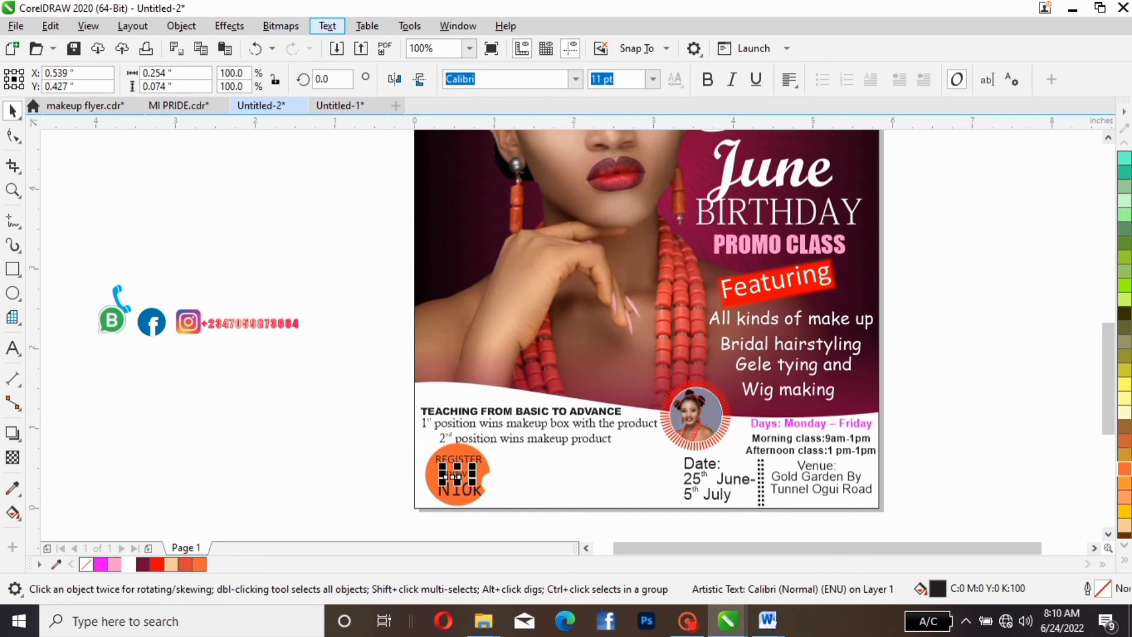
{"action": "left_click", "coordinate": [327, 26]}
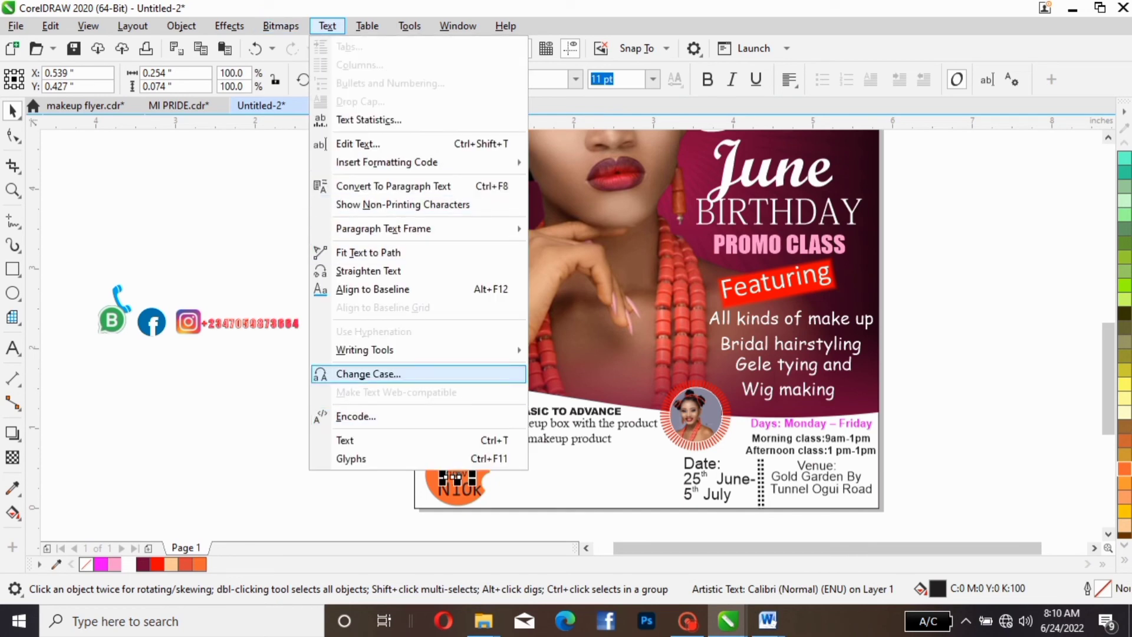
{"action": "left_click", "coordinate": [369, 374]}
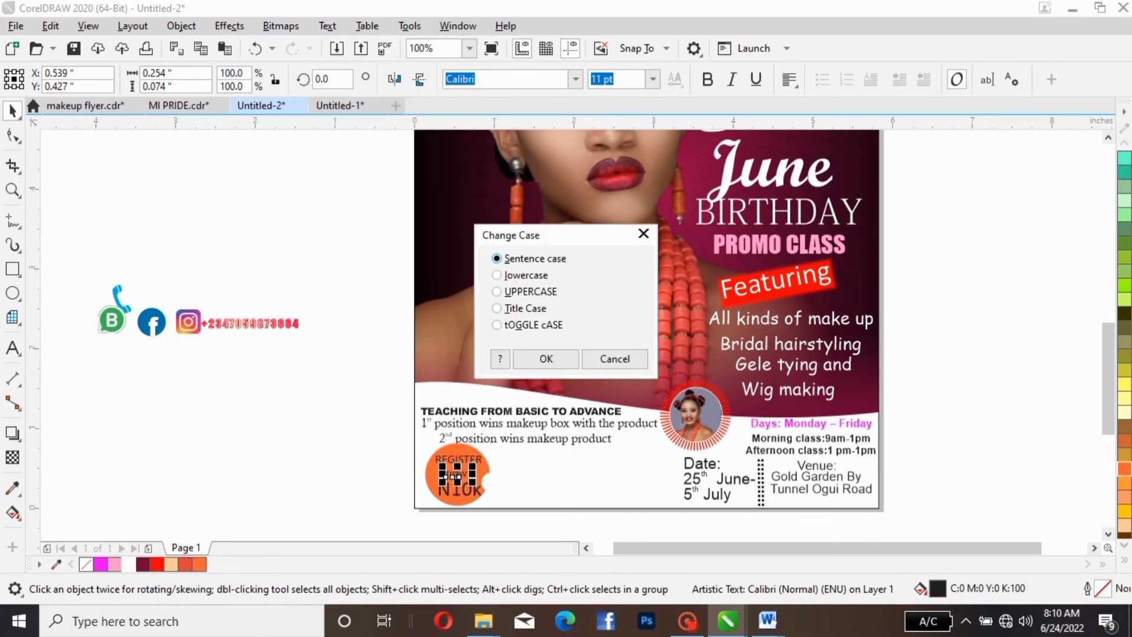
{"action": "left_click", "coordinate": [496, 291]}
{"action": "left_click", "coordinate": [546, 359]}
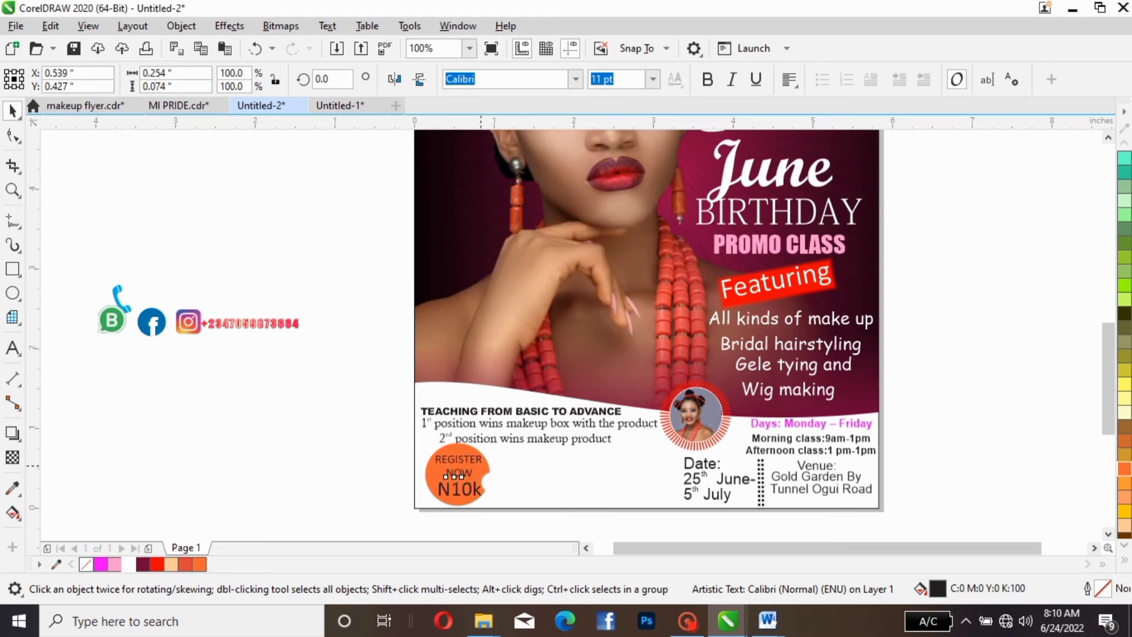
{"action": "left_click_drag", "start_coordinate": [480, 466], "coordinate": [460, 484]}
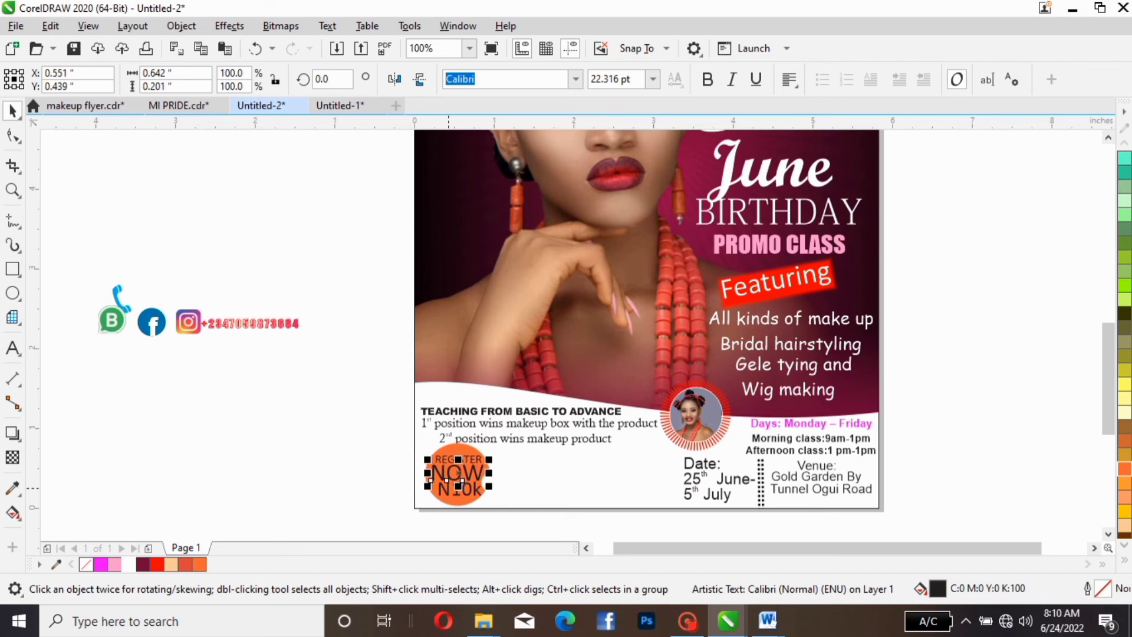
{"action": "key", "text": "Escape"}
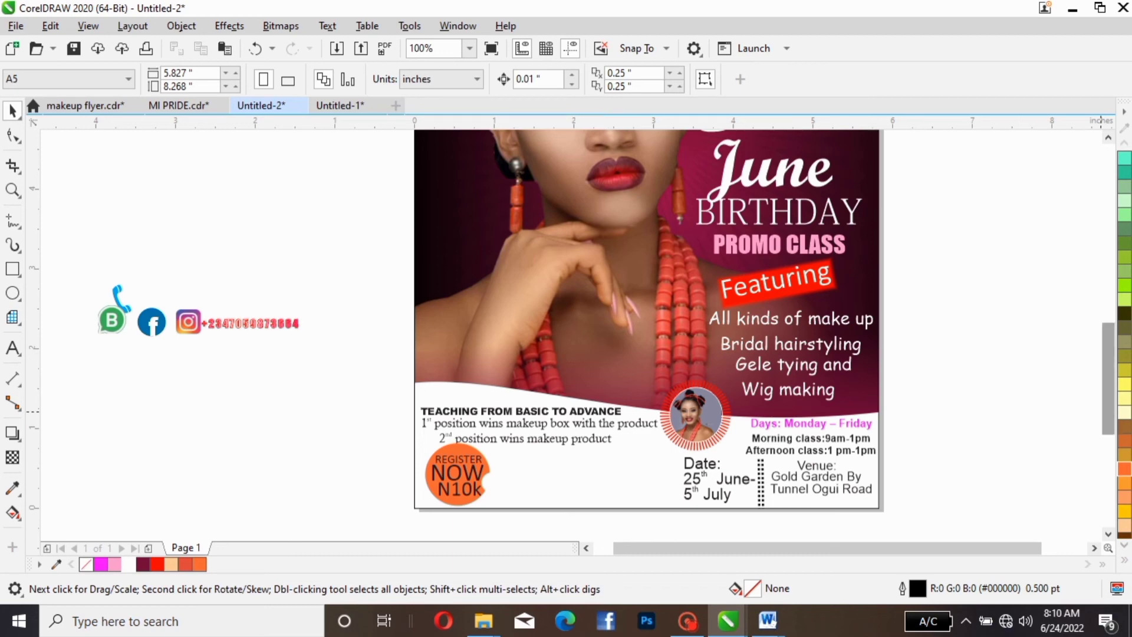
Step: Move the WhatsApp, Facebook and Instagram icons with the phone number onto the flyer bottom, slightly smaller
{"action": "scroll", "coordinate": [648, 336], "scroll_direction": "up", "scroll_amount": 4}
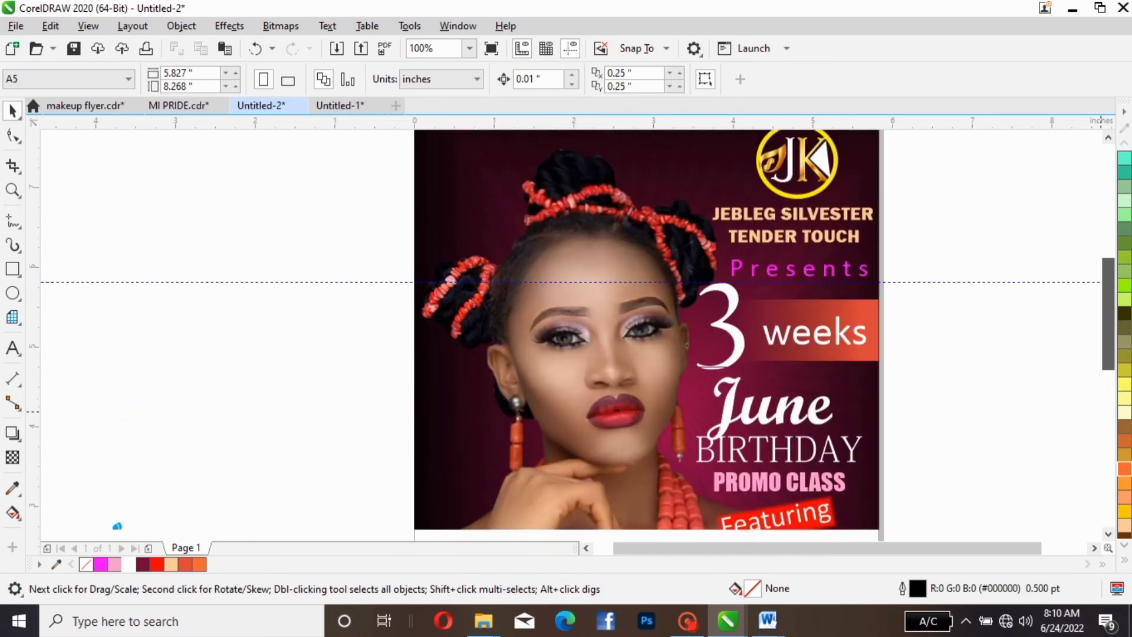
{"action": "scroll", "coordinate": [648, 336], "scroll_direction": "down", "scroll_amount": 5}
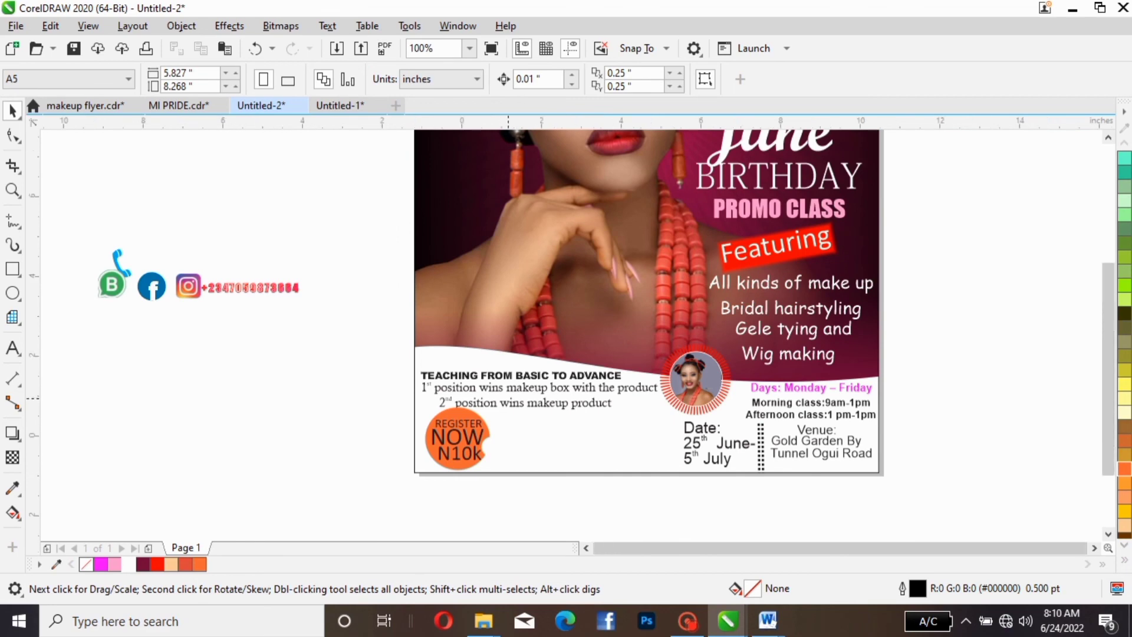
{"action": "scroll", "coordinate": [507, 398], "scroll_direction": "down", "scroll_amount": 2}
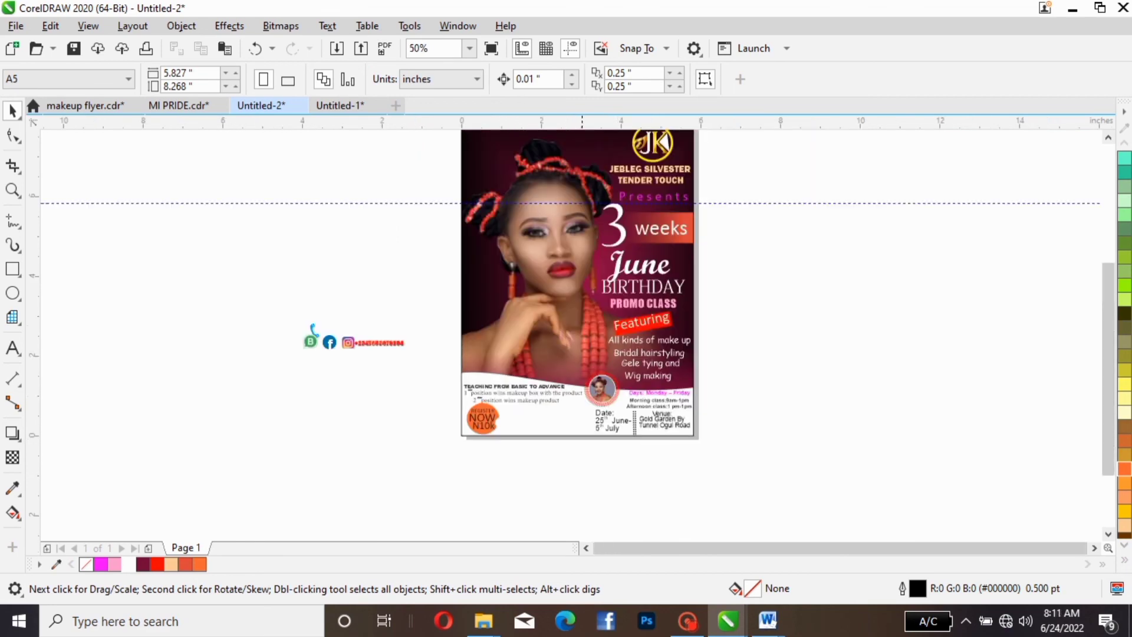
{"action": "scroll", "coordinate": [602, 411], "scroll_direction": "up", "scroll_amount": 2}
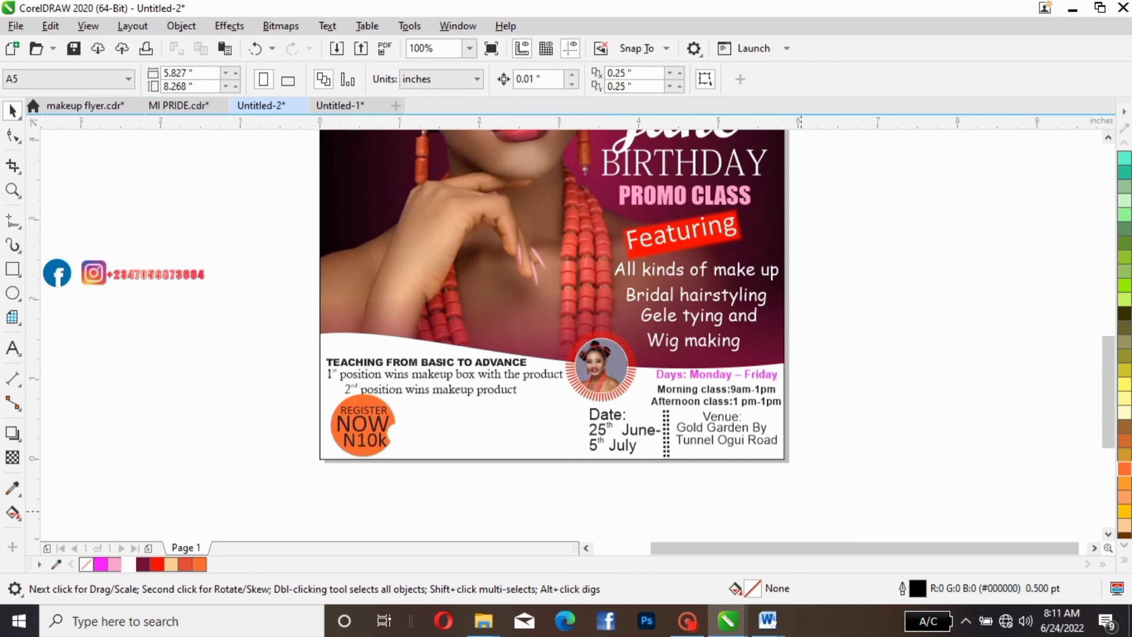
{"action": "scroll", "coordinate": [809, 547], "scroll_direction": "left", "scroll_amount": 3}
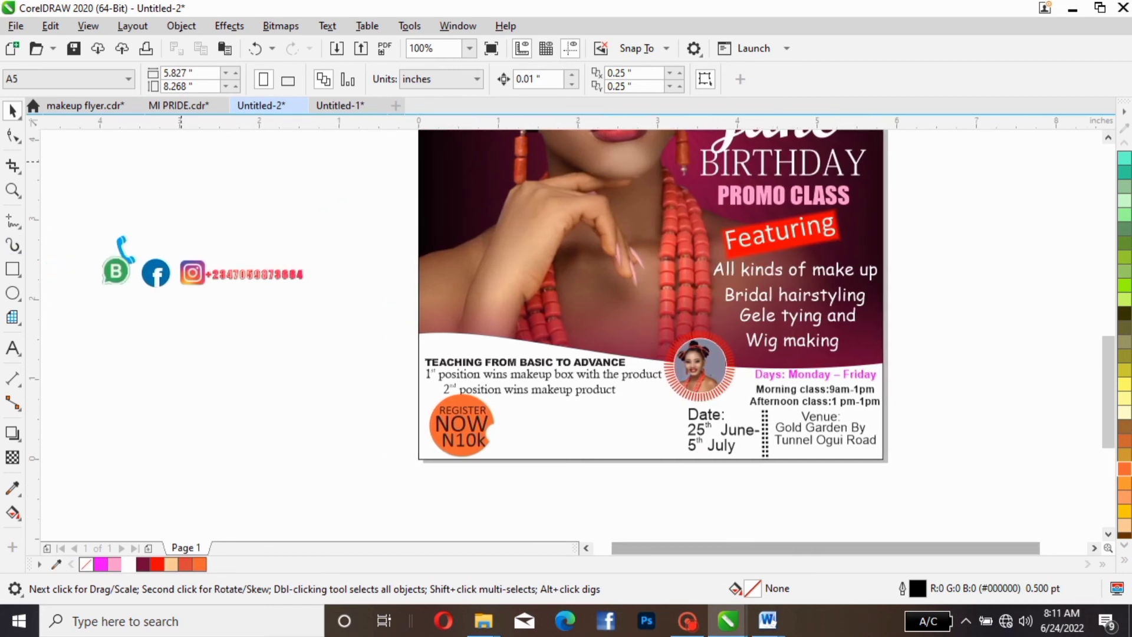
{"action": "left_click_drag", "start_coordinate": [75, 198], "coordinate": [313, 331]}
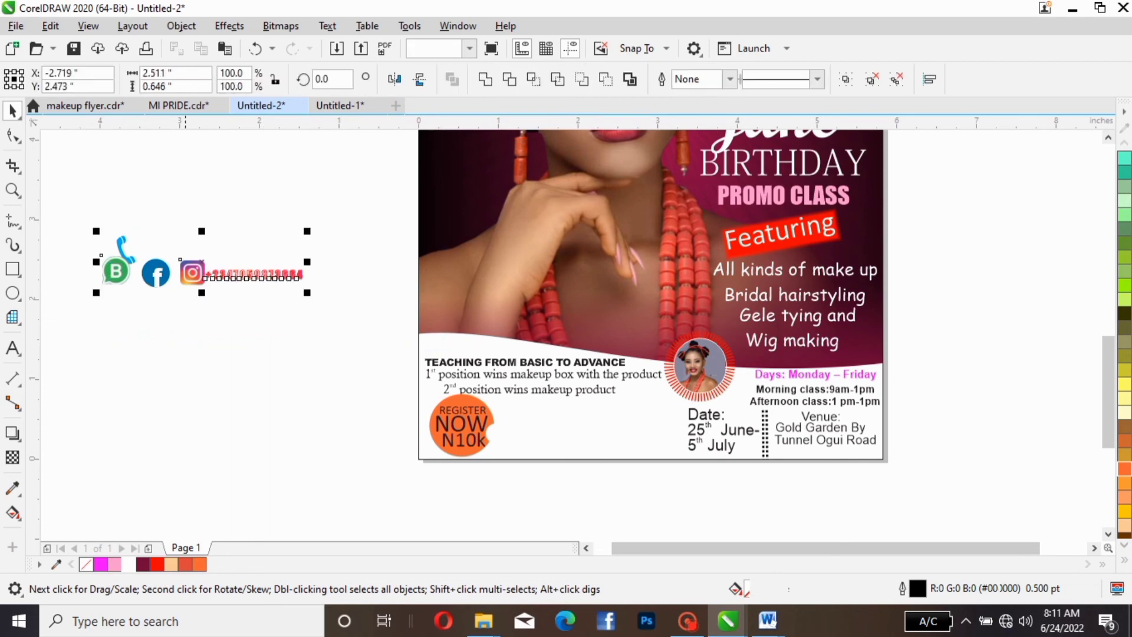
{"action": "left_click_drag", "start_coordinate": [191, 272], "coordinate": [595, 440]}
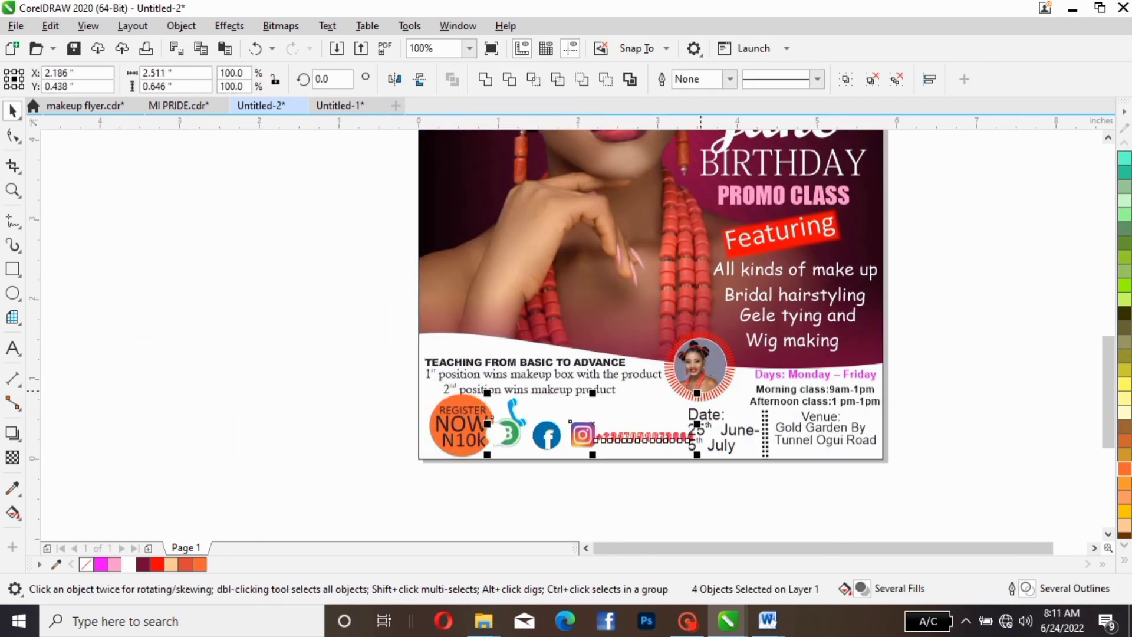
{"action": "mouse_move", "coordinate": [696, 392]}
{"action": "left_mouse_down"}
{"action": "mouse_move", "coordinate": [668, 402]}
{"action": "mouse_move", "coordinate": [686, 398]}
{"action": "left_mouse_up"}
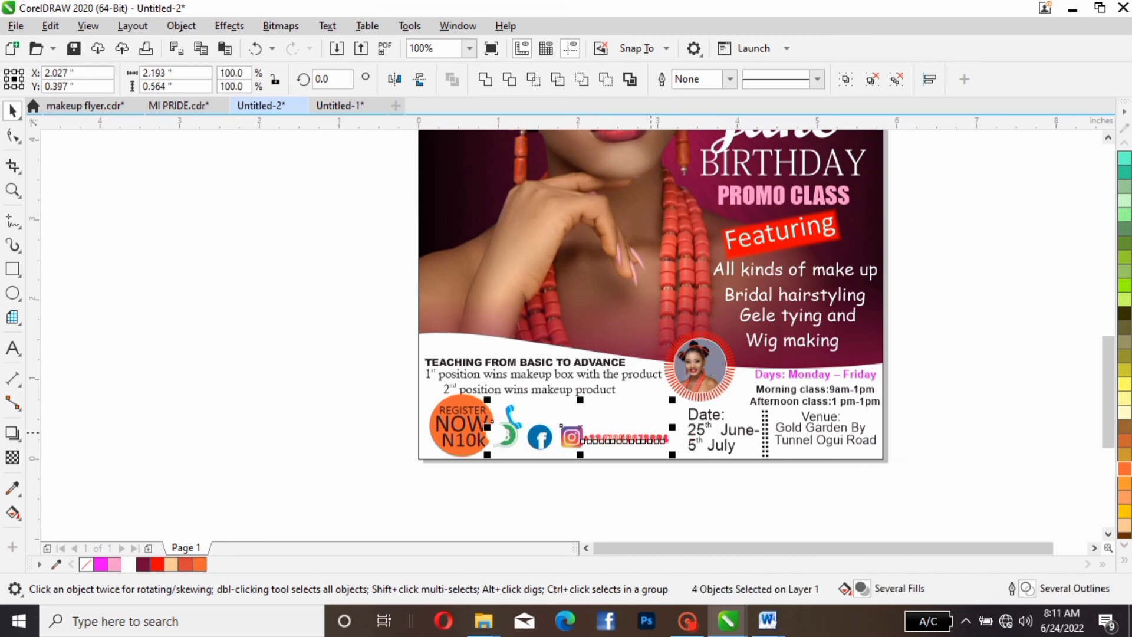
{"action": "left_click_drag", "start_coordinate": [572, 436], "coordinate": [582, 437]}
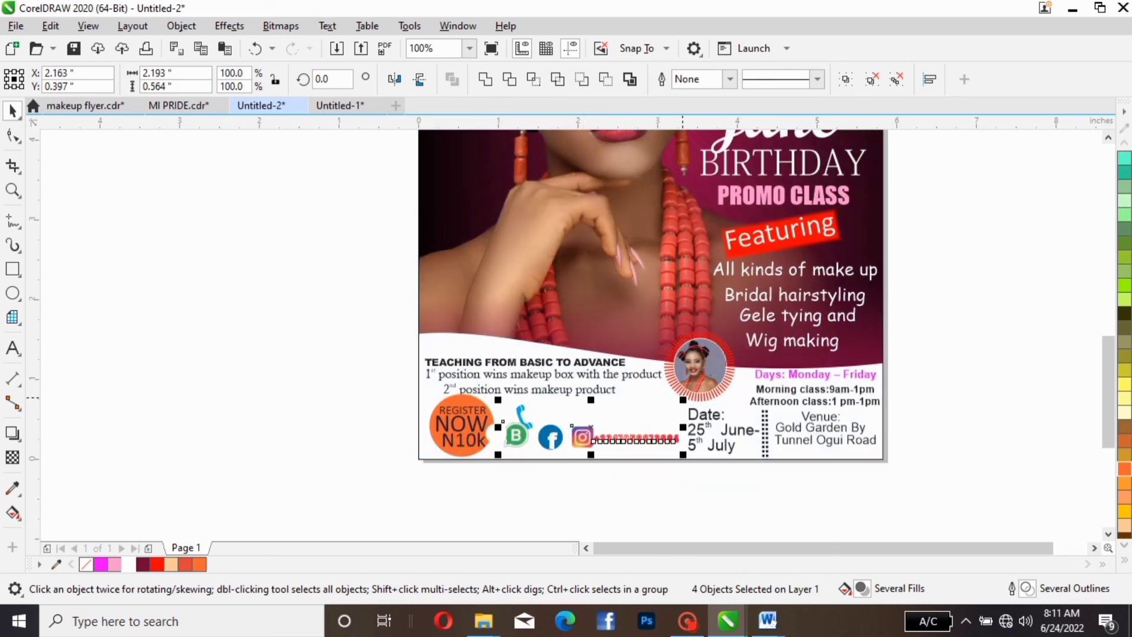
{"action": "key", "text": "Right"}
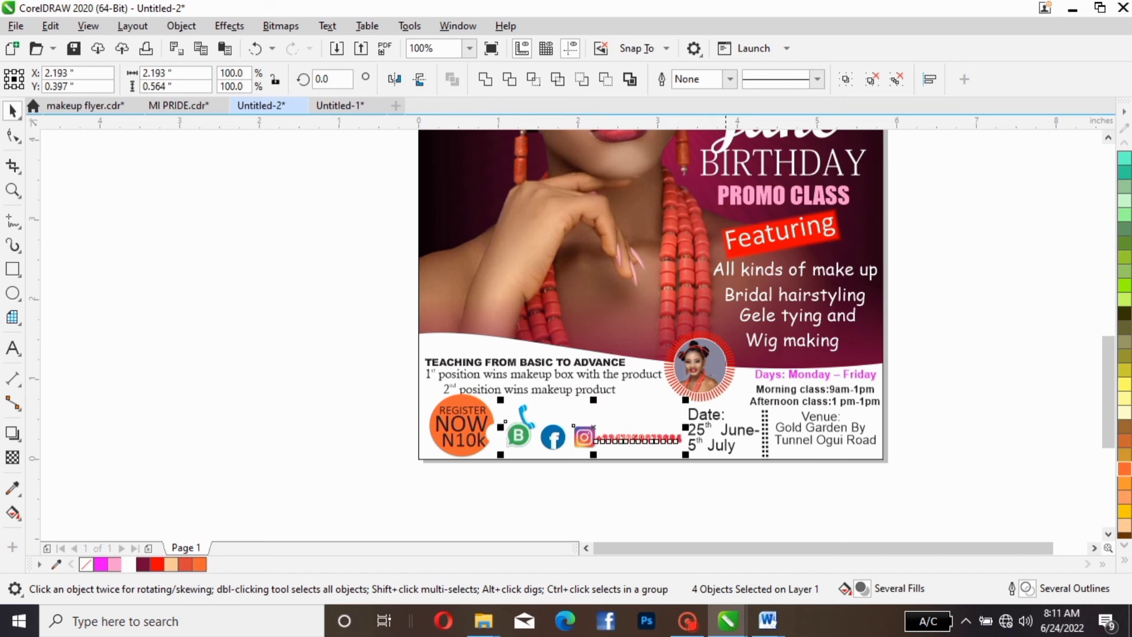
{"action": "key", "text": "Escape"}
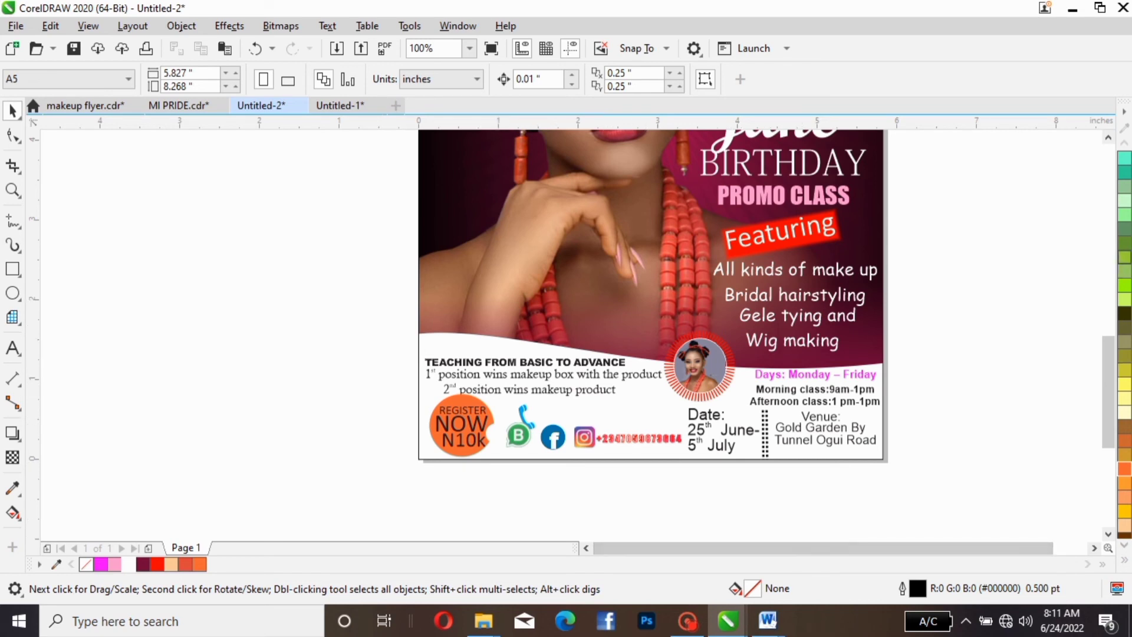
Step: Draw a thin rectangle framing the Date: label and place a copy over Venue:
{"action": "left_click", "coordinate": [12, 268]}
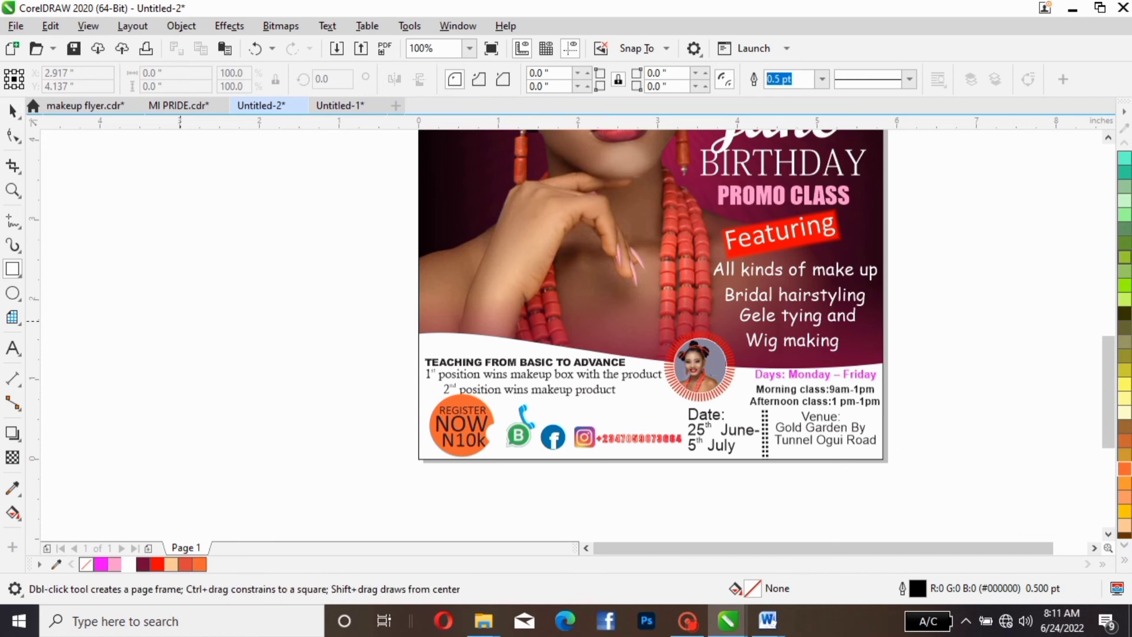
{"action": "left_click_drag", "start_coordinate": [183, 320], "coordinate": [230, 338]}
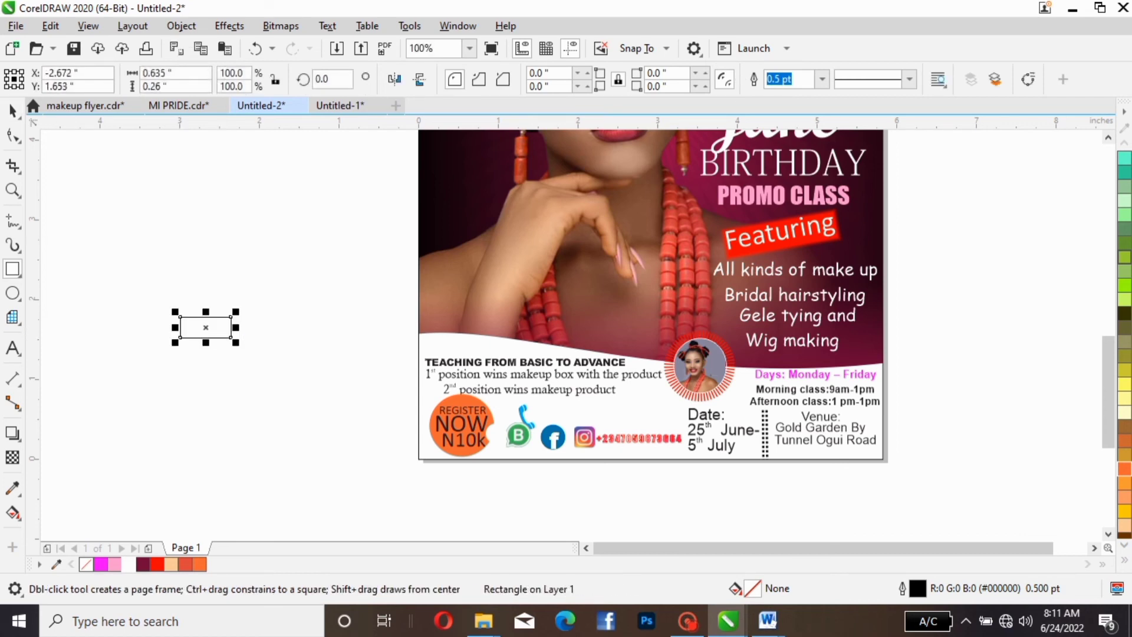
{"action": "key", "text": "space"}
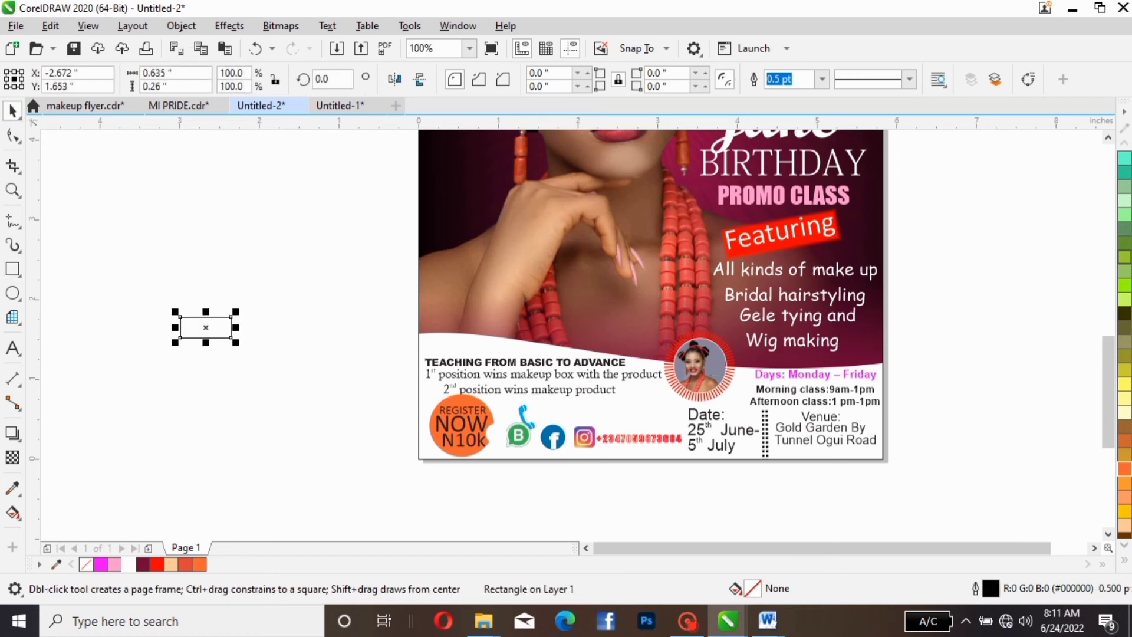
{"action": "left_click_drag", "start_coordinate": [206, 328], "coordinate": [712, 411]}
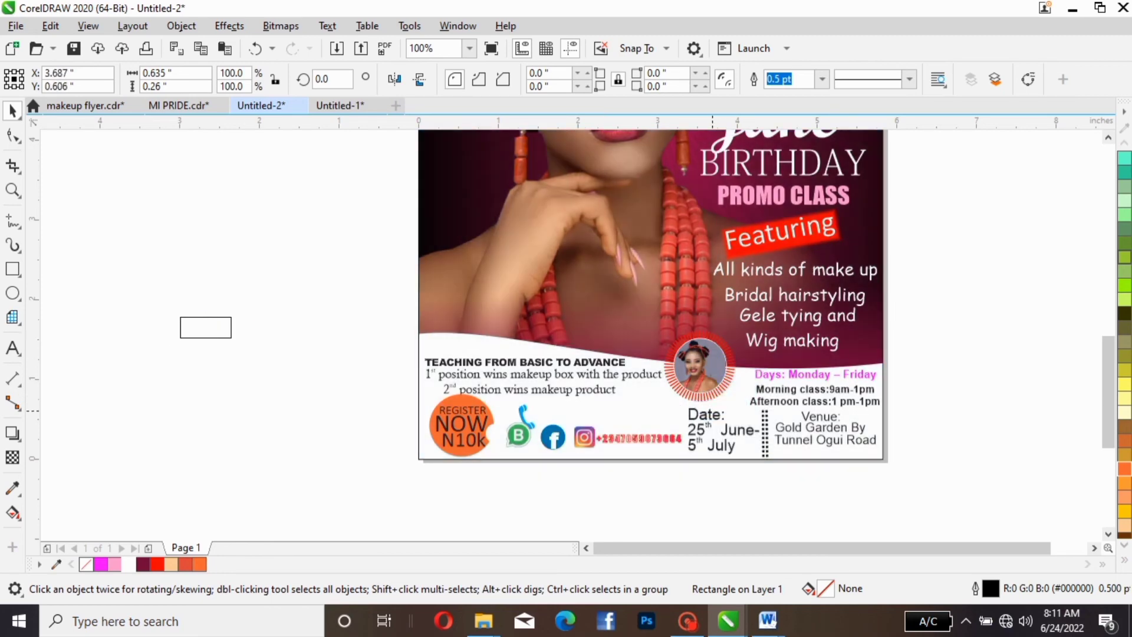
{"action": "left_click", "coordinate": [711, 413]}
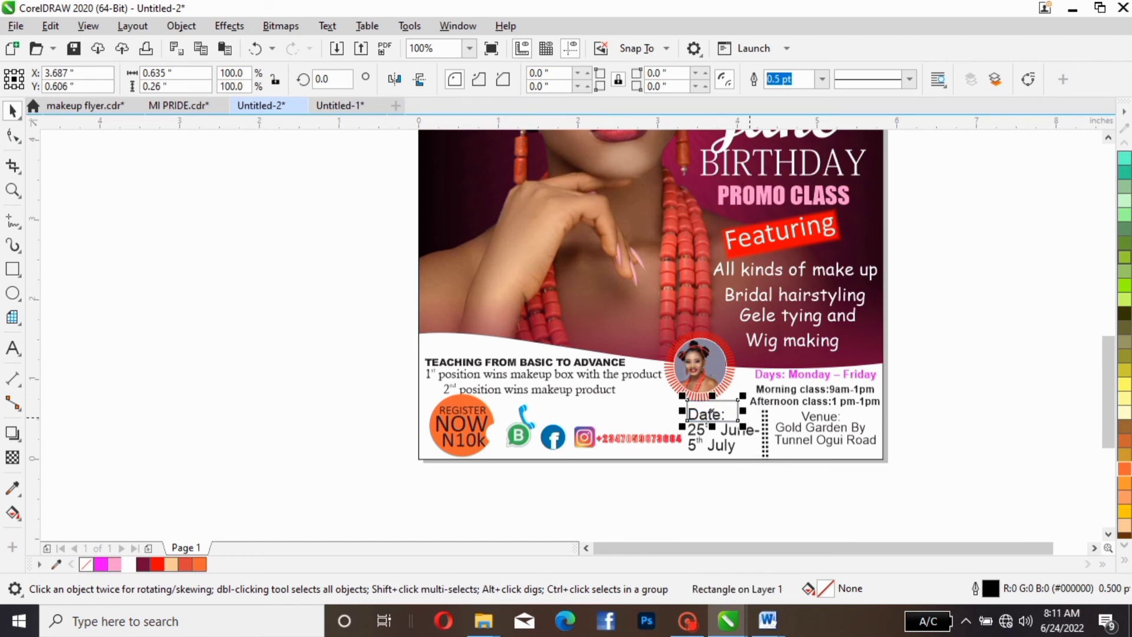
{"action": "left_click_drag", "start_coordinate": [711, 412], "coordinate": [708, 413]}
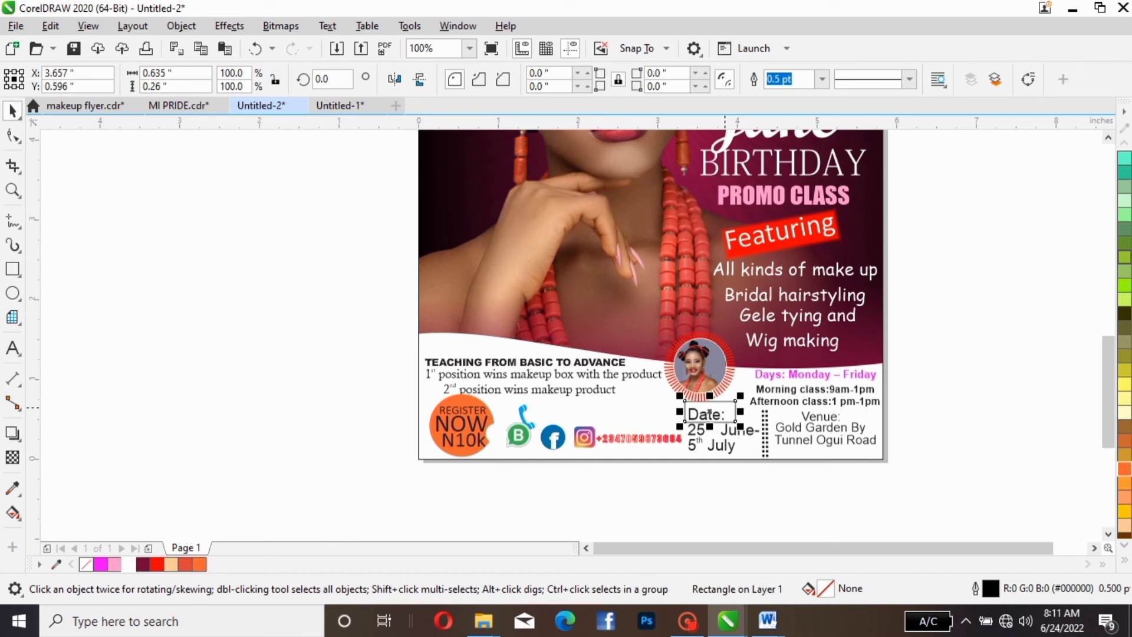
{"action": "key", "text": "Escape"}
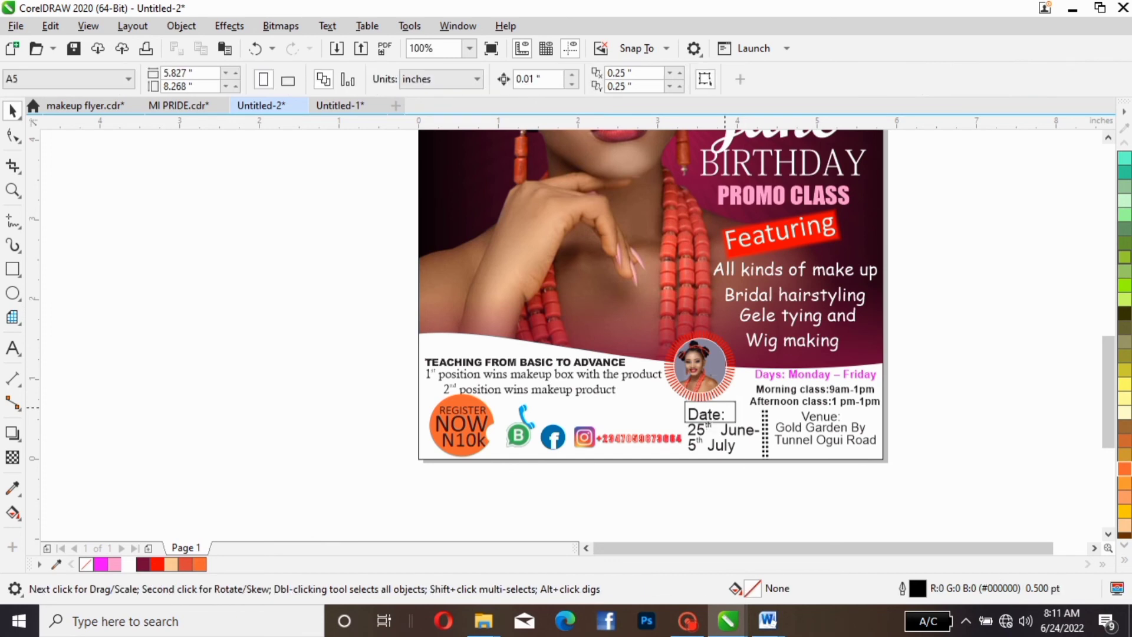
{"action": "left_click", "coordinate": [710, 412]}
{"action": "left_click_drag", "start_coordinate": [710, 413], "coordinate": [820, 413]}
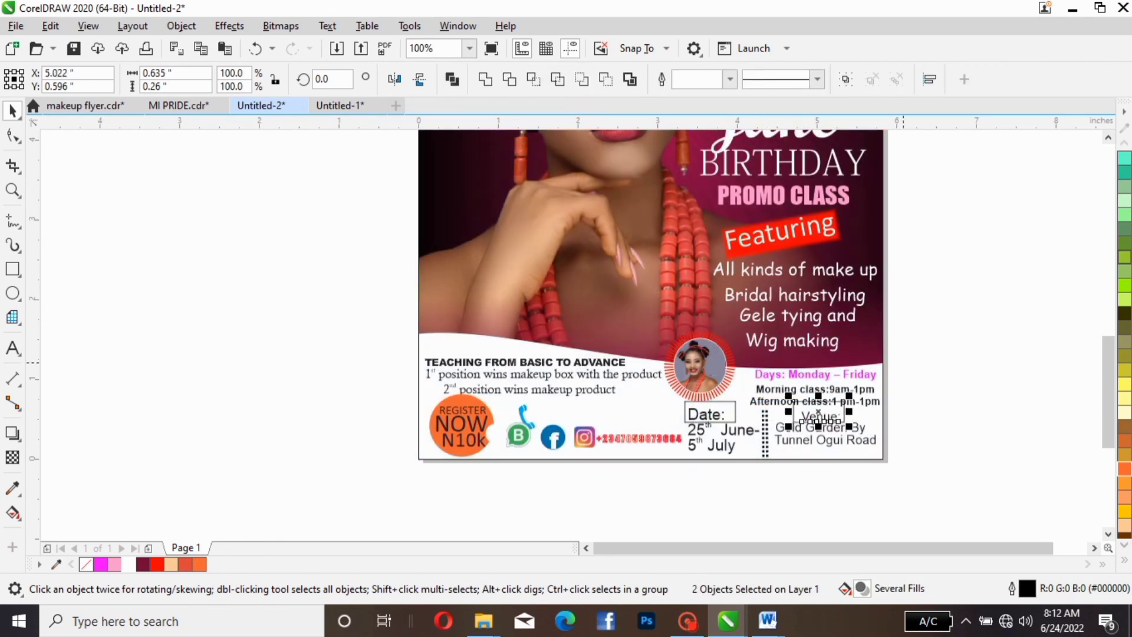
Step: Resize and centre the Venue: rectangle so it fits snugly around the label
{"action": "key", "text": "Escape"}
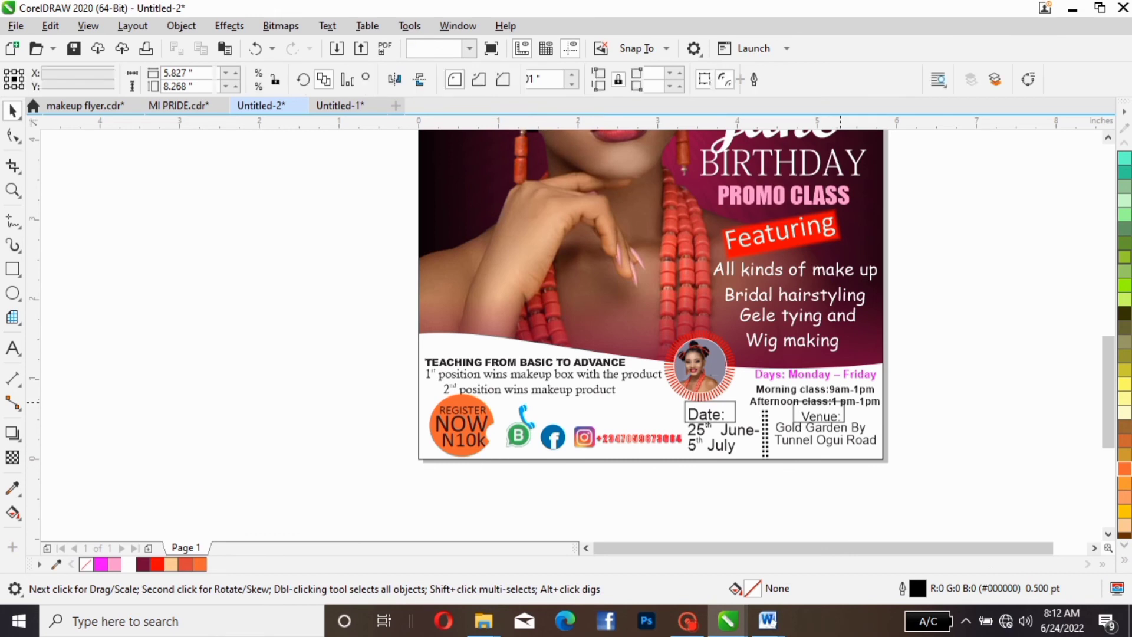
{"action": "left_click", "coordinate": [818, 396]}
{"action": "left_click_drag", "start_coordinate": [818, 397], "coordinate": [818, 411]}
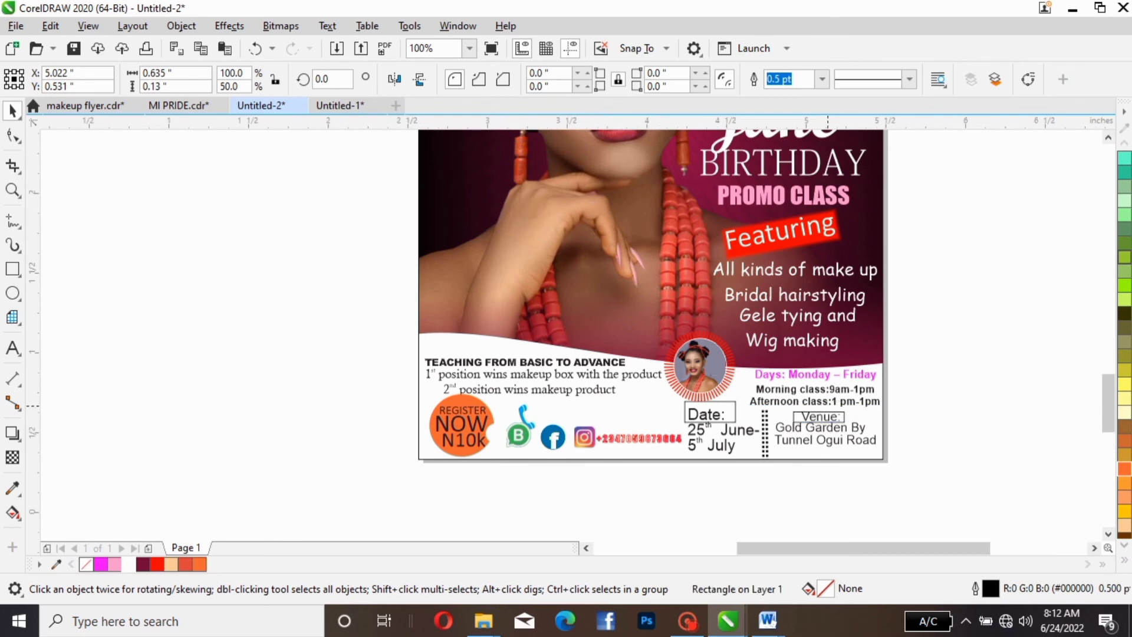
{"action": "scroll", "coordinate": [818, 410], "scroll_direction": "up", "scroll_amount": 2}
{"action": "key", "text": "Tab"}
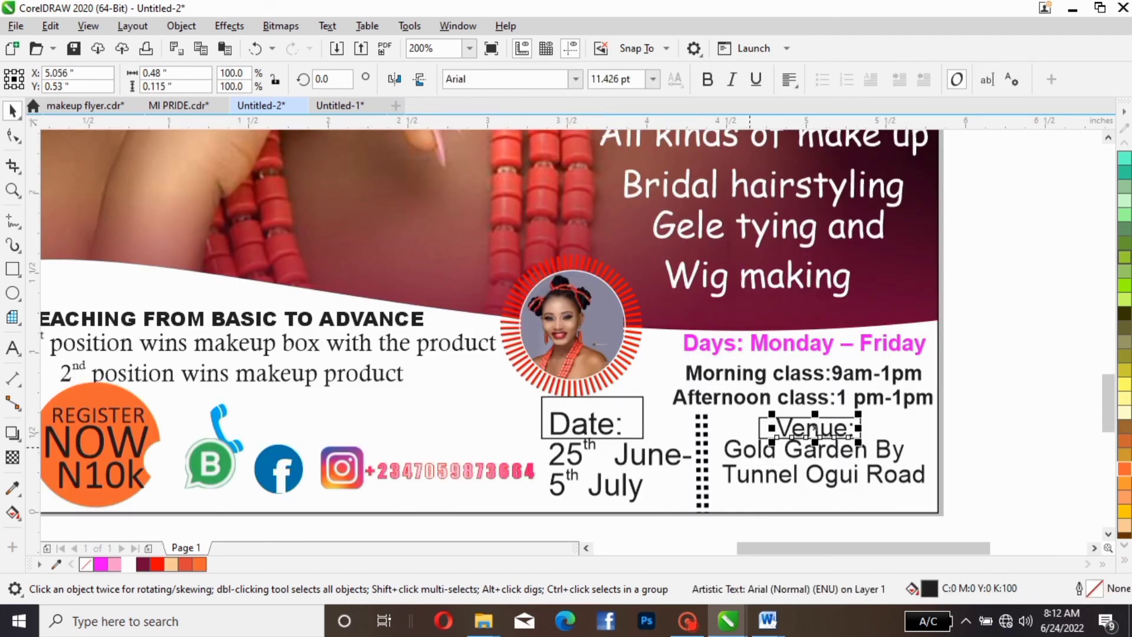
{"action": "key", "text": "Tab"}
{"action": "key", "text": "Escape"}
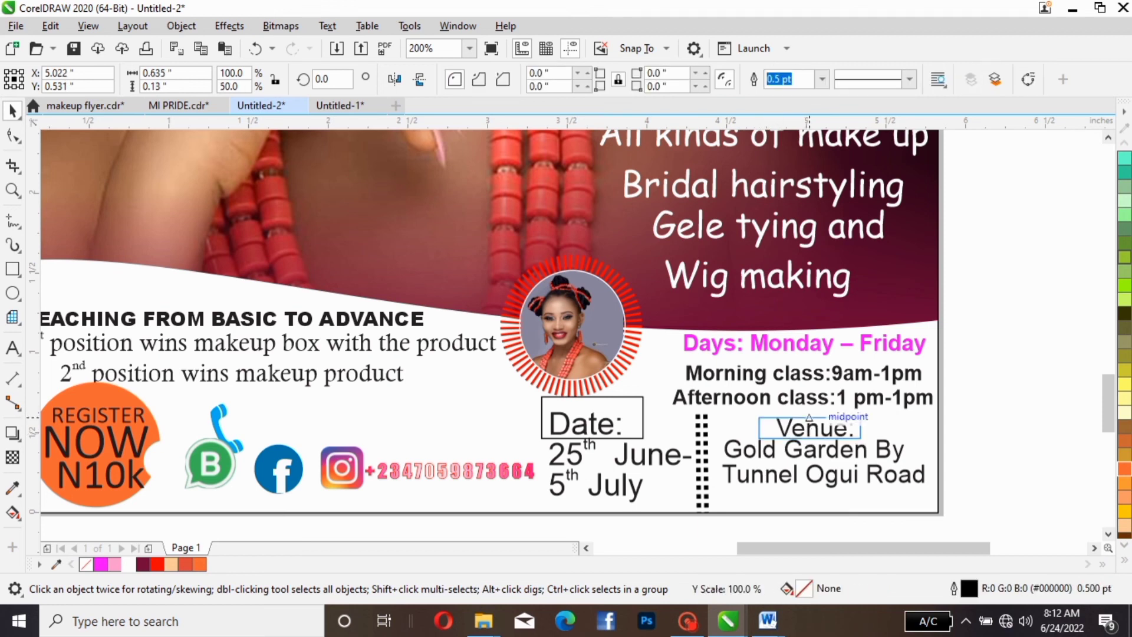
{"action": "left_click_drag", "start_coordinate": [809, 418], "coordinate": [809, 406]}
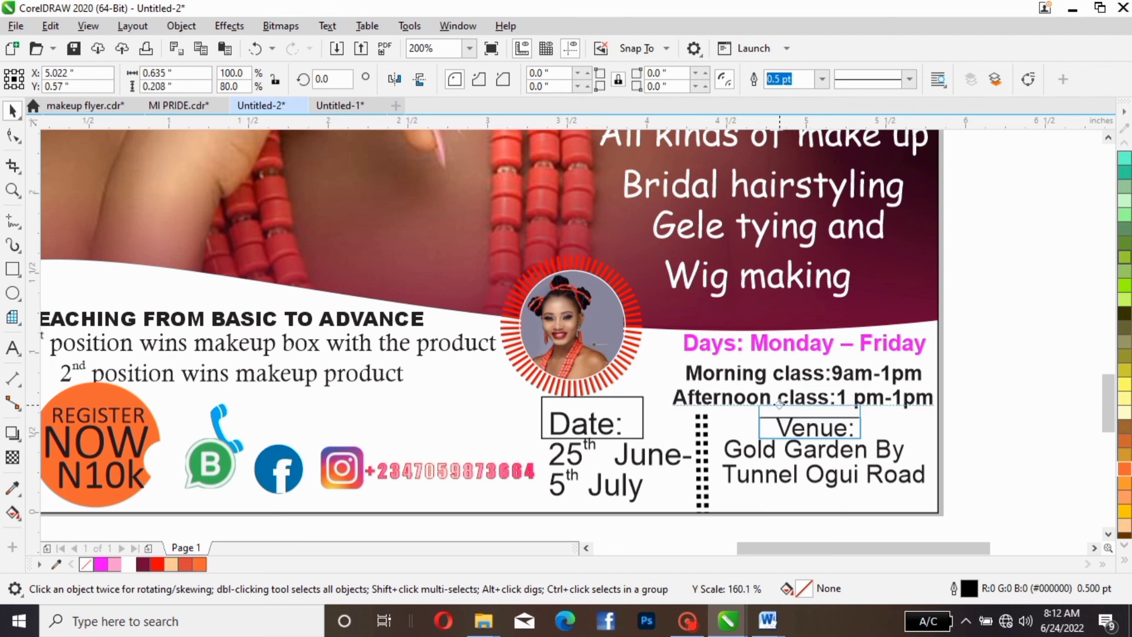
{"action": "left_click", "coordinate": [779, 406]}
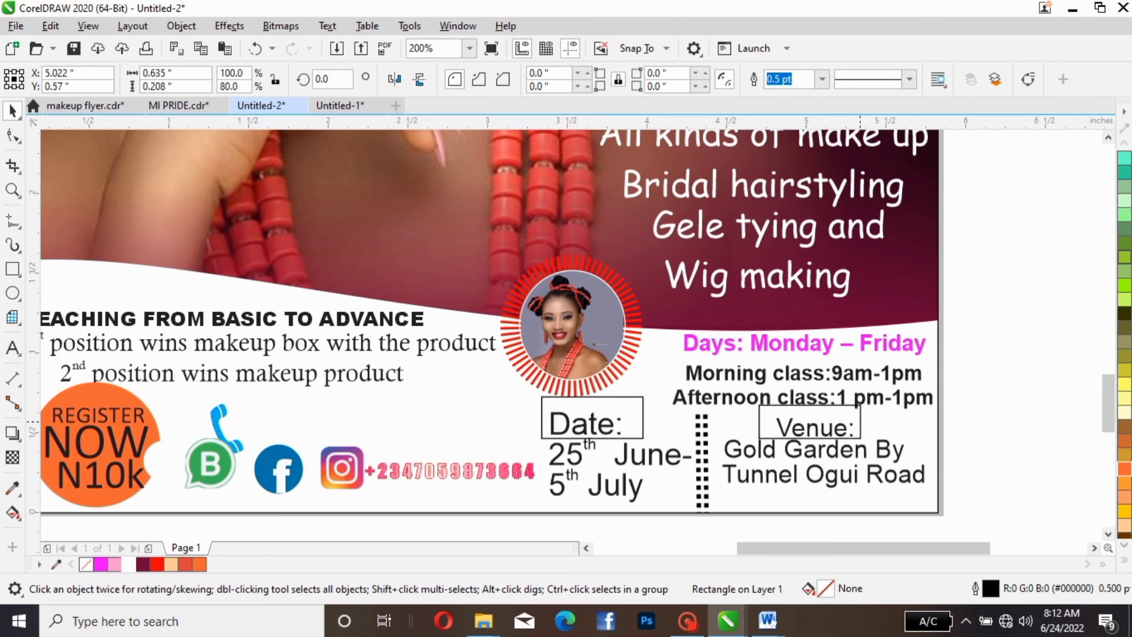
{"action": "left_click_drag", "start_coordinate": [864, 421], "coordinate": [914, 421]}
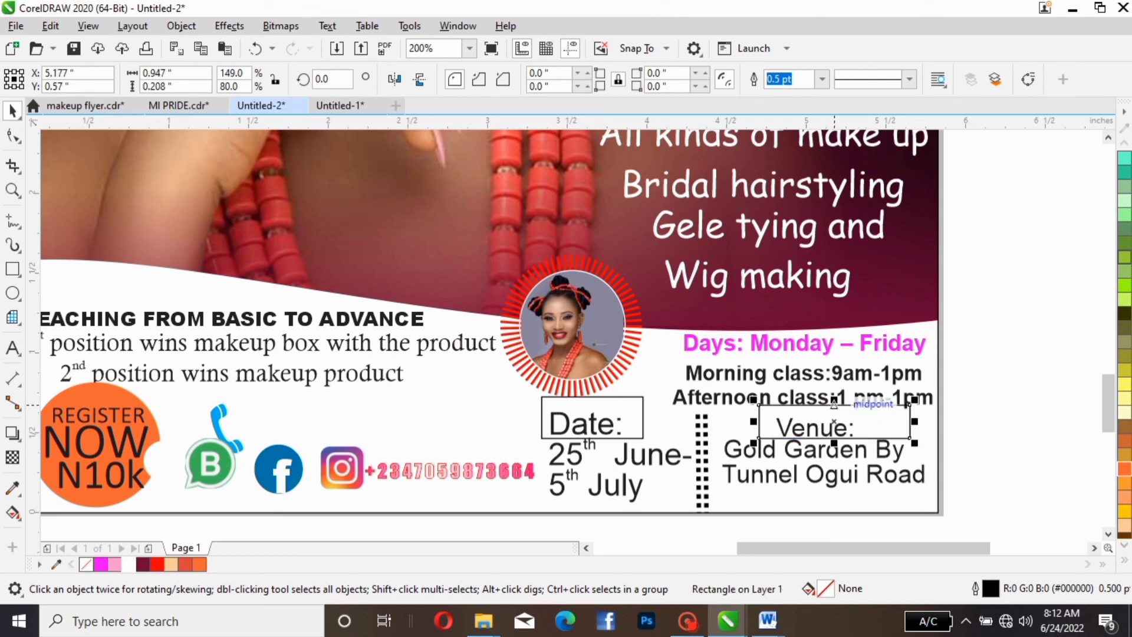
{"action": "left_click_drag", "start_coordinate": [834, 404], "coordinate": [833, 411]}
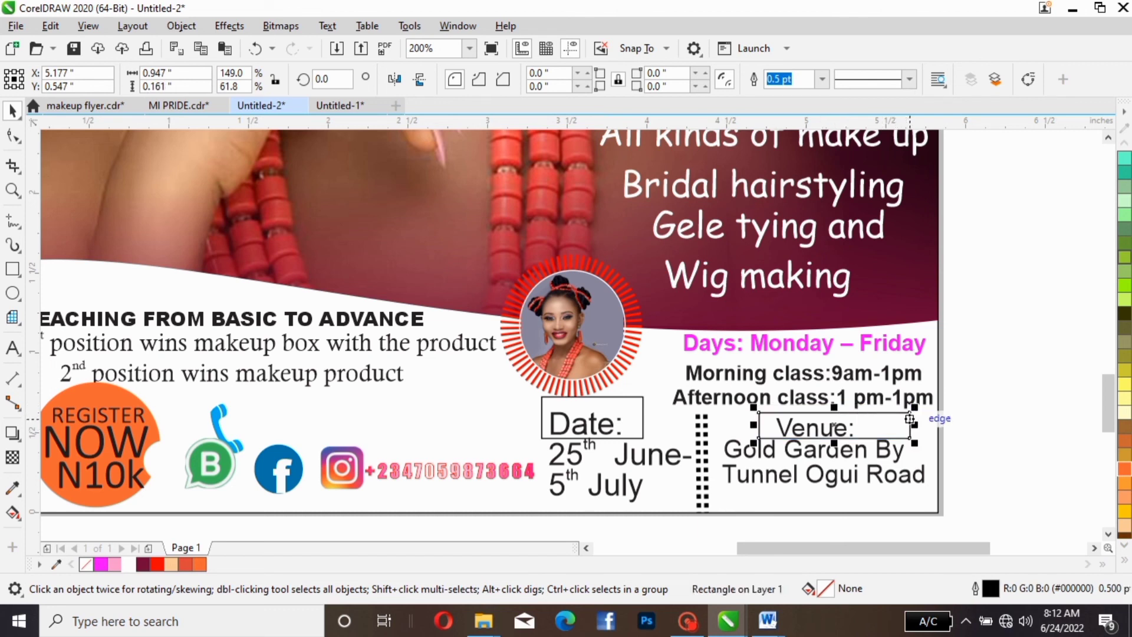
{"action": "left_click_drag", "start_coordinate": [910, 419], "coordinate": [857, 420]}
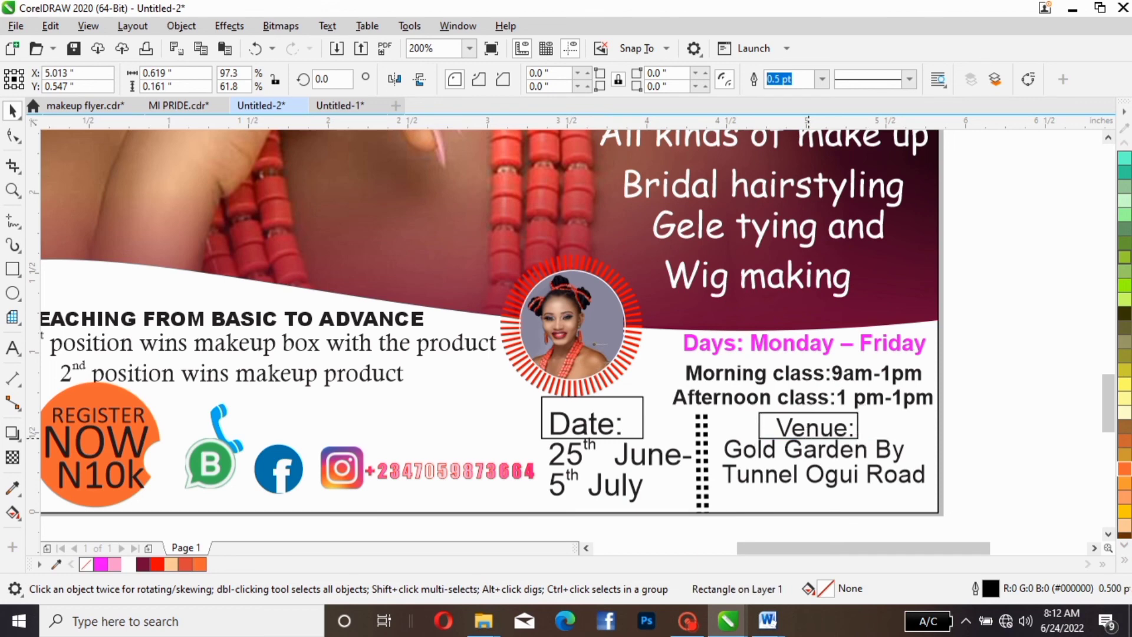
{"action": "left_click", "coordinate": [808, 428]}
{"action": "left_click_drag", "start_coordinate": [808, 427], "coordinate": [813, 428]}
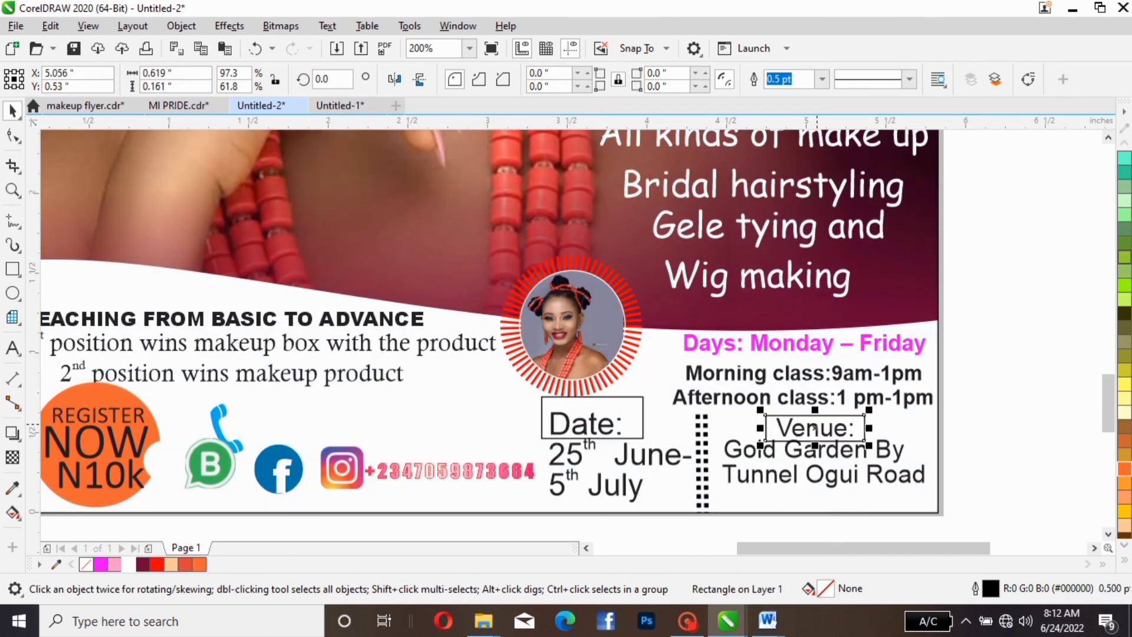
{"action": "key", "text": "Up"}
{"action": "key", "text": "Up"}
{"action": "key", "text": "Down"}
{"action": "key", "text": "Down"}
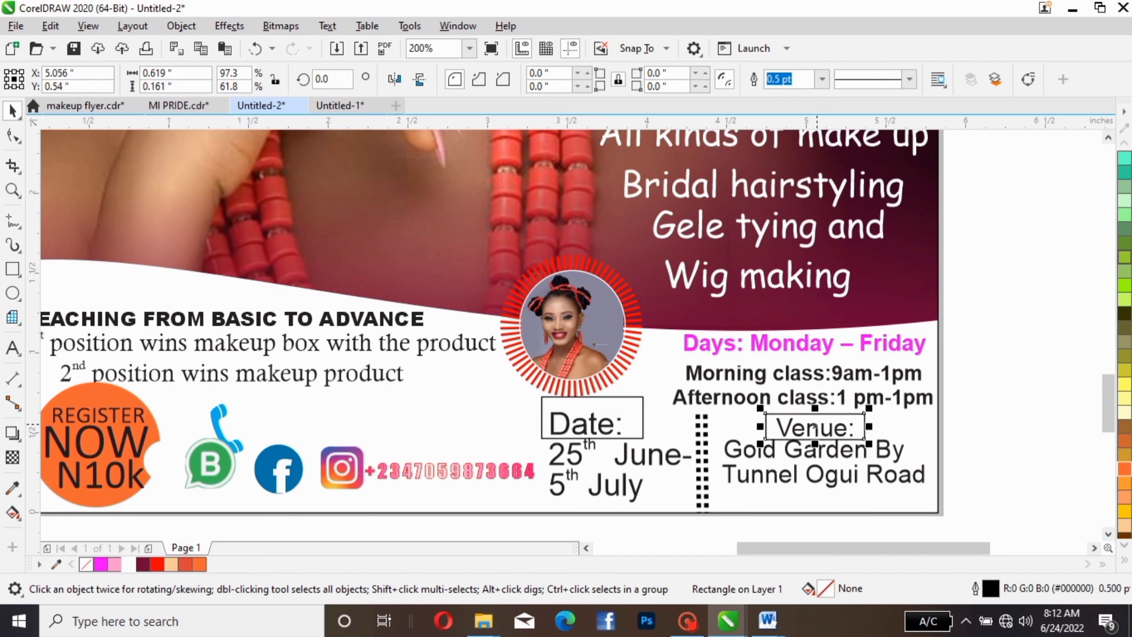
Step: Replace the old Date: box with a copy of the fitted Venue box
{"action": "left_click", "coordinate": [591, 419]}
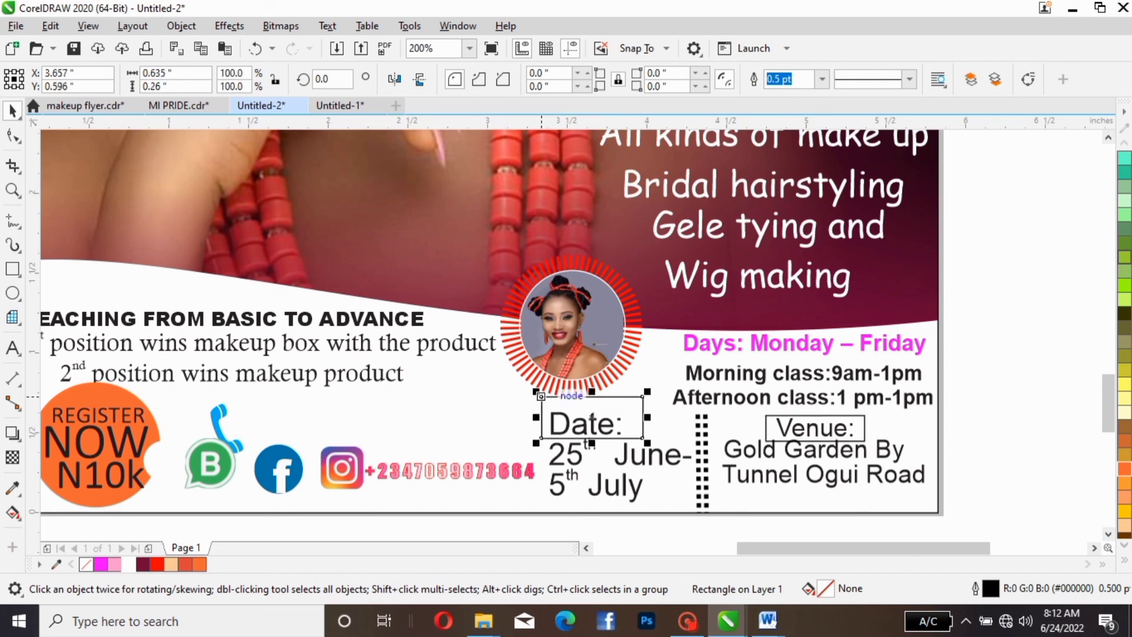
{"action": "key", "text": "Escape"}
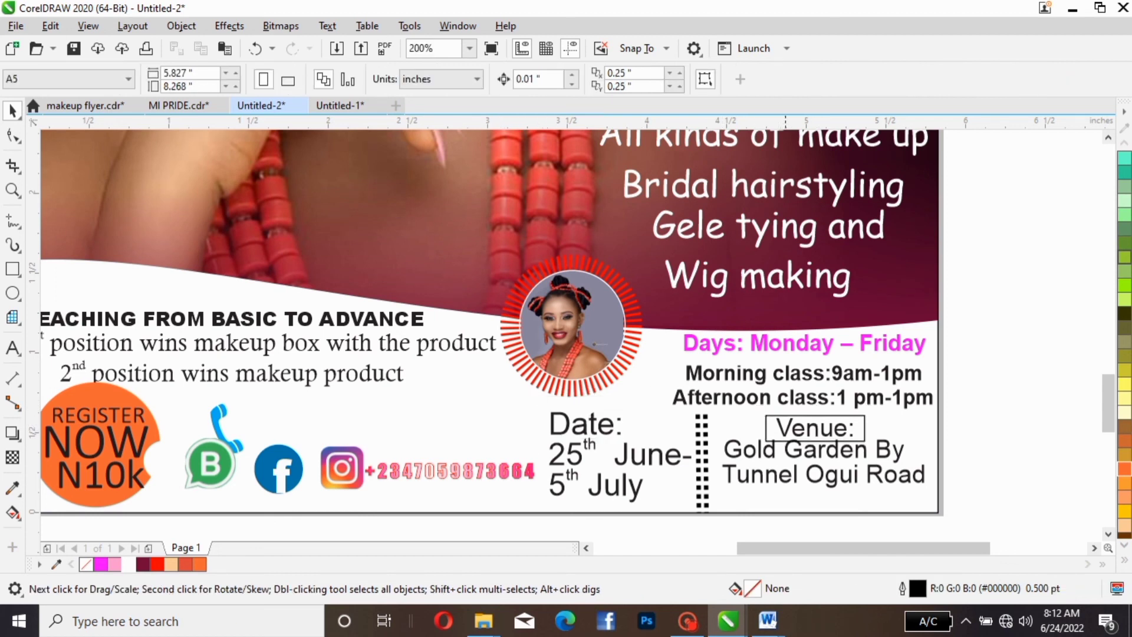
{"action": "left_click", "coordinate": [814, 414]}
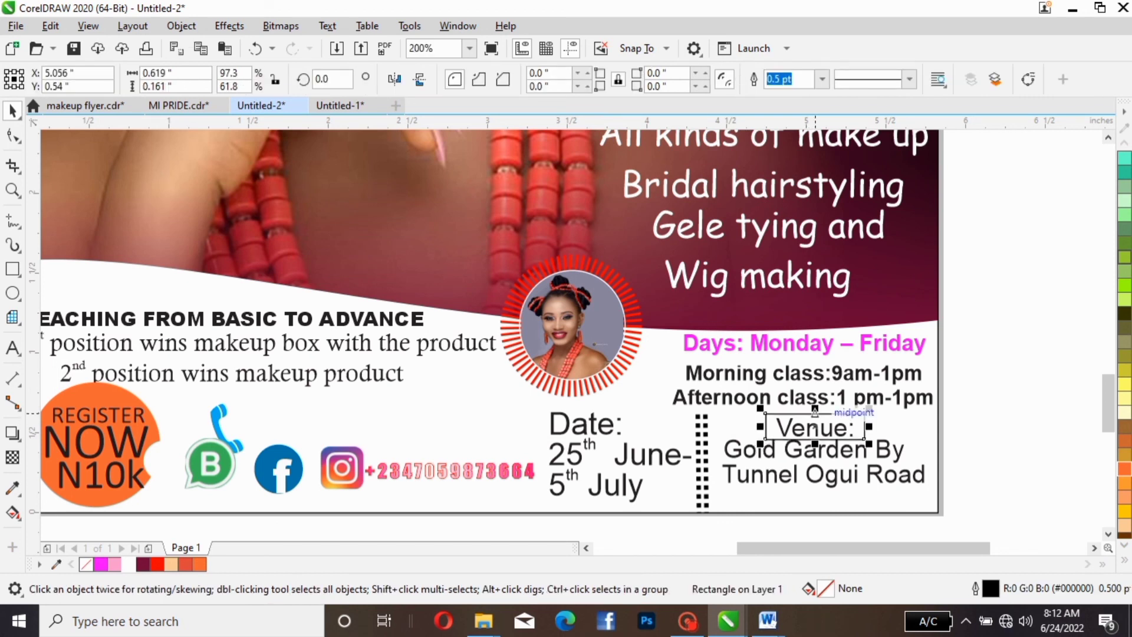
{"action": "left_click_drag", "start_coordinate": [814, 426], "coordinate": [592, 422]}
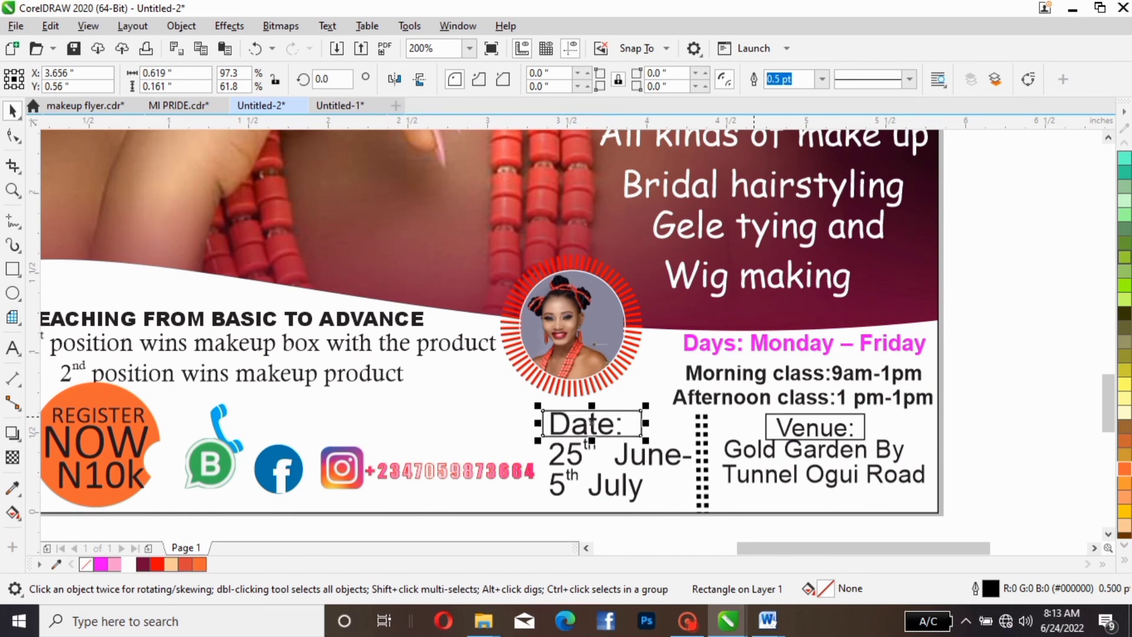
Step: Fill the Venue label box pink
{"action": "key", "text": "F3"}
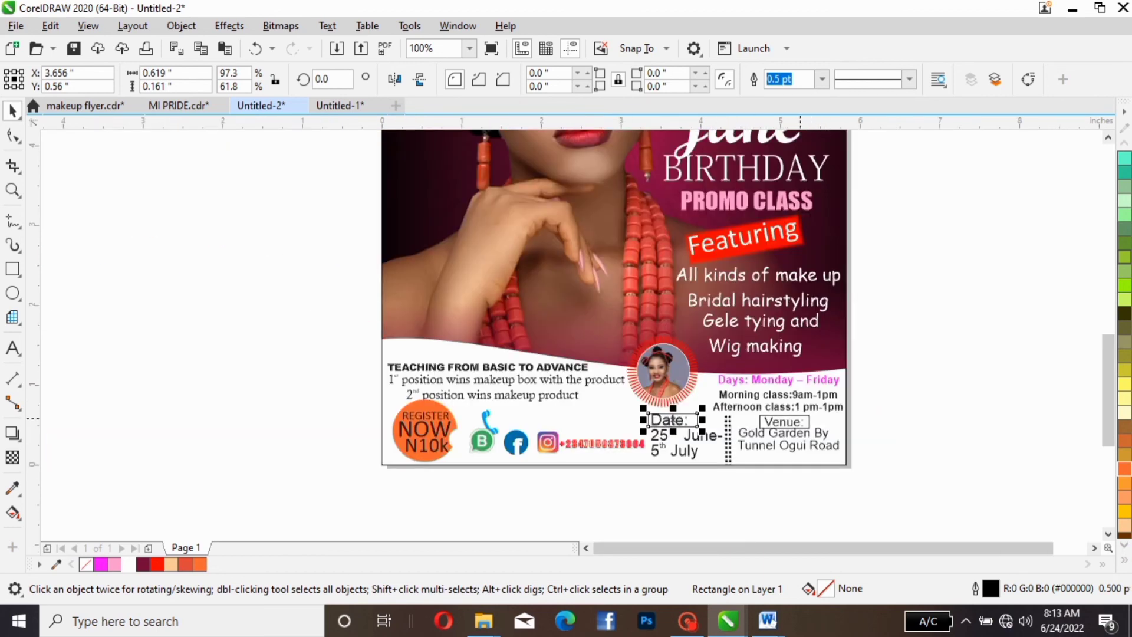
{"action": "left_click", "coordinate": [808, 419]}
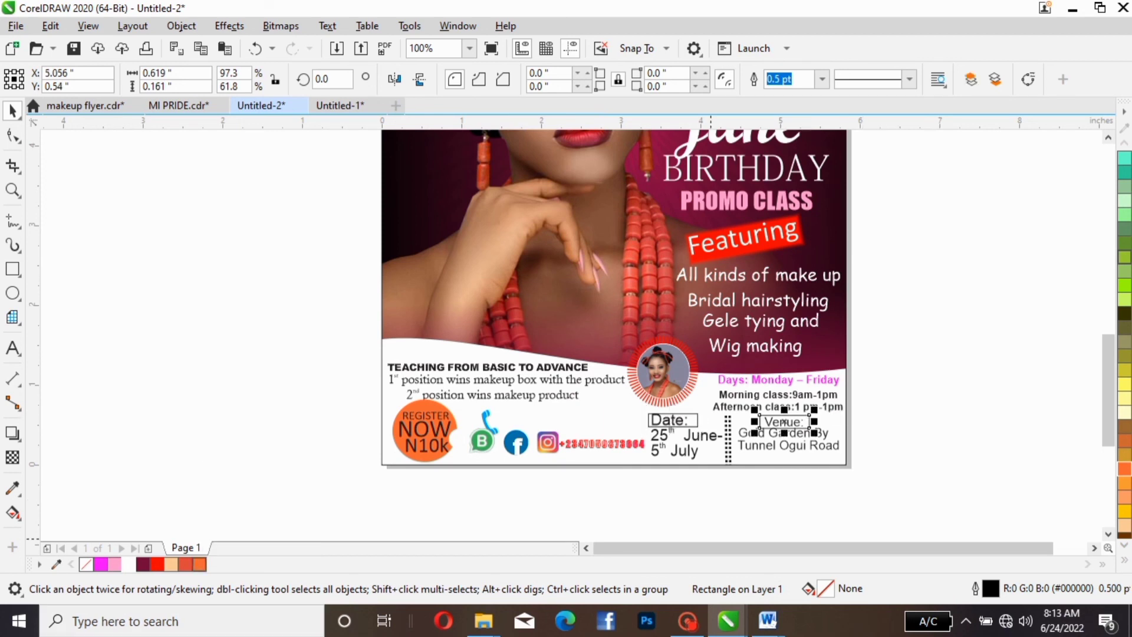
{"action": "left_click", "coordinate": [200, 564]}
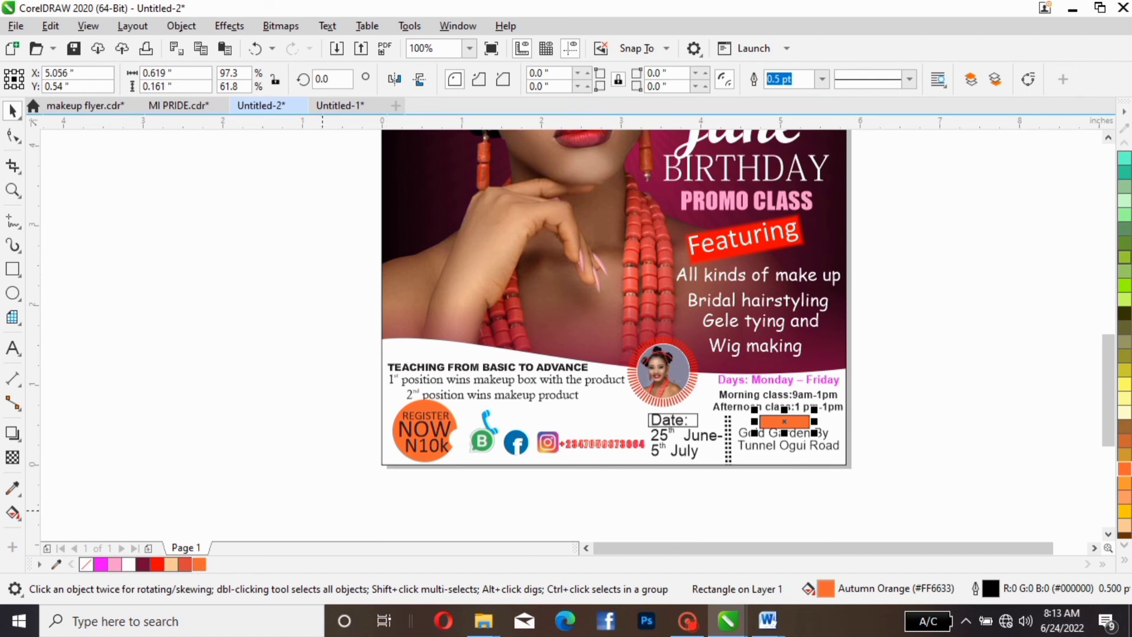
{"action": "left_click", "coordinate": [115, 564]}
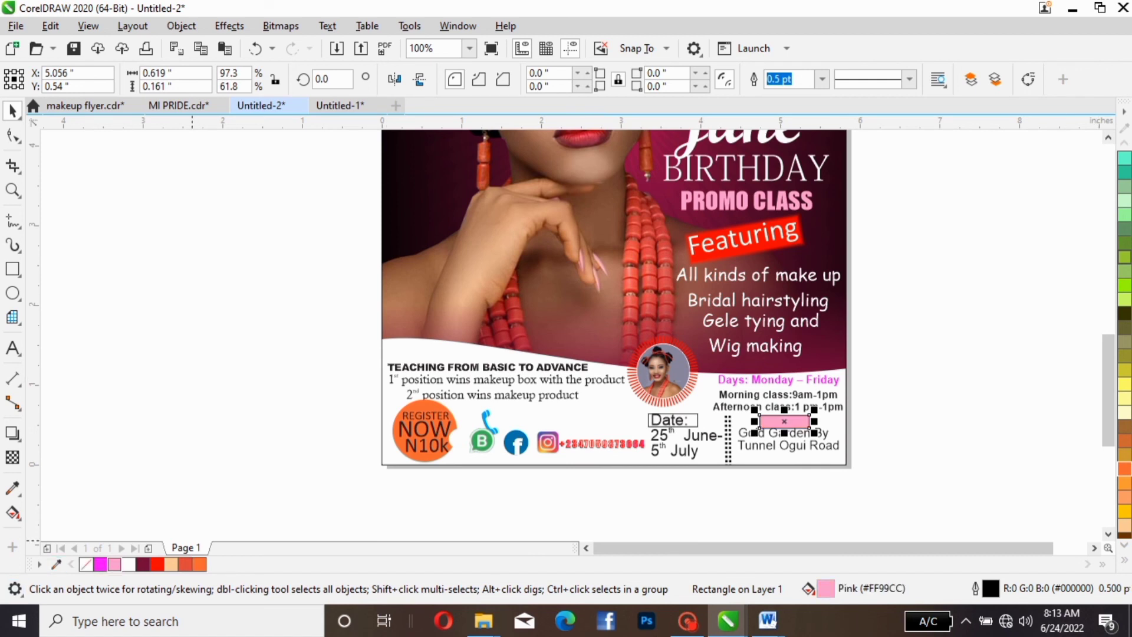
{"action": "left_click", "coordinate": [85, 564]}
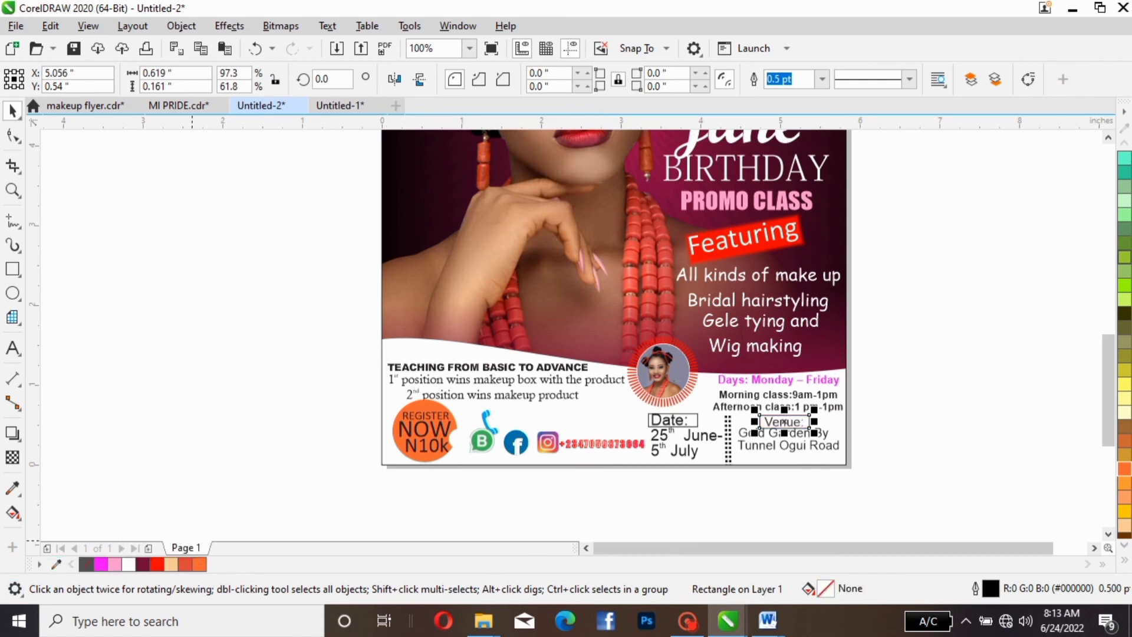
{"action": "left_click", "coordinate": [100, 564]}
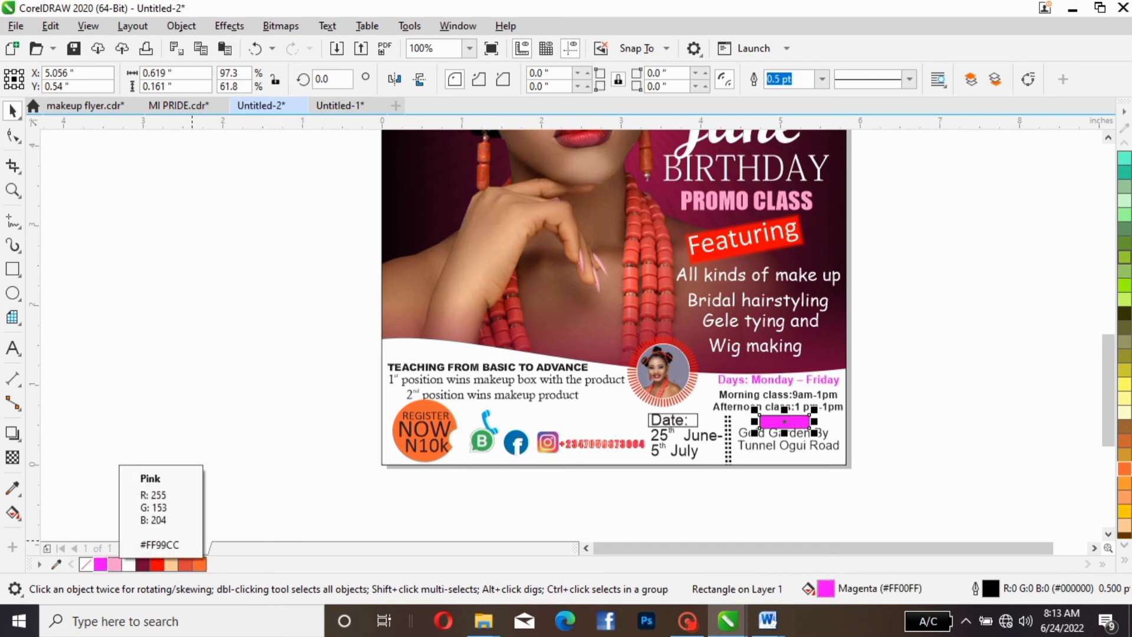
{"action": "left_click", "coordinate": [114, 564]}
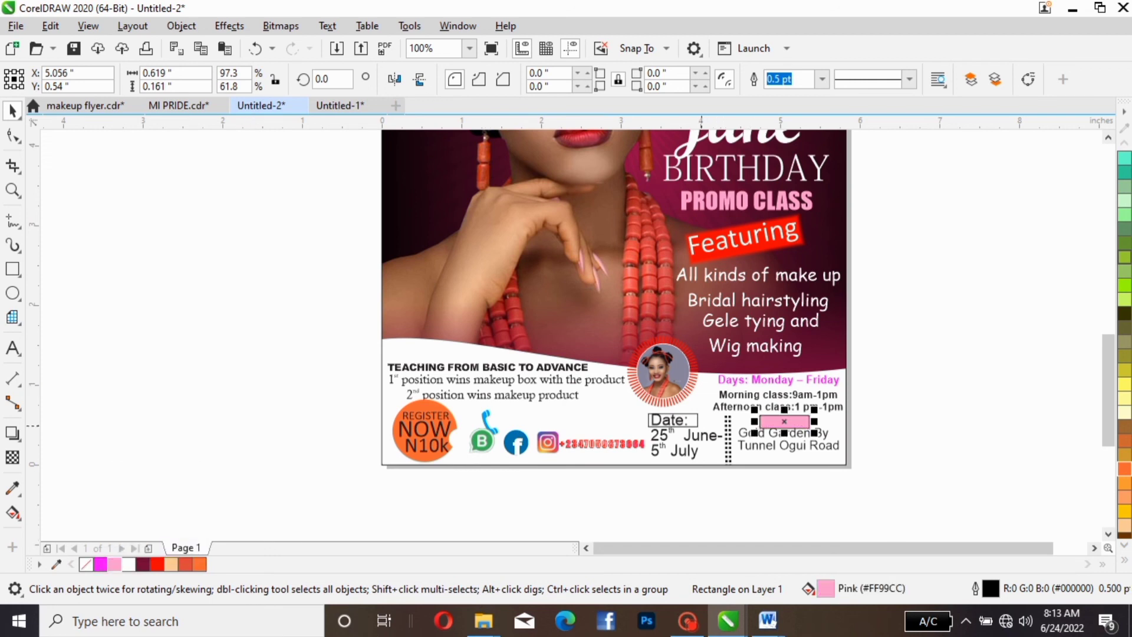
Step: Fill the Date label box magenta
{"action": "double_click", "coordinate": [672, 420]}
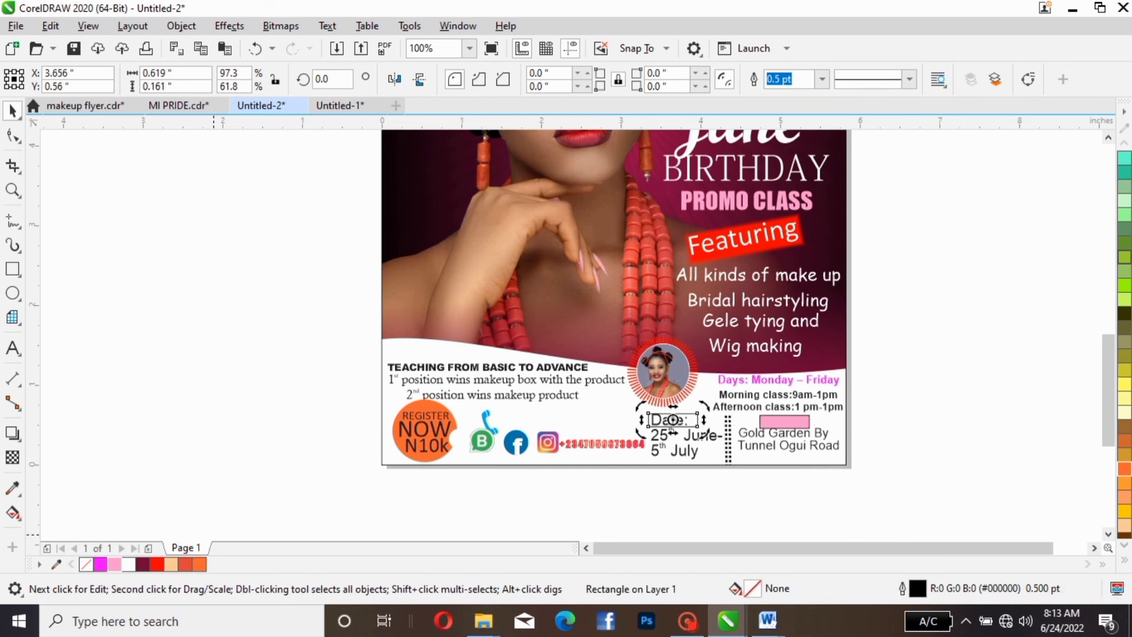
{"action": "left_click", "coordinate": [101, 564]}
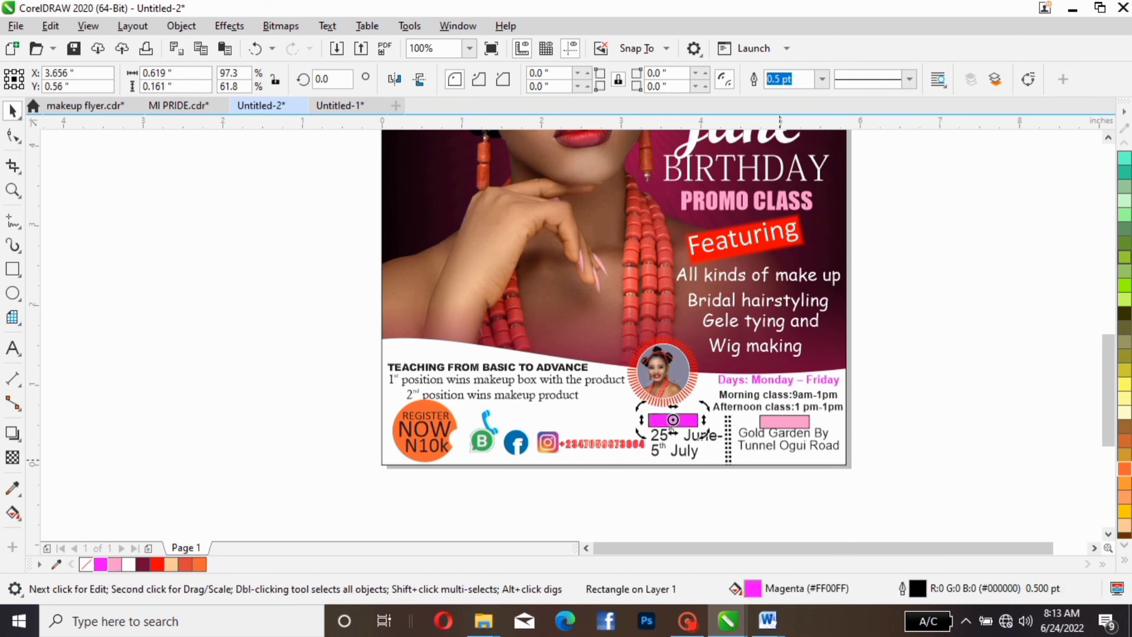
{"action": "left_click", "coordinate": [784, 439]}
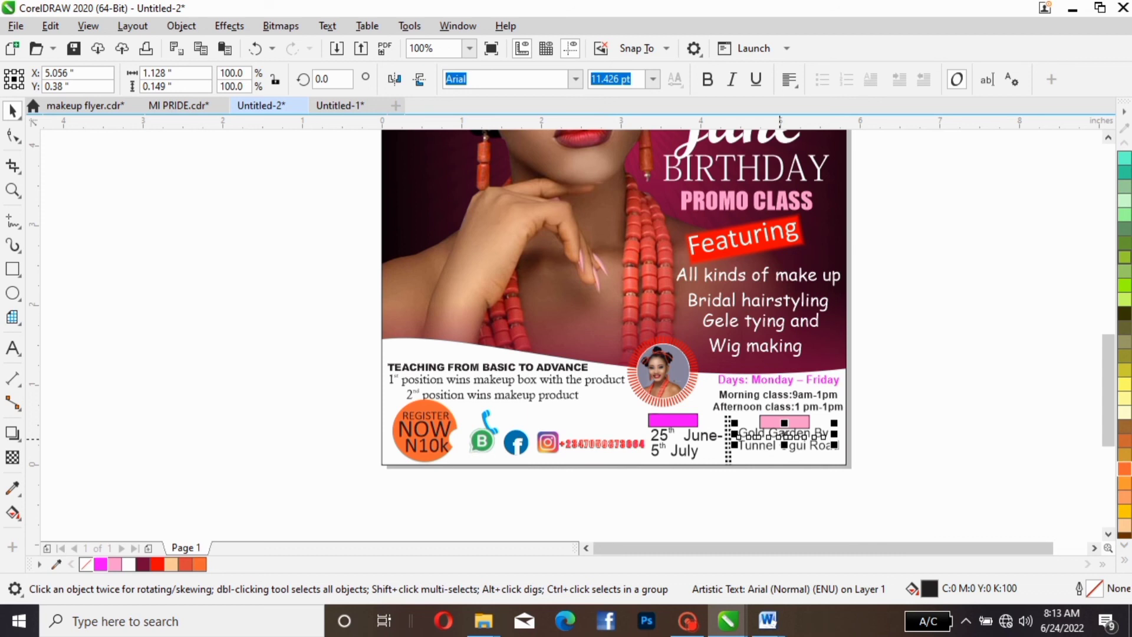
Step: Make the Venue: label text white
{"action": "left_click", "coordinate": [794, 415]}
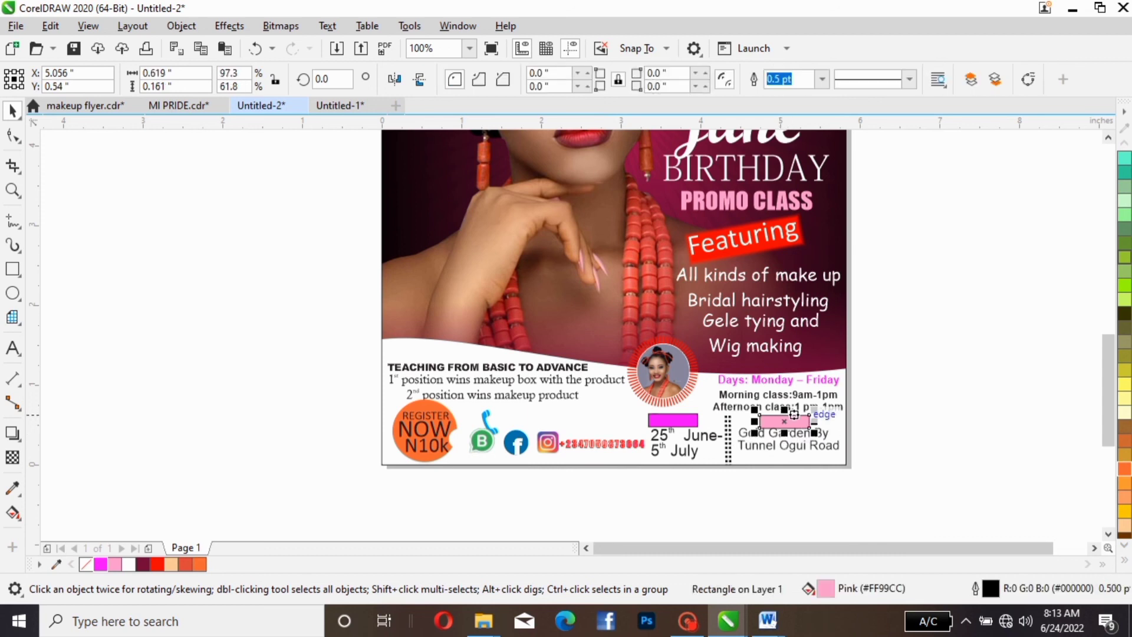
{"action": "left_click_drag", "start_coordinate": [911, 373], "coordinate": [780, 425]}
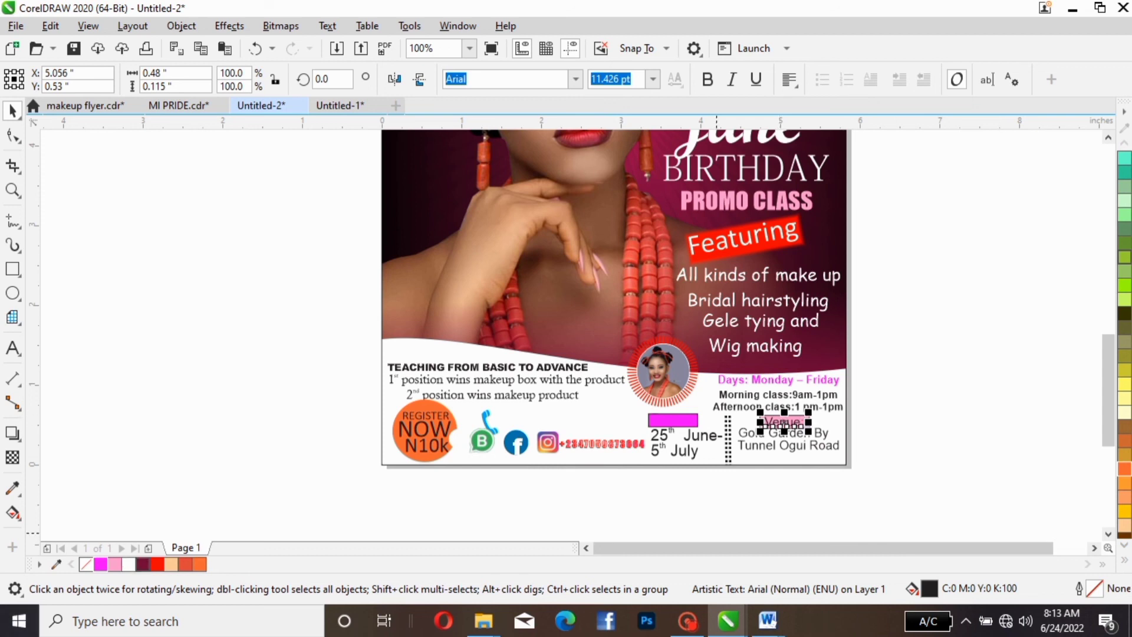
{"action": "left_click", "coordinate": [128, 564]}
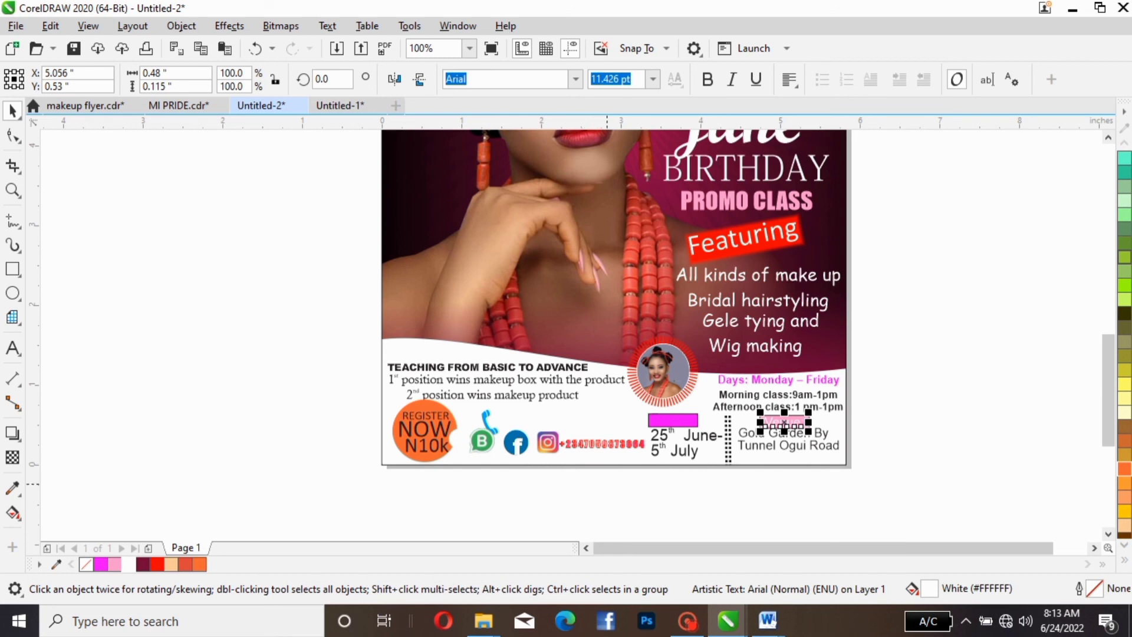
Step: Make the Date: label text white
{"action": "left_click", "coordinate": [684, 421]}
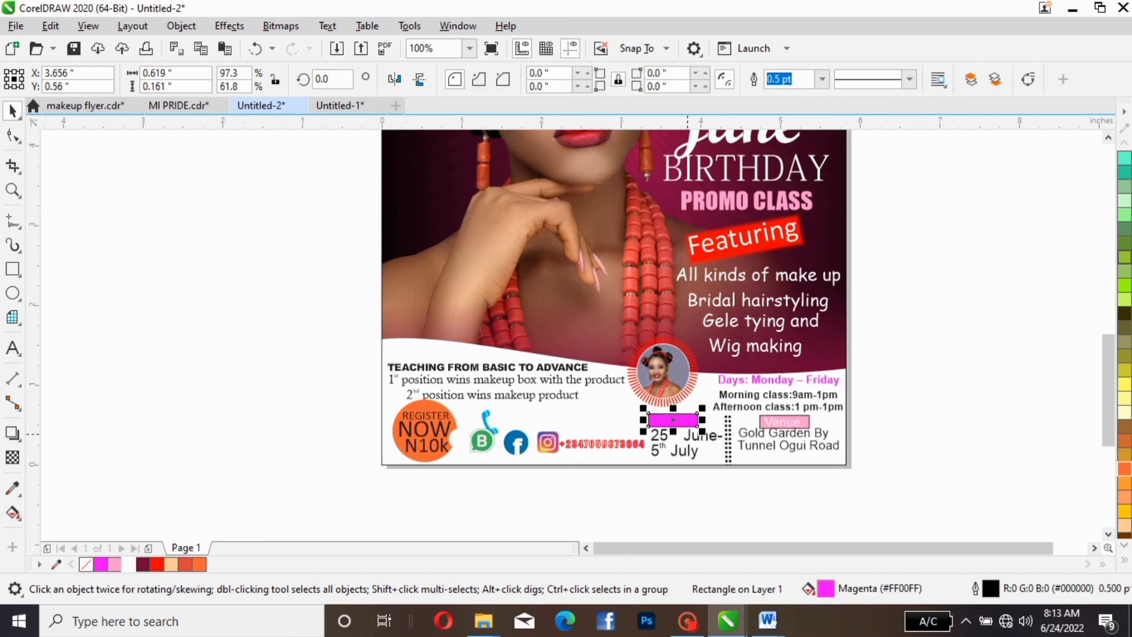
{"action": "double_click", "coordinate": [687, 441]}
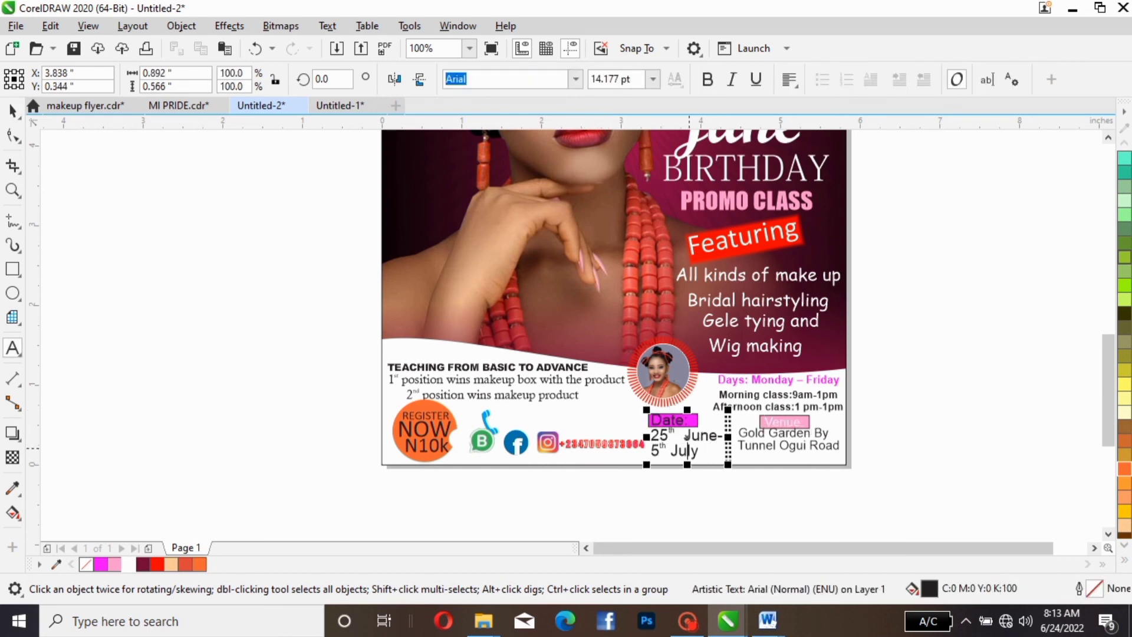
{"action": "key", "text": "ctrl+a"}
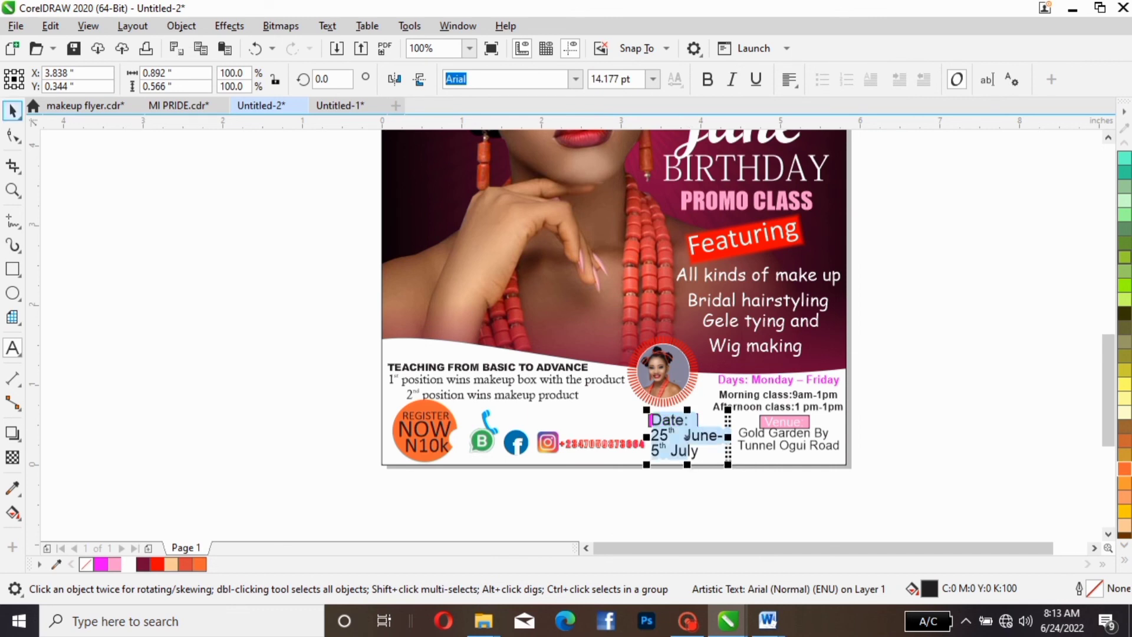
{"action": "key", "text": "ctrl+space"}
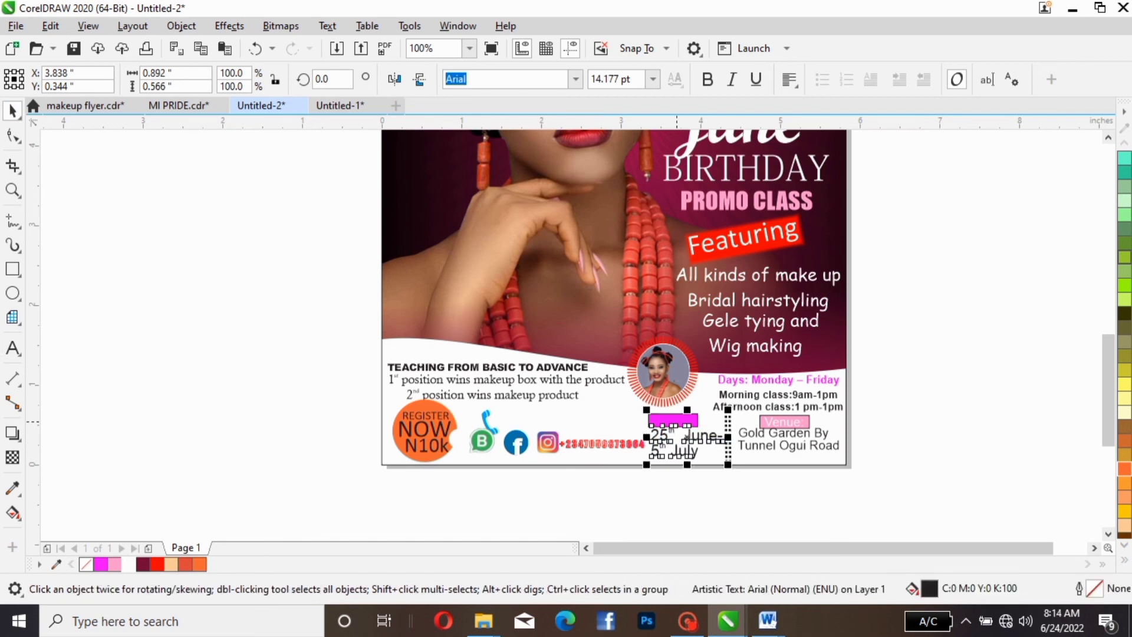
{"action": "left_click", "coordinate": [672, 420]}
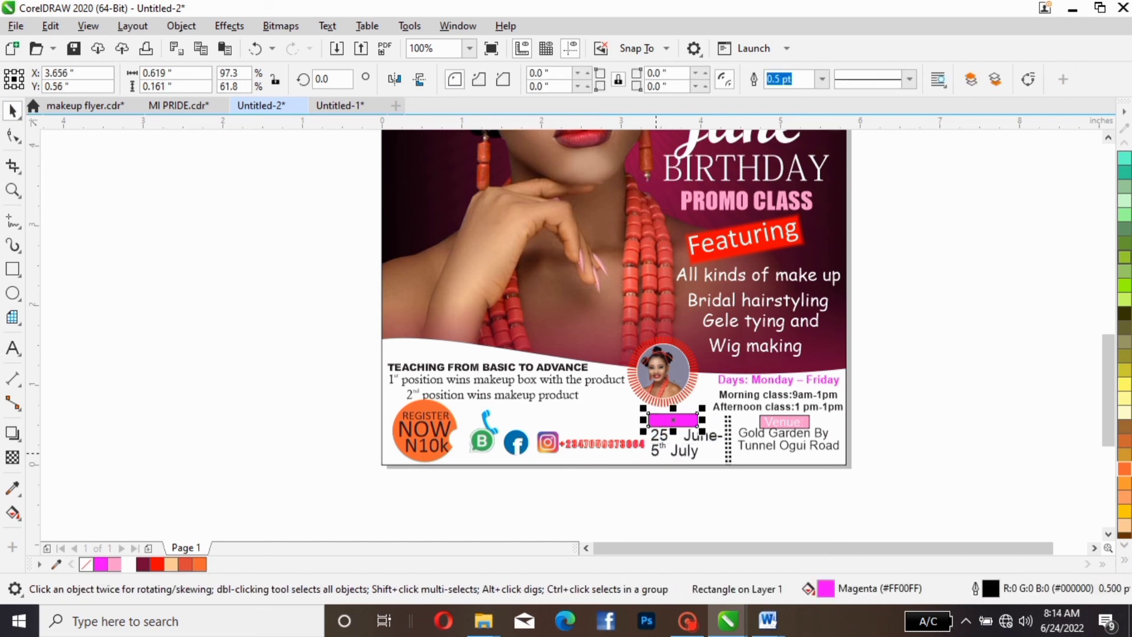
{"action": "left_click_drag", "start_coordinate": [650, 476], "coordinate": [692, 379]}
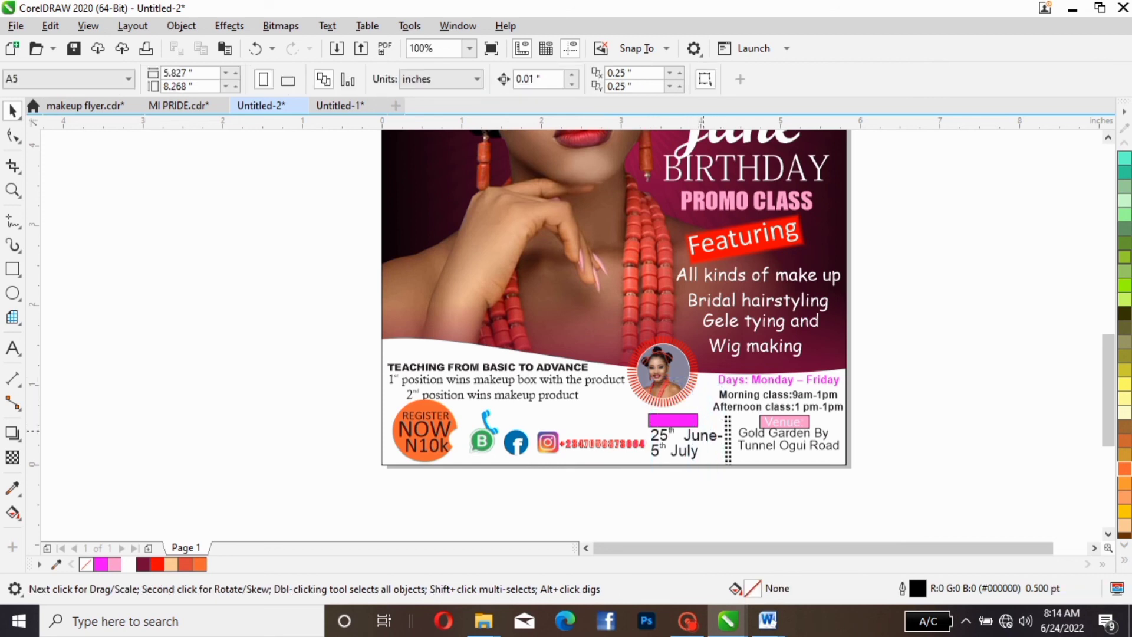
{"action": "left_click", "coordinate": [702, 435]}
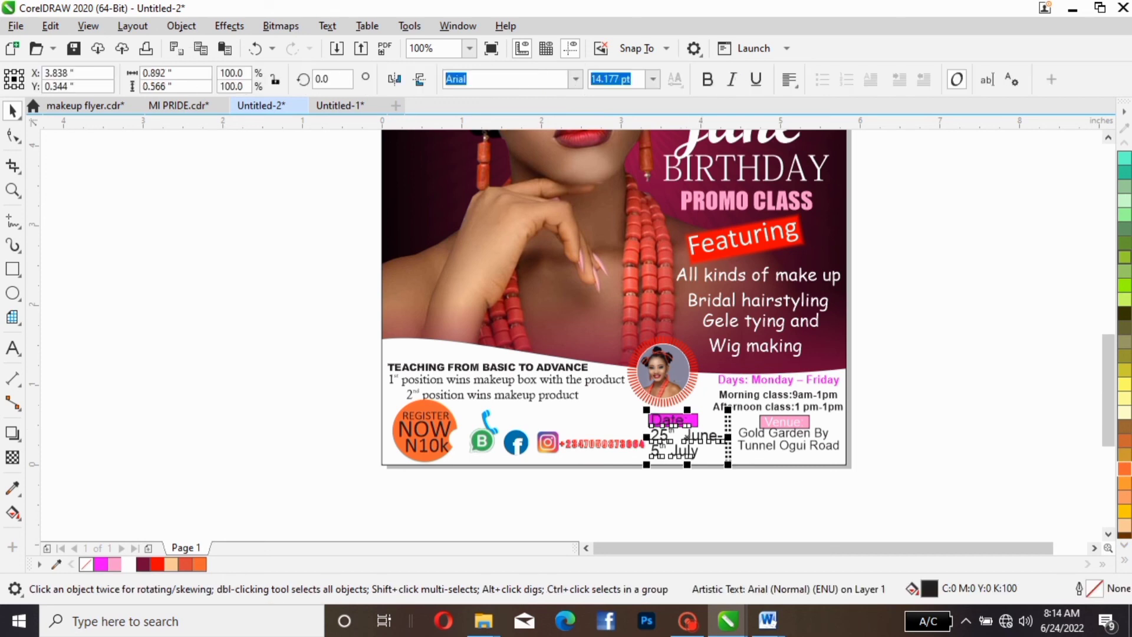
{"action": "left_click", "coordinate": [118, 210]}
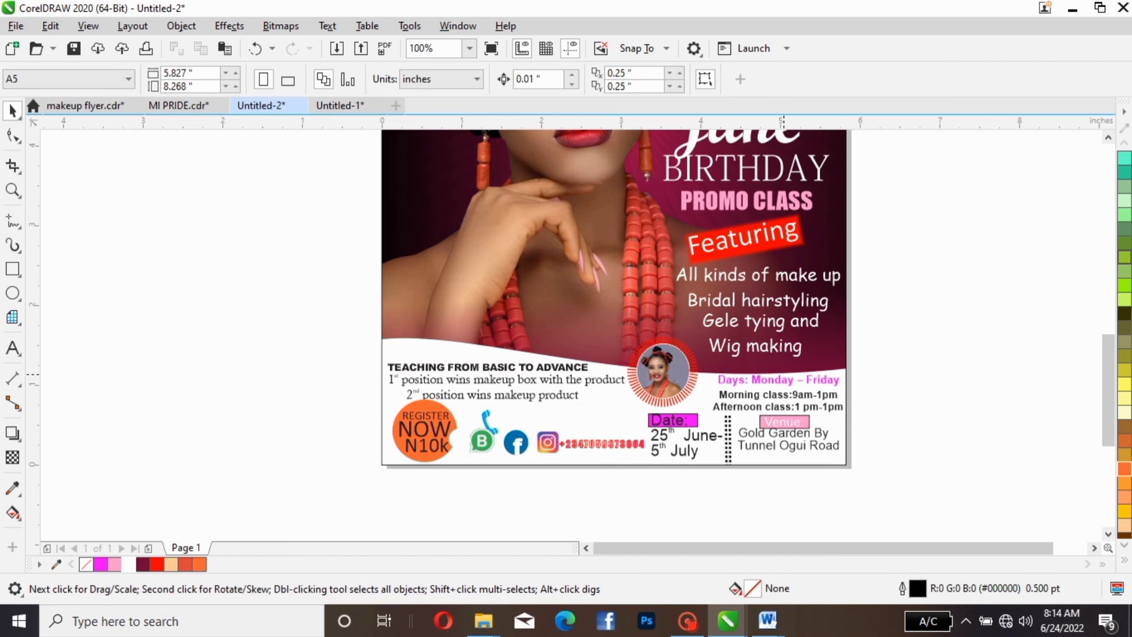
{"action": "left_click", "coordinate": [688, 420]}
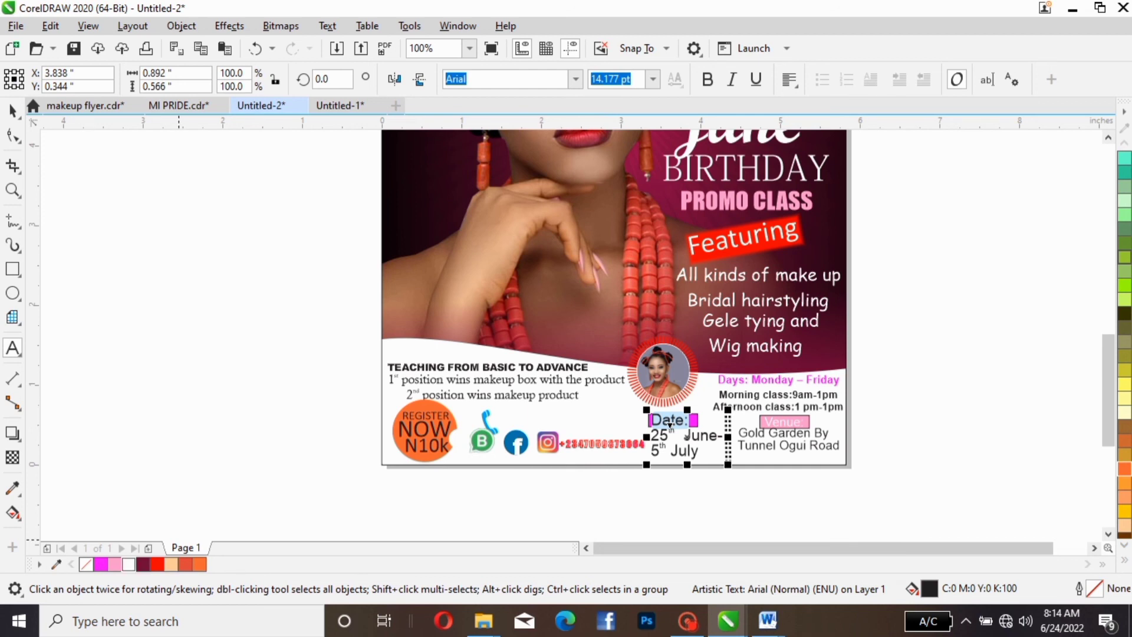
{"action": "left_click_drag", "start_coordinate": [669, 425], "coordinate": [670, 424]}
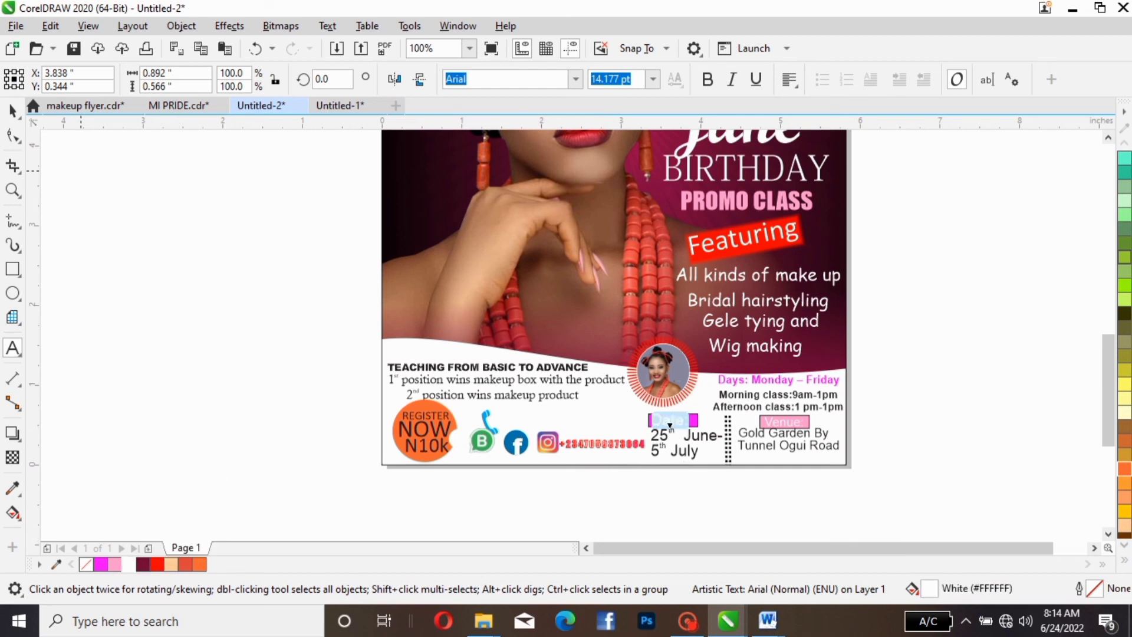
{"action": "key", "text": "ctrl+space"}
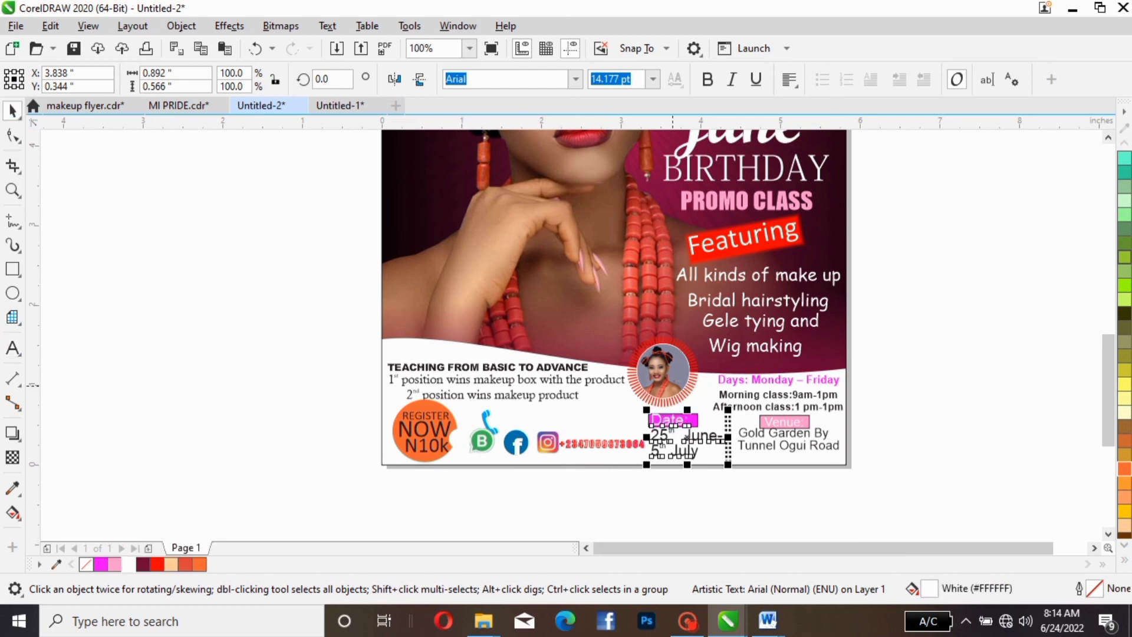
Step: Remove the outlines from the pink Venue box and the magenta Date box
{"action": "left_click", "coordinate": [783, 421]}
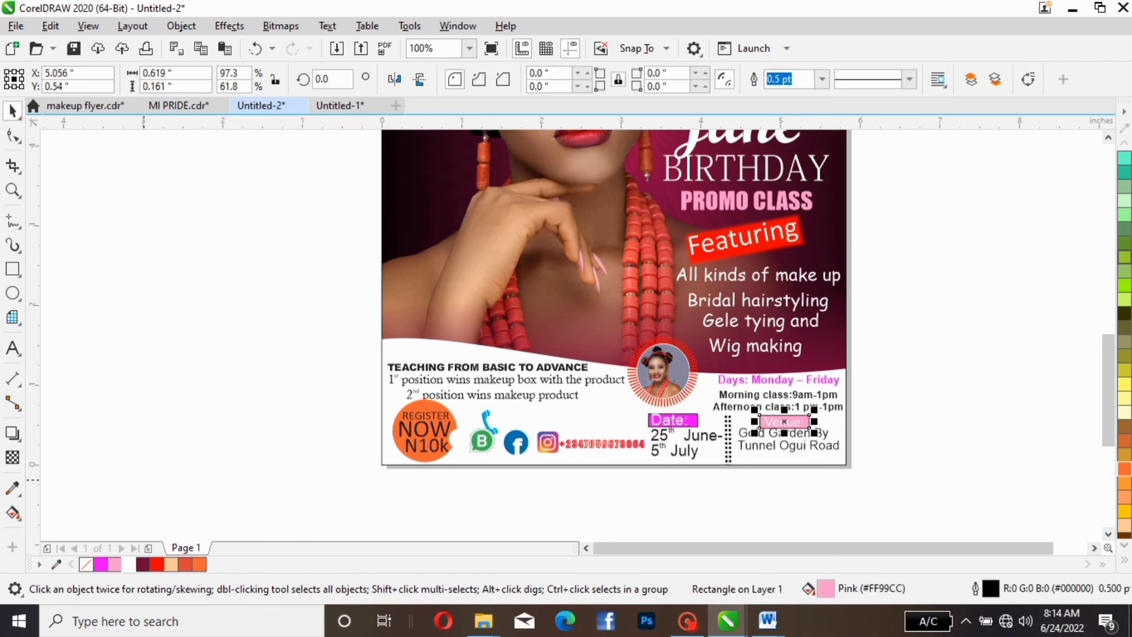
{"action": "left_click", "coordinate": [57, 564]}
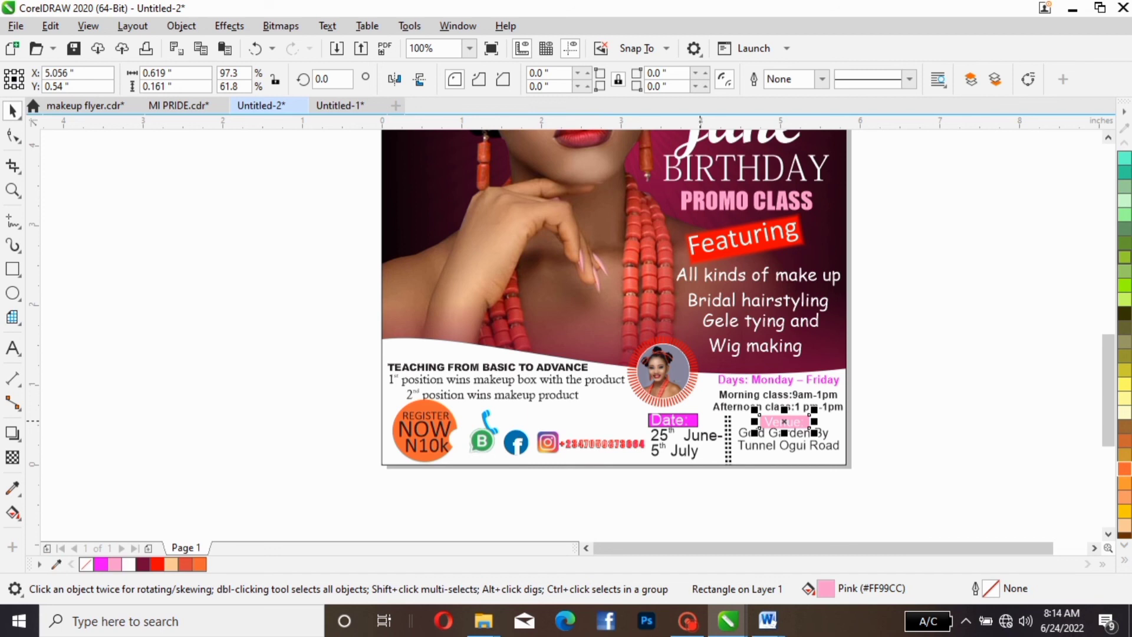
{"action": "left_click", "coordinate": [691, 419]}
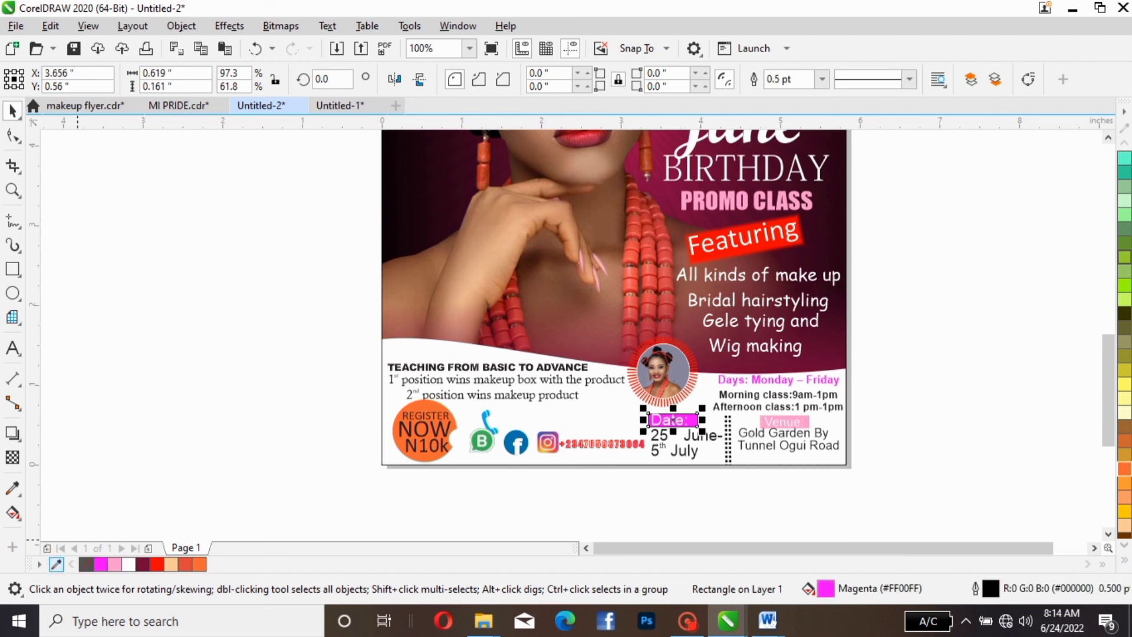
{"action": "right_click", "coordinate": [86, 564]}
{"action": "left_click", "coordinate": [299, 330]}
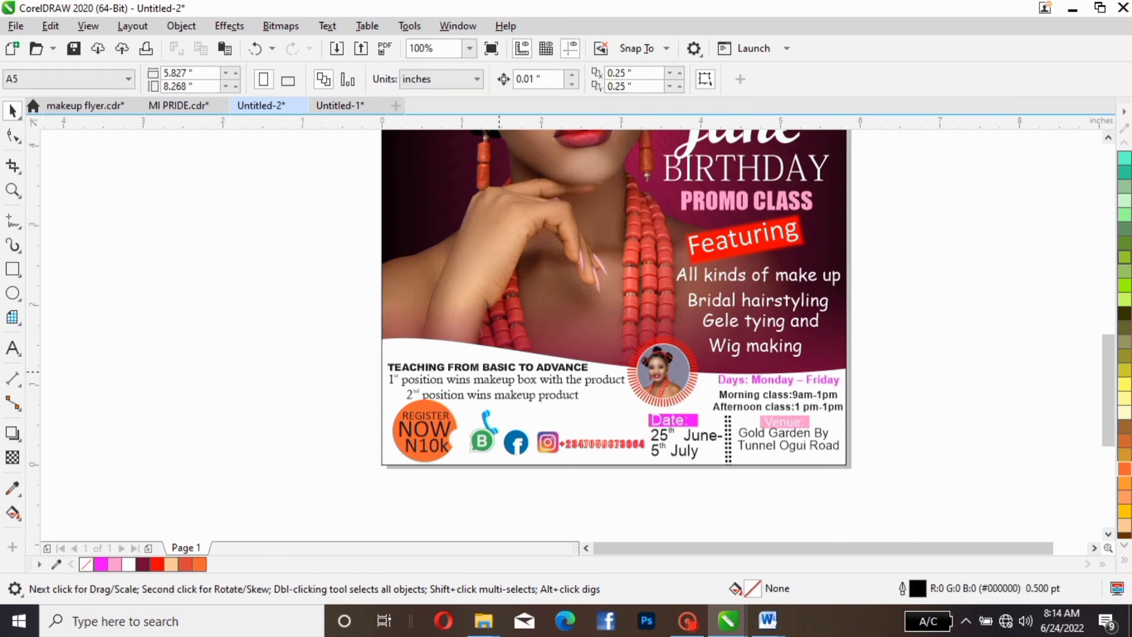
Step: Scale the 1st and 2nd position prize lines down slightly and shift the circular portrait left
{"action": "left_click", "coordinate": [500, 371]}
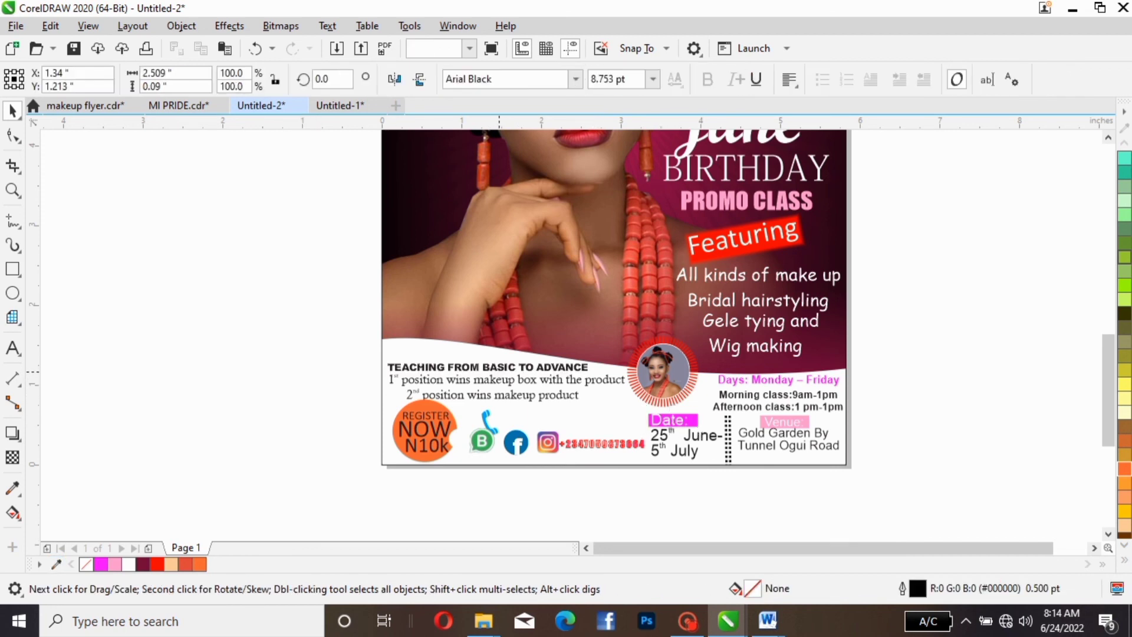
{"action": "left_click", "coordinate": [583, 381]}
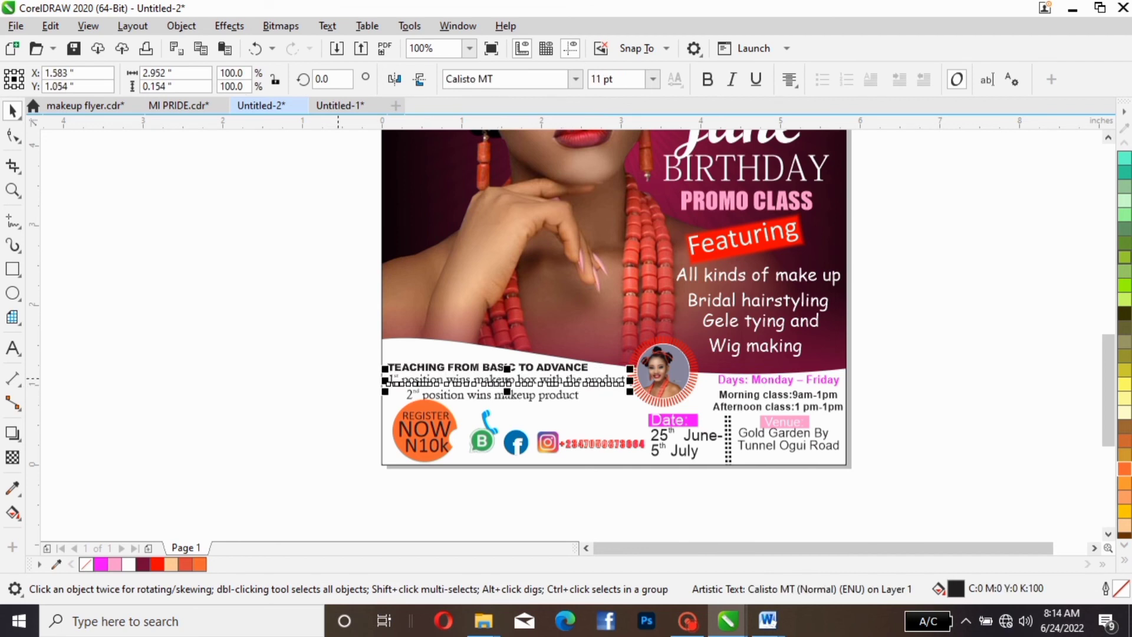
{"action": "key", "text": "Escape"}
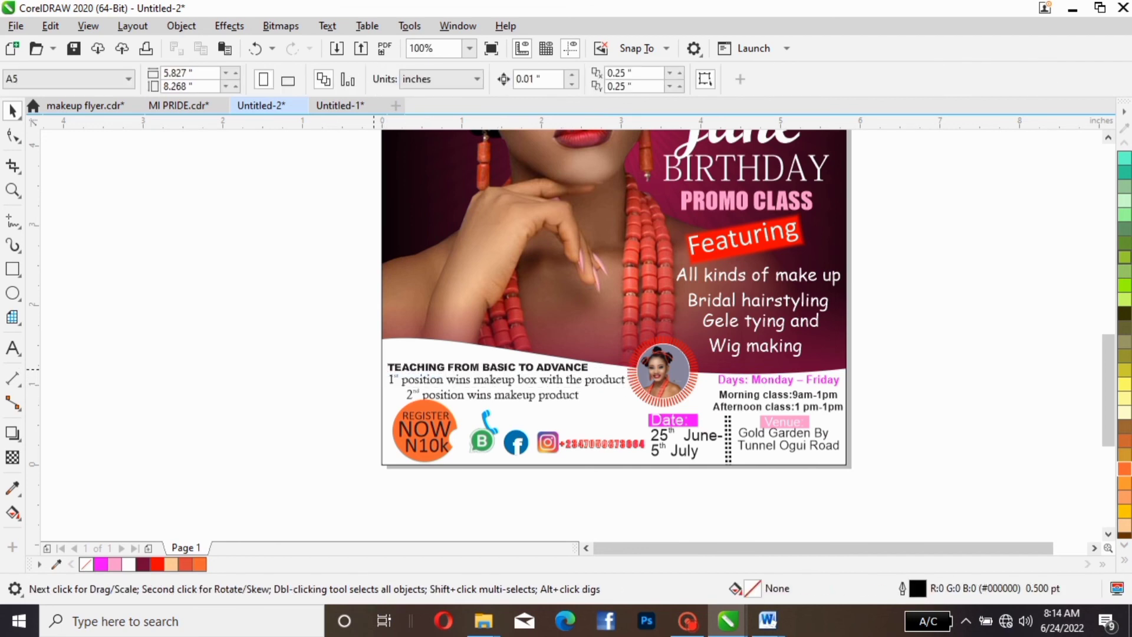
{"action": "left_click_drag", "start_coordinate": [375, 371], "coordinate": [637, 414]}
{"action": "left_click_drag", "start_coordinate": [630, 369], "coordinate": [611, 370]}
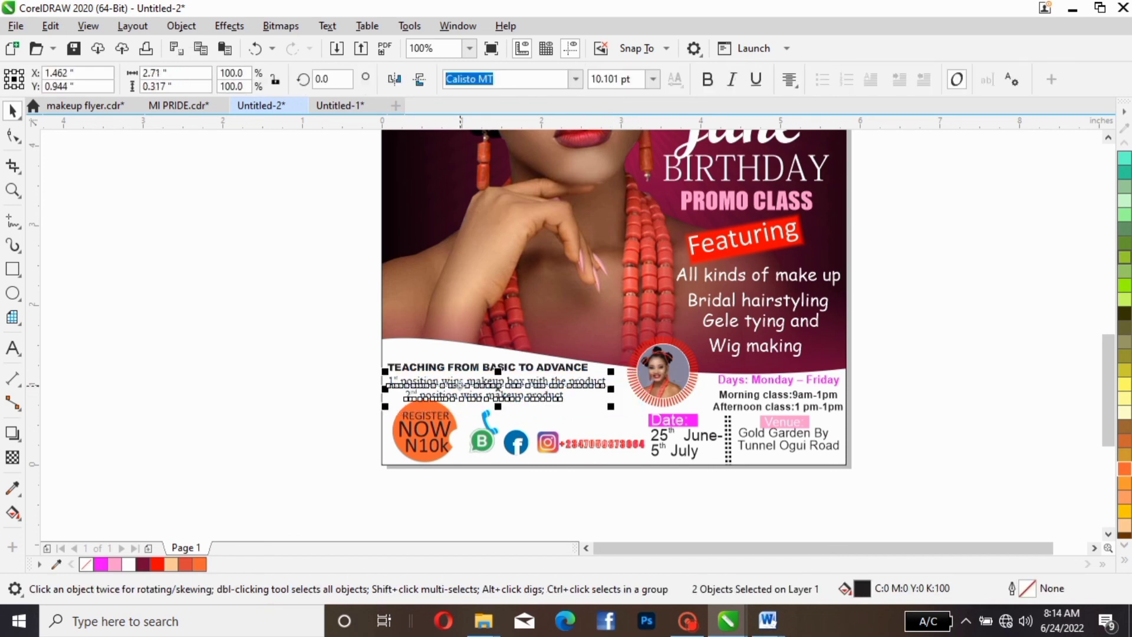
{"action": "left_click", "coordinate": [358, 391]}
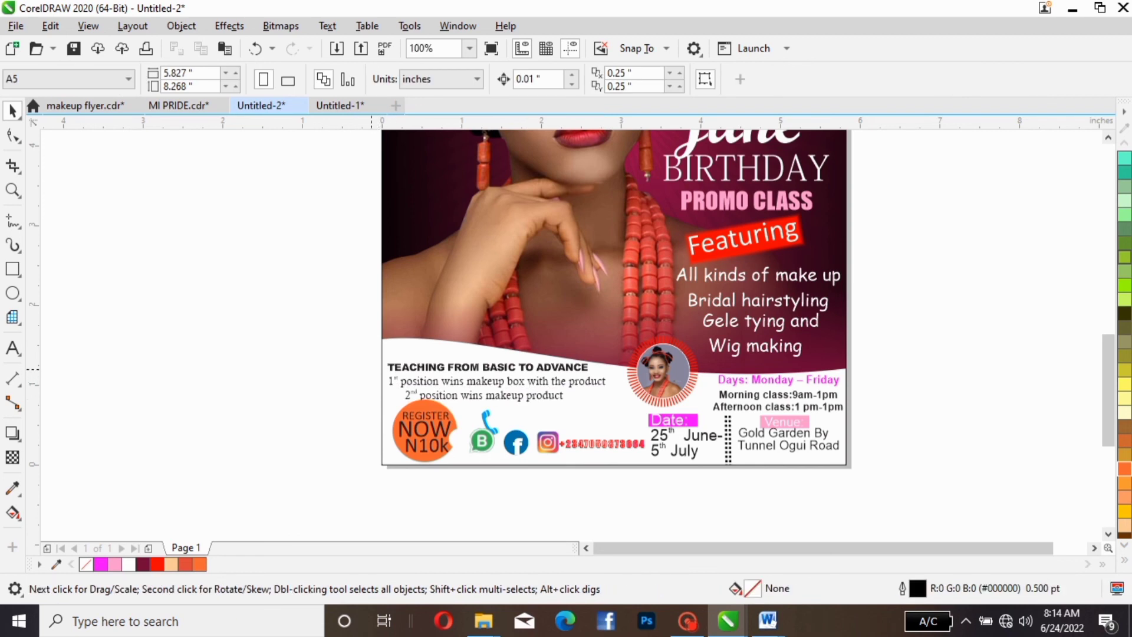
{"action": "left_click_drag", "start_coordinate": [371, 370], "coordinate": [619, 417]}
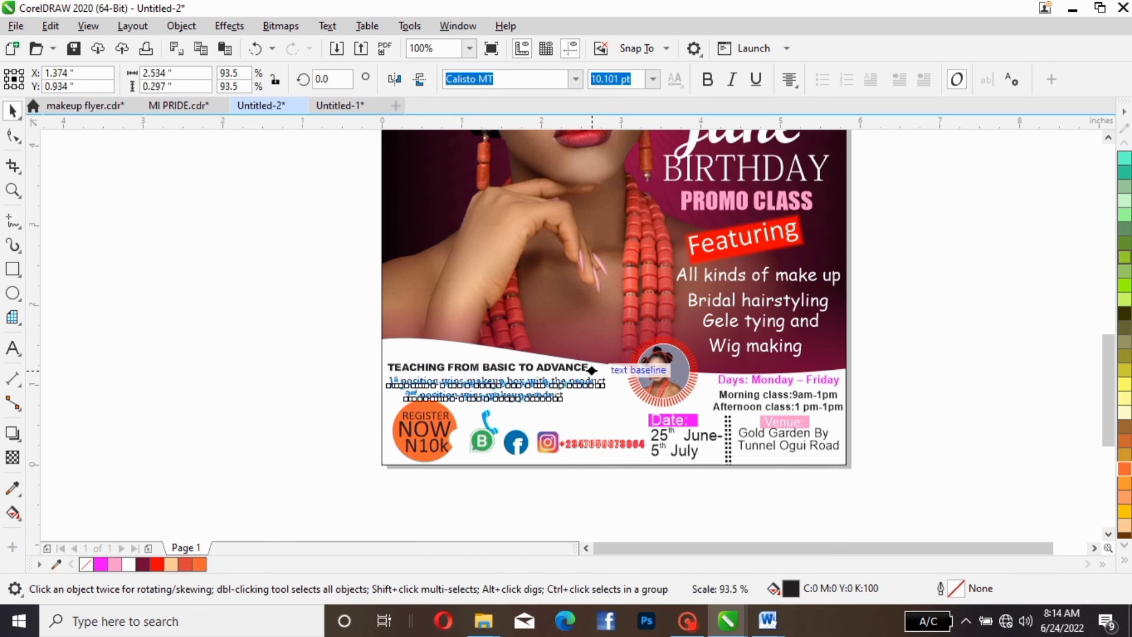
{"action": "left_click_drag", "start_coordinate": [591, 370], "coordinate": [588, 373]}
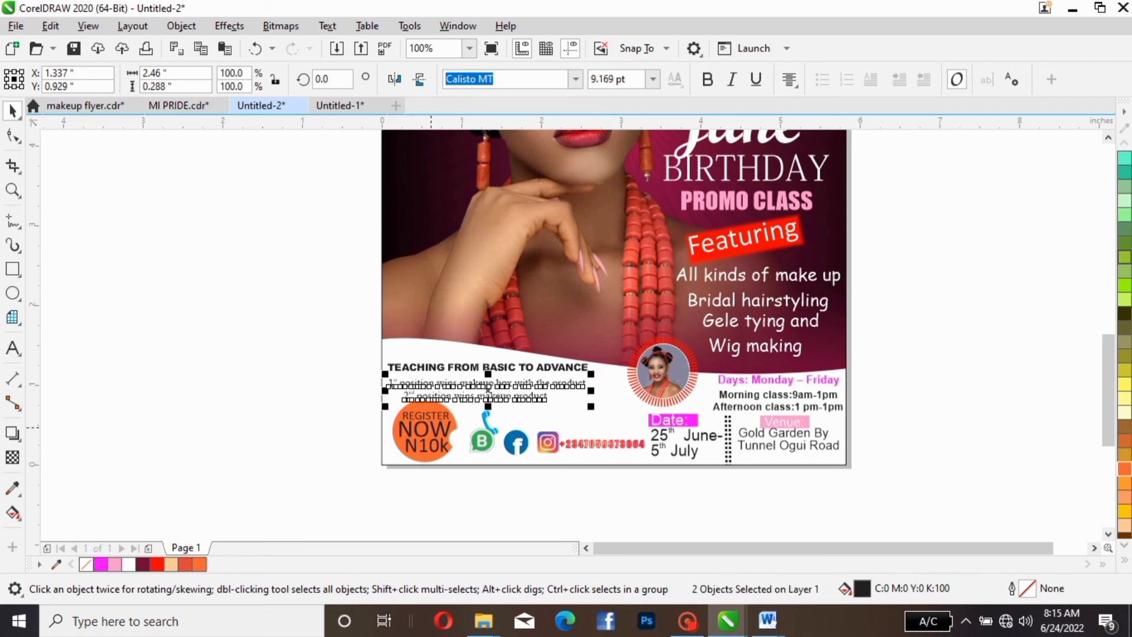
{"action": "left_click", "coordinate": [129, 337]}
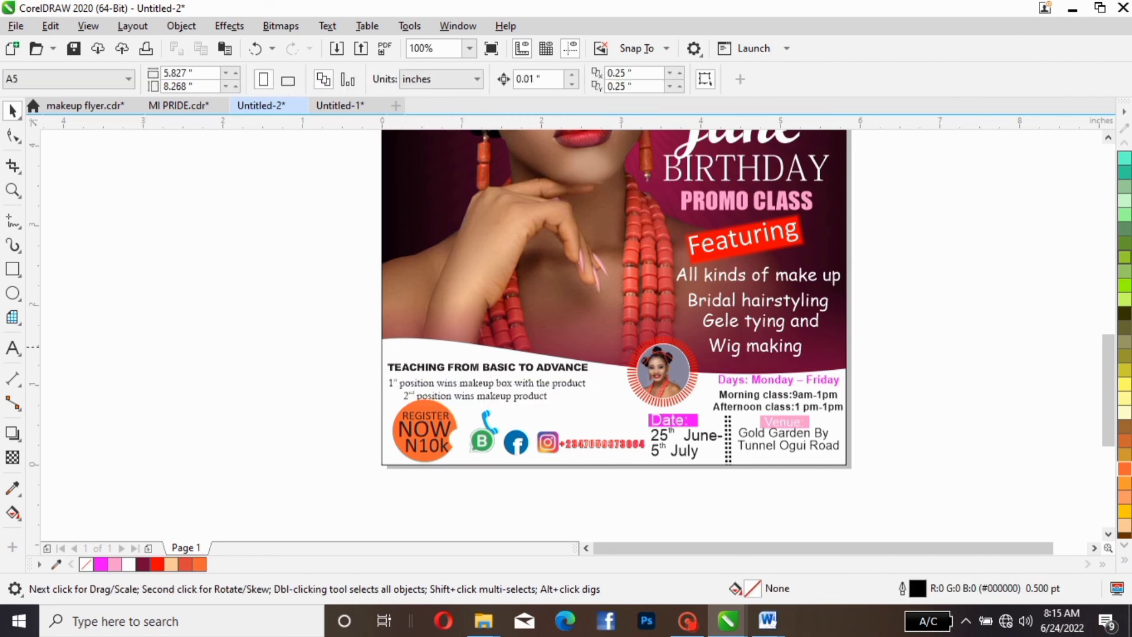
{"action": "left_click_drag", "start_coordinate": [647, 367], "coordinate": [616, 373]}
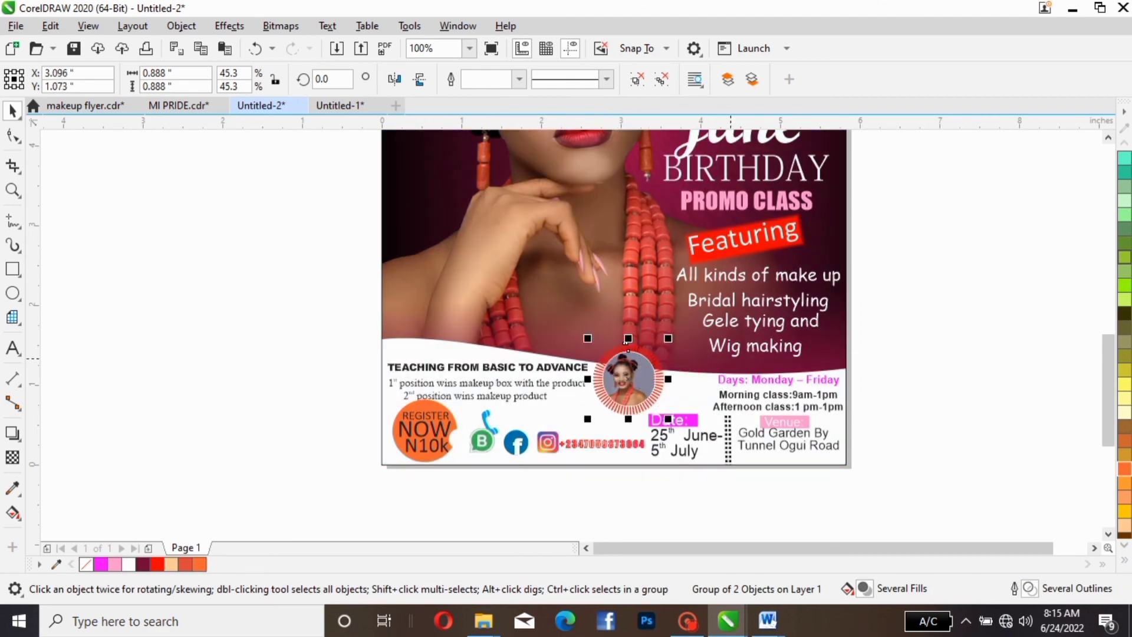
Step: Fill the REGISTER NOW N10k badge circle red instead of orange
{"action": "left_click", "coordinate": [395, 443]}
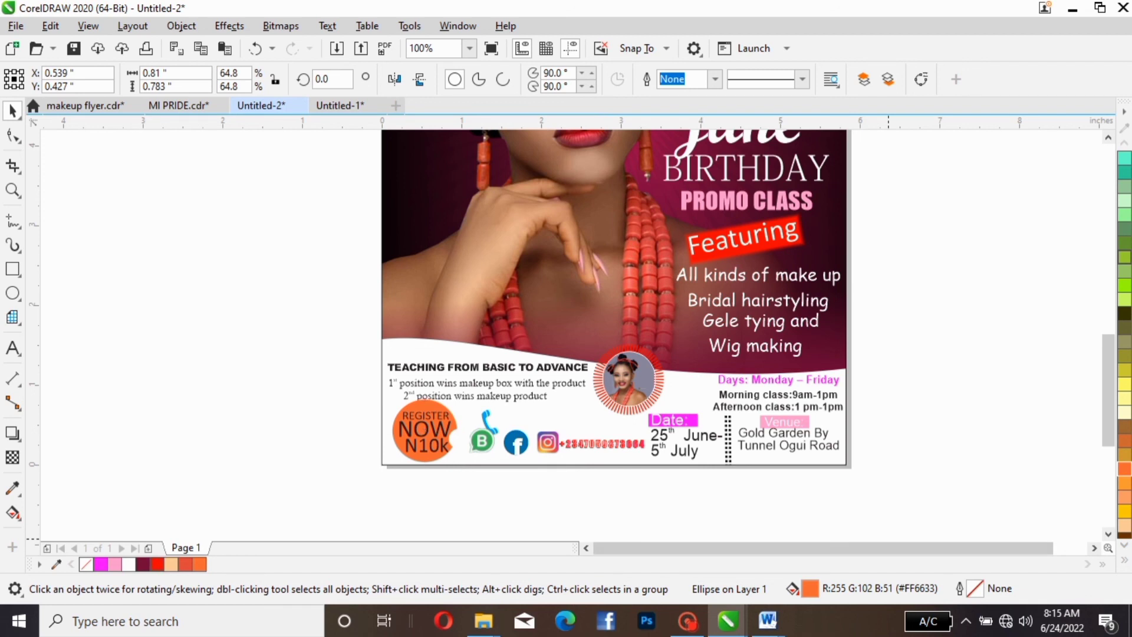
{"action": "left_click", "coordinate": [157, 564]}
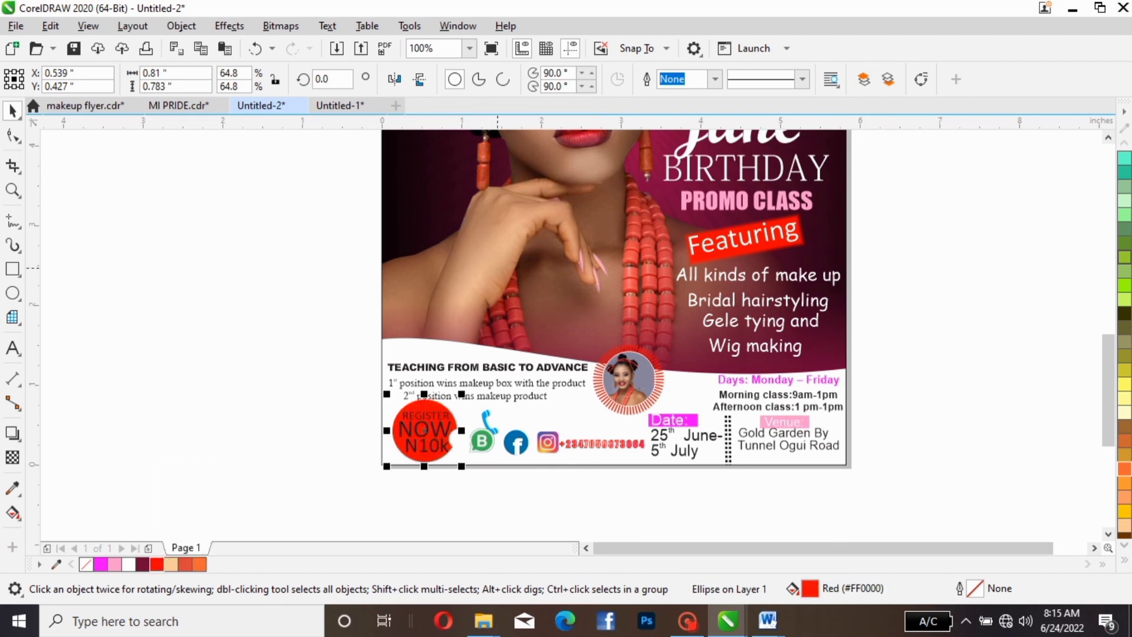
{"action": "key", "text": "Escape"}
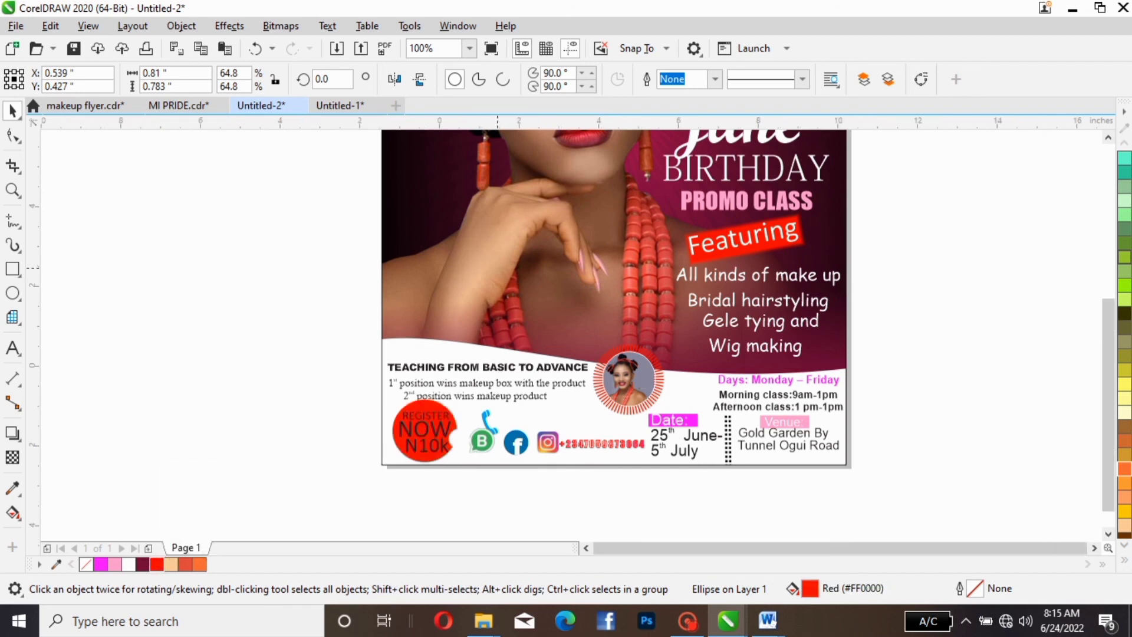
Step: Delete the dashed horizontal guideline crossing the top of the flyer
{"action": "scroll", "coordinate": [497, 268], "scroll_direction": "down", "scroll_amount": 3}
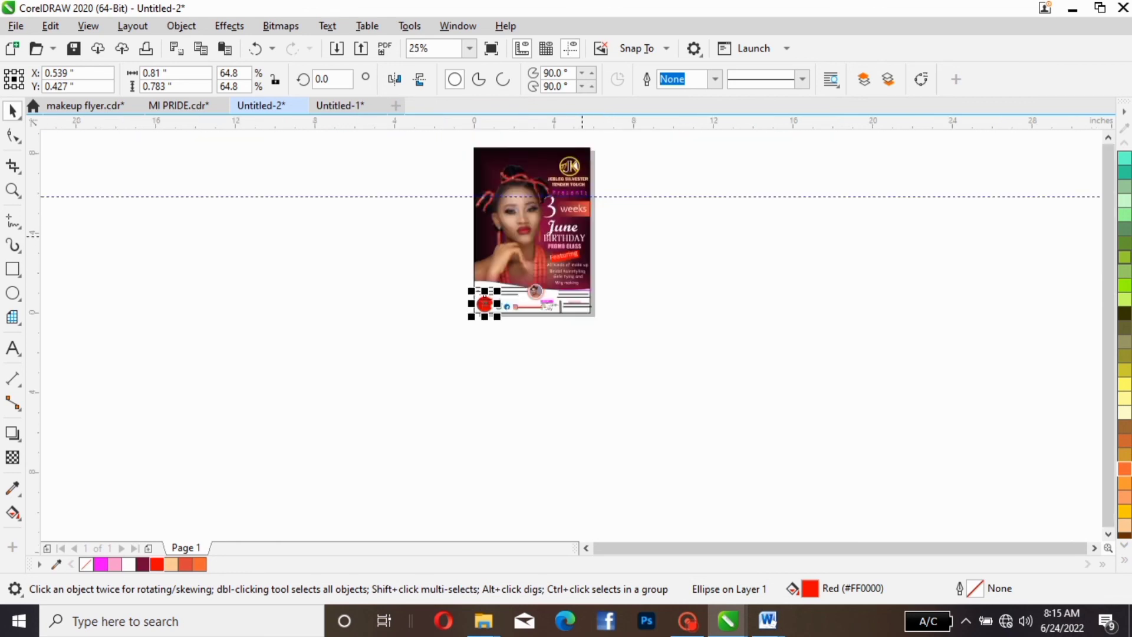
{"action": "scroll", "coordinate": [582, 235], "scroll_direction": "up", "scroll_amount": 1}
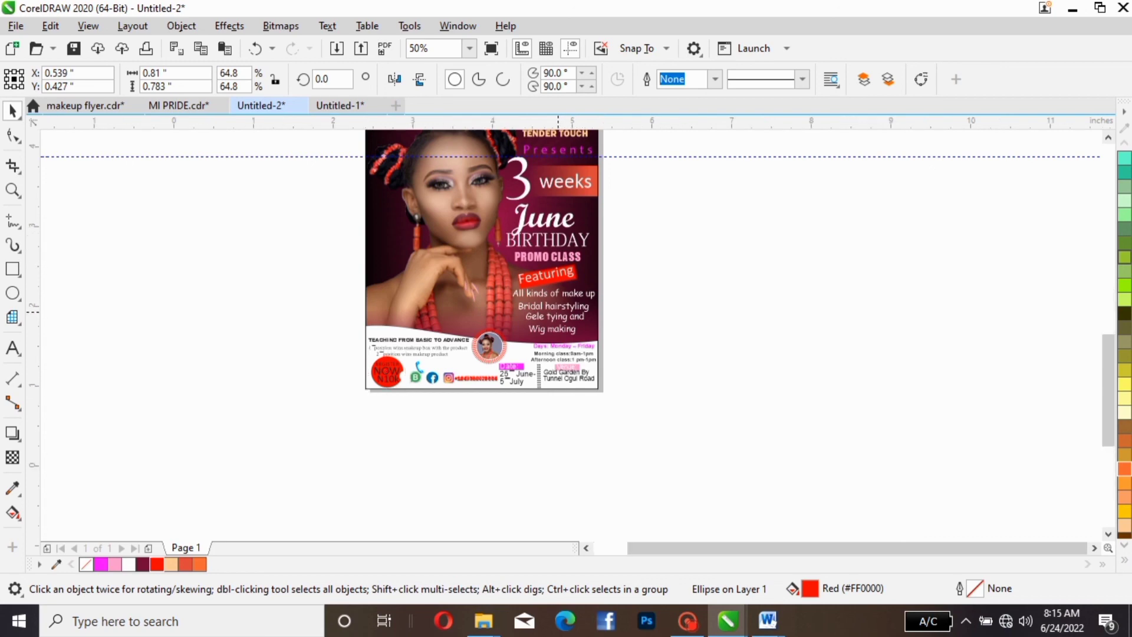
{"action": "scroll", "coordinate": [559, 310], "scroll_direction": "up", "scroll_amount": 2}
{"action": "scroll", "coordinate": [563, 322], "scroll_direction": "down", "scroll_amount": 1}
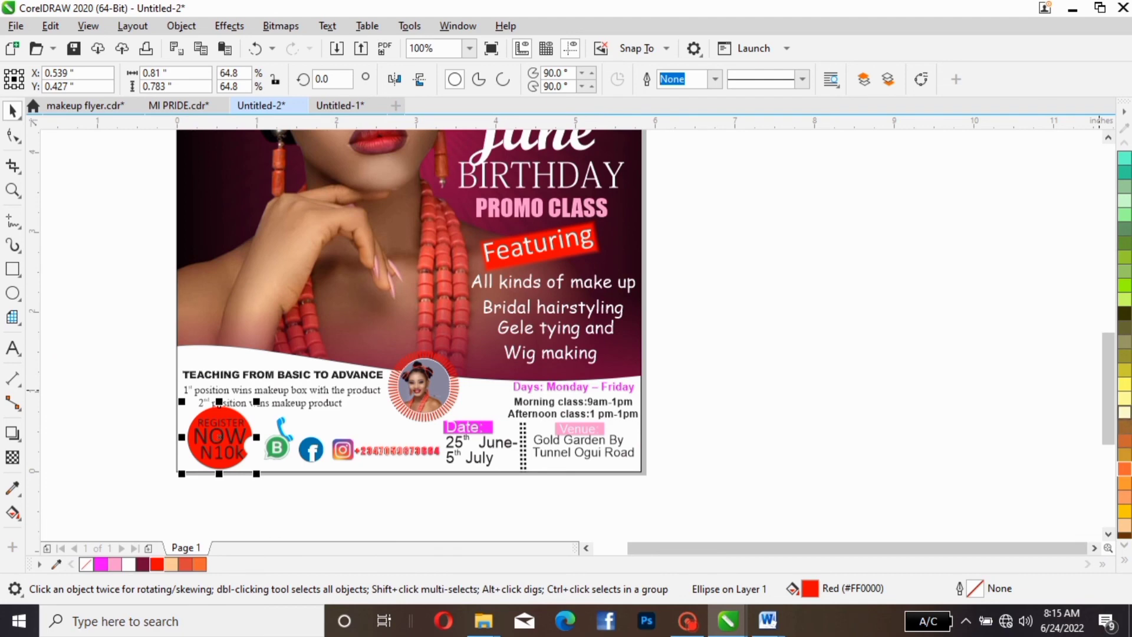
{"action": "scroll", "coordinate": [410, 330], "scroll_direction": "up", "scroll_amount": 3}
{"action": "scroll", "coordinate": [409, 334], "scroll_direction": "up", "scroll_amount": 3}
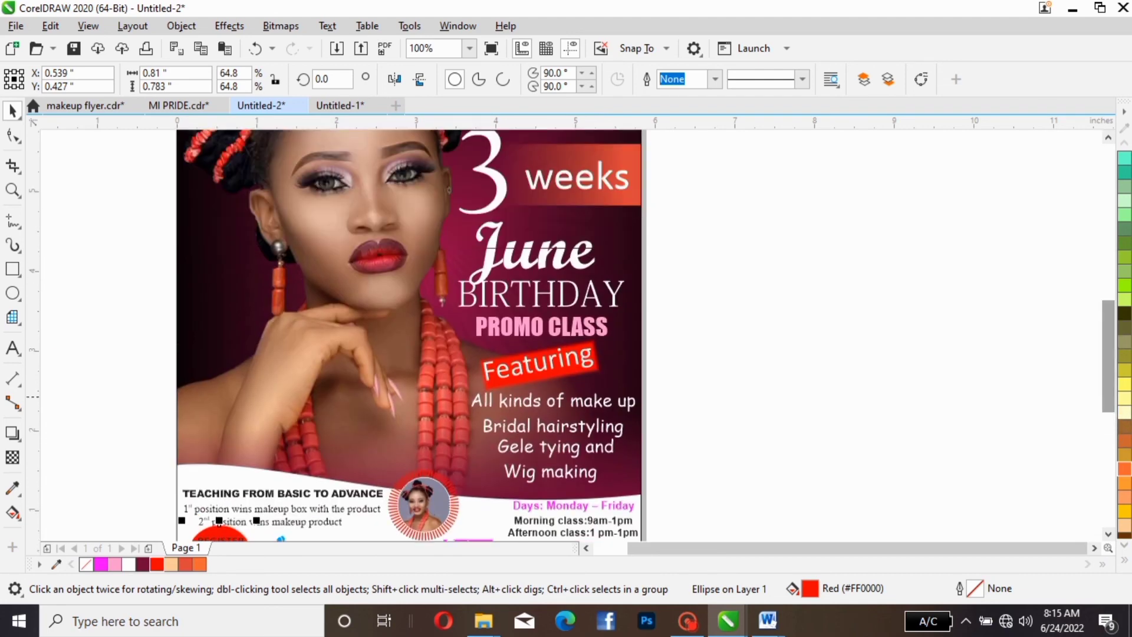
{"action": "scroll", "coordinate": [427, 216], "scroll_direction": "down", "scroll_amount": 1}
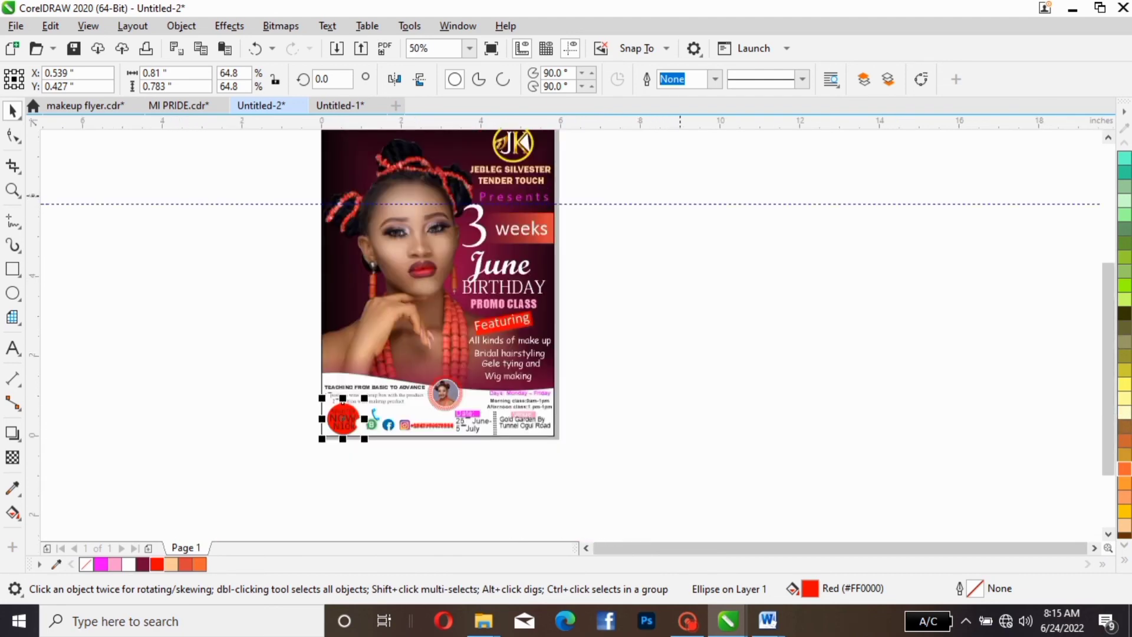
{"action": "left_click", "coordinate": [685, 204]}
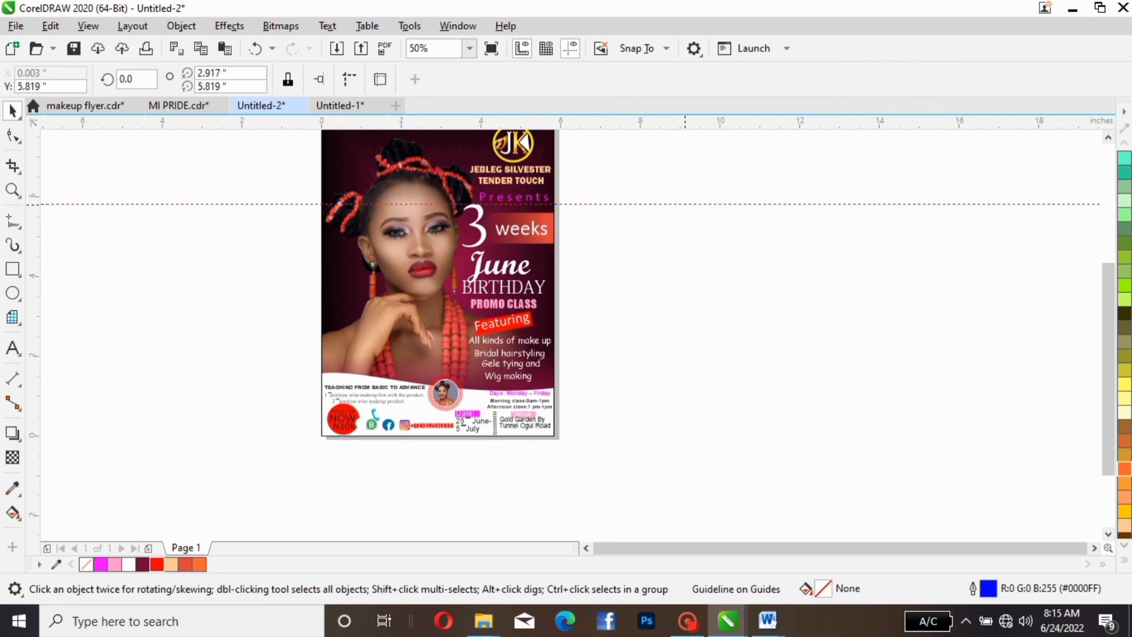
{"action": "key", "text": "Delete"}
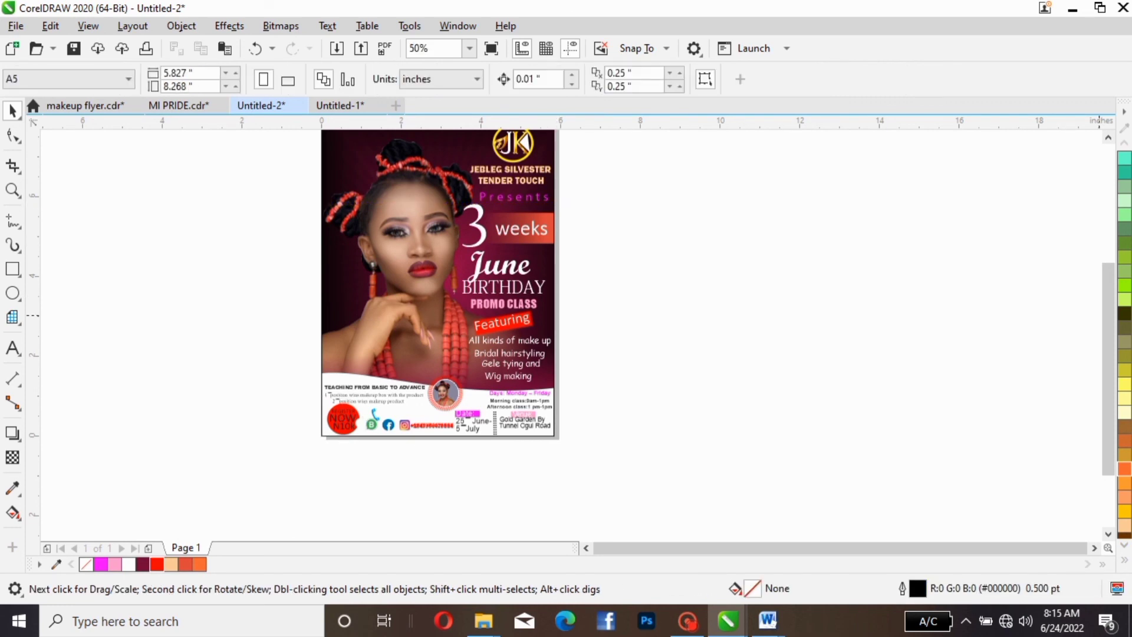
Step: Review the flyer by selecting the flyer image, studio name text and clipped background image
{"action": "scroll", "coordinate": [440, 330], "scroll_direction": "up", "scroll_amount": 1}
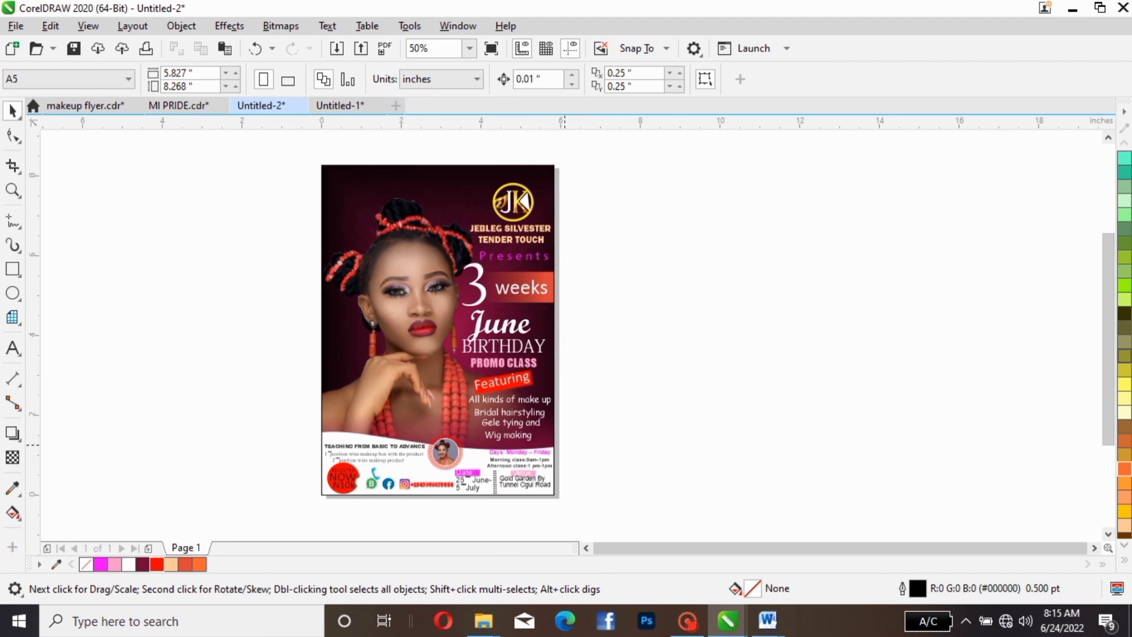
{"action": "scroll", "coordinate": [543, 463], "scroll_direction": "up", "scroll_amount": 2}
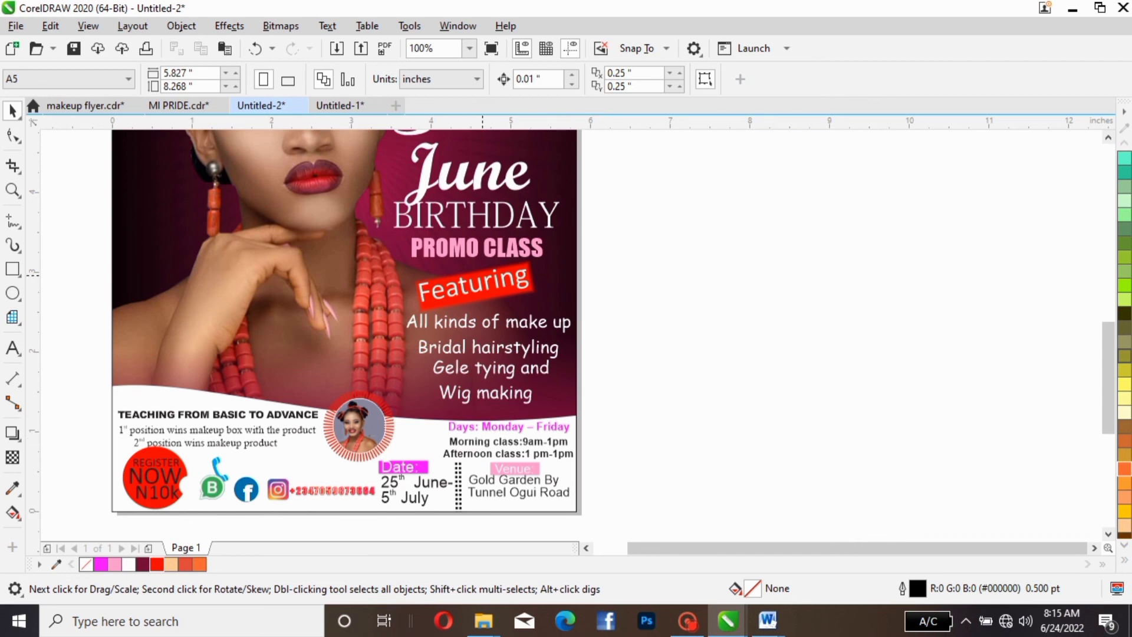
{"action": "scroll", "coordinate": [482, 272], "scroll_direction": "down", "scroll_amount": 2}
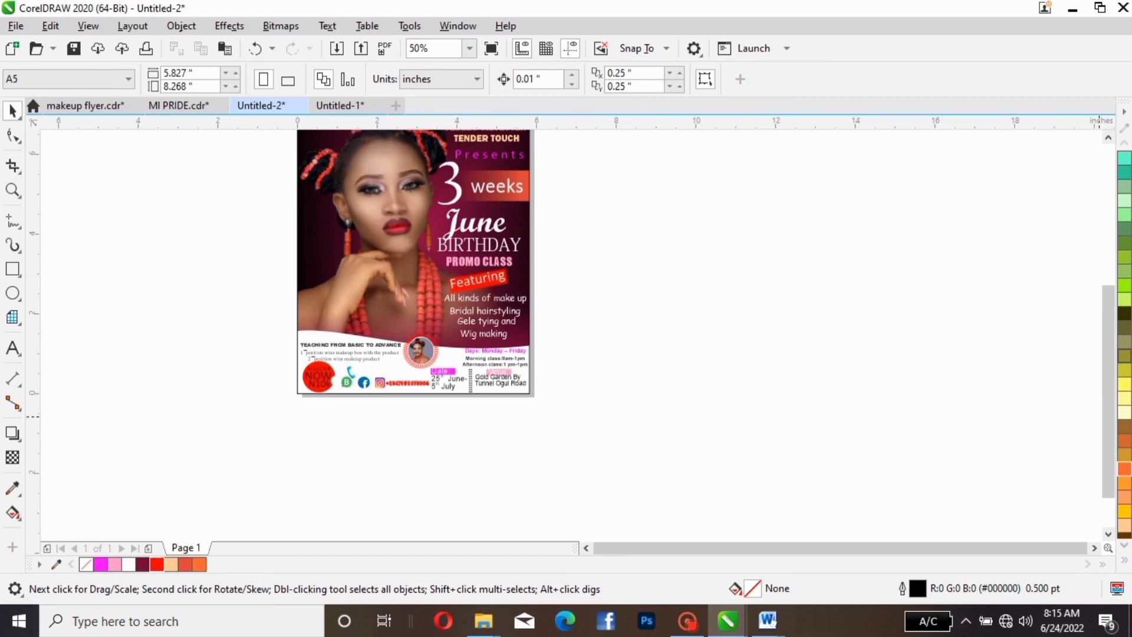
{"action": "scroll", "coordinate": [1107, 389], "scroll_direction": "up", "scroll_amount": 2}
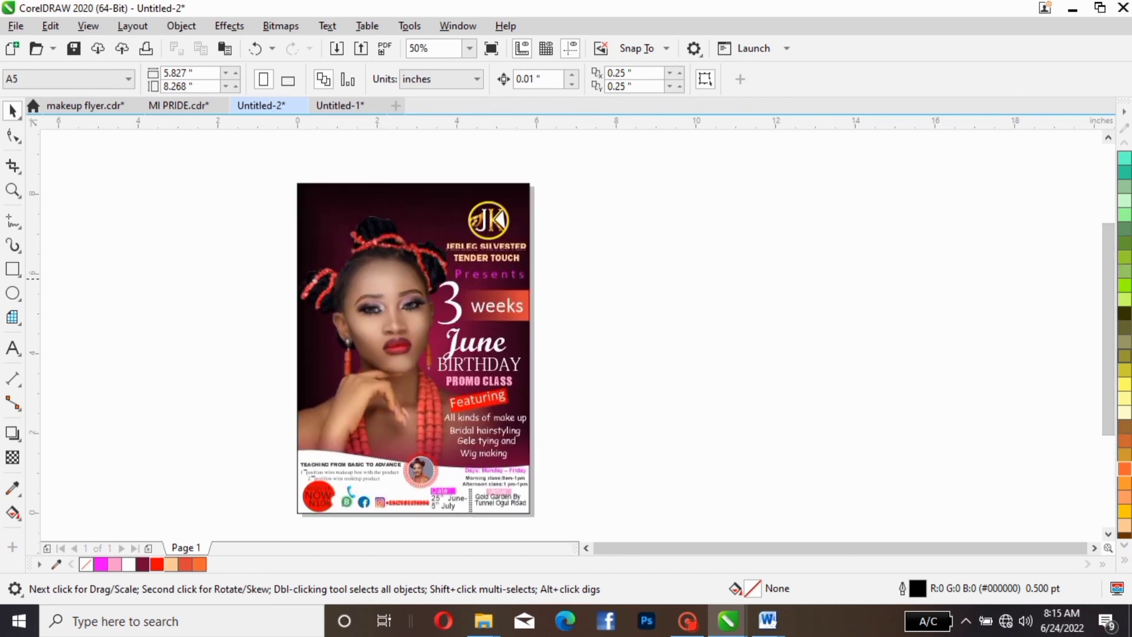
{"action": "left_click", "coordinate": [513, 245]}
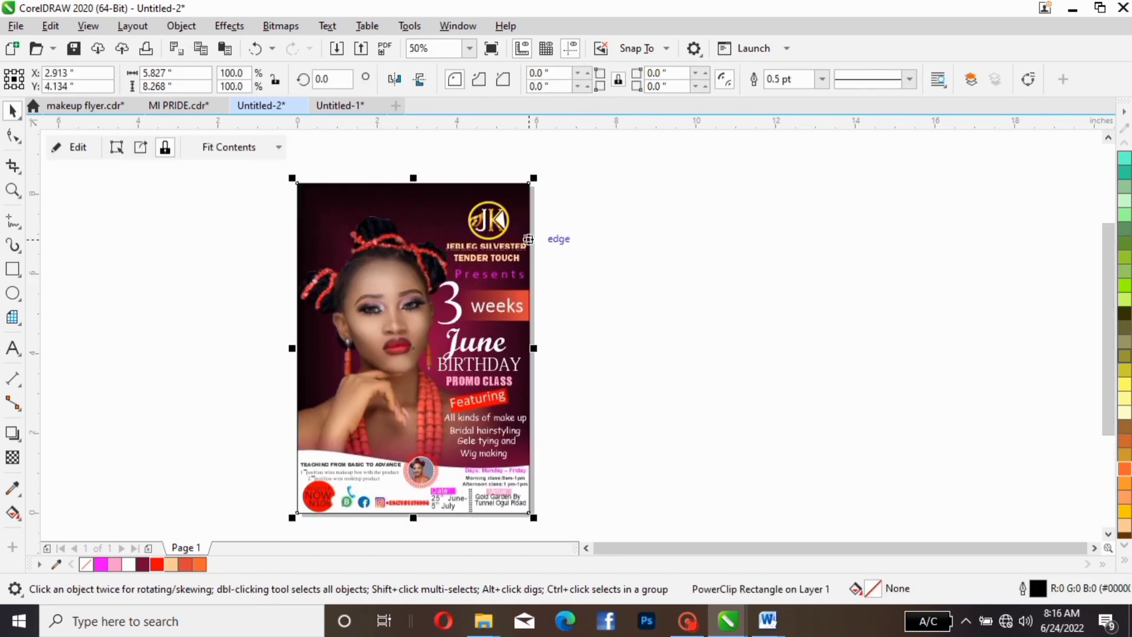
{"action": "left_click_drag", "start_coordinate": [568, 268], "coordinate": [465, 224]}
{"action": "left_click_drag", "start_coordinate": [465, 271], "coordinate": [481, 246]}
{"action": "left_click", "coordinate": [482, 250]}
{"action": "key", "text": "Escape"}
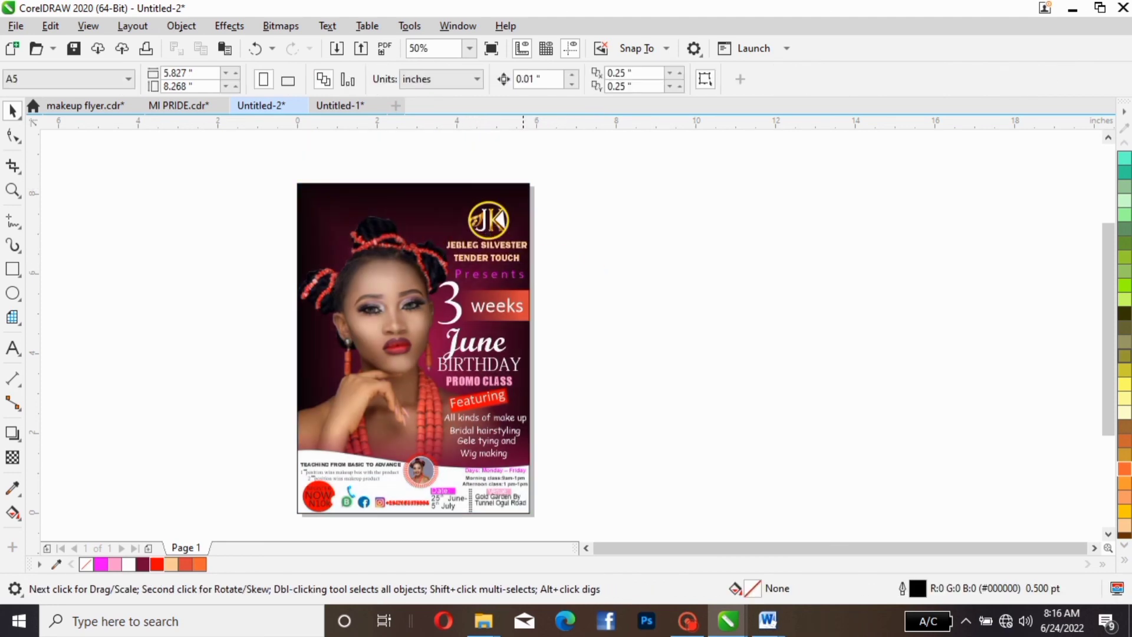
{"action": "left_click", "coordinate": [481, 246]}
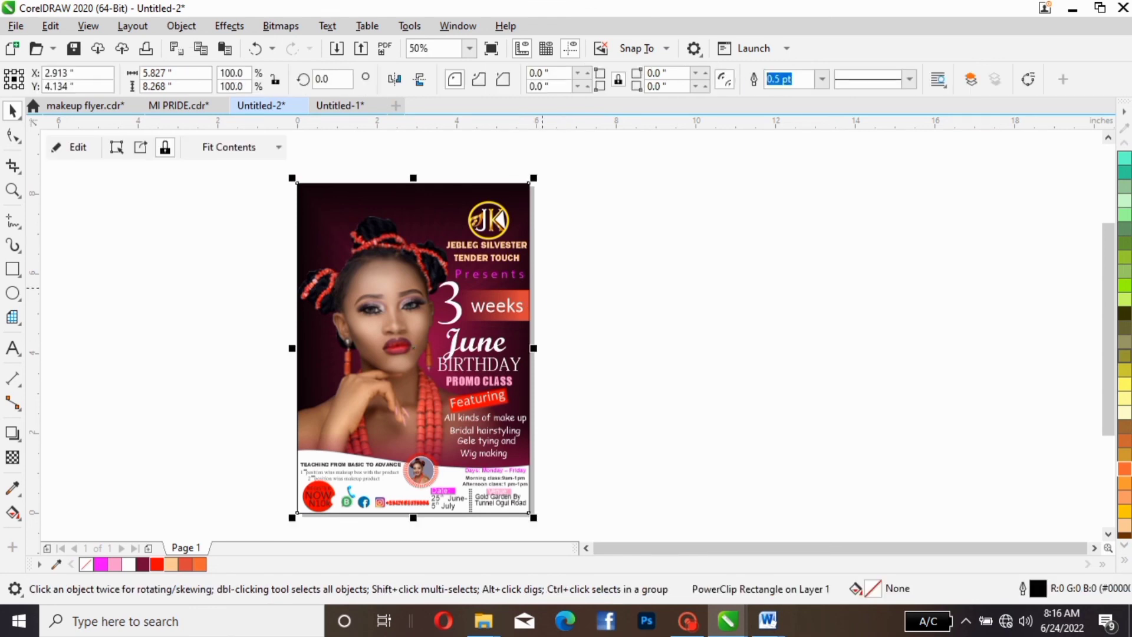